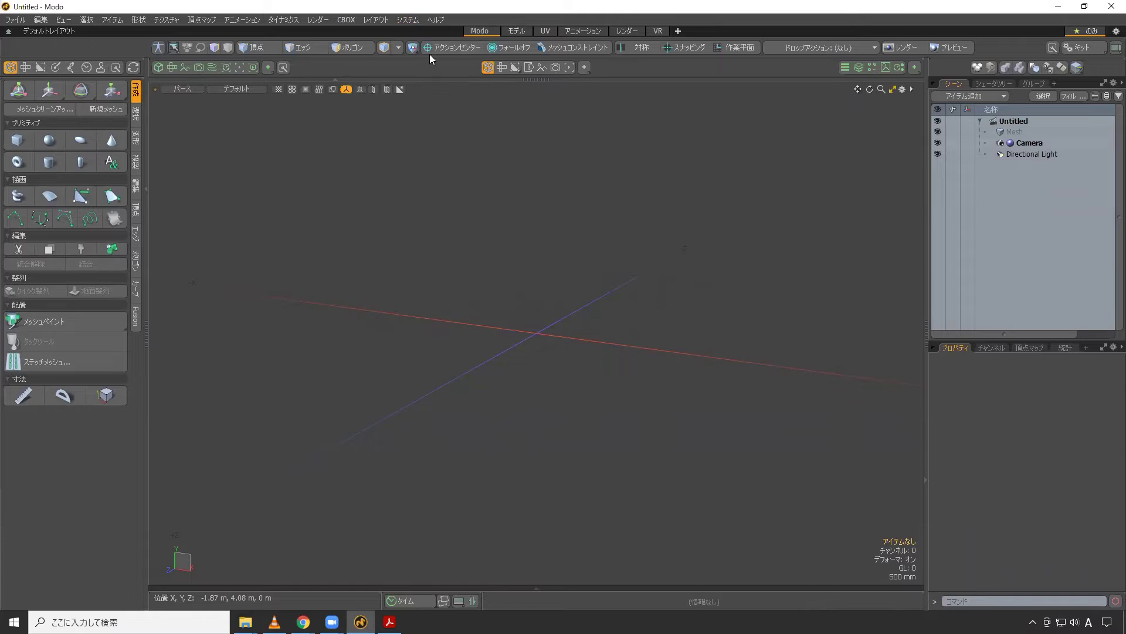
- Set the Default Unit to Millimeters in the Units preferences and close Preferences
{"action": "left_click", "coordinate": [417, 22]}
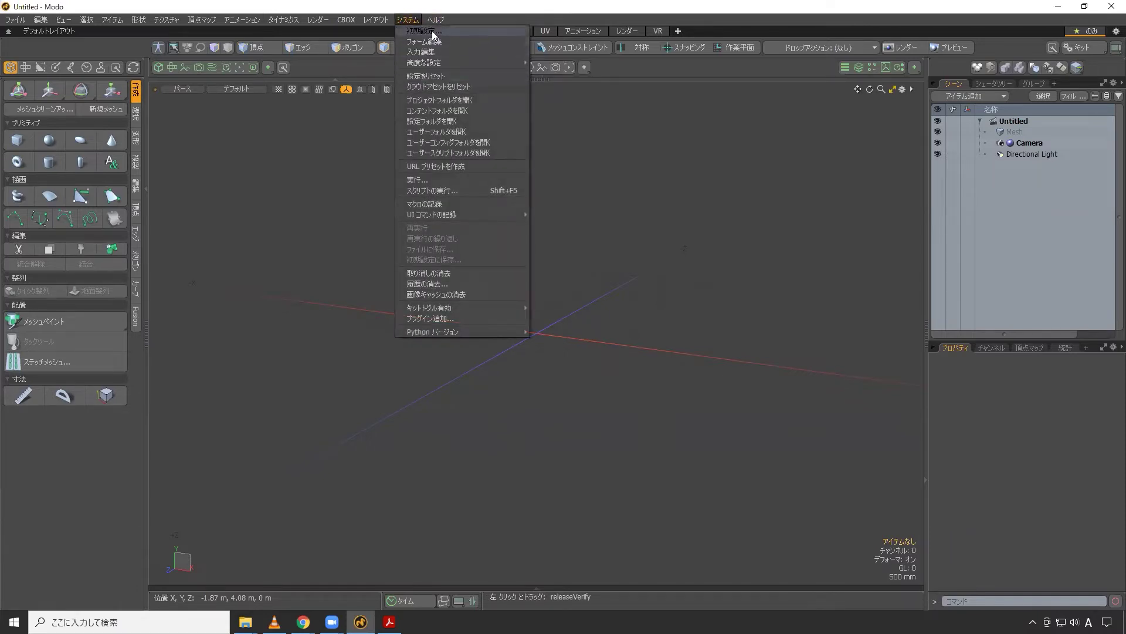
{"action": "left_click", "coordinate": [432, 31]}
{"action": "scroll", "coordinate": [467, 421], "scroll_direction": "down", "scroll_amount": 5}
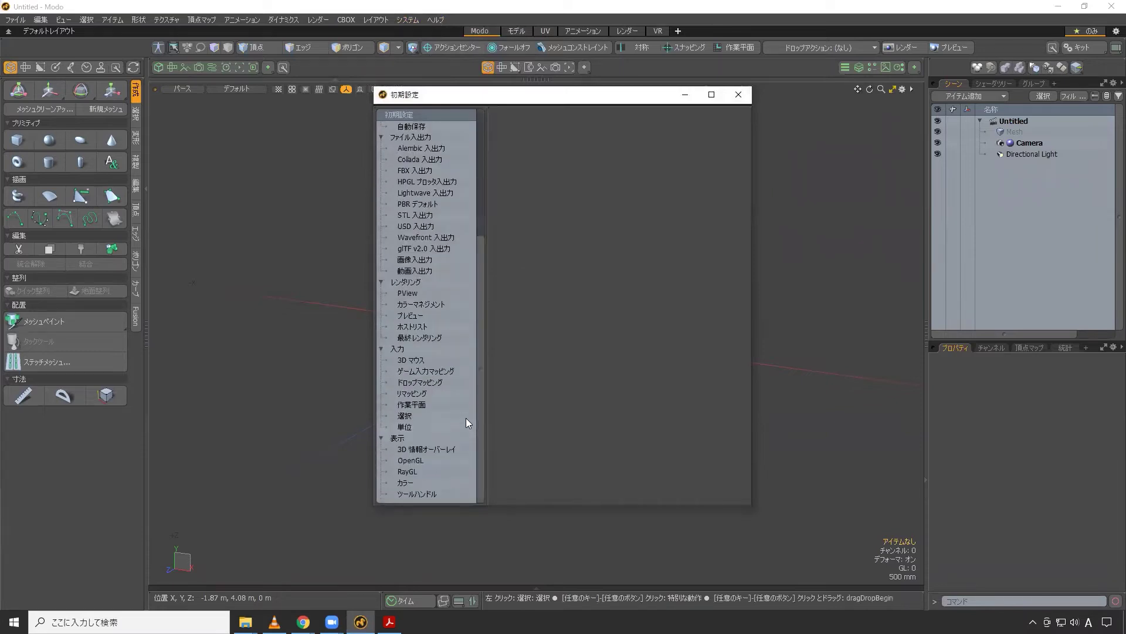
{"action": "left_click", "coordinate": [406, 427]}
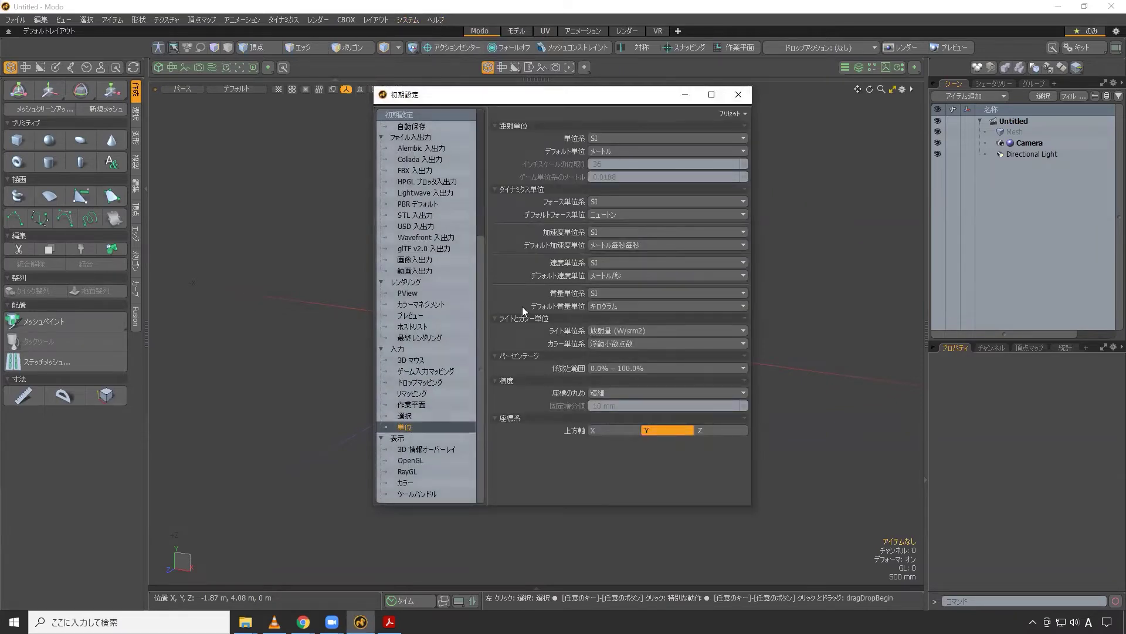
{"action": "left_click", "coordinate": [625, 152]}
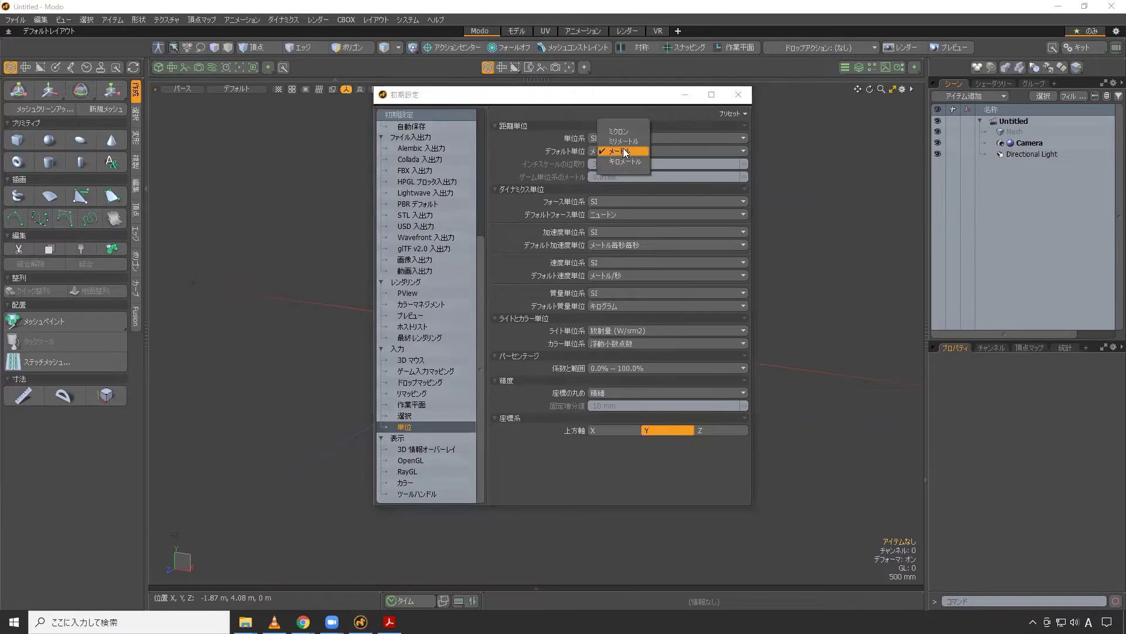
{"action": "left_click", "coordinate": [626, 142]}
{"action": "left_click", "coordinate": [739, 94]}
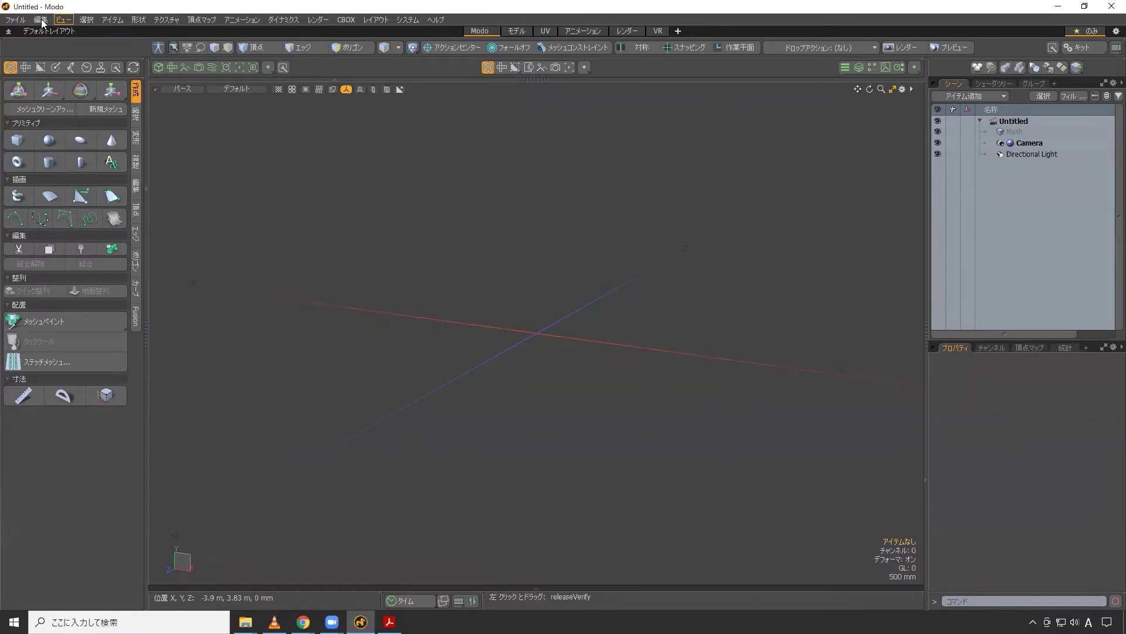
- Set Desktop\mimi as the project folder
{"action": "left_click", "coordinate": [16, 19]}
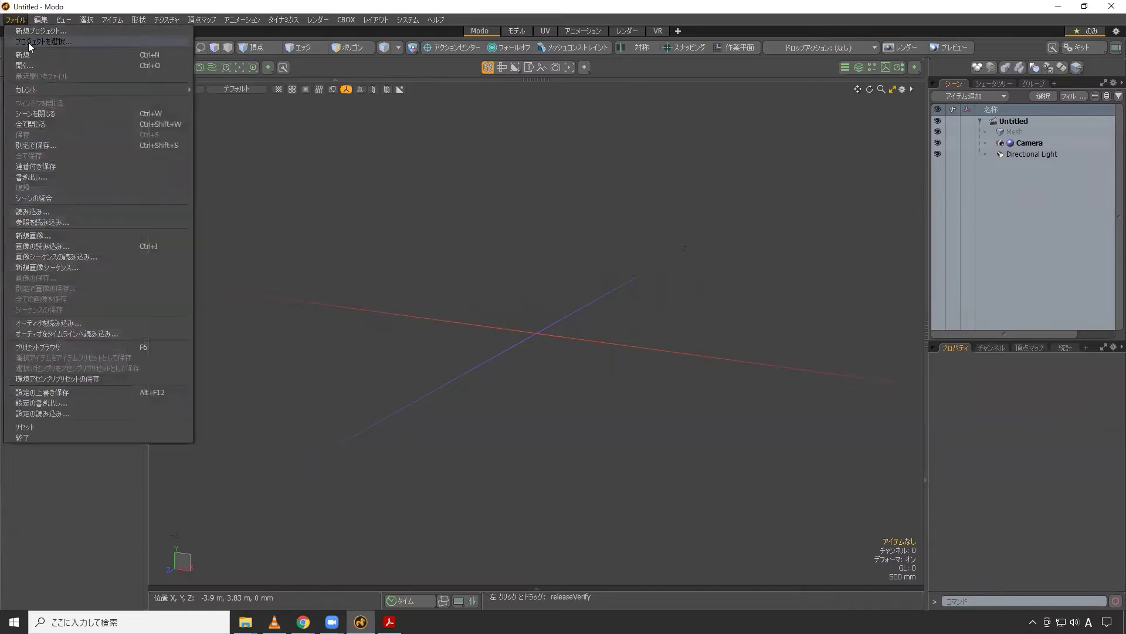
{"action": "left_click", "coordinate": [74, 41]}
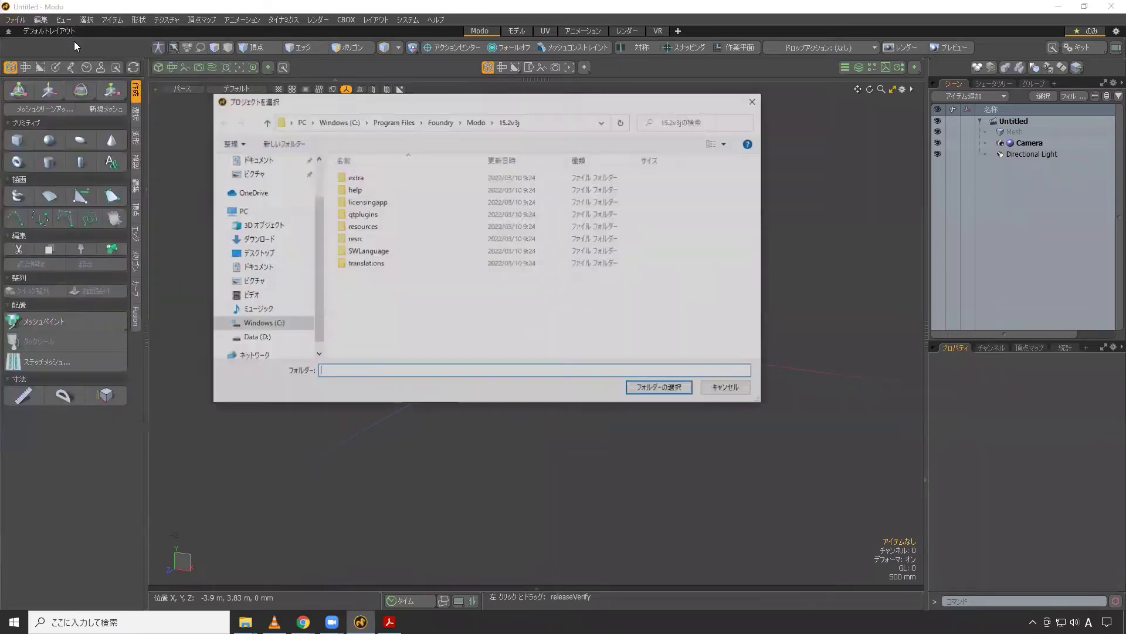
{"action": "scroll", "coordinate": [246, 193], "scroll_direction": "up", "scroll_amount": 2}
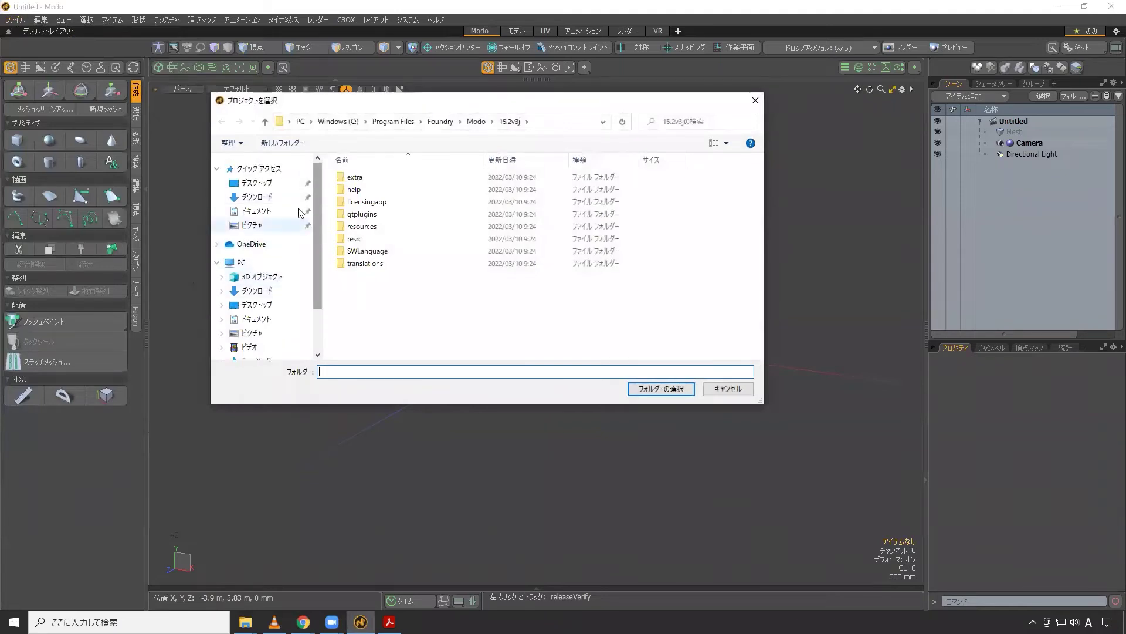
{"action": "left_click", "coordinate": [255, 183]}
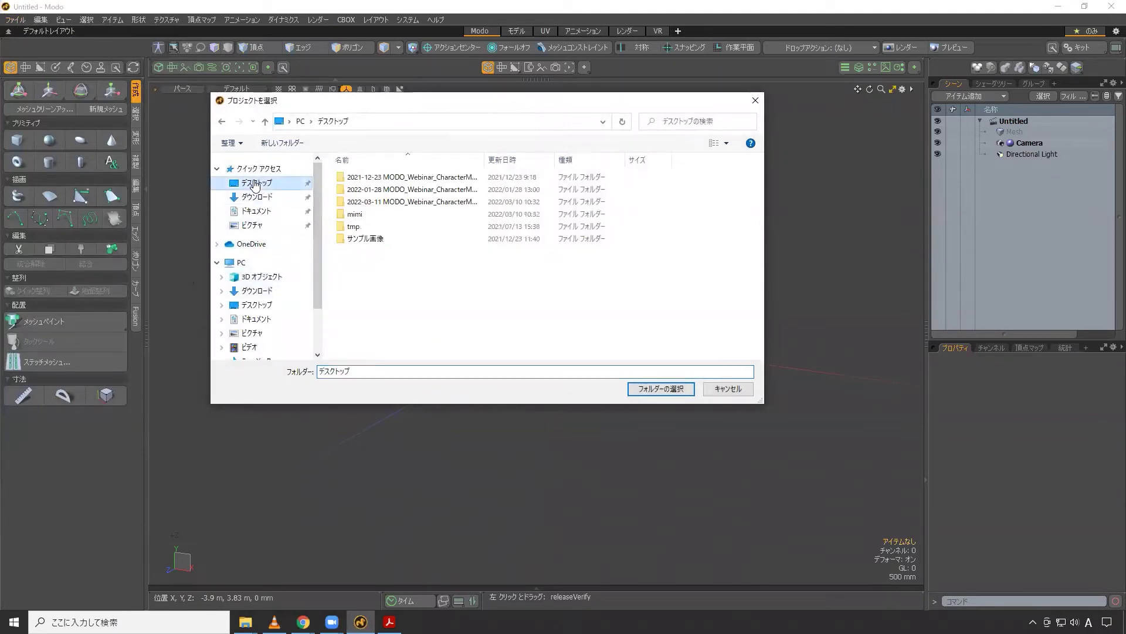
{"action": "left_click", "coordinate": [356, 215]}
{"action": "left_click", "coordinate": [661, 389]}
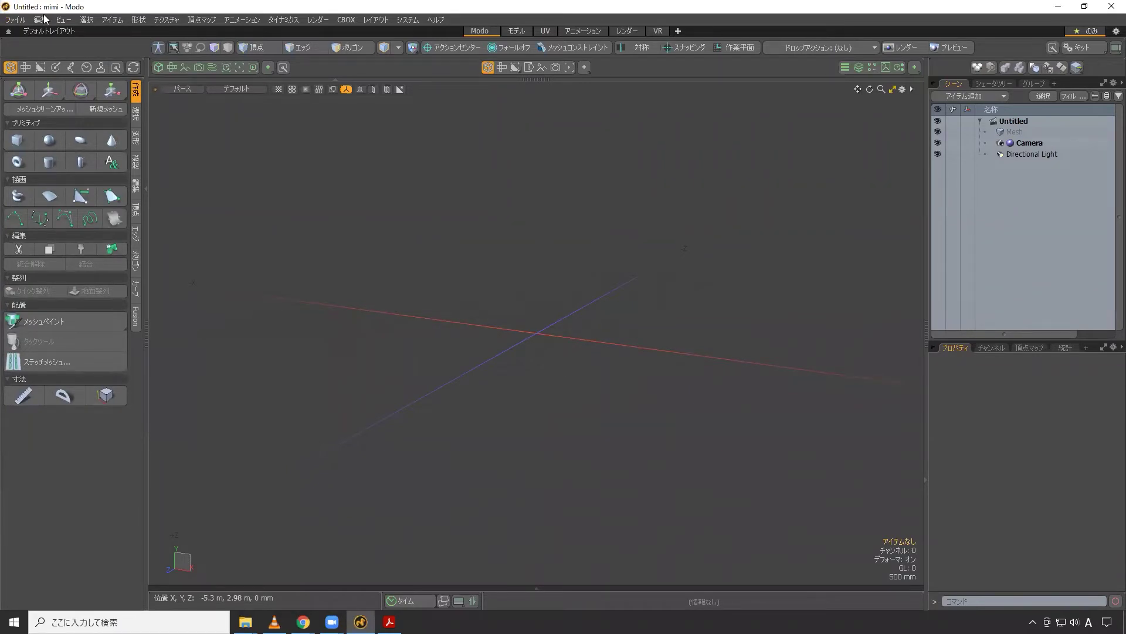
- Open the scene file 03-01.lxo
{"action": "left_click", "coordinate": [16, 21]}
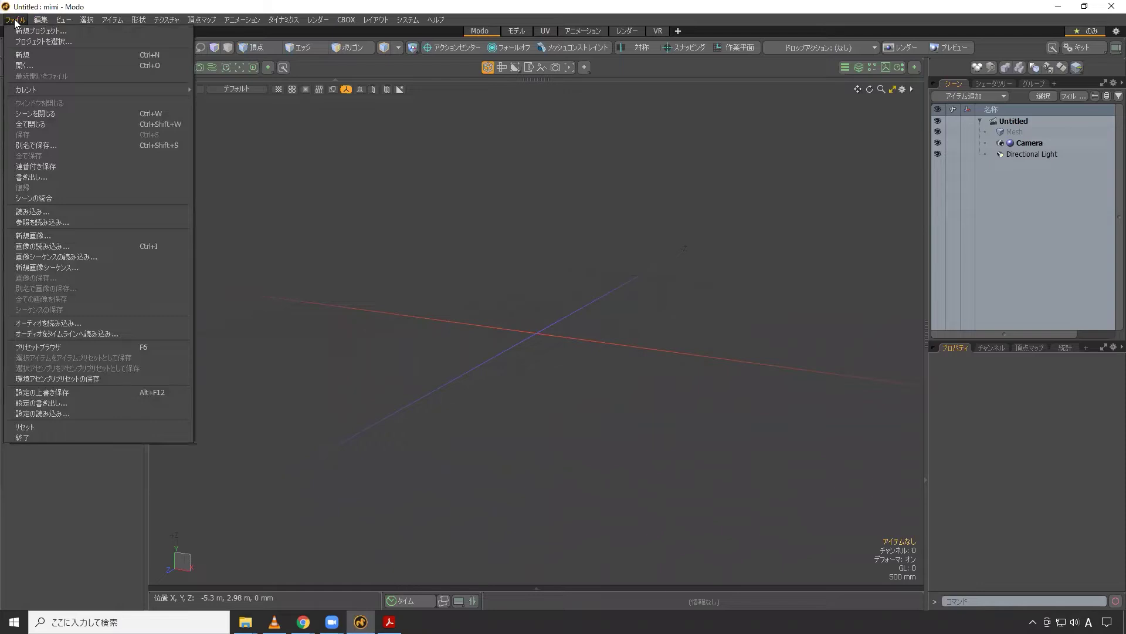
{"action": "left_click", "coordinate": [44, 67]}
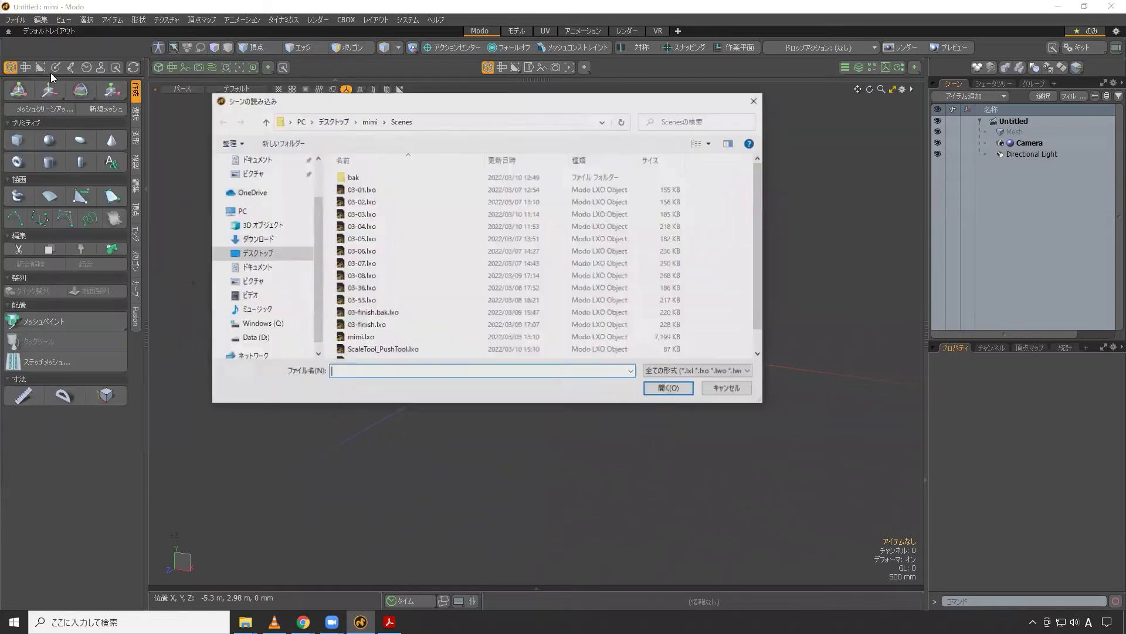
{"action": "left_click", "coordinate": [383, 192]}
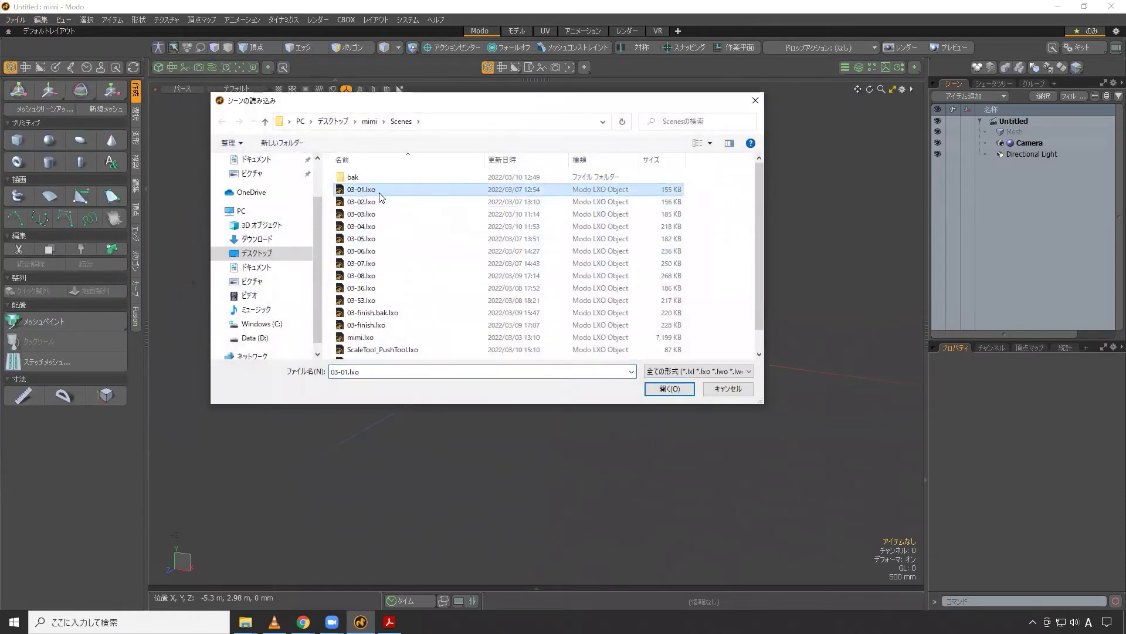
{"action": "key", "text": "ctrl"}
{"action": "key", "text": "ctrl"}
{"action": "key", "text": "ctrl"}
{"action": "left_click", "coordinate": [669, 389]}
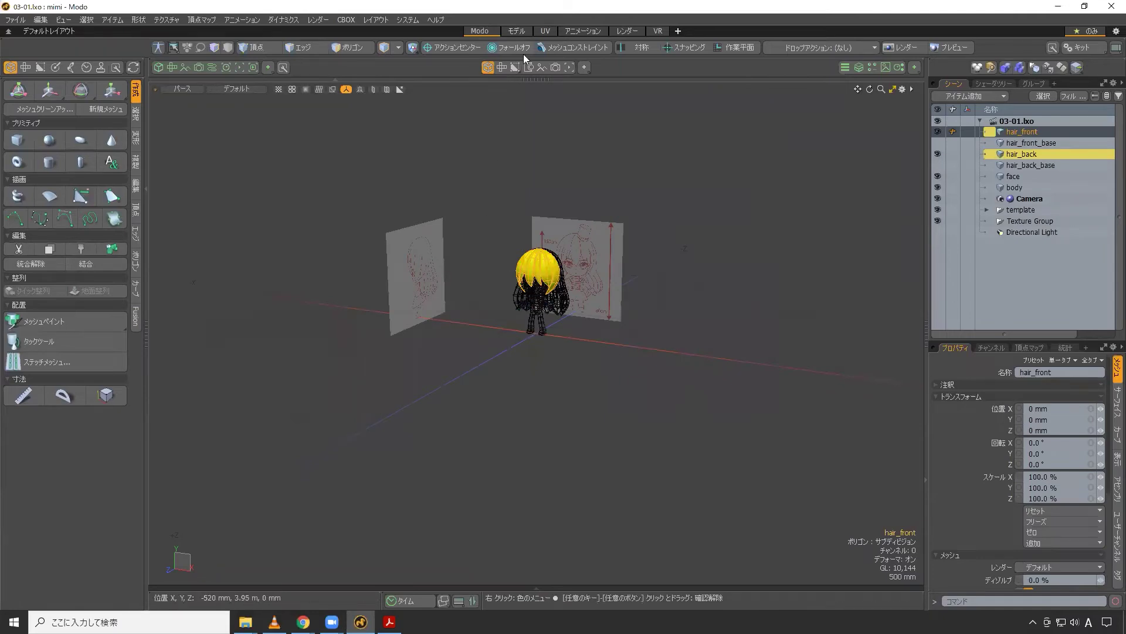
- Switch the viewport to shaded display and frame the character in view
{"action": "left_click", "coordinate": [386, 89]}
{"action": "scroll", "coordinate": [601, 300], "scroll_direction": "down", "scroll_amount": 3}
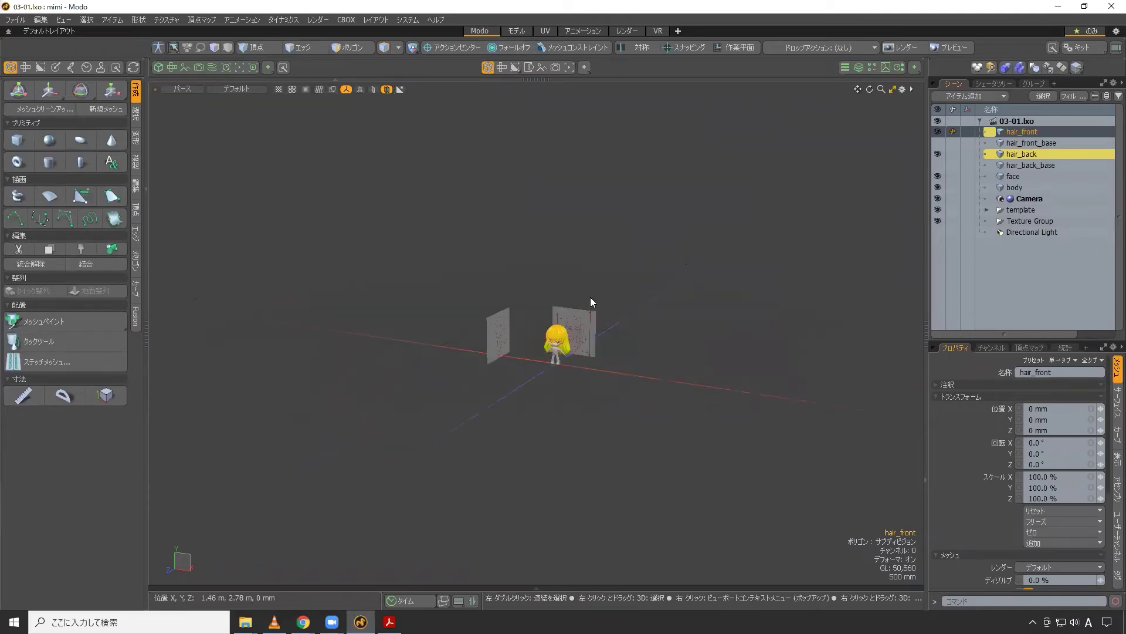
{"action": "key", "text": "shift+a"}
{"action": "left_click_drag", "start_coordinate": [619, 292], "coordinate": [675, 387], "text": "alt"}
{"action": "left_click_drag", "start_coordinate": [675, 387], "coordinate": [535, 294], "text": "ctrl+alt"}
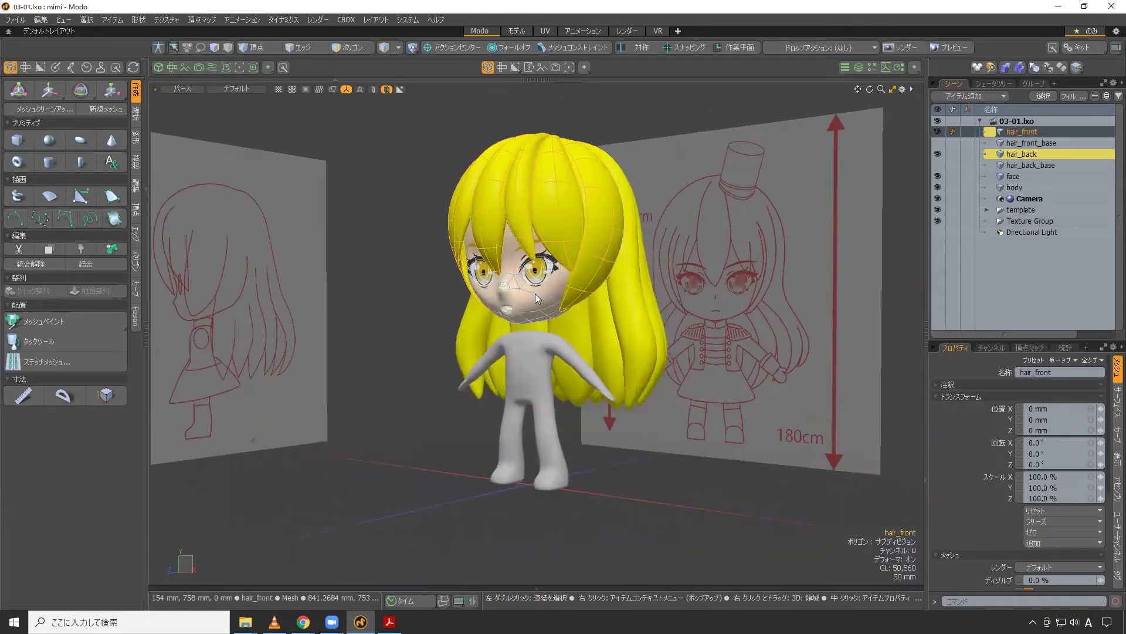
- Select the face and body meshes and zoom in toward the neck
{"action": "left_click", "coordinate": [527, 292]}
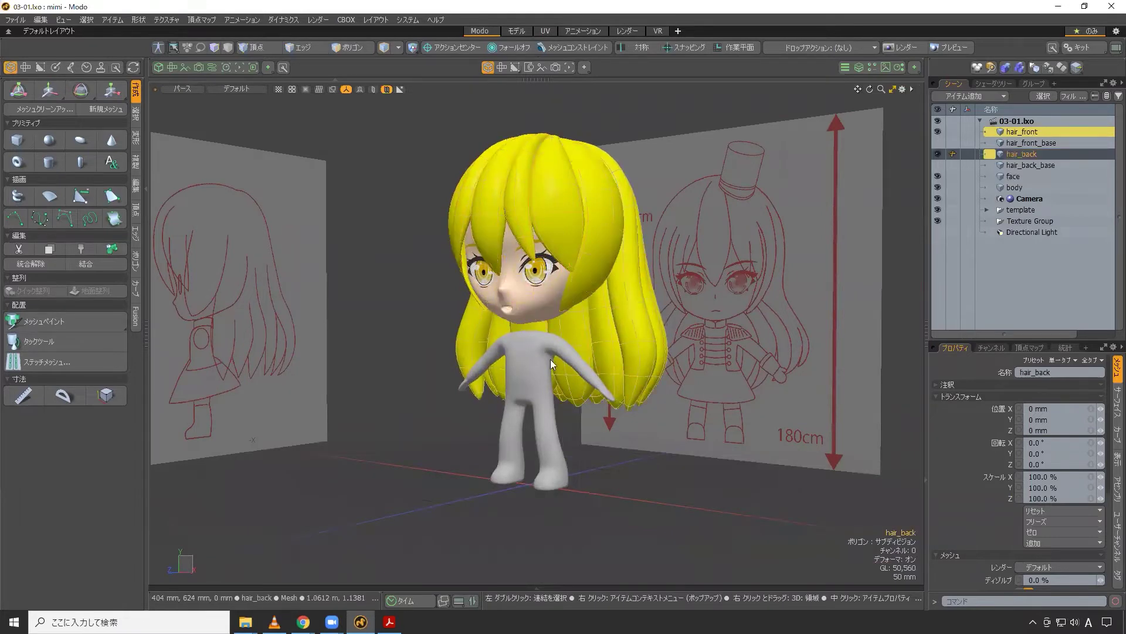
{"action": "left_click", "coordinate": [520, 382]}
{"action": "left_click_drag", "start_coordinate": [586, 284], "coordinate": [558, 323], "text": "alt"}
{"action": "scroll", "coordinate": [577, 309], "scroll_direction": "up", "scroll_amount": 2}
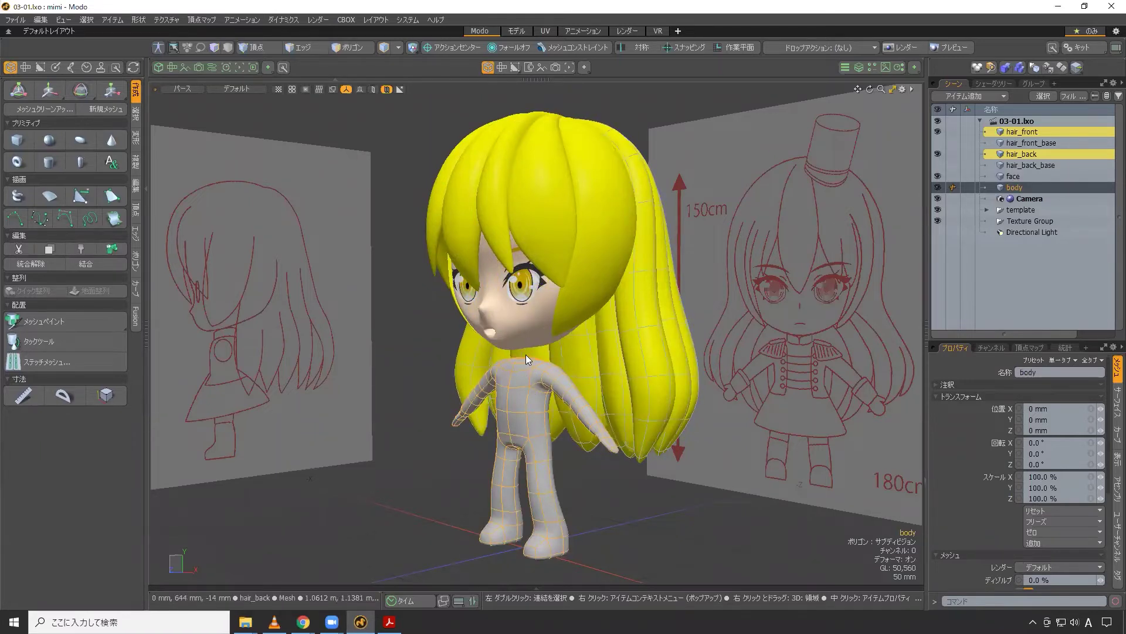
{"action": "scroll", "coordinate": [526, 354], "scroll_direction": "up", "scroll_amount": 3}
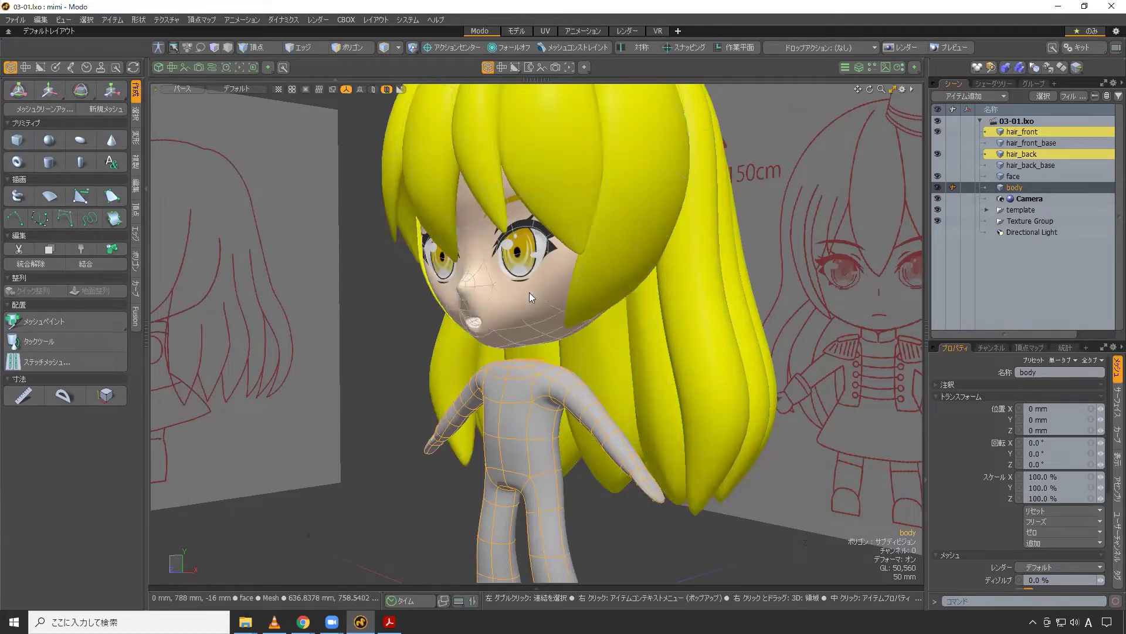
- Hide the face_eye_check texture and the hair_front and hair_back meshes
{"action": "left_click", "coordinate": [993, 83]}
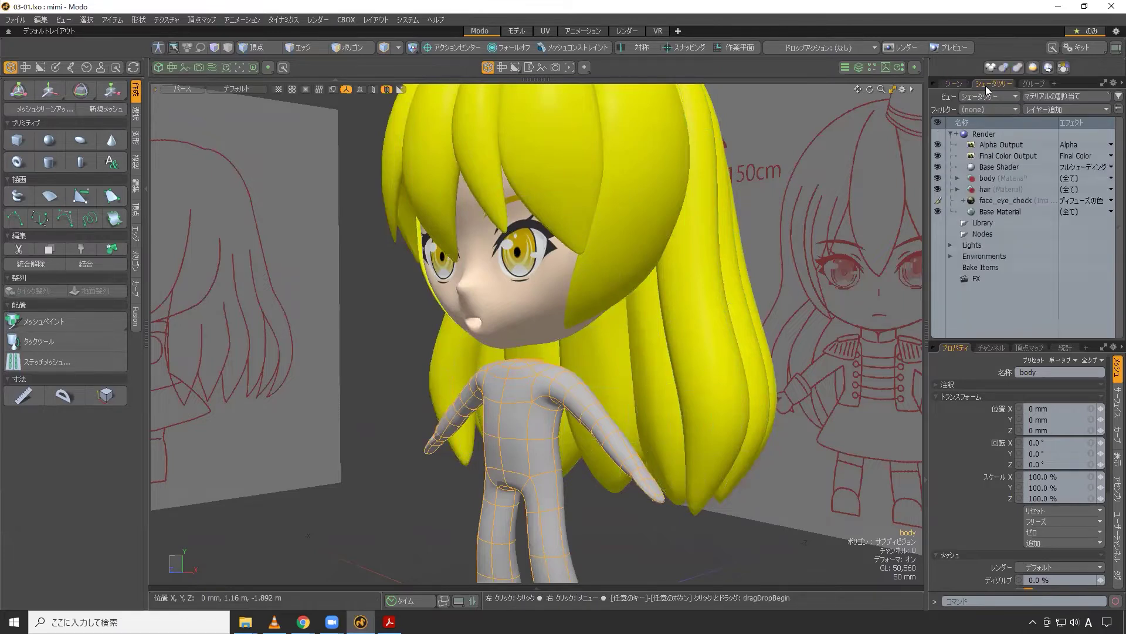
{"action": "left_click", "coordinate": [939, 201]}
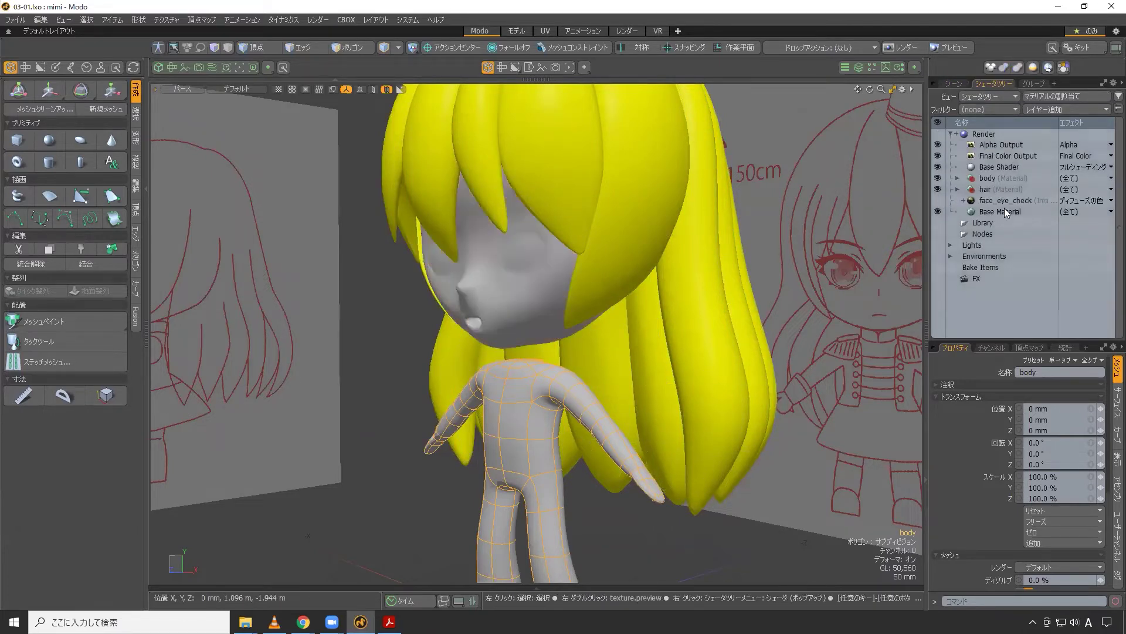
{"action": "left_click", "coordinate": [954, 84]}
{"action": "left_click", "coordinate": [937, 132]}
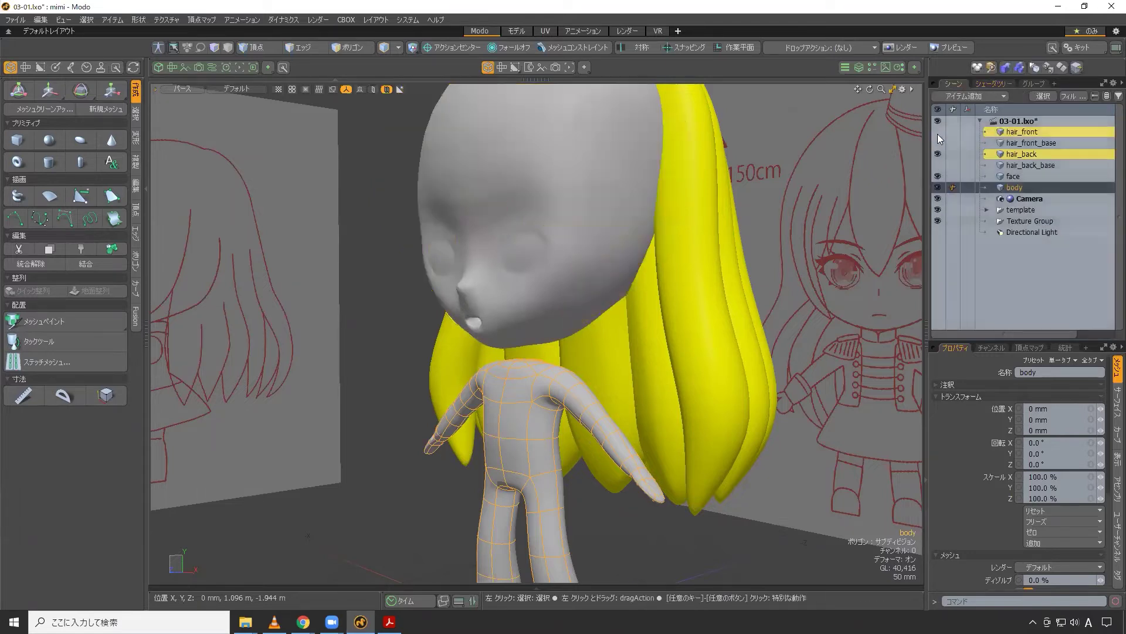
{"action": "left_click", "coordinate": [938, 153]}
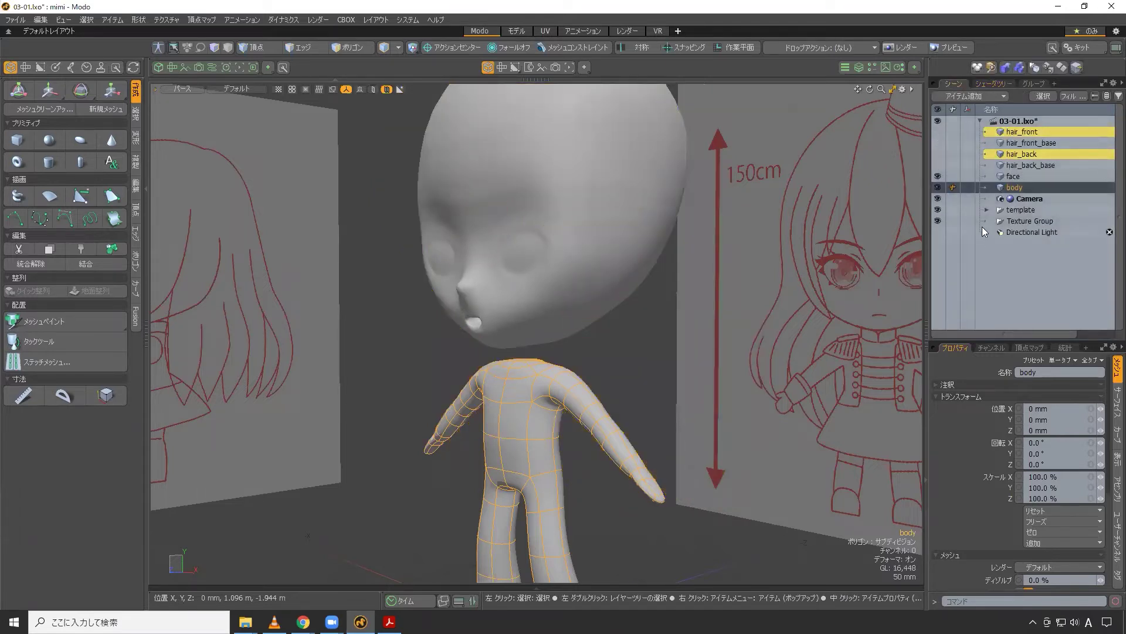
{"action": "mouse_move", "coordinate": [622, 335]}
{"action": "left_mouse_down", "text": "alt"}
{"action": "mouse_move", "coordinate": [588, 327]}
{"action": "mouse_move", "coordinate": [604, 328]}
{"action": "left_mouse_up", "text": "alt"}
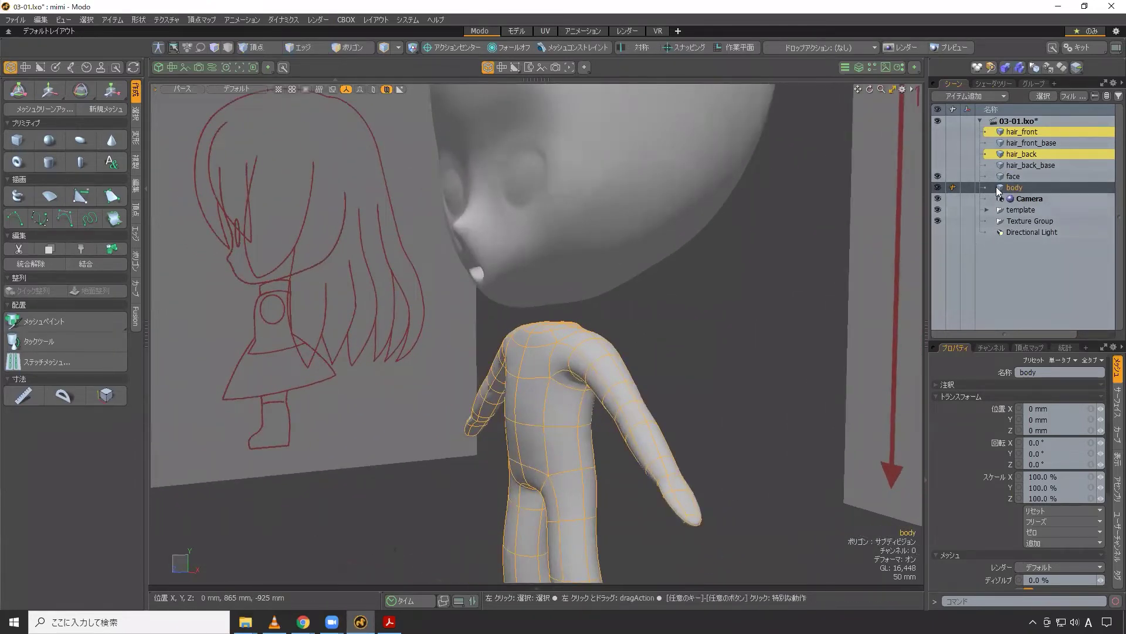
- Select the face and body meshes and merge them into one mesh
{"action": "left_click", "coordinate": [1015, 176]}
{"action": "left_click", "coordinate": [1017, 189]}
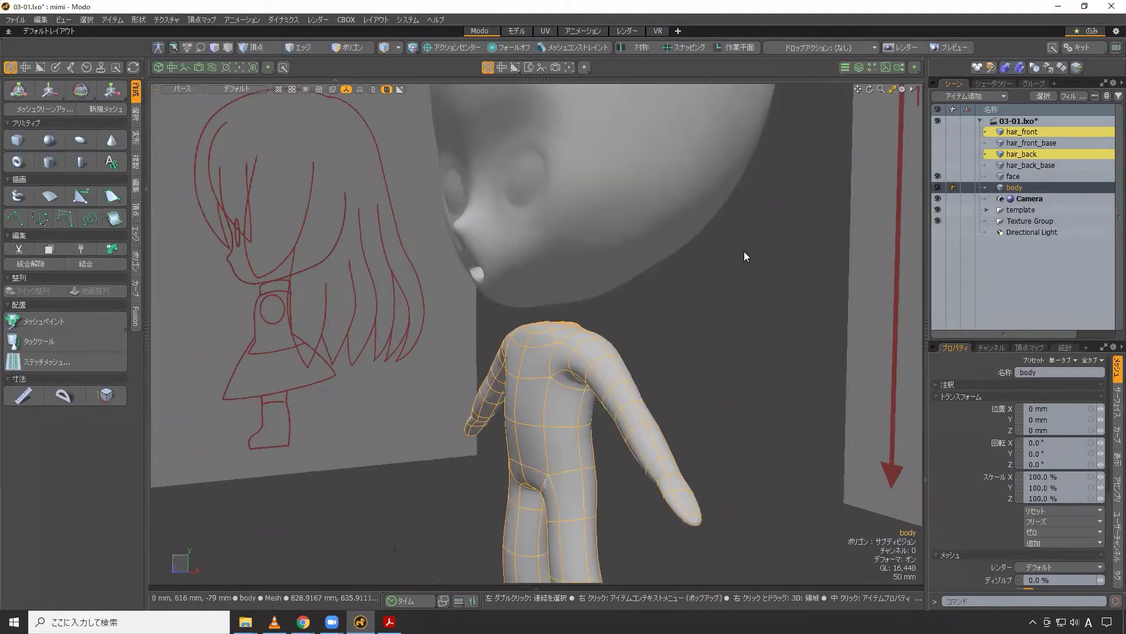
{"action": "left_click", "coordinate": [1023, 178], "text": "ctrl"}
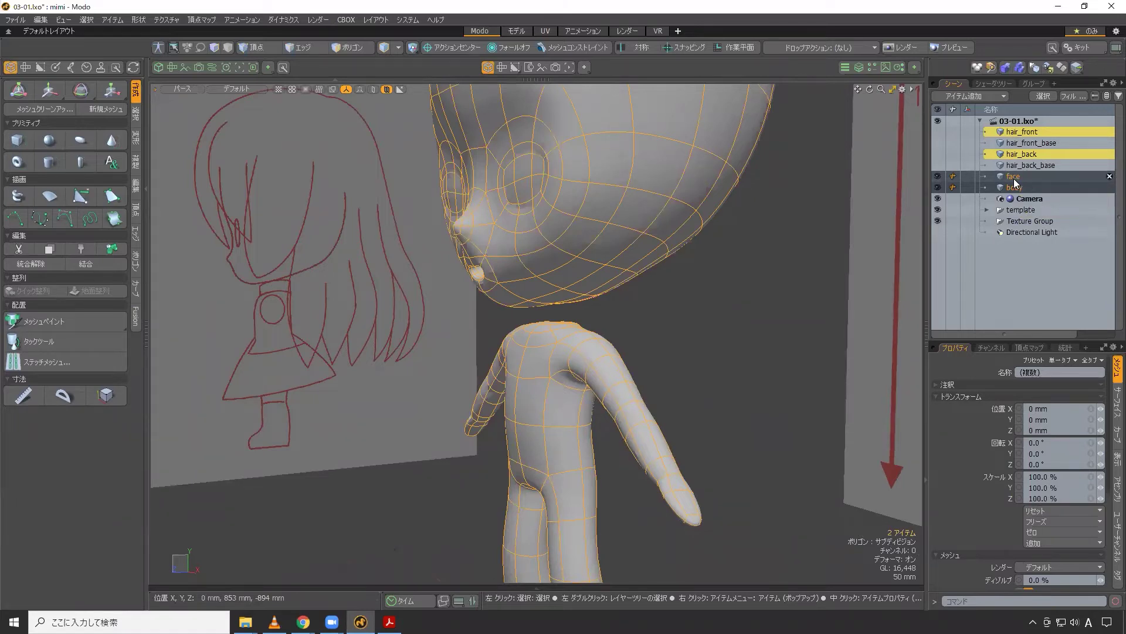
{"action": "right_click", "coordinate": [1014, 179]}
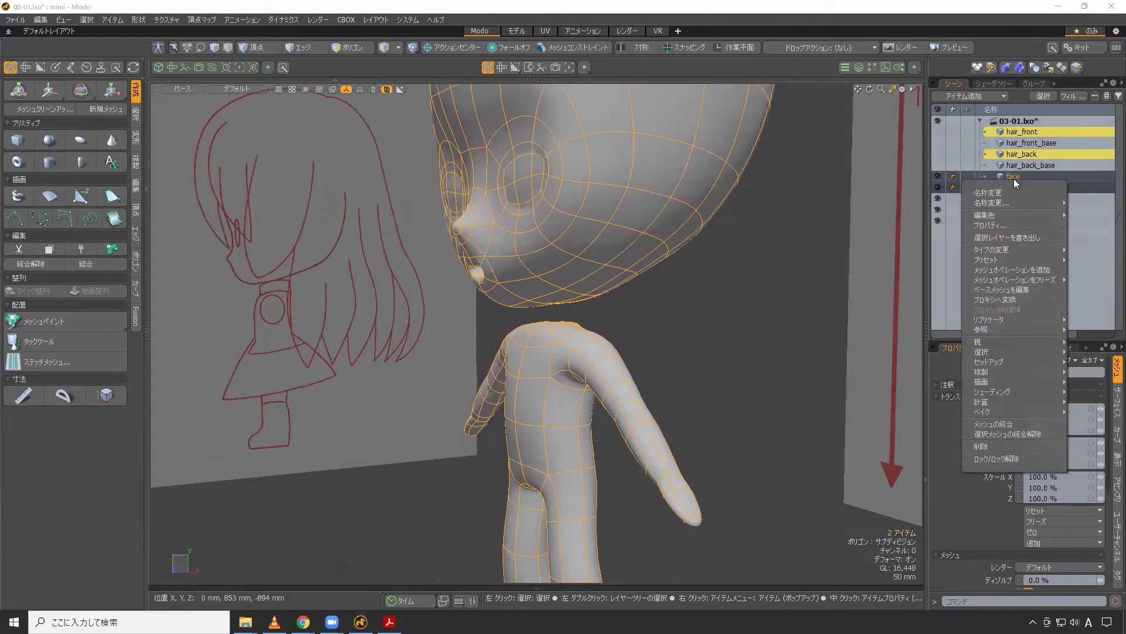
{"action": "left_click", "coordinate": [1015, 424]}
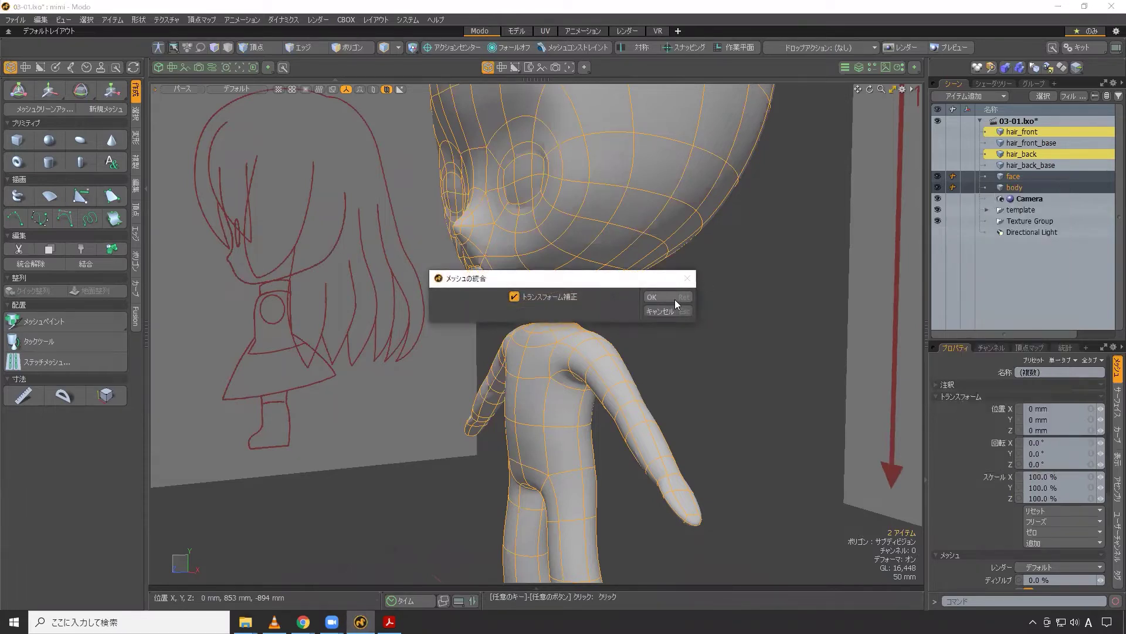
{"action": "left_click", "coordinate": [674, 301]}
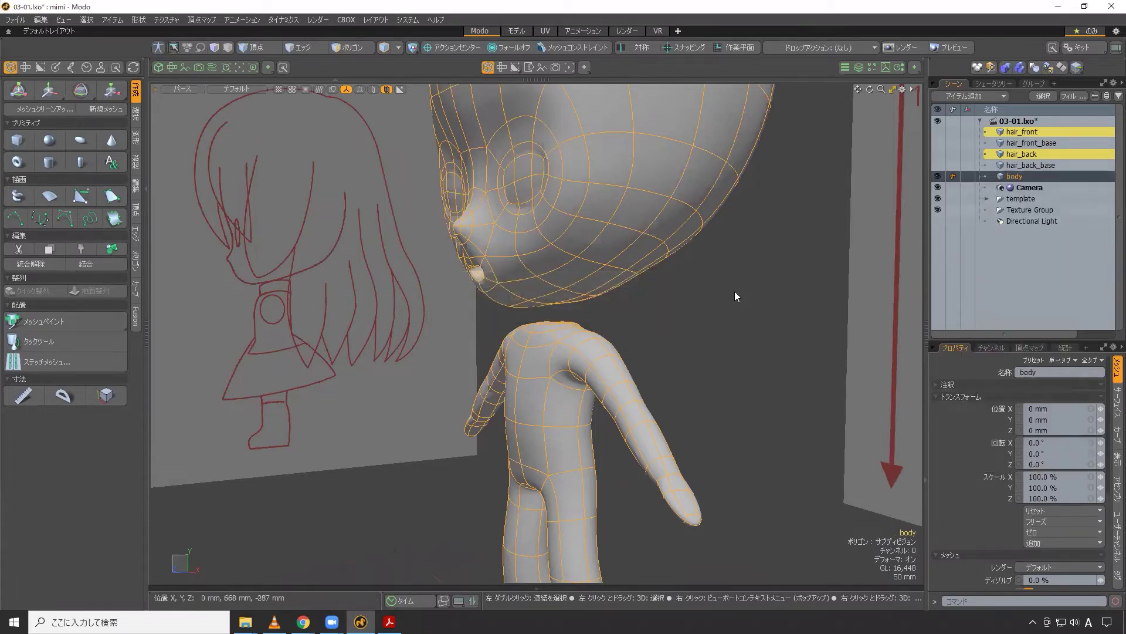
{"action": "left_click", "coordinate": [1016, 177]}
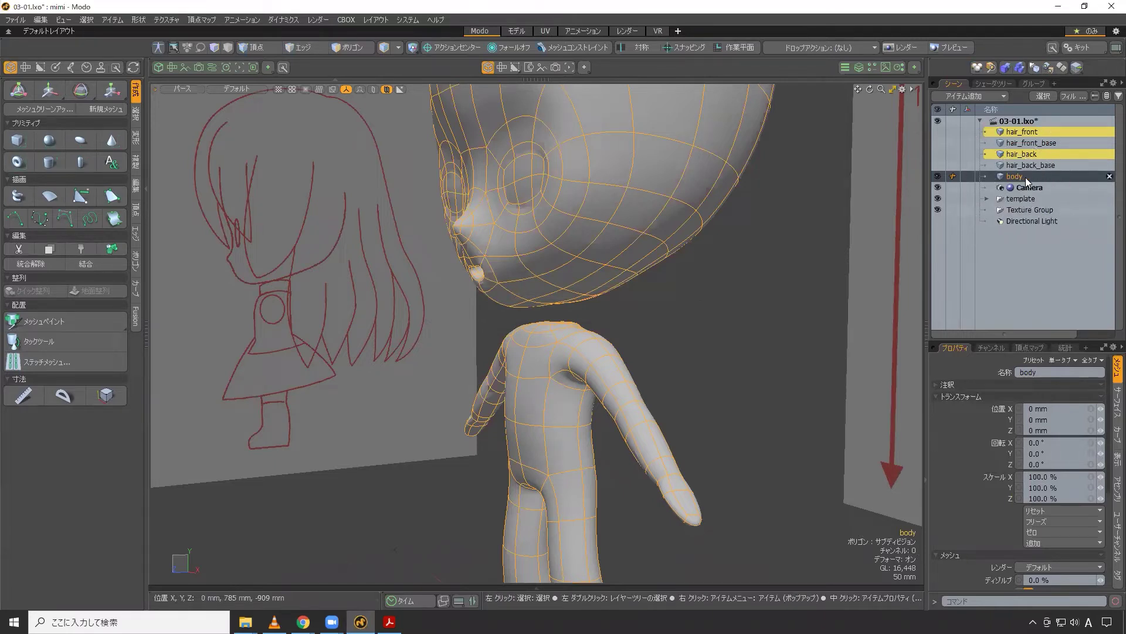
- In polygon mode, Bridge the head's underside patch to the body's top patch
{"action": "left_click", "coordinate": [356, 47]}
{"action": "mouse_move", "coordinate": [555, 369]}
{"action": "left_mouse_down", "text": "alt"}
{"action": "mouse_move", "coordinate": [500, 367]}
{"action": "mouse_move", "coordinate": [596, 327]}
{"action": "mouse_move", "coordinate": [650, 334]}
{"action": "mouse_move", "coordinate": [539, 318]}
{"action": "mouse_move", "coordinate": [597, 322]}
{"action": "mouse_move", "coordinate": [546, 332]}
{"action": "mouse_move", "coordinate": [571, 312]}
{"action": "mouse_move", "coordinate": [571, 288]}
{"action": "mouse_move", "coordinate": [530, 264]}
{"action": "mouse_move", "coordinate": [613, 261]}
{"action": "mouse_move", "coordinate": [581, 282]}
{"action": "mouse_move", "coordinate": [541, 279]}
{"action": "mouse_move", "coordinate": [534, 300]}
{"action": "left_mouse_up", "text": "alt"}
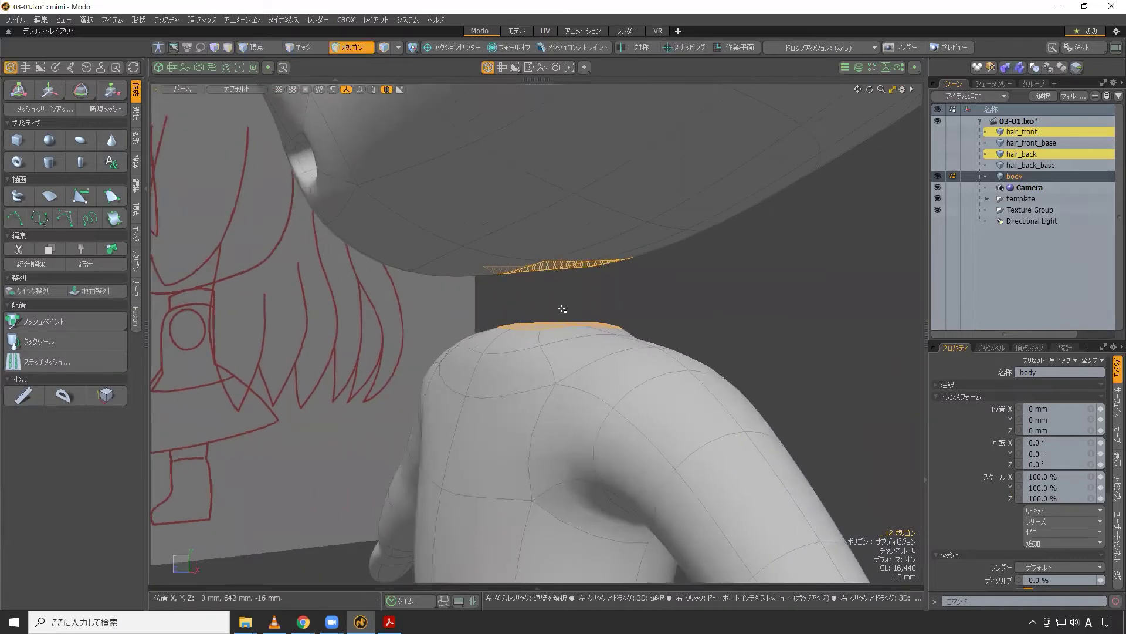
{"action": "left_click_drag", "start_coordinate": [562, 300], "coordinate": [606, 306], "text": "alt"}
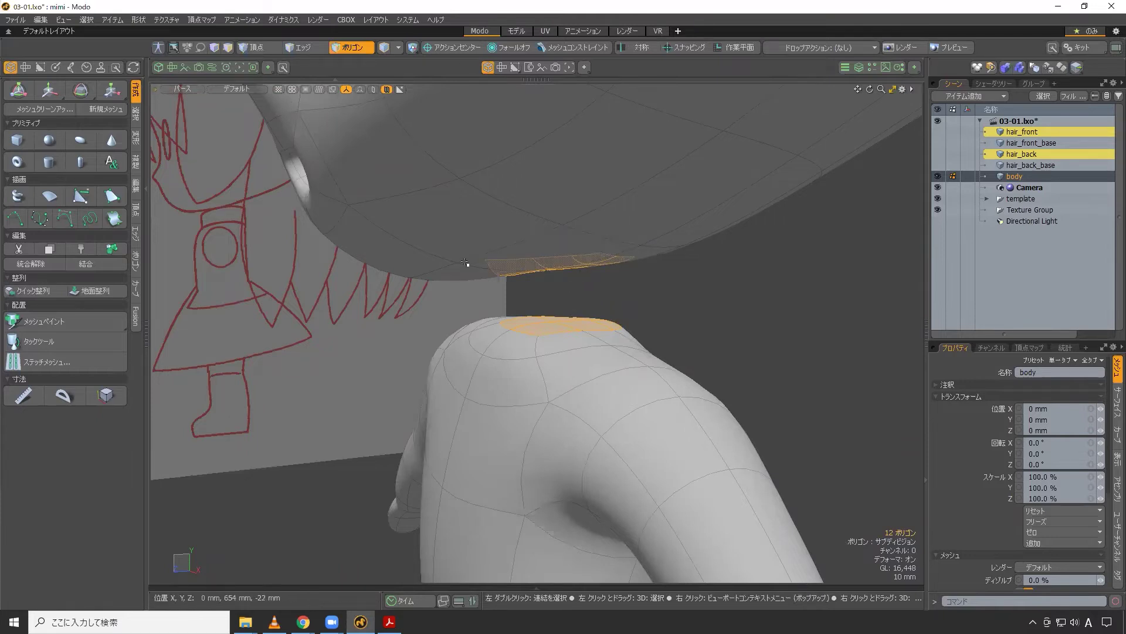
{"action": "left_click", "coordinate": [136, 162]}
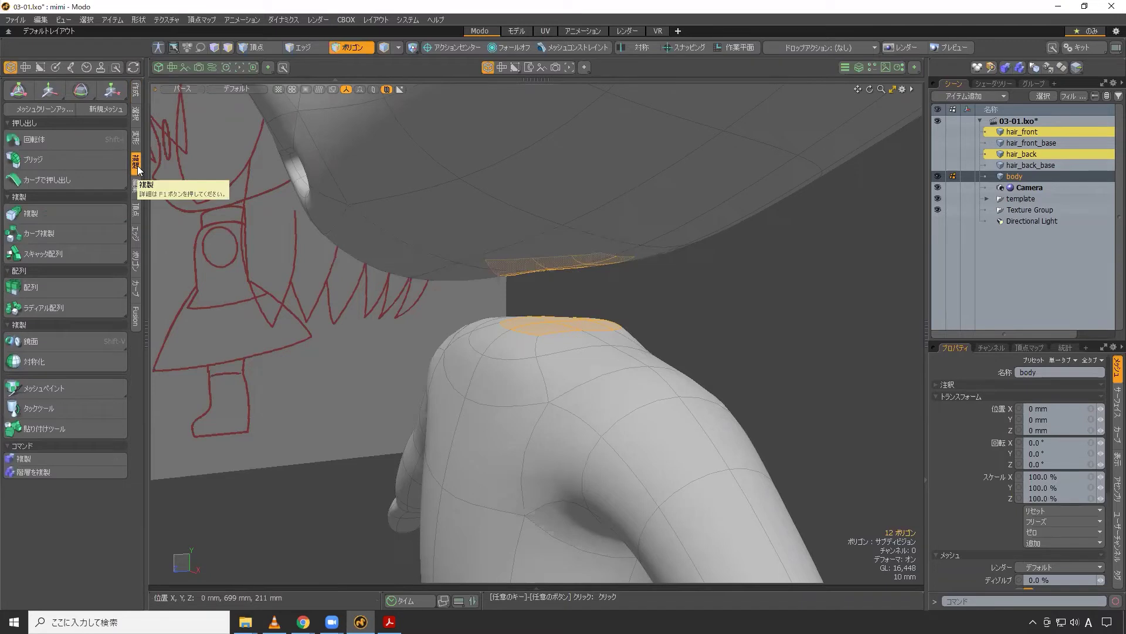
{"action": "left_click", "coordinate": [44, 159]}
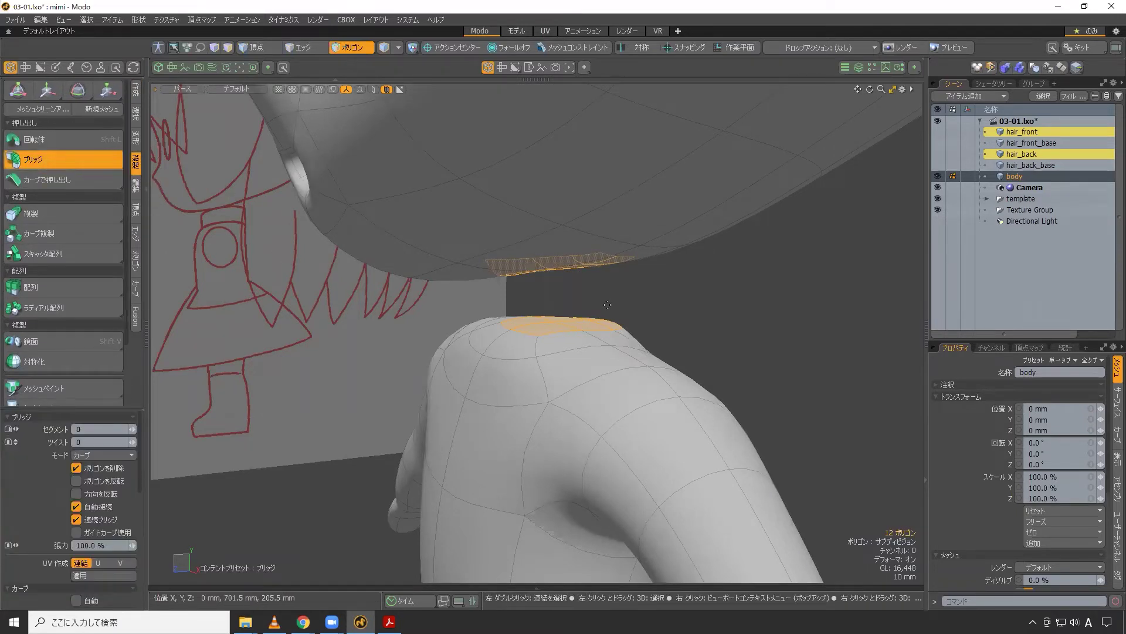
{"action": "left_click", "coordinate": [700, 302]}
{"action": "left_click_drag", "start_coordinate": [591, 327], "coordinate": [551, 302], "text": "alt"}
{"action": "key", "text": "space"}
- Orbit around the new neck and select two of its polygons
{"action": "scroll", "coordinate": [667, 298], "scroll_direction": "down", "scroll_amount": 10}
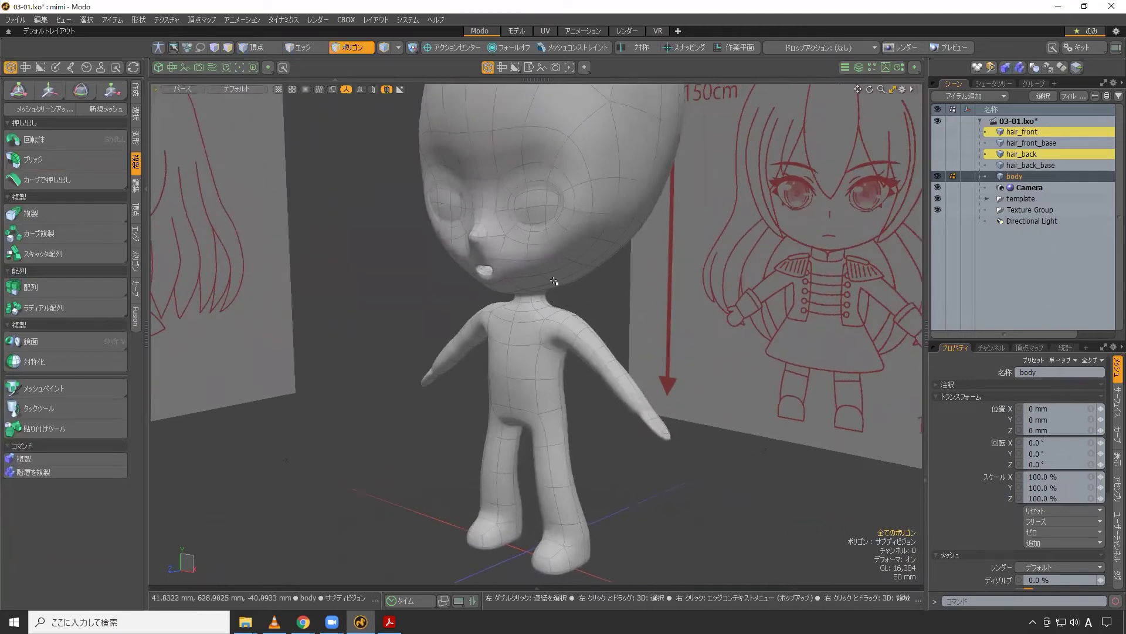
{"action": "left_click_drag", "start_coordinate": [556, 275], "coordinate": [613, 297], "text": "alt"}
{"action": "left_click_drag", "start_coordinate": [579, 286], "coordinate": [538, 294], "text": "alt"}
{"action": "scroll", "coordinate": [550, 293], "scroll_direction": "up", "scroll_amount": 3}
{"action": "left_click_drag", "start_coordinate": [459, 295], "coordinate": [481, 295]}
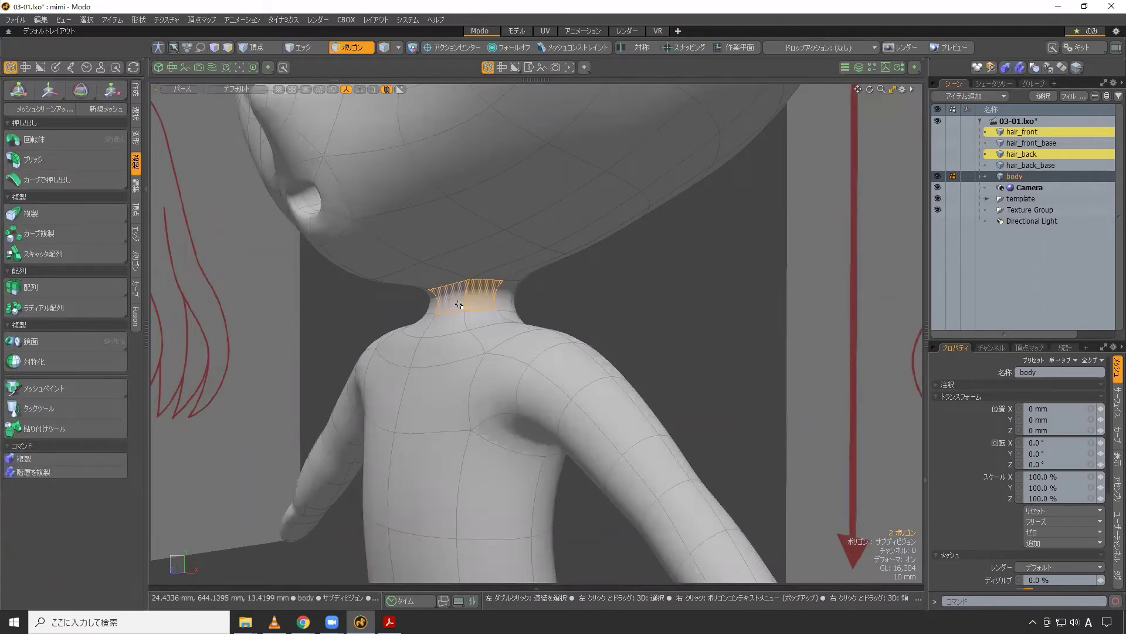
- Select Connected, grow the selection one ring, then Invert so only the head is selected
{"action": "left_click", "coordinate": [86, 20]}
{"action": "left_click", "coordinate": [117, 220]}
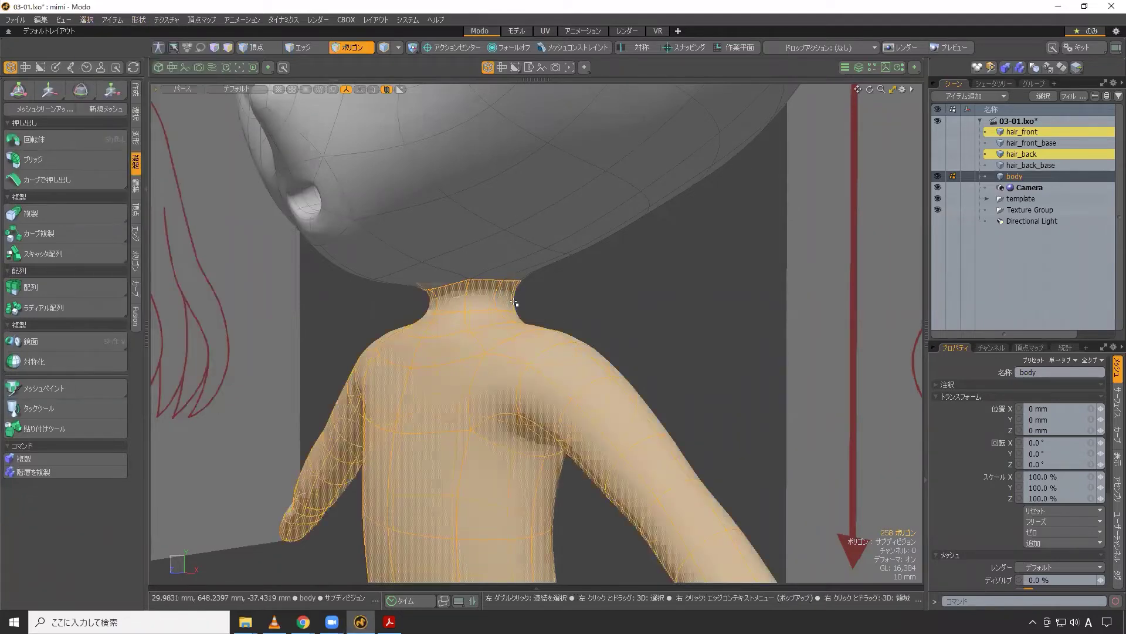
{"action": "scroll", "coordinate": [572, 316], "scroll_direction": "down", "scroll_amount": 2}
{"action": "scroll", "coordinate": [572, 316], "scroll_direction": "up", "scroll_amount": 2}
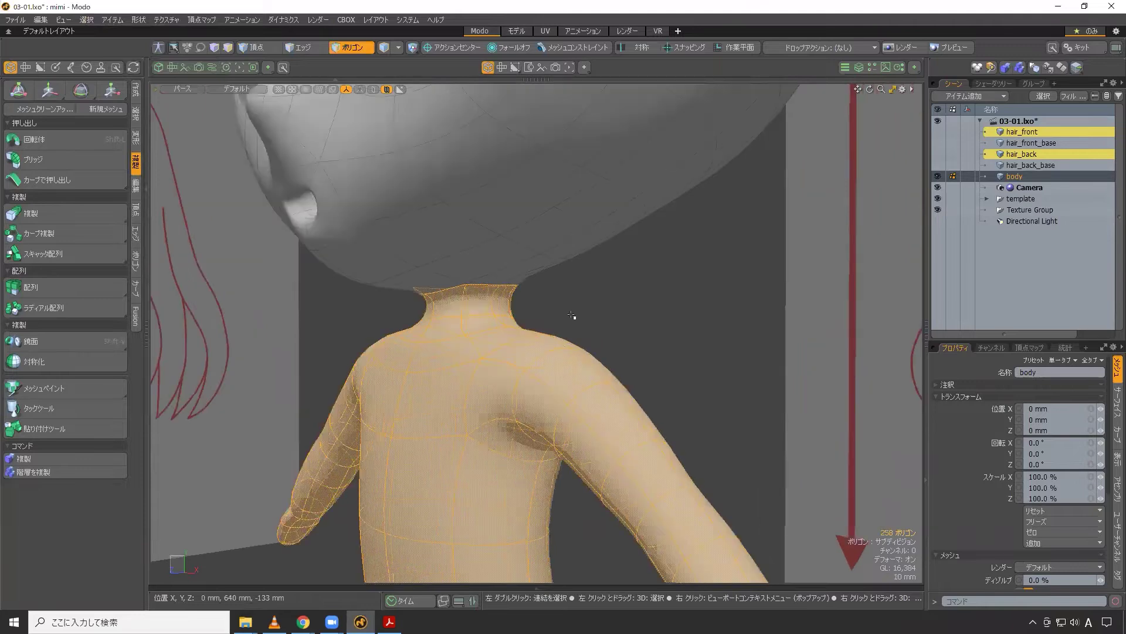
{"action": "key", "text": "shift+Up"}
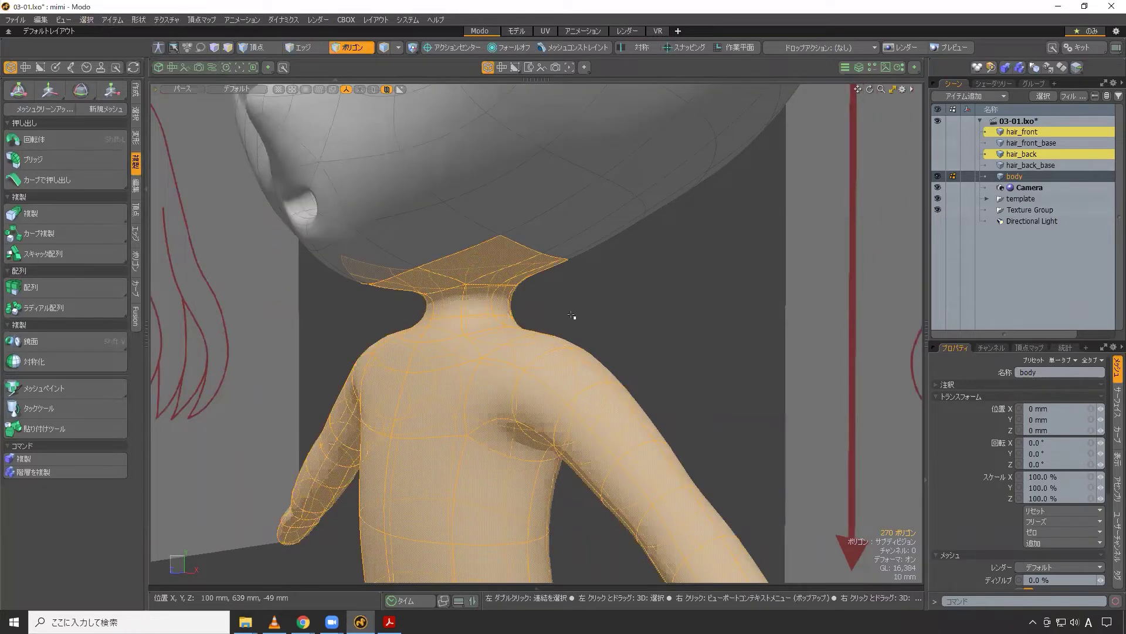
{"action": "left_click", "coordinate": [87, 19]}
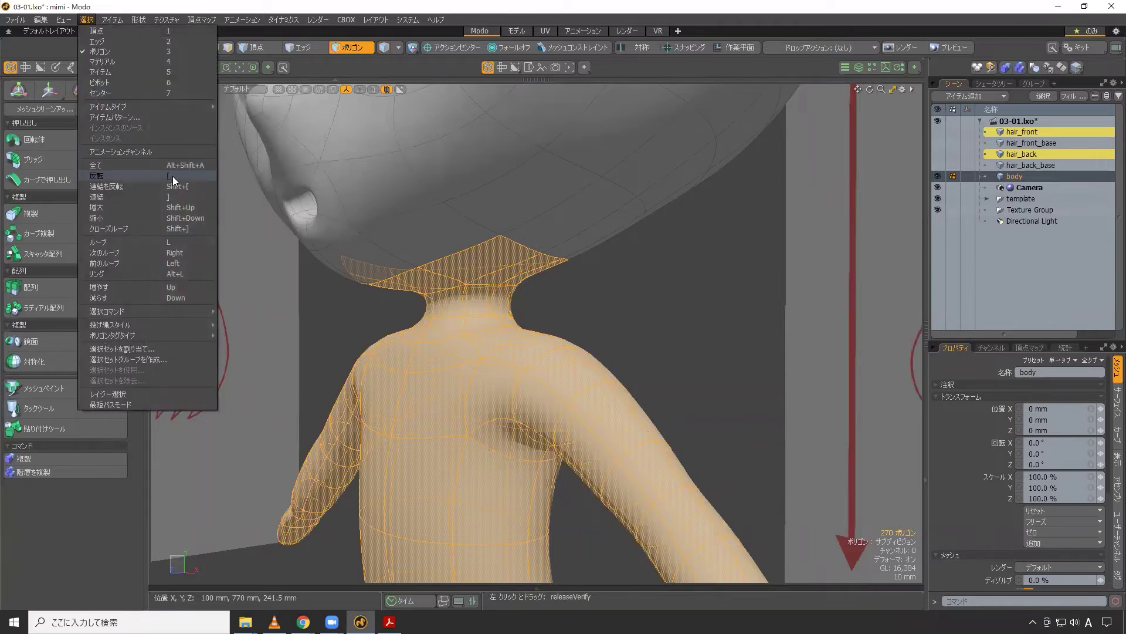
{"action": "left_click", "coordinate": [172, 178]}
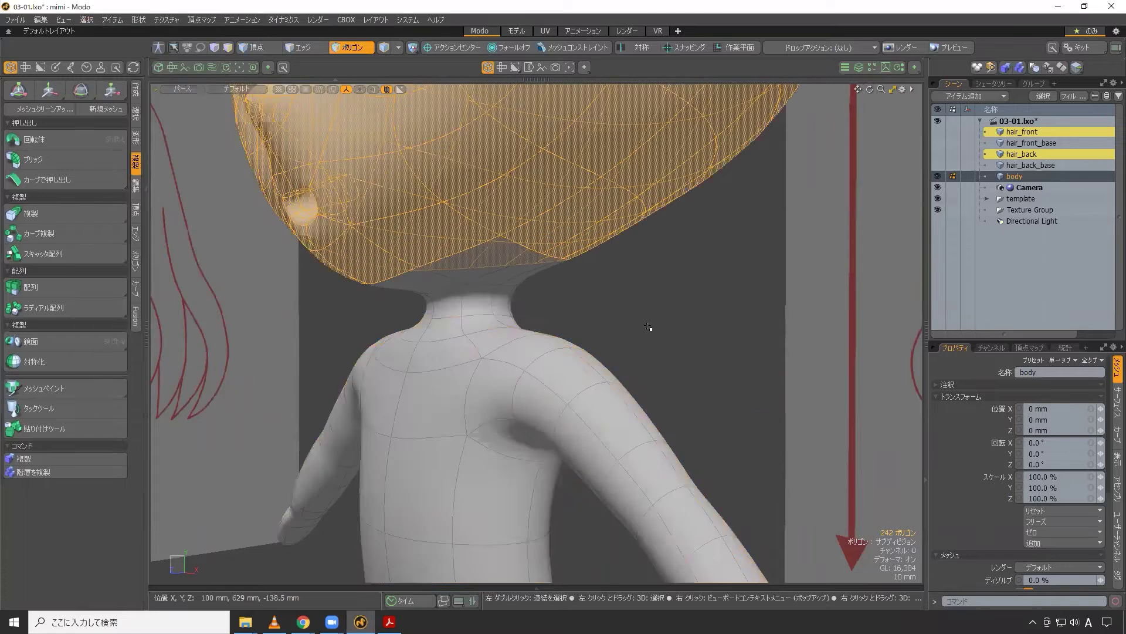
{"action": "scroll", "coordinate": [581, 268], "scroll_direction": "down", "scroll_amount": 2}
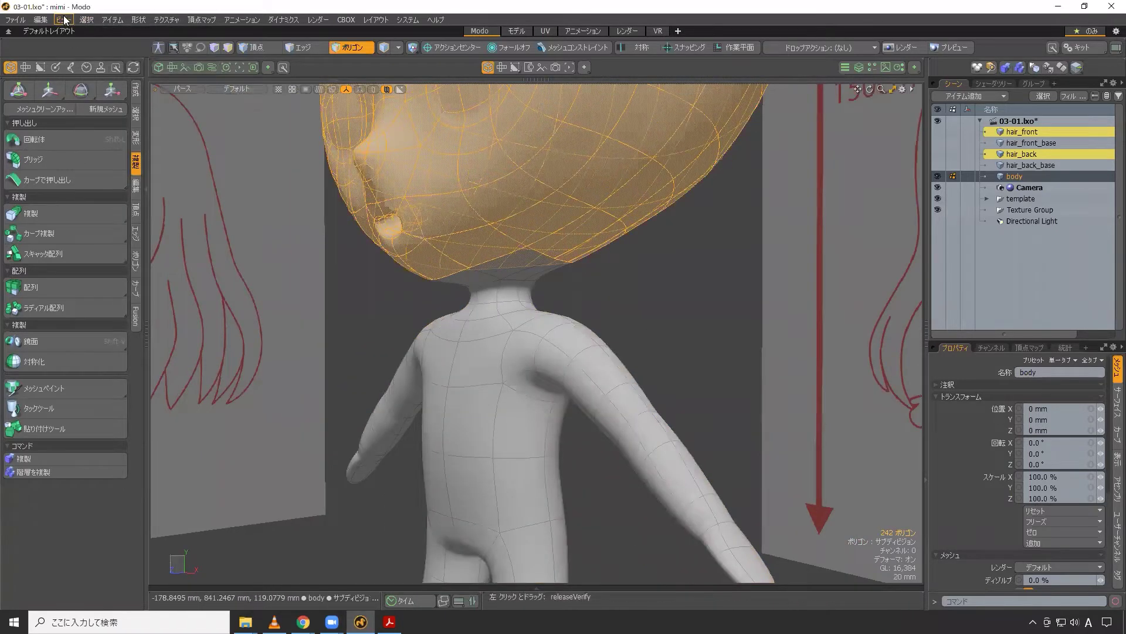
{"action": "left_click", "coordinate": [63, 21]}
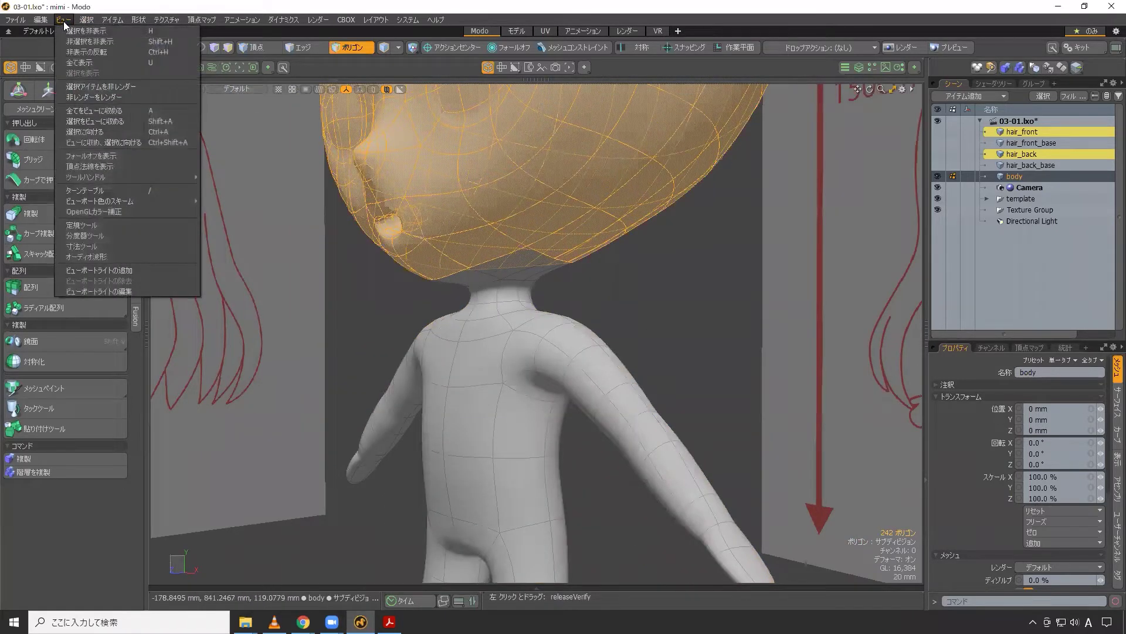
- Hide the selected head polygons and orbit around the headless body
{"action": "left_click", "coordinate": [137, 31]}
{"action": "scroll", "coordinate": [578, 253], "scroll_direction": "down", "scroll_amount": 2}
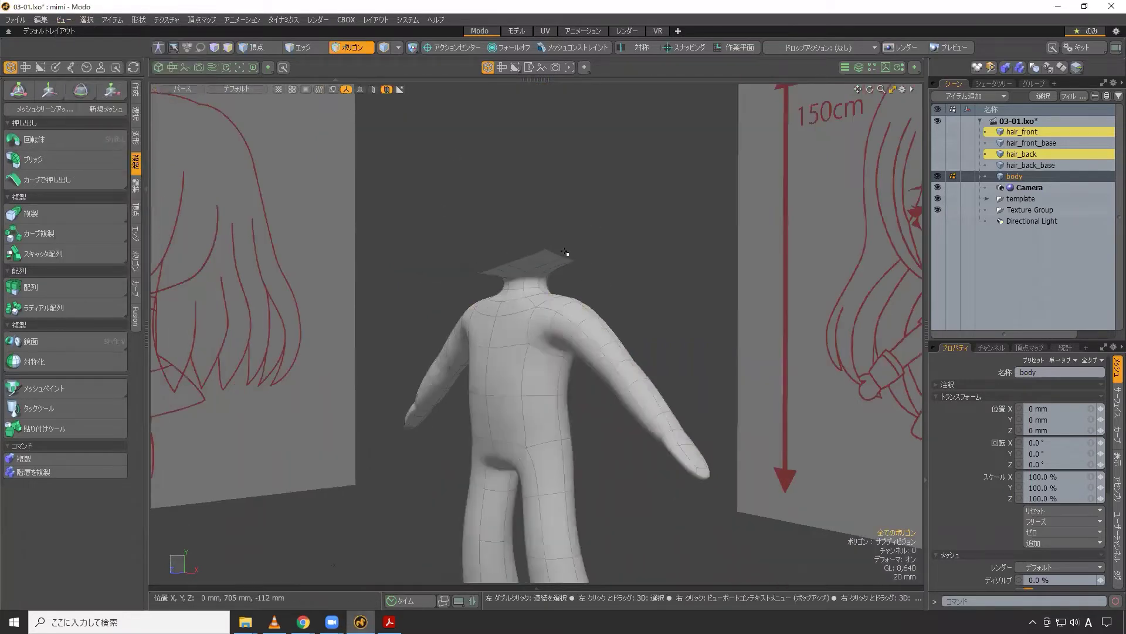
{"action": "scroll", "coordinate": [565, 253], "scroll_direction": "down", "scroll_amount": 3}
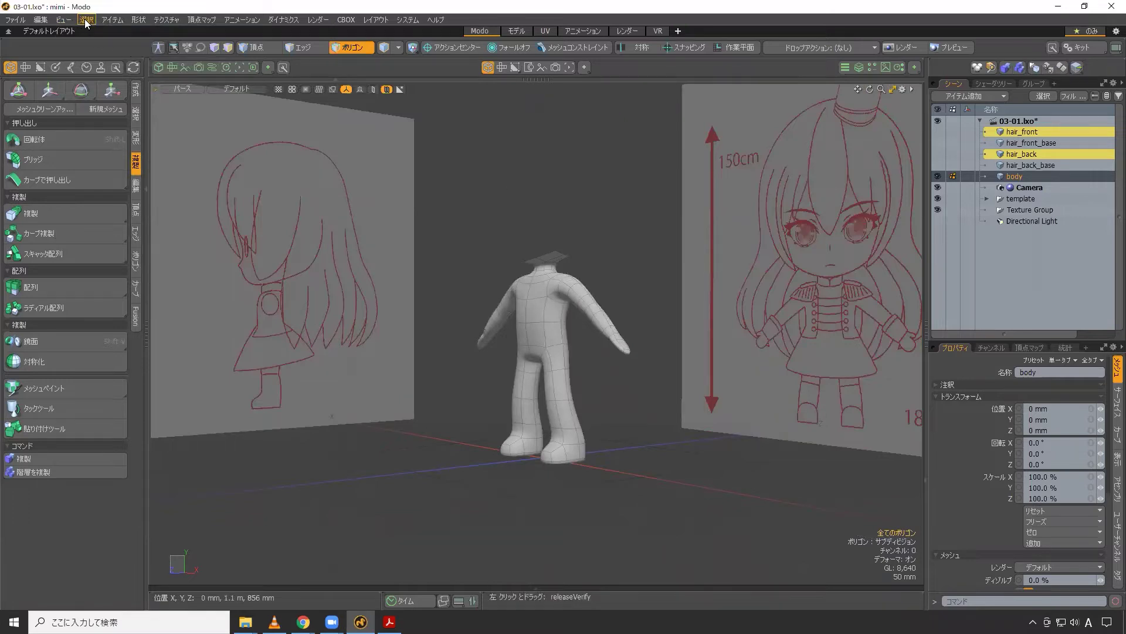
{"action": "left_click", "coordinate": [63, 19]}
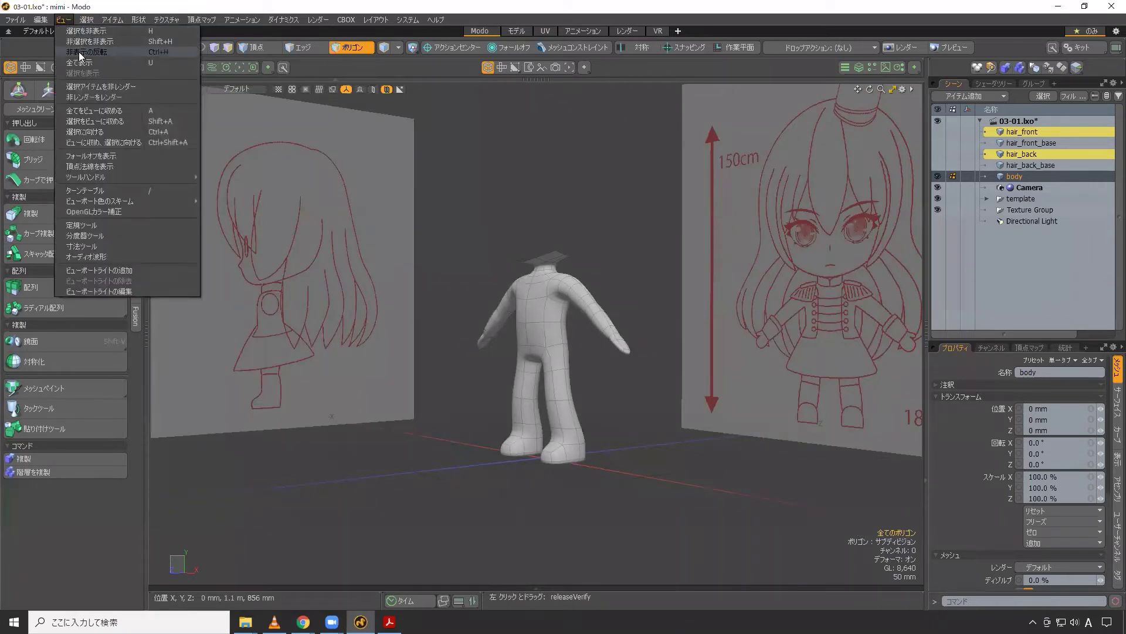
{"action": "key", "text": "ctrl"}
{"action": "key", "text": "ctrl"}
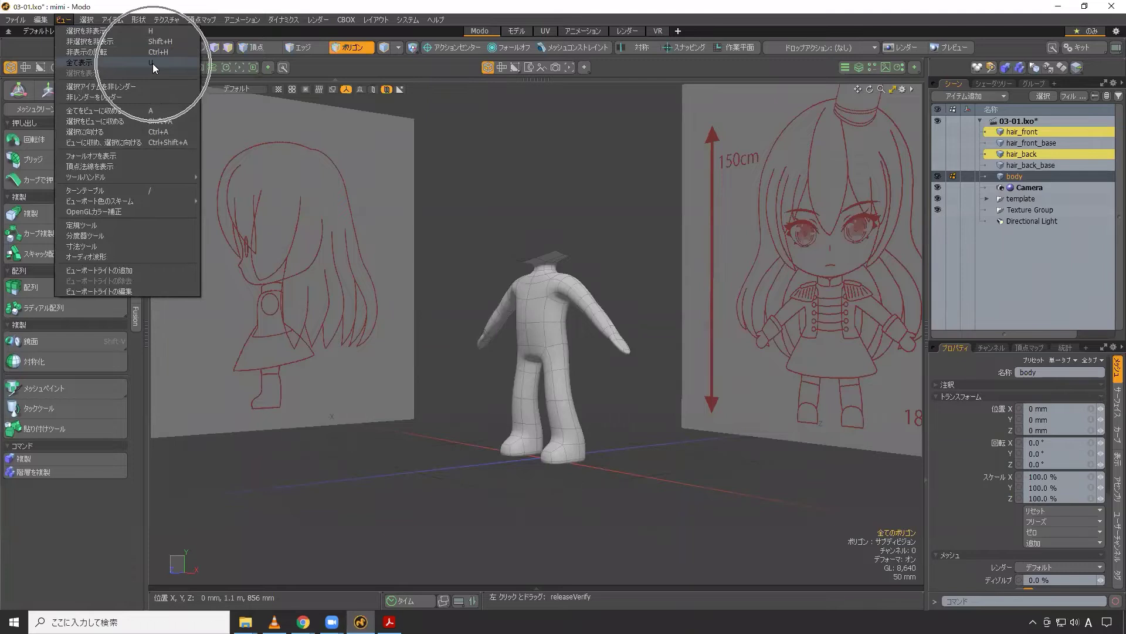
{"action": "left_click", "coordinate": [127, 5]}
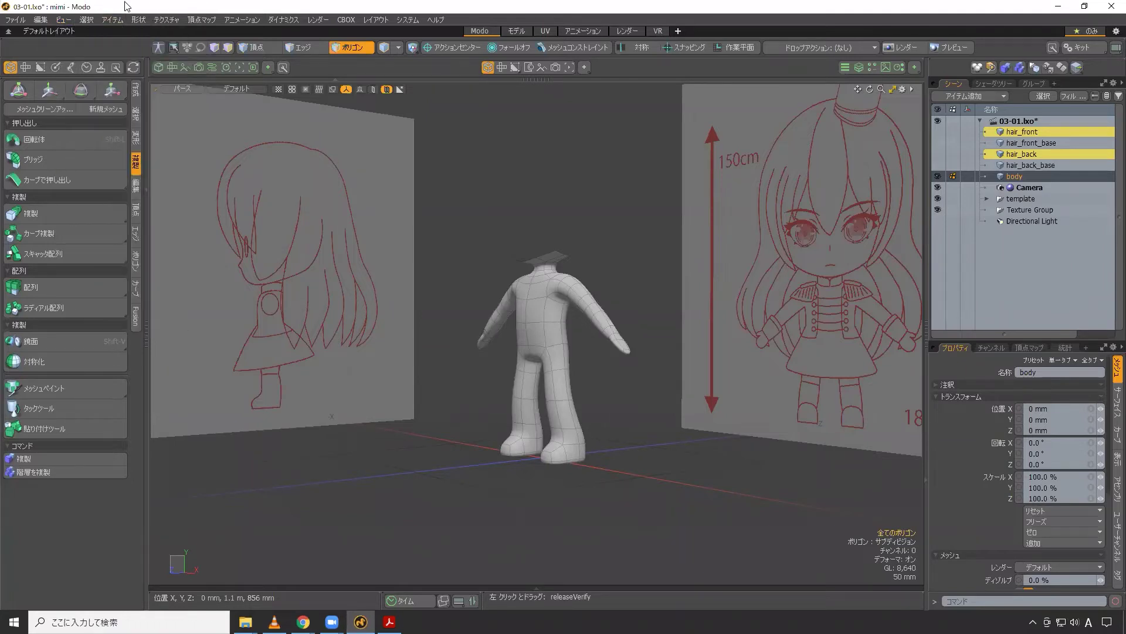
{"action": "left_click_drag", "start_coordinate": [536, 319], "coordinate": [488, 316], "text": "alt"}
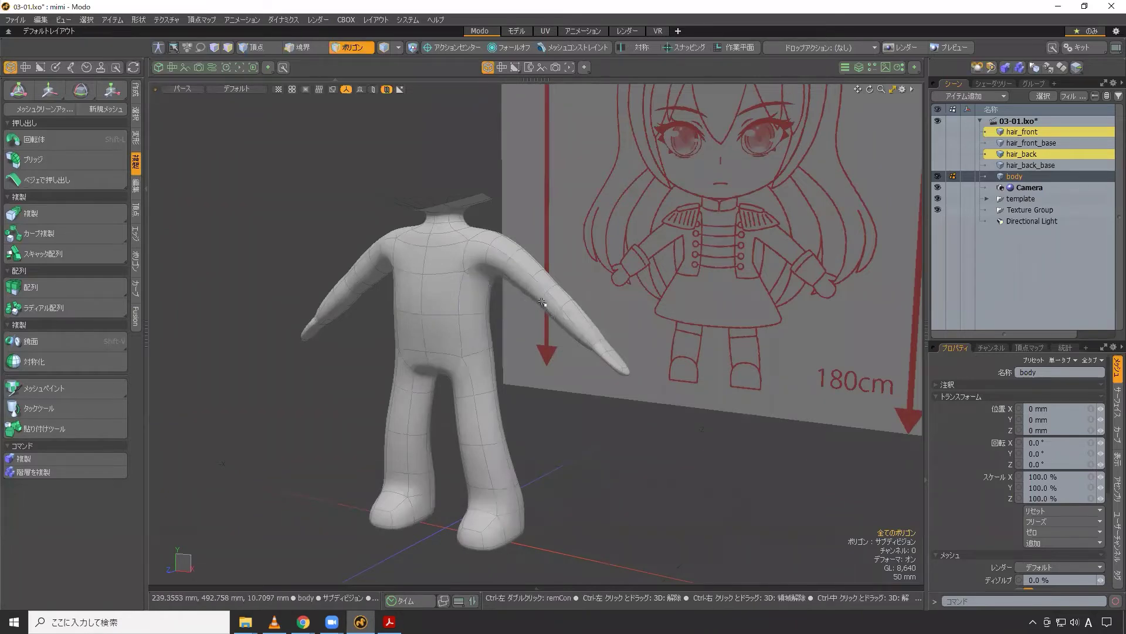
- In Front view with Symmetry X on, select the chest polygons on both sides
{"action": "key", "text": "ctrl+space"}
{"action": "left_click", "coordinate": [575, 326]}
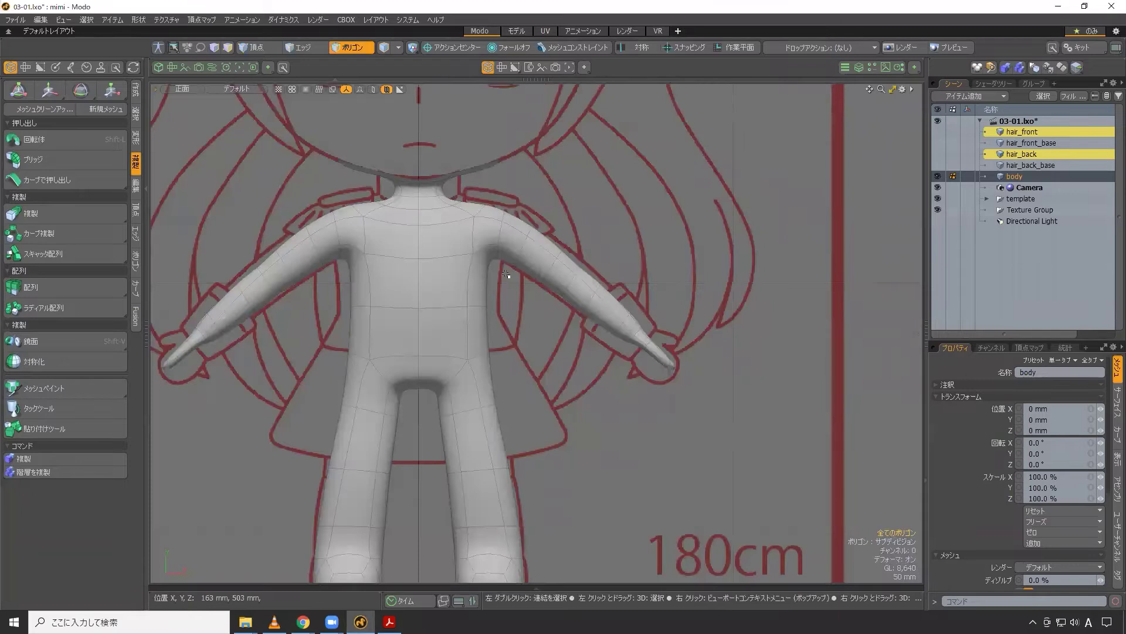
{"action": "mouse_move", "coordinate": [452, 210]}
{"action": "left_mouse_down"}
{"action": "mouse_move", "coordinate": [437, 258]}
{"action": "mouse_move", "coordinate": [463, 355]}
{"action": "mouse_move", "coordinate": [492, 212]}
{"action": "mouse_move", "coordinate": [485, 246]}
{"action": "mouse_move", "coordinate": [372, 210]}
{"action": "mouse_move", "coordinate": [357, 281]}
{"action": "mouse_move", "coordinate": [381, 346]}
{"action": "mouse_move", "coordinate": [471, 313]}
{"action": "mouse_move", "coordinate": [459, 263]}
{"action": "mouse_move", "coordinate": [485, 212]}
{"action": "mouse_move", "coordinate": [487, 246]}
{"action": "mouse_move", "coordinate": [466, 249]}
{"action": "left_mouse_up"}
{"action": "left_click", "coordinate": [621, 161]}
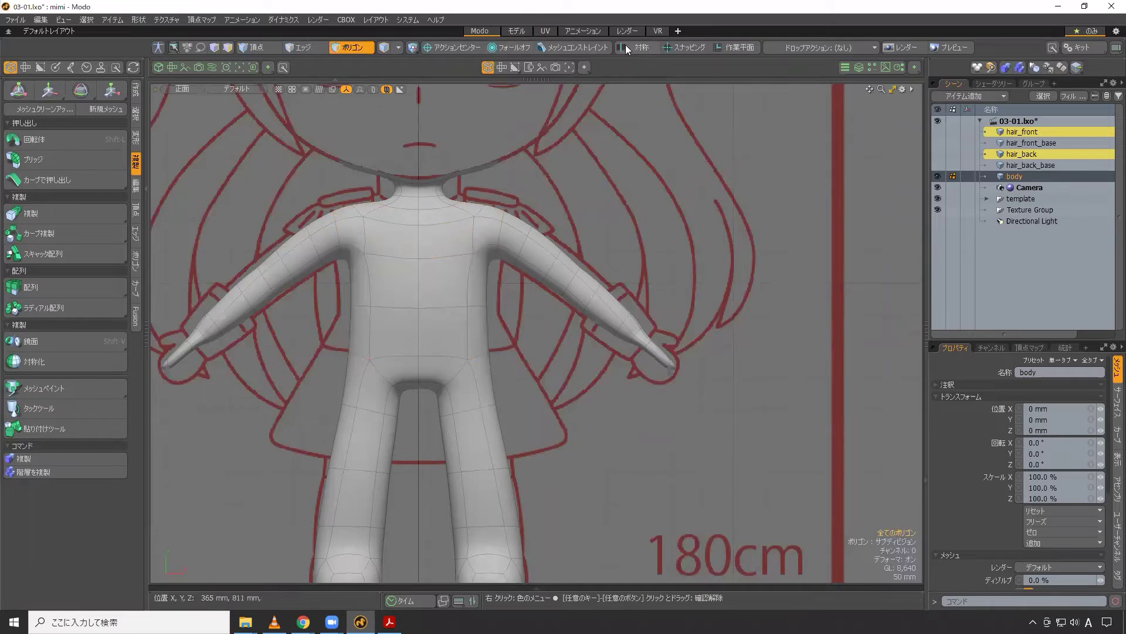
{"action": "left_click", "coordinate": [627, 50]}
{"action": "mouse_move", "coordinate": [464, 210]}
{"action": "left_mouse_down"}
{"action": "mouse_move", "coordinate": [448, 306]}
{"action": "mouse_move", "coordinate": [481, 340]}
{"action": "mouse_move", "coordinate": [495, 214]}
{"action": "left_mouse_up"}
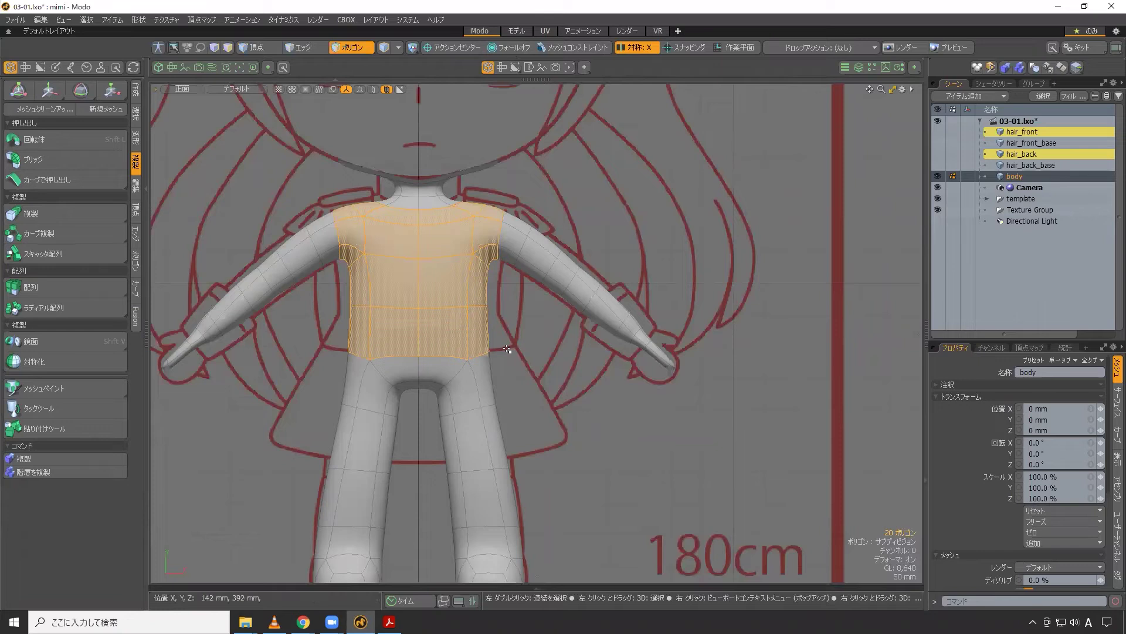
- Return to Perspective view and orbit around the torso to check the selection
{"action": "key", "text": "ctrl+space"}
{"action": "left_click", "coordinate": [550, 318]}
{"action": "mouse_move", "coordinate": [558, 311]}
{"action": "left_mouse_down", "text": "alt"}
{"action": "mouse_move", "coordinate": [347, 346]}
{"action": "mouse_move", "coordinate": [469, 305]}
{"action": "mouse_move", "coordinate": [586, 235]}
{"action": "mouse_move", "coordinate": [612, 237]}
{"action": "mouse_move", "coordinate": [611, 276]}
{"action": "mouse_move", "coordinate": [578, 293]}
{"action": "mouse_move", "coordinate": [578, 328]}
{"action": "mouse_move", "coordinate": [622, 316]}
{"action": "mouse_move", "coordinate": [605, 258]}
{"action": "mouse_move", "coordinate": [619, 281]}
{"action": "mouse_move", "coordinate": [662, 279]}
{"action": "left_mouse_up", "text": "alt"}
{"action": "scroll", "coordinate": [535, 254], "scroll_direction": "up", "scroll_amount": 4}
{"action": "left_click_drag", "start_coordinate": [536, 254], "coordinate": [609, 276], "text": "alt"}
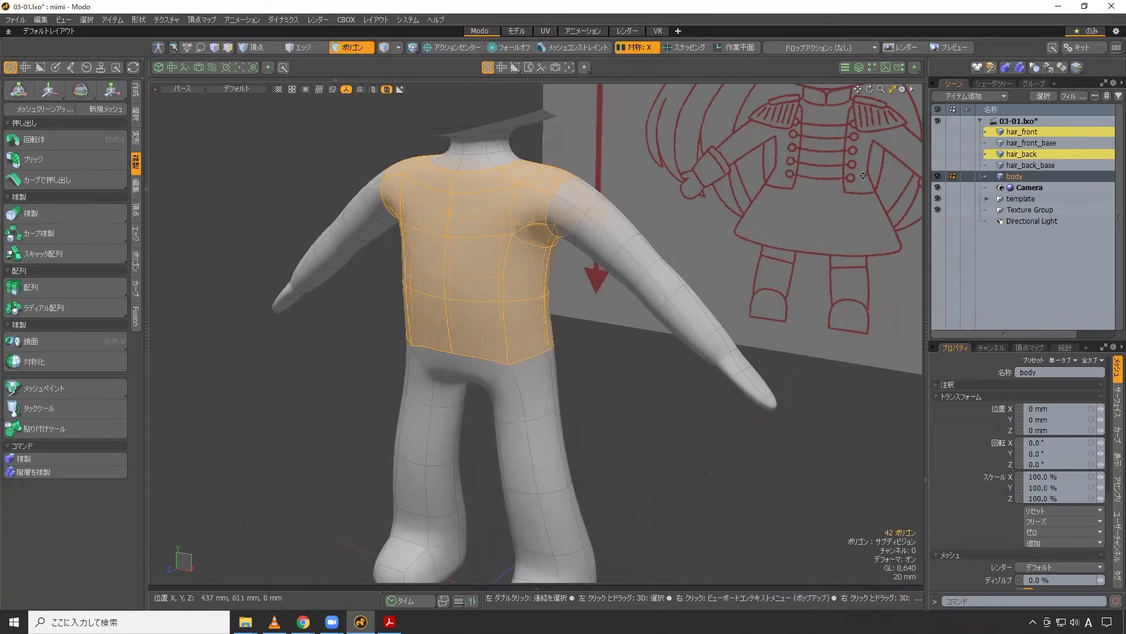
{"action": "left_click", "coordinate": [1004, 97]}
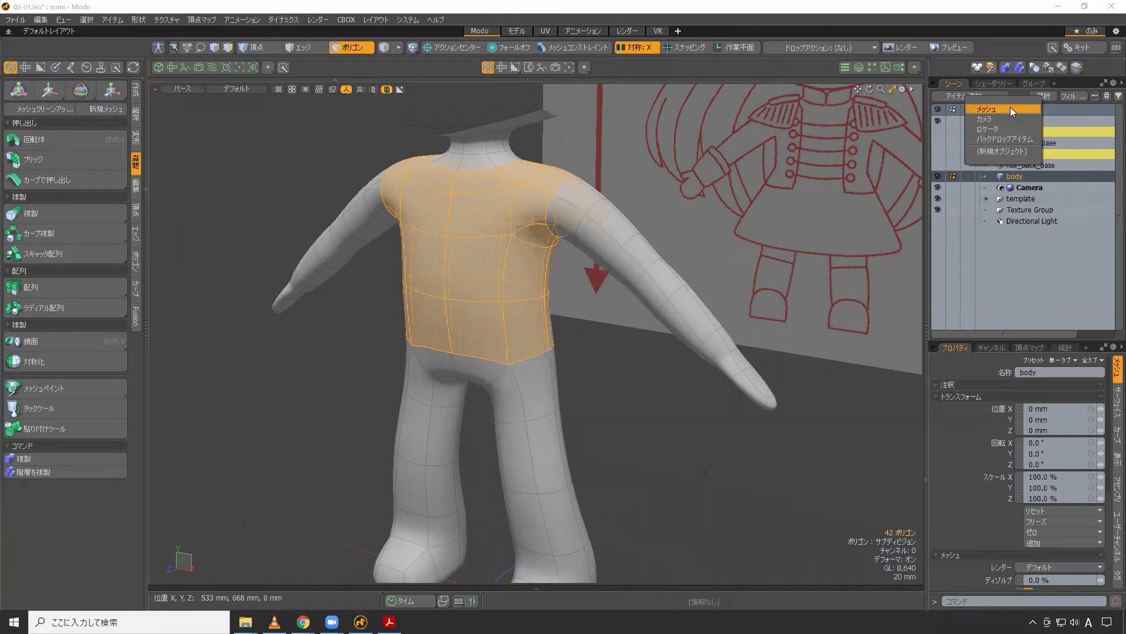
- Paste the torso polygons into a new mesh named one-piece and hide the body
{"action": "left_click", "coordinate": [1010, 108]}
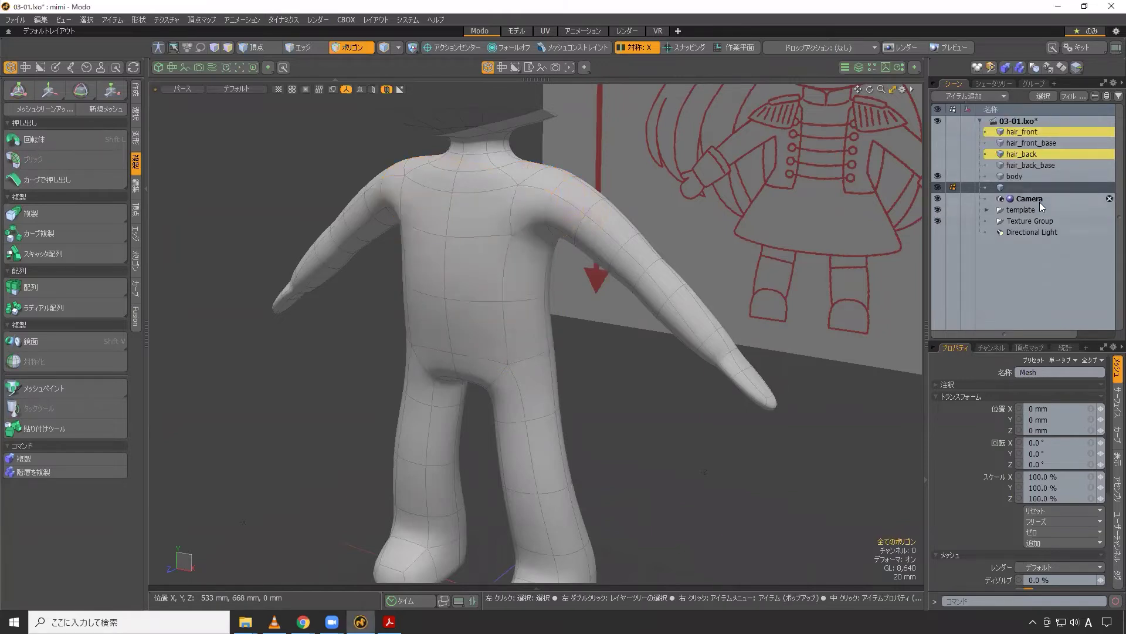
{"action": "key", "text": "ctrl+v"}
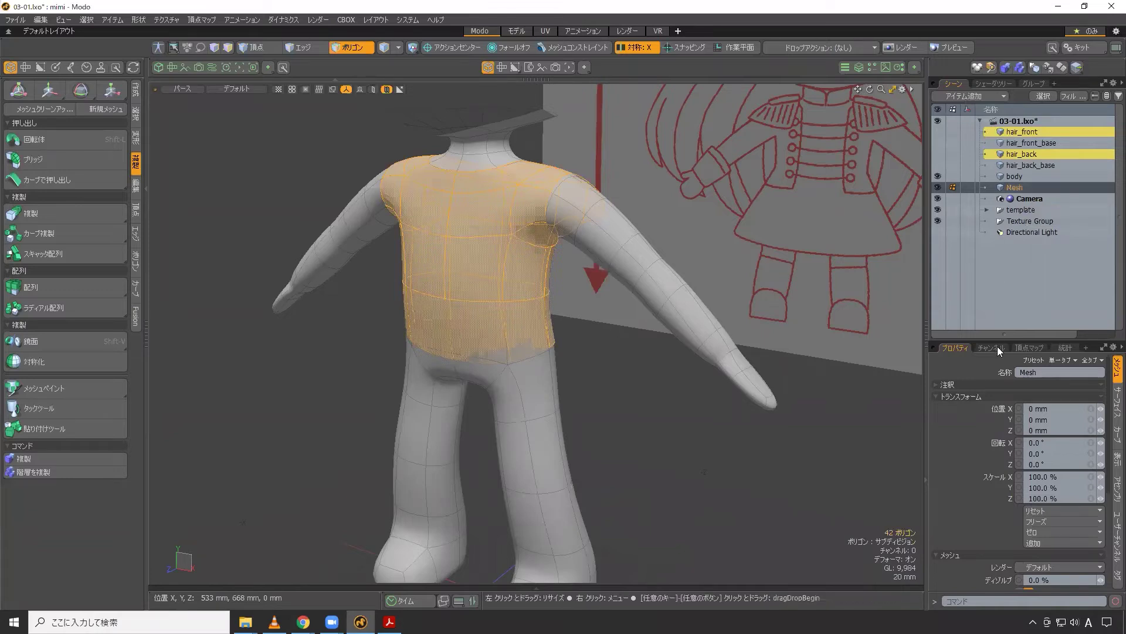
{"action": "left_click", "coordinate": [1049, 372]}
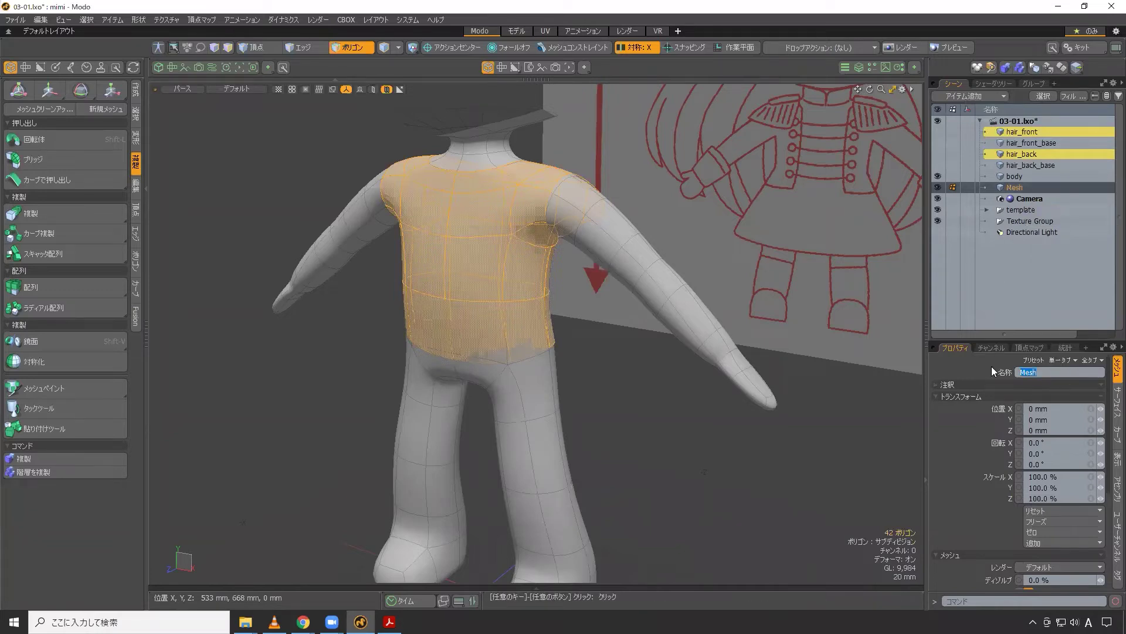
{"action": "type", "text": "oo"}
{"action": "key", "text": "Return"}
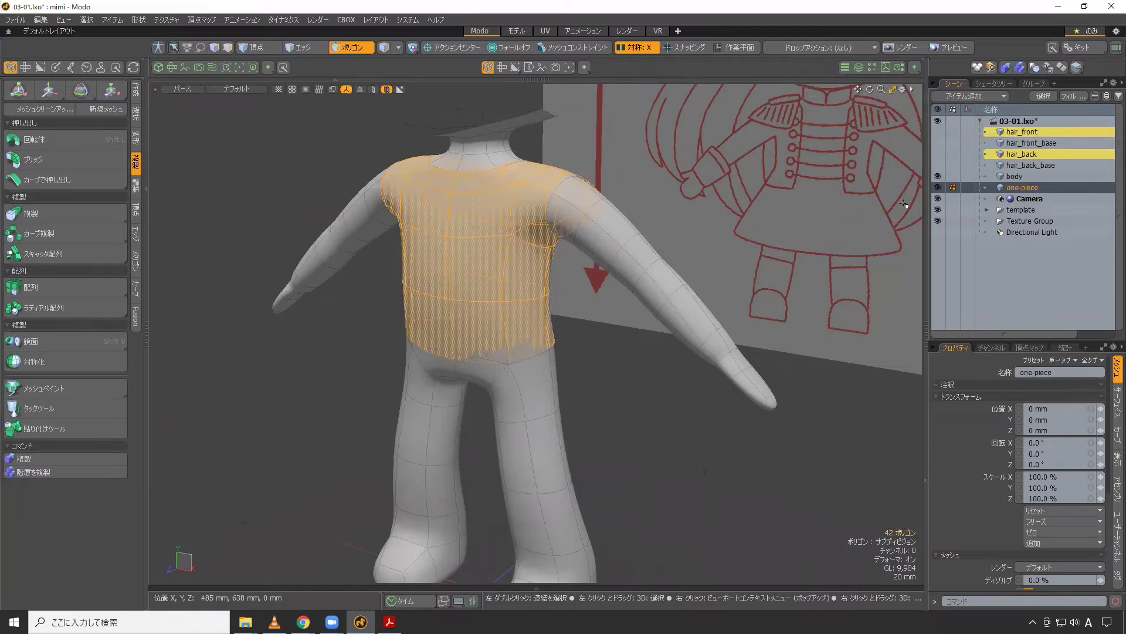
{"action": "left_click", "coordinate": [938, 175]}
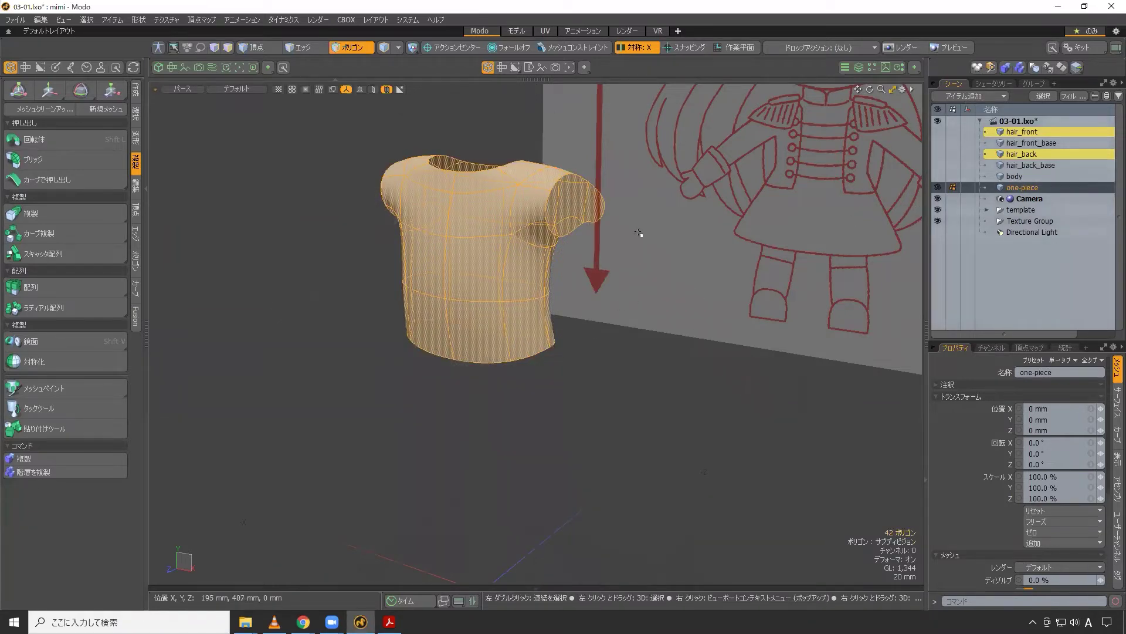
- Delete both sleeve-end polygons to open the armholes, then turn subdivision off
{"action": "left_click", "coordinate": [638, 193]}
{"action": "left_click_drag", "start_coordinate": [637, 209], "coordinate": [375, 212], "text": "alt"}
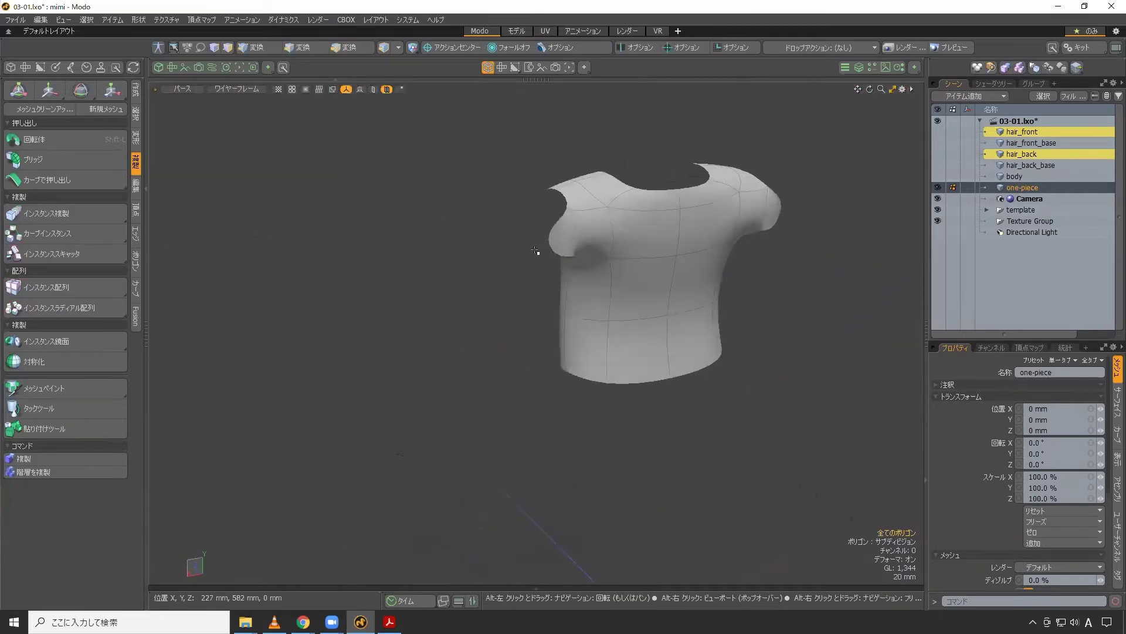
{"action": "left_click", "coordinate": [772, 216]}
{"action": "left_click_drag", "start_coordinate": [577, 235], "coordinate": [616, 253], "text": "alt"}
{"action": "key", "text": "Delete"}
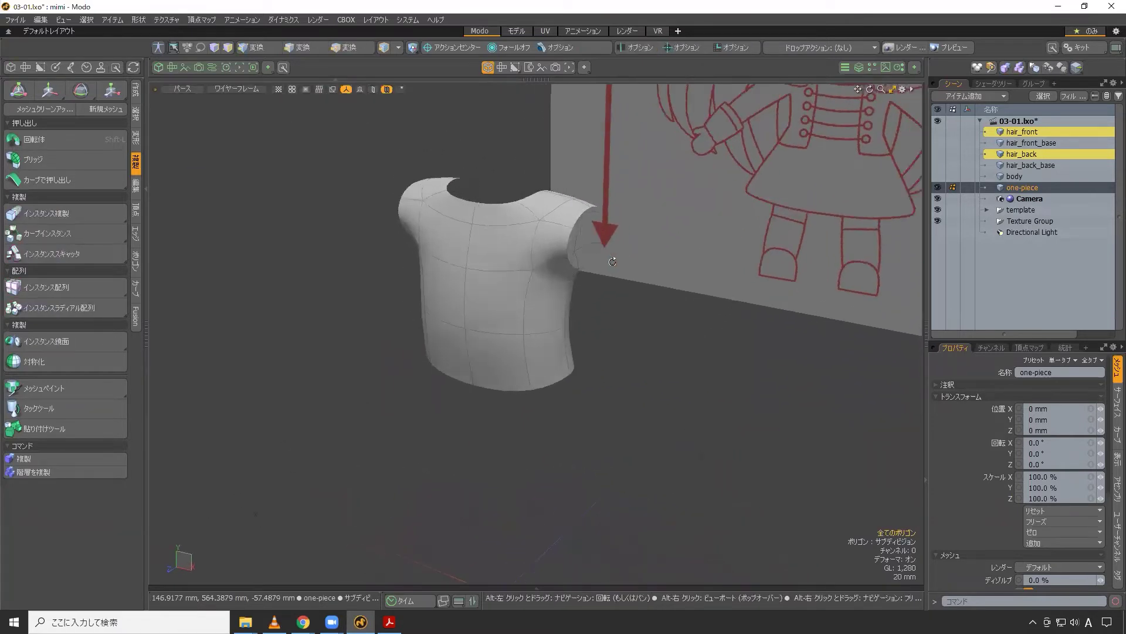
{"action": "scroll", "coordinate": [608, 250], "scroll_direction": "up", "scroll_amount": 2}
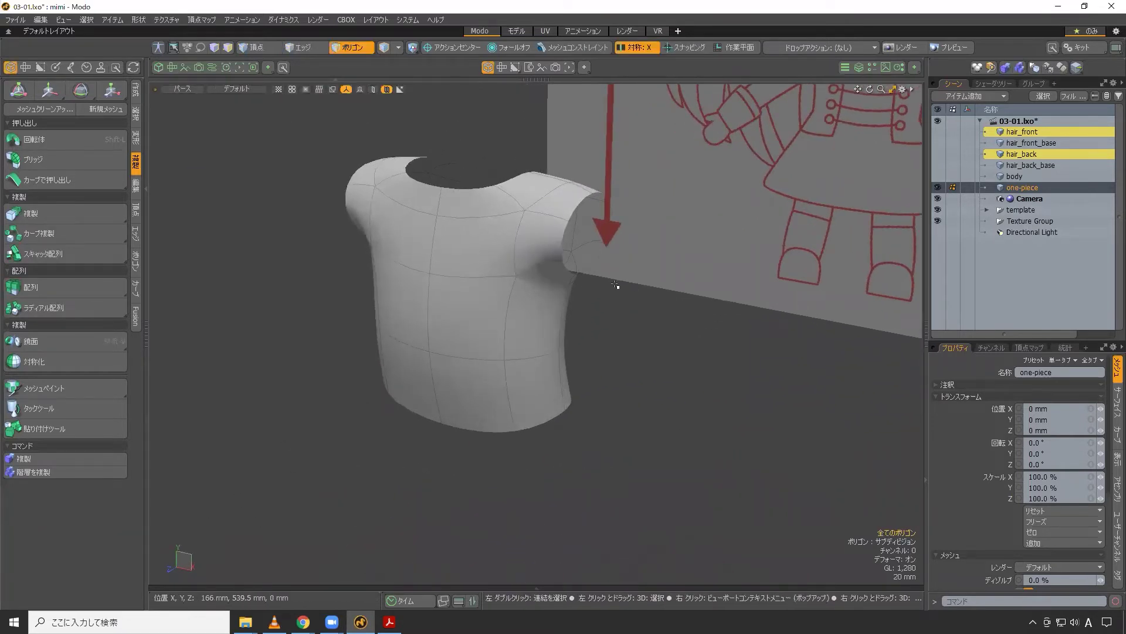
{"action": "key", "text": "Tab"}
- Orbit and zoom around the unsubdivided one-piece torso cage to view the upper chest
{"action": "left_click_drag", "start_coordinate": [613, 294], "coordinate": [680, 314], "text": "alt"}
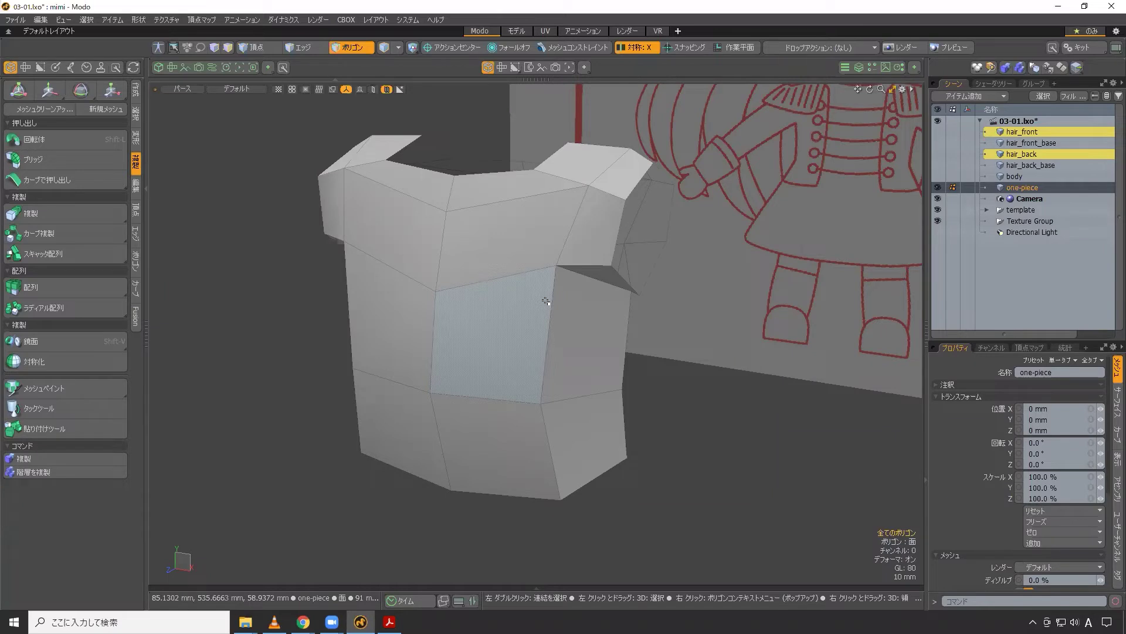
{"action": "scroll", "coordinate": [597, 252], "scroll_direction": "down", "scroll_amount": 2}
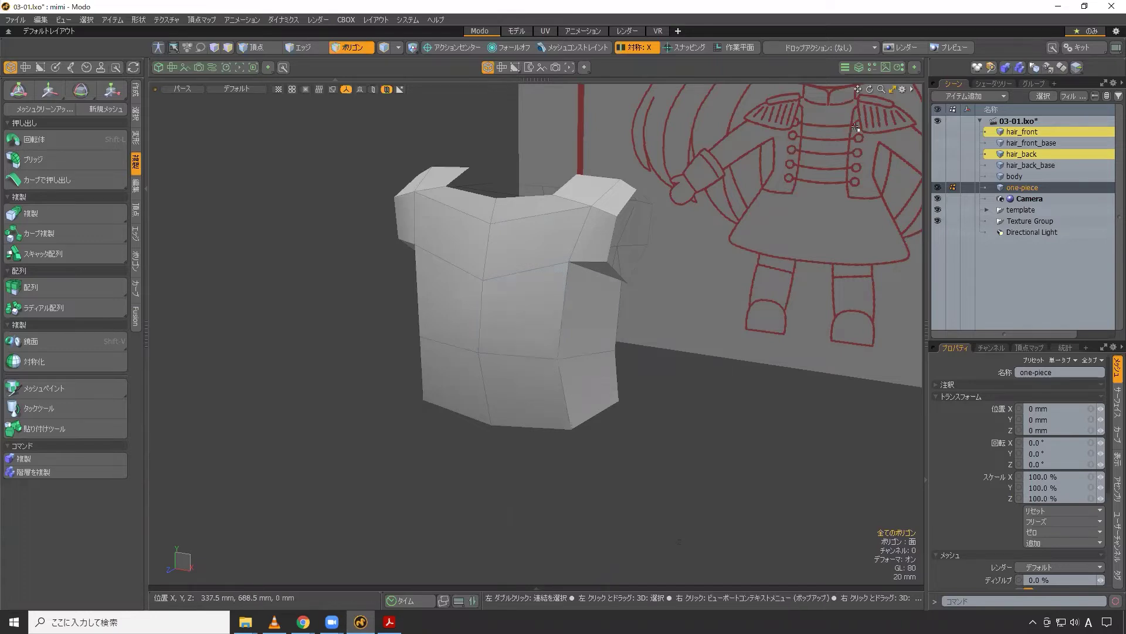
{"action": "scroll", "coordinate": [618, 264], "scroll_direction": "up", "scroll_amount": 2}
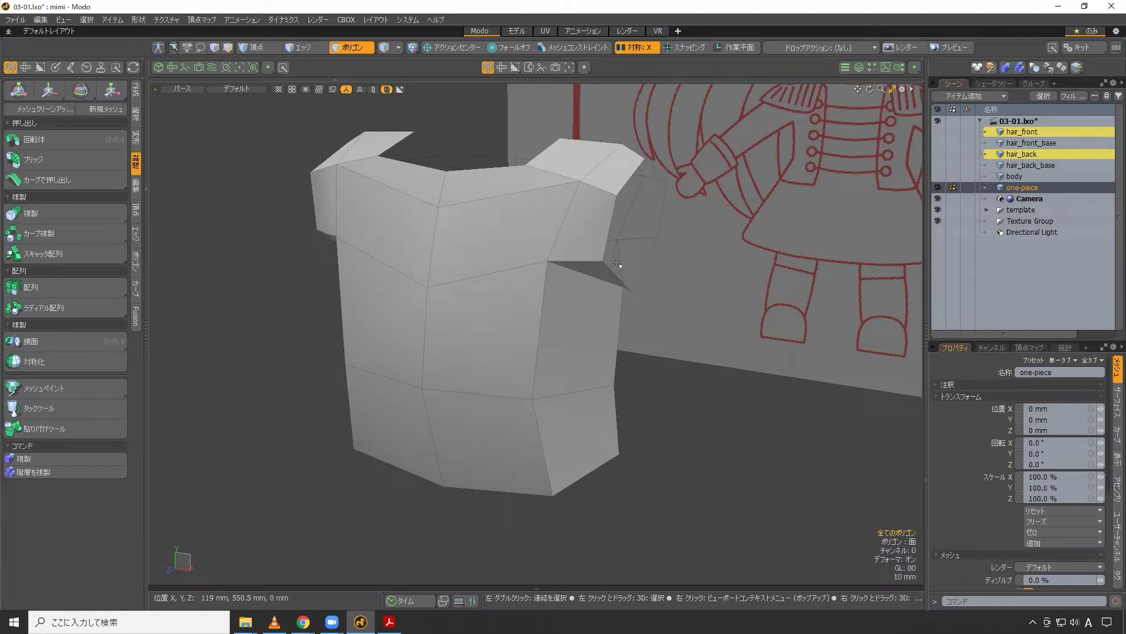
{"action": "scroll", "coordinate": [618, 264], "scroll_direction": "down", "scroll_amount": 2}
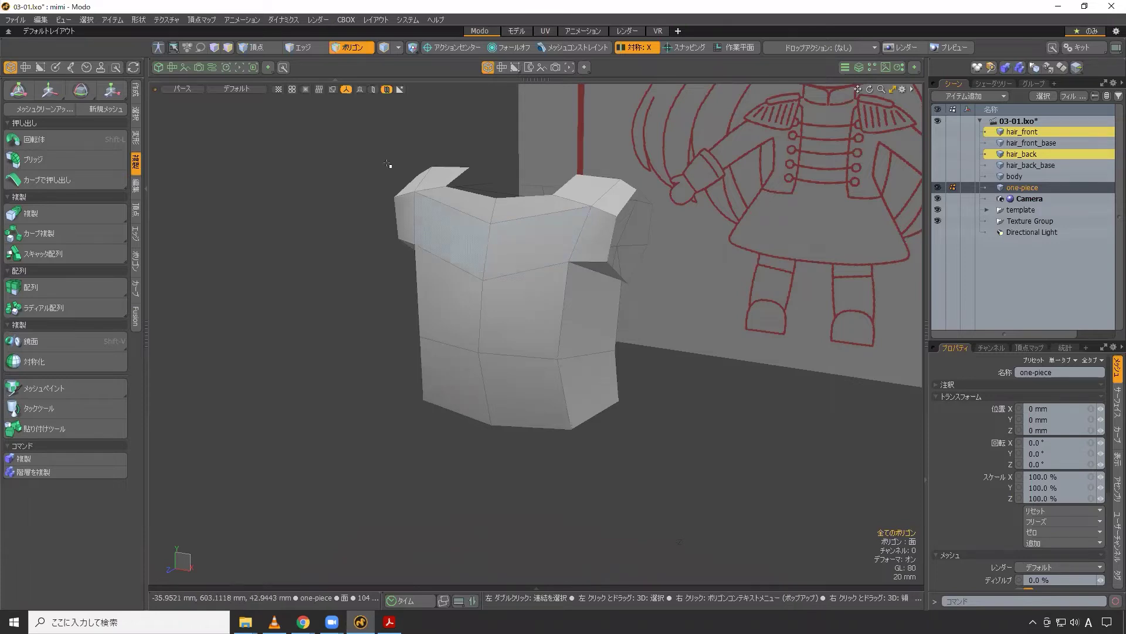
- Turn off X symmetry and apply a Push to the bodice's upper chest faces
{"action": "left_click", "coordinate": [641, 47]}
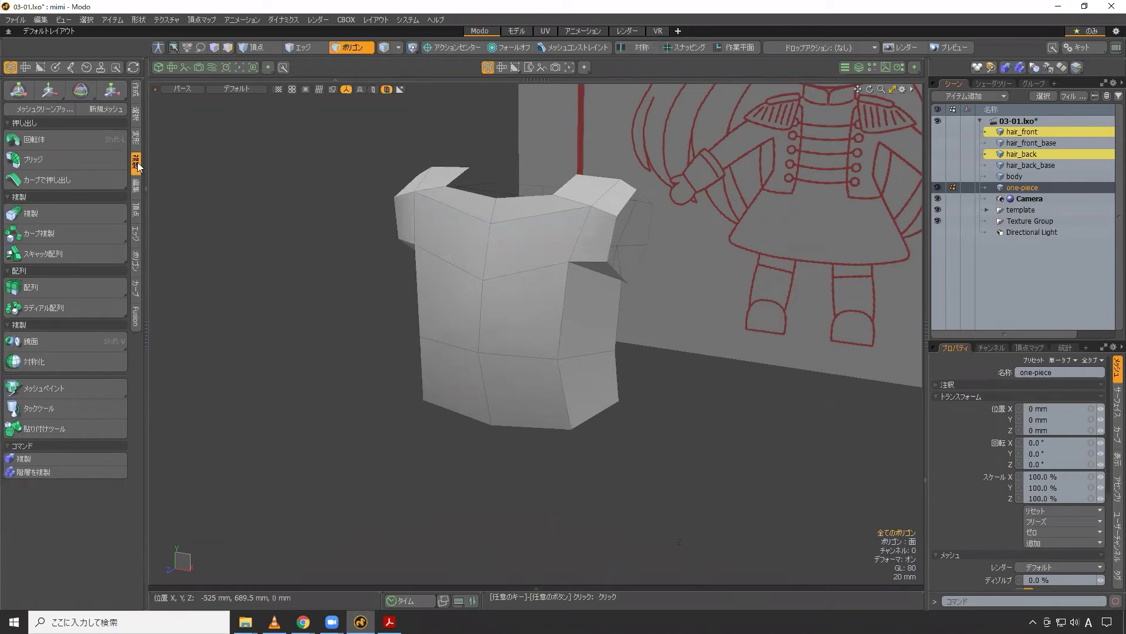
{"action": "left_click", "coordinate": [137, 141]}
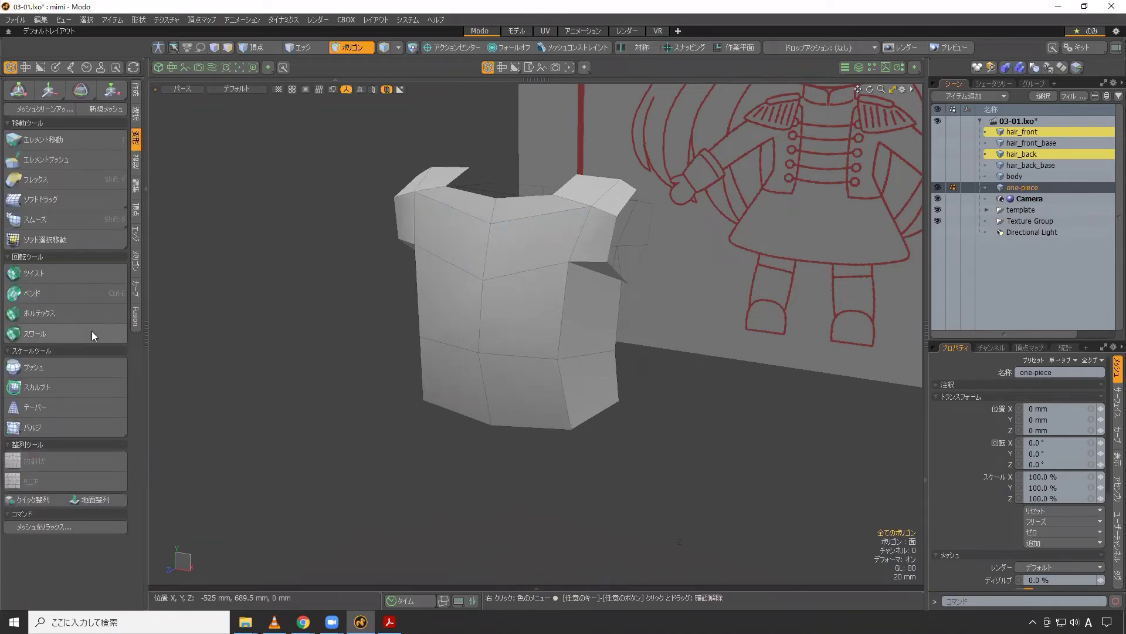
{"action": "left_click", "coordinate": [69, 370]}
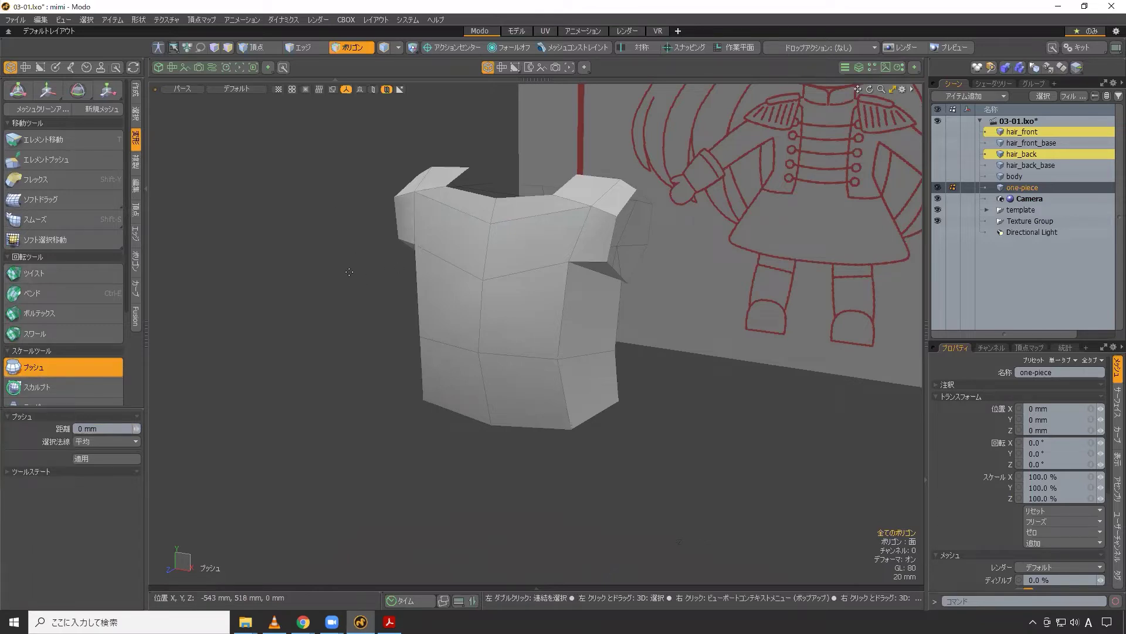
{"action": "left_click_drag", "start_coordinate": [510, 255], "coordinate": [298, 279]}
{"action": "left_click", "coordinate": [78, 455]}
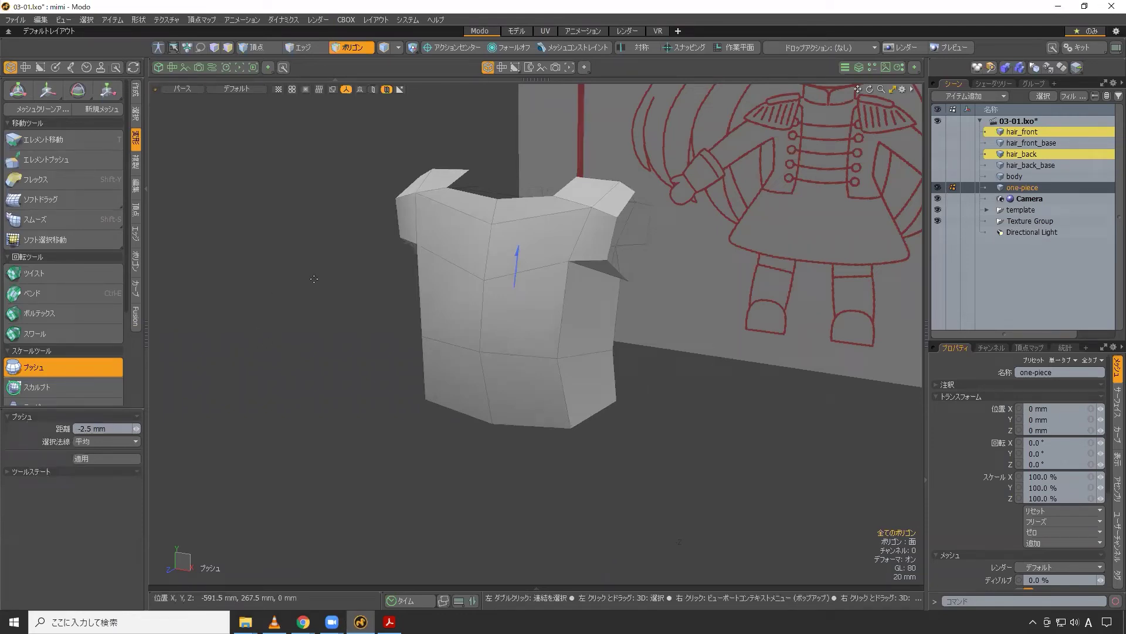
- Set the push distance to 5 mm, finish the tool and check the bulge
{"action": "key", "text": "k"}
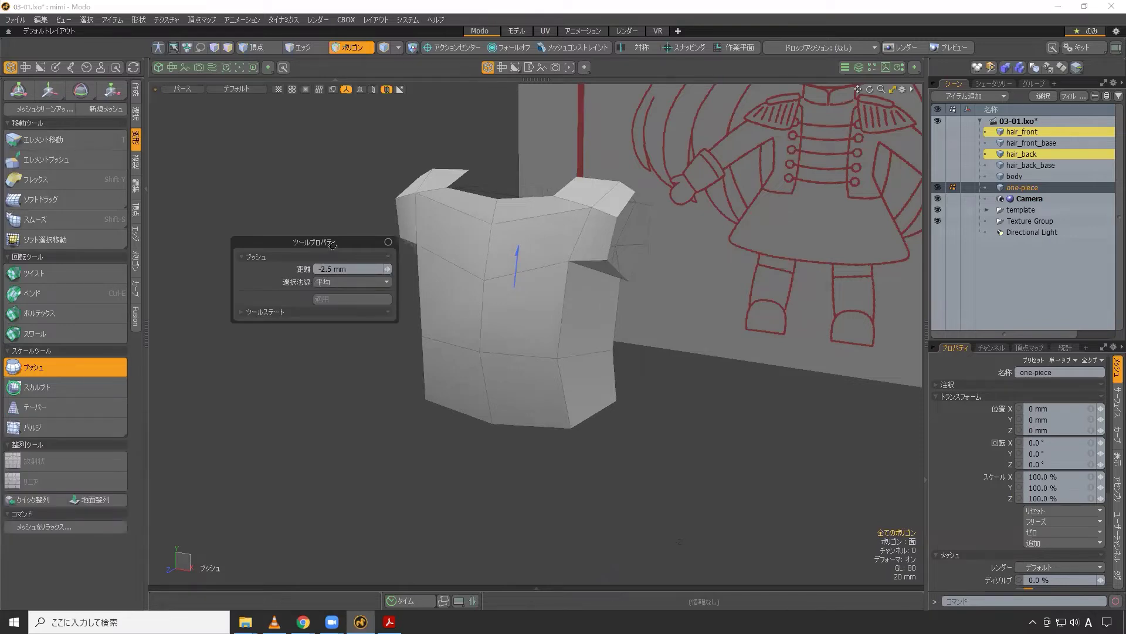
{"action": "left_click_drag", "start_coordinate": [335, 241], "coordinate": [278, 123]}
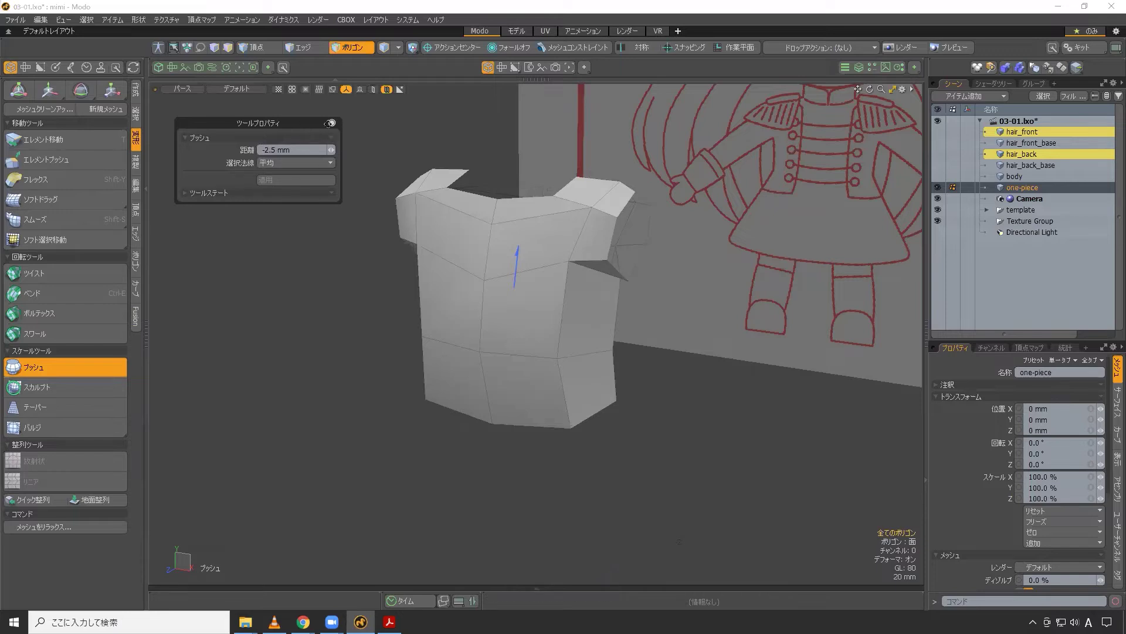
{"action": "left_click_drag", "start_coordinate": [297, 122], "coordinate": [297, 130]}
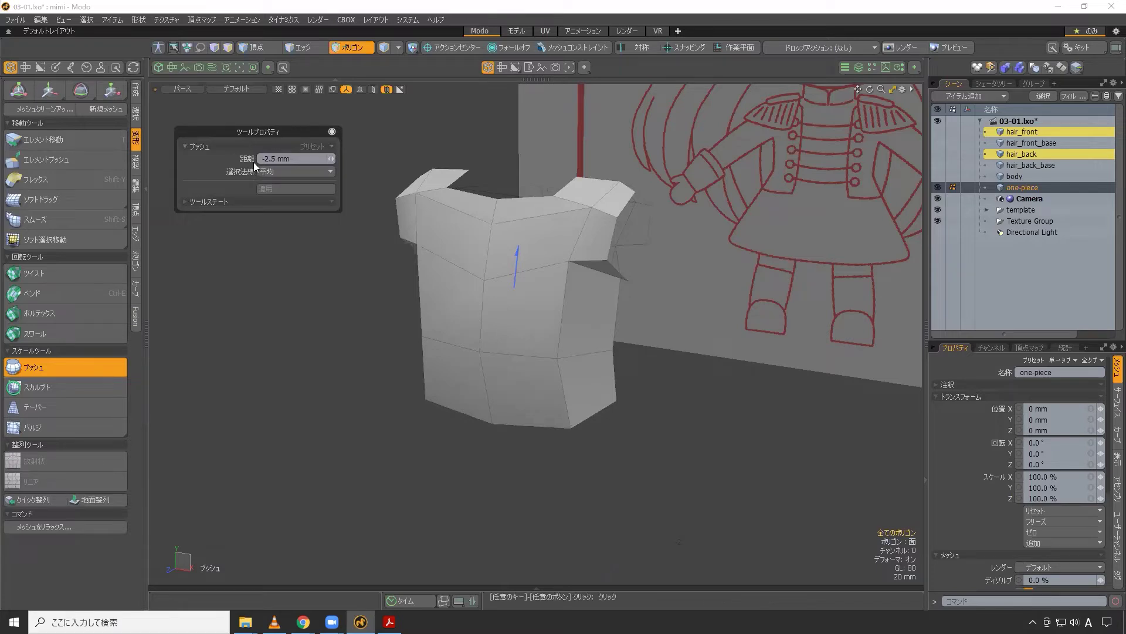
{"action": "left_click_drag", "start_coordinate": [518, 256], "coordinate": [519, 250]}
{"action": "left_click", "coordinate": [269, 158]}
{"action": "type", "text": "5"}
{"action": "key", "text": "Return"}
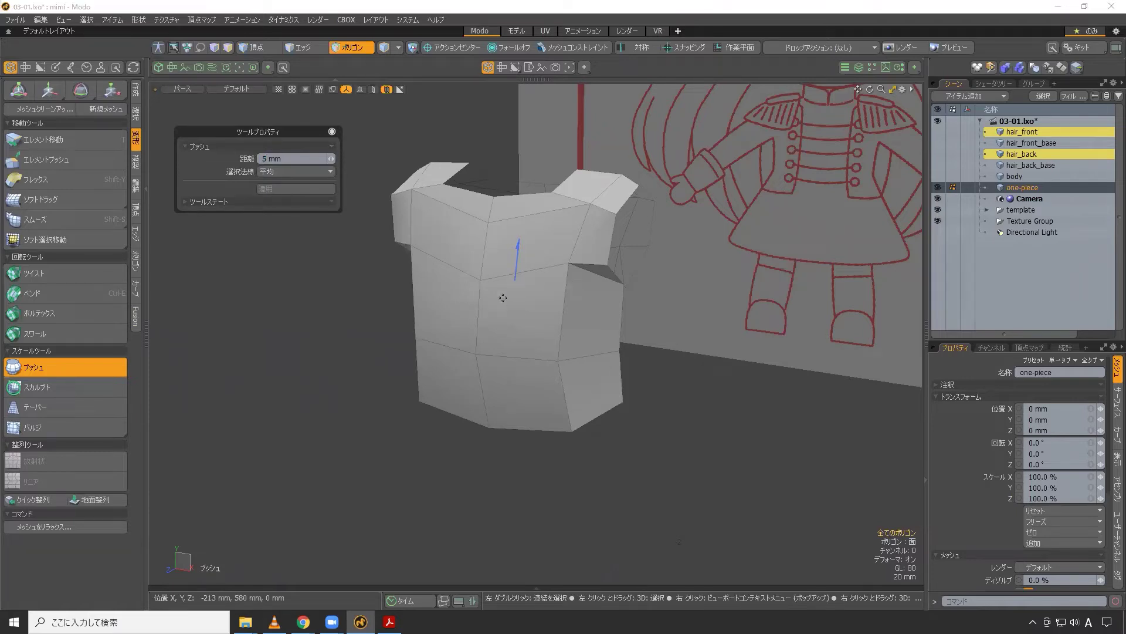
{"action": "key", "text": "space"}
{"action": "left_click_drag", "start_coordinate": [516, 295], "coordinate": [618, 305], "text": "alt"}
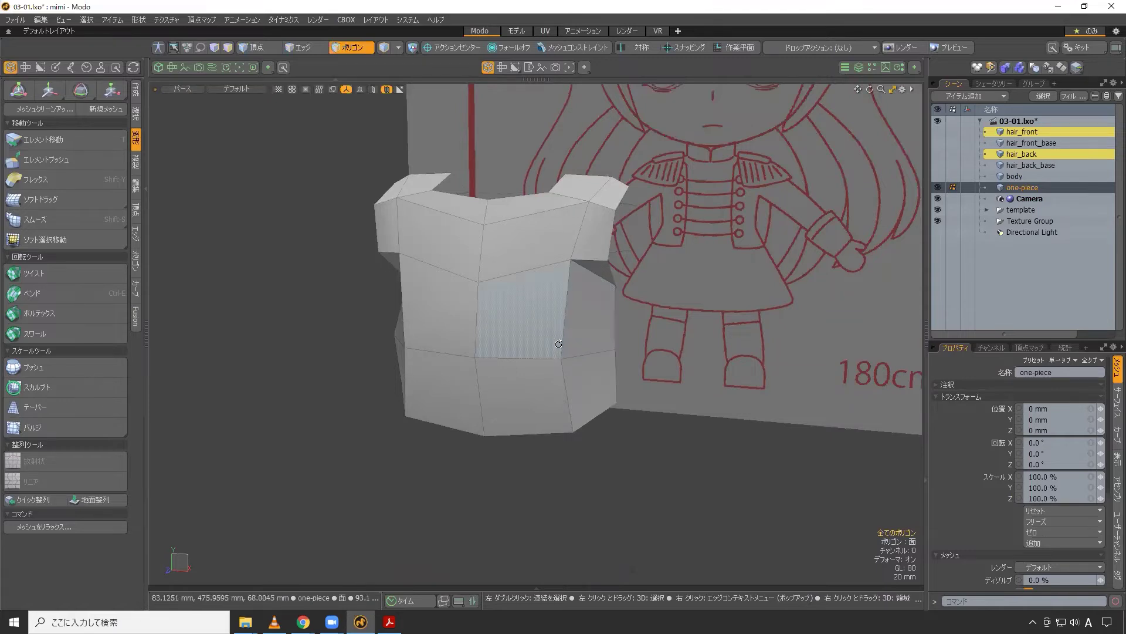
- Show the bodice in Front view as wireframe, centred and zoomed in
{"action": "key", "text": "ctrl+space"}
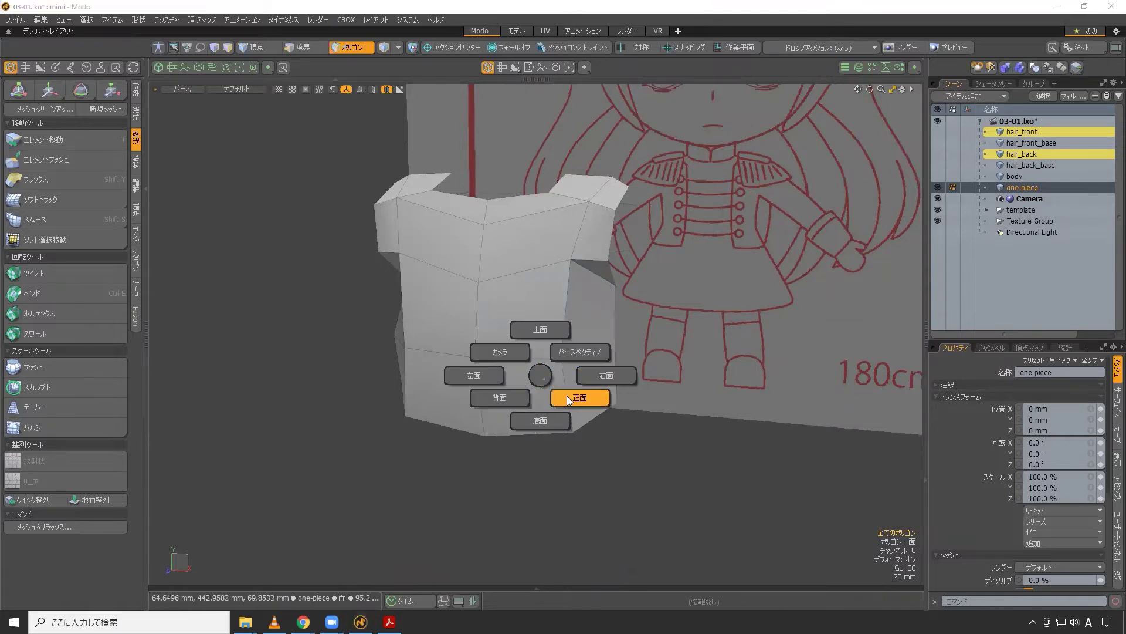
{"action": "left_click", "coordinate": [566, 395]}
{"action": "key", "text": "alt+space"}
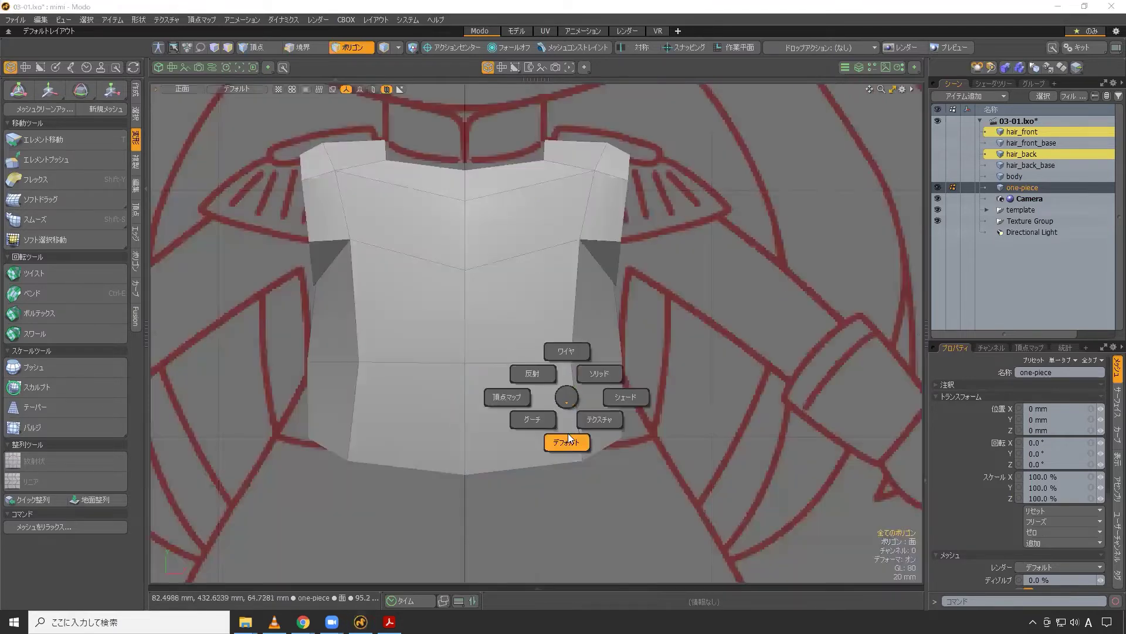
{"action": "left_click", "coordinate": [565, 353]}
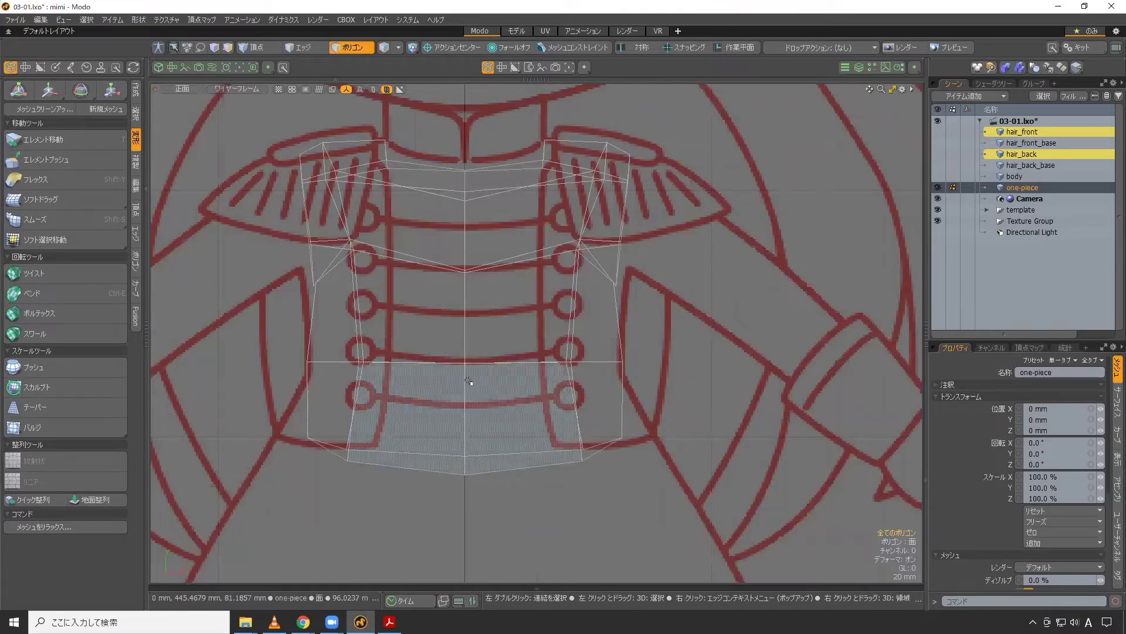
{"action": "left_click_drag", "start_coordinate": [531, 346], "coordinate": [557, 335], "text": "alt+shift"}
{"action": "scroll", "coordinate": [558, 336], "scroll_direction": "up", "scroll_amount": 2}
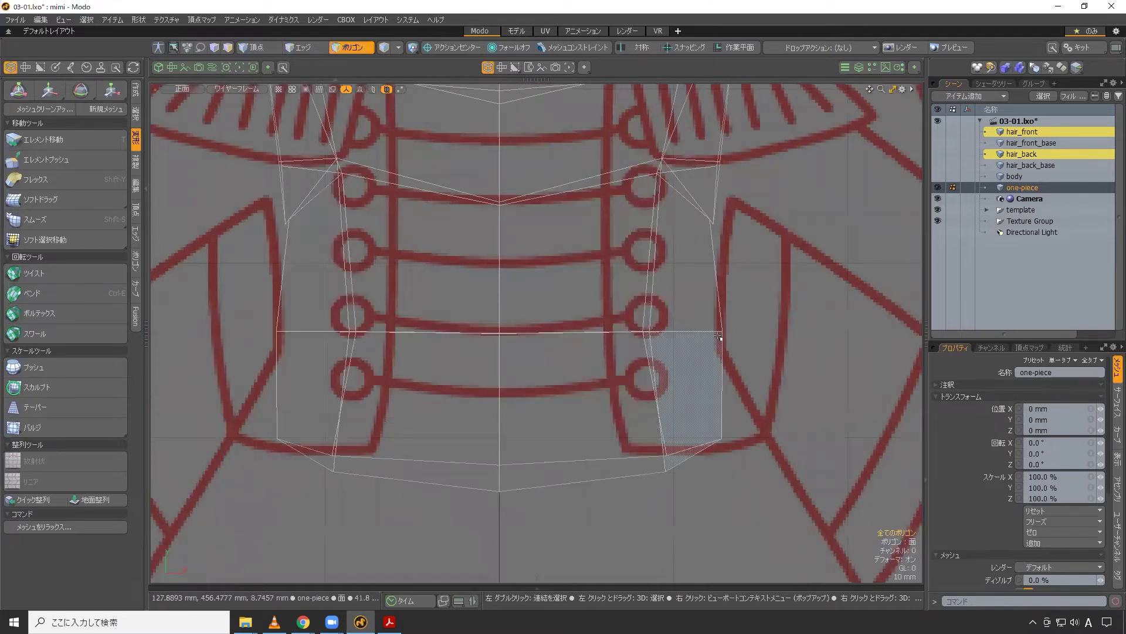
- In Edge mode, select the bodice's waist edge loop
{"action": "key", "text": "2"}
{"action": "double_click", "coordinate": [444, 334]}
{"action": "double_click", "coordinate": [444, 488]}
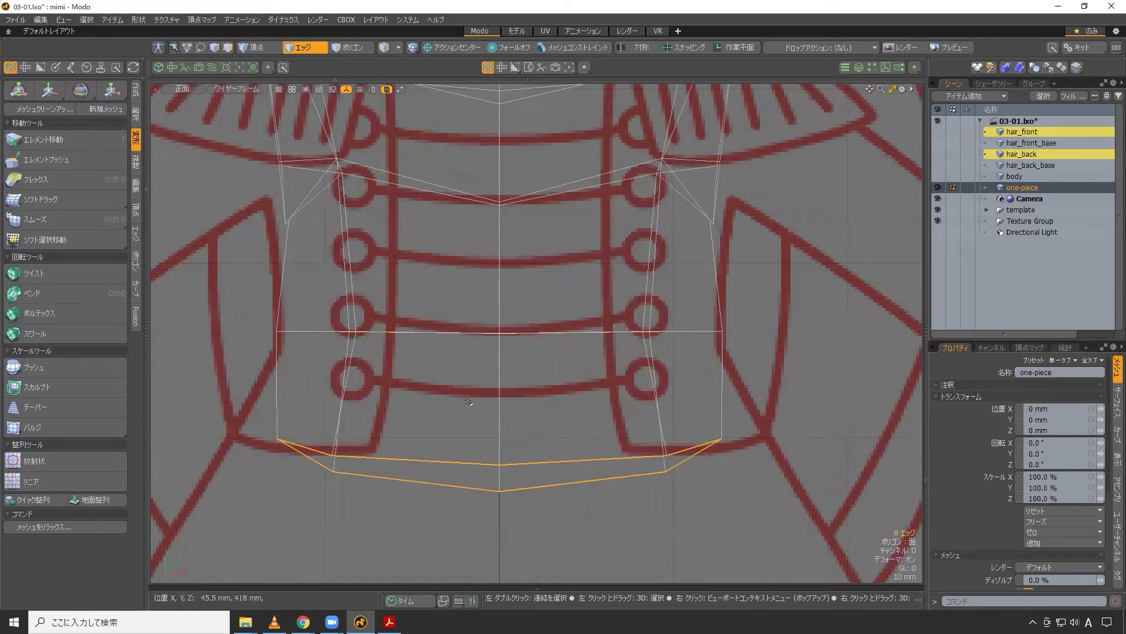
{"action": "middle_click_drag", "start_coordinate": [542, 357], "coordinate": [594, 357]}
{"action": "double_click", "coordinate": [484, 332]}
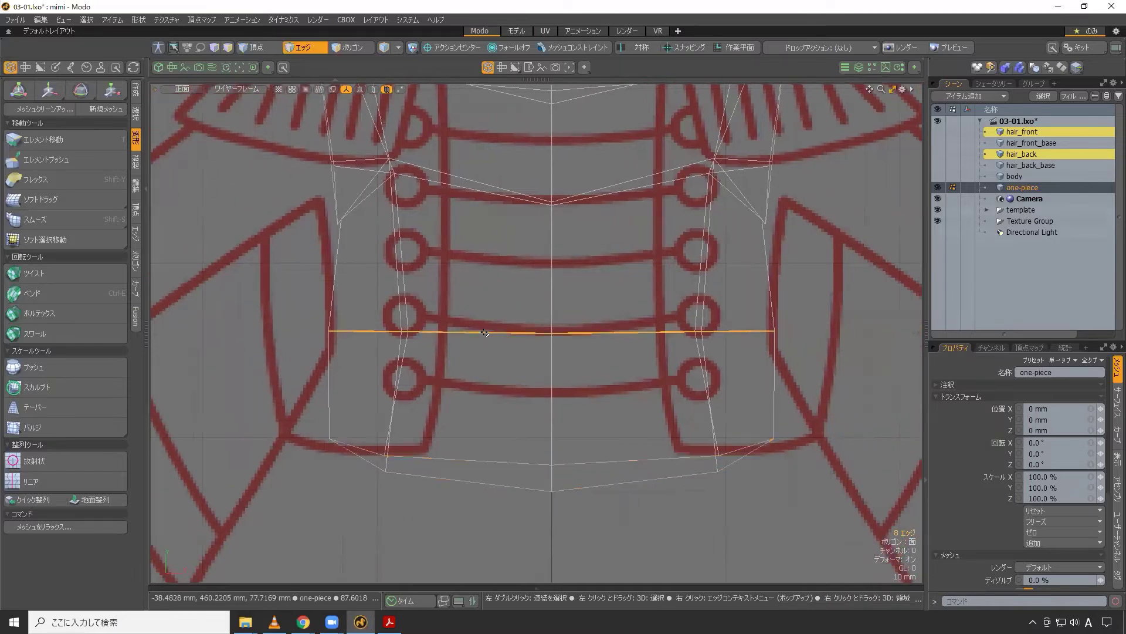
{"action": "left_click", "coordinate": [469, 334]}
{"action": "double_click", "coordinate": [470, 333]}
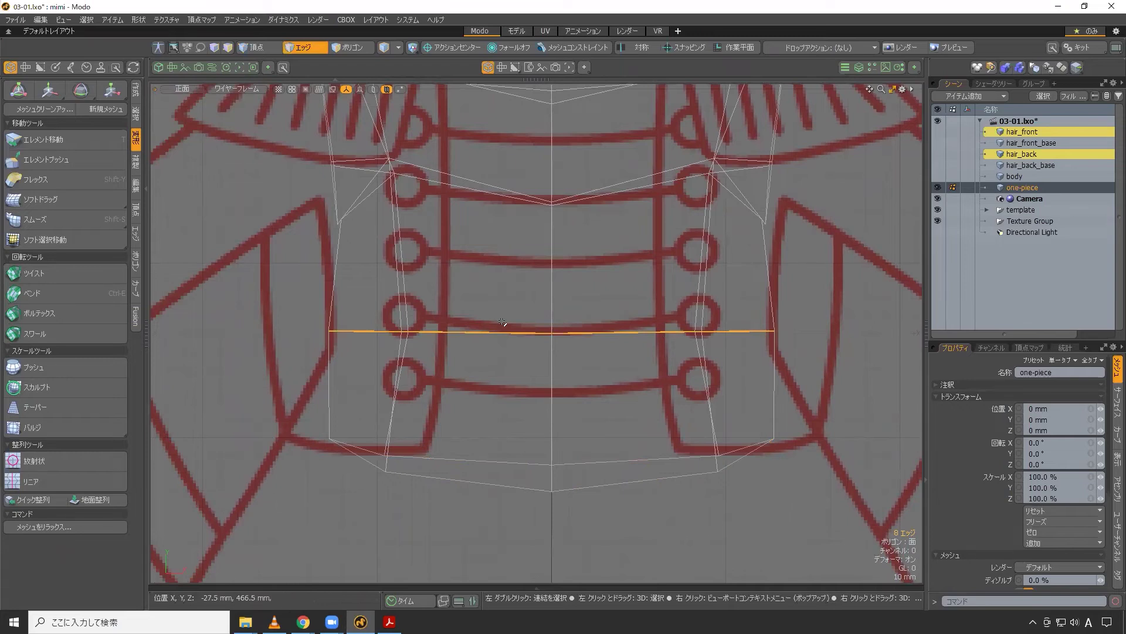
- Scale the waist edge loop to 0% in Y so it becomes level
{"action": "left_click", "coordinate": [111, 90]}
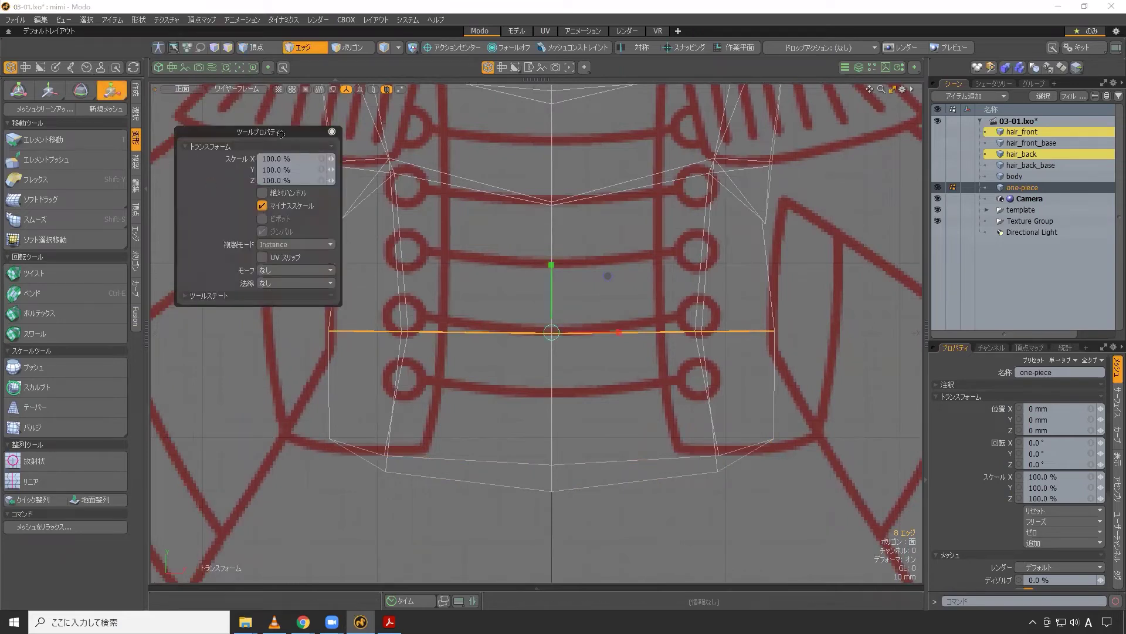
{"action": "left_click_drag", "start_coordinate": [281, 134], "coordinate": [342, 150]}
{"action": "left_click", "coordinate": [352, 185]}
{"action": "type", "text": "0"}
{"action": "key", "text": "Return"}
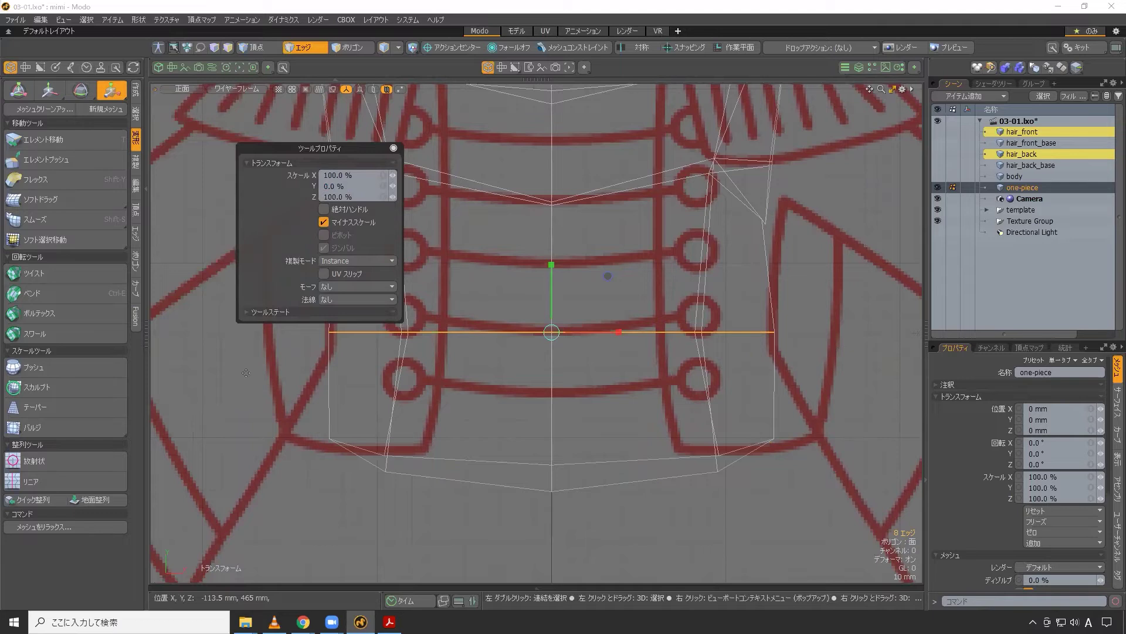
{"action": "key", "text": "space"}
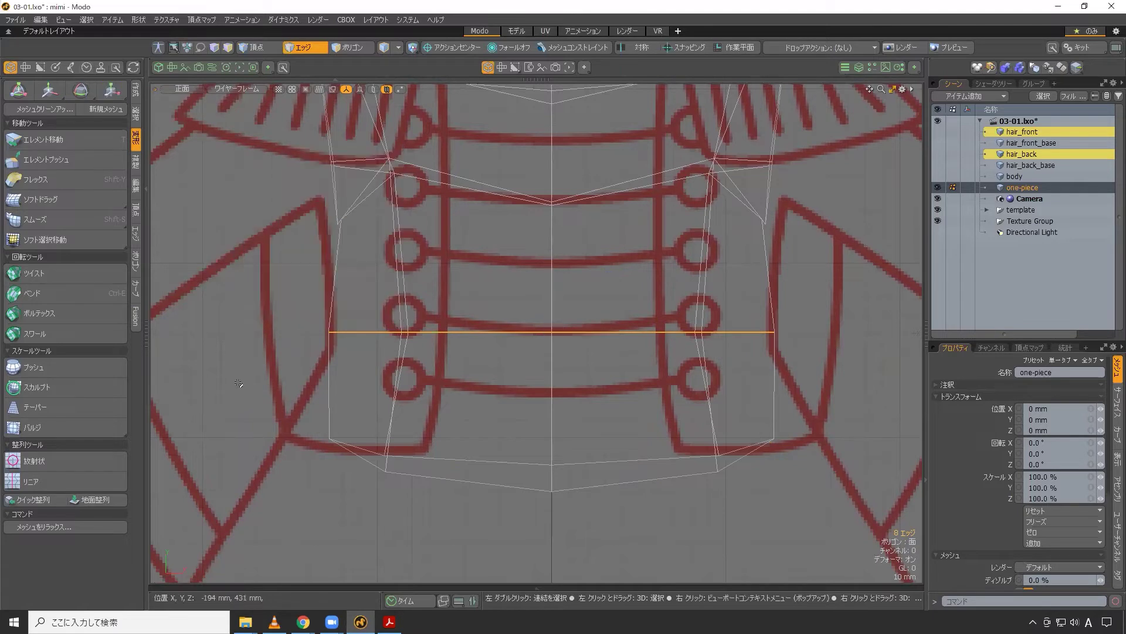
- Select the bottom hem loop and scale it flat into a level line
{"action": "double_click", "coordinate": [474, 481]}
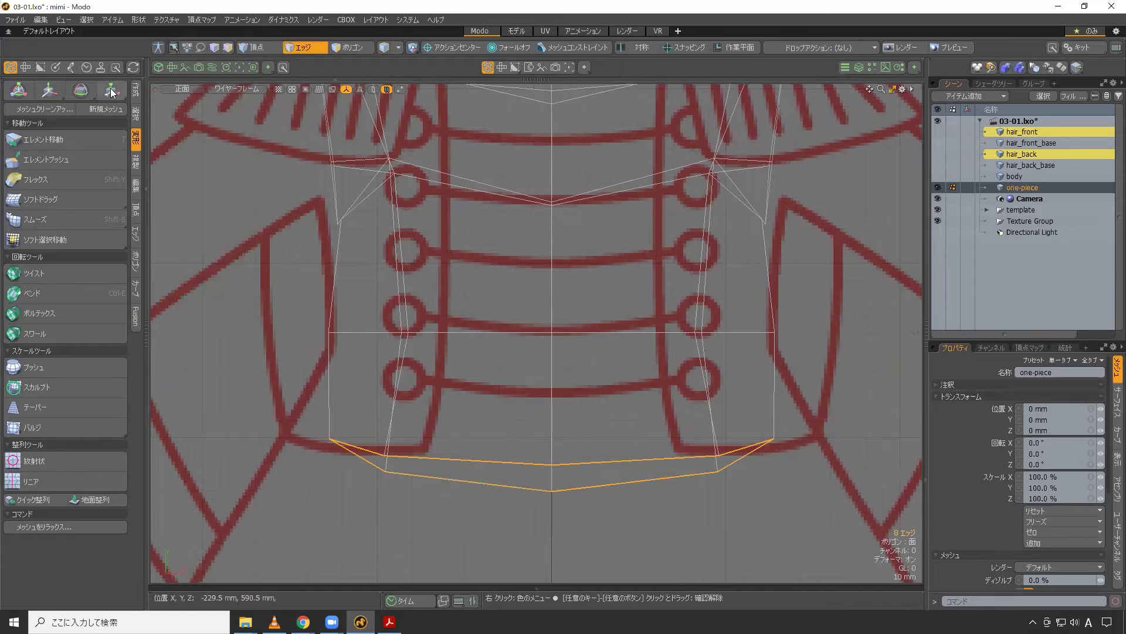
{"action": "key", "text": "r"}
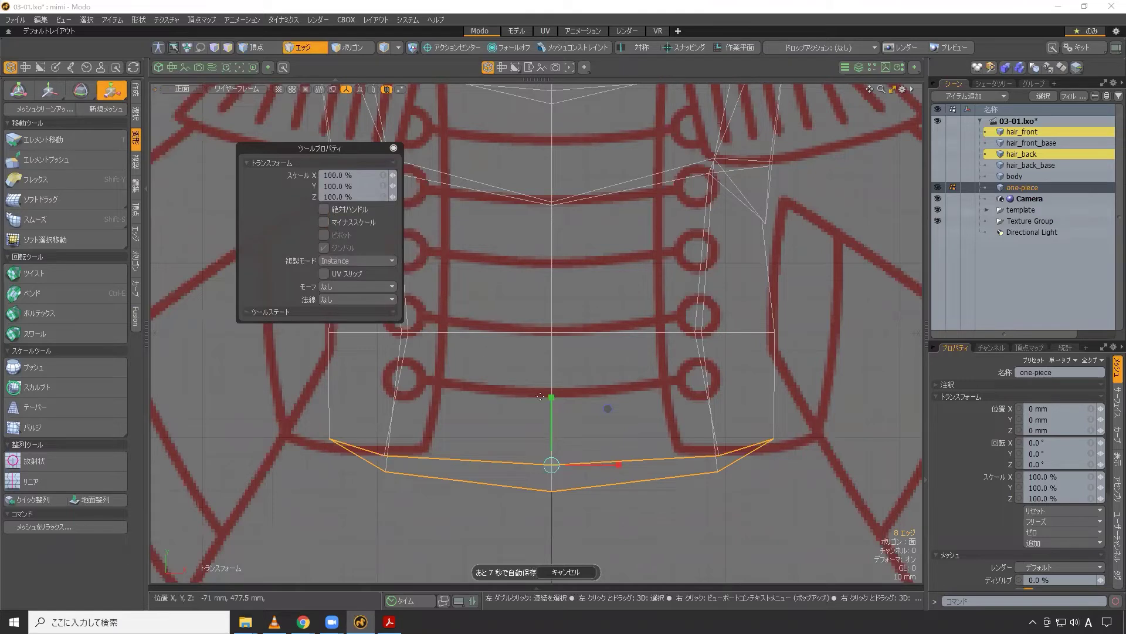
{"action": "left_click_drag", "start_coordinate": [550, 399], "coordinate": [551, 463]}
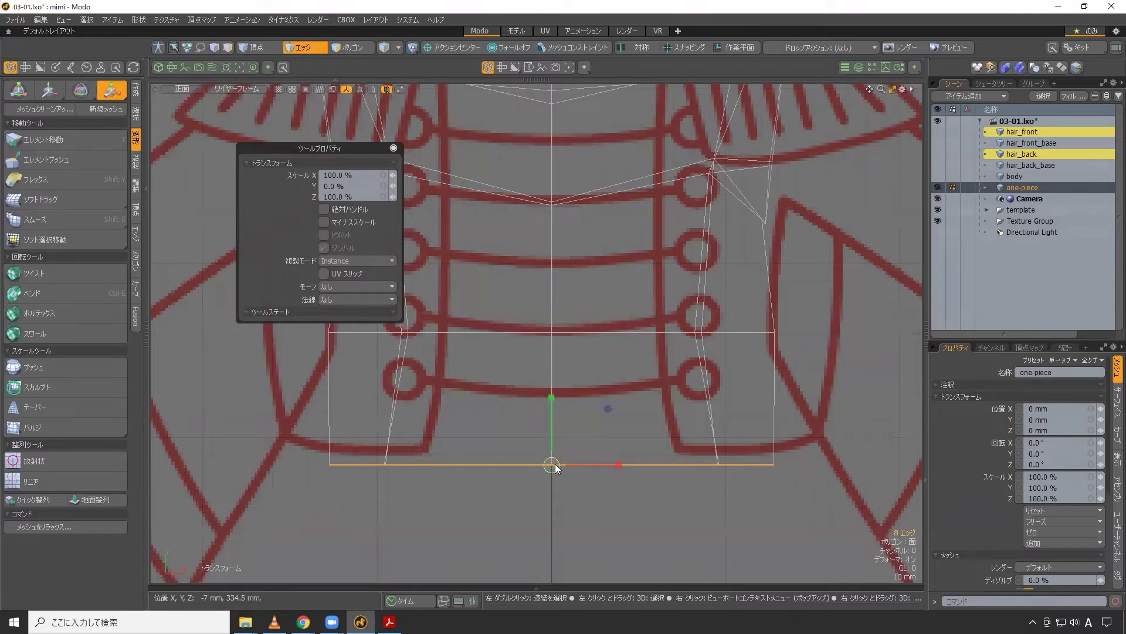
{"action": "left_click_drag", "start_coordinate": [567, 436], "coordinate": [563, 314], "text": "alt+shift"}
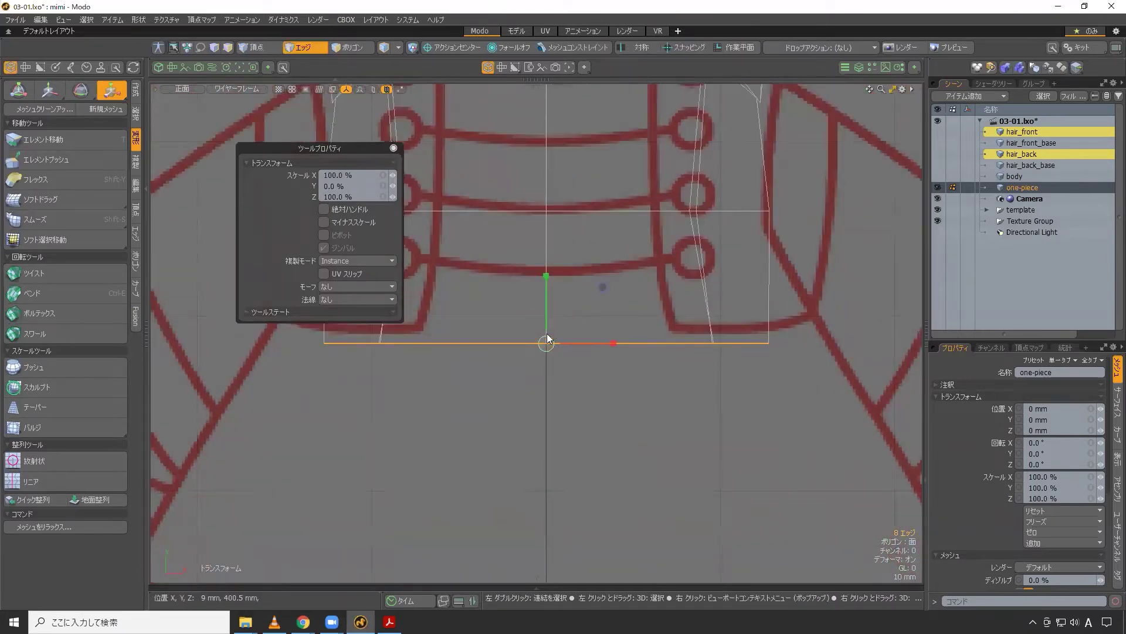
{"action": "key", "text": "space"}
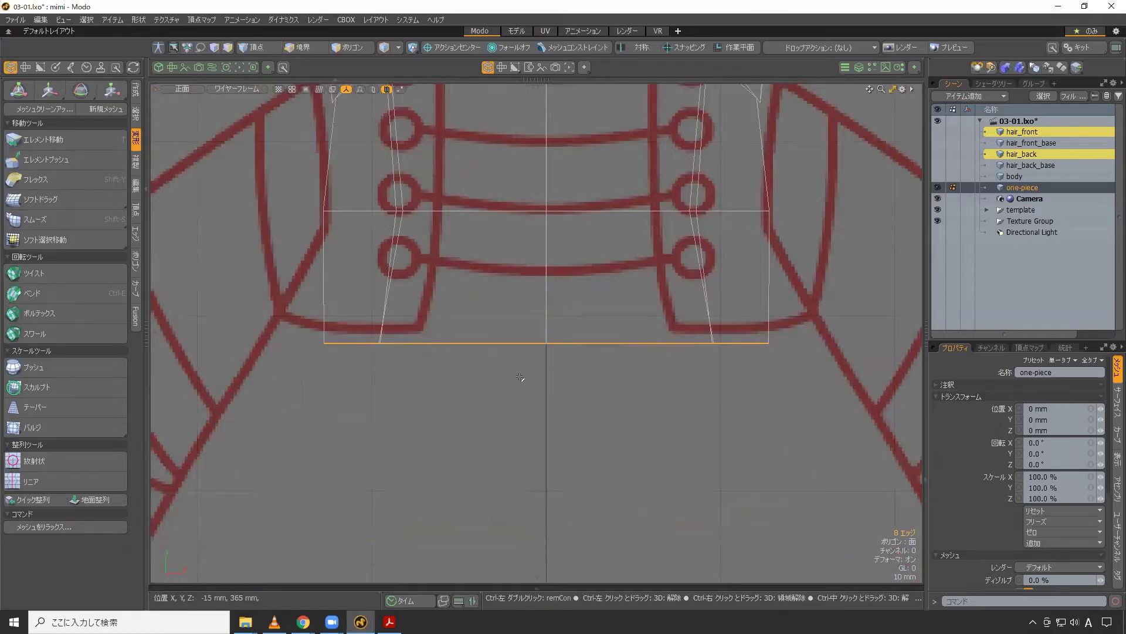
- Reframe the front view to show the whole bodice
{"action": "key", "text": "ctrl+space"}
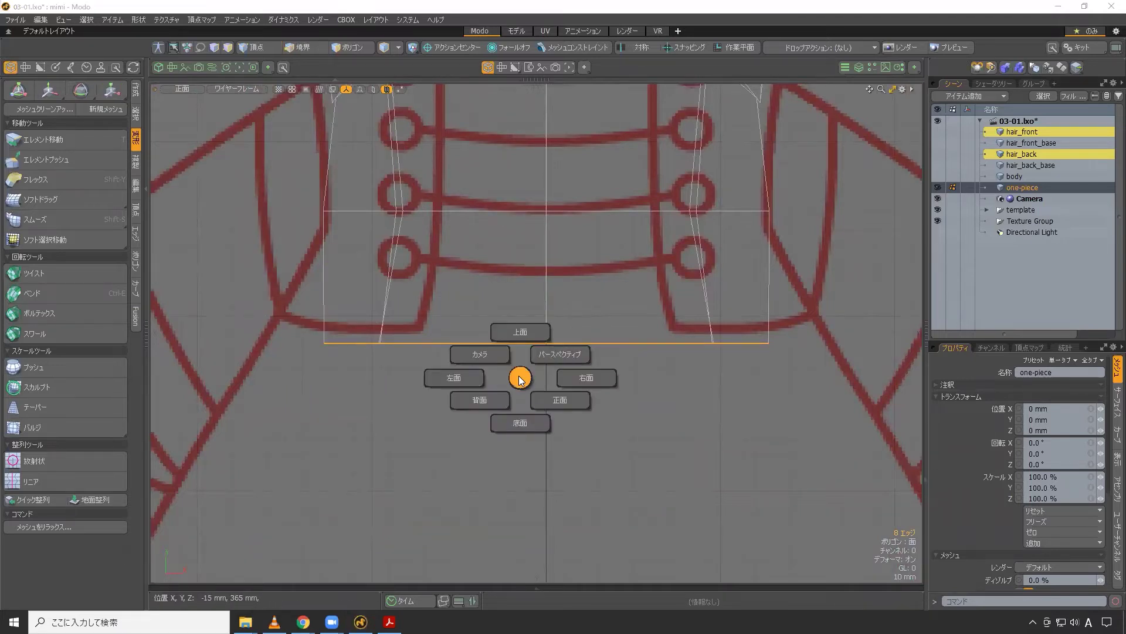
{"action": "left_click", "coordinate": [556, 399]}
{"action": "scroll", "coordinate": [546, 365], "scroll_direction": "down", "scroll_amount": 2}
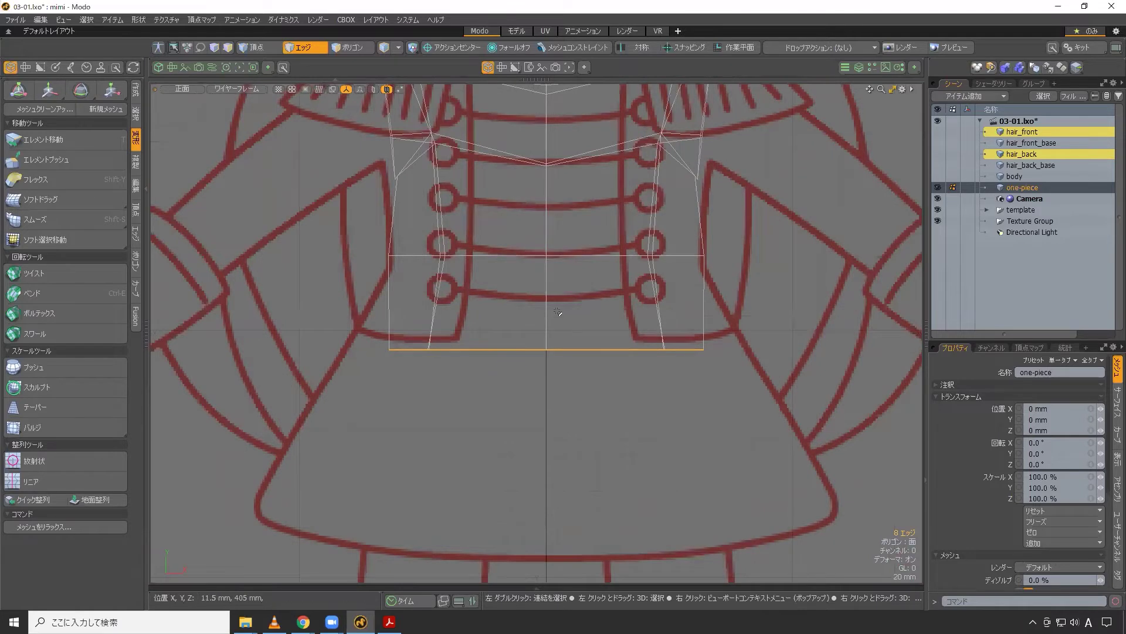
{"action": "left_click_drag", "start_coordinate": [557, 361], "coordinate": [540, 462], "text": "alt+shift"}
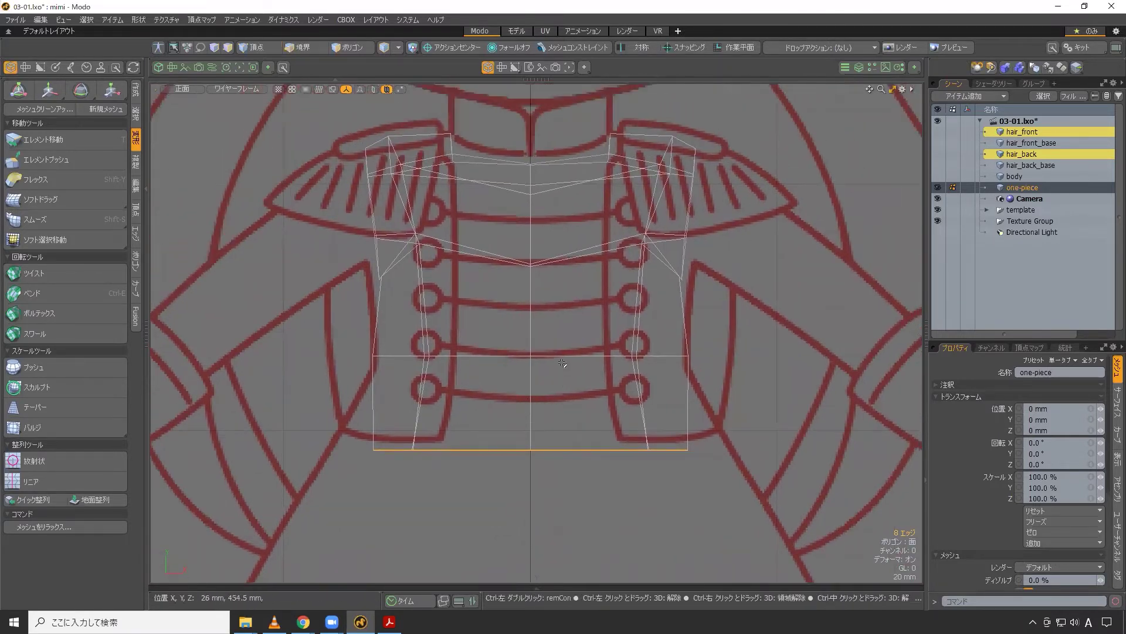
{"action": "key", "text": "ctrl+space"}
- In Right view, move the right-side waist vertices outward to Z -25 mm
{"action": "left_click", "coordinate": [626, 368]}
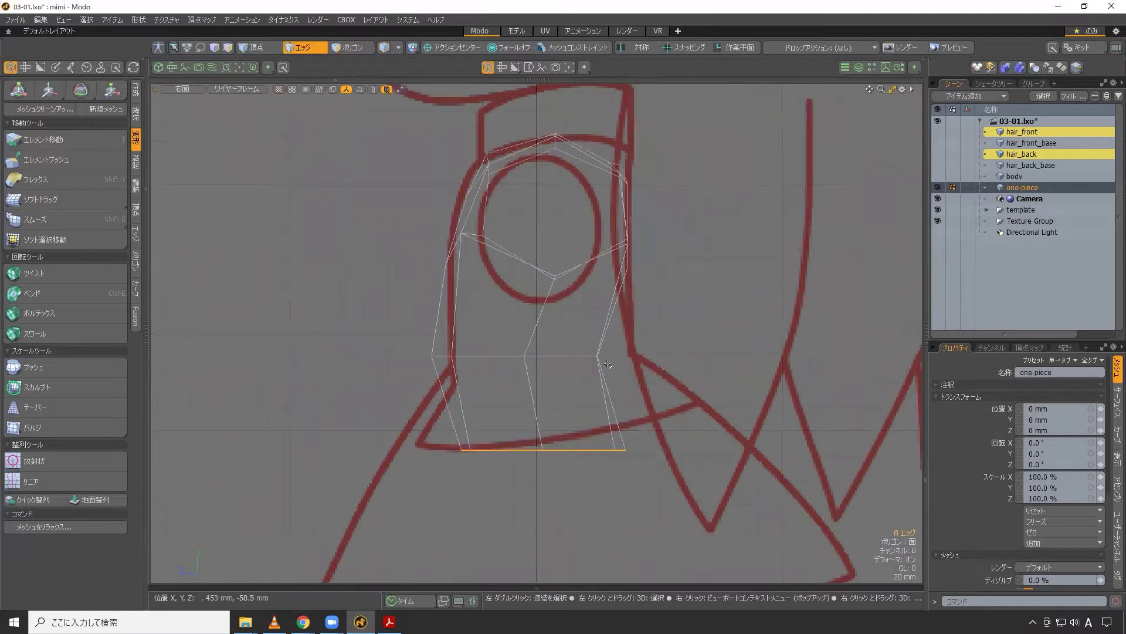
{"action": "left_click", "coordinate": [428, 336]}
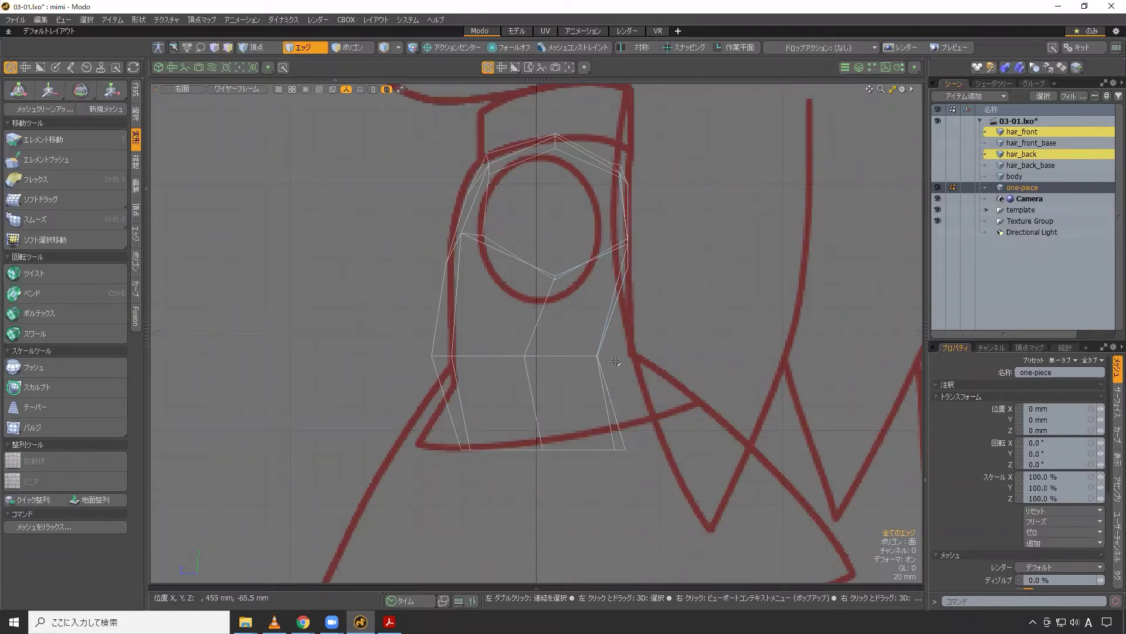
{"action": "key", "text": "1"}
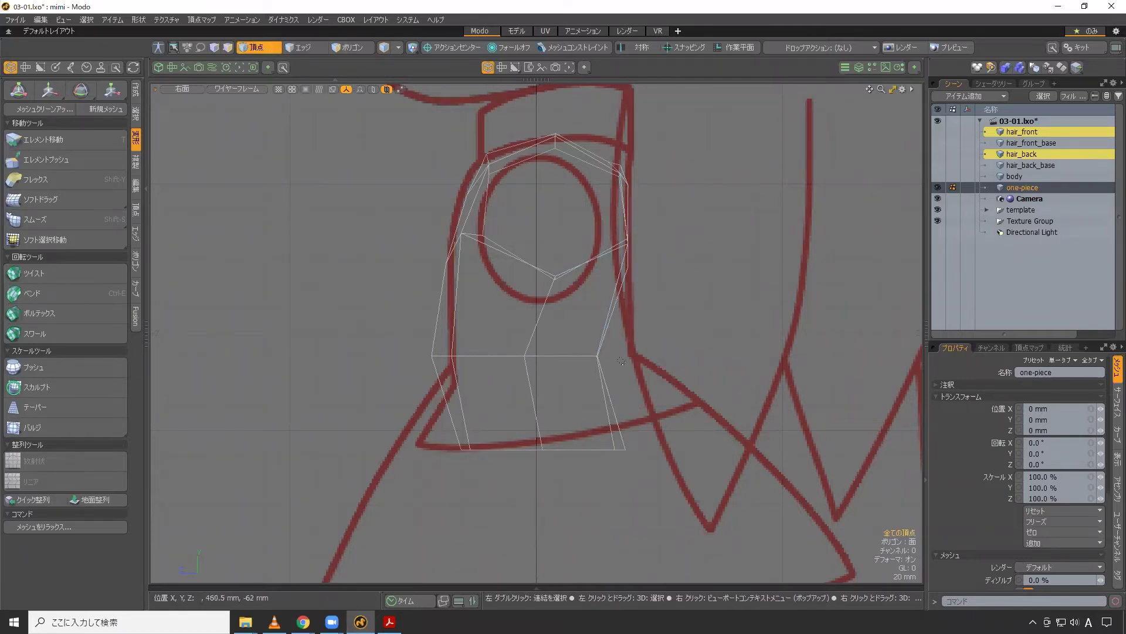
{"action": "mouse_move", "coordinate": [634, 340]}
{"action": "right_mouse_down"}
{"action": "mouse_move", "coordinate": [574, 350]}
{"action": "mouse_move", "coordinate": [653, 403]}
{"action": "right_mouse_up"}
{"action": "key", "text": "w"}
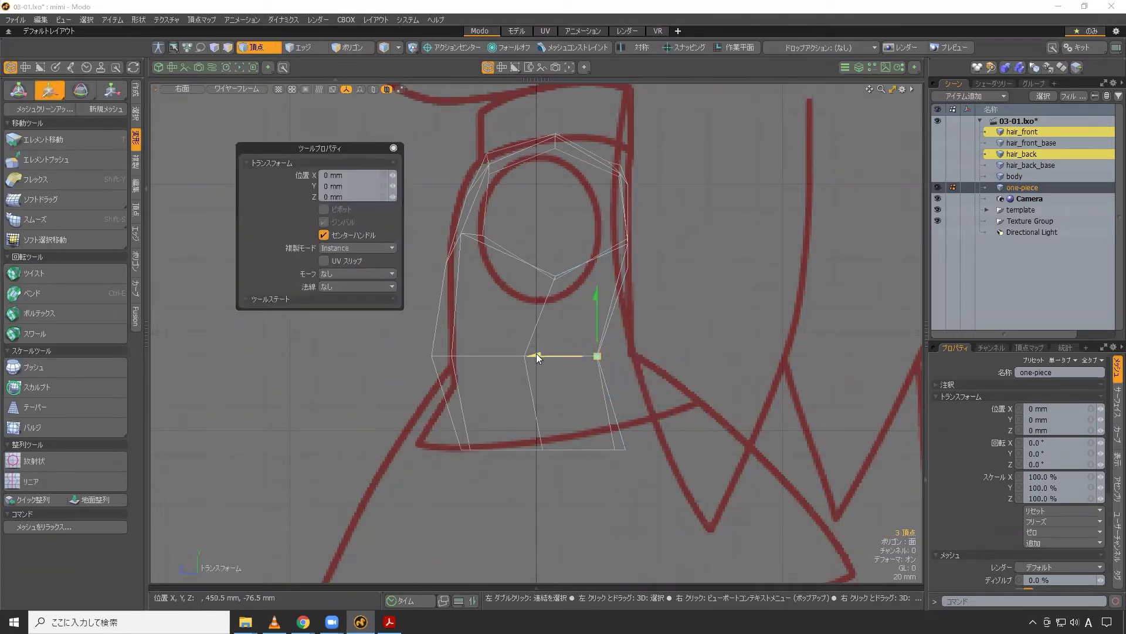
{"action": "left_click_drag", "start_coordinate": [535, 352], "coordinate": [567, 356]}
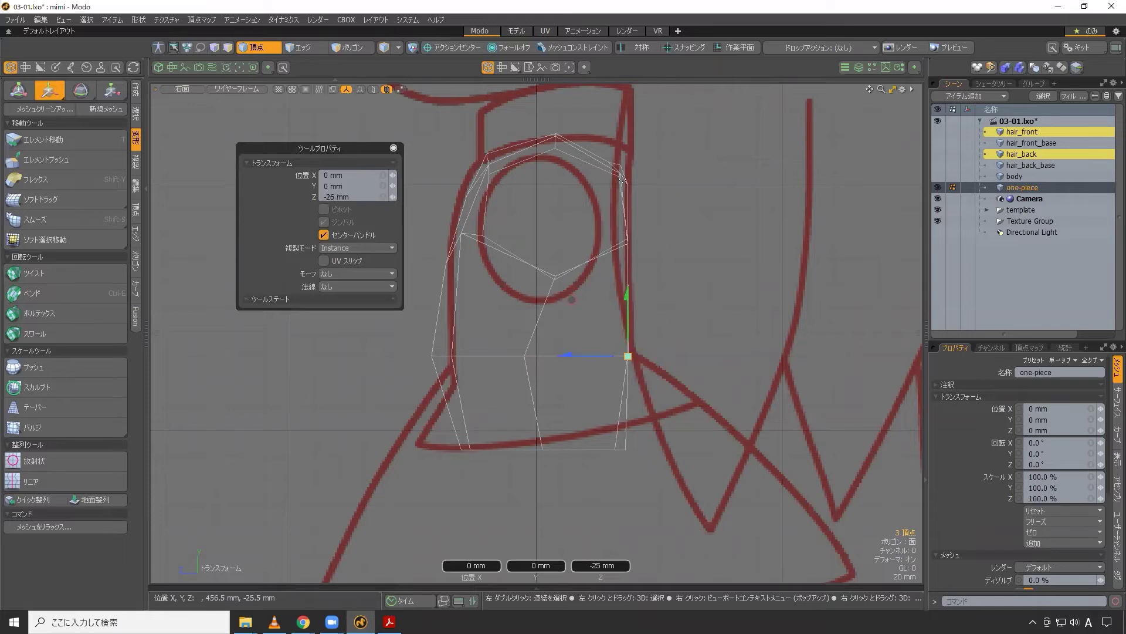
{"action": "key", "text": "q"}
- Move the middle waist vertices to Z -21 mm and the left ones to Z -14 mm
{"action": "right_click_drag", "start_coordinate": [559, 337], "coordinate": [547, 401]}
{"action": "key", "text": "w"}
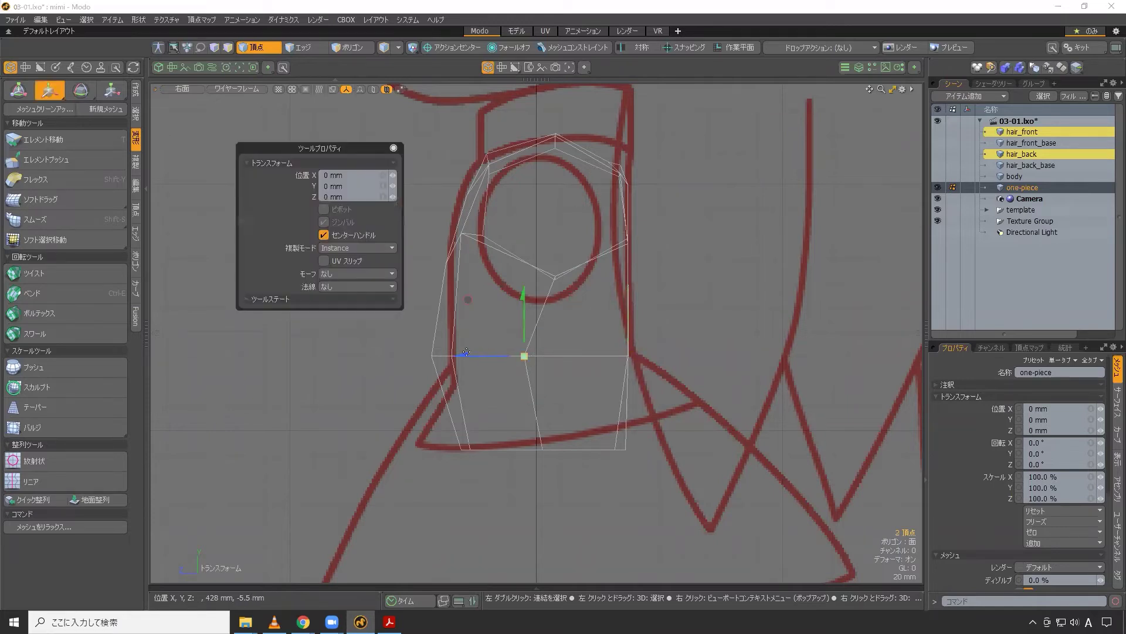
{"action": "left_click_drag", "start_coordinate": [518, 352], "coordinate": [541, 321]}
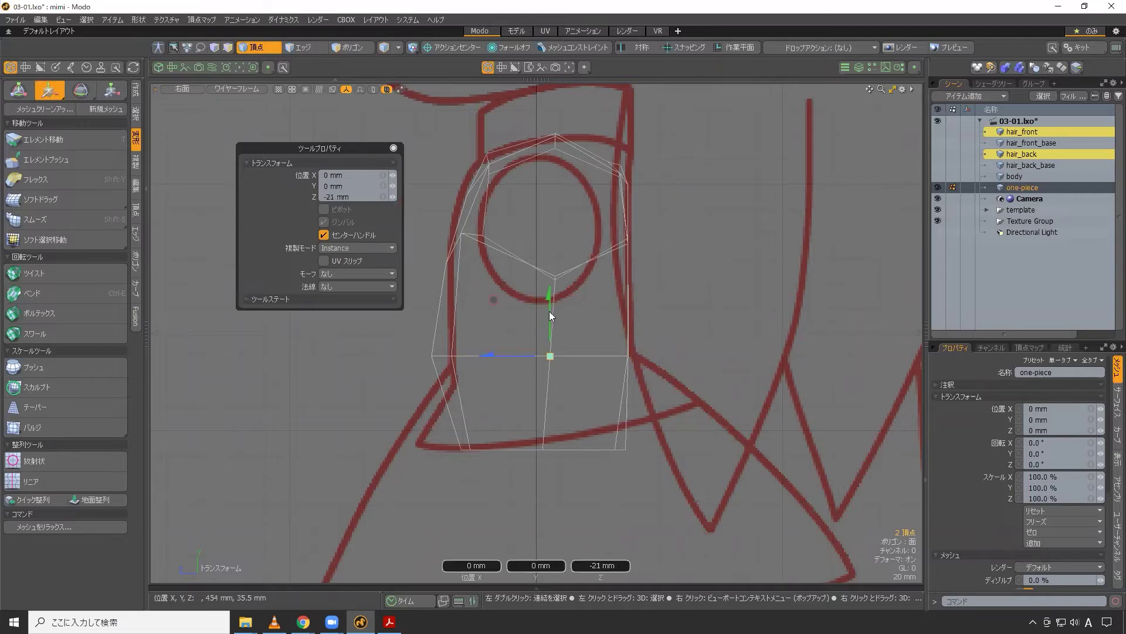
{"action": "key", "text": "q"}
{"action": "mouse_move", "coordinate": [478, 331]}
{"action": "right_mouse_down"}
{"action": "mouse_move", "coordinate": [399, 346]}
{"action": "mouse_move", "coordinate": [492, 394]}
{"action": "right_mouse_up"}
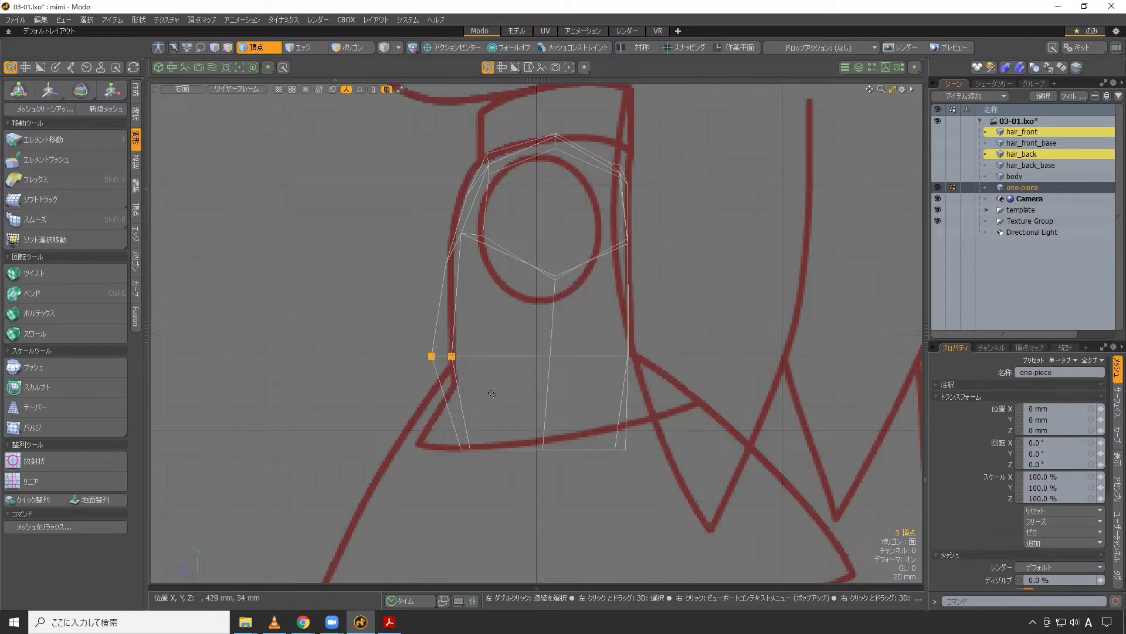
{"action": "key", "text": "w"}
{"action": "left_click_drag", "start_coordinate": [377, 355], "coordinate": [392, 355]}
{"action": "key", "text": "q"}
{"action": "left_click", "coordinate": [587, 267]}
- View the mesh solid-shaded in Perspective and orbit around its front
{"action": "key", "text": "ctrl+space"}
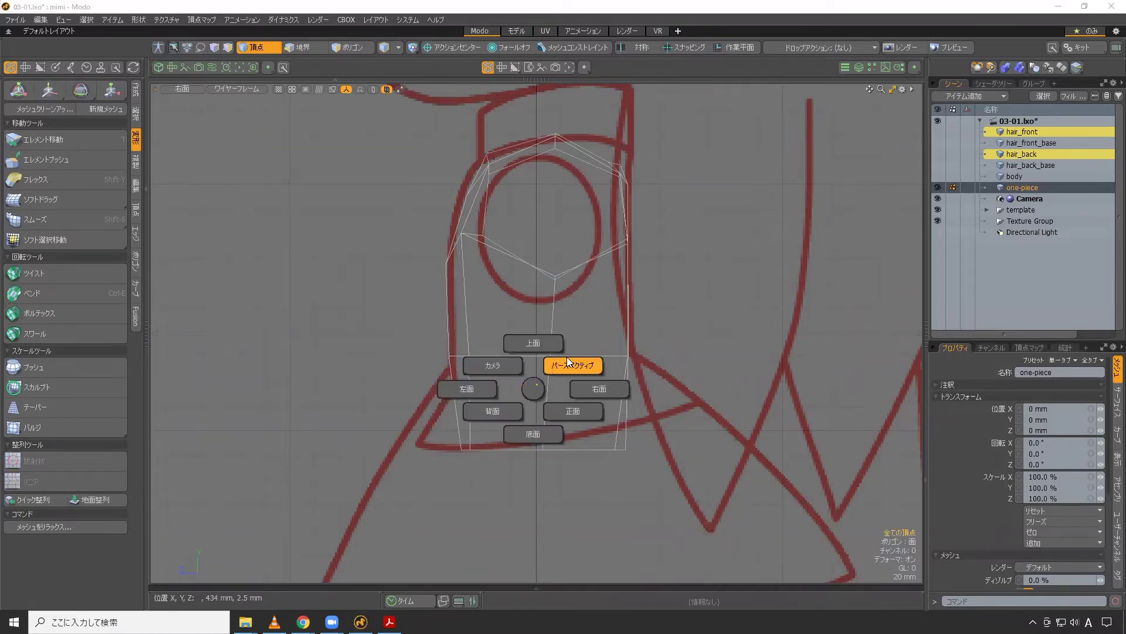
{"action": "left_click", "coordinate": [573, 365]}
{"action": "mouse_move", "coordinate": [562, 380]}
{"action": "left_mouse_down", "text": "alt"}
{"action": "mouse_move", "coordinate": [617, 374]}
{"action": "mouse_move", "coordinate": [515, 363]}
{"action": "mouse_move", "coordinate": [736, 369]}
{"action": "left_mouse_up", "text": "alt"}
{"action": "key", "text": "ctrl+2"}
{"action": "left_click", "coordinate": [550, 374]}
{"action": "mouse_move", "coordinate": [615, 368]}
{"action": "left_mouse_down", "text": "alt"}
{"action": "mouse_move", "coordinate": [417, 344]}
{"action": "mouse_move", "coordinate": [487, 369]}
{"action": "mouse_move", "coordinate": [579, 368]}
{"action": "mouse_move", "coordinate": [697, 302]}
{"action": "left_mouse_up", "text": "alt"}
{"action": "mouse_move", "coordinate": [712, 220]}
{"action": "left_mouse_down", "text": "alt"}
{"action": "mouse_move", "coordinate": [597, 352]}
{"action": "mouse_move", "coordinate": [608, 345]}
{"action": "left_mouse_up", "text": "alt"}
{"action": "left_click_drag", "start_coordinate": [505, 419], "coordinate": [572, 369], "text": "alt"}
- Select the bodice's bottom edge loop in Edge mode, then orbit and zoom in
{"action": "key", "text": "2"}
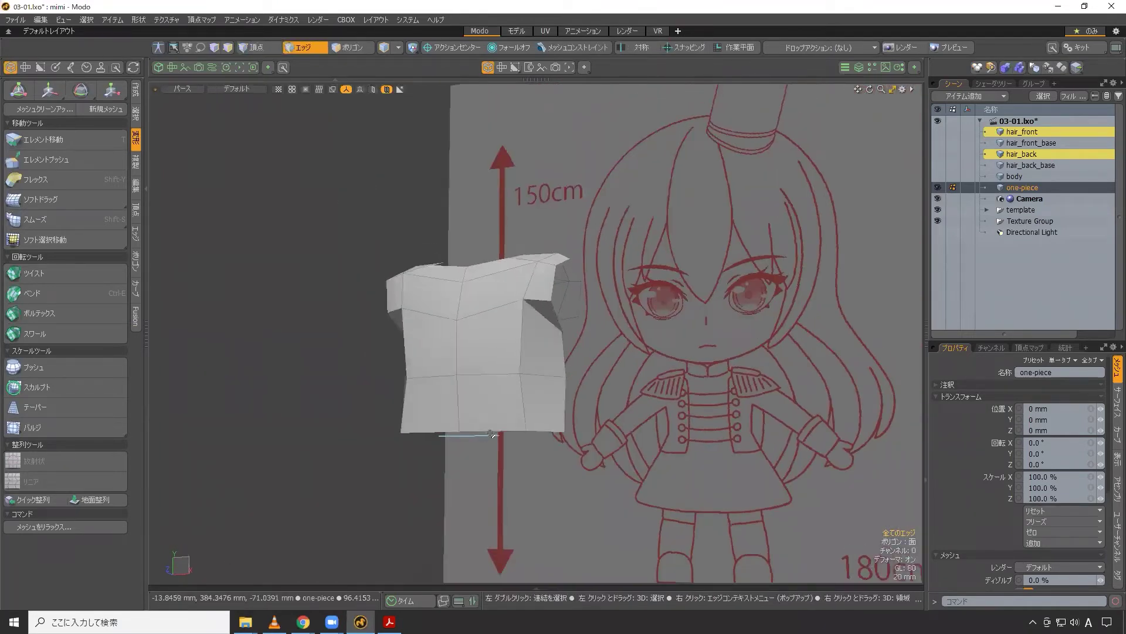
{"action": "double_click", "coordinate": [490, 433]}
{"action": "mouse_move", "coordinate": [547, 413]}
{"action": "left_mouse_down", "text": "alt"}
{"action": "mouse_move", "coordinate": [547, 427]}
{"action": "mouse_move", "coordinate": [584, 431]}
{"action": "mouse_move", "coordinate": [610, 397]}
{"action": "mouse_move", "coordinate": [574, 402]}
{"action": "mouse_move", "coordinate": [811, 360]}
{"action": "left_mouse_up", "text": "alt"}
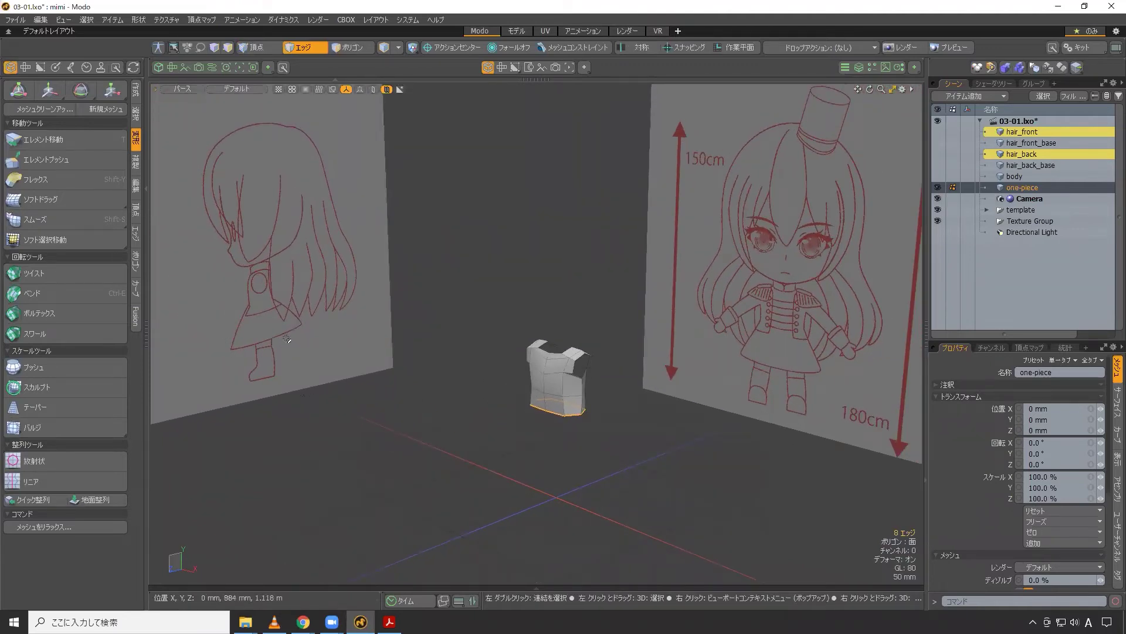
{"action": "left_click_drag", "start_coordinate": [636, 376], "coordinate": [516, 413], "text": "ctrl+alt"}
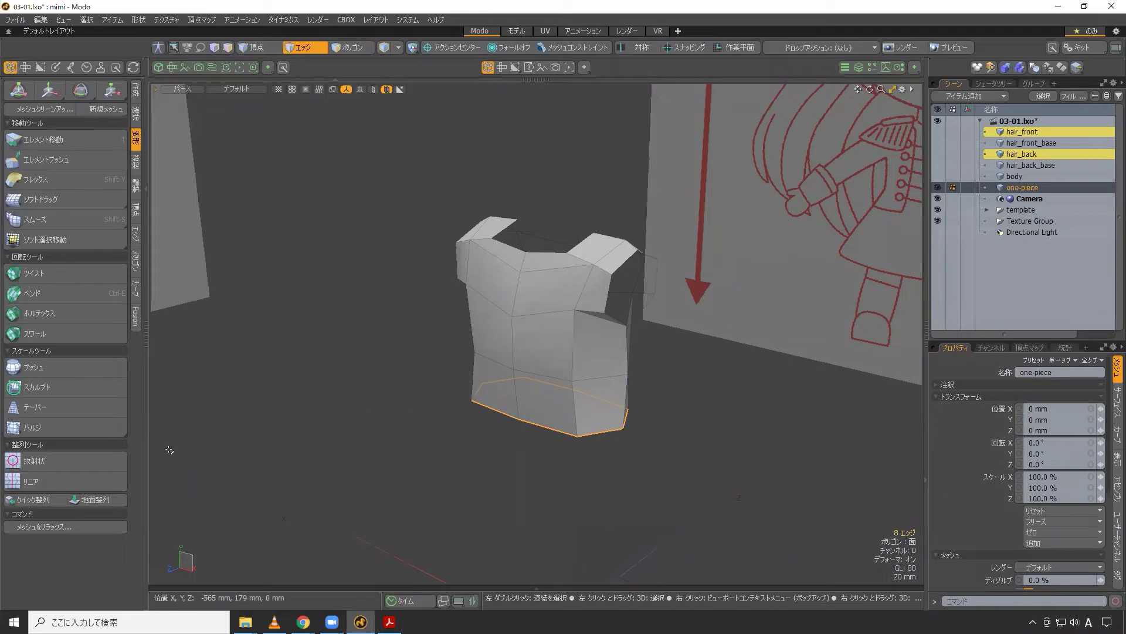
- Radially align the bottom edge loop into a circle, widened to about 181 mm radius
{"action": "left_click", "coordinate": [61, 461]}
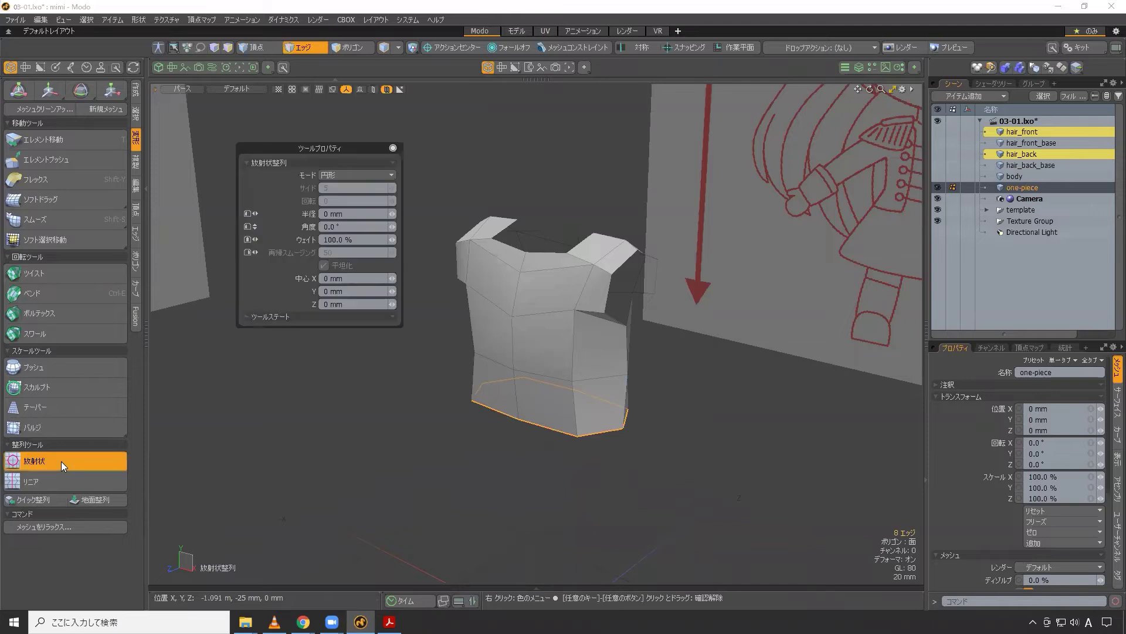
{"action": "left_click", "coordinate": [459, 450]}
{"action": "left_click_drag", "start_coordinate": [575, 441], "coordinate": [579, 466], "text": "alt"}
{"action": "mouse_move", "coordinate": [569, 401]}
{"action": "middle_mouse_down"}
{"action": "mouse_move", "coordinate": [578, 423]}
{"action": "mouse_move", "coordinate": [563, 439]}
{"action": "middle_mouse_up"}
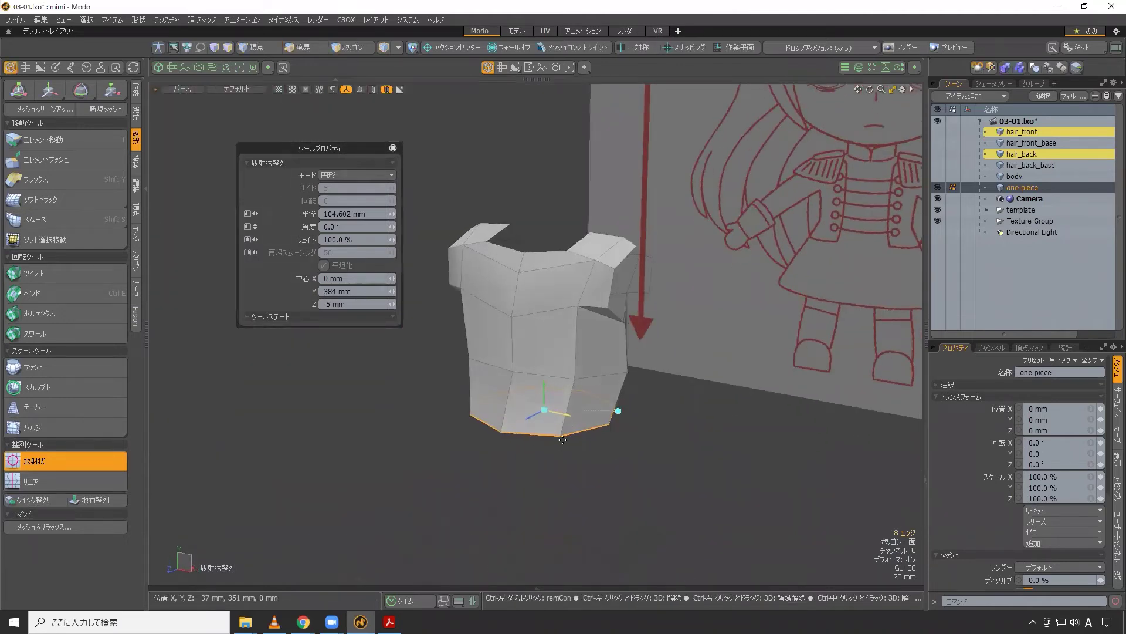
{"action": "key", "text": "ctrl+space"}
{"action": "left_click", "coordinate": [594, 464]}
{"action": "left_click_drag", "start_coordinate": [594, 458], "coordinate": [675, 459]}
{"action": "left_click_drag", "start_coordinate": [653, 411], "coordinate": [766, 330], "text": "alt+shift"}
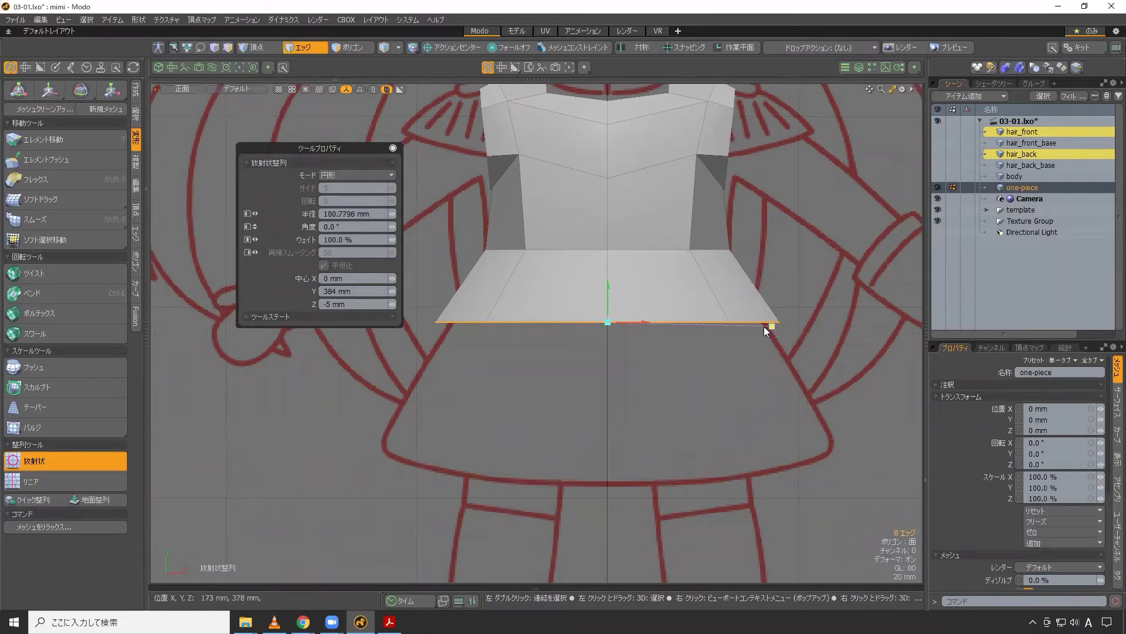
{"action": "key", "text": "space"}
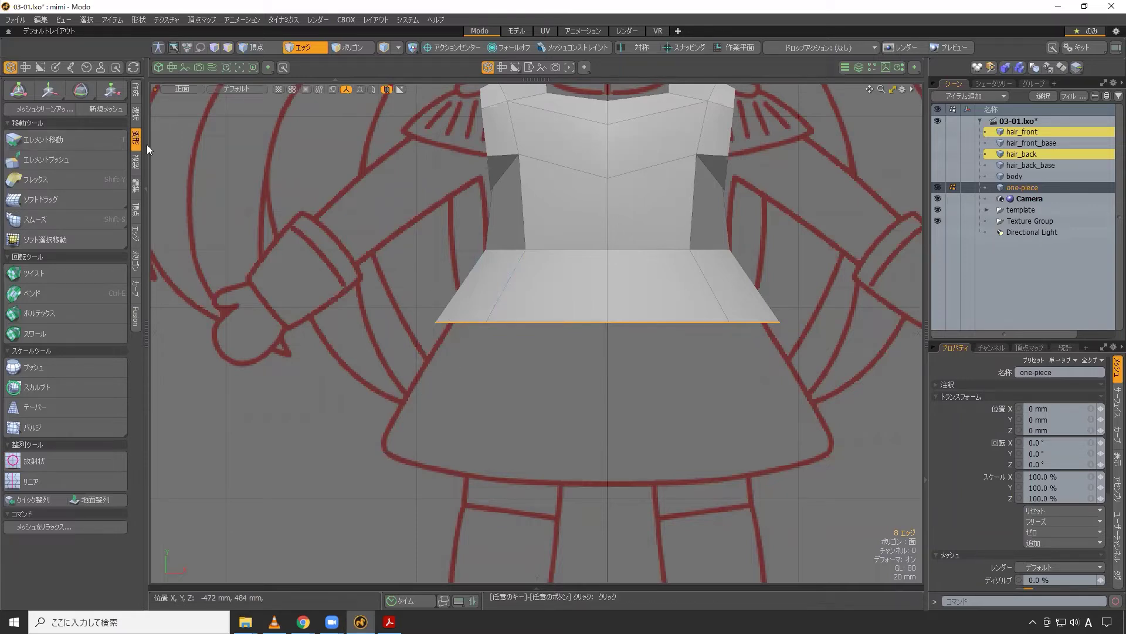
{"action": "left_click", "coordinate": [136, 233]}
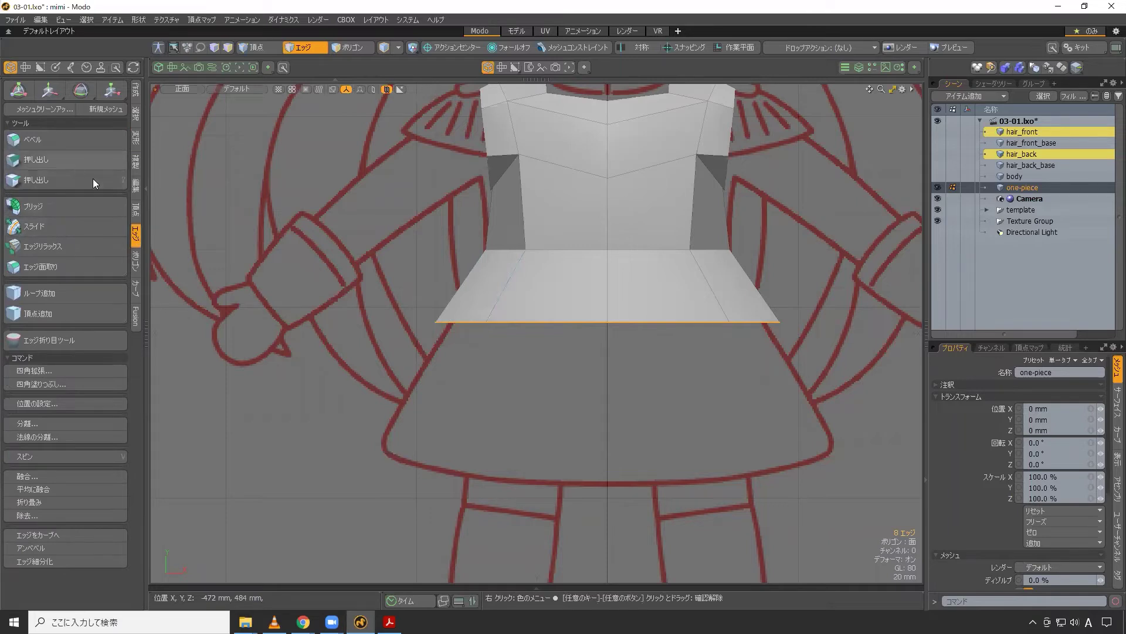
- Extend the bottom edge downward with local handles to form the first skirt row
{"action": "left_click", "coordinate": [123, 183]}
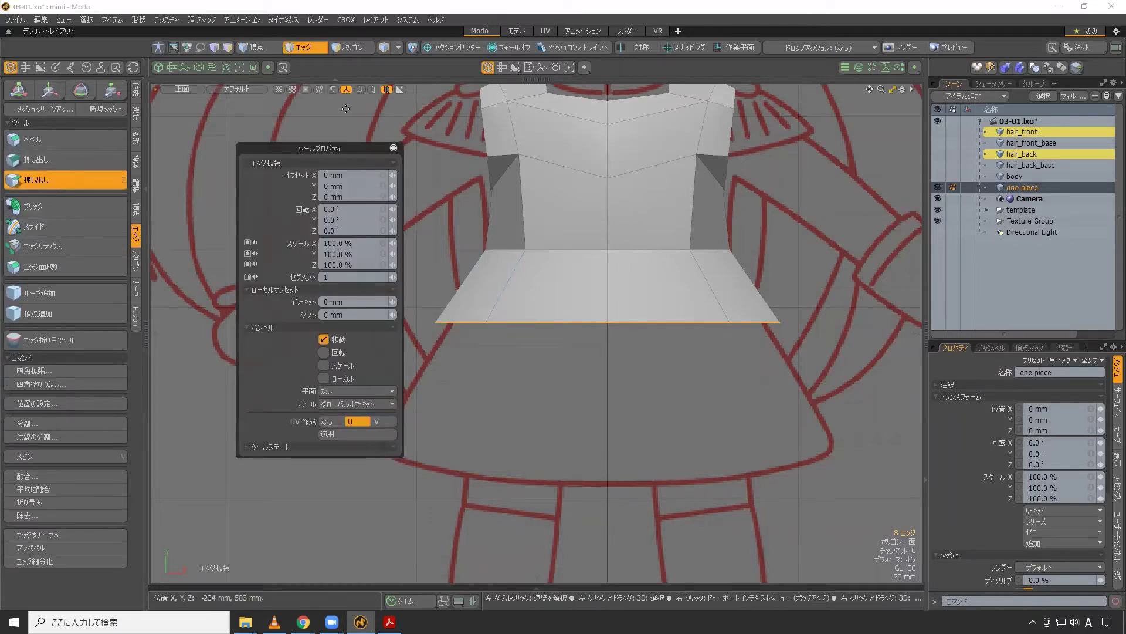
{"action": "left_click_drag", "start_coordinate": [339, 152], "coordinate": [276, 121]}
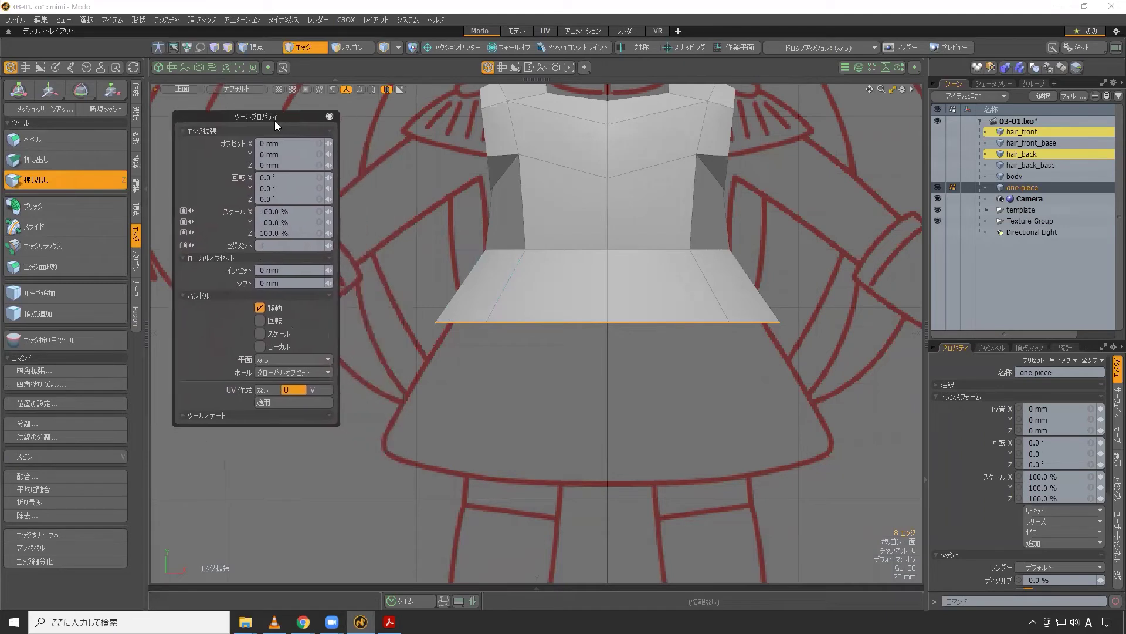
{"action": "left_click", "coordinate": [260, 308]}
{"action": "left_click", "coordinate": [260, 308]}
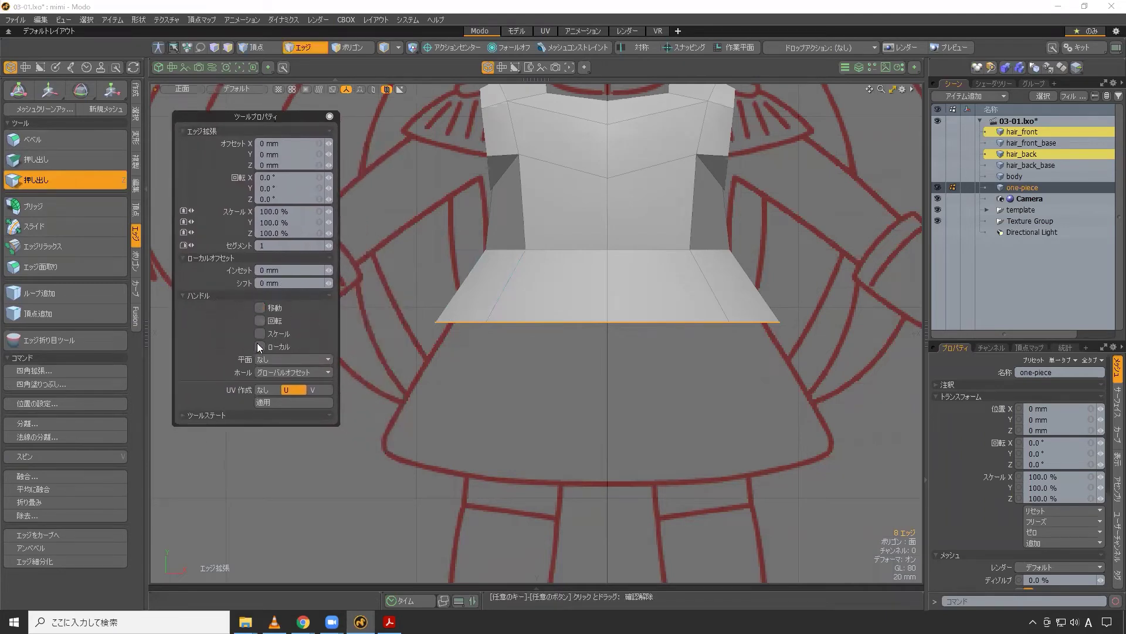
{"action": "left_click", "coordinate": [260, 347]}
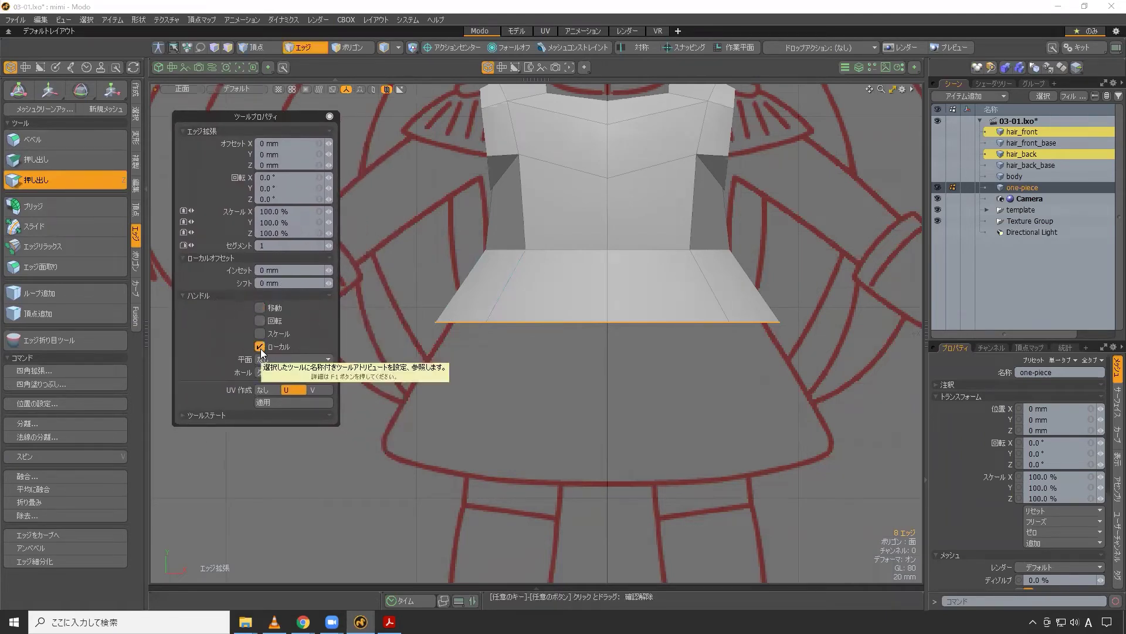
{"action": "left_click", "coordinate": [490, 361]}
{"action": "left_click_drag", "start_coordinate": [610, 262], "coordinate": [611, 325]}
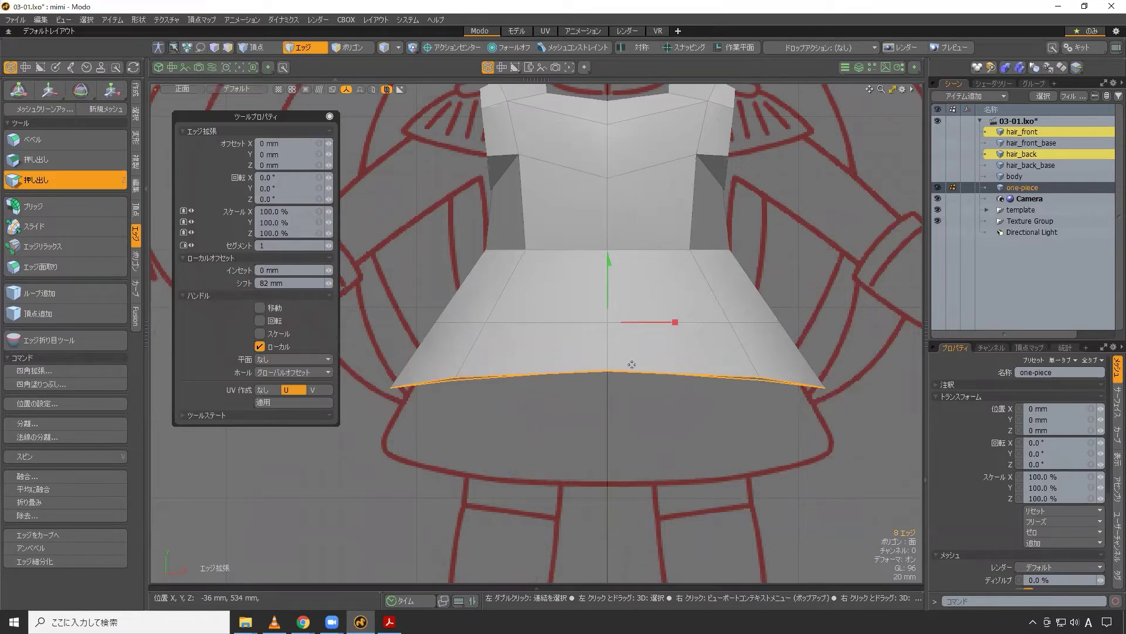
- Add a second extension, pulling the skirt further down
{"action": "left_click_drag", "start_coordinate": [279, 115], "coordinate": [259, 117]}
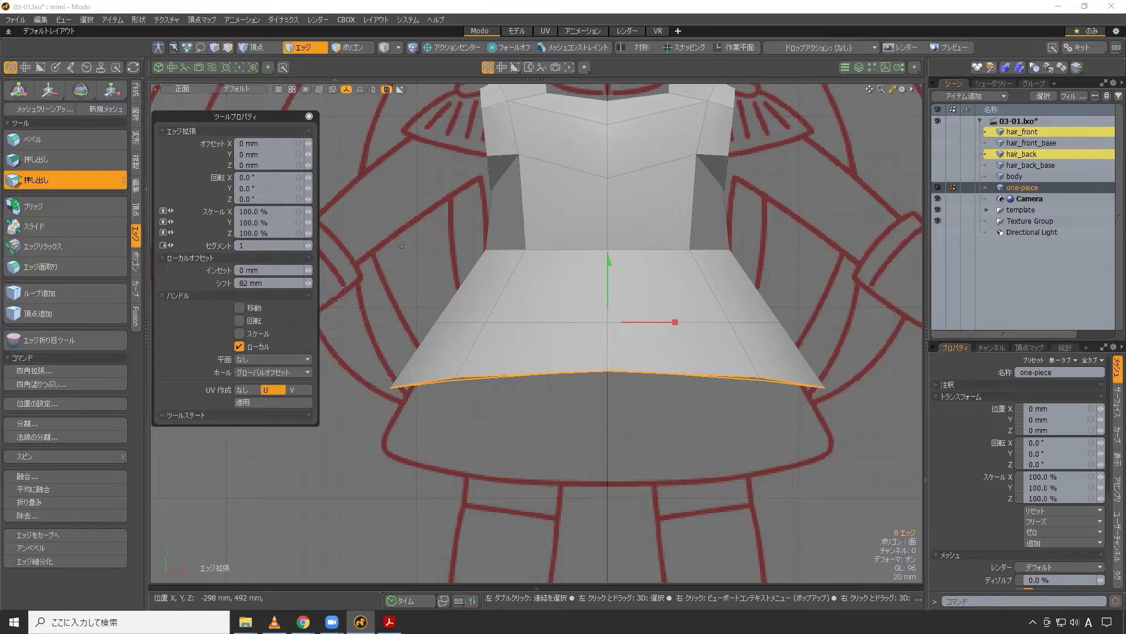
{"action": "key", "text": "shift"}
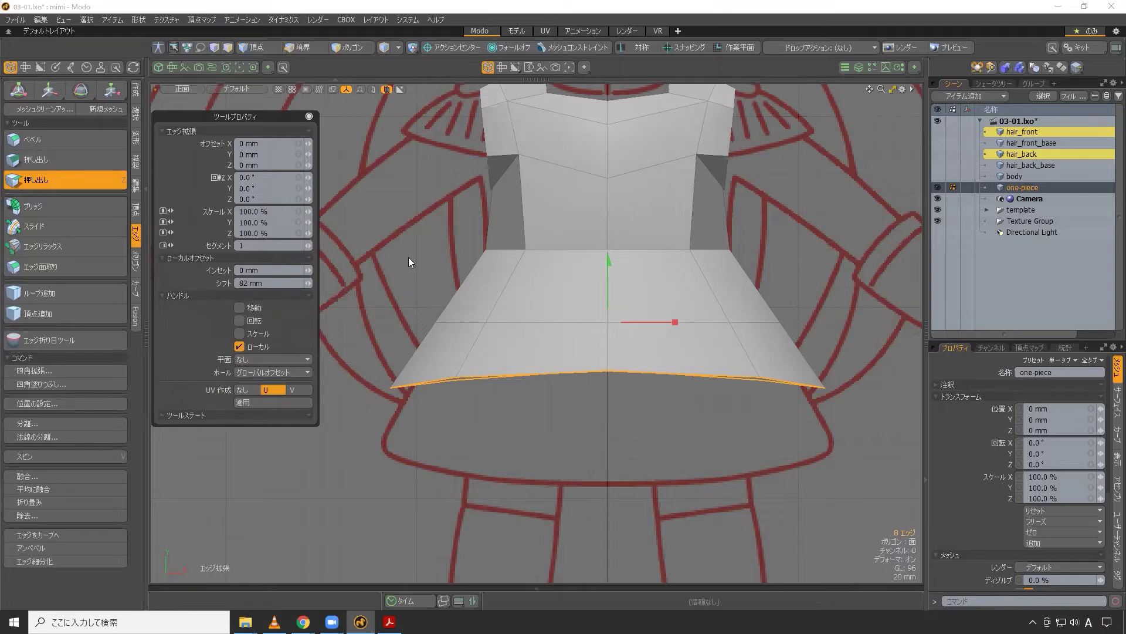
{"action": "left_click", "coordinate": [405, 227], "text": "shift"}
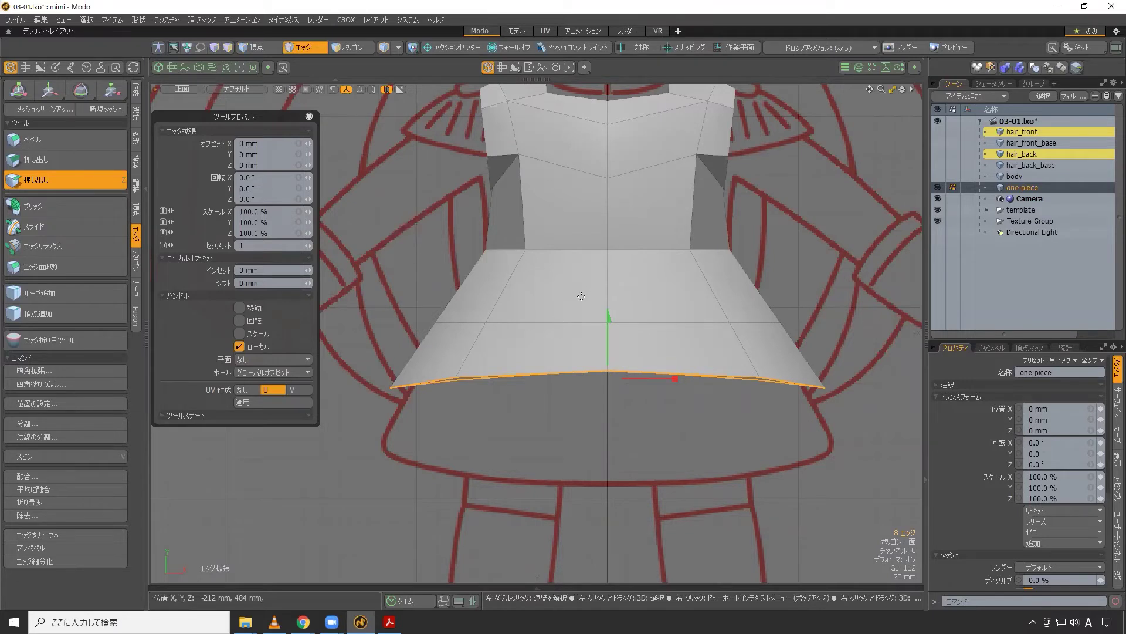
{"action": "left_click_drag", "start_coordinate": [610, 322], "coordinate": [610, 409]}
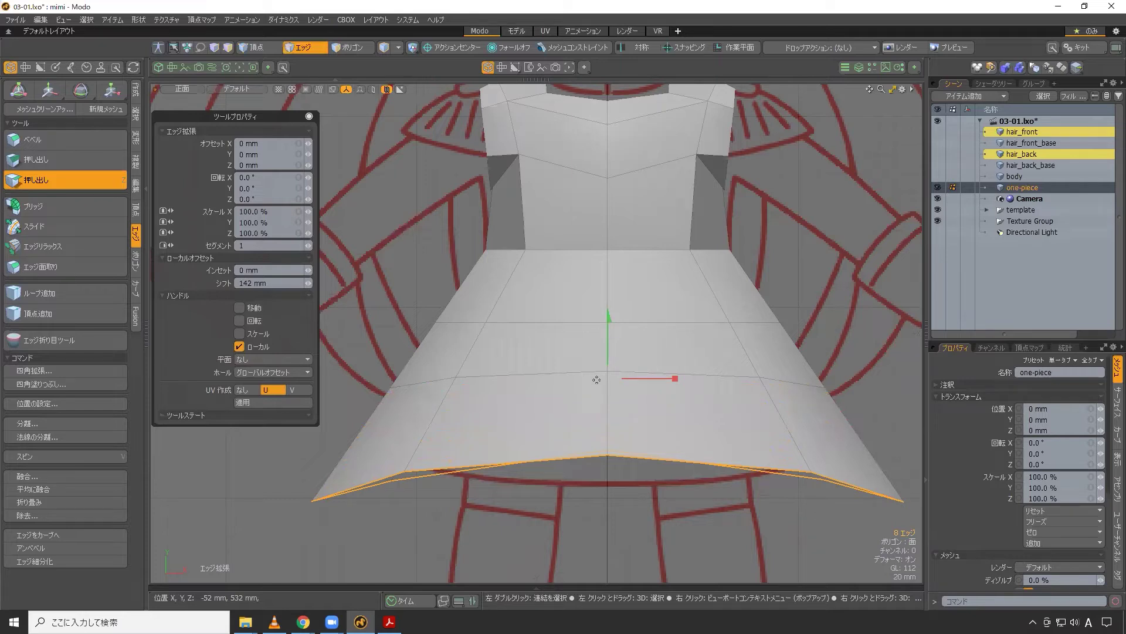
{"action": "key", "text": "space"}
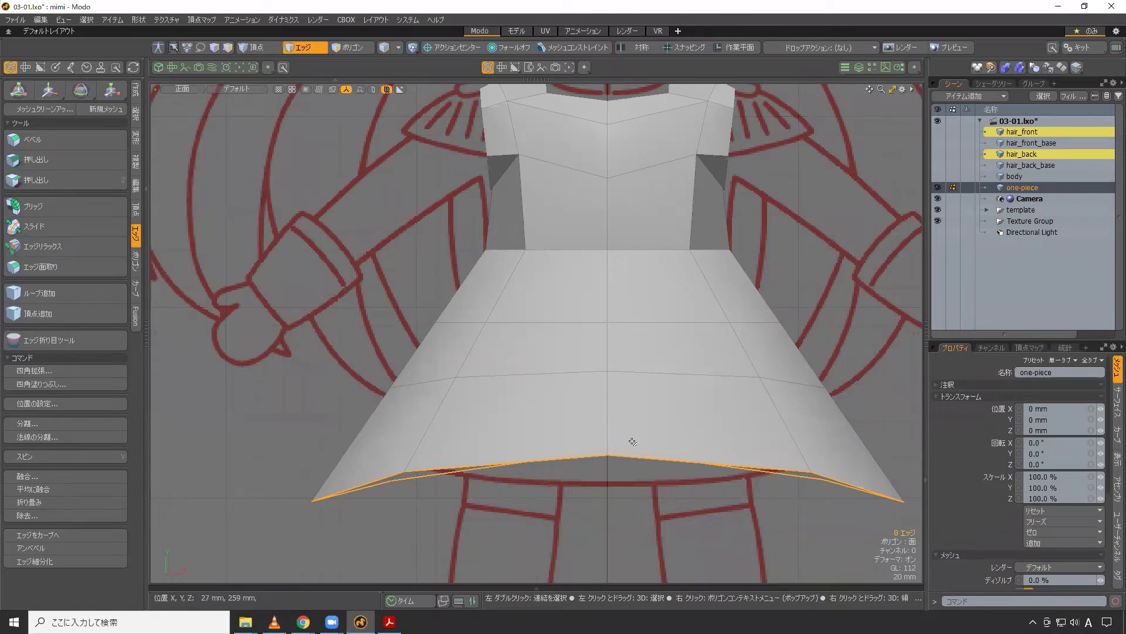
- Switch to wireframe and scale the skirt hem loop flat into a level line
{"action": "key", "text": "ctrl"}
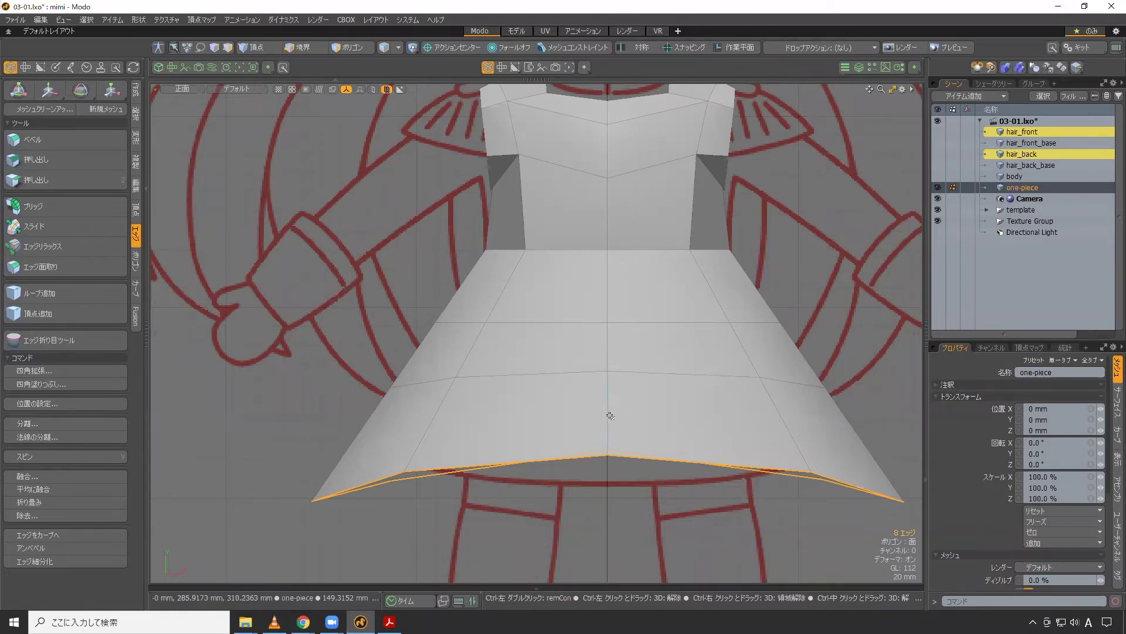
{"action": "key", "text": "ctrl+2"}
{"action": "left_click", "coordinate": [611, 368]}
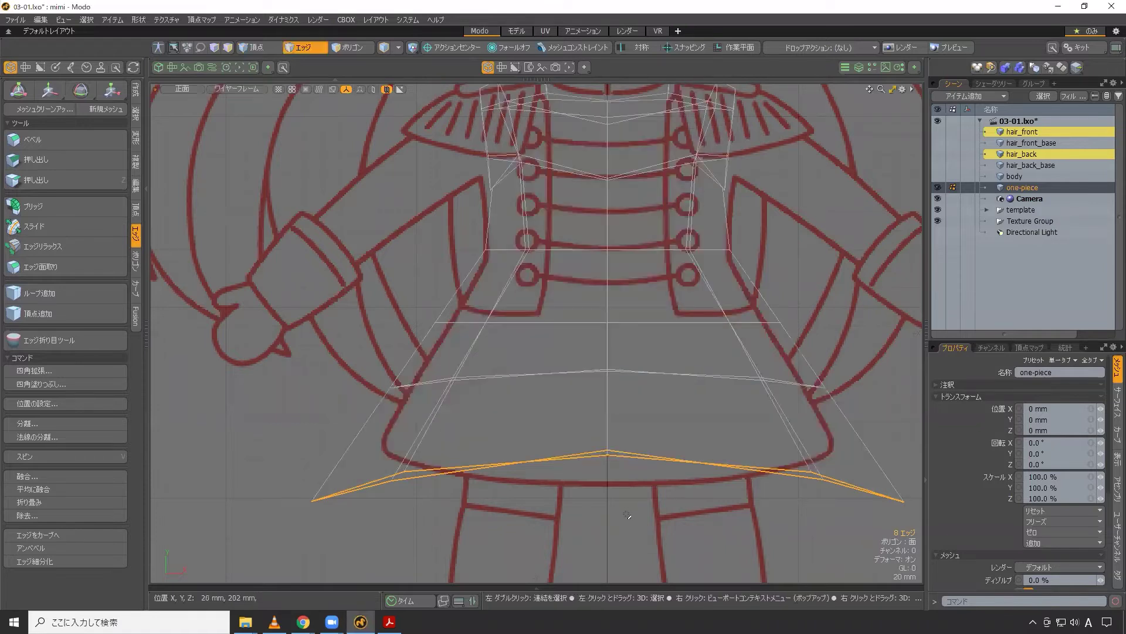
{"action": "key", "text": "r"}
{"action": "left_click_drag", "start_coordinate": [607, 410], "coordinate": [608, 474]}
{"action": "key", "text": "q"}
- Level the skirt's middle loop and shrink it to 94%, then narrow the hem loop to the sketch
{"action": "double_click", "coordinate": [560, 369]}
{"action": "key", "text": "r"}
{"action": "left_click_drag", "start_coordinate": [610, 319], "coordinate": [608, 378]}
{"action": "key", "text": "q"}
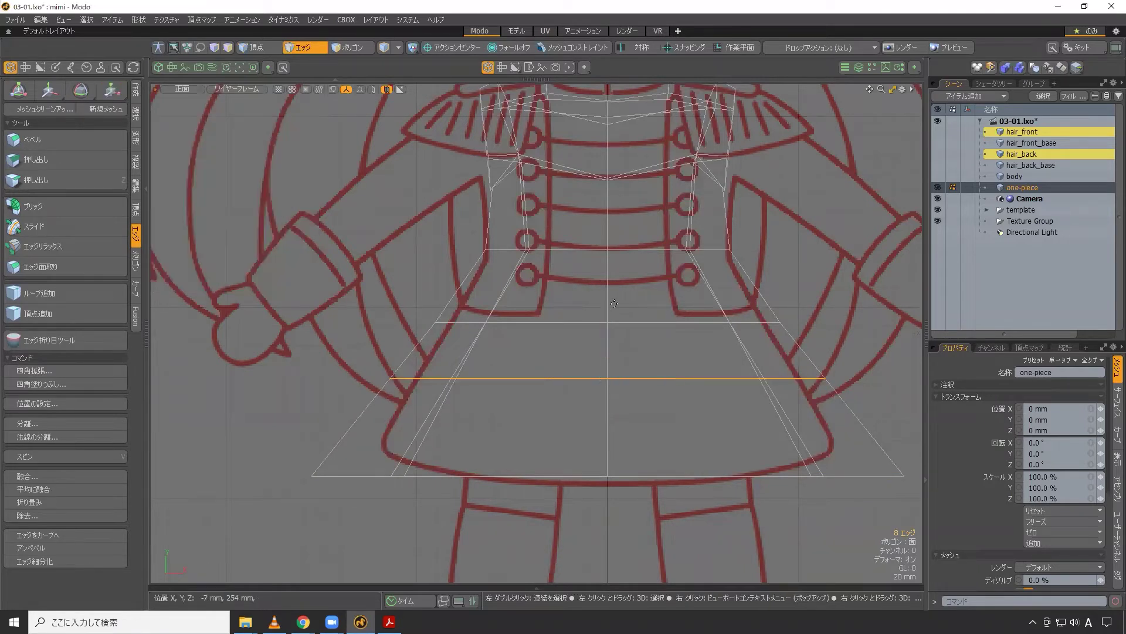
{"action": "key", "text": "r"}
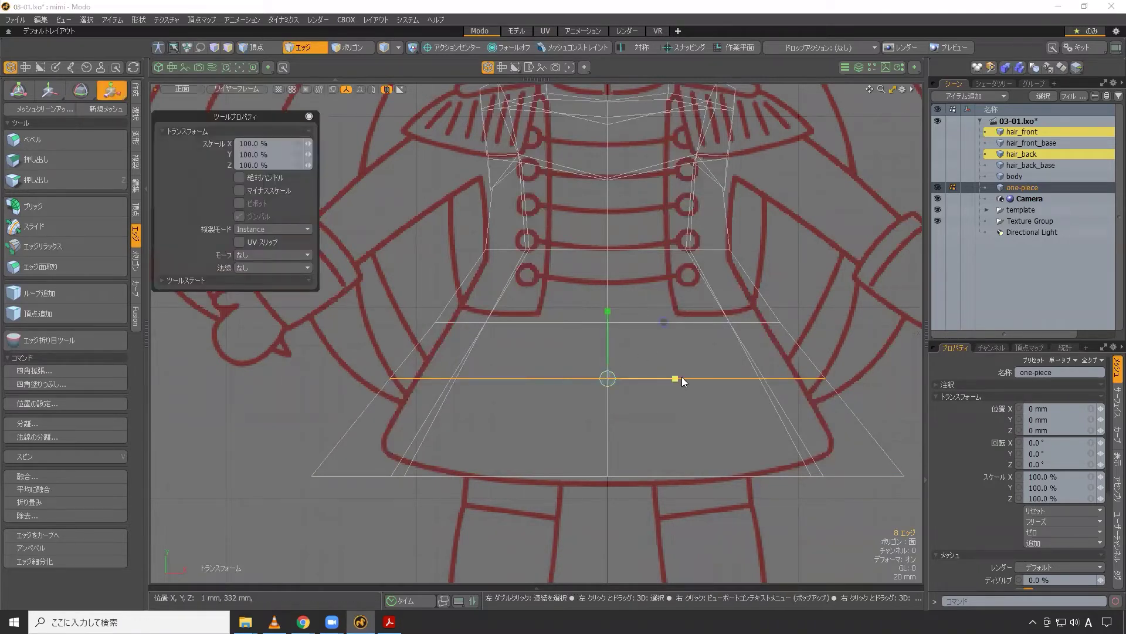
{"action": "left_click_drag", "start_coordinate": [600, 375], "coordinate": [604, 377]}
{"action": "key", "text": "q"}
{"action": "double_click", "coordinate": [560, 475]}
{"action": "key", "text": "r"}
{"action": "left_click_drag", "start_coordinate": [663, 419], "coordinate": [666, 419]}
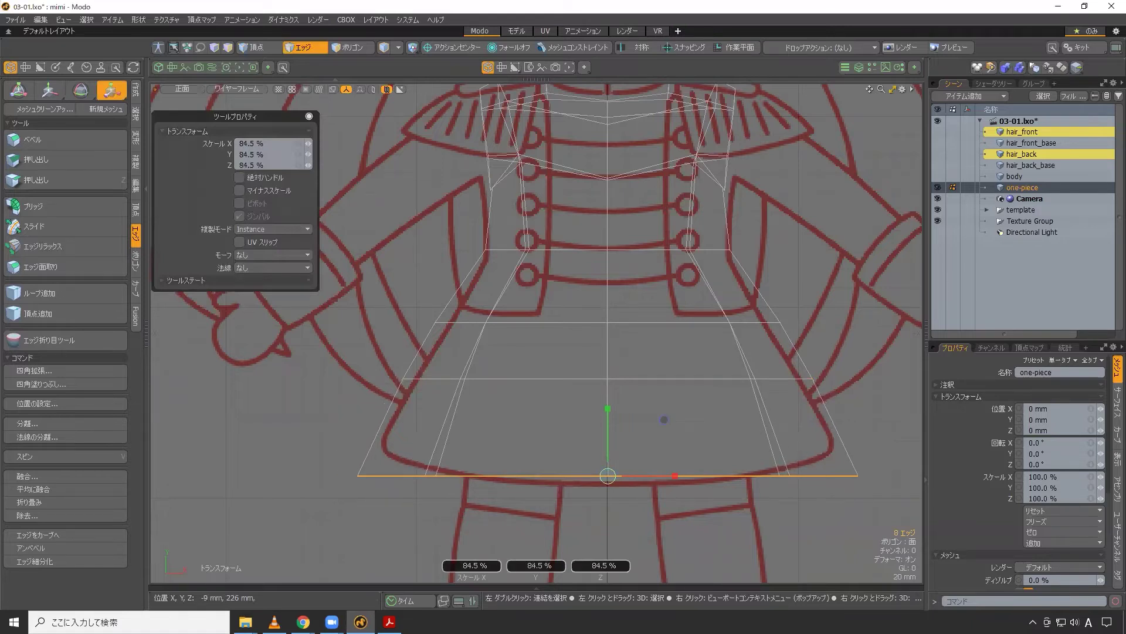
{"action": "key", "text": "q"}
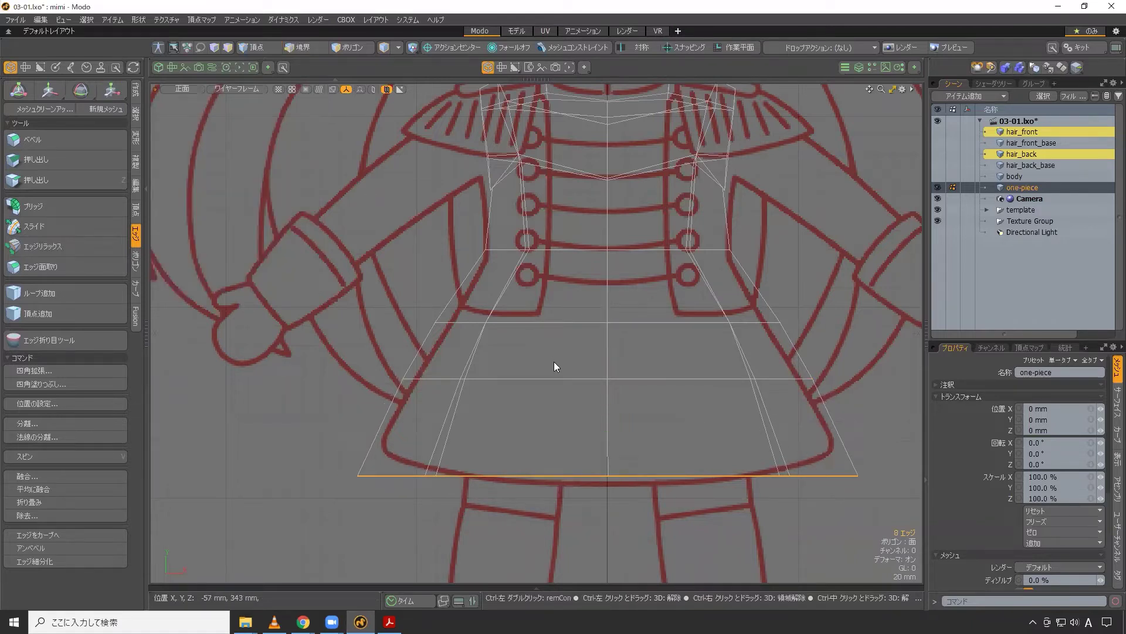
- In Right view, select the skirt's vertices in Vertex mode
{"action": "key", "text": "ctrl+space"}
{"action": "left_click", "coordinate": [616, 364]}
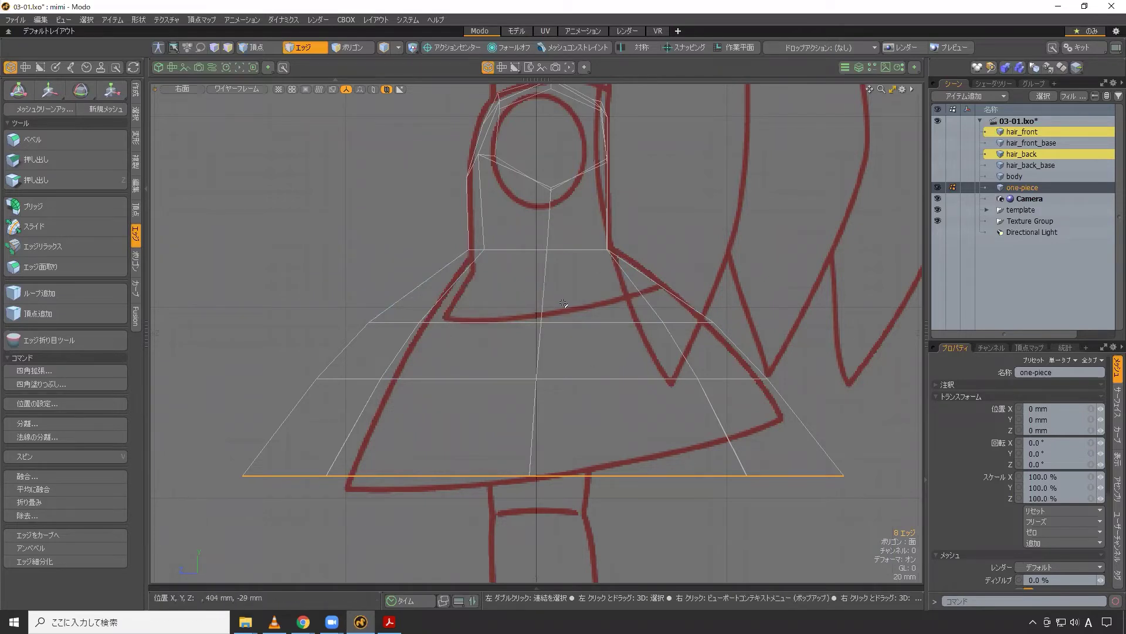
{"action": "scroll", "coordinate": [560, 286], "scroll_direction": "down", "scroll_amount": 2}
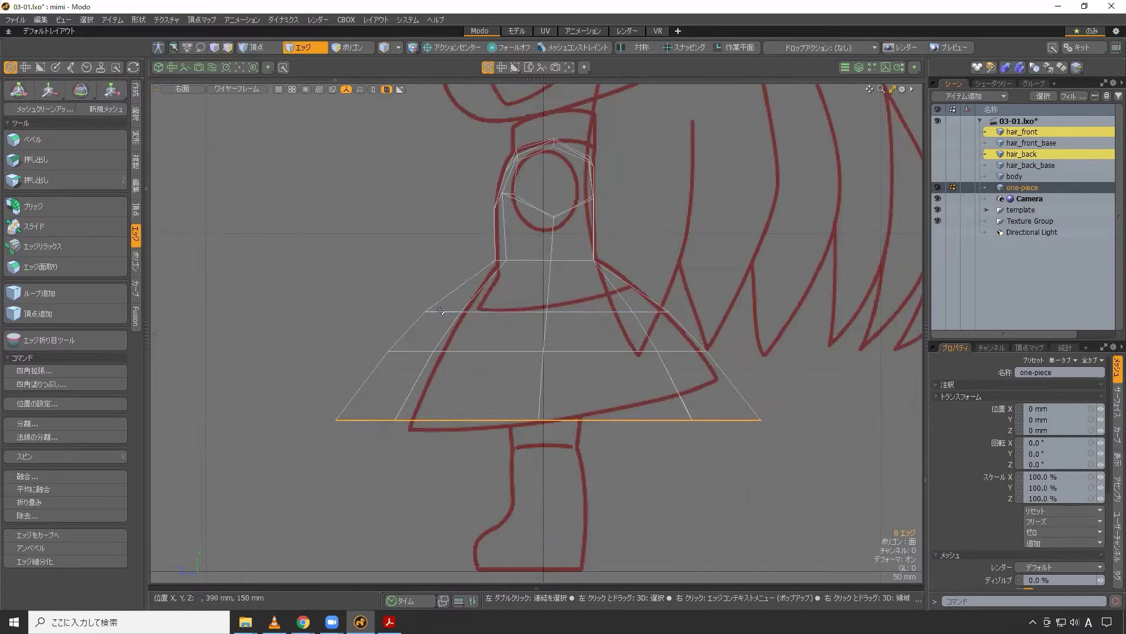
{"action": "left_click", "coordinate": [255, 50]}
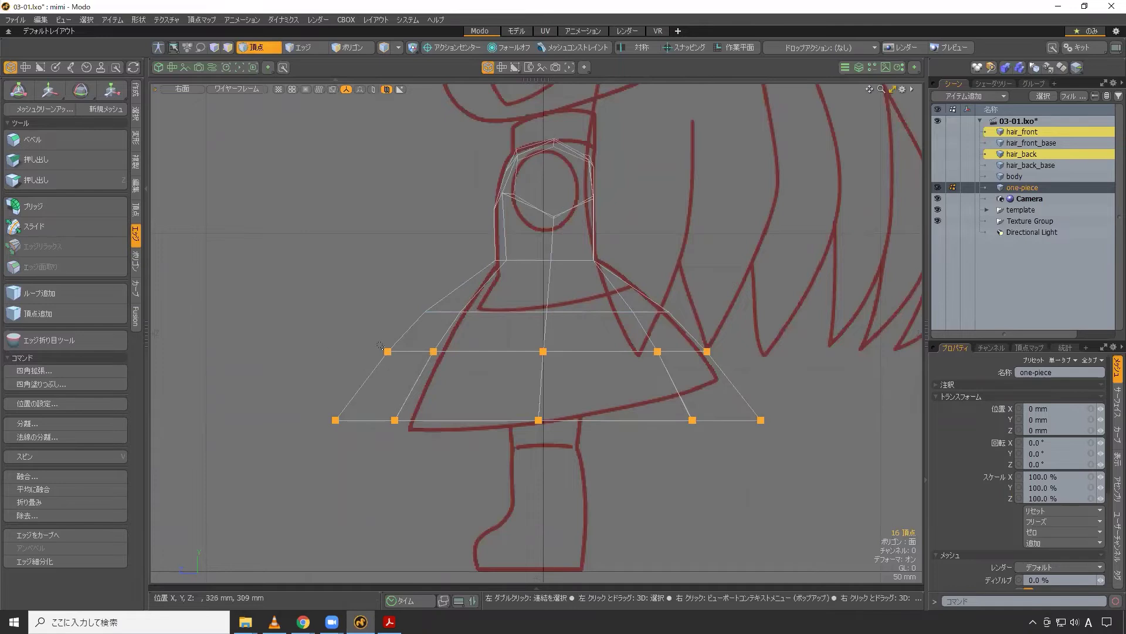
{"action": "mouse_move", "coordinate": [275, 466]}
{"action": "right_mouse_down"}
{"action": "mouse_move", "coordinate": [320, 258]}
{"action": "mouse_move", "coordinate": [830, 361]}
{"action": "mouse_move", "coordinate": [462, 305]}
{"action": "right_mouse_up"}
{"action": "mouse_move", "coordinate": [270, 444]}
{"action": "right_mouse_down"}
{"action": "mouse_move", "coordinate": [441, 287]}
{"action": "mouse_move", "coordinate": [606, 299]}
{"action": "mouse_move", "coordinate": [801, 366]}
{"action": "mouse_move", "coordinate": [817, 454]}
{"action": "right_mouse_up"}
{"action": "scroll", "coordinate": [589, 391], "scroll_direction": "up", "scroll_amount": 2}
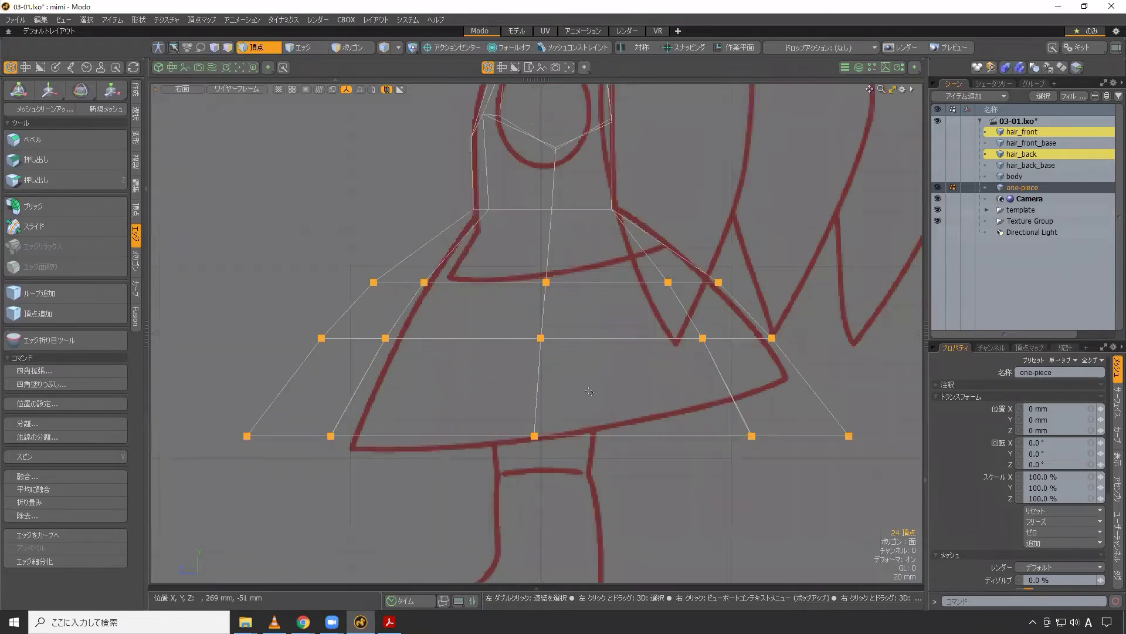
- Tilt the skirt vertices 7° about X and shift them 5.77 mm in Y, -17.06 mm in Z
{"action": "key", "text": "e"}
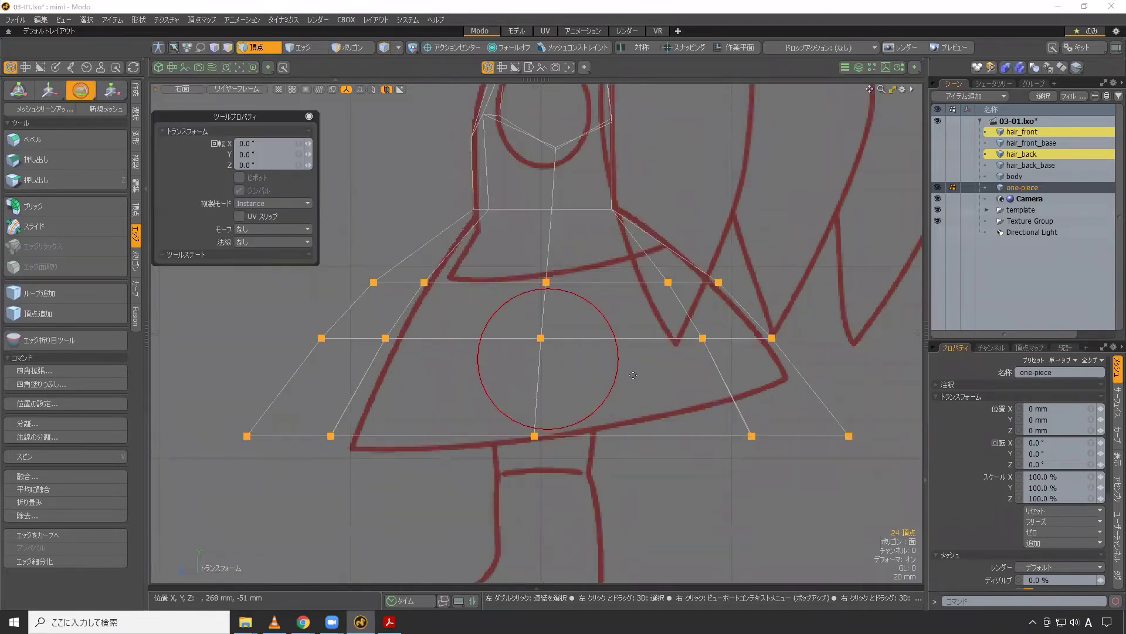
{"action": "left_click_drag", "start_coordinate": [618, 350], "coordinate": [617, 346]}
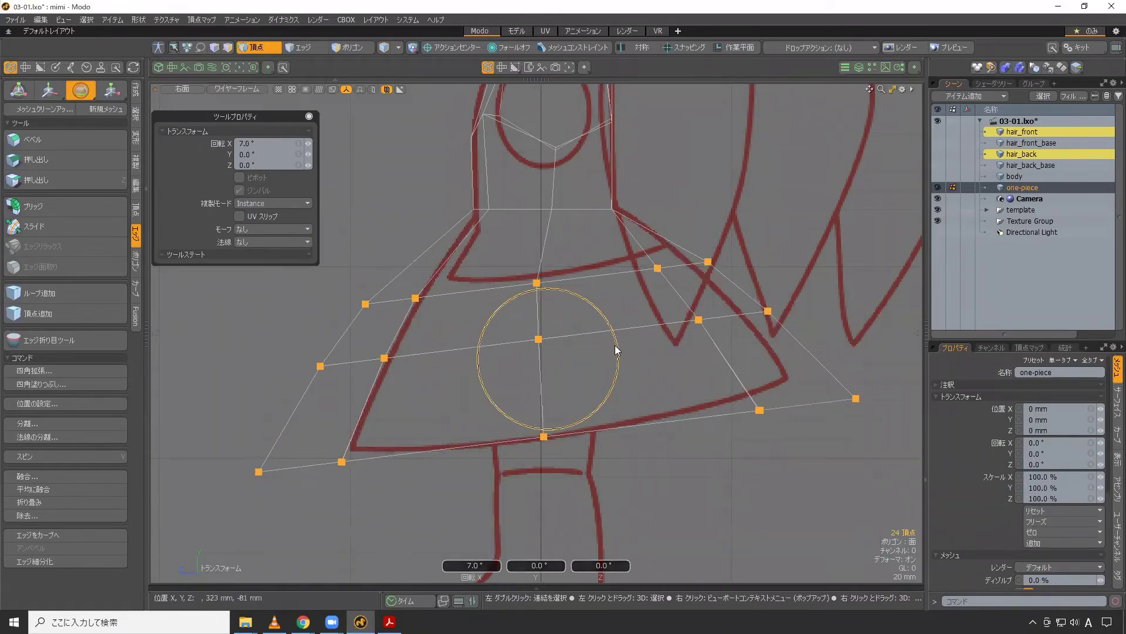
{"action": "key", "text": "w"}
{"action": "left_click_drag", "start_coordinate": [501, 311], "coordinate": [519, 302]}
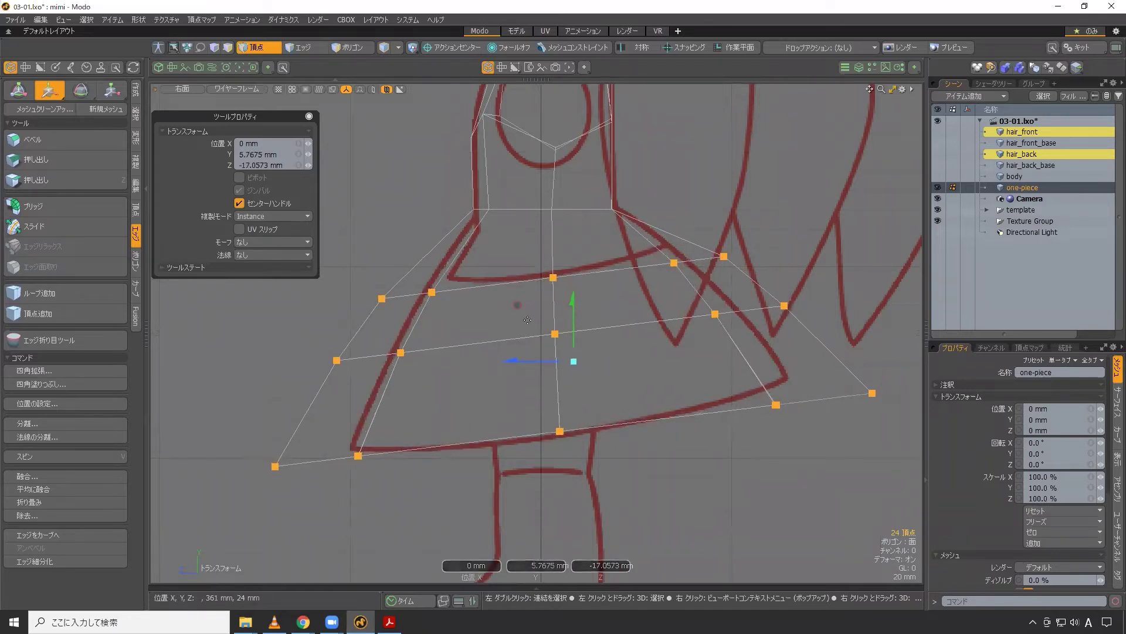
{"action": "key", "text": "q"}
{"action": "left_click", "coordinate": [598, 486]}
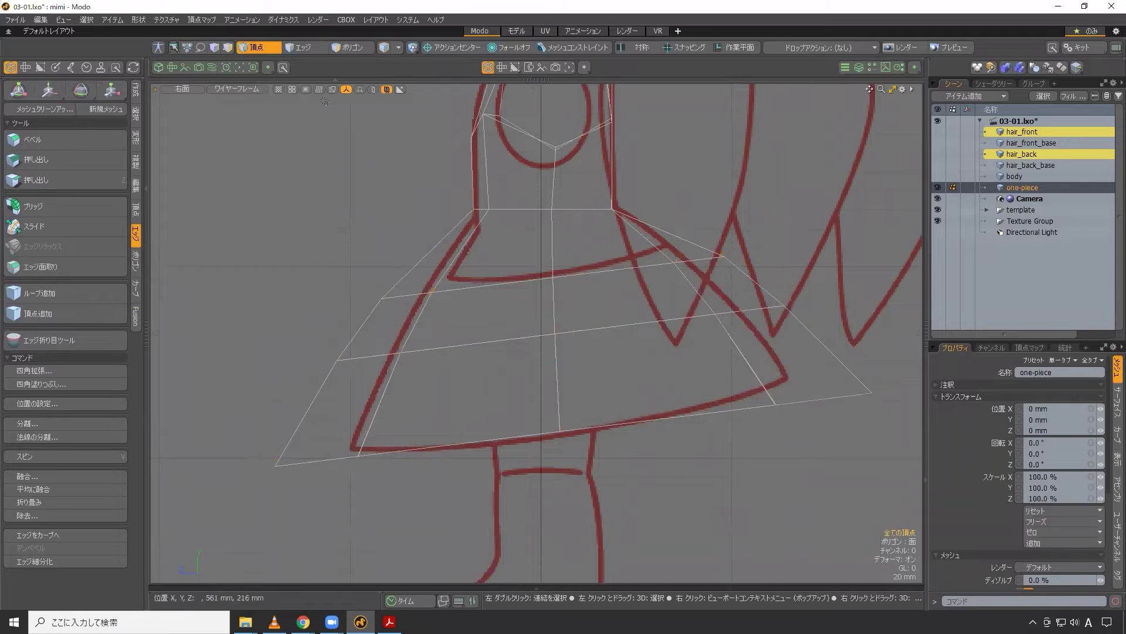
{"action": "left_click", "coordinate": [322, 48]}
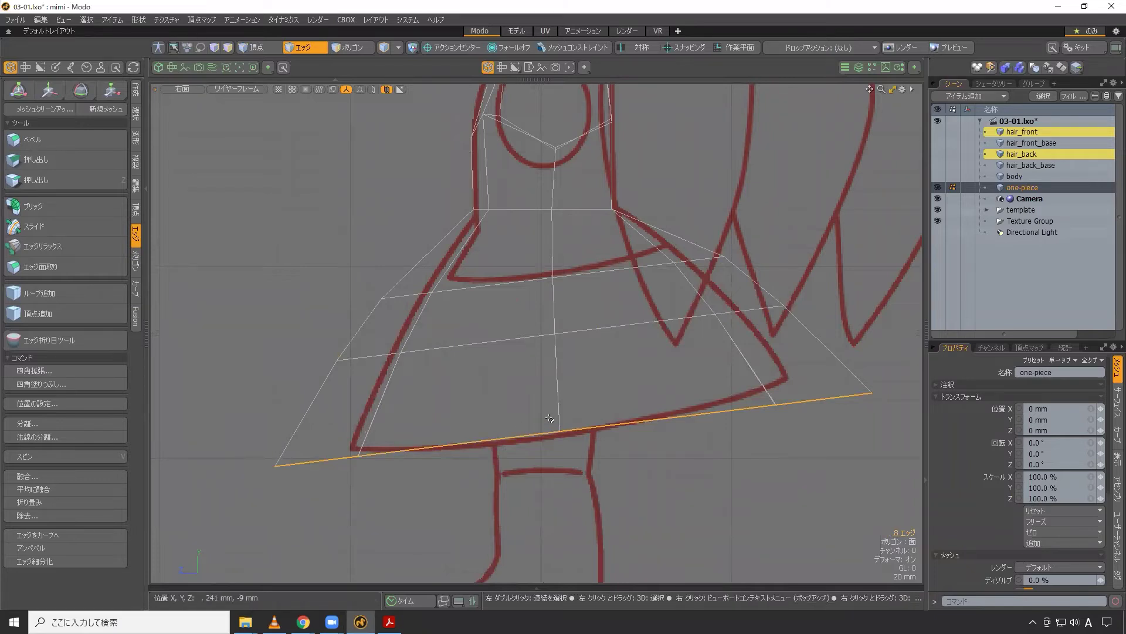
- With the Action Center set to Local, narrow the skirt's bottom loop and tilt it about 1°
{"action": "key", "text": "r"}
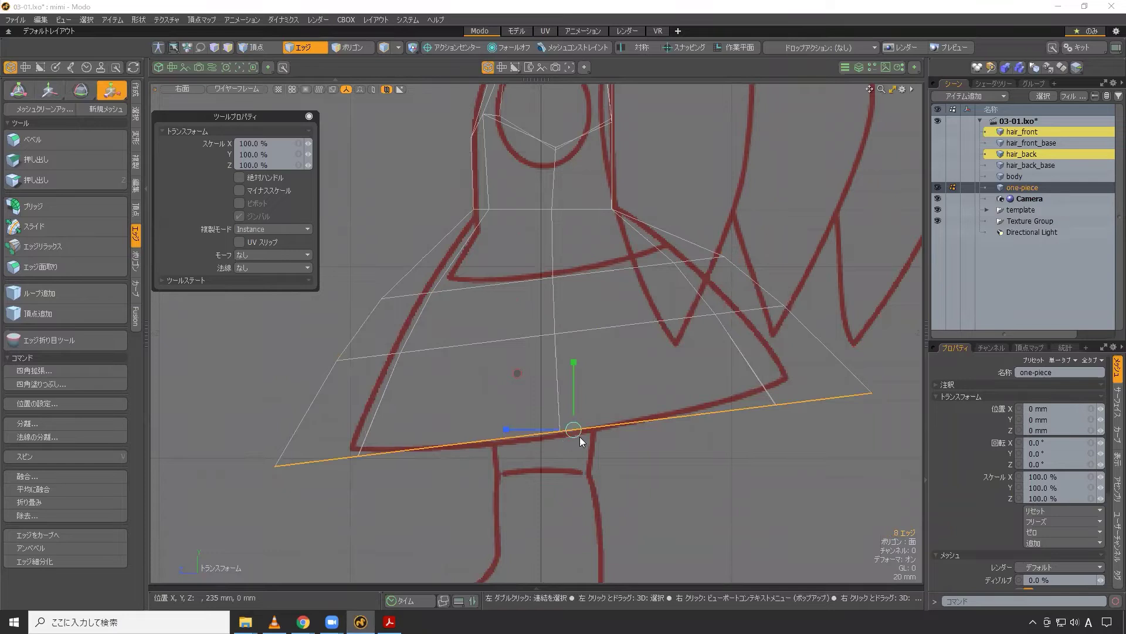
{"action": "left_click", "coordinate": [467, 46]}
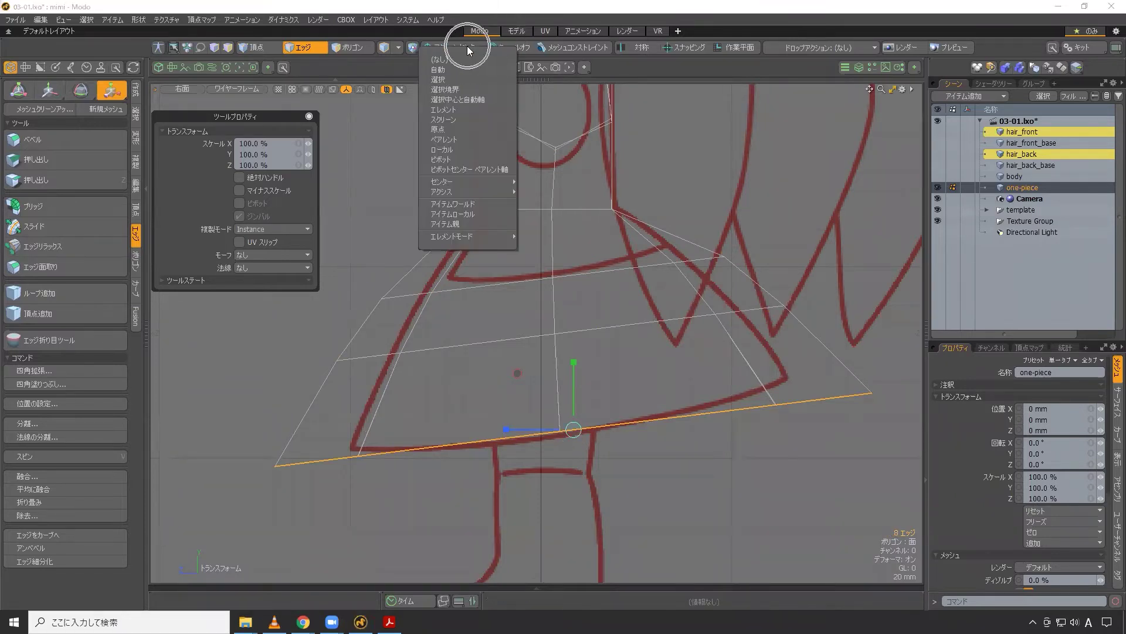
{"action": "left_click", "coordinate": [454, 149]}
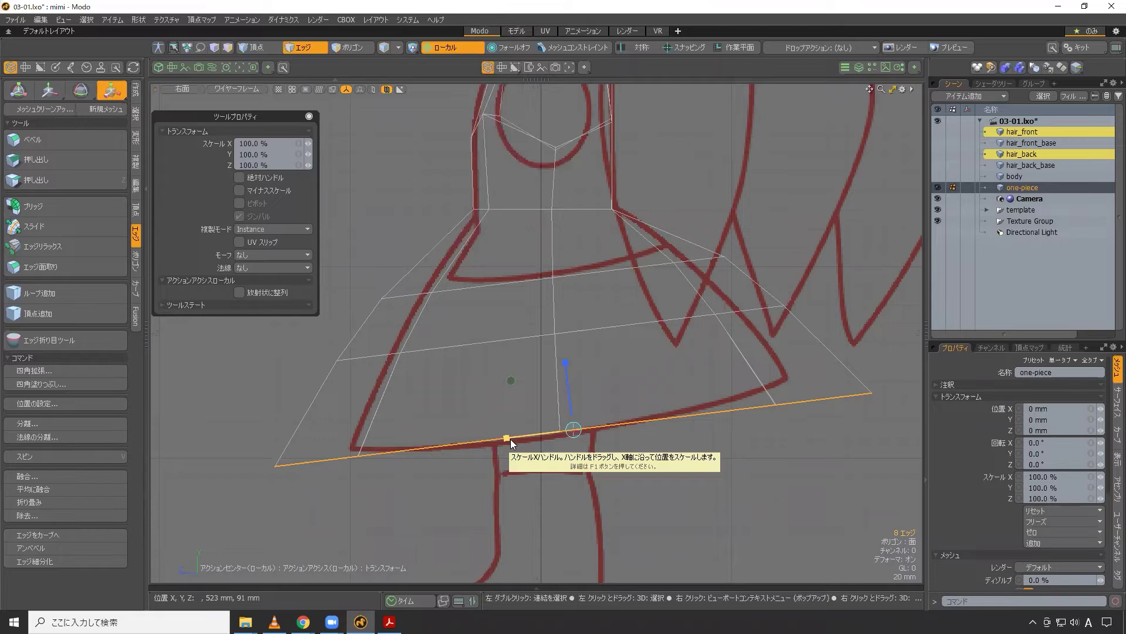
{"action": "mouse_move", "coordinate": [508, 438]}
{"action": "left_mouse_down"}
{"action": "mouse_move", "coordinate": [520, 437]}
{"action": "mouse_move", "coordinate": [506, 437]}
{"action": "left_mouse_up"}
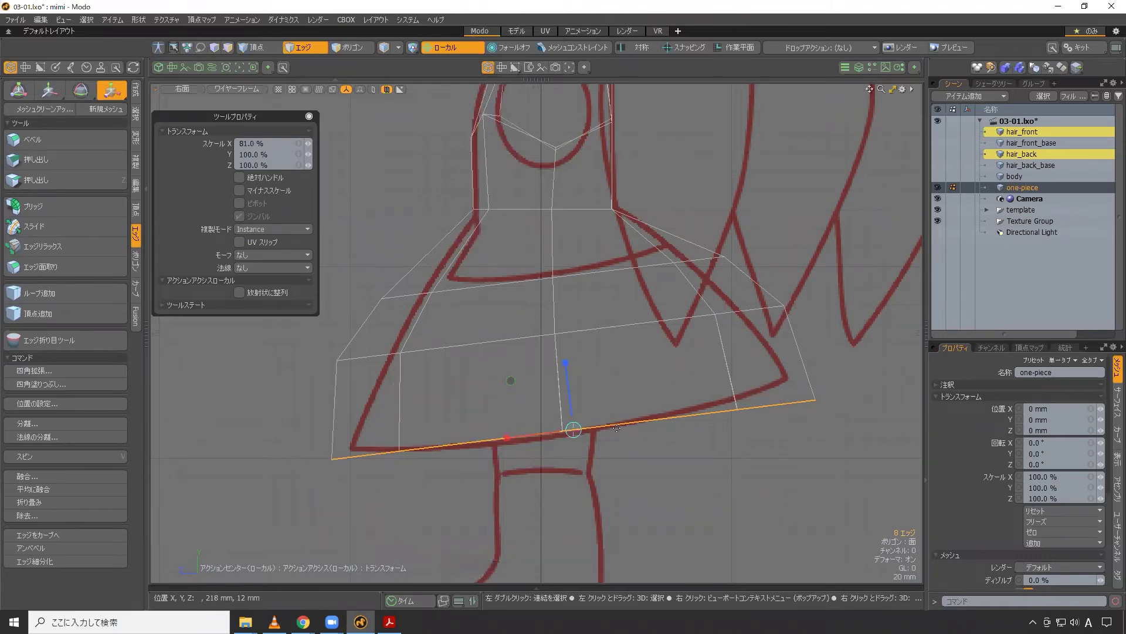
{"action": "key", "text": "e"}
{"action": "left_click_drag", "start_coordinate": [636, 400], "coordinate": [636, 398]}
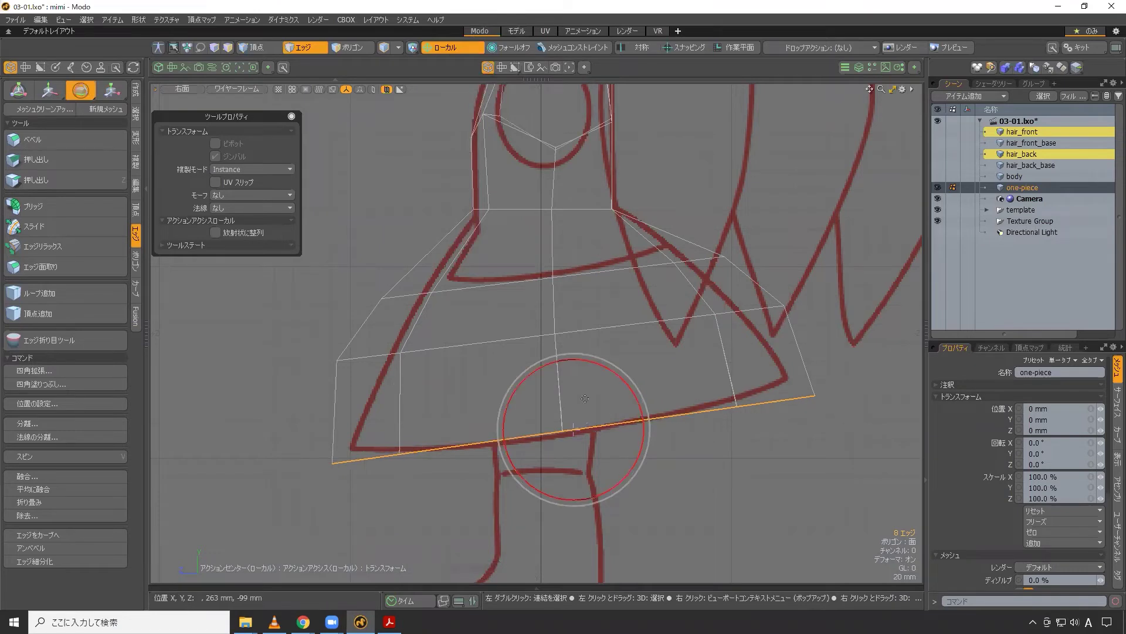
{"action": "key", "text": "space"}
- Narrow the skirt's middle edge loop horizontally and raise it a few millimetres
{"action": "double_click", "coordinate": [502, 337]}
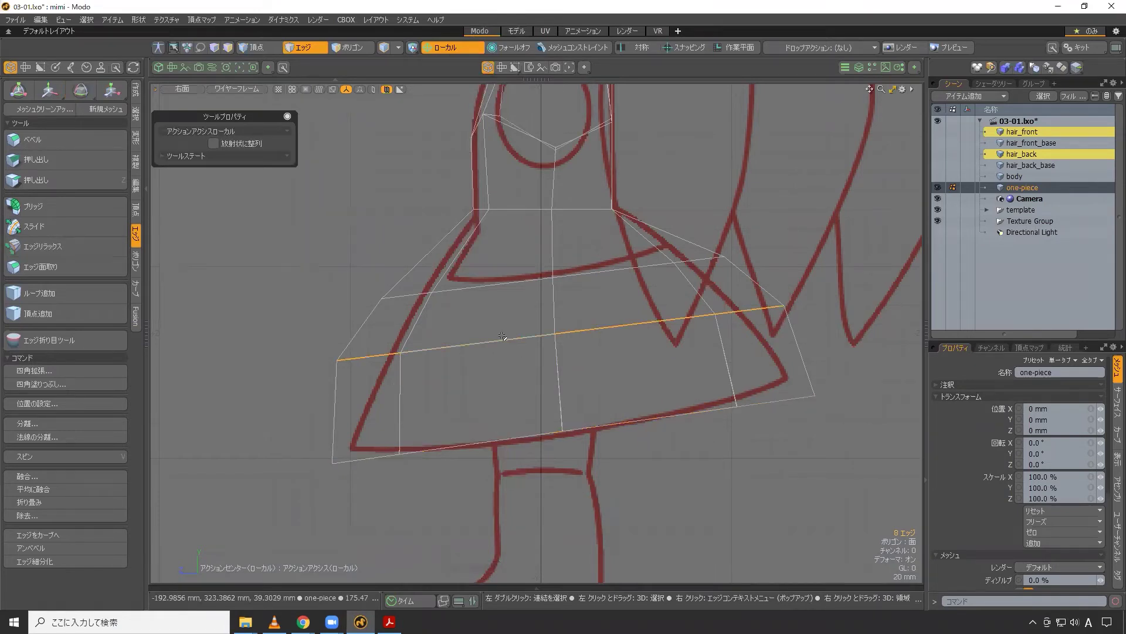
{"action": "key", "text": "r"}
{"action": "left_click_drag", "start_coordinate": [491, 339], "coordinate": [464, 340]}
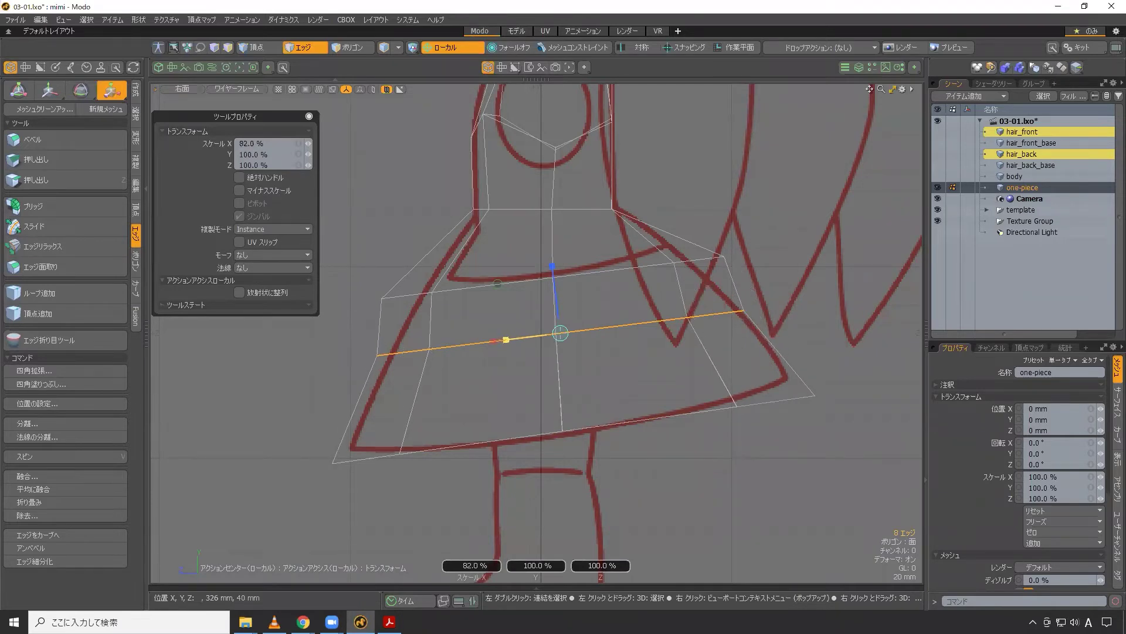
{"action": "key", "text": "w"}
{"action": "left_click_drag", "start_coordinate": [616, 327], "coordinate": [625, 323]}
{"action": "key", "text": "space"}
- Narrow the skirt's top edge loop in Y, then preview the mesh as subdivision
{"action": "left_click", "coordinate": [501, 283]}
{"action": "double_click", "coordinate": [501, 284]}
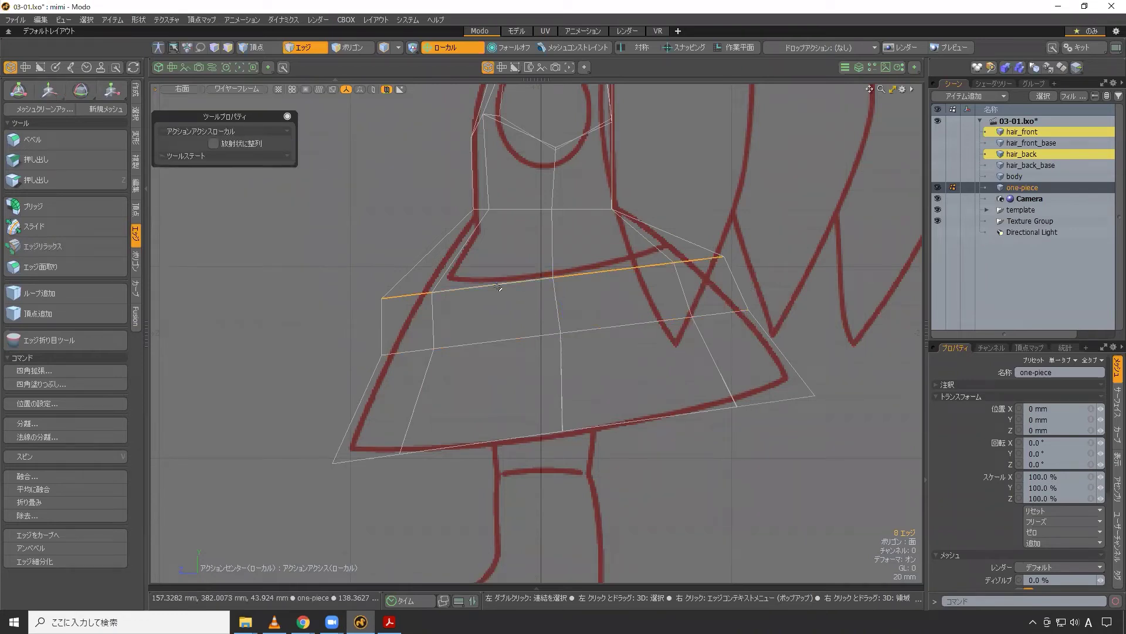
{"action": "key", "text": "r"}
{"action": "left_click_drag", "start_coordinate": [620, 273], "coordinate": [606, 278]}
{"action": "key", "text": "q"}
{"action": "left_click", "coordinate": [575, 307]}
{"action": "key", "text": "Tab"}
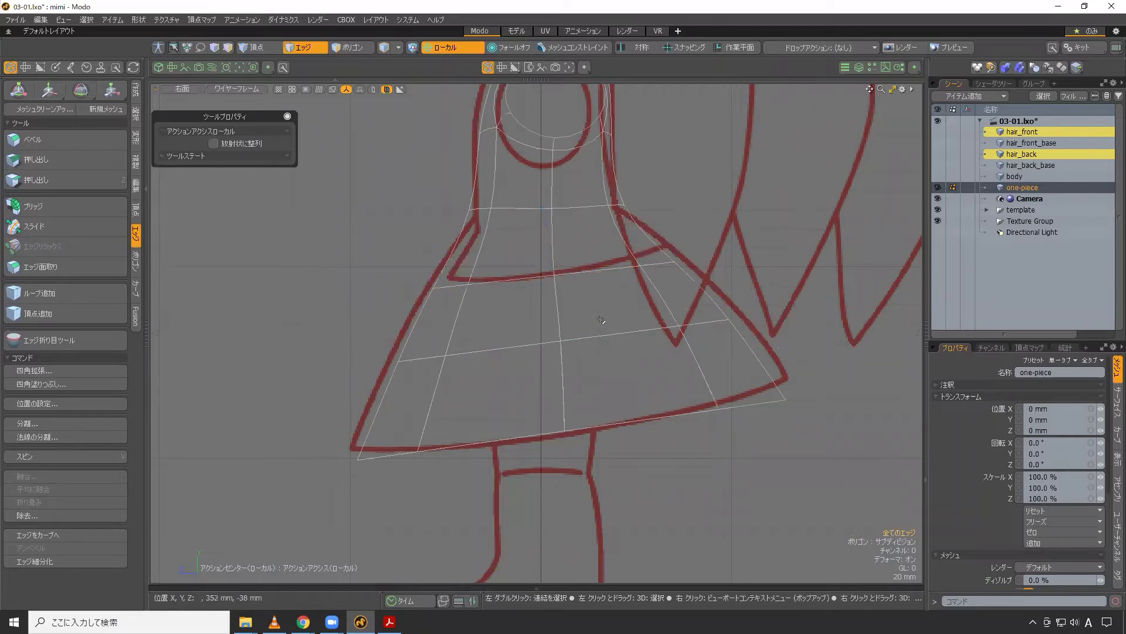
- Widen the skirt's bottom loop to 106% and the middle and upper loops slightly, without subdivision
{"action": "double_click", "coordinate": [473, 437]}
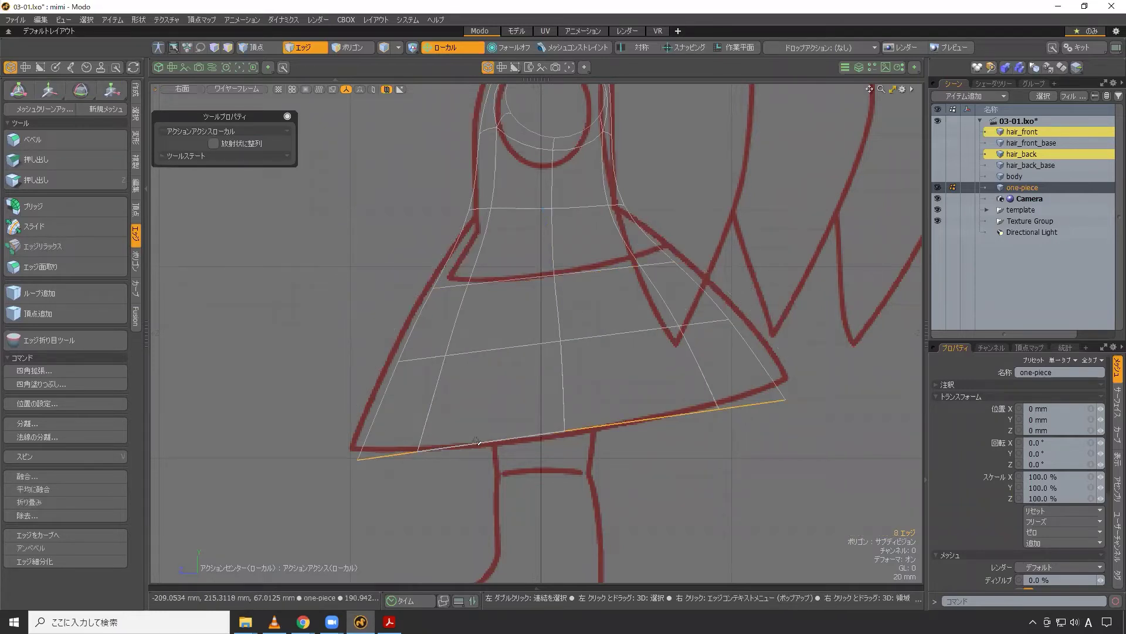
{"action": "key", "text": "y"}
{"action": "left_click_drag", "start_coordinate": [640, 420], "coordinate": [653, 419]}
{"action": "key", "text": "space"}
{"action": "double_click", "coordinate": [610, 335]}
{"action": "key", "text": "y"}
{"action": "left_click_drag", "start_coordinate": [628, 327], "coordinate": [643, 325]}
{"action": "key", "text": "space"}
{"action": "double_click", "coordinate": [585, 274]}
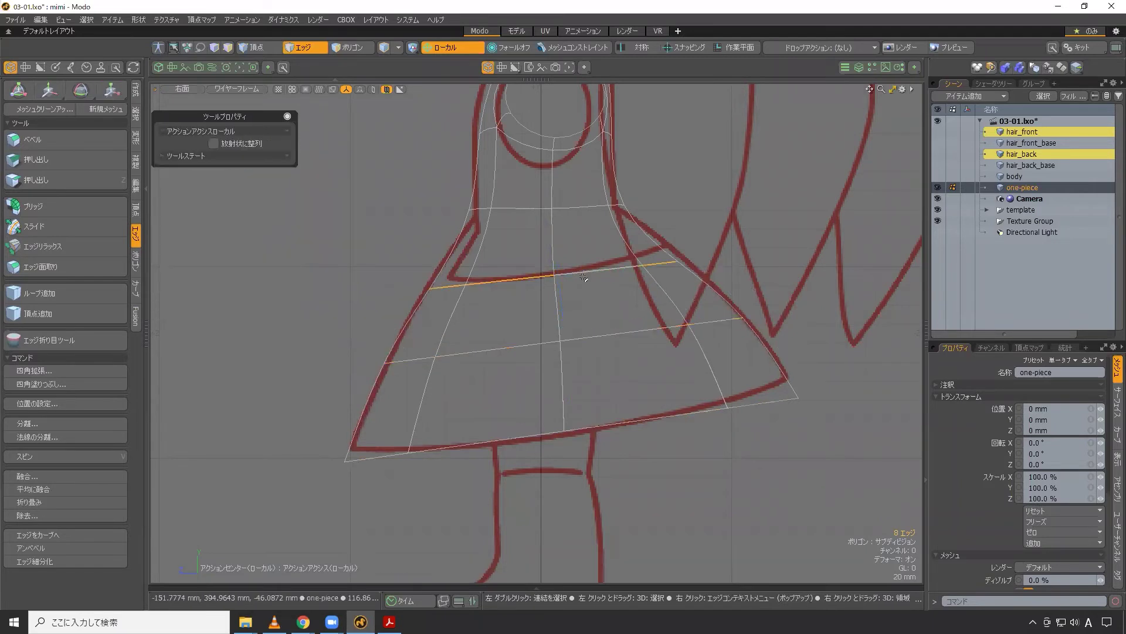
{"action": "key", "text": "y"}
{"action": "left_click_drag", "start_coordinate": [623, 270], "coordinate": [627, 270]}
{"action": "key", "text": "space"}
{"action": "left_click", "coordinate": [611, 309]}
{"action": "key", "text": "Tab"}
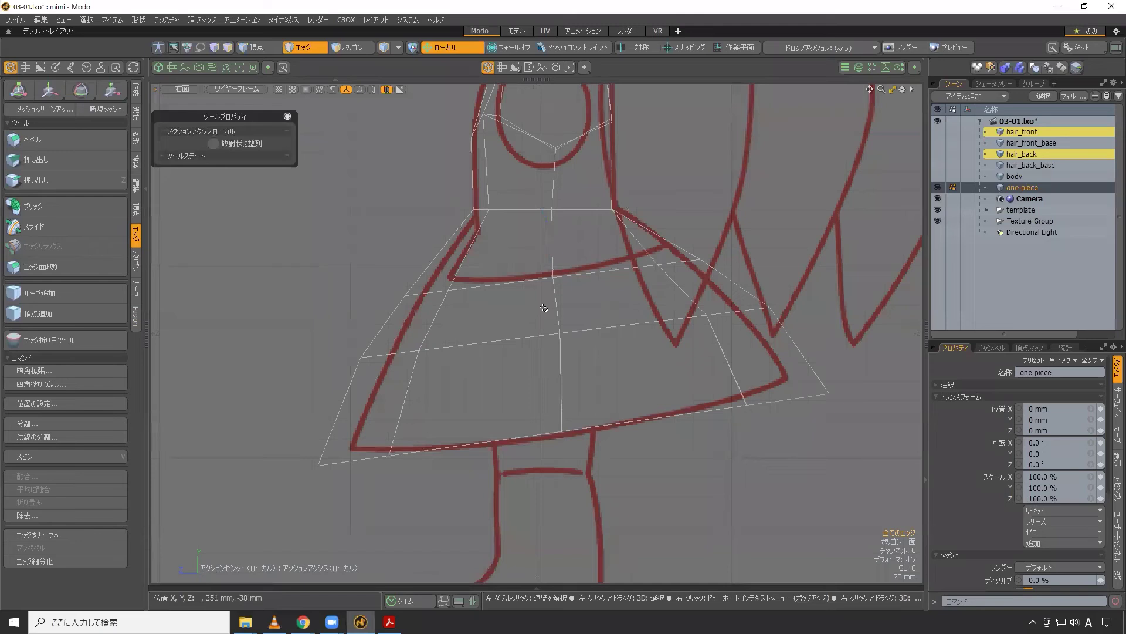
- Shift the centre-front skirt vertices slightly to the left
{"action": "key", "text": "1"}
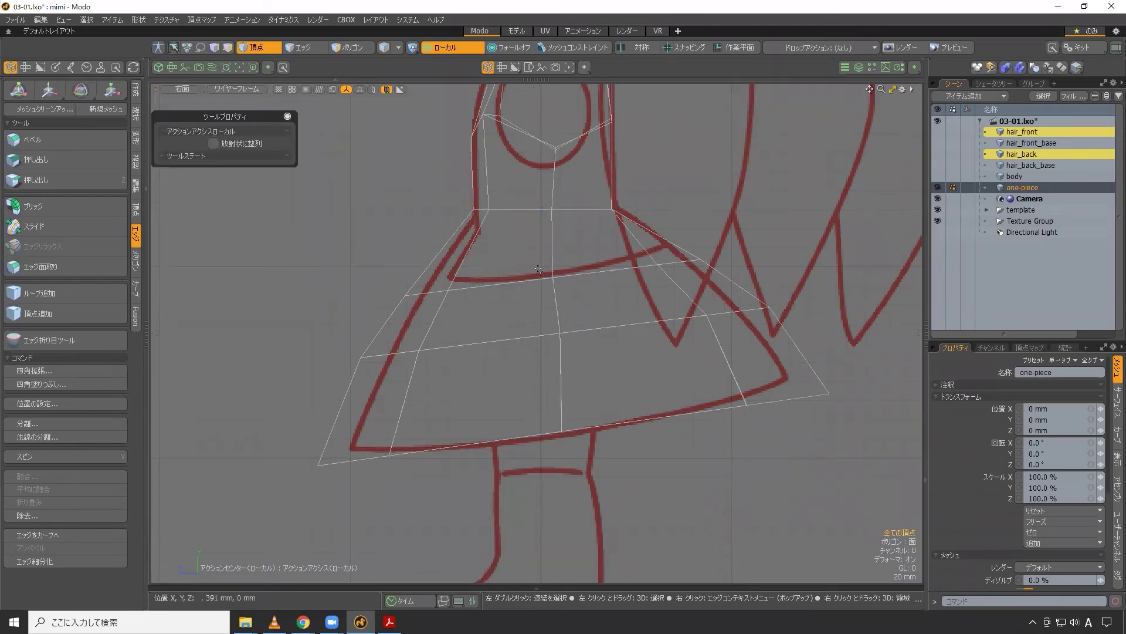
{"action": "left_click", "coordinate": [526, 292]}
{"action": "left_click", "coordinate": [527, 351]}
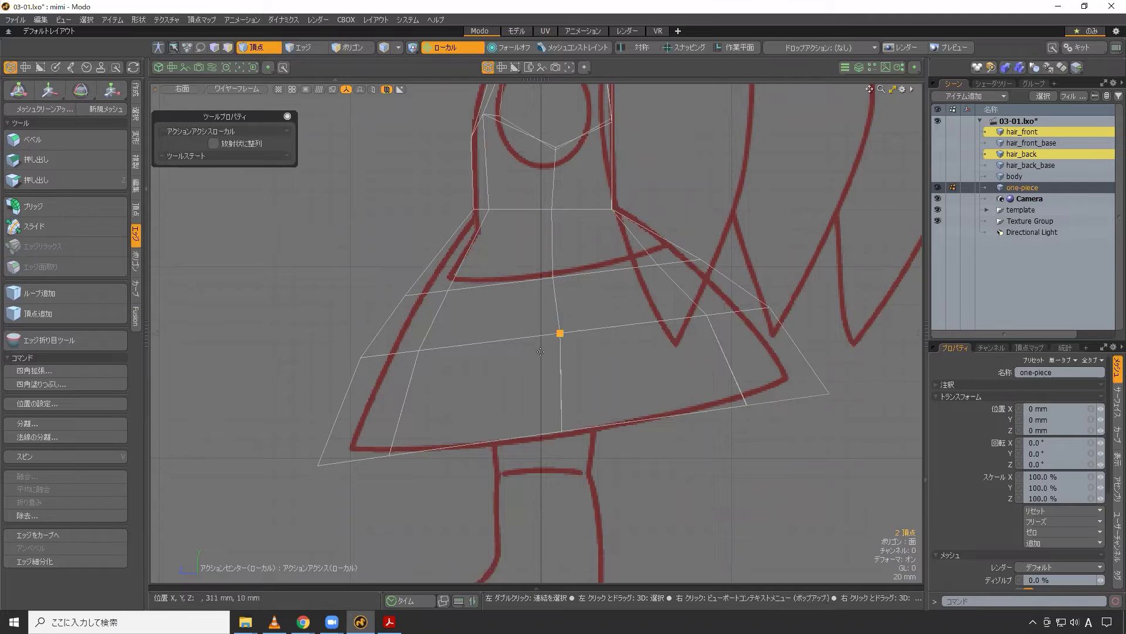
{"action": "key", "text": "w"}
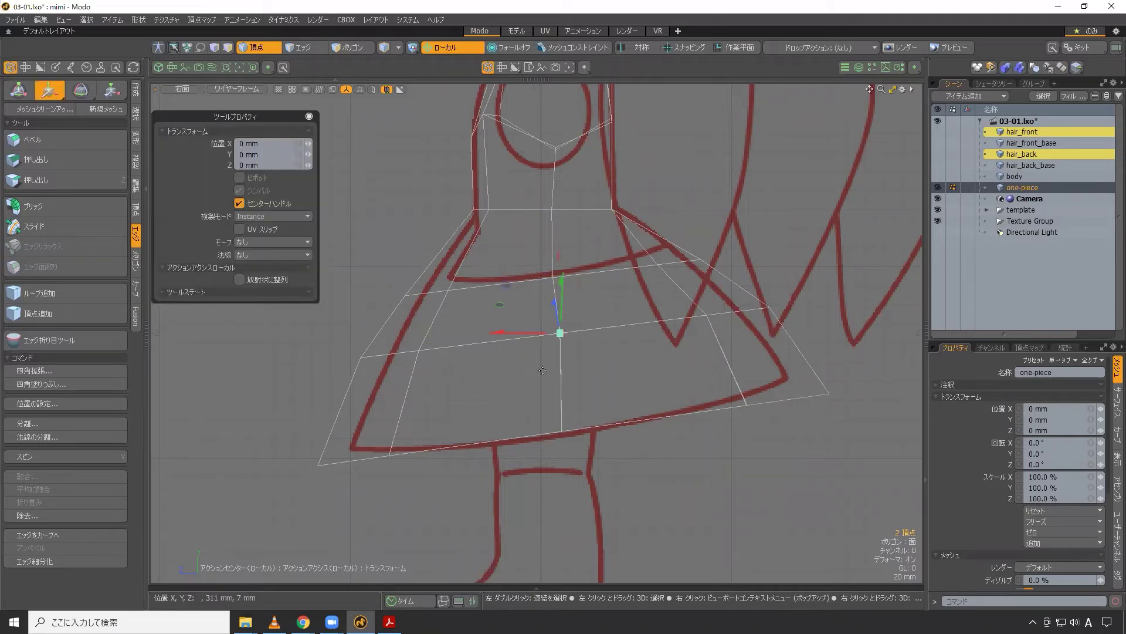
{"action": "left_click_drag", "start_coordinate": [501, 309], "coordinate": [498, 311]}
{"action": "key", "text": "ctrl+z"}
{"action": "key", "text": "space"}
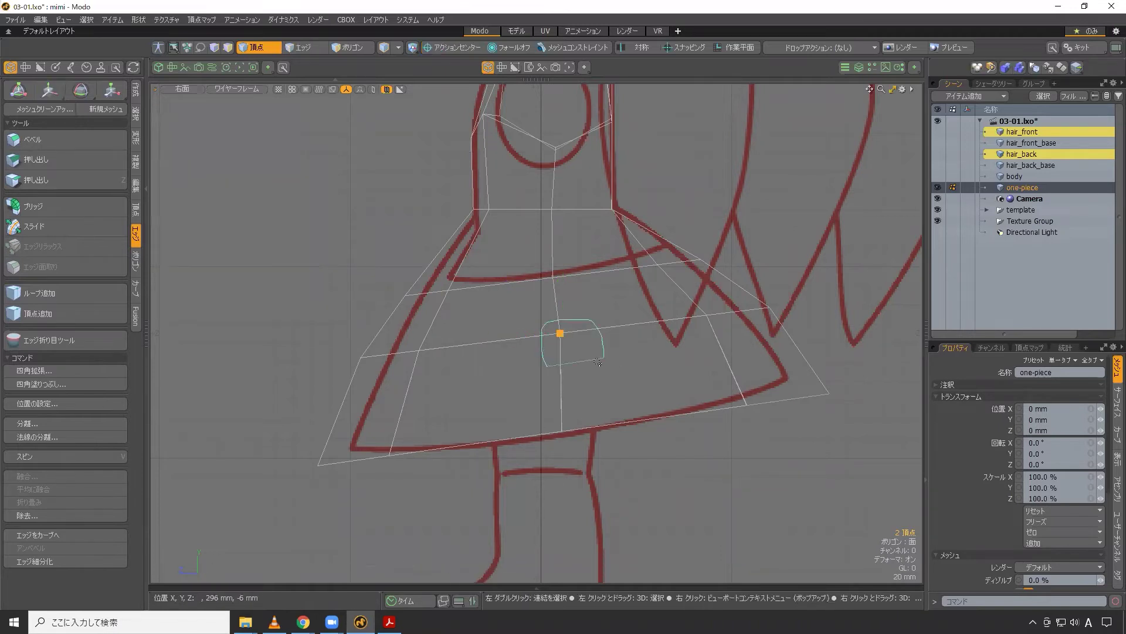
{"action": "key", "text": "w"}
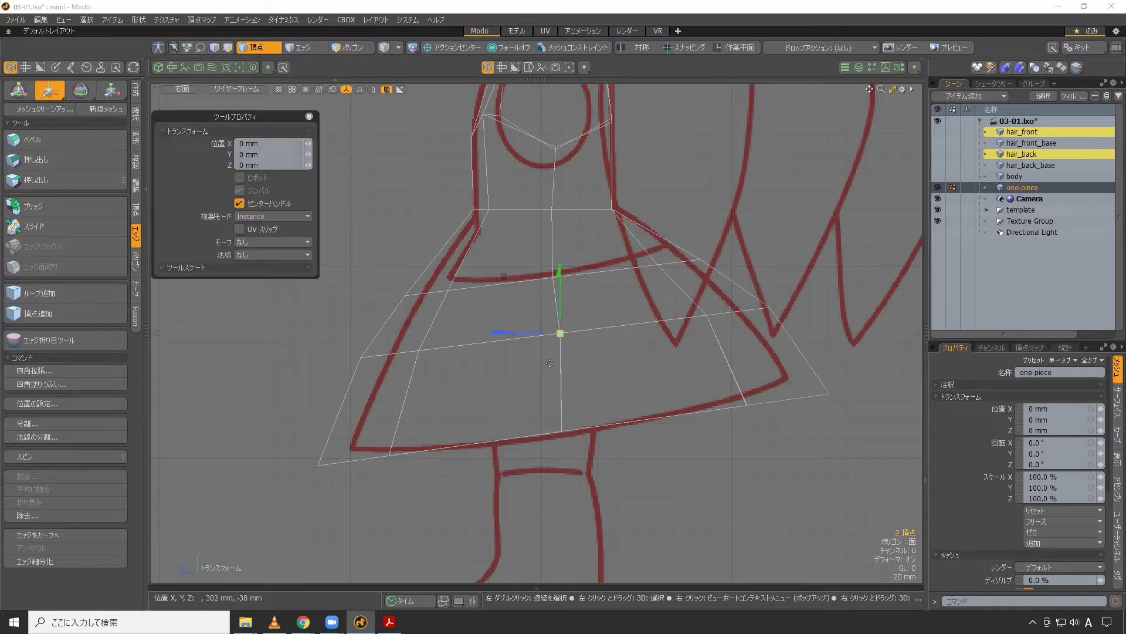
{"action": "left_click_drag", "start_coordinate": [500, 283], "coordinate": [493, 282]}
{"action": "key", "text": "space"}
{"action": "left_click", "coordinate": [605, 316]}
- View the subdivided dress solid-shaded in Perspective and orbit around it
{"action": "key", "text": "Tab"}
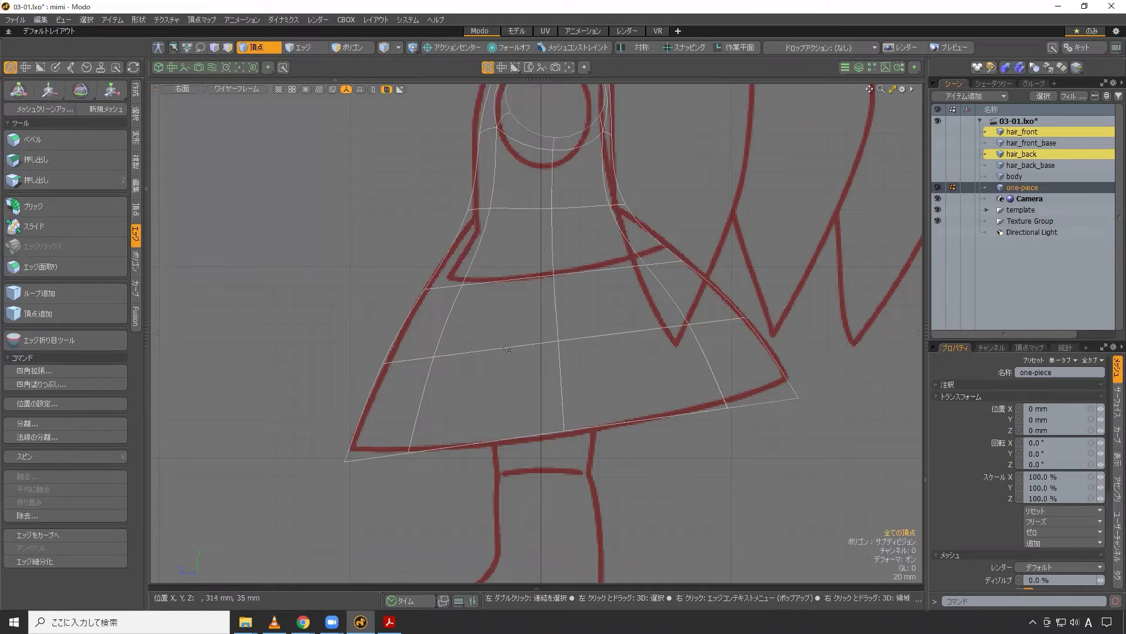
{"action": "key", "text": "ctrl+space"}
{"action": "left_click", "coordinate": [534, 326]}
{"action": "key", "text": "ctrl+2"}
{"action": "left_click", "coordinate": [536, 372]}
{"action": "mouse_move", "coordinate": [535, 336]}
{"action": "left_mouse_down", "text": "alt"}
{"action": "mouse_move", "coordinate": [634, 347]}
{"action": "mouse_move", "coordinate": [514, 332]}
{"action": "mouse_move", "coordinate": [692, 382]}
{"action": "mouse_move", "coordinate": [784, 375]}
{"action": "mouse_move", "coordinate": [411, 358]}
{"action": "mouse_move", "coordinate": [684, 347]}
{"action": "mouse_move", "coordinate": [651, 317]}
{"action": "mouse_move", "coordinate": [468, 377]}
{"action": "mouse_move", "coordinate": [480, 345]}
{"action": "mouse_move", "coordinate": [502, 339]}
{"action": "left_mouse_up", "text": "alt"}
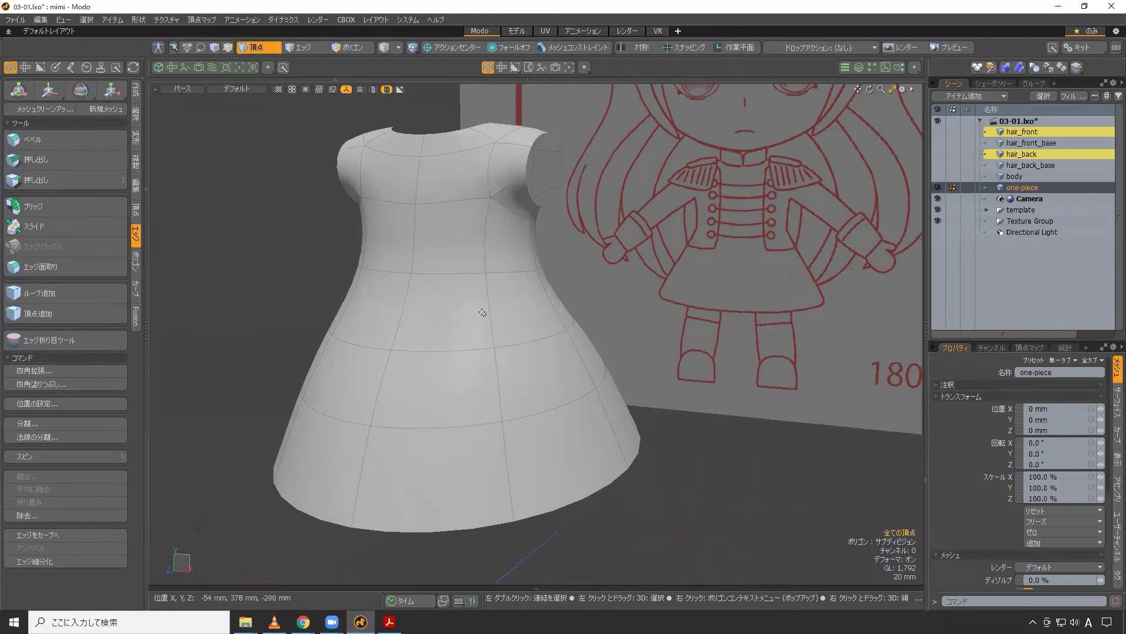
- Turn off subdivision and select the waist edge loop in edge mode, orbiting to check it
{"action": "key", "text": "Tab"}
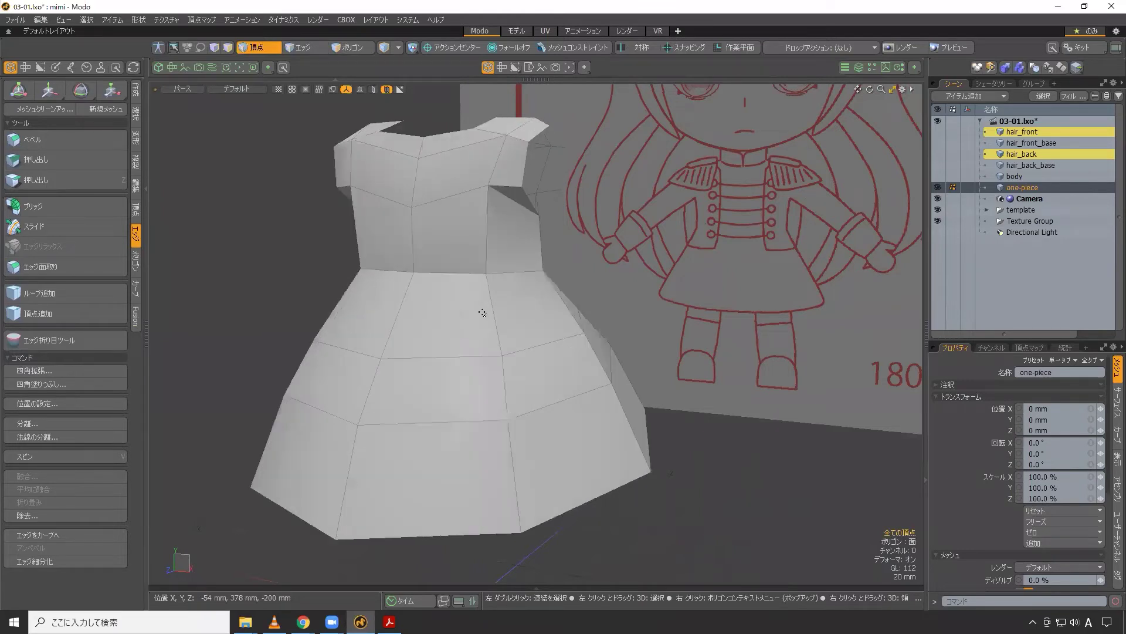
{"action": "left_click_drag", "start_coordinate": [502, 299], "coordinate": [538, 313], "text": "alt"}
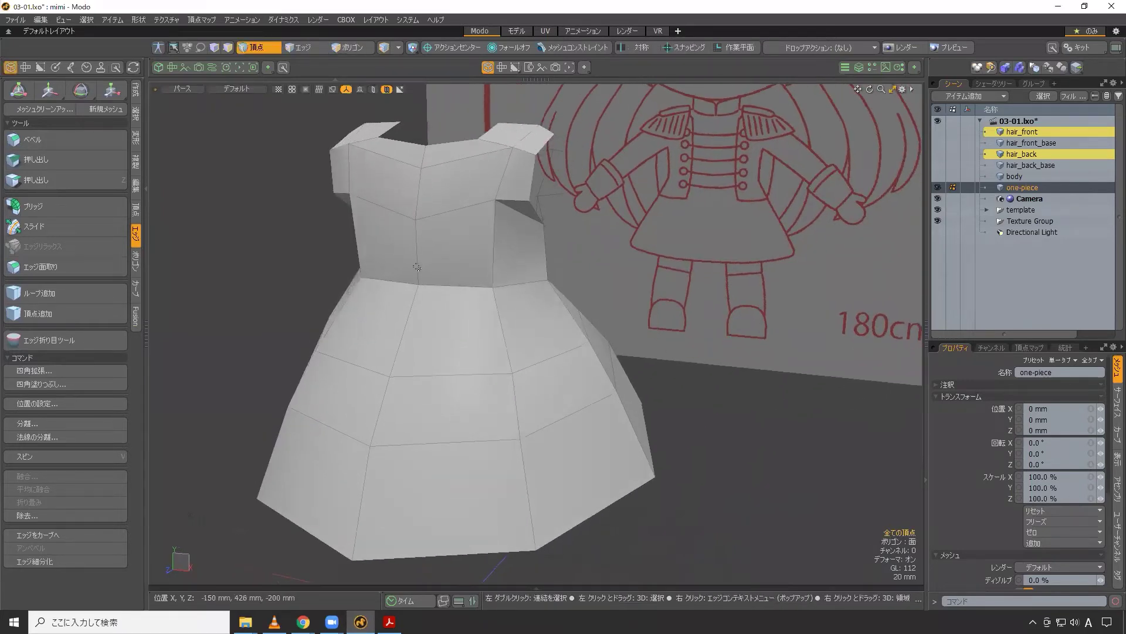
{"action": "key", "text": "2"}
{"action": "double_click", "coordinate": [458, 287]}
{"action": "left_click_drag", "start_coordinate": [458, 287], "coordinate": [536, 311], "text": "alt"}
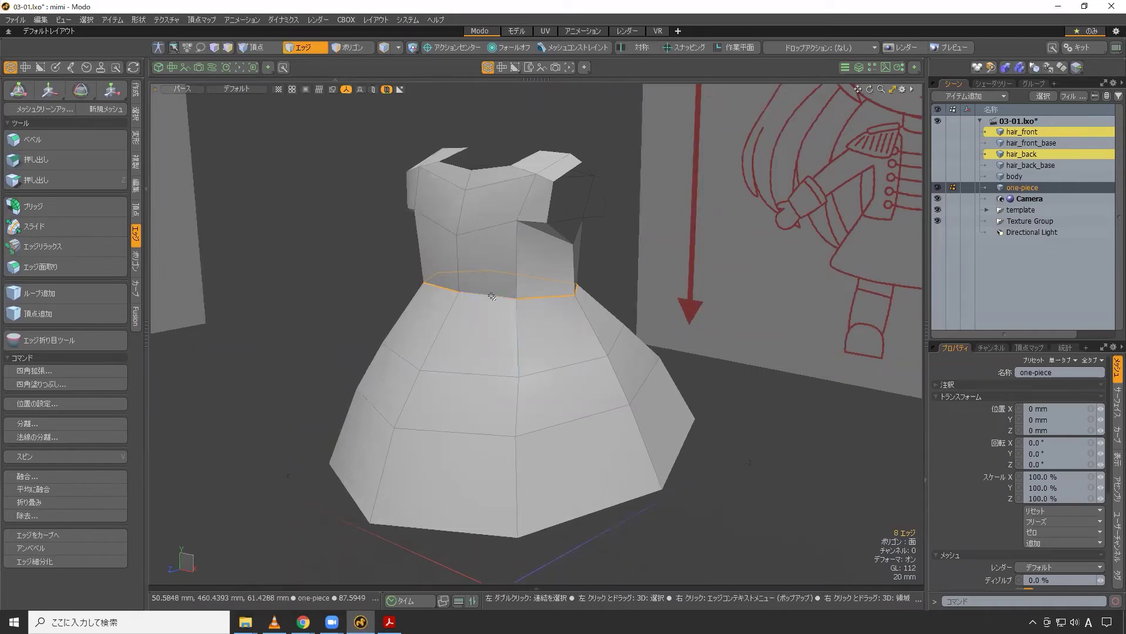
- Bevel the waist edge loop, adjusting the Miter Offset to 9.5 mm
{"action": "key", "text": "b"}
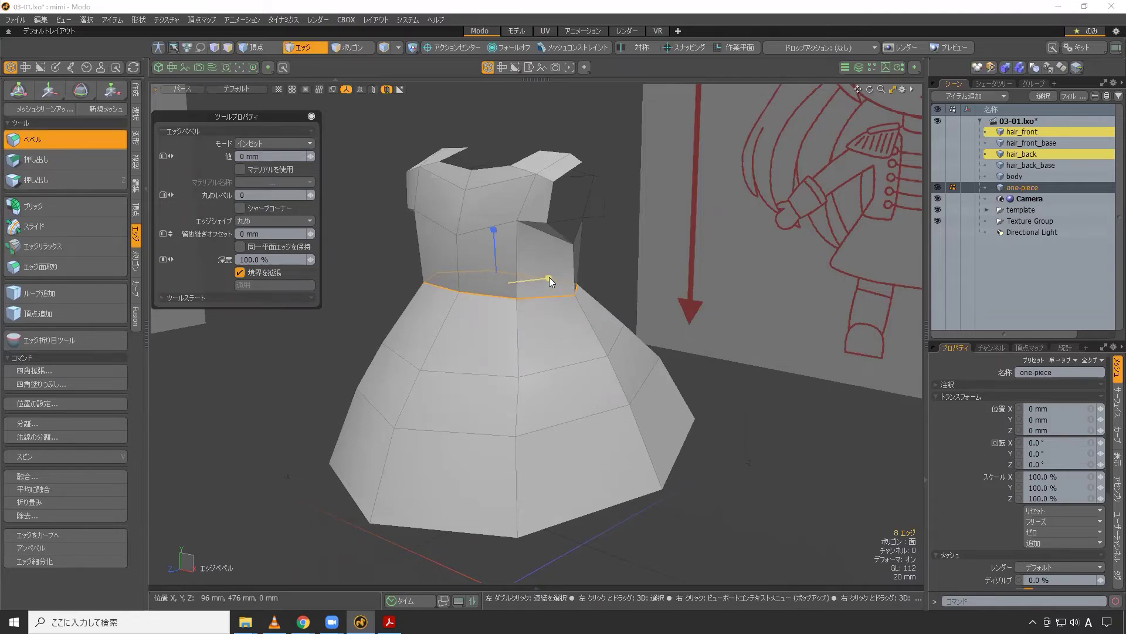
{"action": "left_click_drag", "start_coordinate": [549, 277], "coordinate": [551, 278]}
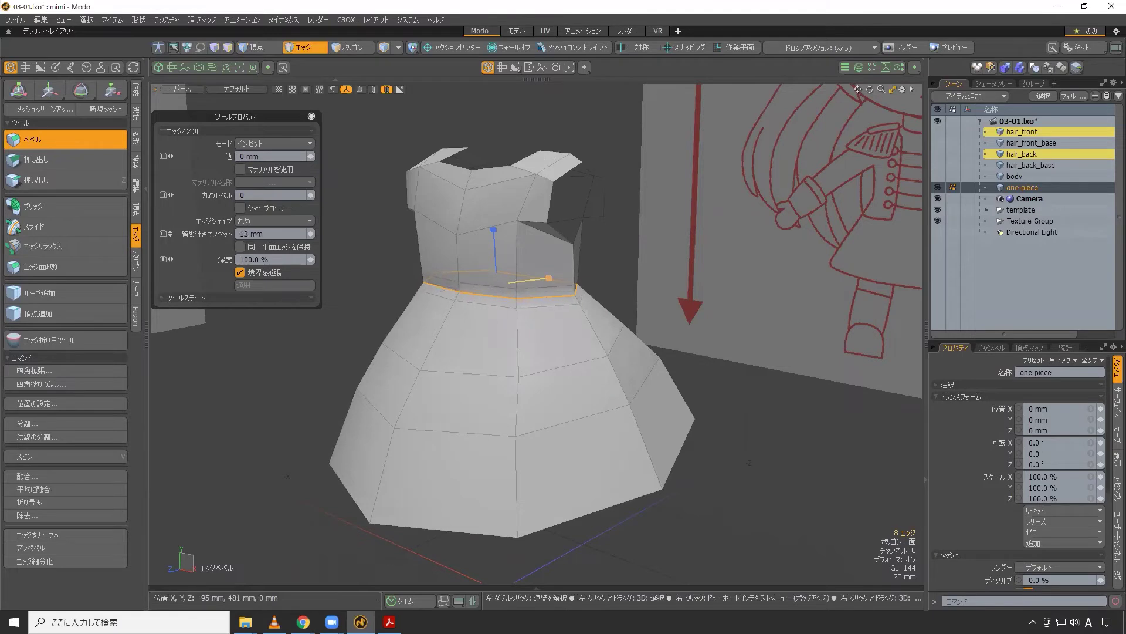
{"action": "key", "text": "ctrl"}
{"action": "key", "text": "ctrl"}
{"action": "left_click_drag", "start_coordinate": [549, 278], "coordinate": [563, 292]}
{"action": "scroll", "coordinate": [563, 291], "scroll_direction": "up", "scroll_amount": 5}
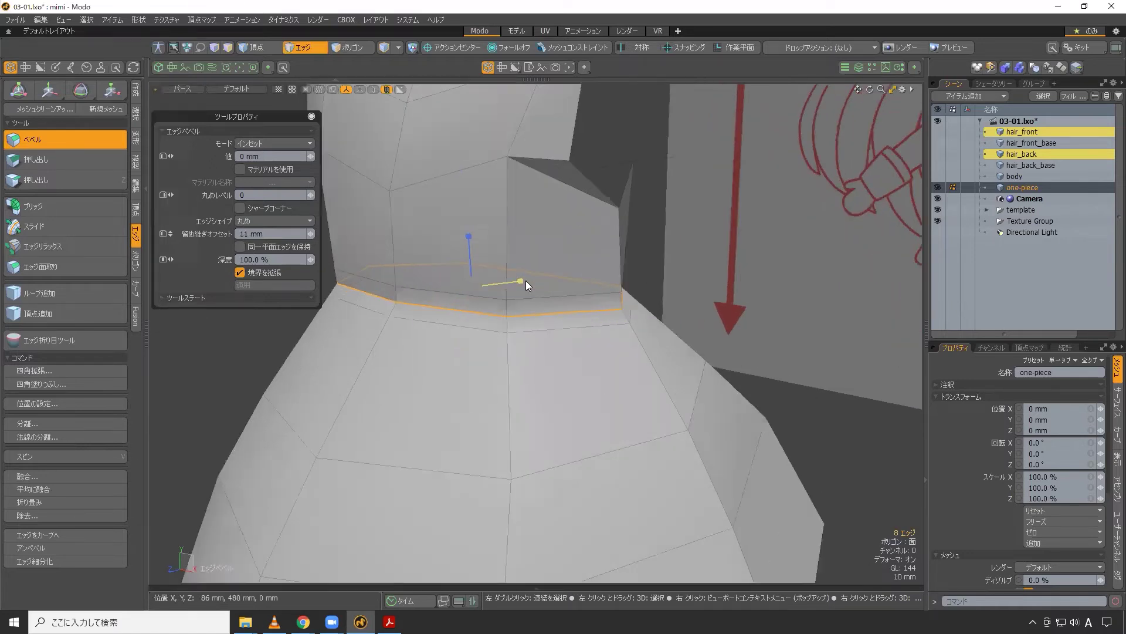
{"action": "left_click_drag", "start_coordinate": [500, 283], "coordinate": [498, 282]}
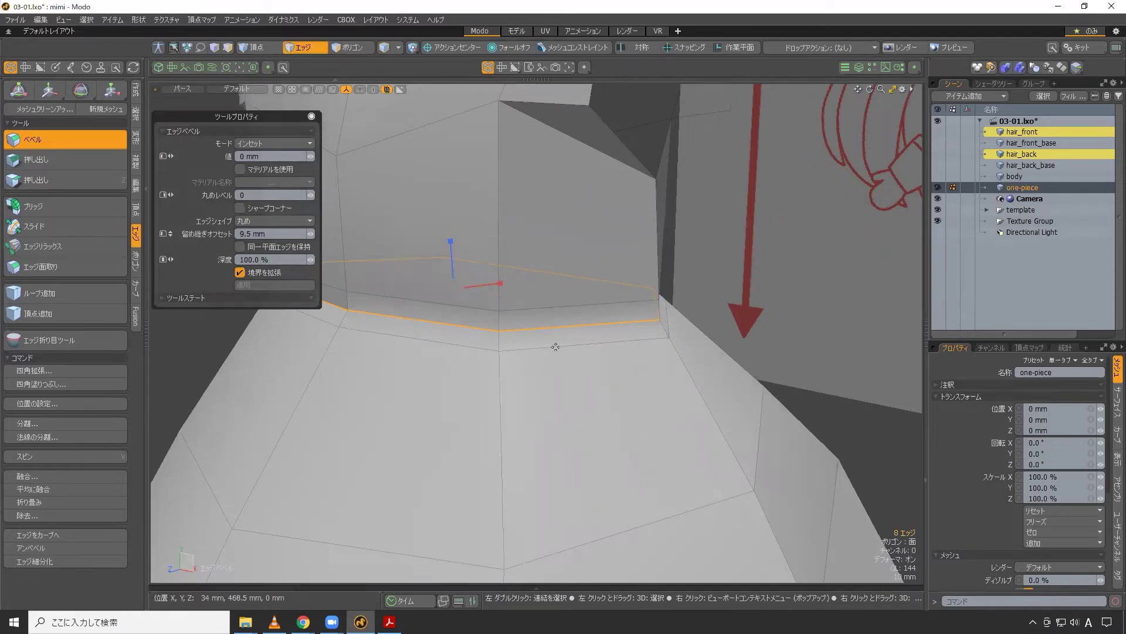
{"action": "scroll", "coordinate": [556, 346], "scroll_direction": "down", "scroll_amount": 4}
{"action": "key", "text": "space"}
- Clear the selection and view the dress as a smooth subdivision surface
{"action": "left_click", "coordinate": [632, 294]}
{"action": "key", "text": "Tab"}
{"action": "mouse_move", "coordinate": [550, 337]}
{"action": "left_mouse_down", "text": "alt"}
{"action": "mouse_move", "coordinate": [511, 332]}
{"action": "mouse_move", "coordinate": [549, 336]}
{"action": "left_mouse_up", "text": "alt"}
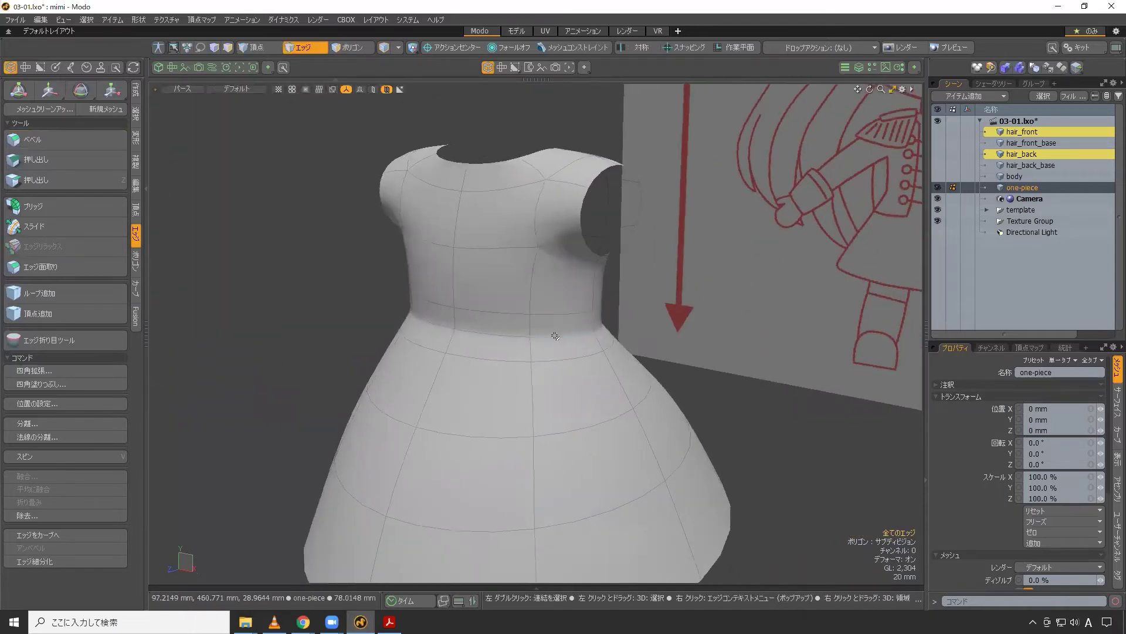
- Show the dress's low-poly cage and look at it straight from the Front
{"action": "scroll", "coordinate": [562, 324], "scroll_direction": "down", "scroll_amount": 4}
{"action": "left_click_drag", "start_coordinate": [562, 324], "coordinate": [684, 309], "text": "alt"}
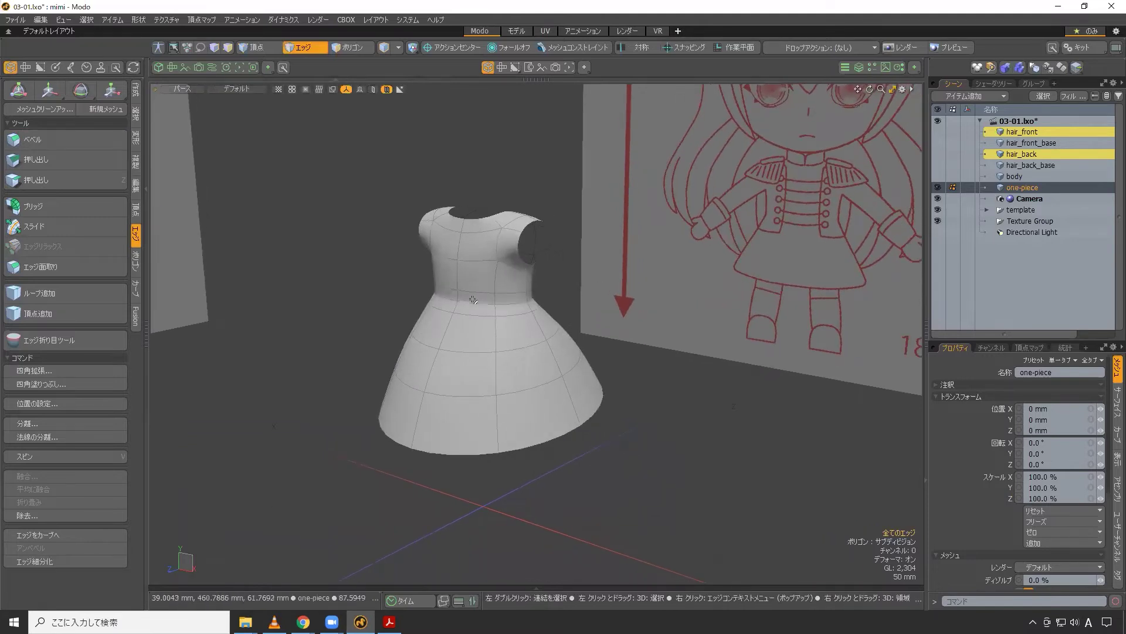
{"action": "left_click_drag", "start_coordinate": [470, 285], "coordinate": [508, 285], "text": "ctrl+alt"}
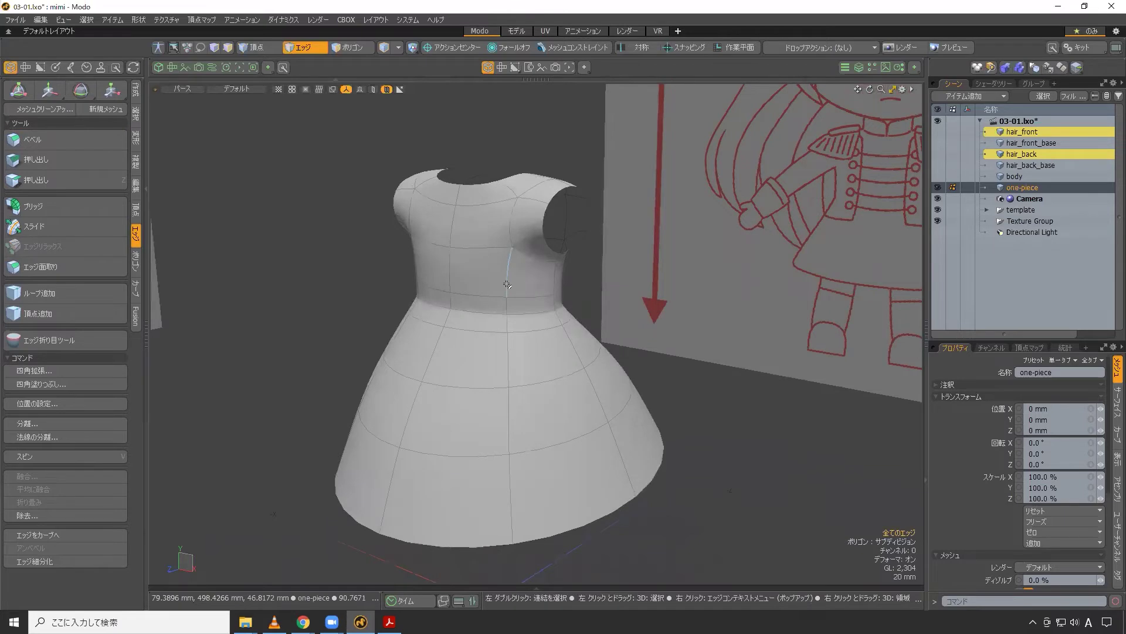
{"action": "key", "text": "Tab"}
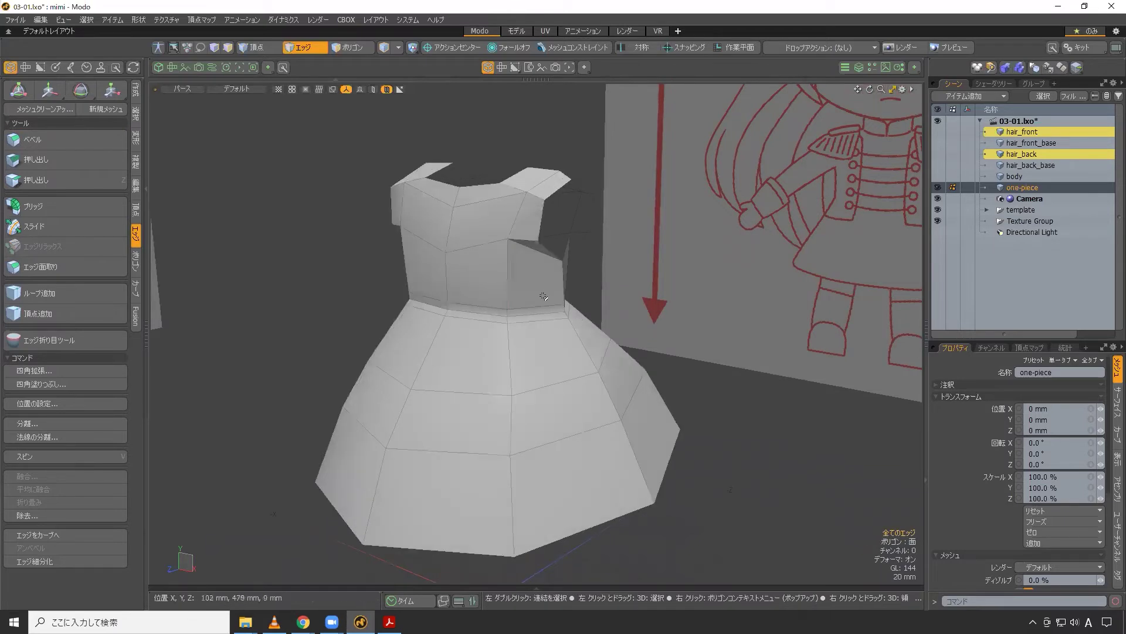
{"action": "key", "text": "grave"}
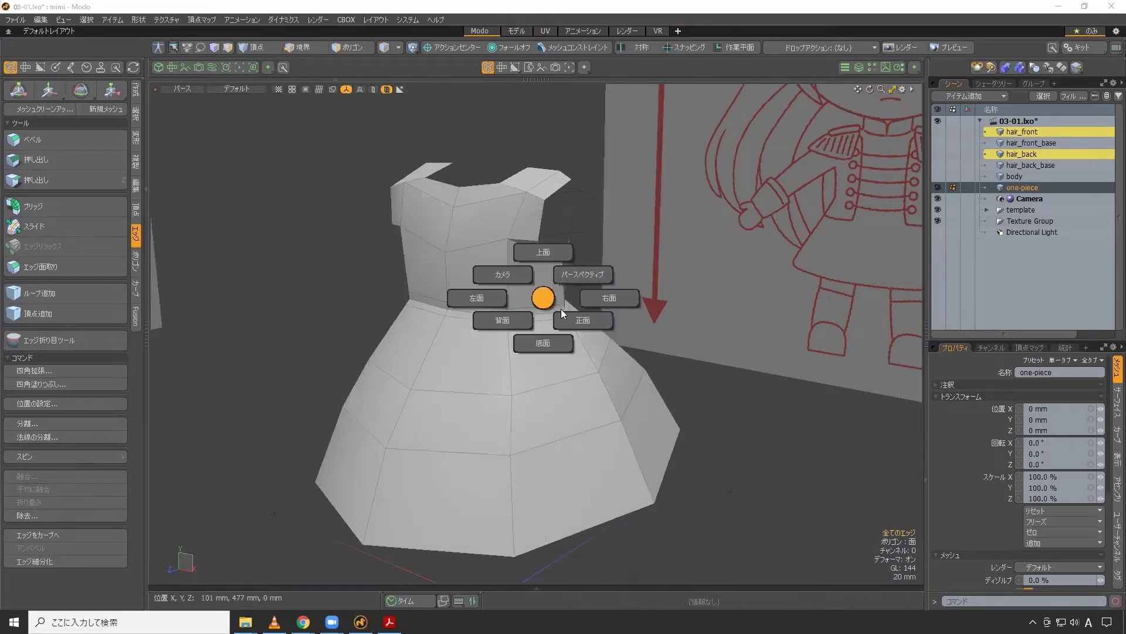
{"action": "left_click", "coordinate": [562, 321]}
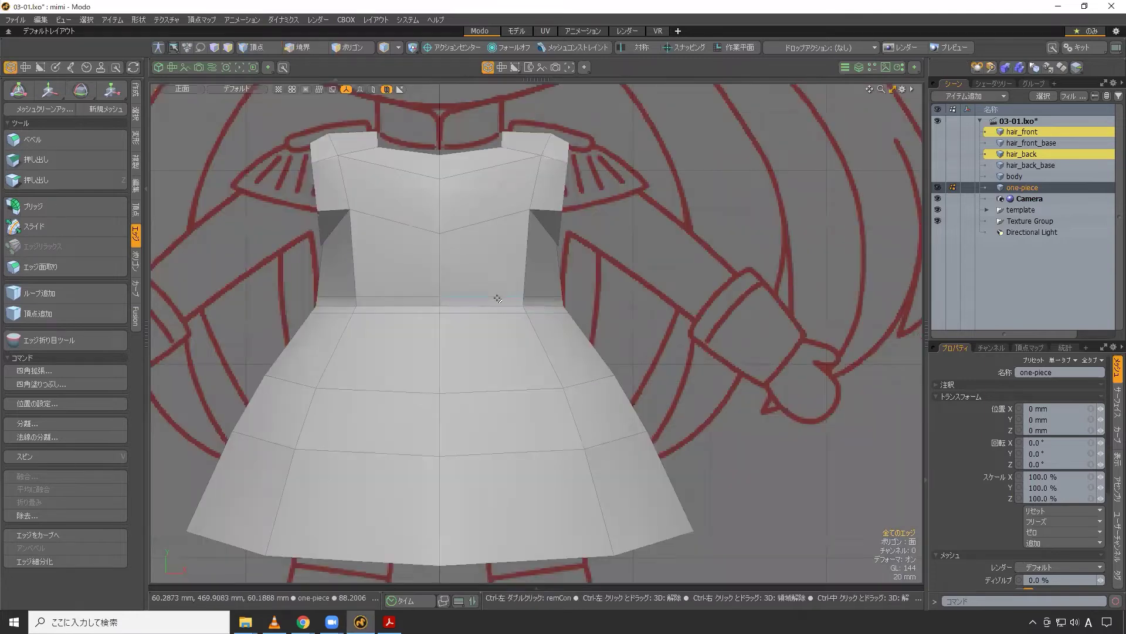
- Display the cage as wireframe over the reference drawing in edge mode, framing the skirt
{"action": "key", "text": "shift+grave"}
{"action": "left_click", "coordinate": [500, 252]}
{"action": "key", "text": "2"}
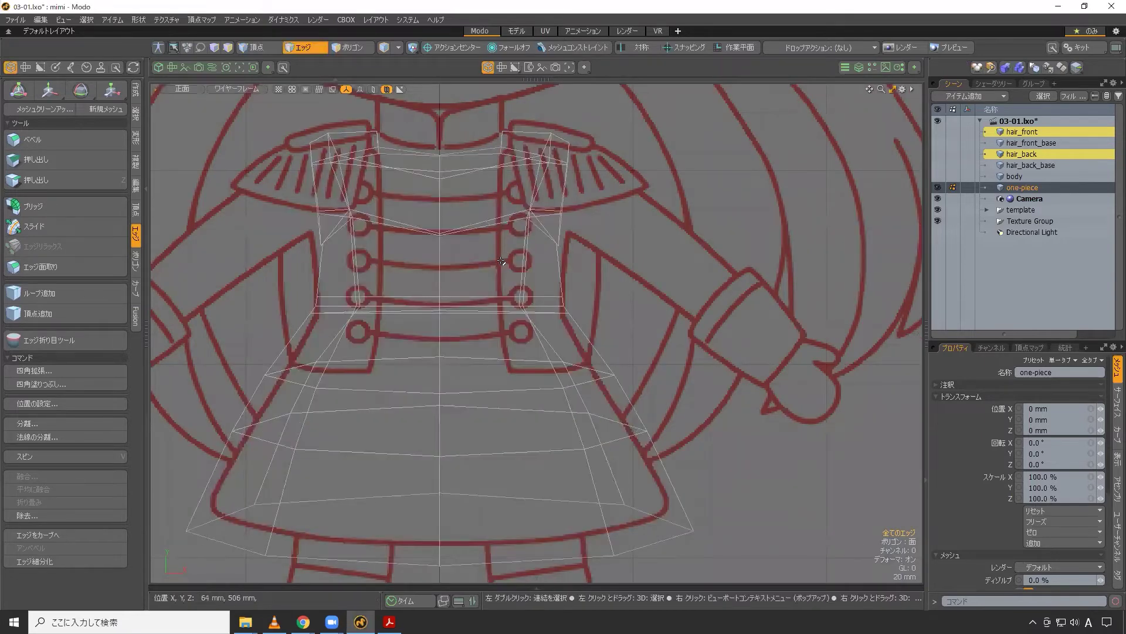
{"action": "scroll", "coordinate": [500, 264], "scroll_direction": "down", "scroll_amount": 3}
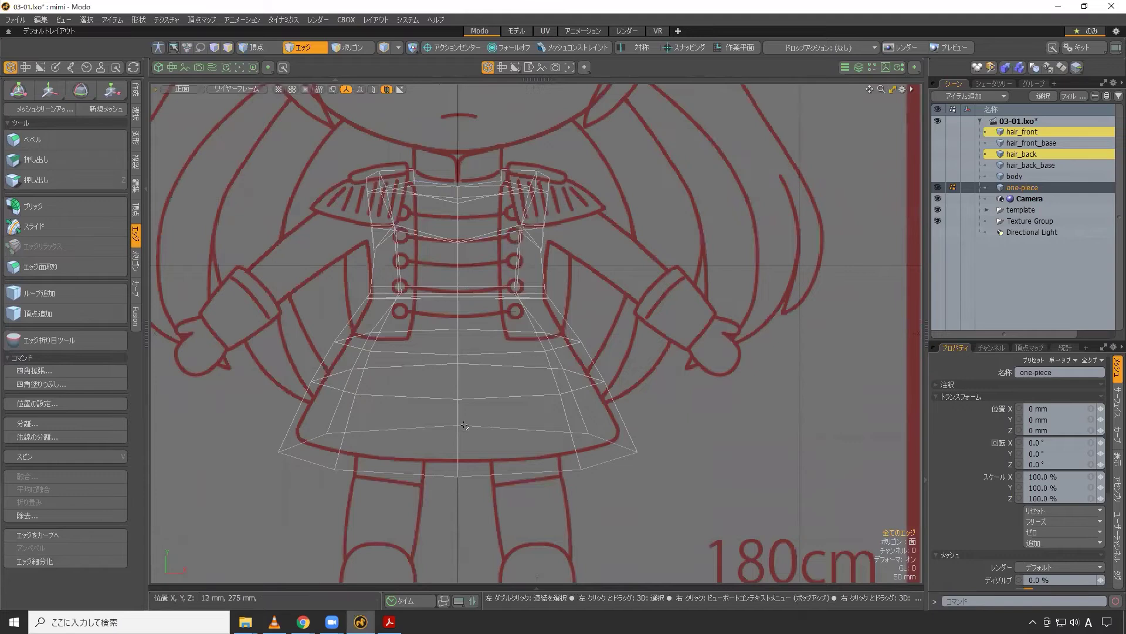
{"action": "key", "text": "ctrl+space"}
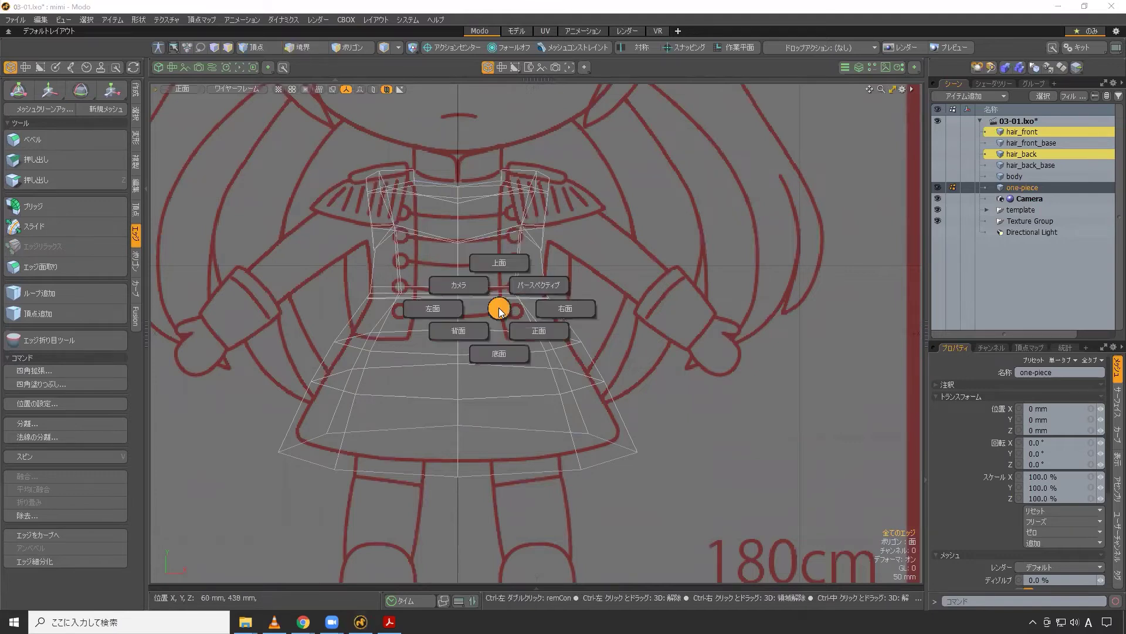
{"action": "left_click", "coordinate": [499, 307]}
{"action": "scroll", "coordinate": [499, 307], "scroll_direction": "up", "scroll_amount": 3}
{"action": "left_click_drag", "start_coordinate": [494, 505], "coordinate": [515, 338], "text": "alt+shift"}
{"action": "scroll", "coordinate": [476, 326], "scroll_direction": "up", "scroll_amount": 2}
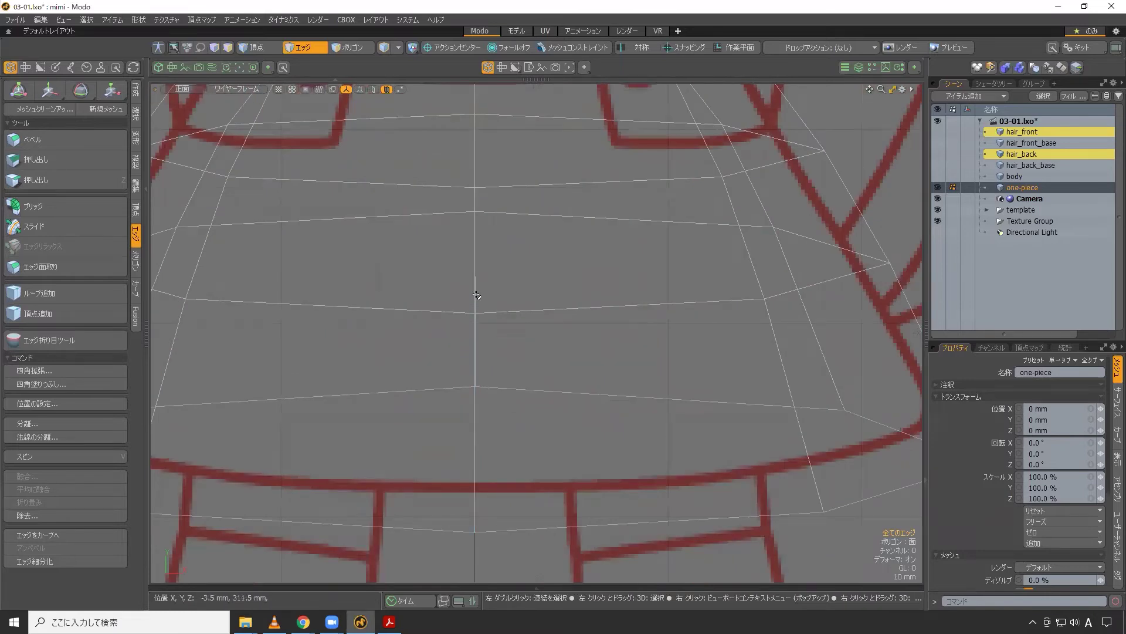
{"action": "scroll", "coordinate": [500, 328], "scroll_direction": "down", "scroll_amount": 2}
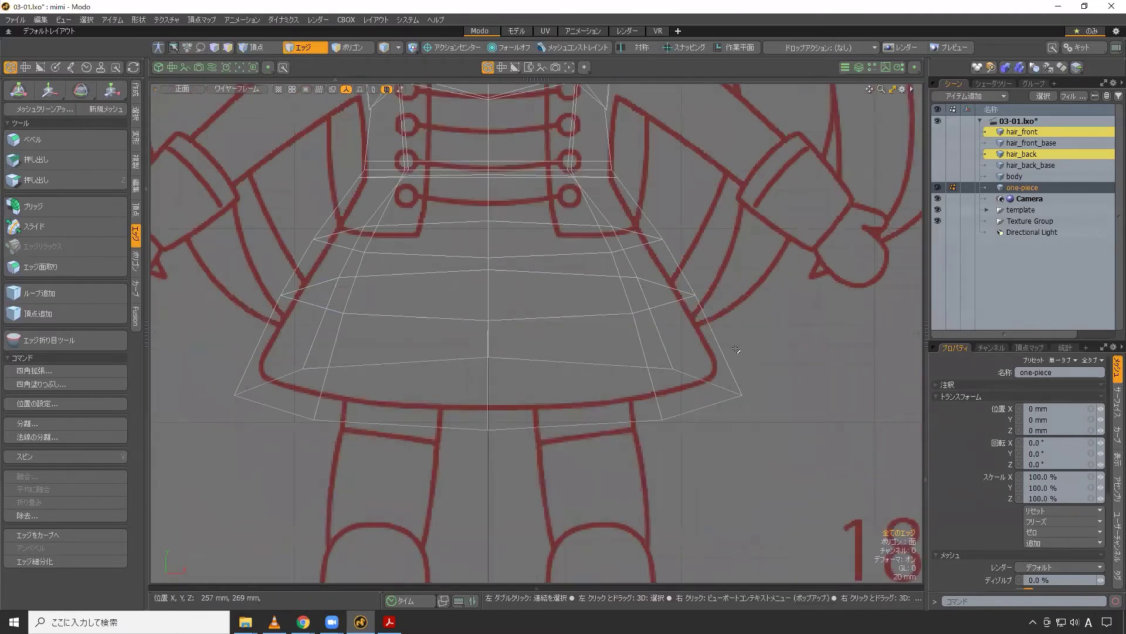
{"action": "scroll", "coordinate": [497, 321], "scroll_direction": "up", "scroll_amount": 2}
{"action": "scroll", "coordinate": [497, 320], "scroll_direction": "down", "scroll_amount": 1}
- In vertex mode, lasso all the vertices along the dress's centre line
{"action": "scroll", "coordinate": [512, 327], "scroll_direction": "down", "scroll_amount": 1}
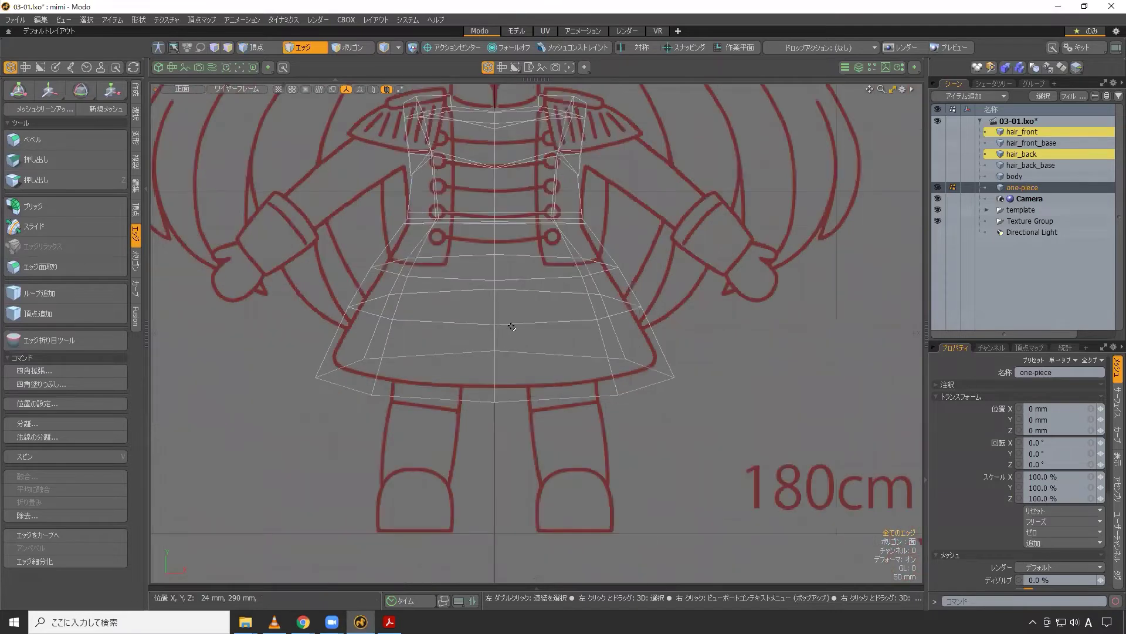
{"action": "left_click", "coordinate": [265, 48]}
{"action": "middle_click_drag", "start_coordinate": [480, 95], "coordinate": [486, 135]}
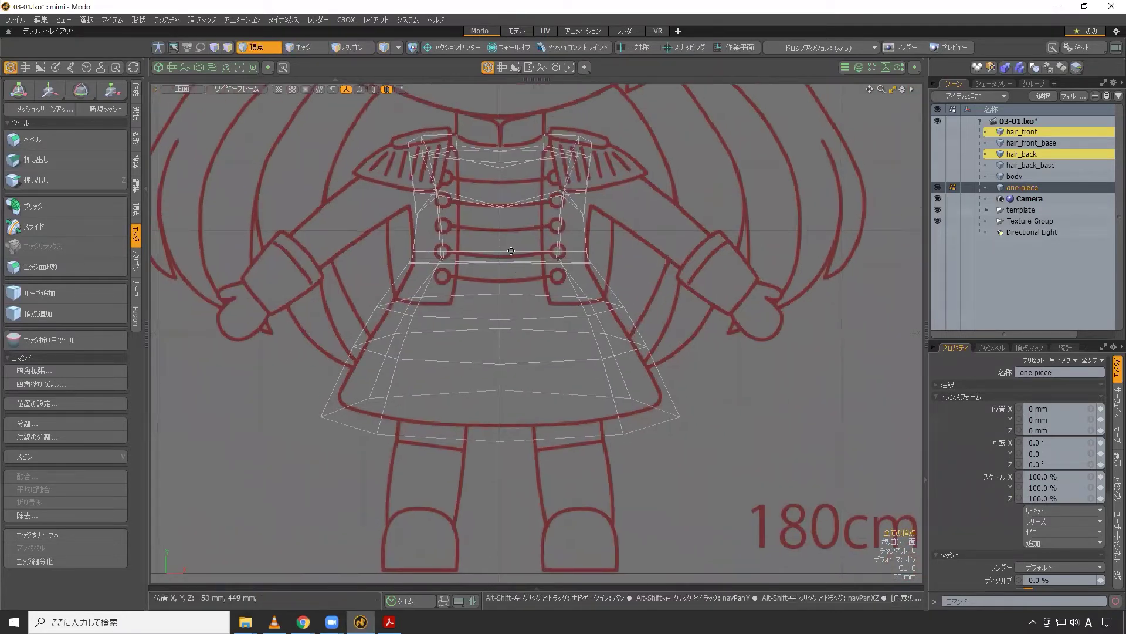
{"action": "right_click", "coordinate": [486, 134]}
{"action": "left_click", "coordinate": [488, 125]}
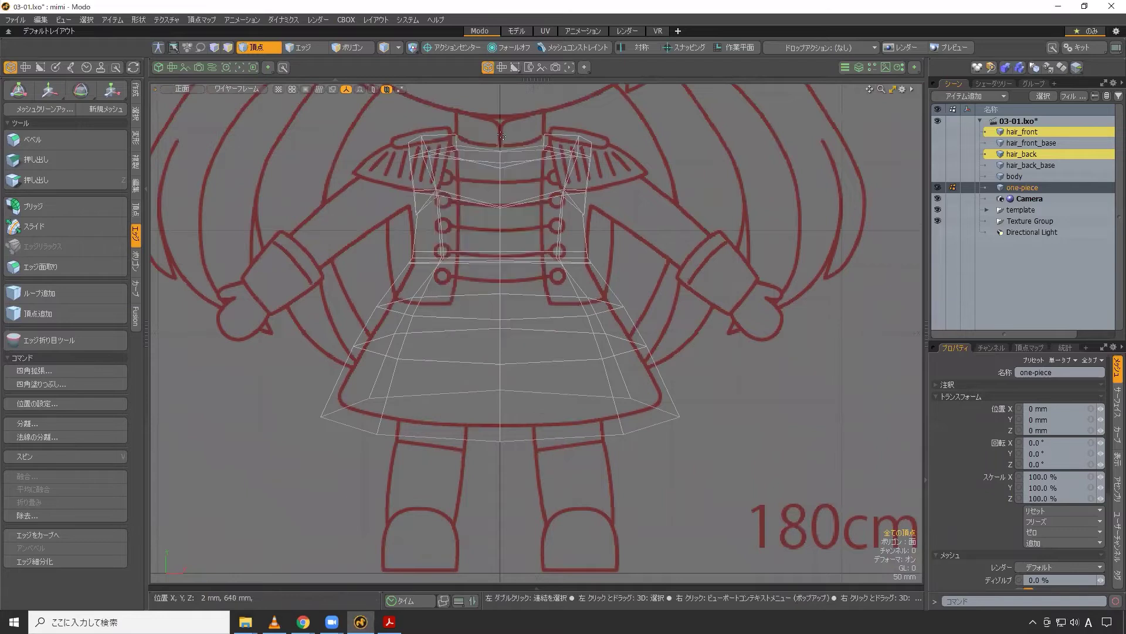
{"action": "mouse_move", "coordinate": [515, 288]}
{"action": "right_mouse_down"}
{"action": "mouse_move", "coordinate": [509, 464]}
{"action": "mouse_move", "coordinate": [500, 143]}
{"action": "right_mouse_up"}
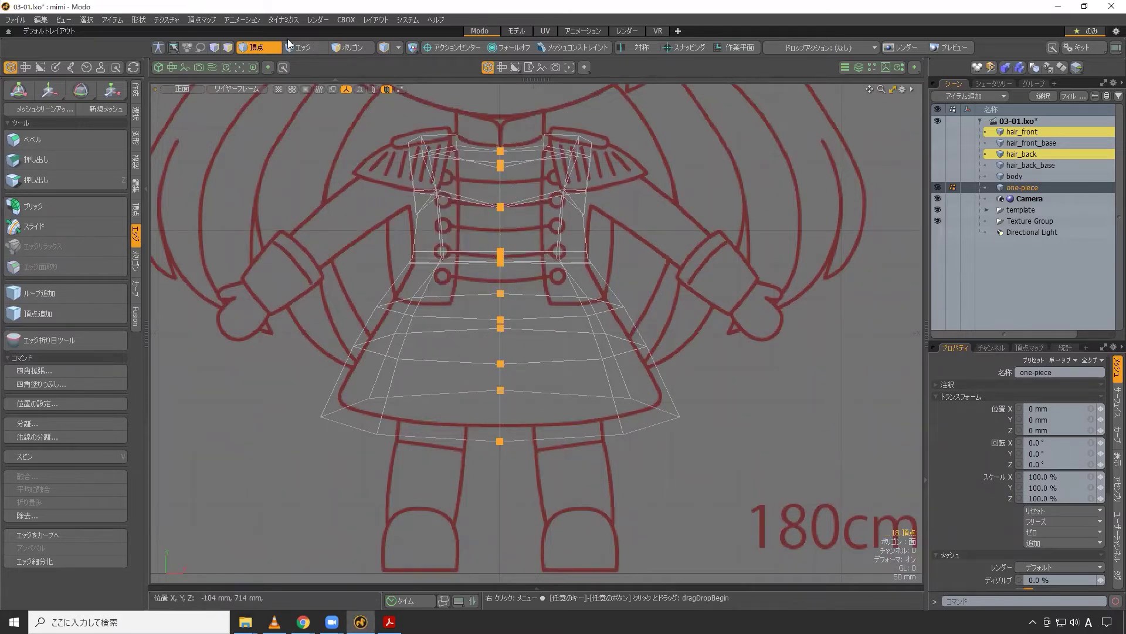
- Set the centre-line vertices' X position to 0 mm with Set Position, then deselect them
{"action": "left_click", "coordinate": [139, 20]}
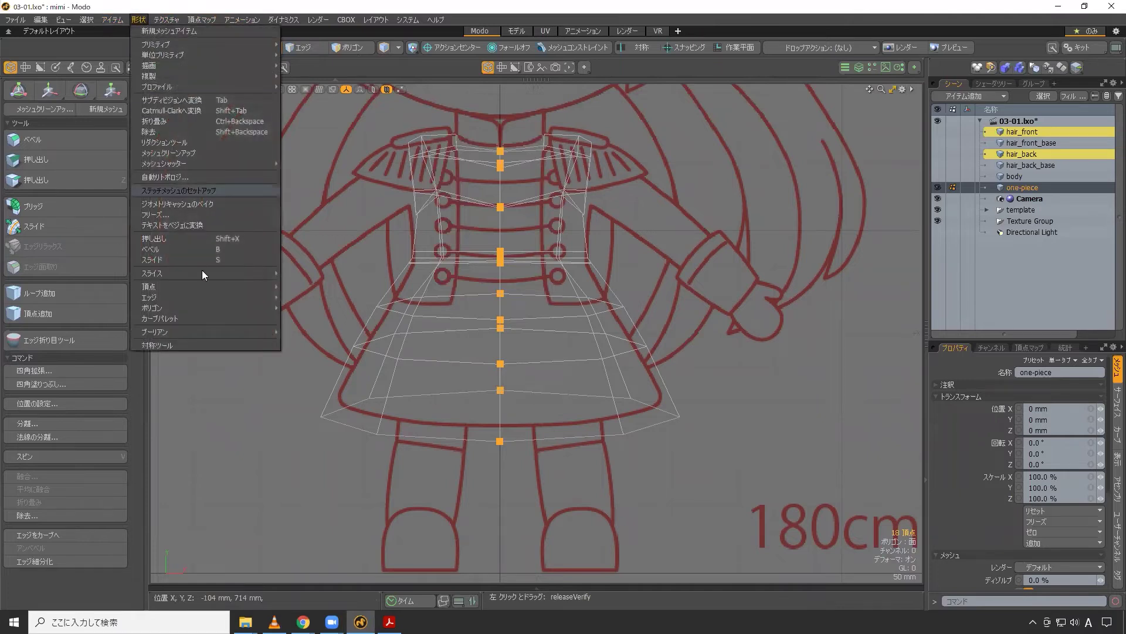
{"action": "mouse_move", "coordinate": [209, 284]}
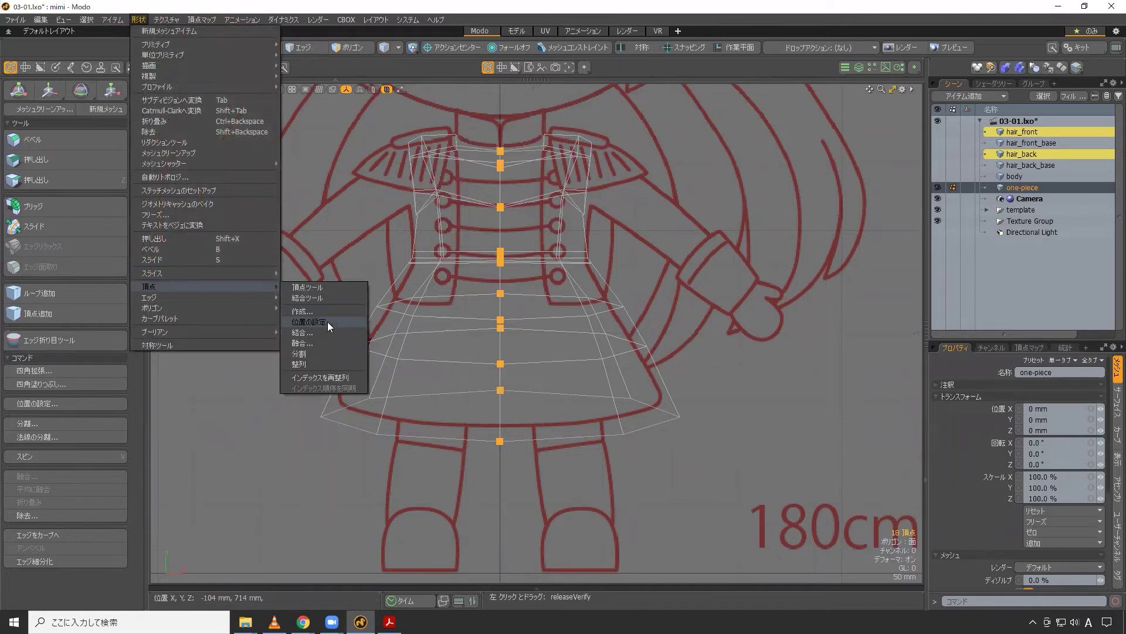
{"action": "left_click", "coordinate": [328, 322]}
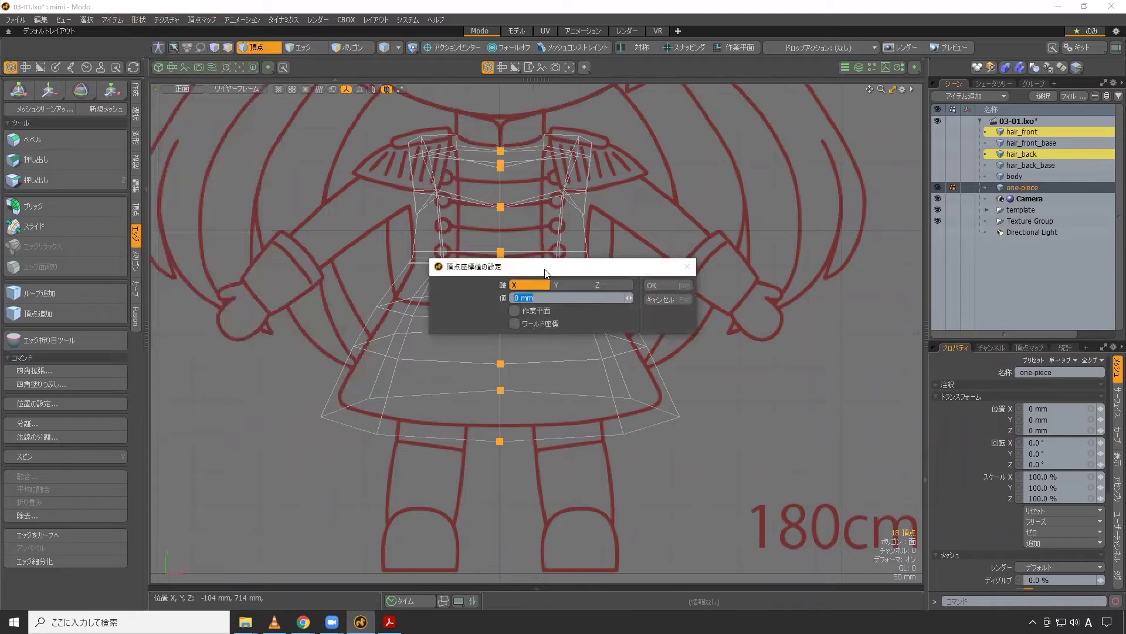
{"action": "left_click", "coordinate": [667, 288]}
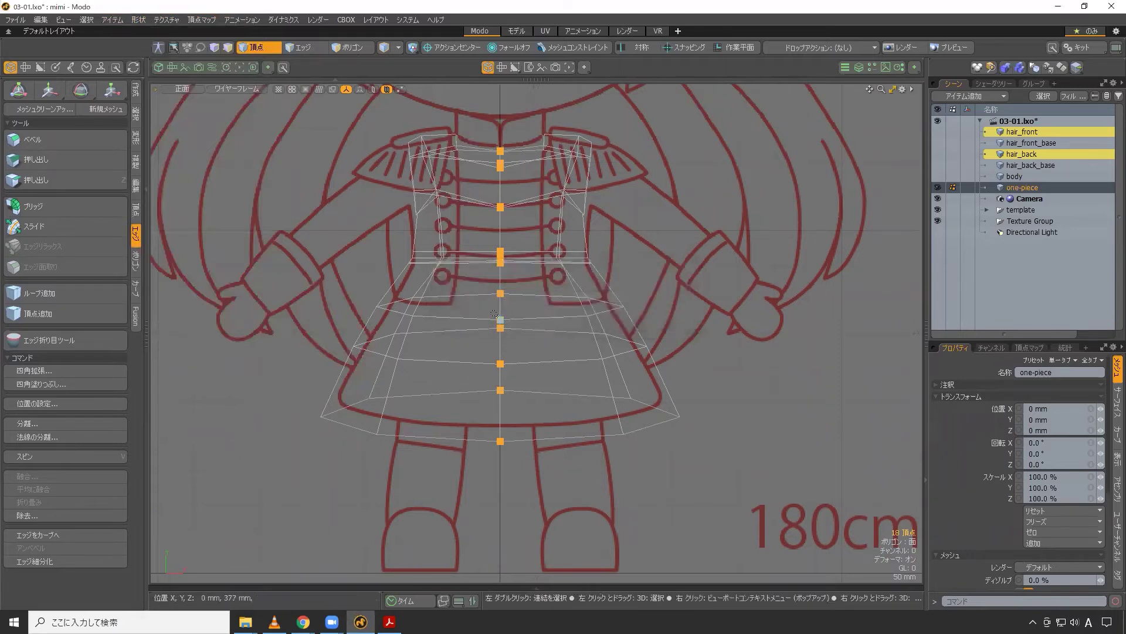
{"action": "scroll", "coordinate": [490, 342], "scroll_direction": "up", "scroll_amount": 5}
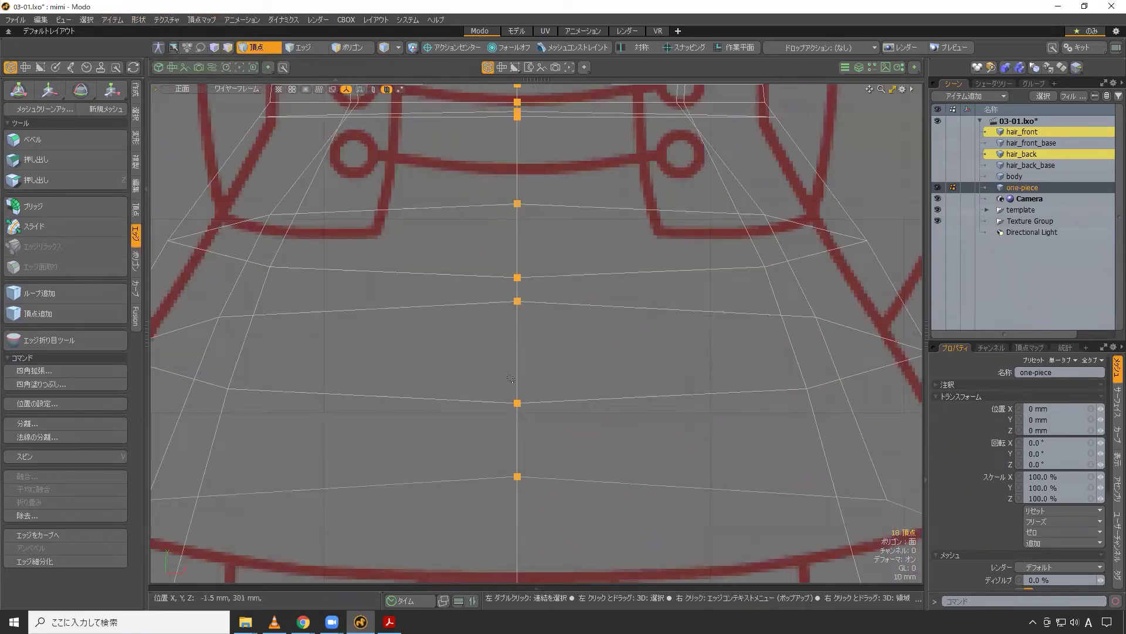
{"action": "scroll", "coordinate": [514, 392], "scroll_direction": "down", "scroll_amount": 4}
{"action": "scroll", "coordinate": [516, 333], "scroll_direction": "down", "scroll_amount": 2}
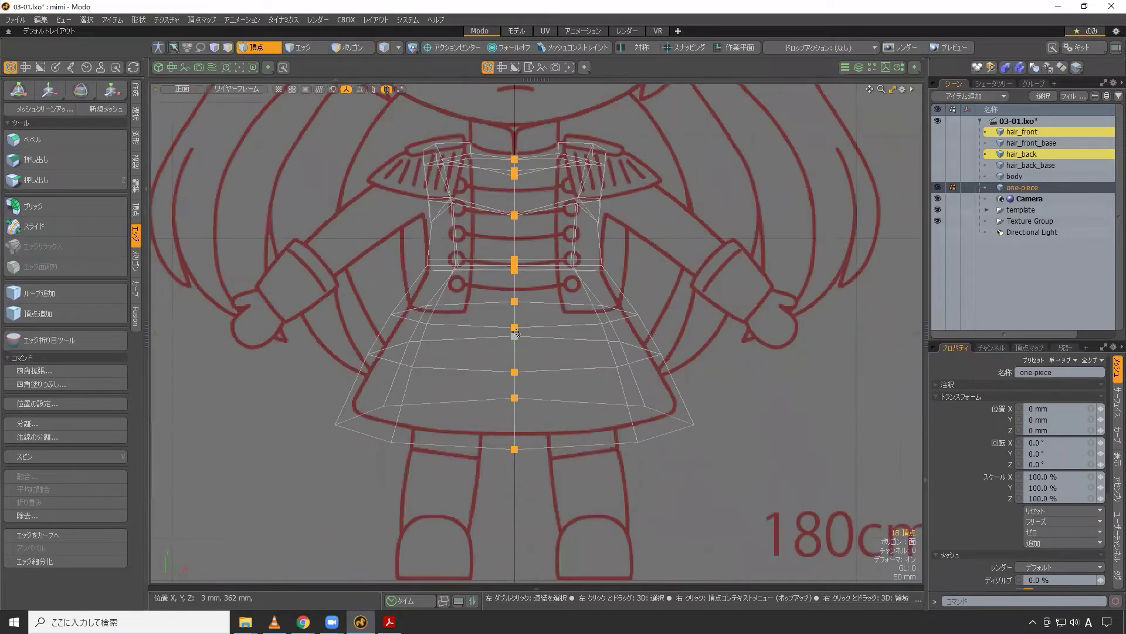
{"action": "left_click", "coordinate": [538, 243]}
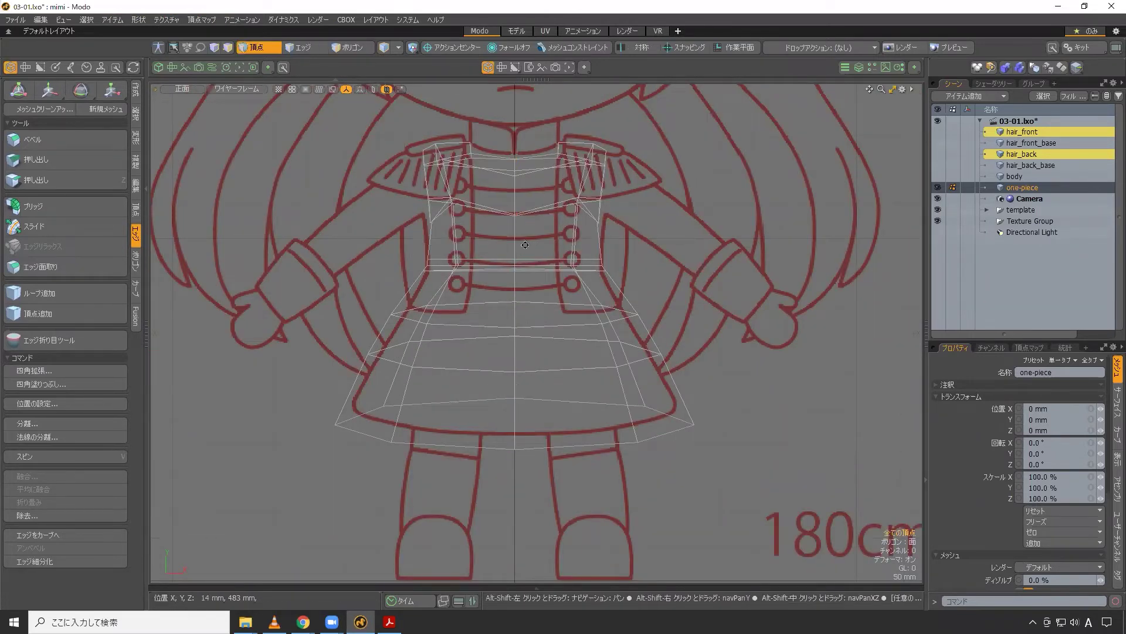
{"action": "left_click_drag", "start_coordinate": [509, 239], "coordinate": [497, 285], "text": "alt+shift"}
{"action": "key", "text": "ctrl+space"}
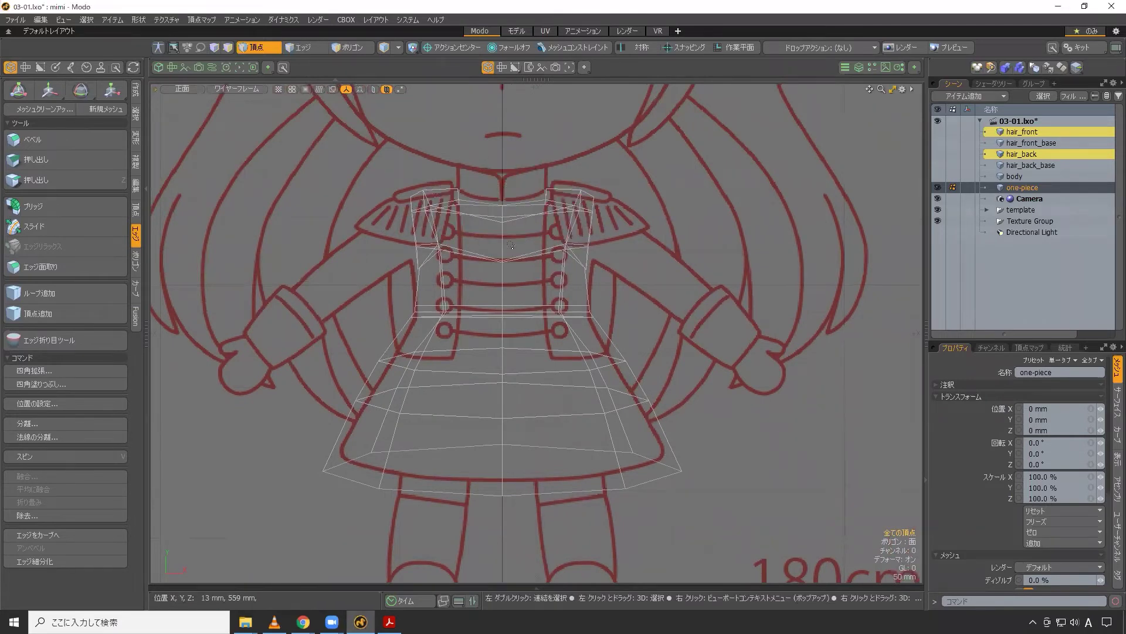
{"action": "key", "text": "ctrl+space"}
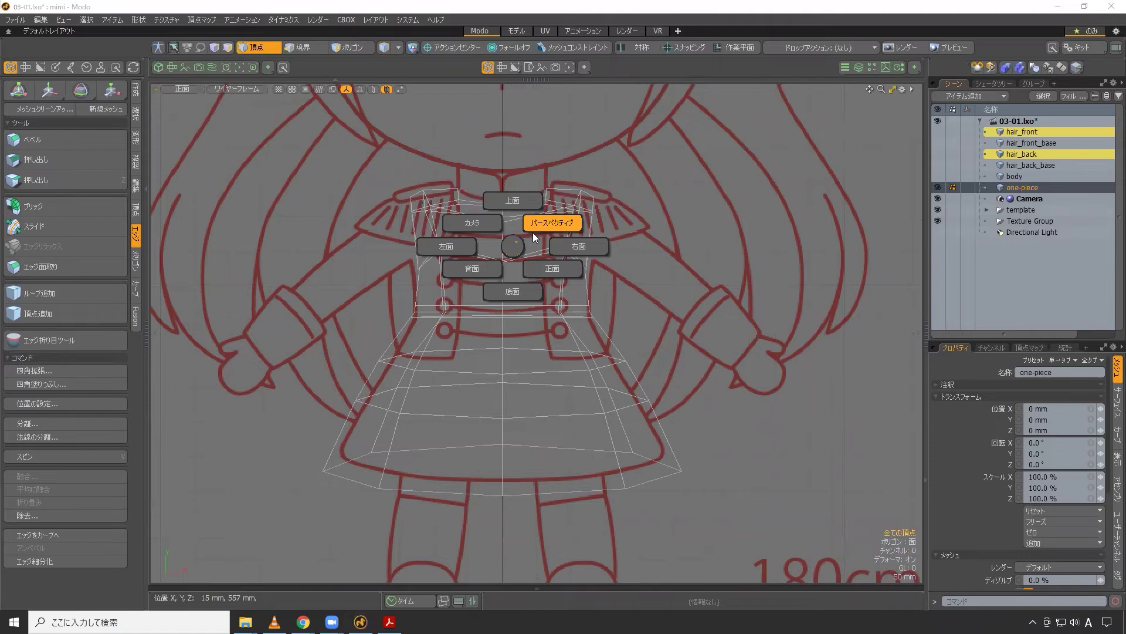
- Return to a perspective view with the default shaded display
{"action": "left_click", "coordinate": [535, 237]}
{"action": "key", "text": "alt+space"}
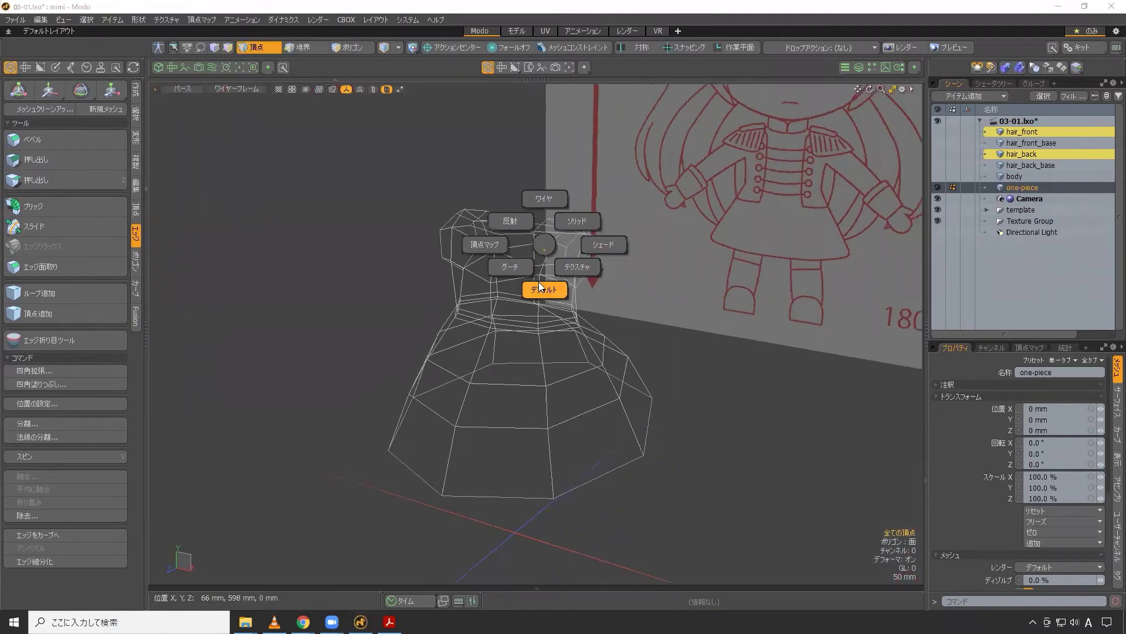
{"action": "left_click", "coordinate": [541, 288]}
{"action": "scroll", "coordinate": [510, 250], "scroll_direction": "up", "scroll_amount": 5}
- Select the edge loop around the neck opening and orbit to inspect it
{"action": "key", "text": "2"}
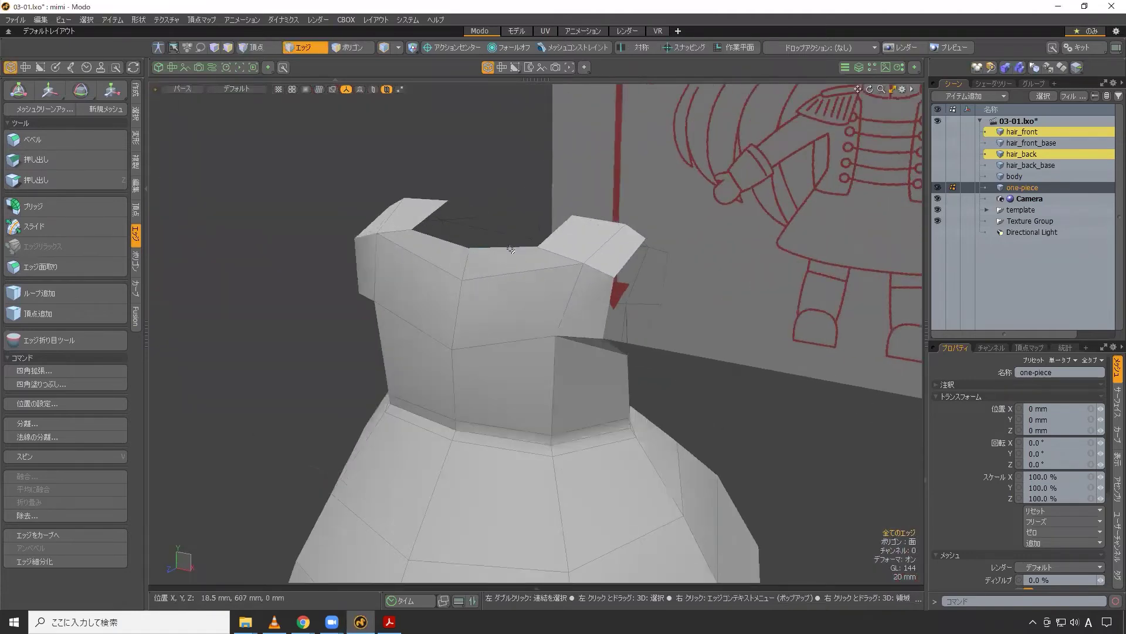
{"action": "double_click", "coordinate": [511, 249]}
{"action": "mouse_move", "coordinate": [511, 249]}
{"action": "left_mouse_down", "text": "alt"}
{"action": "mouse_move", "coordinate": [549, 266]}
{"action": "mouse_move", "coordinate": [511, 263]}
{"action": "mouse_move", "coordinate": [509, 280]}
{"action": "mouse_move", "coordinate": [493, 260]}
{"action": "left_mouse_up", "text": "alt"}
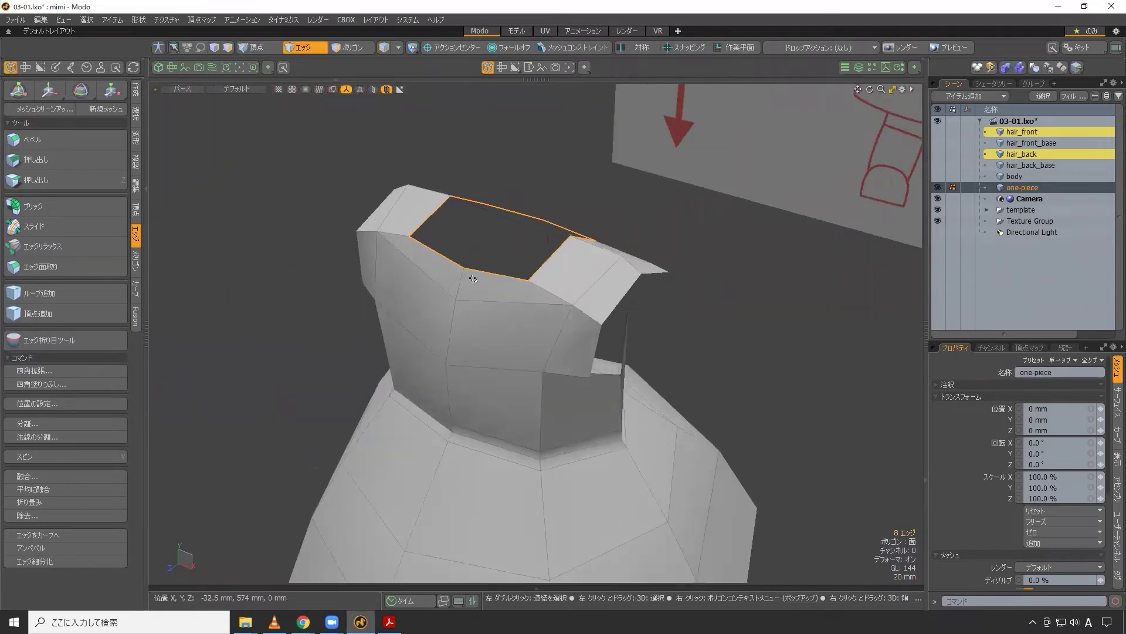
{"action": "left_click_drag", "start_coordinate": [491, 223], "coordinate": [495, 247], "text": "alt"}
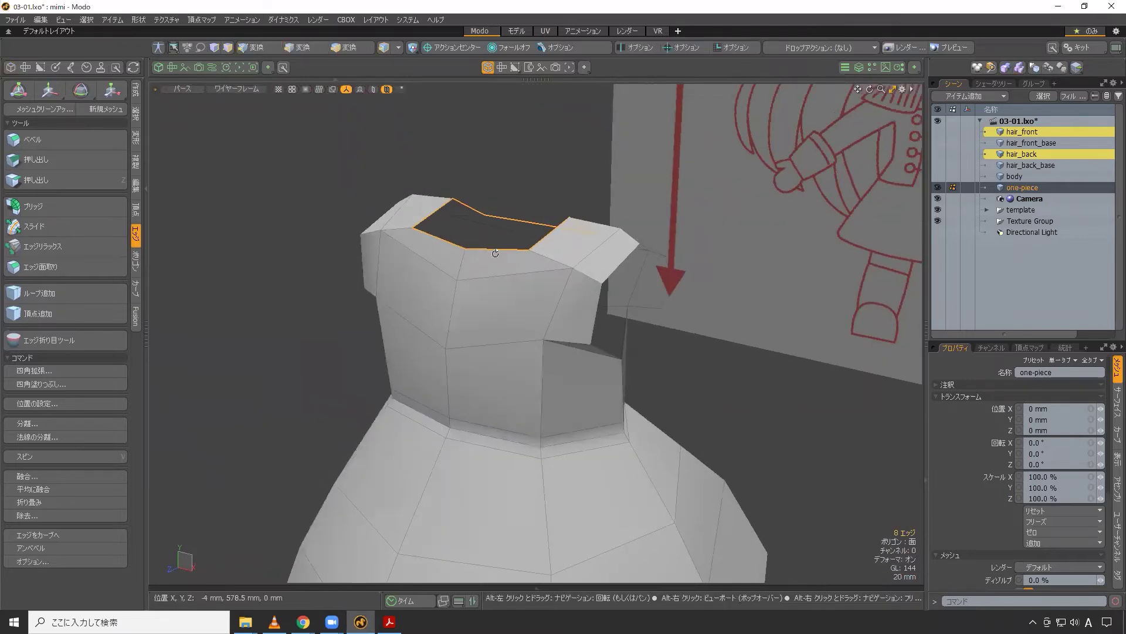
{"action": "left_click_drag", "start_coordinate": [495, 229], "coordinate": [523, 230], "text": "alt"}
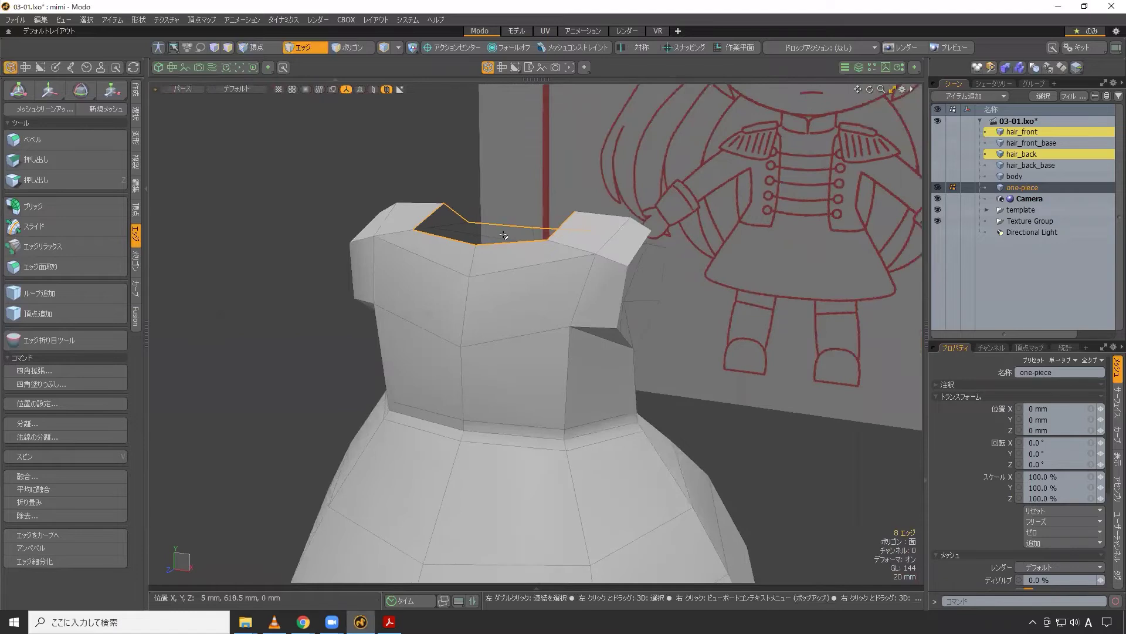
{"action": "middle_click_drag", "start_coordinate": [522, 253], "coordinate": [680, 165]}
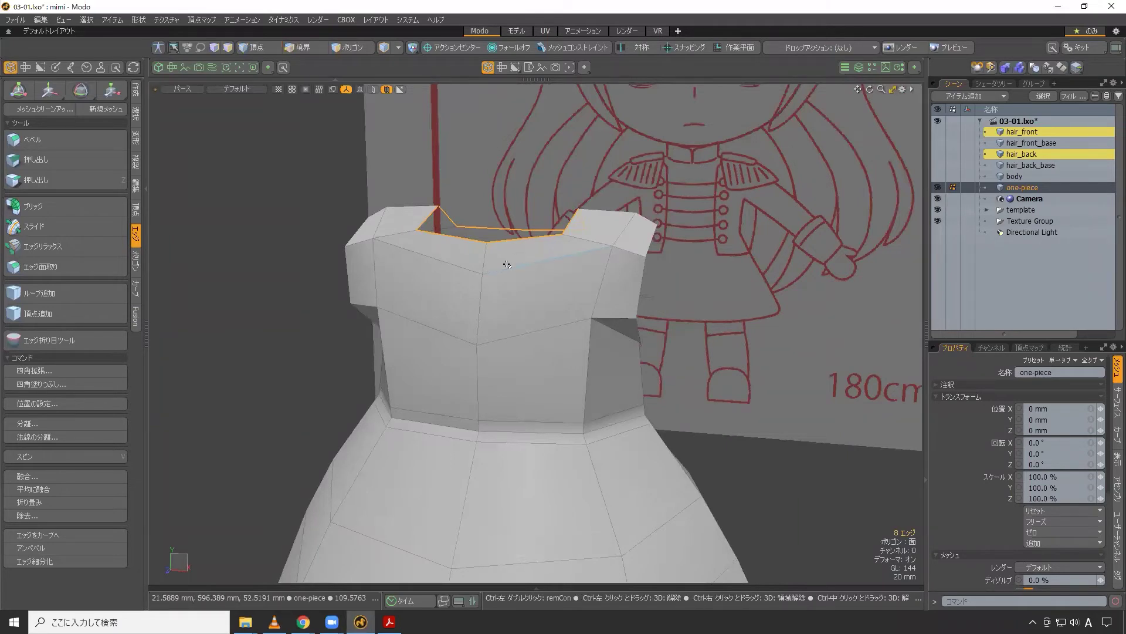
- Look at the dress from the Front, then from the Right side
{"action": "key", "text": "ctrl+space"}
{"action": "left_click", "coordinate": [558, 286]}
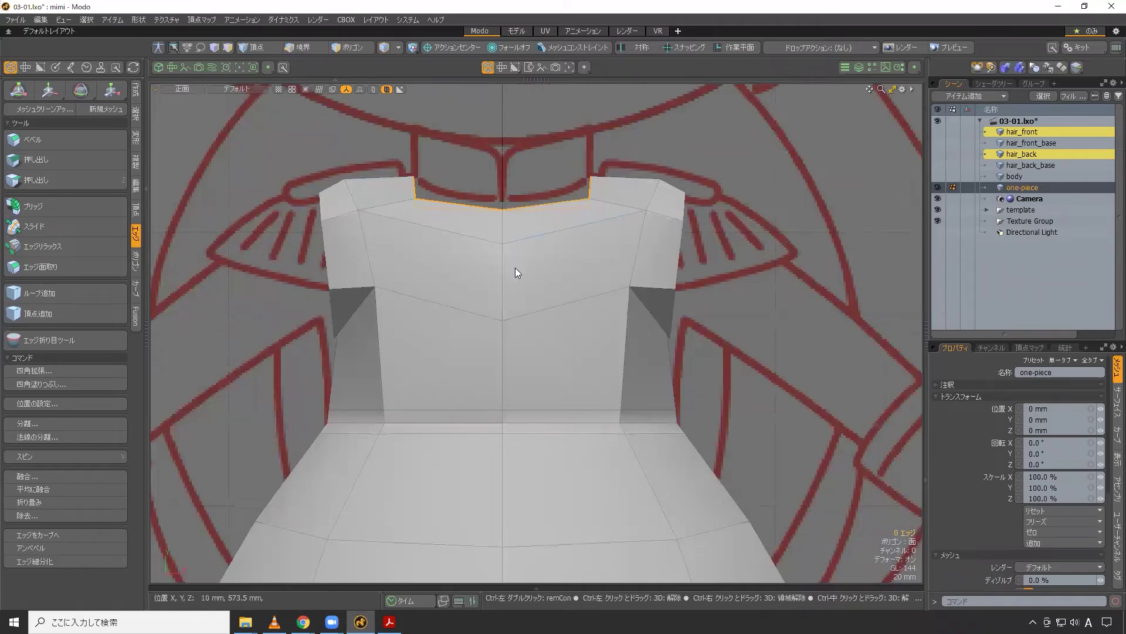
{"action": "key", "text": "ctrl+space"}
{"action": "left_click", "coordinate": [584, 270]}
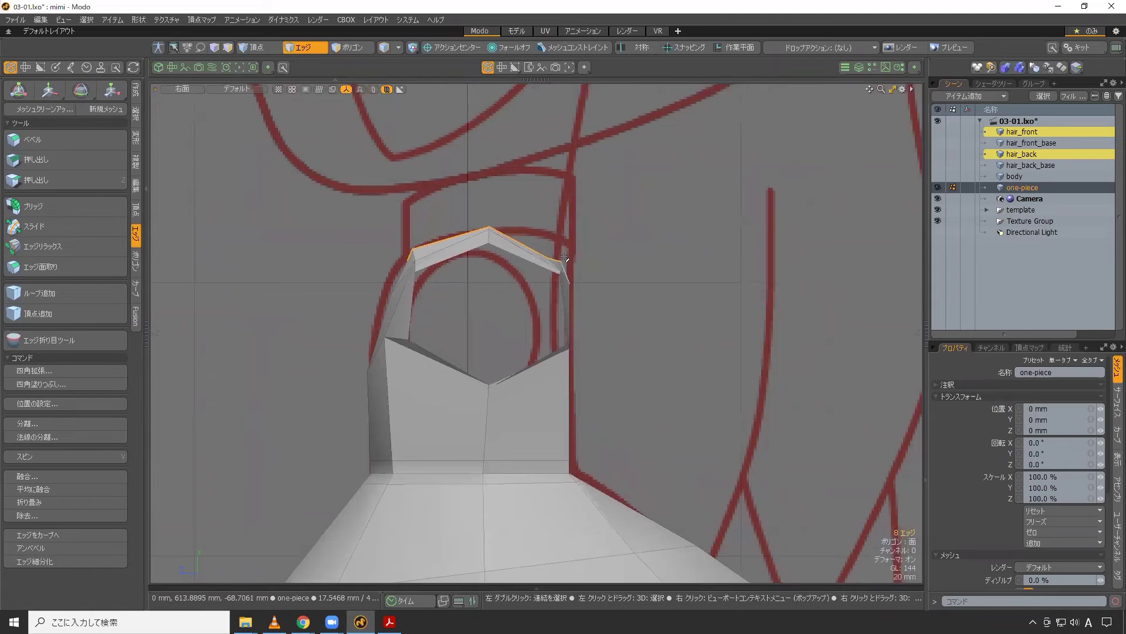
{"action": "scroll", "coordinate": [570, 251], "scroll_direction": "up", "scroll_amount": 2}
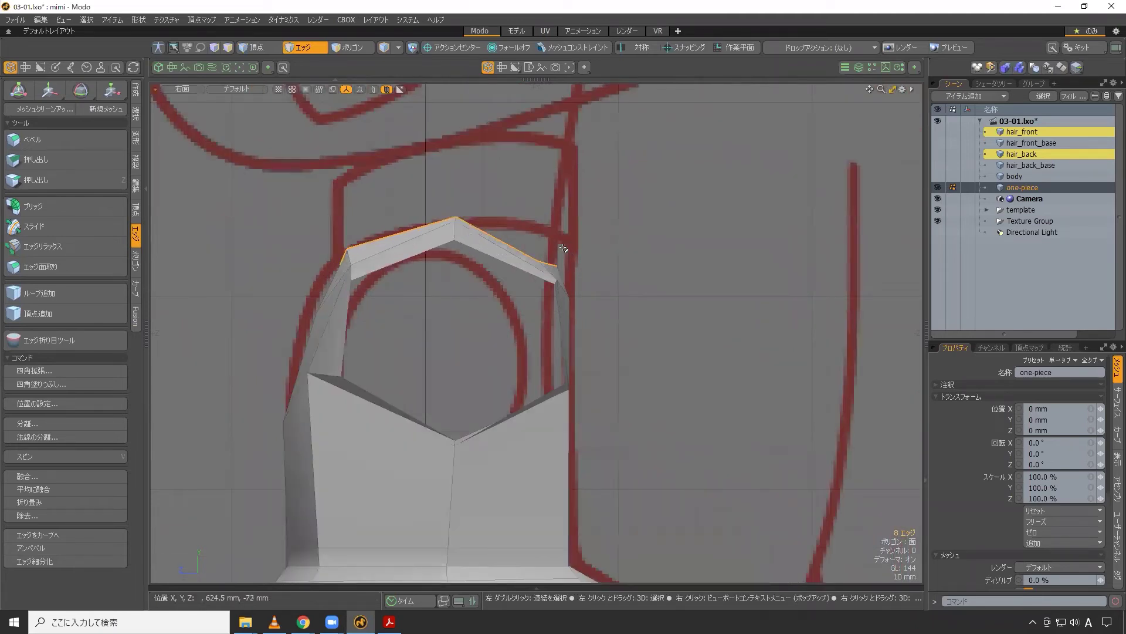
- Lift the neck opening's corner vertex with Element Move, then orbit around it
{"action": "key", "text": "t"}
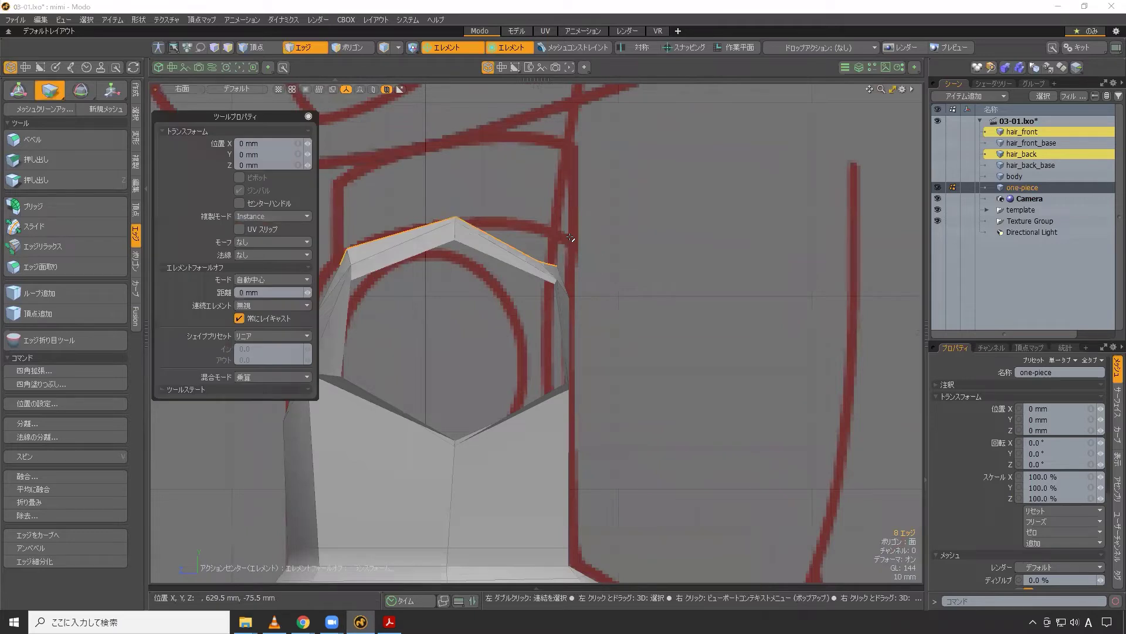
{"action": "left_click", "coordinate": [558, 266]}
{"action": "left_click_drag", "start_coordinate": [501, 214], "coordinate": [517, 180]}
{"action": "right_click_drag", "start_coordinate": [510, 283], "coordinate": [531, 269], "text": "alt"}
{"action": "left_click_drag", "start_coordinate": [531, 270], "coordinate": [533, 346], "text": "alt"}
{"action": "left_click_drag", "start_coordinate": [618, 297], "coordinate": [462, 226], "text": "alt"}
- In the Right view, raise the neck opening edges by 20 mm, then check in perspective
{"action": "right_click_drag", "start_coordinate": [604, 333], "coordinate": [663, 334], "text": "alt"}
{"action": "left_click", "coordinate": [644, 50]}
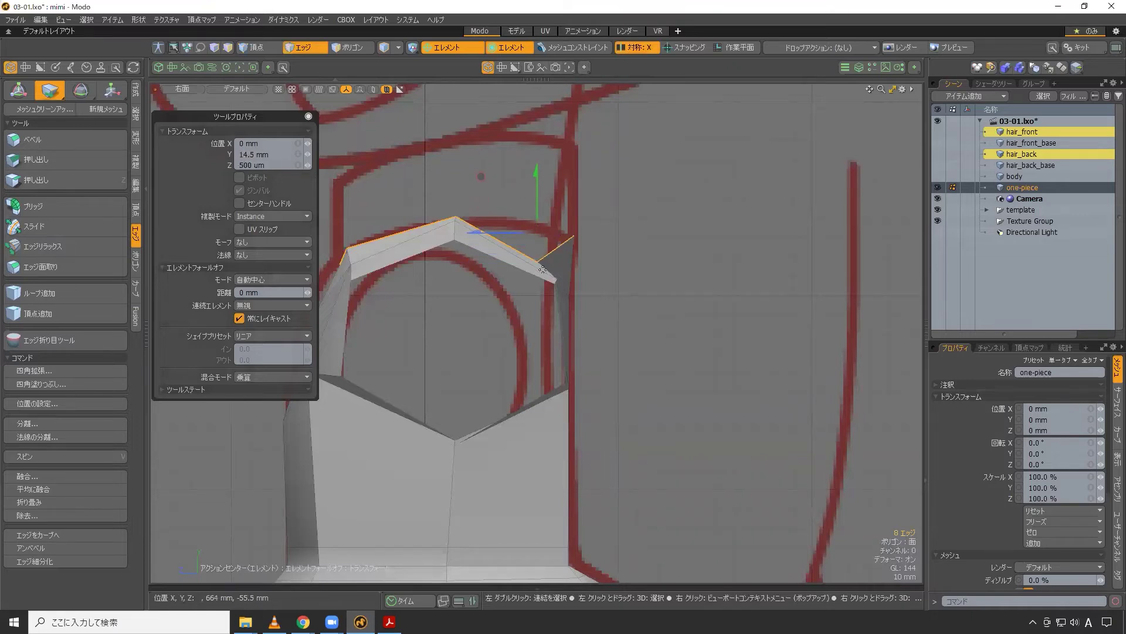
{"action": "left_click_drag", "start_coordinate": [536, 213], "coordinate": [536, 175]}
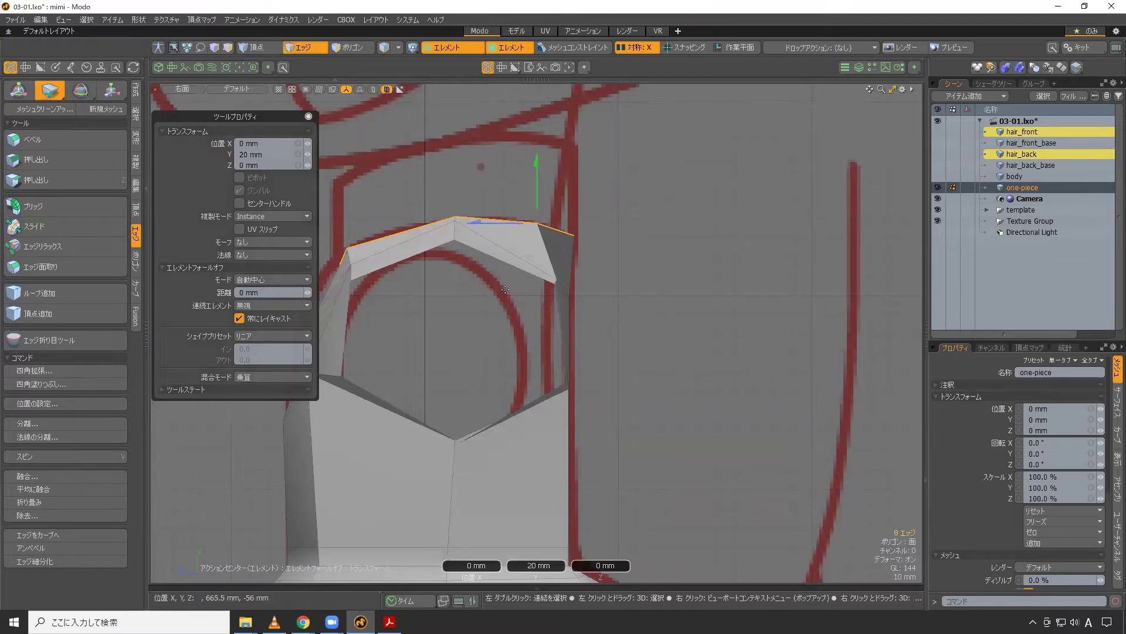
{"action": "key", "text": "ctrl+space"}
{"action": "left_click", "coordinate": [523, 269]}
{"action": "left_click_drag", "start_coordinate": [522, 268], "coordinate": [472, 302], "text": "alt"}
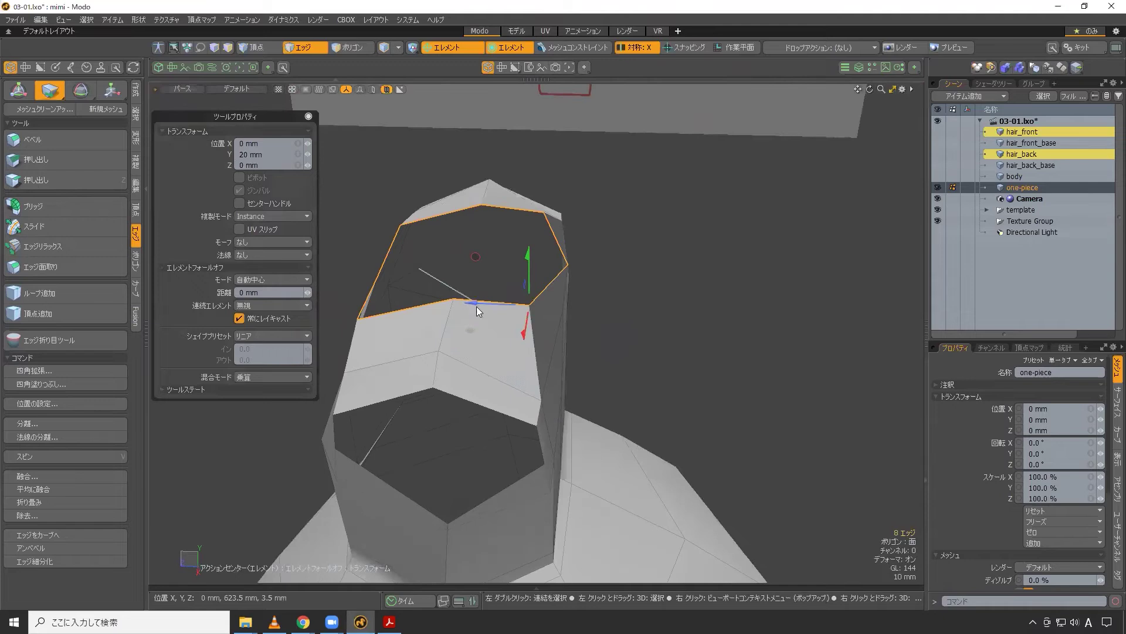
{"action": "key", "text": "space"}
- Clear the selection and reselect the whole neck opening edge loop
{"action": "left_click", "coordinate": [643, 294]}
{"action": "left_click_drag", "start_coordinate": [424, 265], "coordinate": [516, 282], "text": "alt"}
{"action": "double_click", "coordinate": [513, 332]}
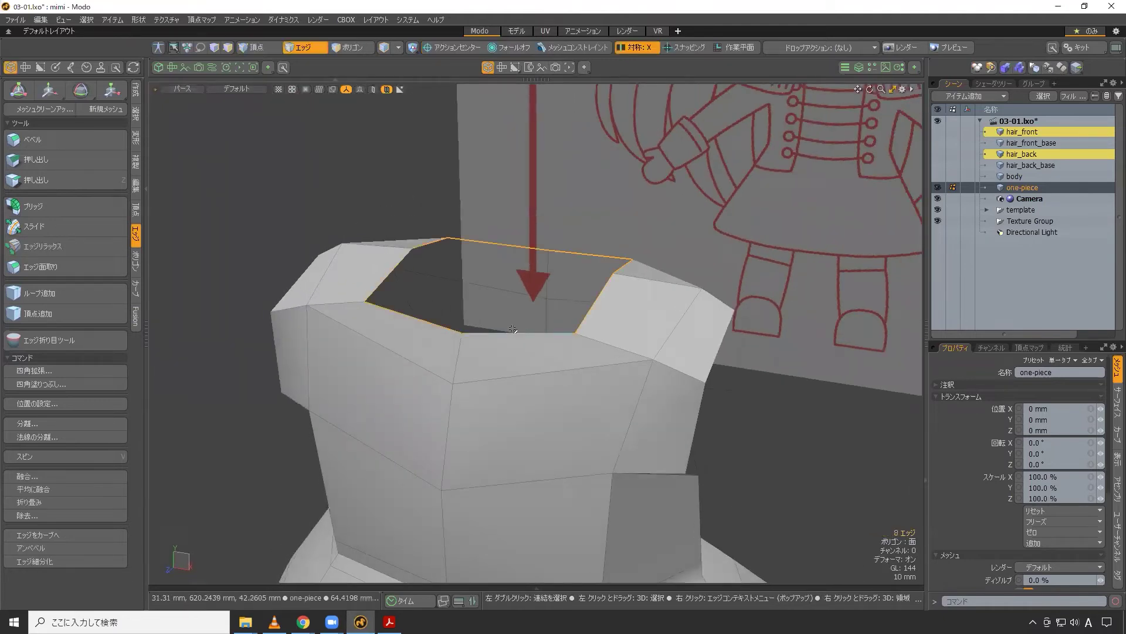
{"action": "key", "text": "ctrl+space"}
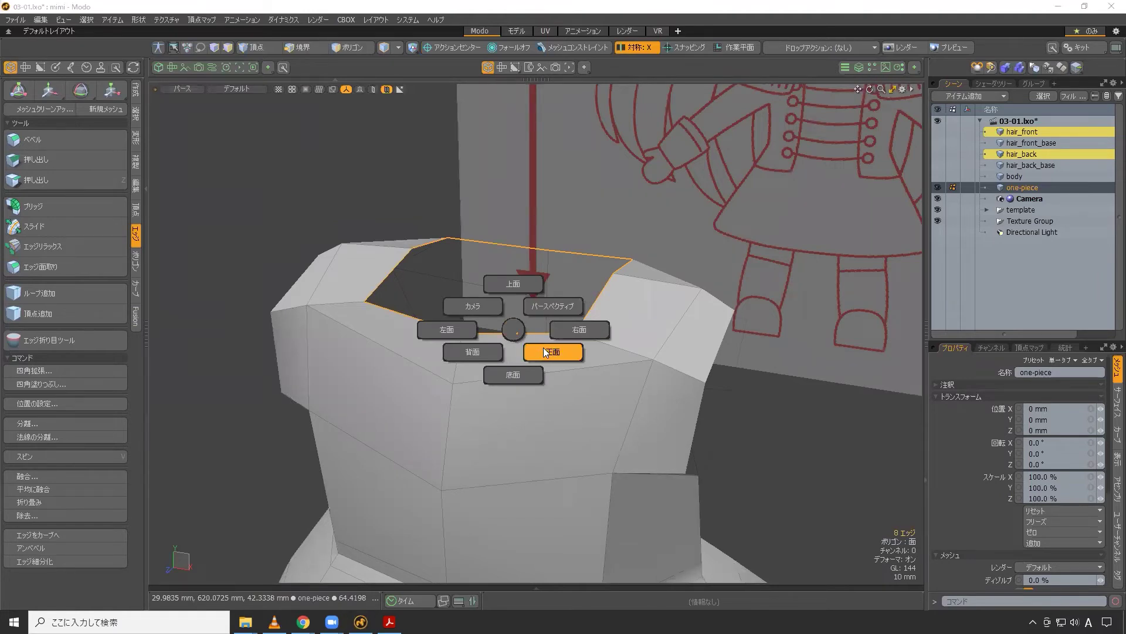
- In Front view, extend the neckline edges 43.5 mm upward into a standing collar band
{"action": "left_click", "coordinate": [545, 352]}
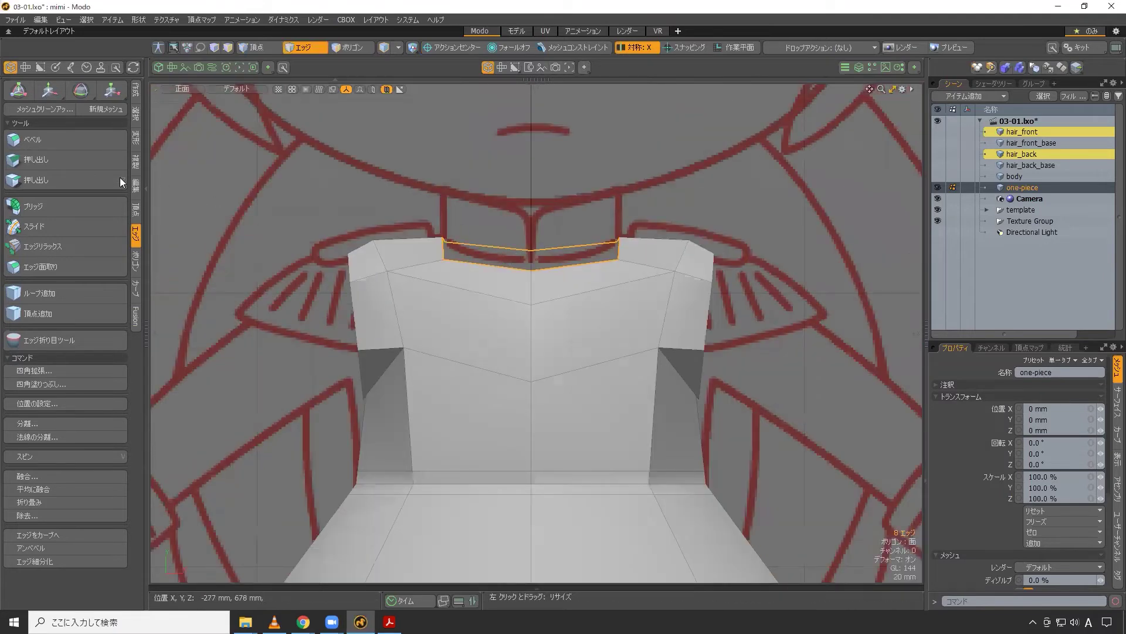
{"action": "left_click", "coordinate": [97, 178]}
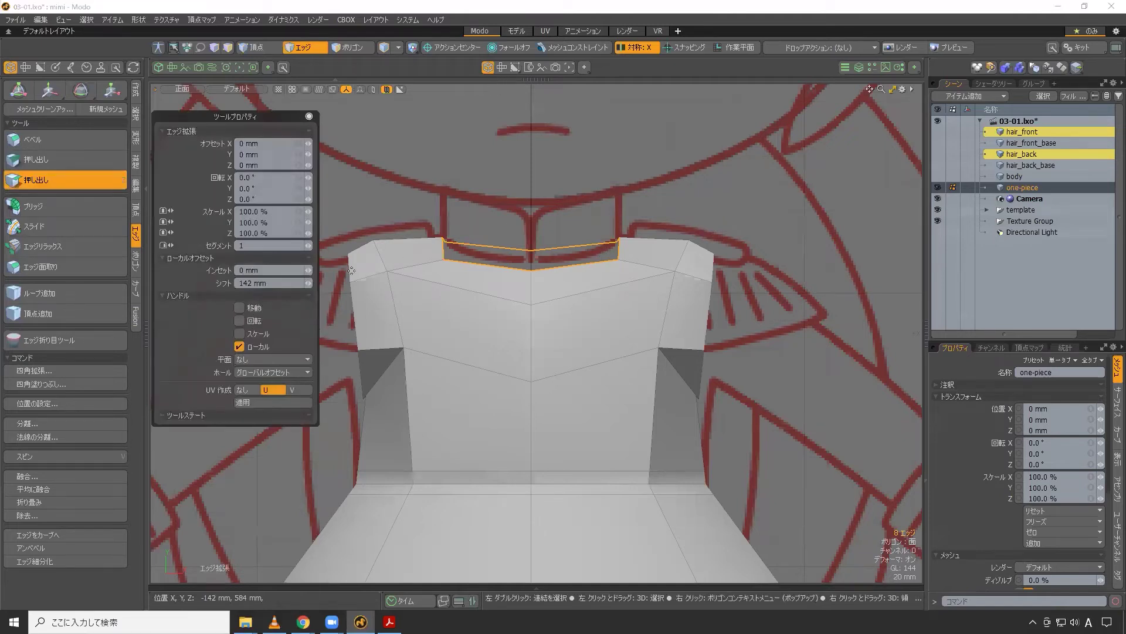
{"action": "left_click", "coordinate": [240, 308]}
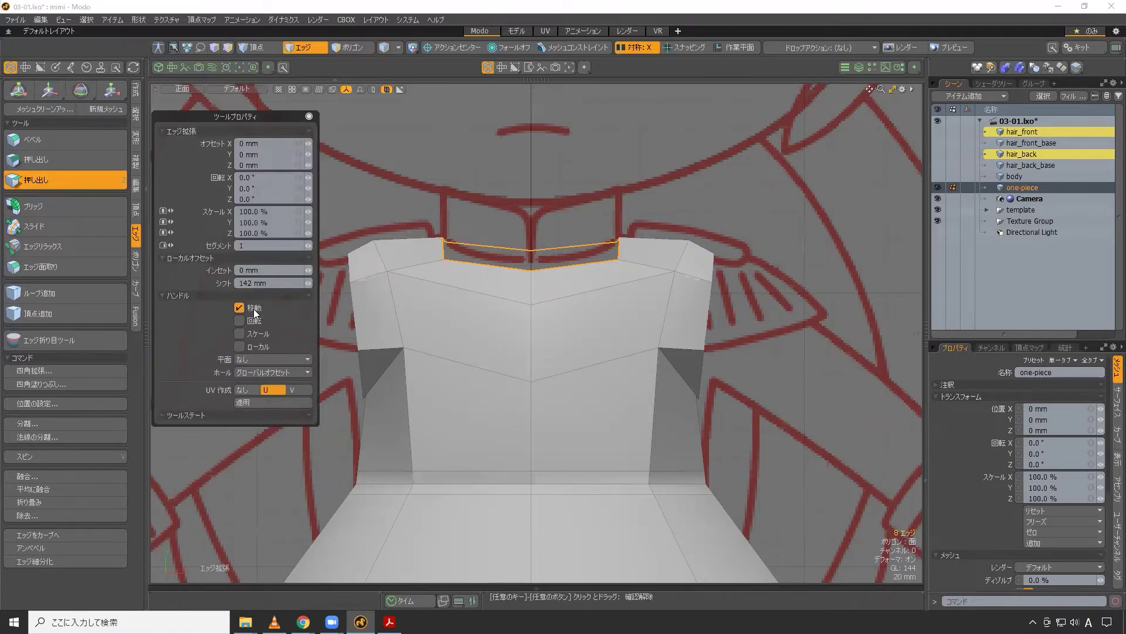
{"action": "key", "text": "ctrl"}
{"action": "left_click", "coordinate": [597, 208]}
{"action": "left_click_drag", "start_coordinate": [578, 199], "coordinate": [577, 142]}
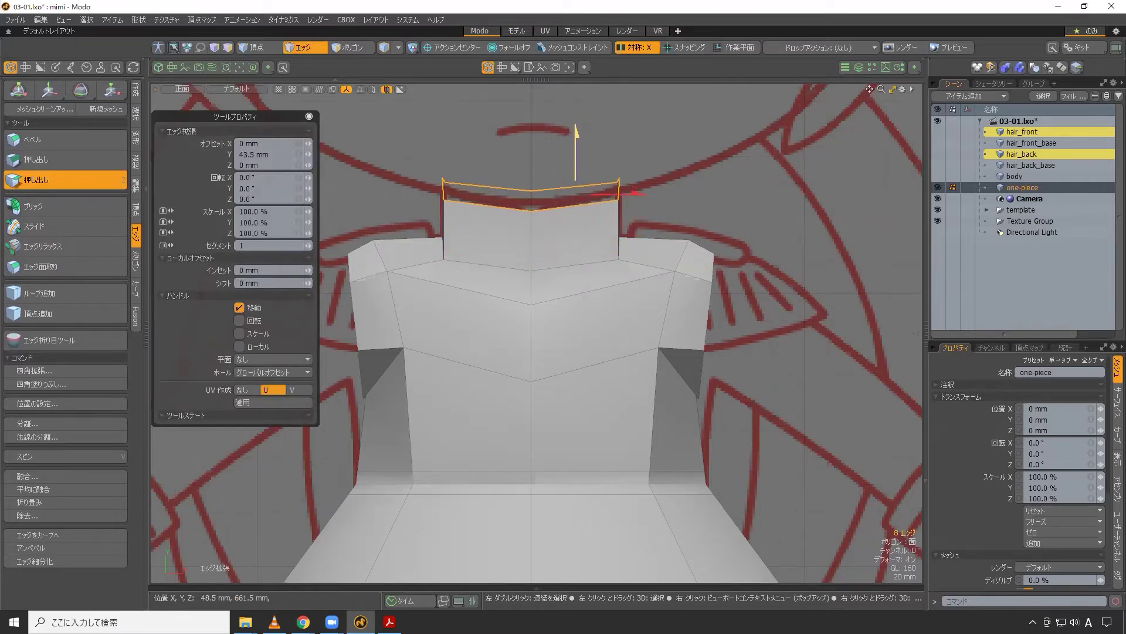
{"action": "left_click_drag", "start_coordinate": [575, 237], "coordinate": [587, 295], "text": "alt"}
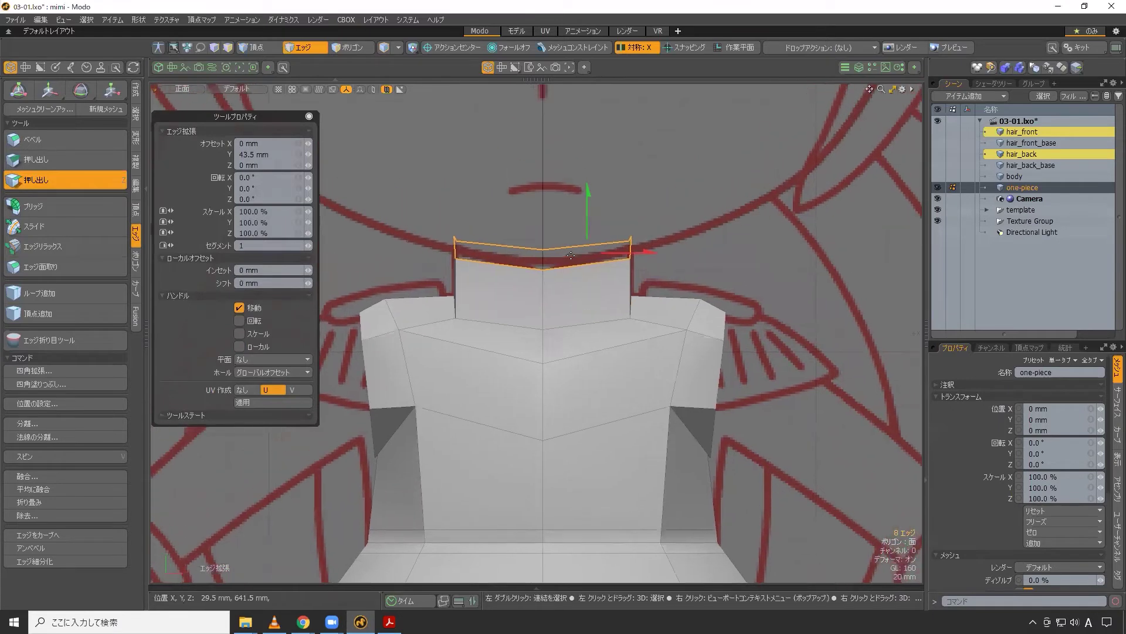
{"action": "key", "text": "space"}
{"action": "left_click", "coordinate": [682, 237]}
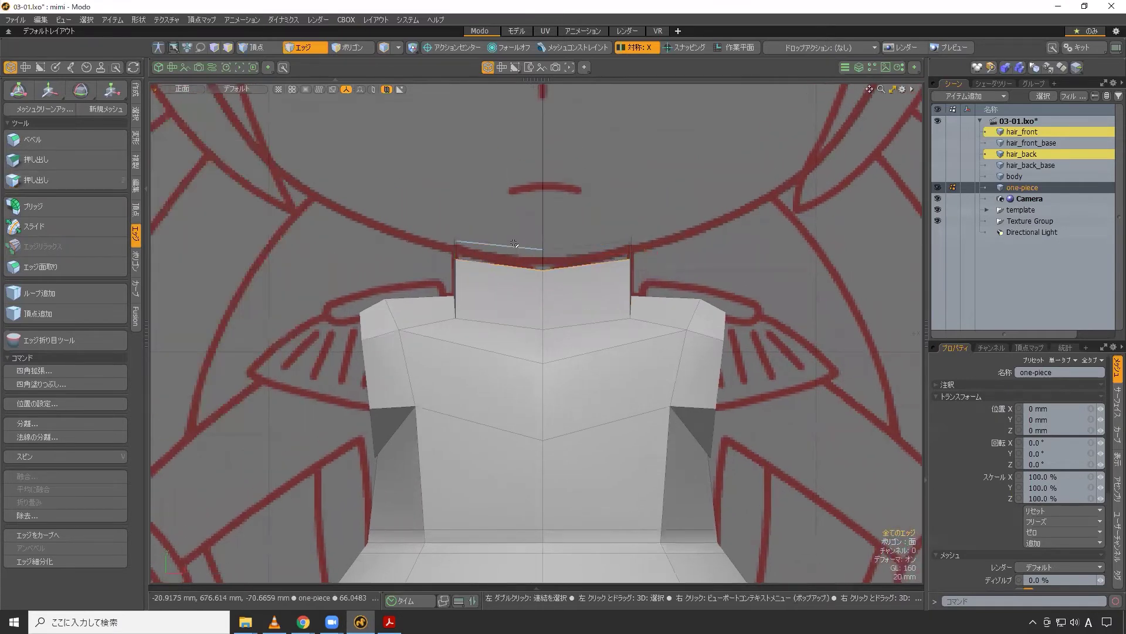
- Show the body mesh and select the collar's top edge loop in perspective
{"action": "left_click", "coordinate": [937, 176]}
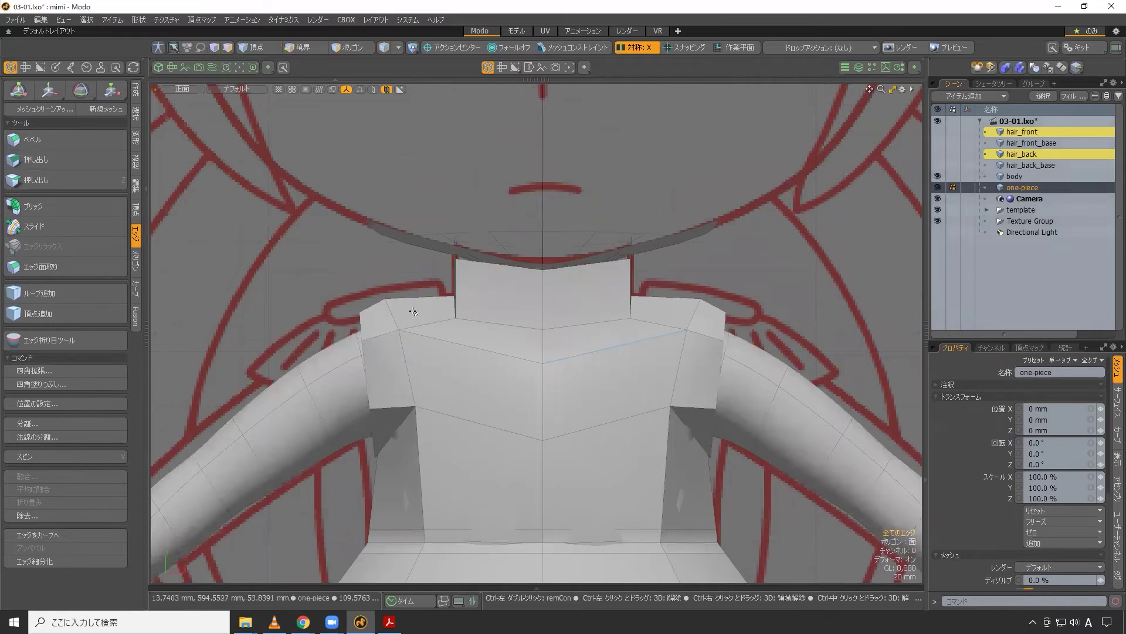
{"action": "key", "text": "ctrl+space"}
{"action": "left_click", "coordinate": [509, 337]}
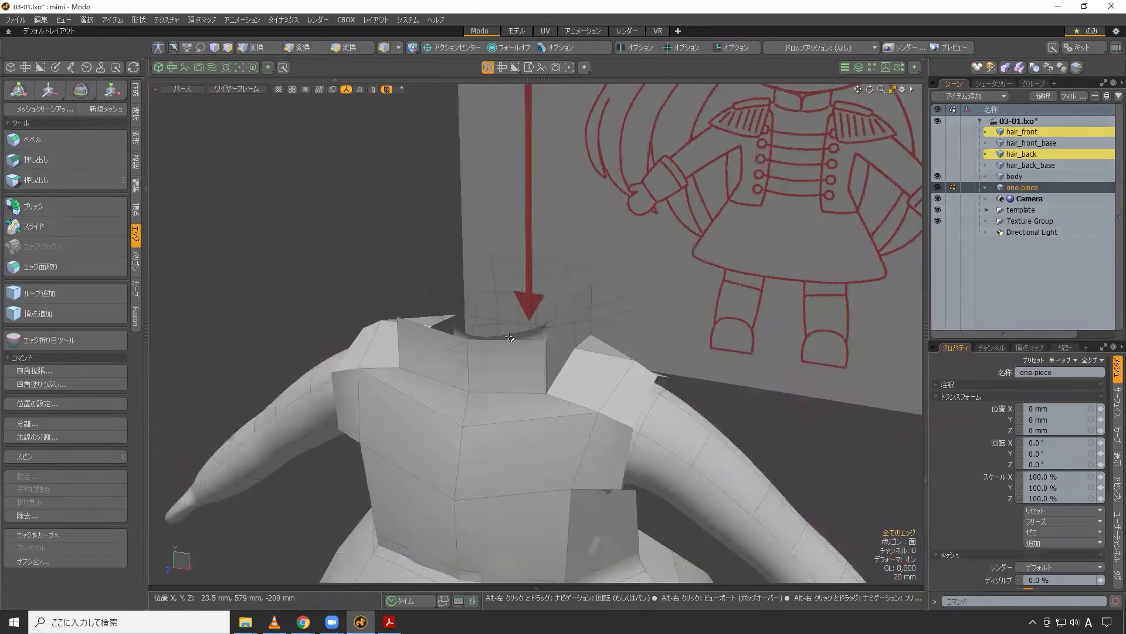
{"action": "mouse_move", "coordinate": [510, 338]}
{"action": "left_mouse_down", "text": "alt"}
{"action": "mouse_move", "coordinate": [562, 268]}
{"action": "mouse_move", "coordinate": [554, 221]}
{"action": "mouse_move", "coordinate": [548, 269]}
{"action": "mouse_move", "coordinate": [637, 271]}
{"action": "left_mouse_up", "text": "alt"}
{"action": "scroll", "coordinate": [548, 242], "scroll_direction": "up", "scroll_amount": 3}
{"action": "double_click", "coordinate": [548, 269]}
{"action": "left_click_drag", "start_coordinate": [619, 343], "coordinate": [378, 263], "text": "alt"}
- Lower two collar-top vertices with Element Move to sit against the template
{"action": "key", "text": "t"}
{"action": "left_click", "coordinate": [542, 260]}
{"action": "left_click_drag", "start_coordinate": [546, 207], "coordinate": [546, 257]}
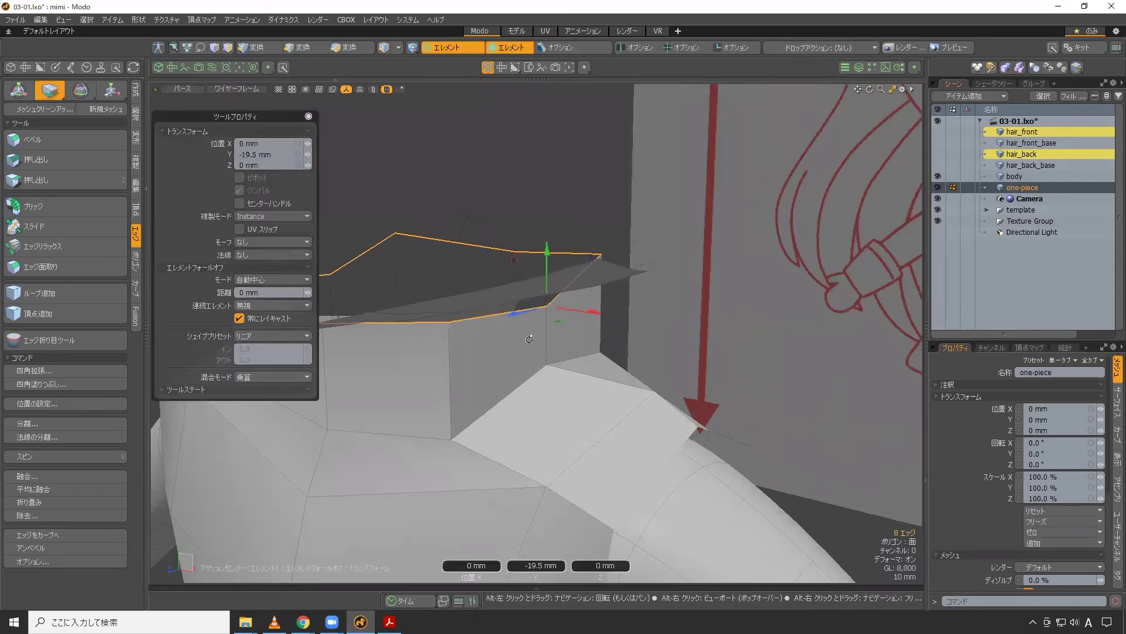
{"action": "left_click_drag", "start_coordinate": [533, 334], "coordinate": [448, 336], "text": "alt"}
{"action": "left_click", "coordinate": [378, 298]}
{"action": "left_click_drag", "start_coordinate": [378, 239], "coordinate": [378, 246]}
{"action": "left_click_drag", "start_coordinate": [435, 338], "coordinate": [583, 335], "text": "alt"}
- In Right view, lower the back (9 mm), left, right (4 mm) and middle collar vertices to level the edge
{"action": "left_click", "coordinate": [589, 335]}
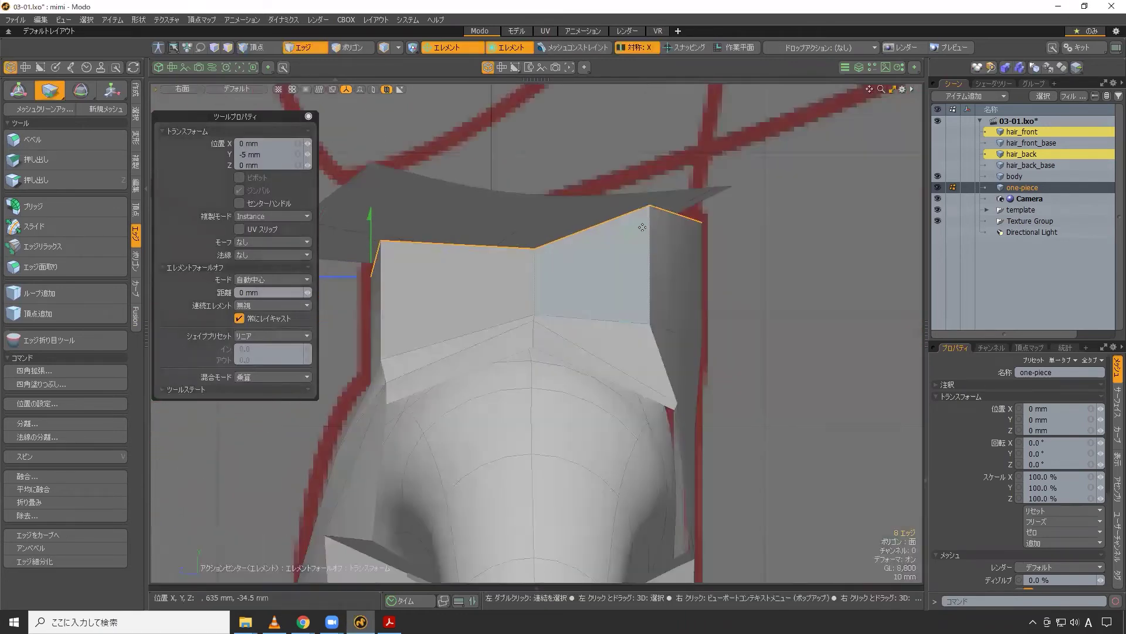
{"action": "left_click", "coordinate": [650, 207]}
{"action": "left_click_drag", "start_coordinate": [649, 163], "coordinate": [649, 188]}
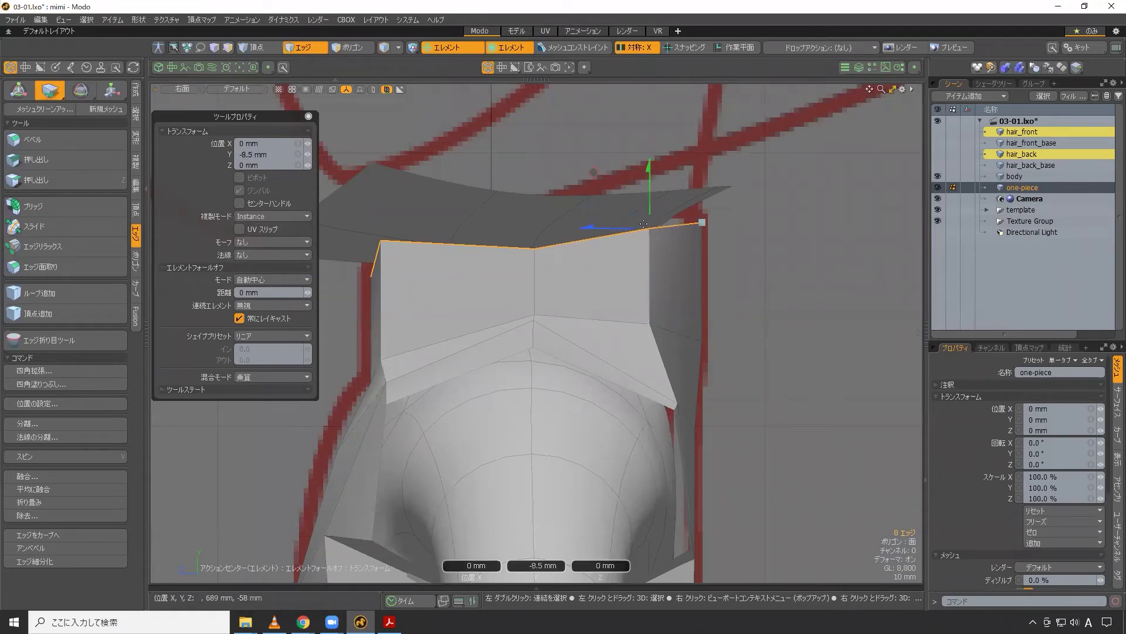
{"action": "left_click", "coordinate": [381, 242]}
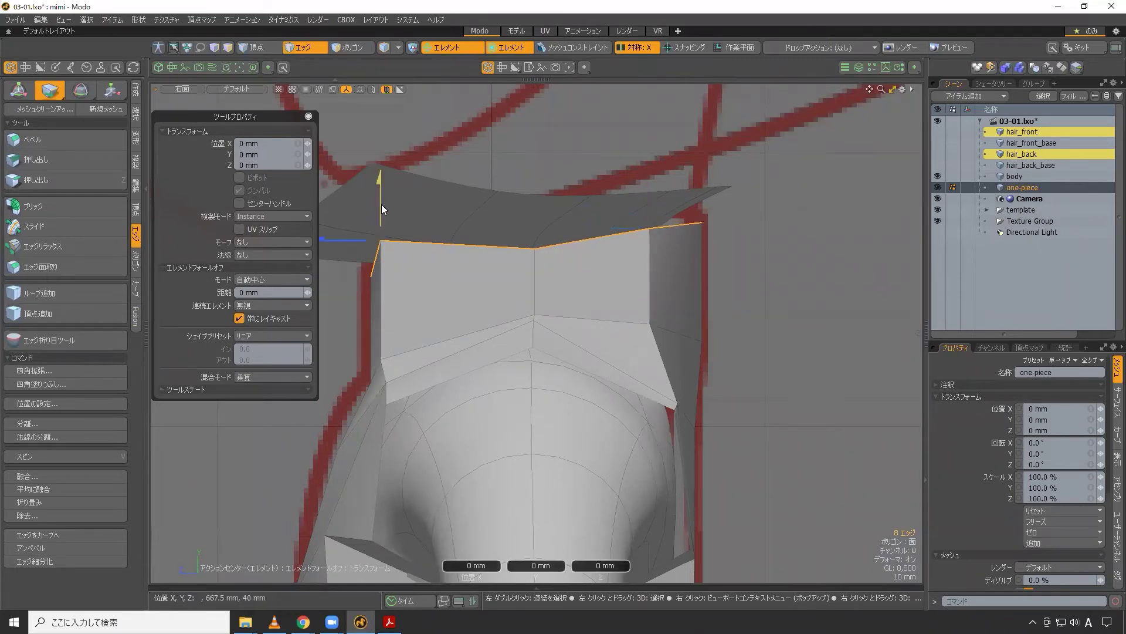
{"action": "left_click_drag", "start_coordinate": [382, 204], "coordinate": [382, 223]}
{"action": "left_click", "coordinate": [702, 222]}
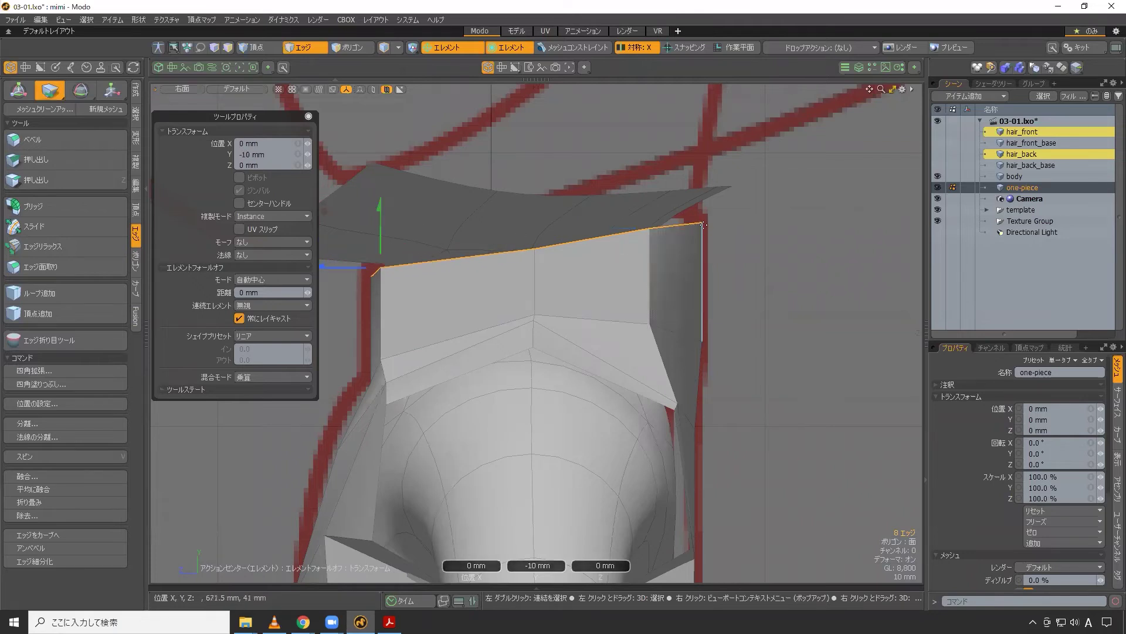
{"action": "left_click_drag", "start_coordinate": [702, 176], "coordinate": [650, 185]}
{"action": "left_click", "coordinate": [652, 225]}
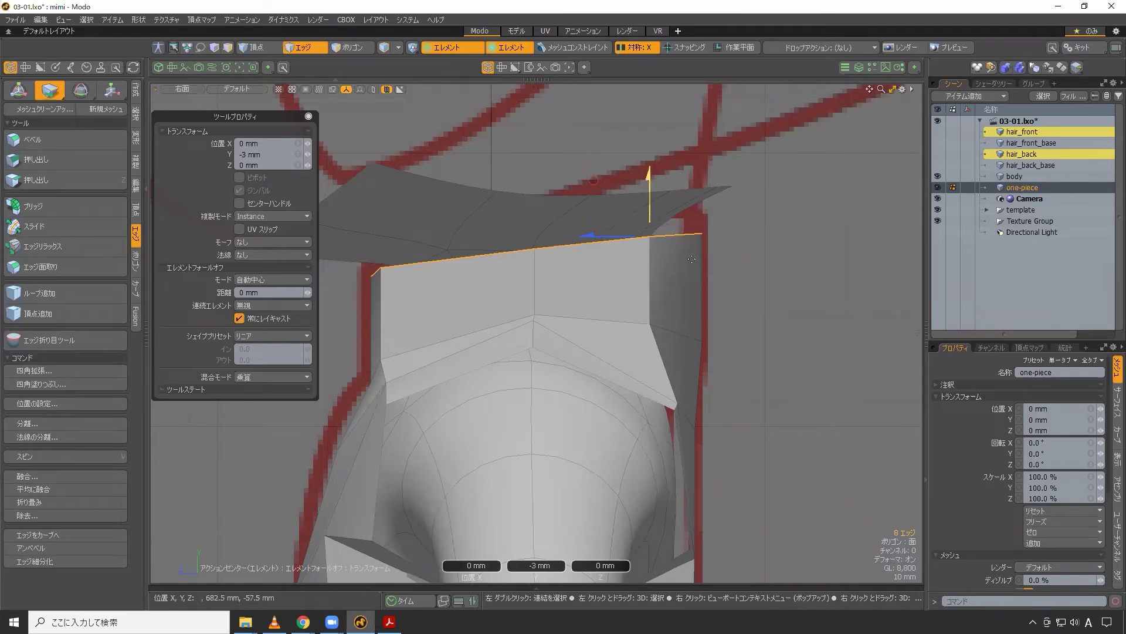
{"action": "key", "text": "space"}
- Clear the selection, return to perspective and hide the body mesh again
{"action": "left_click", "coordinate": [291, 294]}
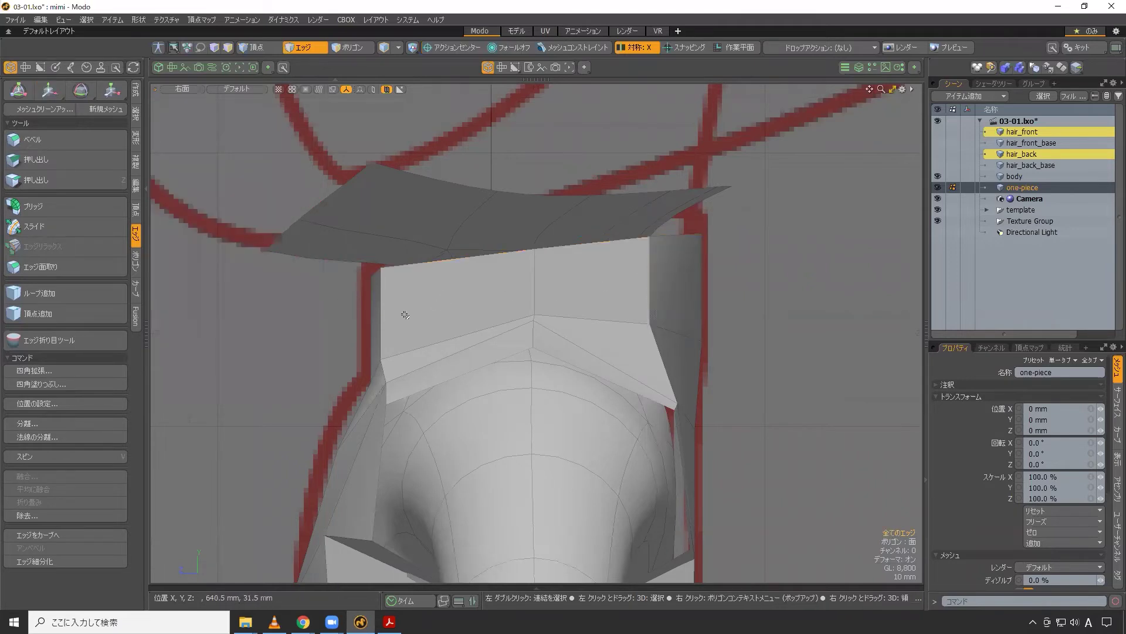
{"action": "key", "text": "ctrl+space"}
{"action": "left_click", "coordinate": [443, 292]}
{"action": "left_click_drag", "start_coordinate": [611, 307], "coordinate": [422, 302], "text": "alt"}
{"action": "left_click", "coordinate": [937, 176]}
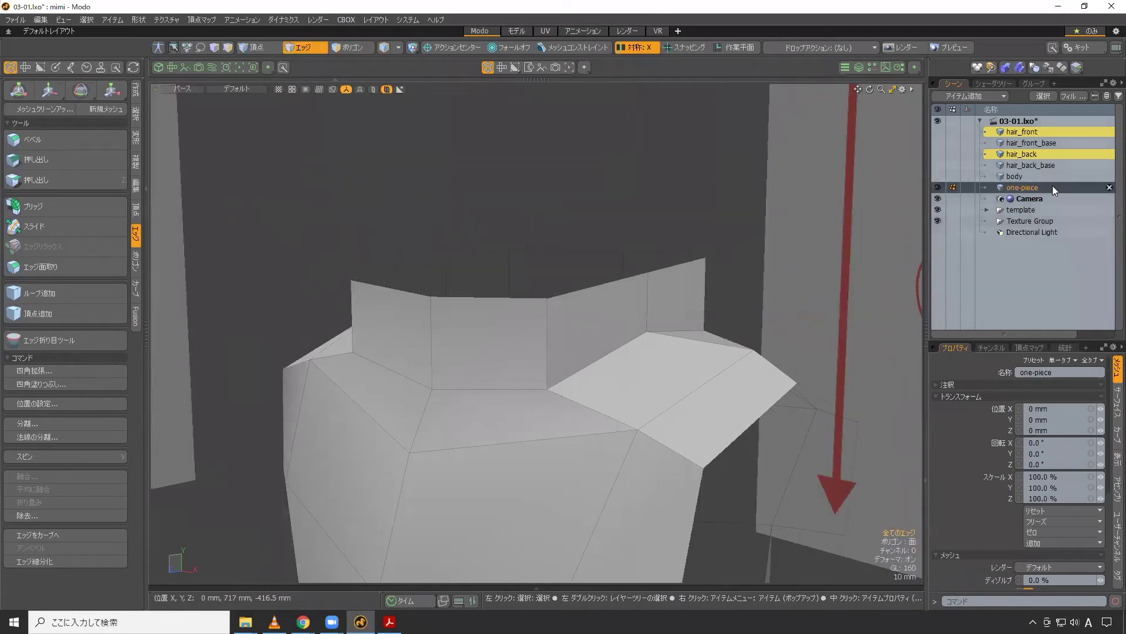
{"action": "left_click_drag", "start_coordinate": [528, 290], "coordinate": [538, 364], "text": "alt"}
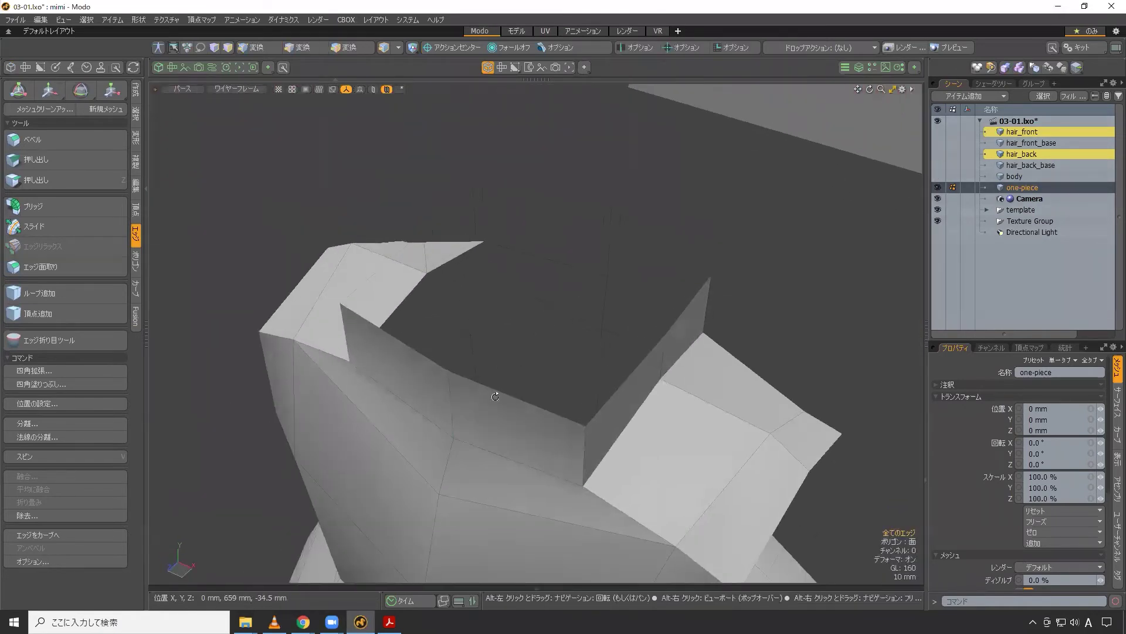
- Move the collar's front corner edges back and inward (about -0.5 mm X, -3.5 mm Z) around the neck
{"action": "left_click_drag", "start_coordinate": [734, 327], "coordinate": [634, 354], "text": "alt"}
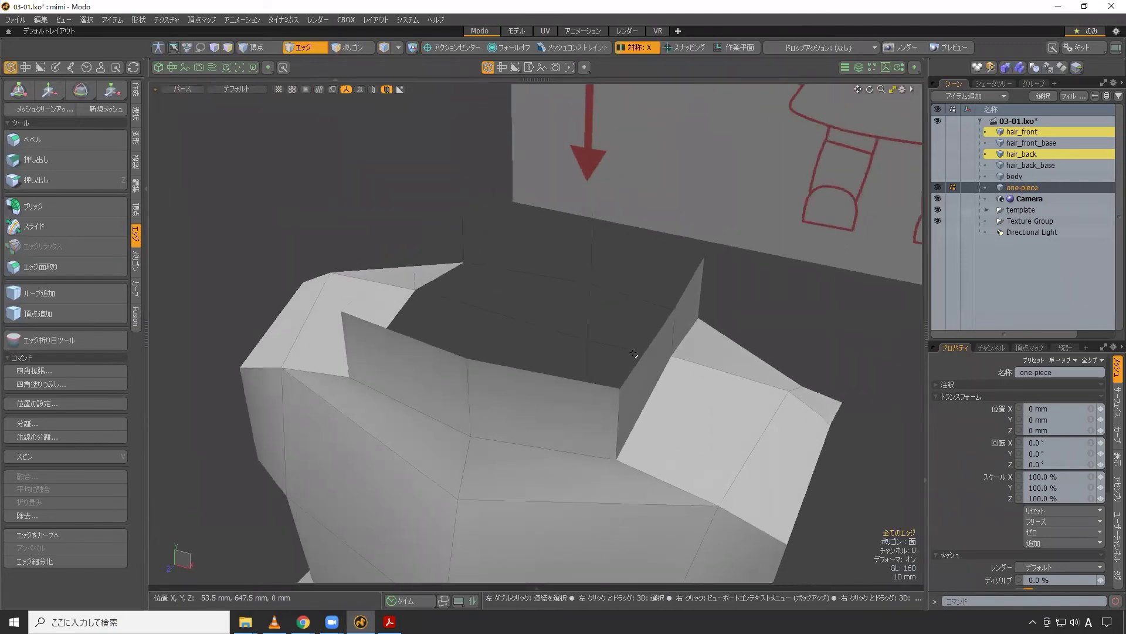
{"action": "key", "text": "t"}
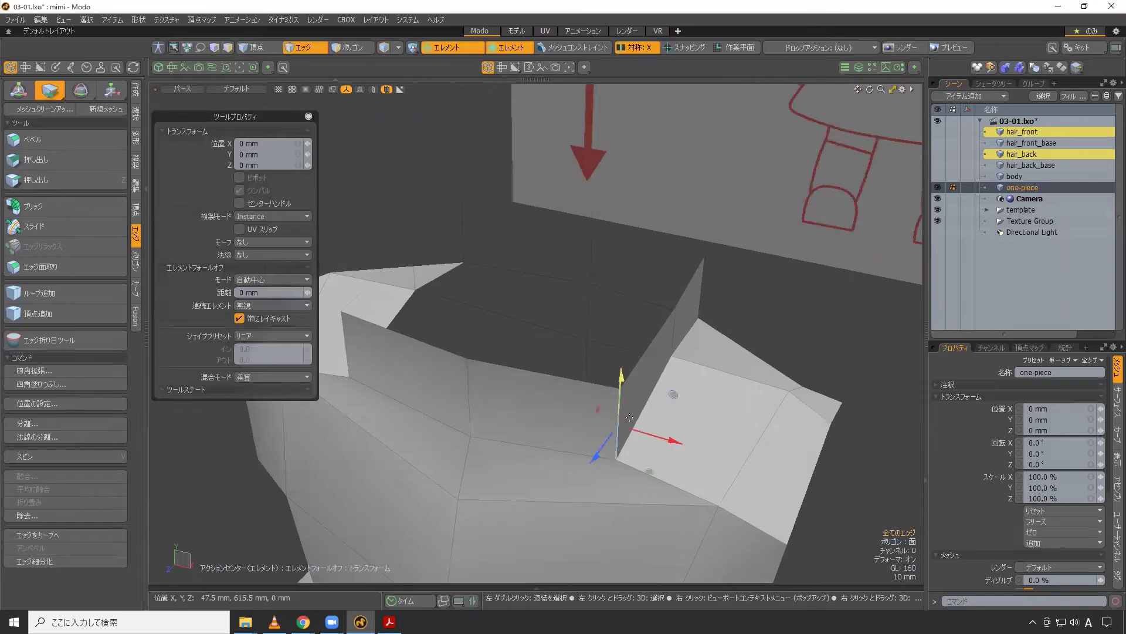
{"action": "left_click_drag", "start_coordinate": [652, 474], "coordinate": [634, 441]}
{"action": "left_click_drag", "start_coordinate": [722, 410], "coordinate": [561, 409], "text": "alt"}
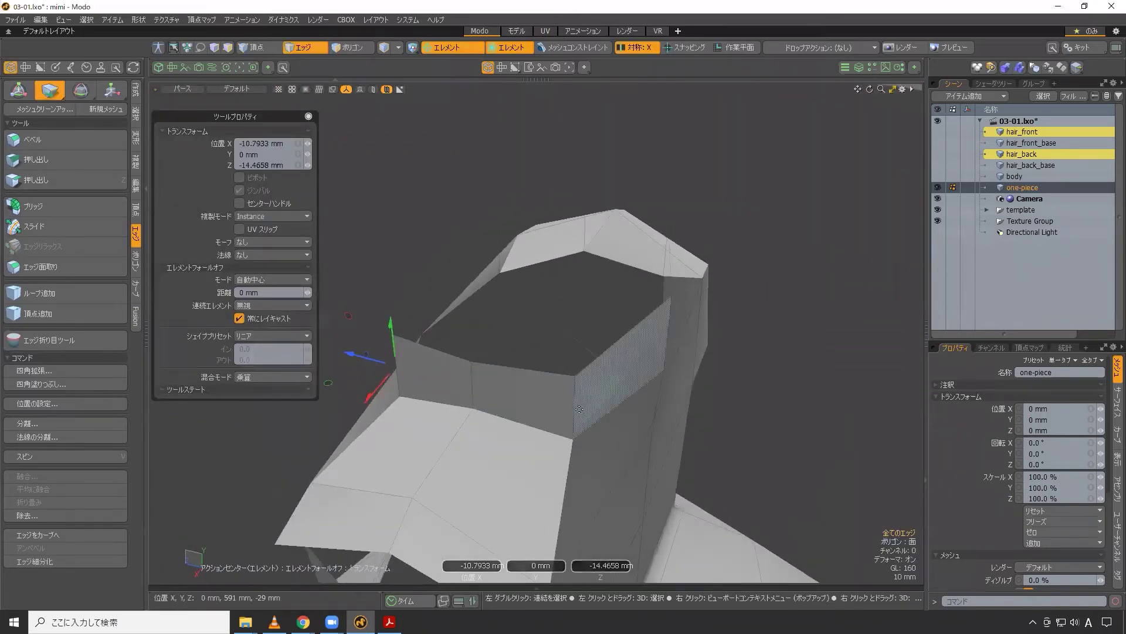
{"action": "left_click", "coordinate": [551, 439]}
{"action": "left_click_drag", "start_coordinate": [552, 446], "coordinate": [615, 423]}
{"action": "left_click", "coordinate": [626, 457]}
{"action": "left_click_drag", "start_coordinate": [640, 468], "coordinate": [658, 387]}
{"action": "key", "text": "space"}
{"action": "left_click_drag", "start_coordinate": [593, 355], "coordinate": [500, 330], "text": "alt"}
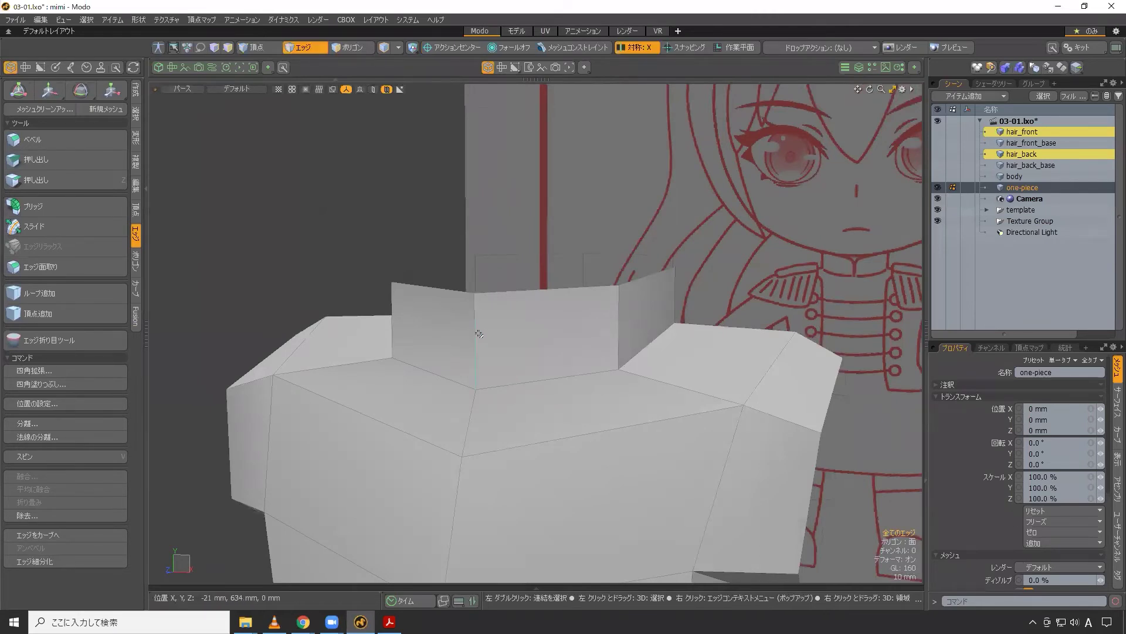
- Split the collar's vertical front centre edge with 5 mm spacing
{"action": "left_click", "coordinate": [477, 335]}
{"action": "left_click_drag", "start_coordinate": [513, 339], "coordinate": [513, 322], "text": "alt"}
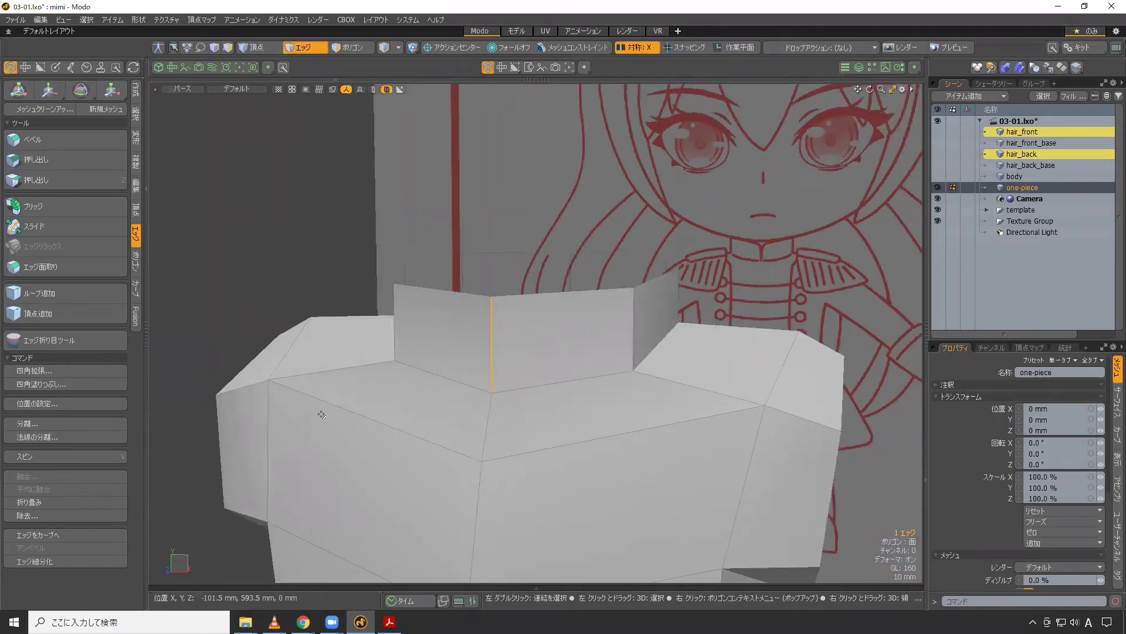
{"action": "left_click", "coordinate": [36, 421]}
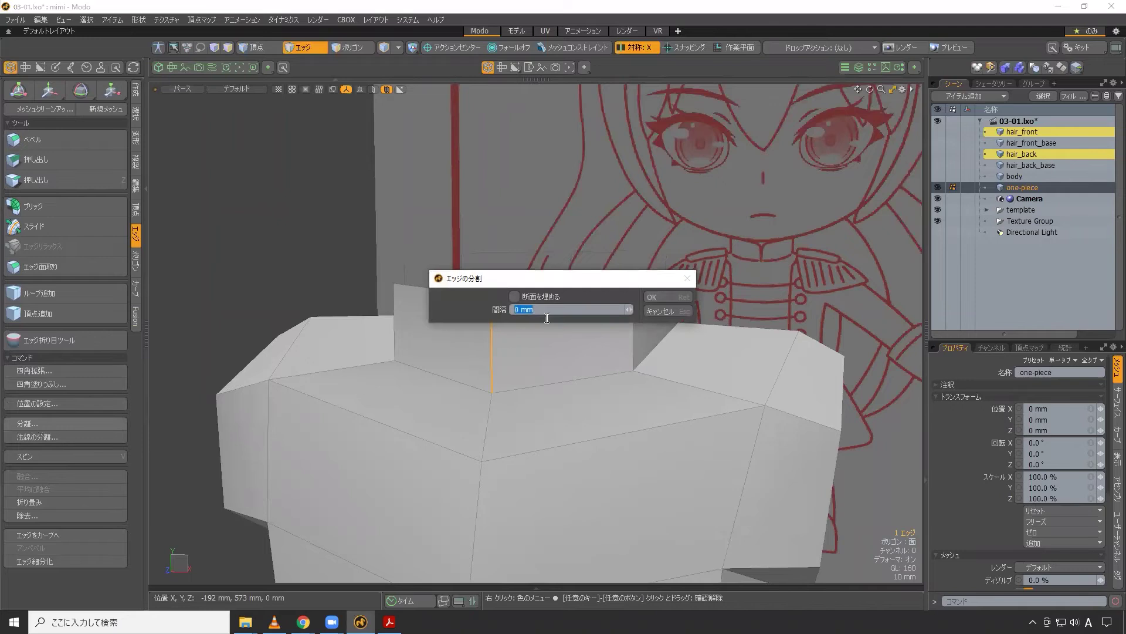
{"action": "left_click_drag", "start_coordinate": [560, 279], "coordinate": [509, 239]}
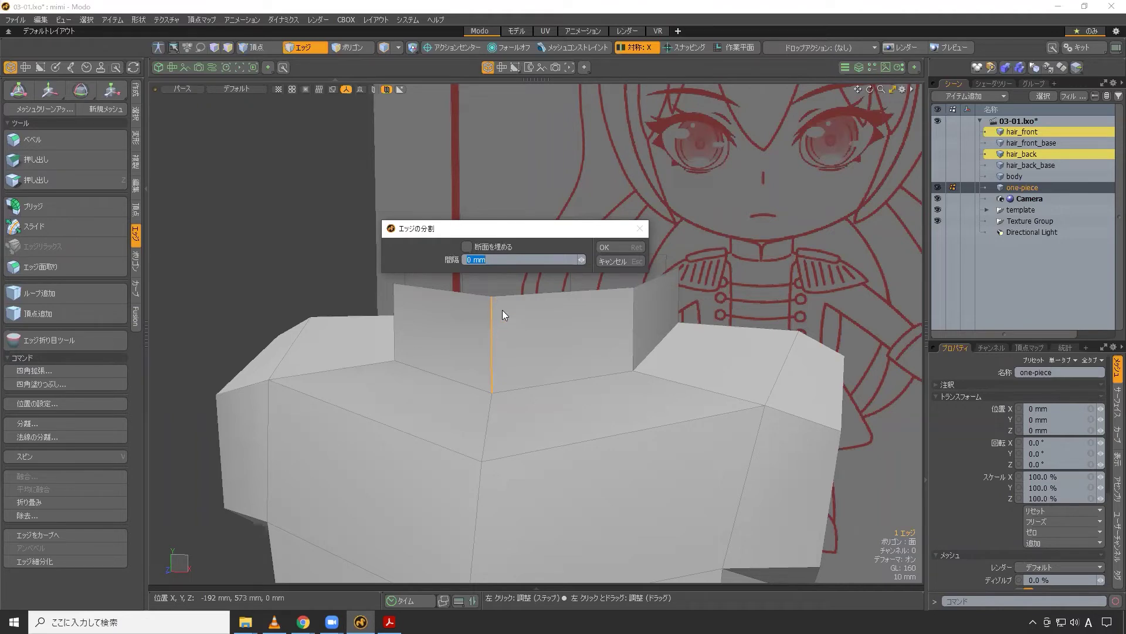
{"action": "left_click", "coordinate": [496, 262]}
{"action": "type", "text": "5mm"}
{"action": "left_click", "coordinate": [612, 250]}
{"action": "left_click_drag", "start_coordinate": [513, 307], "coordinate": [493, 350], "text": "alt"}
{"action": "left_click_drag", "start_coordinate": [565, 345], "coordinate": [499, 328], "text": "alt"}
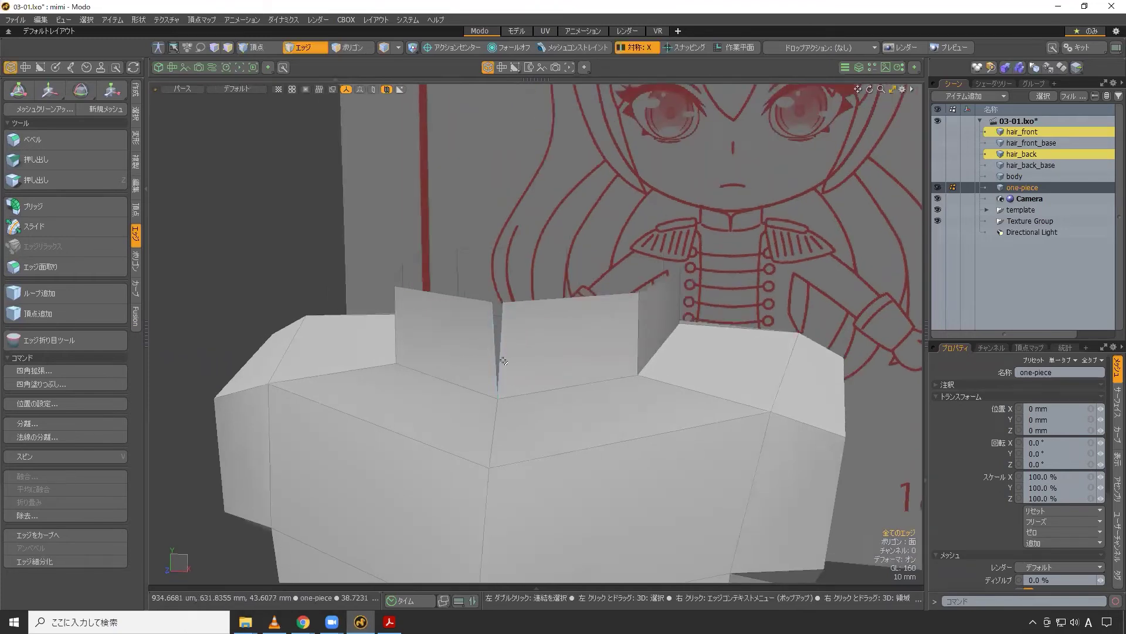
{"action": "scroll", "coordinate": [531, 359], "scroll_direction": "down", "scroll_amount": 4}
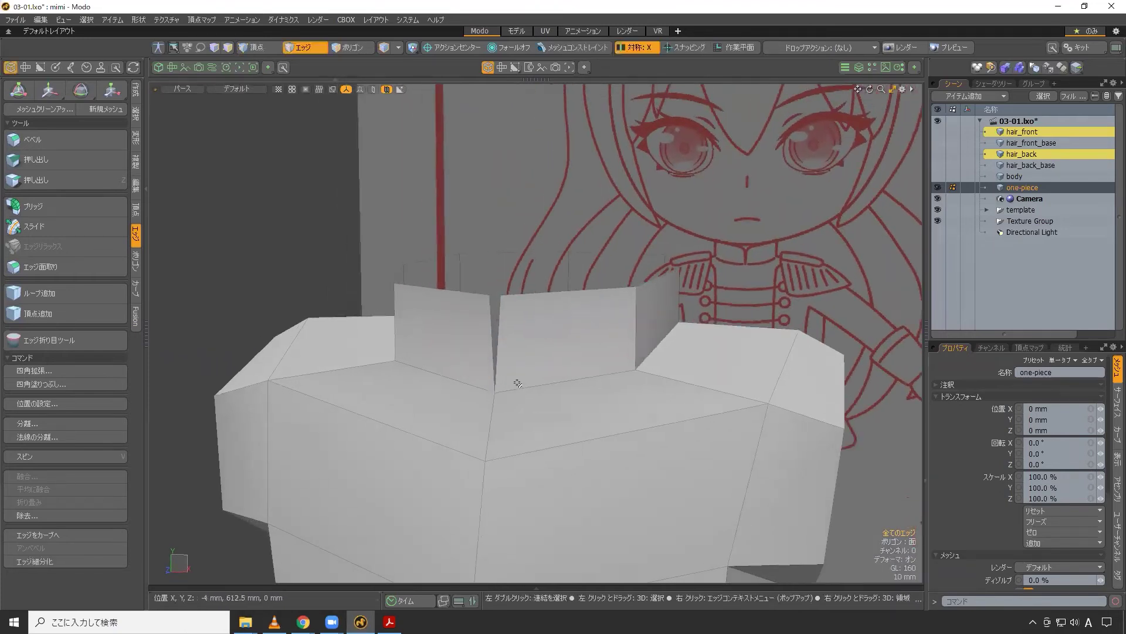
{"action": "left_click_drag", "start_coordinate": [526, 309], "coordinate": [511, 252], "text": "alt+shift"}
{"action": "key", "text": "Tab"}
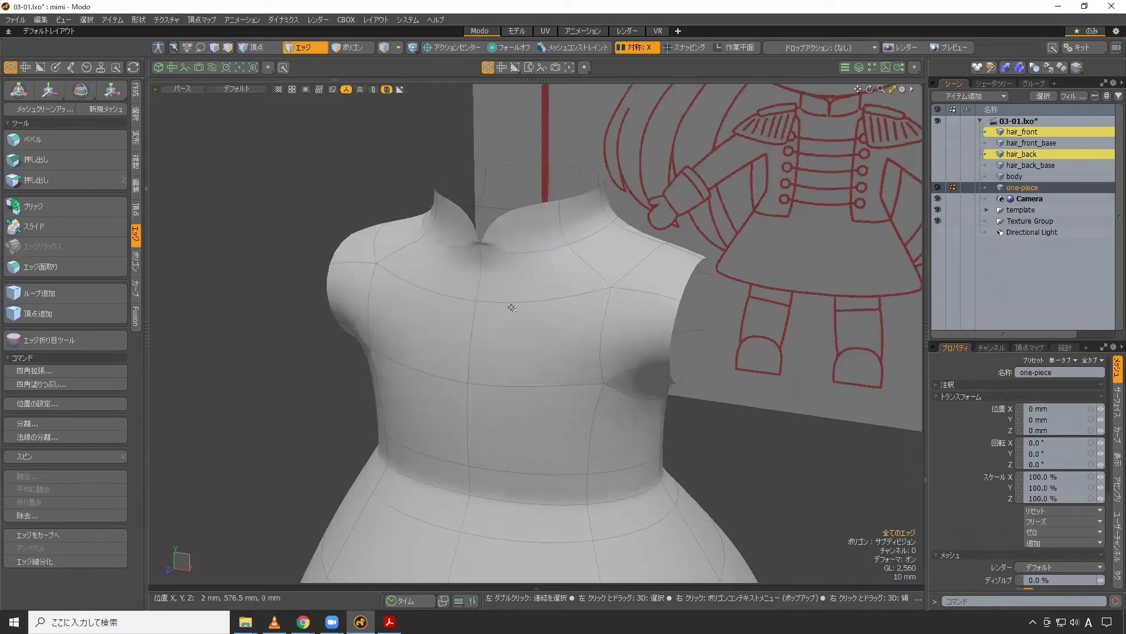
{"action": "key", "text": "Tab"}
{"action": "scroll", "coordinate": [509, 328], "scroll_direction": "down", "scroll_amount": 5}
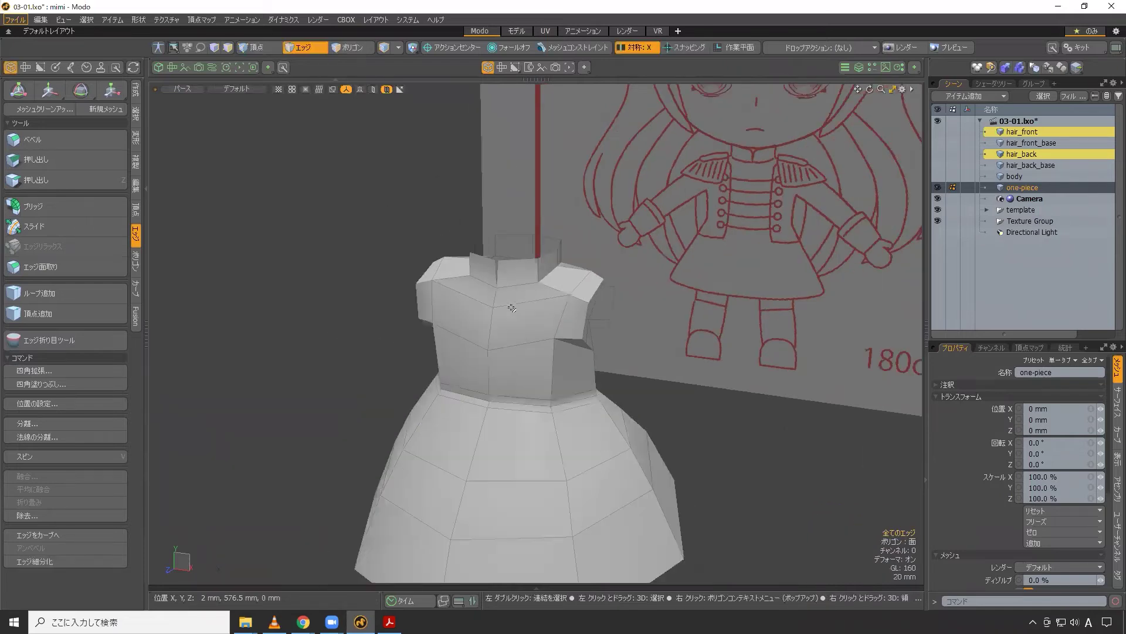
{"action": "left_click_drag", "start_coordinate": [507, 359], "coordinate": [543, 291], "text": "alt"}
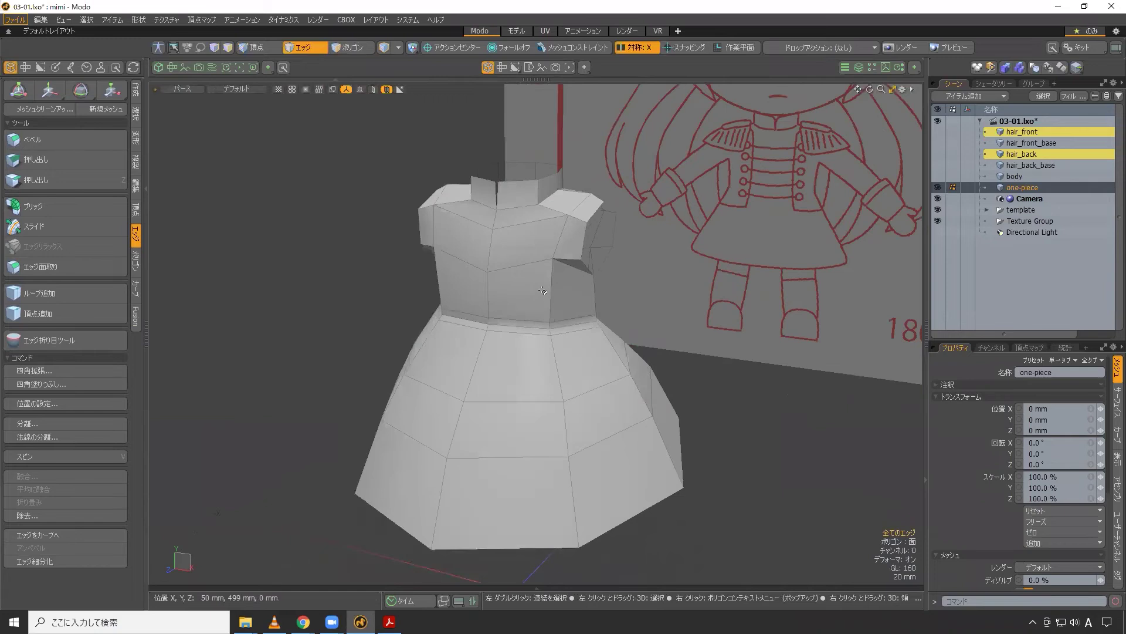
- Run Mesh Cleanup with all options, fixing 43 polygon normals and merging one discontinuous value
{"action": "left_click", "coordinate": [57, 111]}
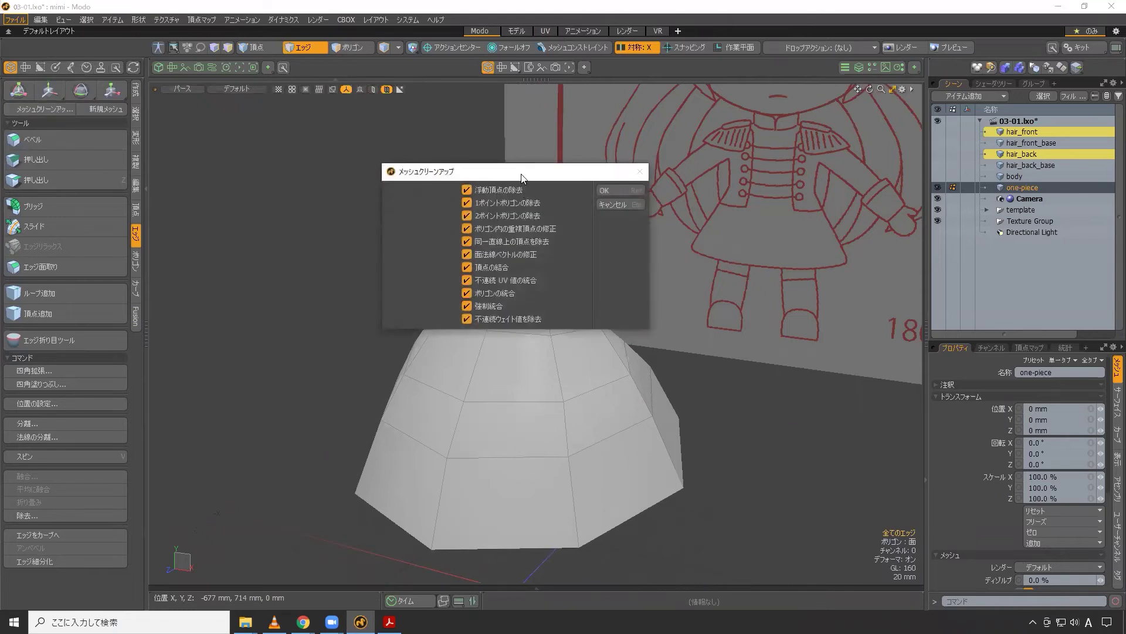
{"action": "left_click_drag", "start_coordinate": [518, 175], "coordinate": [304, 159]}
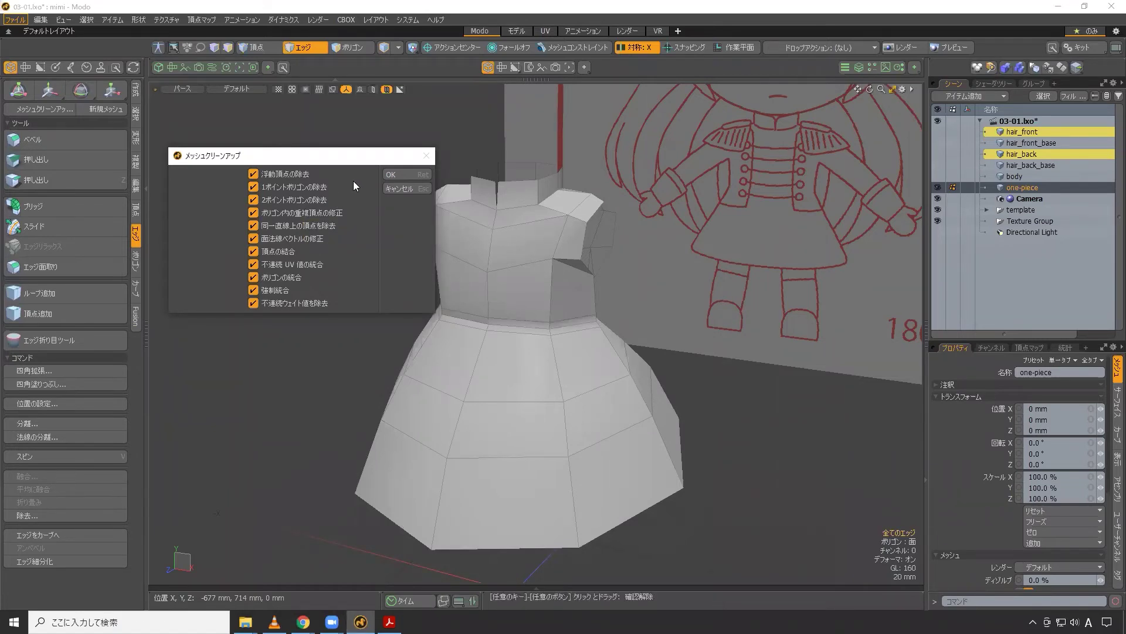
{"action": "left_click_drag", "start_coordinate": [326, 158], "coordinate": [316, 142]}
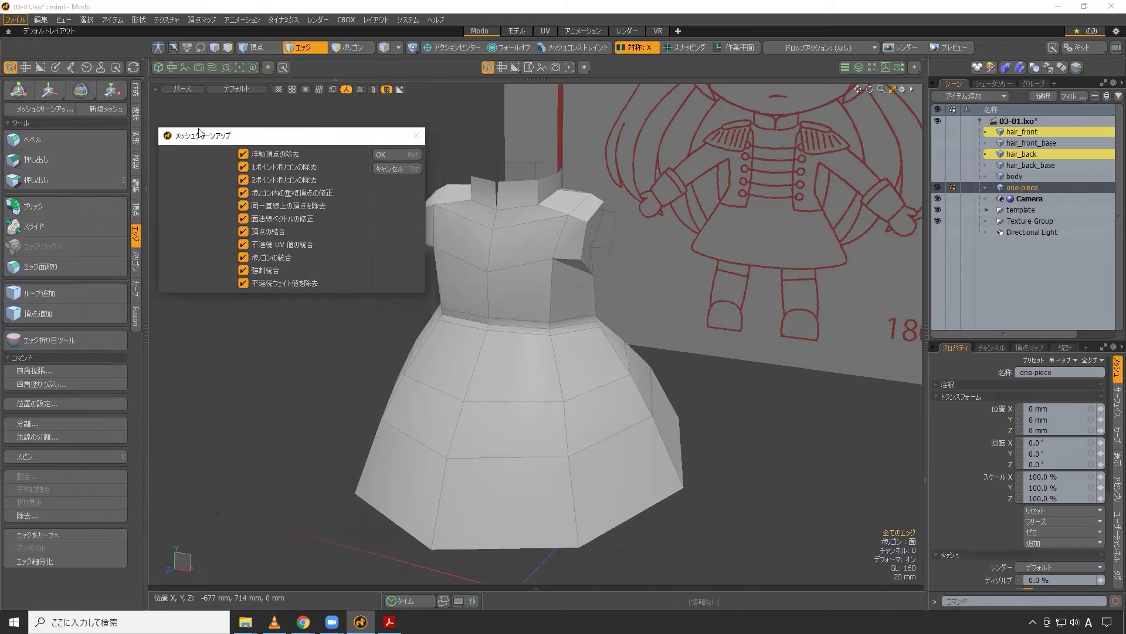
{"action": "left_click", "coordinate": [399, 155]}
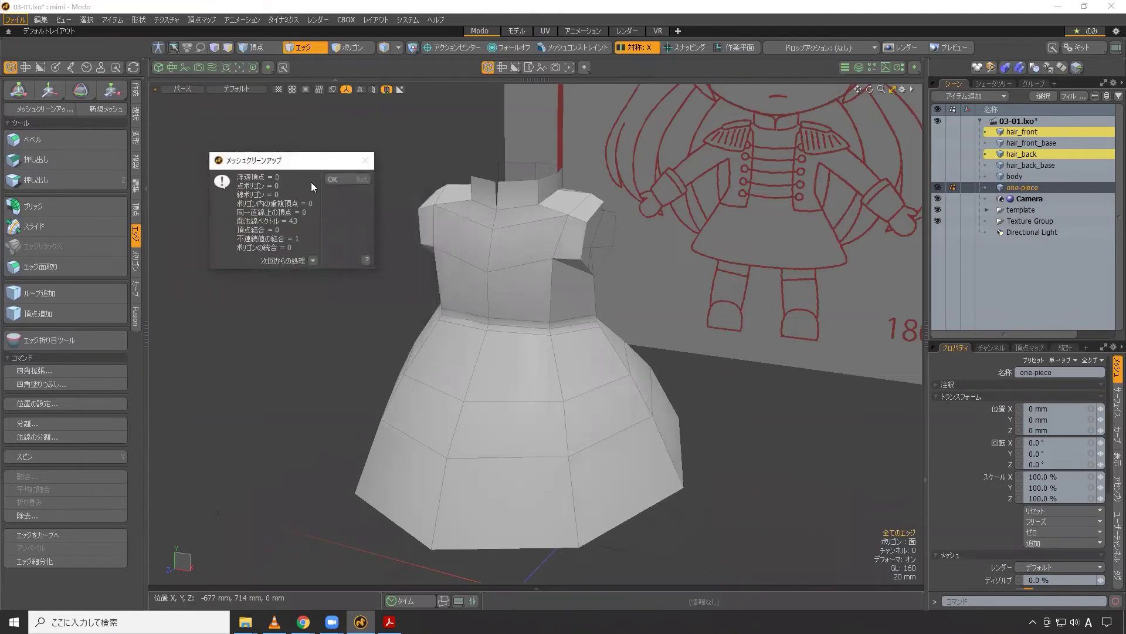
{"action": "left_click", "coordinate": [353, 183]}
{"action": "mouse_move", "coordinate": [352, 253]}
{"action": "left_mouse_down", "text": "alt"}
{"action": "mouse_move", "coordinate": [587, 264]}
{"action": "mouse_move", "coordinate": [573, 285]}
{"action": "mouse_move", "coordinate": [568, 269]}
{"action": "mouse_move", "coordinate": [587, 277]}
{"action": "left_mouse_up", "text": "alt"}
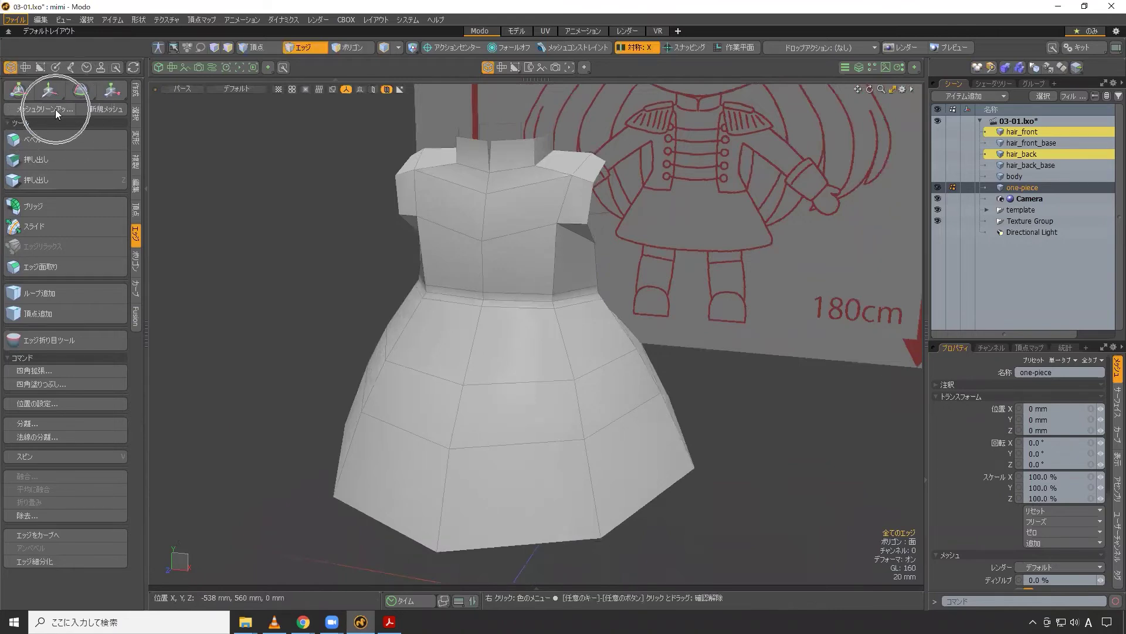
- Toggle the subdivision preview and turn off X symmetry
{"action": "left_click_drag", "start_coordinate": [668, 373], "coordinate": [596, 360], "text": "alt"}
{"action": "key", "text": "Tab"}
{"action": "key", "text": "Tab"}
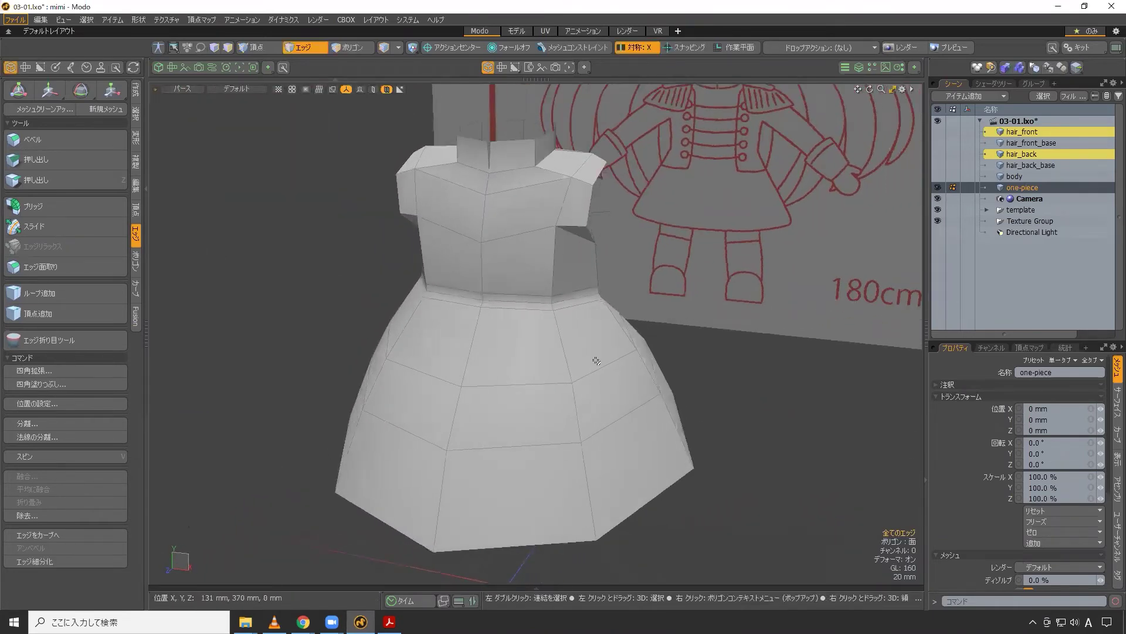
{"action": "left_click", "coordinate": [638, 48]}
- Switch to a Front wireframe view zoomed onto the template's right shoulder
{"action": "key", "text": "ctrl+space"}
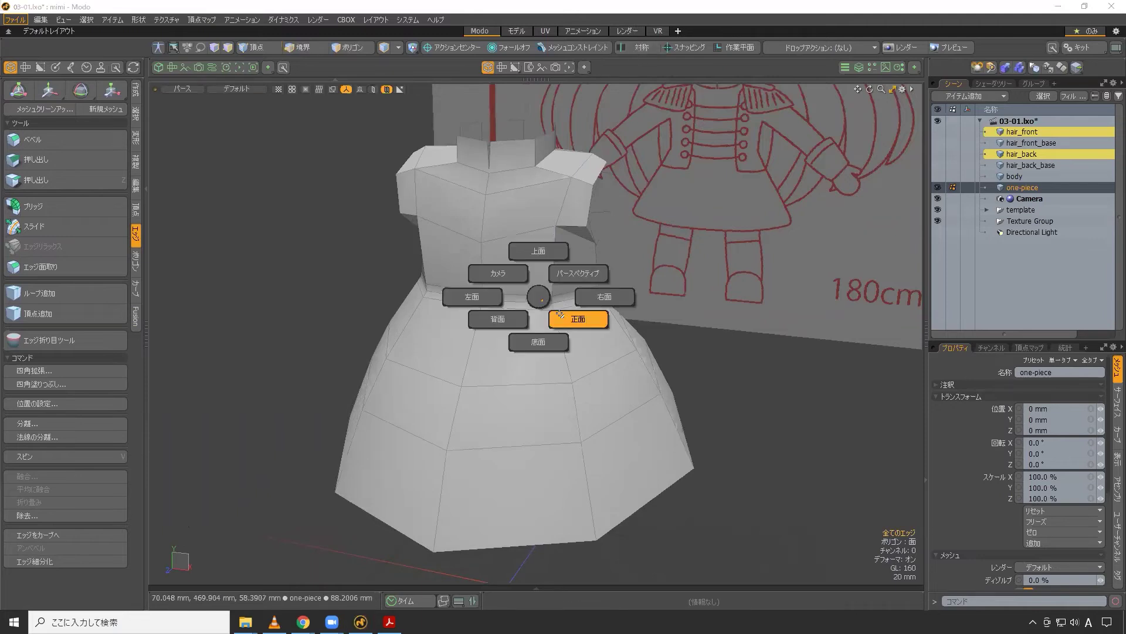
{"action": "left_click", "coordinate": [559, 314]}
{"action": "key", "text": "shift+z"}
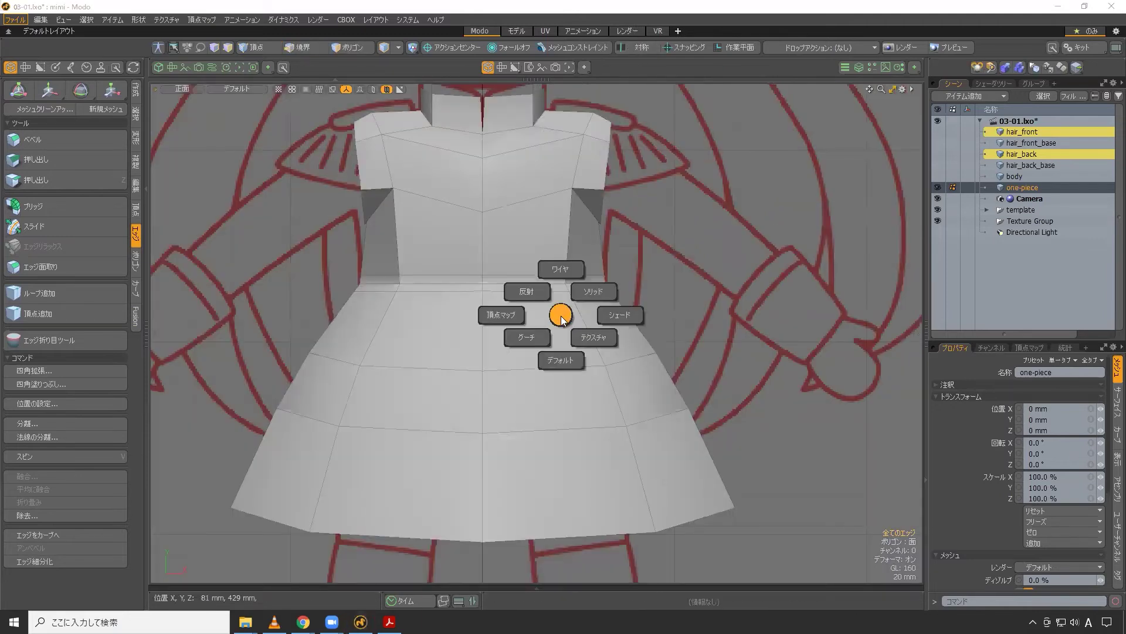
{"action": "left_click", "coordinate": [555, 270]}
{"action": "scroll", "coordinate": [668, 245], "scroll_direction": "up", "scroll_amount": 5}
{"action": "scroll", "coordinate": [667, 245], "scroll_direction": "up", "scroll_amount": 5}
{"action": "left_click_drag", "start_coordinate": [638, 309], "coordinate": [582, 438], "text": "alt+shift"}
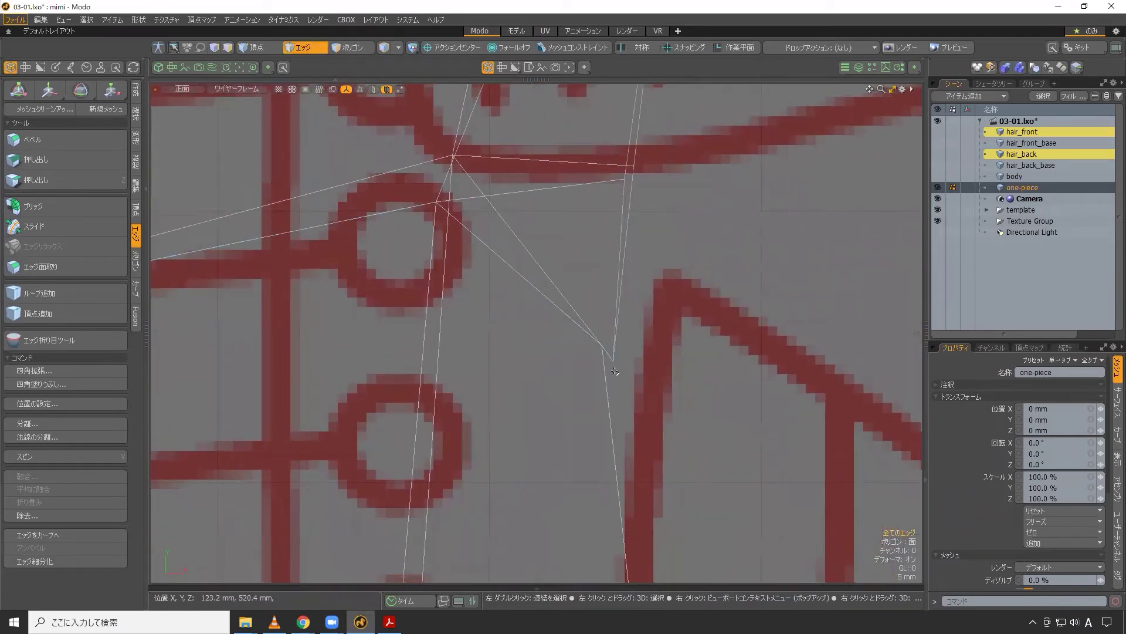
- Drag the right armhole and upper shoulder vertices up and outward onto the template's shoulder line
{"action": "key", "text": "t"}
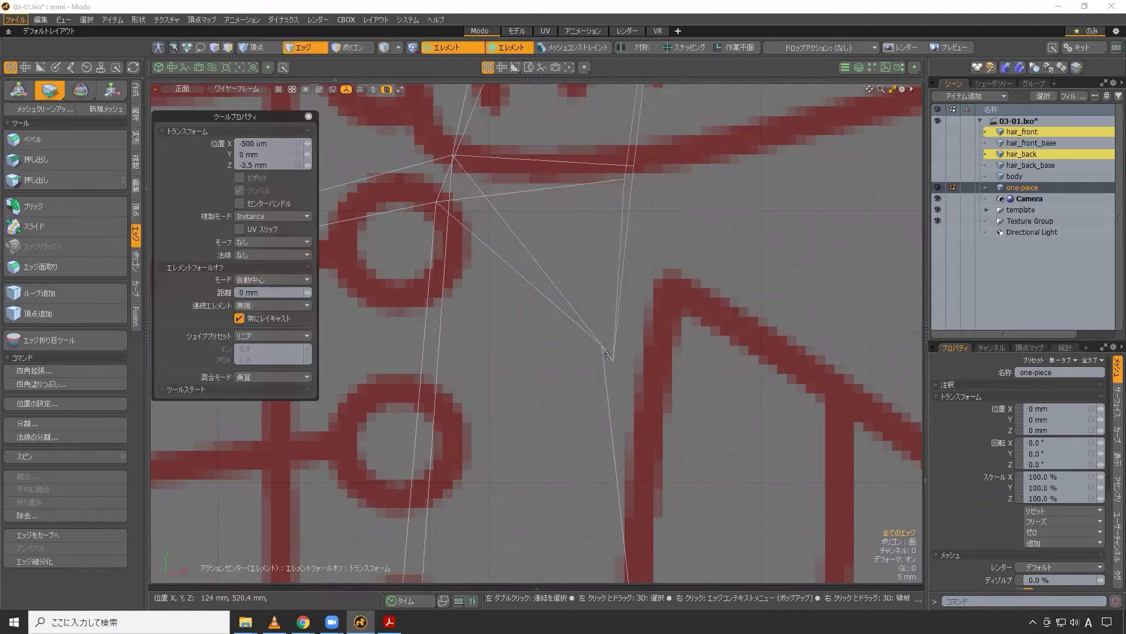
{"action": "scroll", "coordinate": [609, 352], "scroll_direction": "down", "scroll_amount": 2}
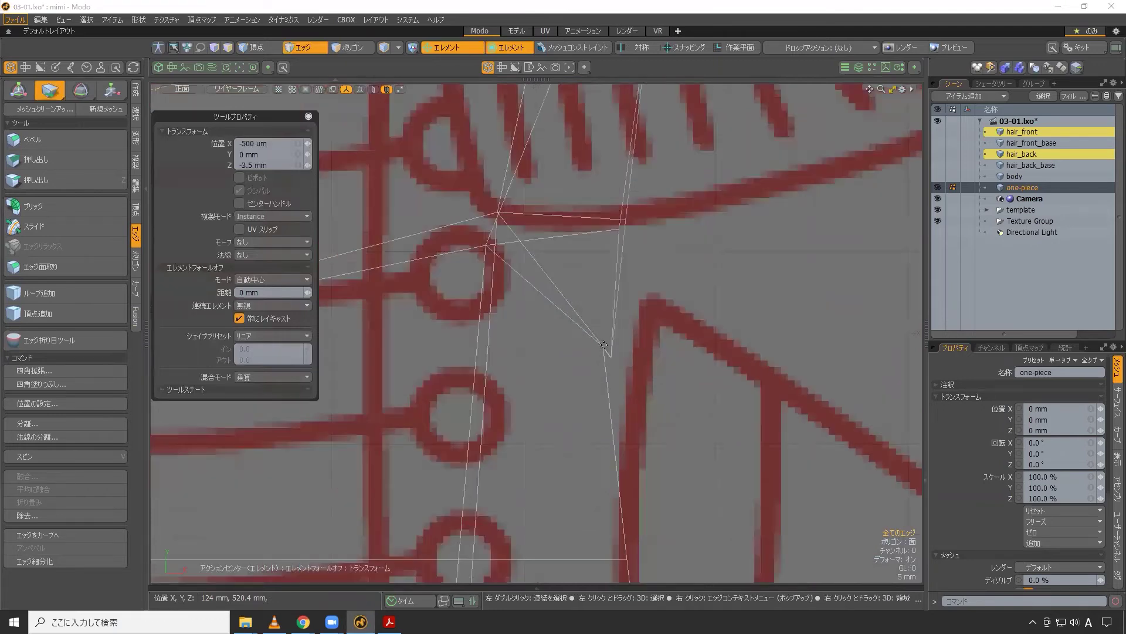
{"action": "left_click", "coordinate": [612, 356]}
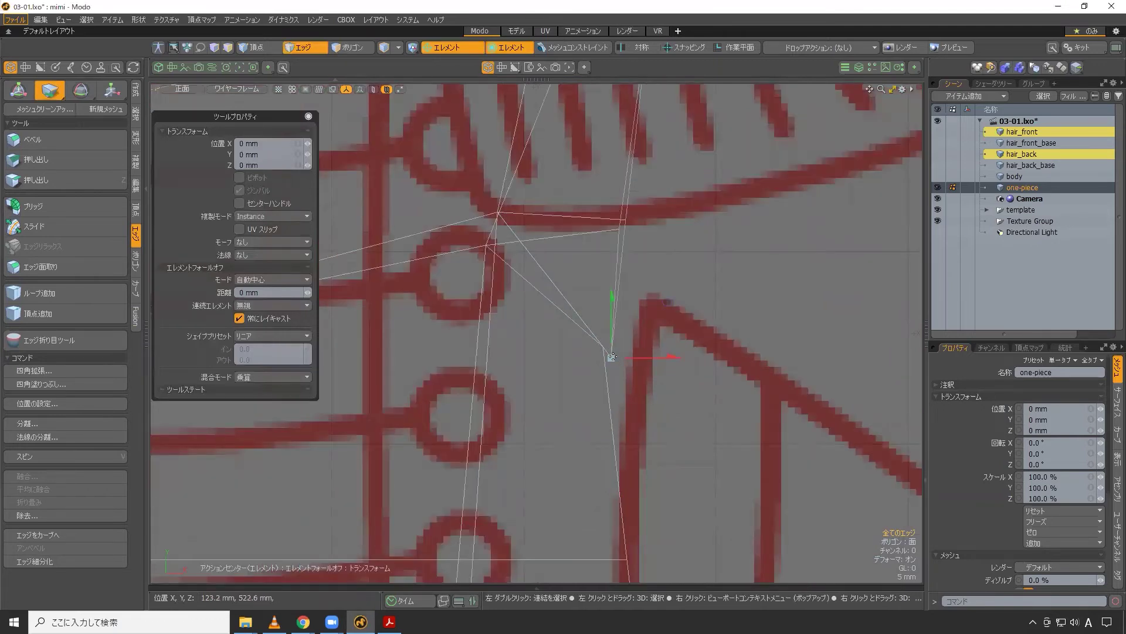
{"action": "left_click_drag", "start_coordinate": [676, 296], "coordinate": [703, 257]}
{"action": "left_click", "coordinate": [603, 346]}
{"action": "left_click_drag", "start_coordinate": [648, 305], "coordinate": [656, 296]}
{"action": "left_click", "coordinate": [647, 312]}
{"action": "left_click_drag", "start_coordinate": [703, 265], "coordinate": [709, 247]}
{"action": "left_click", "coordinate": [625, 220]}
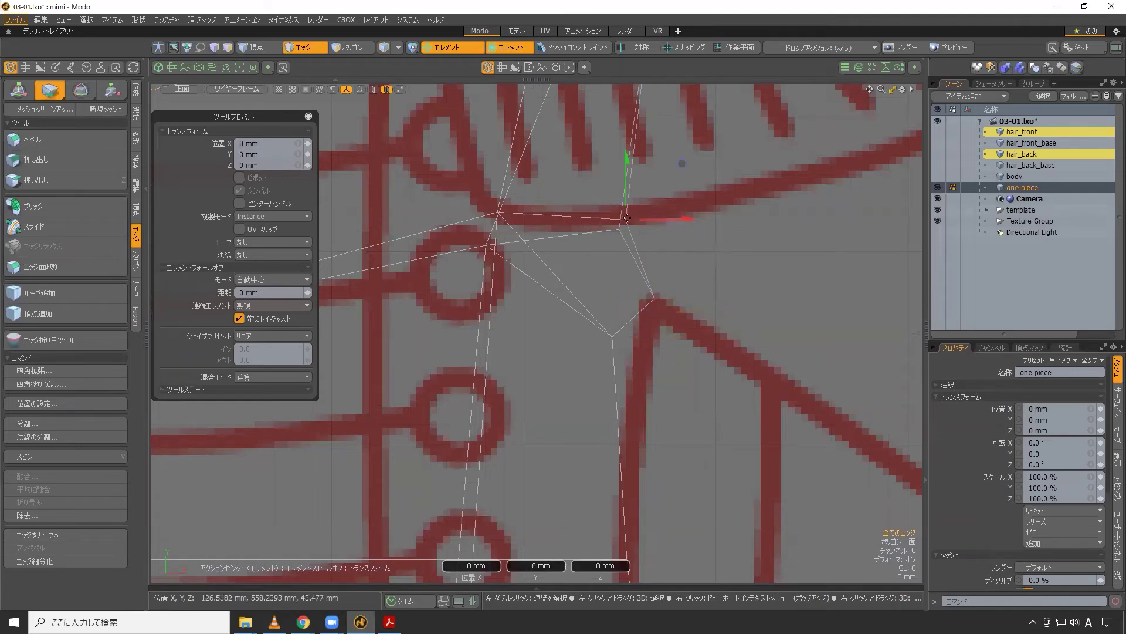
{"action": "left_click_drag", "start_coordinate": [682, 168], "coordinate": [690, 153]}
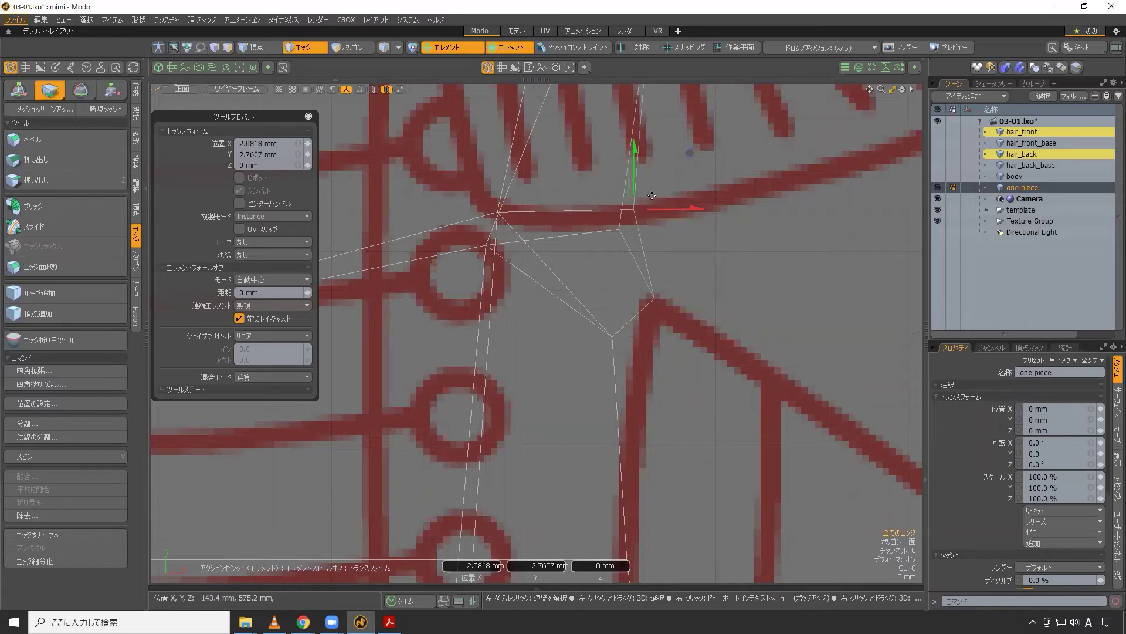
{"action": "key", "text": "space"}
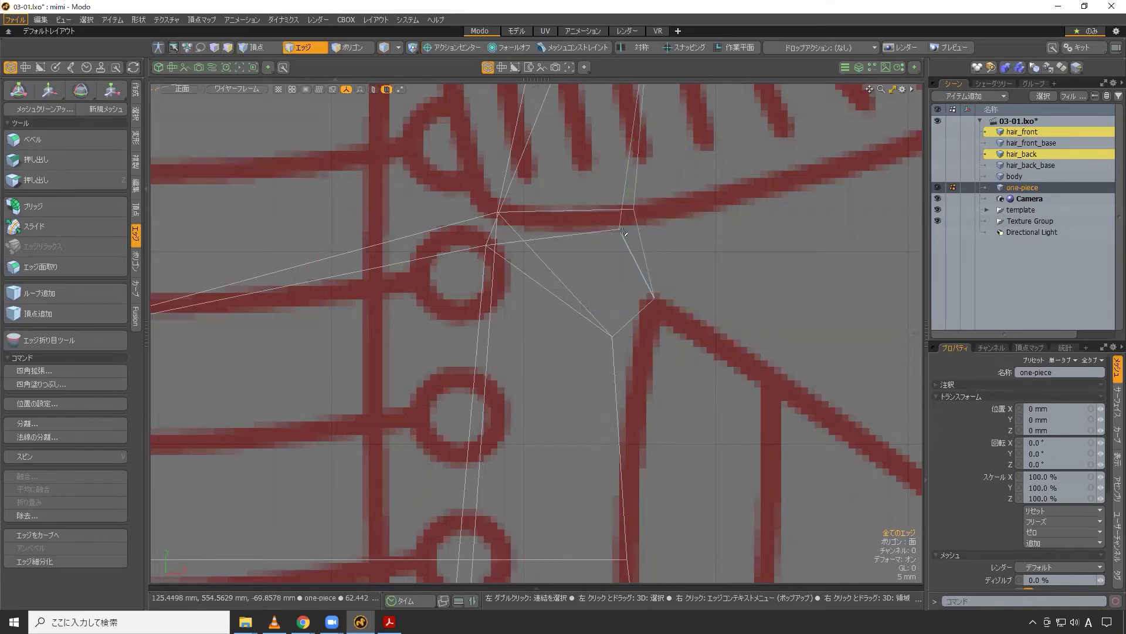
- Move the shoulder-corner vertex about 2.19 mm in X and 3.38 mm in Y
{"action": "key", "text": "1"}
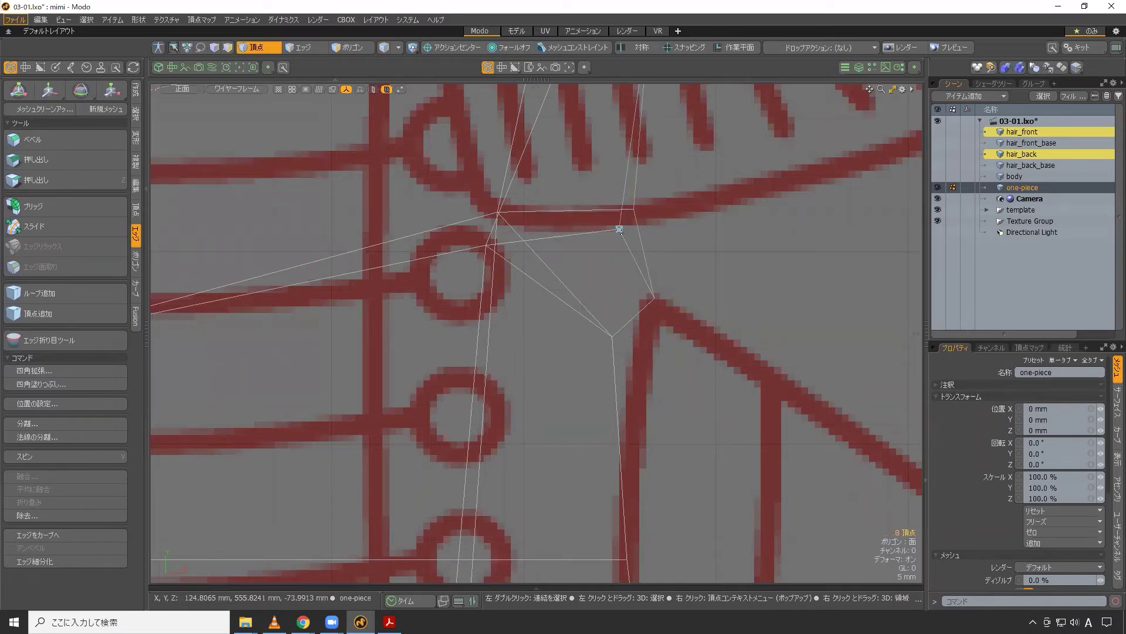
{"action": "left_click", "coordinate": [620, 231]}
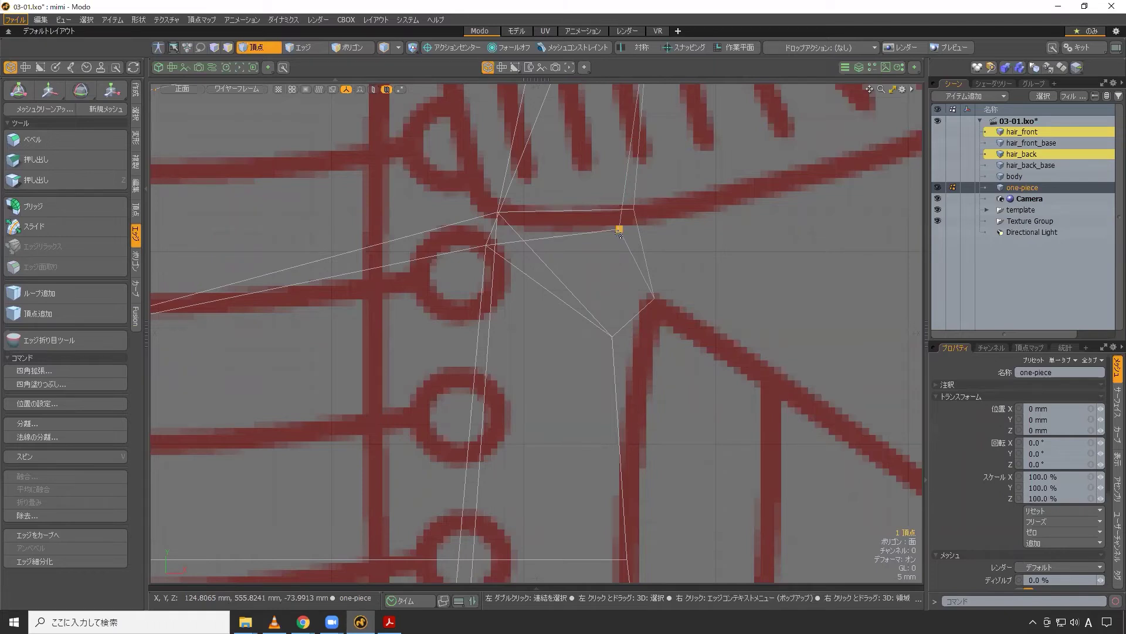
{"action": "key", "text": "w"}
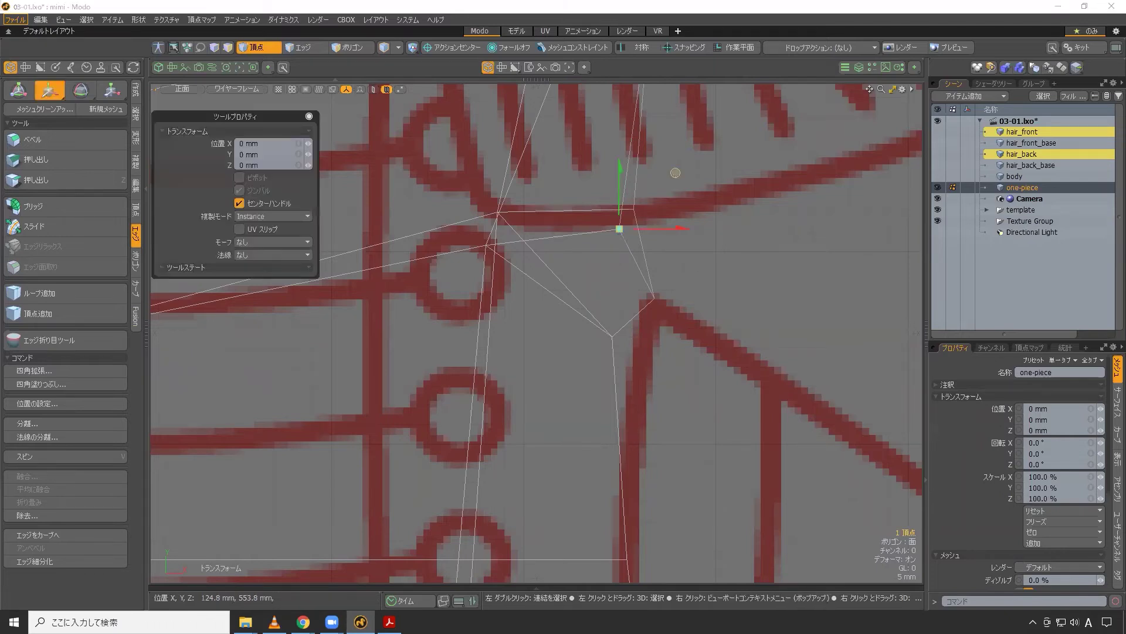
{"action": "left_click_drag", "start_coordinate": [675, 172], "coordinate": [684, 159]}
{"action": "scroll", "coordinate": [645, 289], "scroll_direction": "down", "scroll_amount": 2}
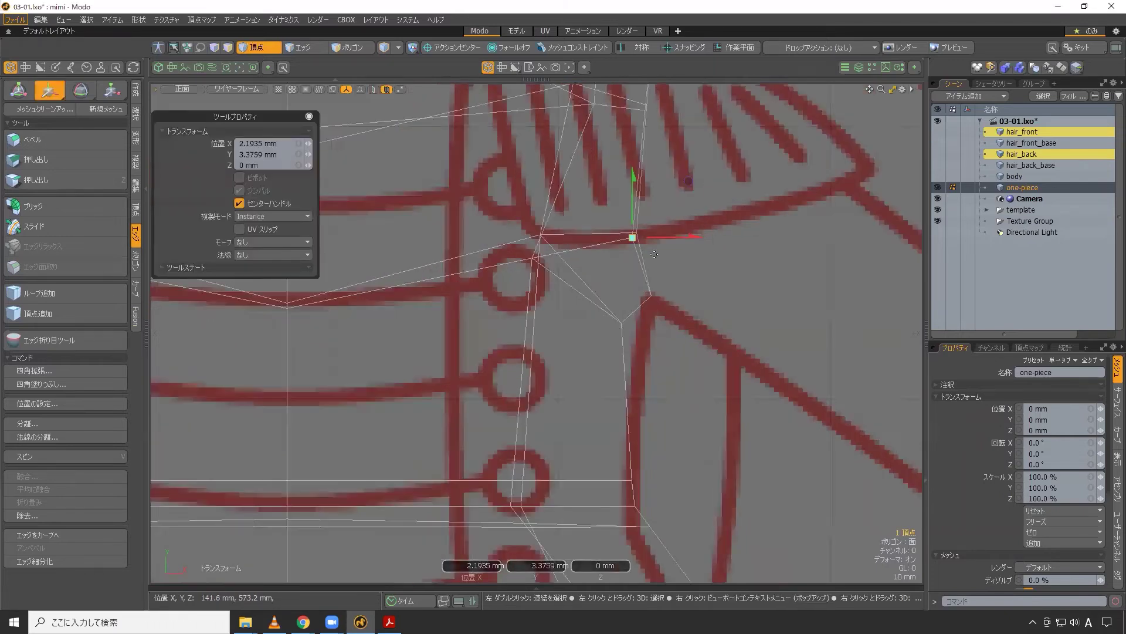
{"action": "key", "text": "space"}
- Clear the selection, recentre the bodice, lasso-select bodice vertices and show the Duplicate tools
{"action": "scroll", "coordinate": [620, 313], "scroll_direction": "down", "scroll_amount": 5}
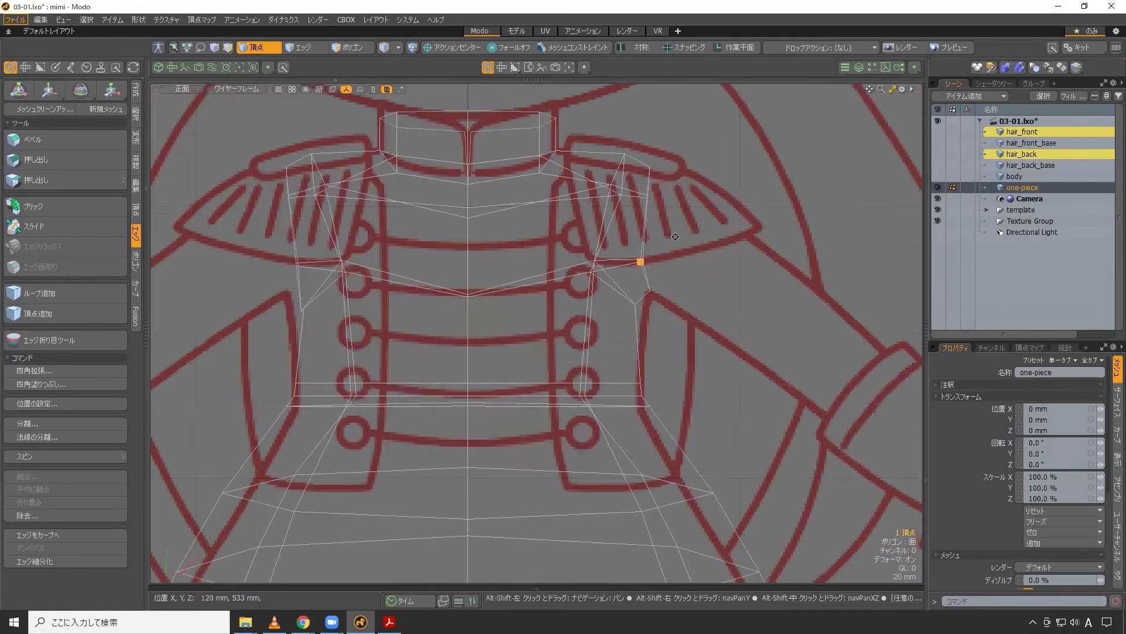
{"action": "left_click", "coordinate": [654, 282]}
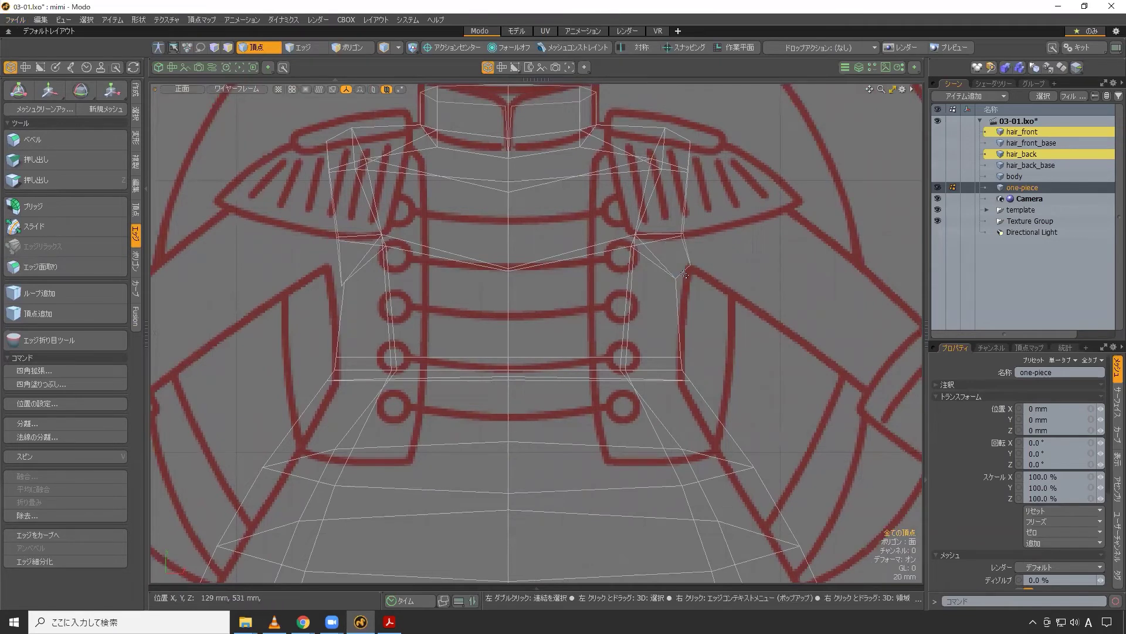
{"action": "left_click_drag", "start_coordinate": [678, 279], "coordinate": [707, 277], "text": "alt+shift"}
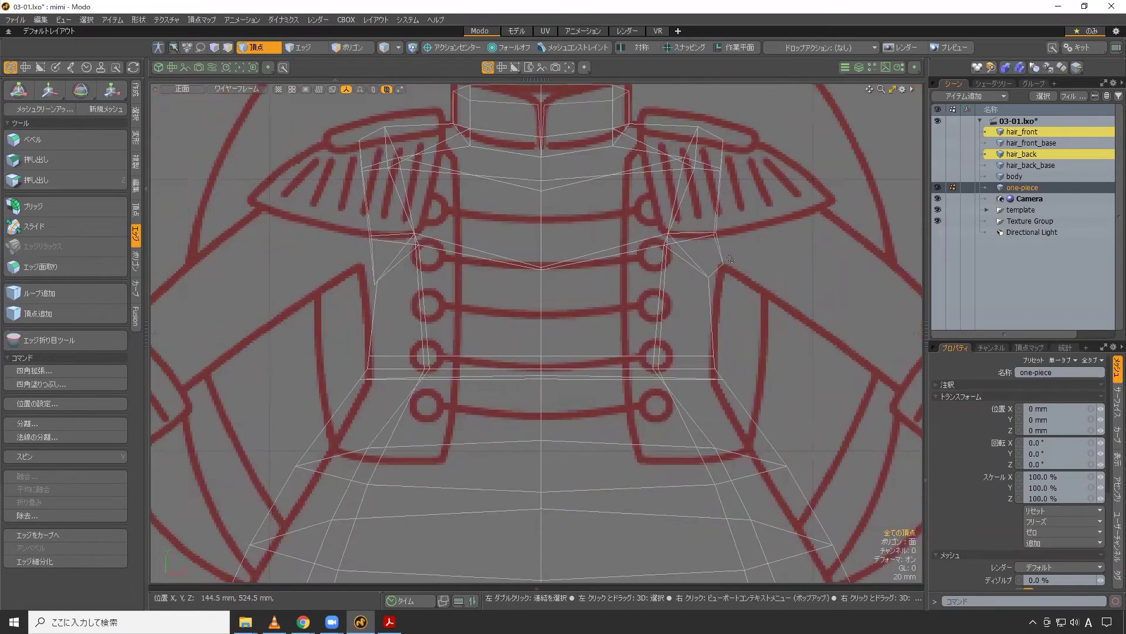
{"action": "right_click_drag", "start_coordinate": [739, 243], "coordinate": [740, 244]}
{"action": "right_click_drag", "start_coordinate": [404, 288], "coordinate": [347, 307]}
{"action": "left_click", "coordinate": [137, 164]}
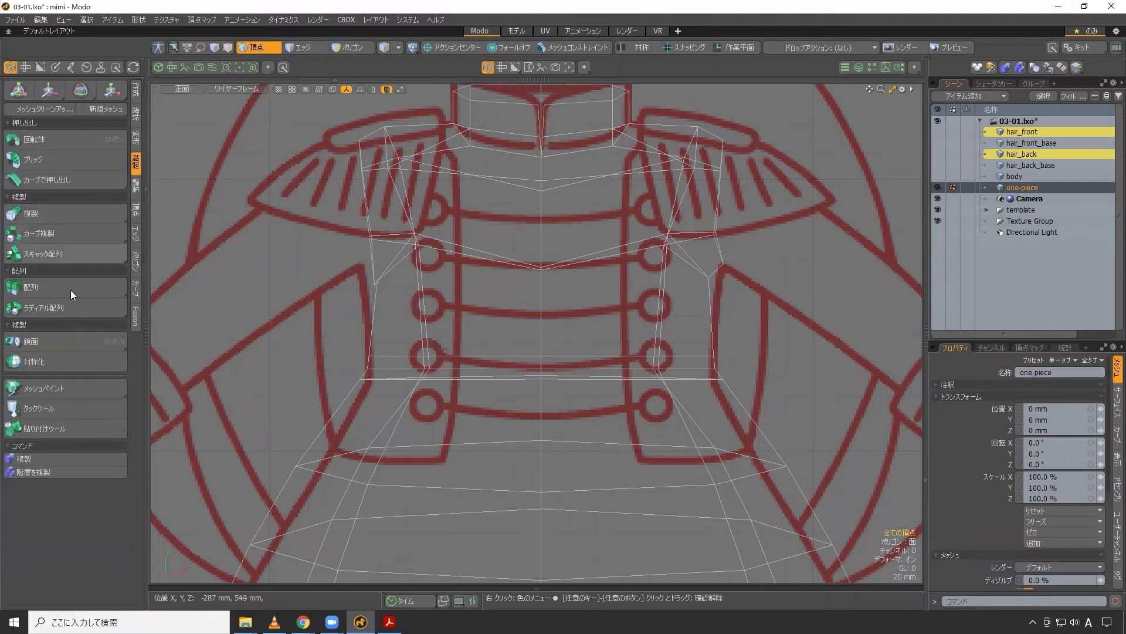
- Symmetrize across X, Plus to Minus with Merge, mirroring the right bodice onto the left
{"action": "left_click", "coordinate": [63, 360]}
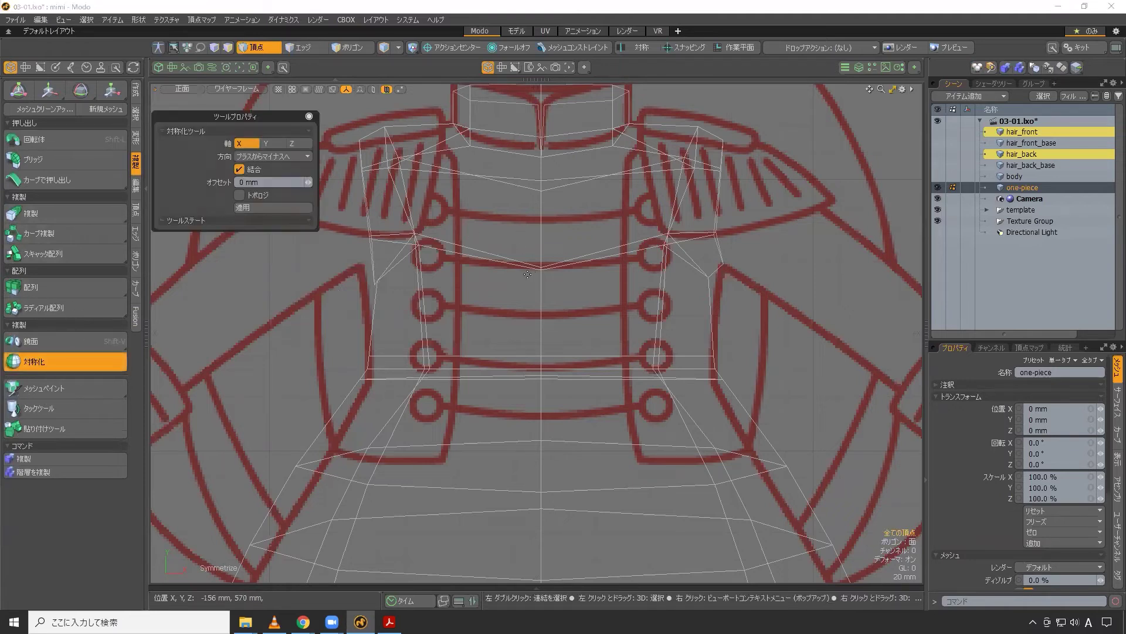
{"action": "left_click", "coordinate": [483, 296]}
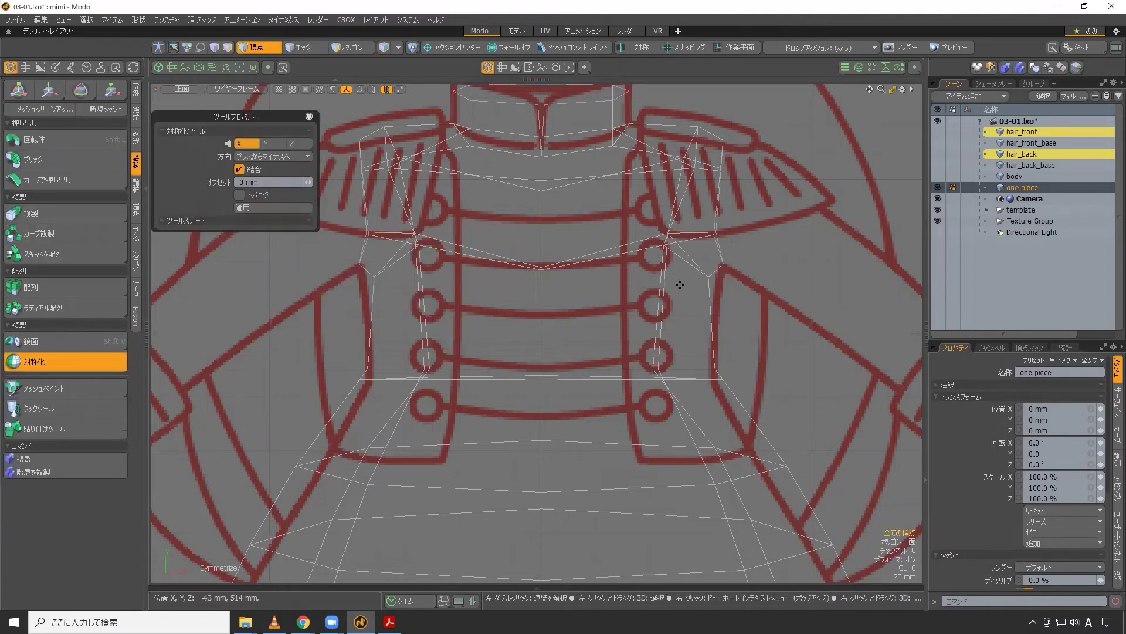
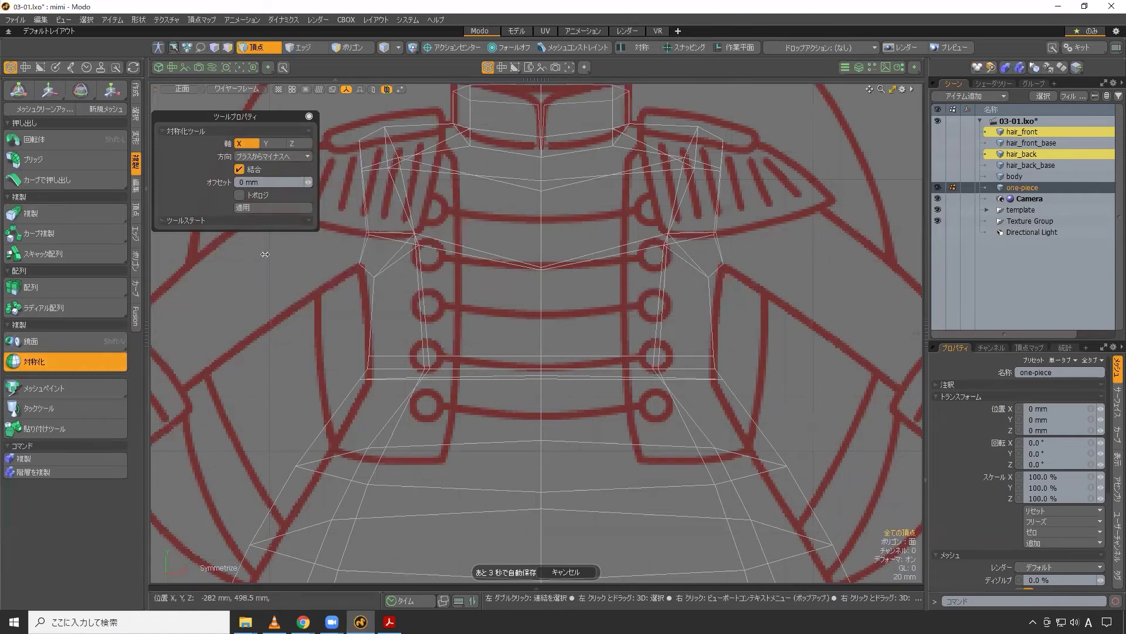
- Drop the Symmetrize tool and switch the viewport from front to Perspective view
{"action": "key", "text": "space"}
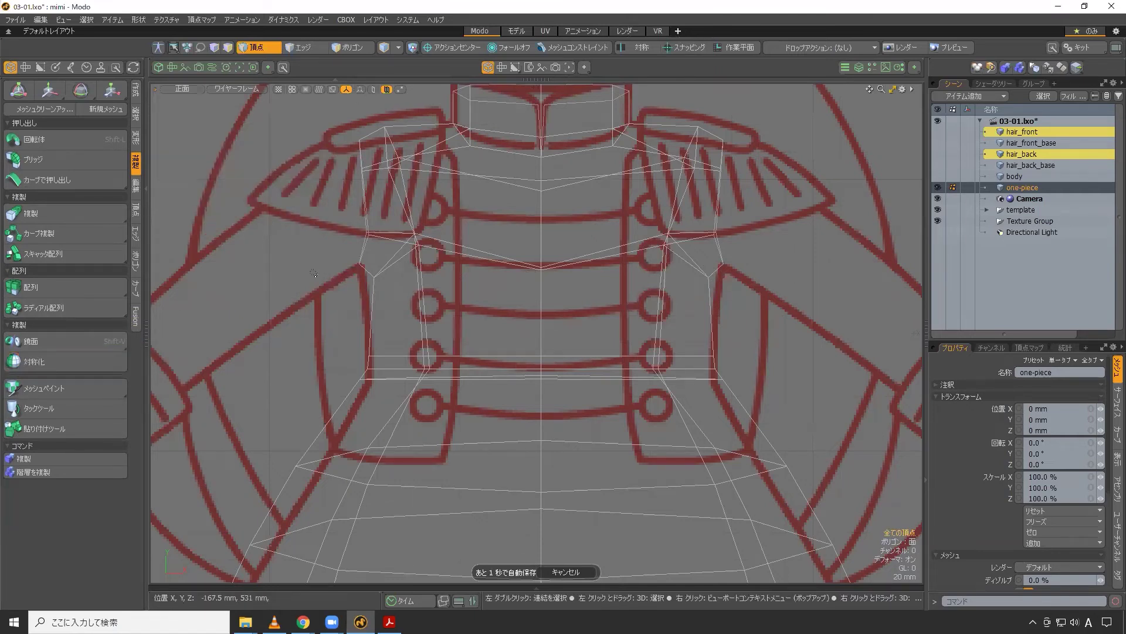
{"action": "key", "text": "ctrl+space"}
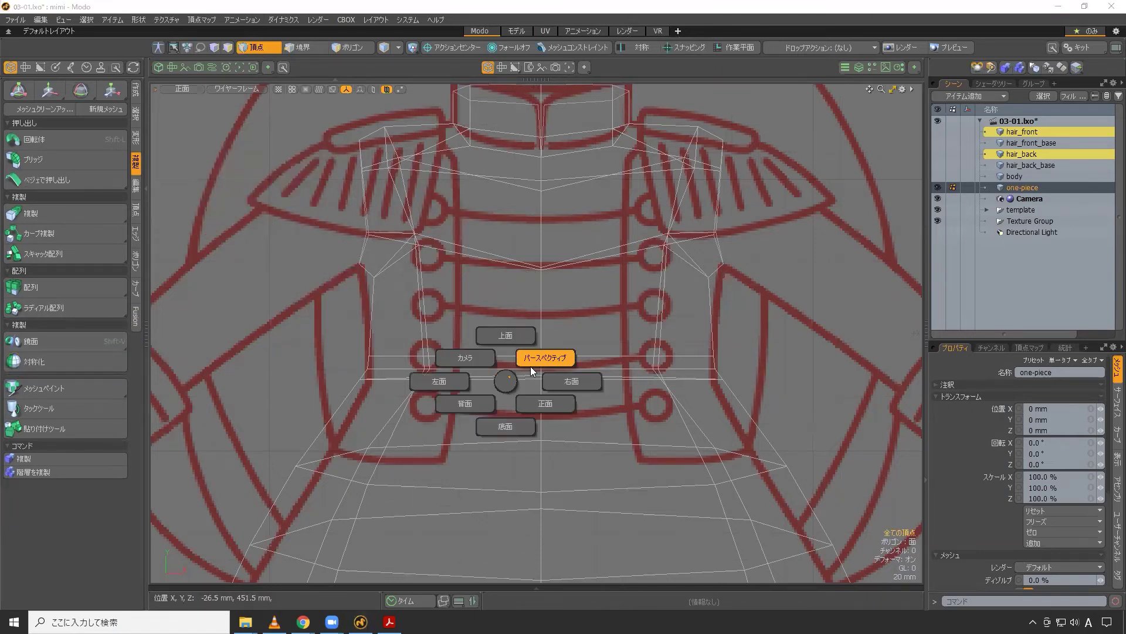
{"action": "left_click", "coordinate": [530, 338]}
{"action": "key", "text": "alt+space"}
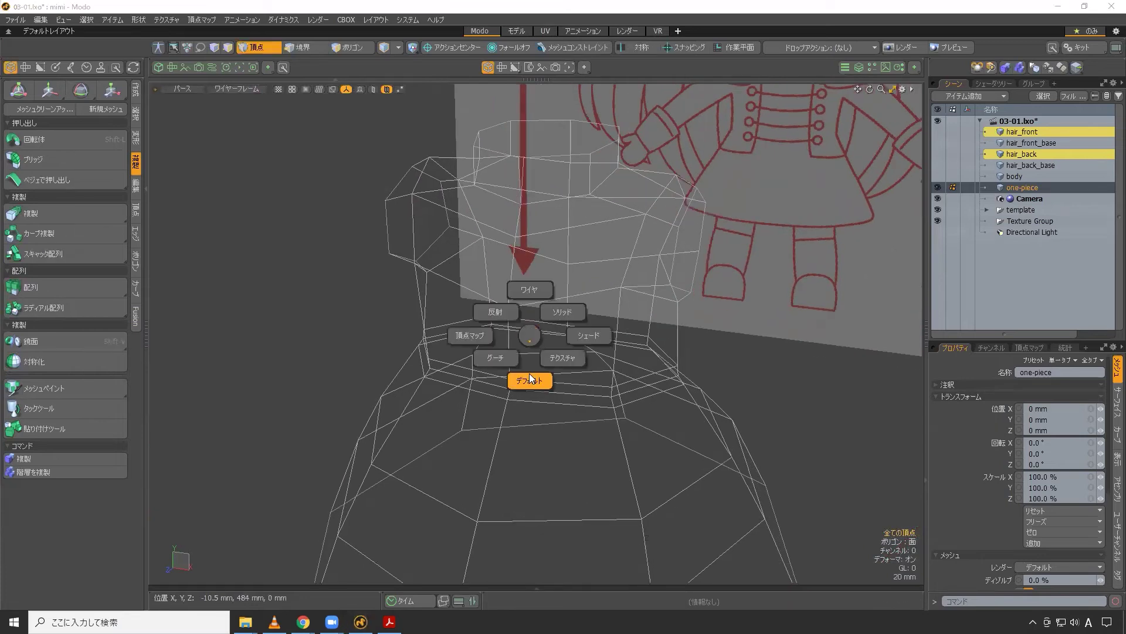
- Apply Default shading, orbit to the dress's side, and switch to Polygon mode with ポリゴン tools
{"action": "left_click", "coordinate": [531, 378]}
{"action": "mouse_move", "coordinate": [534, 333]}
{"action": "left_mouse_down", "text": "alt"}
{"action": "mouse_move", "coordinate": [558, 319]}
{"action": "mouse_move", "coordinate": [528, 318]}
{"action": "mouse_move", "coordinate": [546, 357]}
{"action": "mouse_move", "coordinate": [513, 274]}
{"action": "mouse_move", "coordinate": [505, 304]}
{"action": "mouse_move", "coordinate": [493, 305]}
{"action": "left_mouse_up", "text": "alt"}
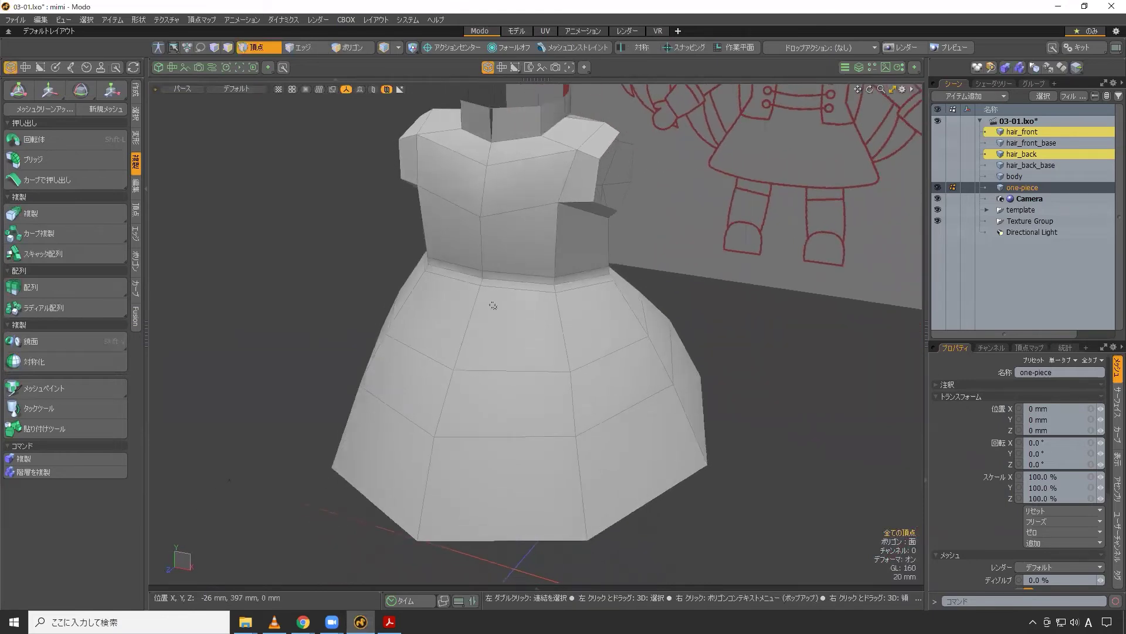
{"action": "left_click_drag", "start_coordinate": [493, 305], "coordinate": [496, 295], "text": "alt"}
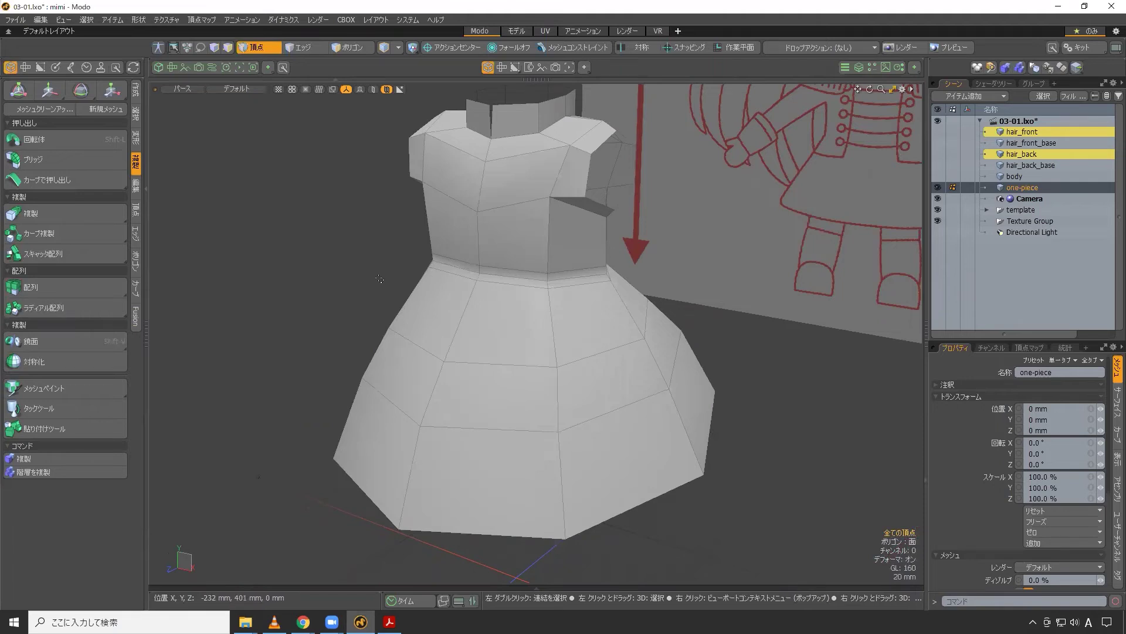
{"action": "left_click", "coordinate": [359, 49]}
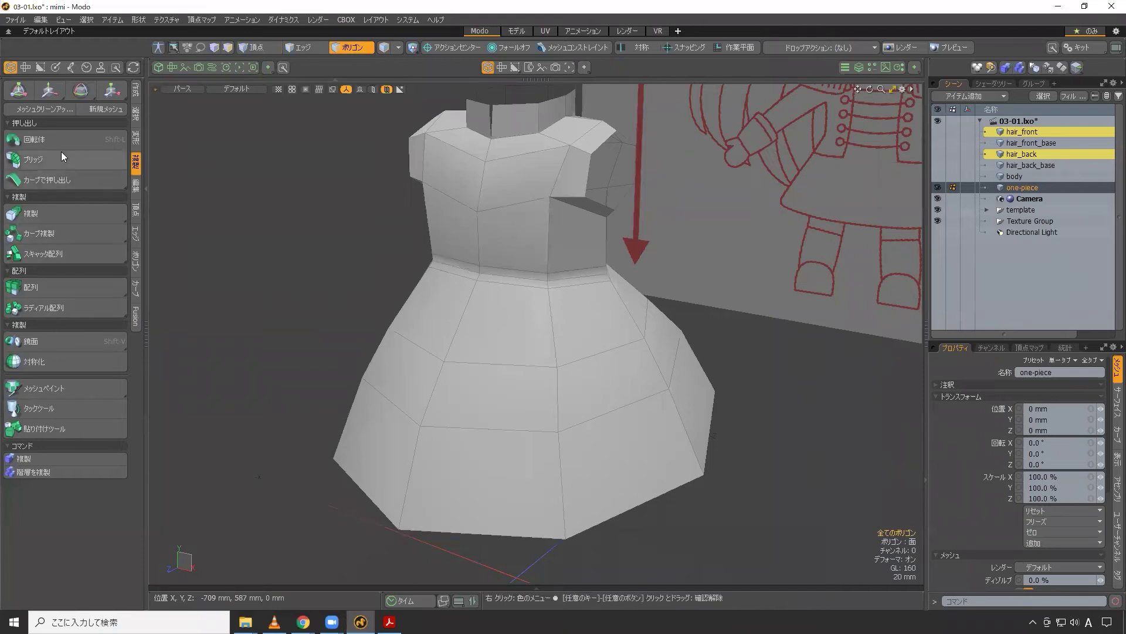
{"action": "left_click", "coordinate": [137, 261]}
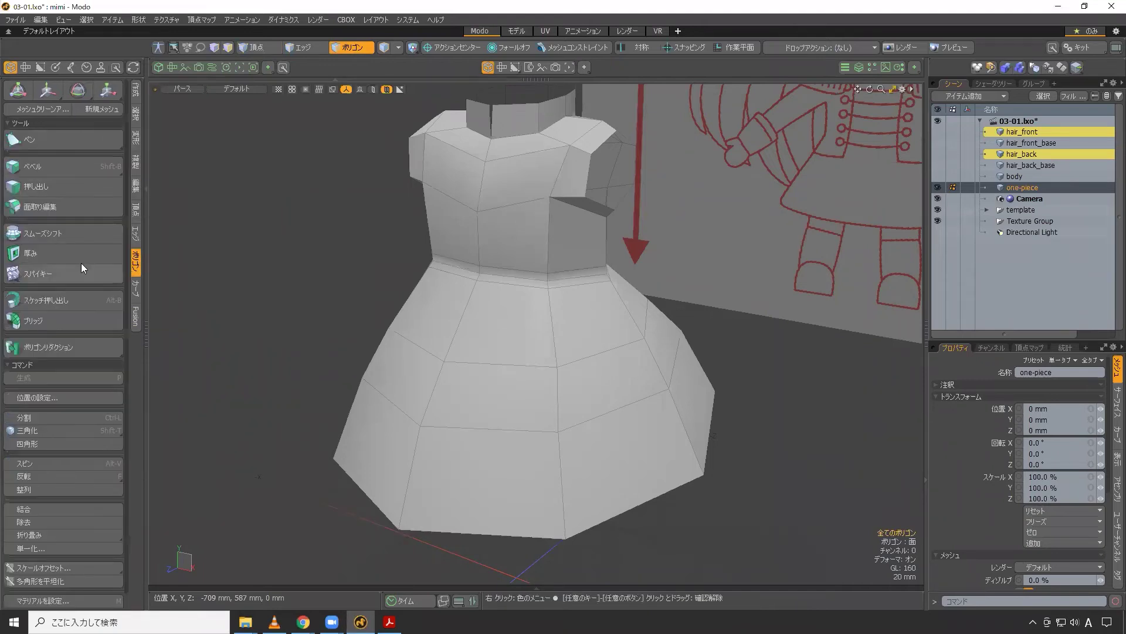
- Thicken the dress's neck and sleeve openings inward with a -5 mm offset
{"action": "left_click", "coordinate": [69, 252]}
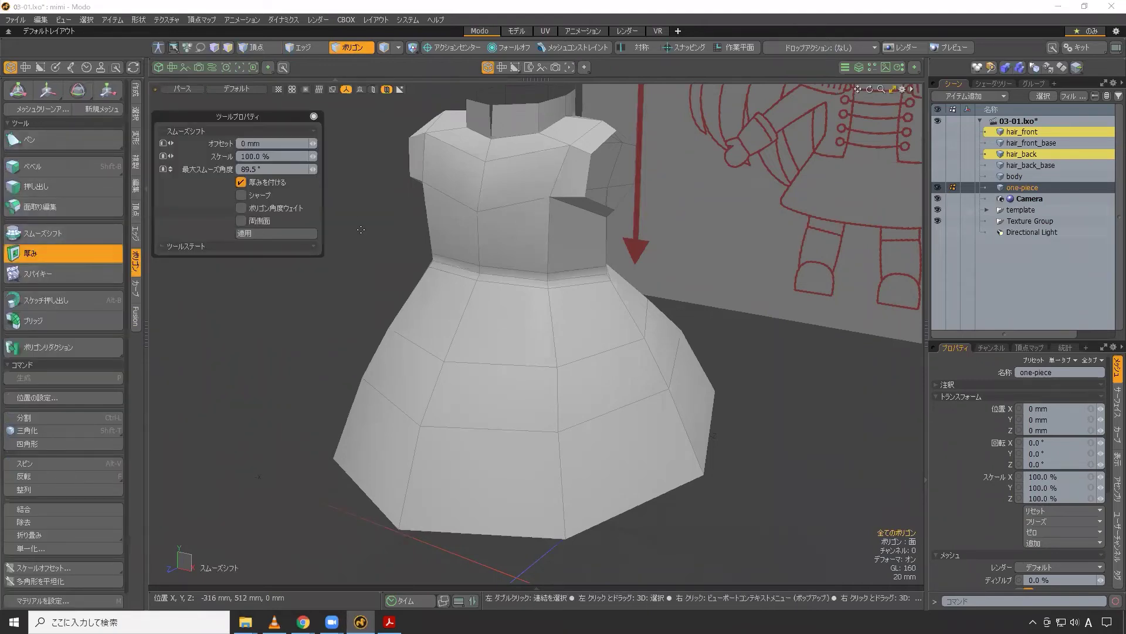
{"action": "left_click", "coordinate": [701, 239]}
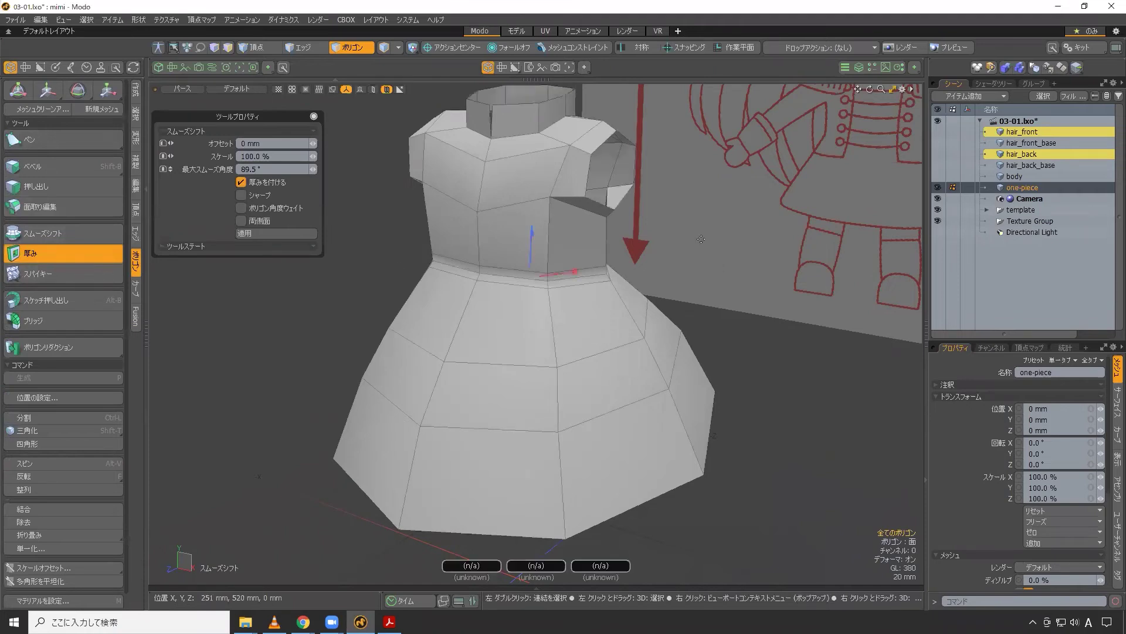
{"action": "left_click_drag", "start_coordinate": [532, 236], "coordinate": [533, 243]}
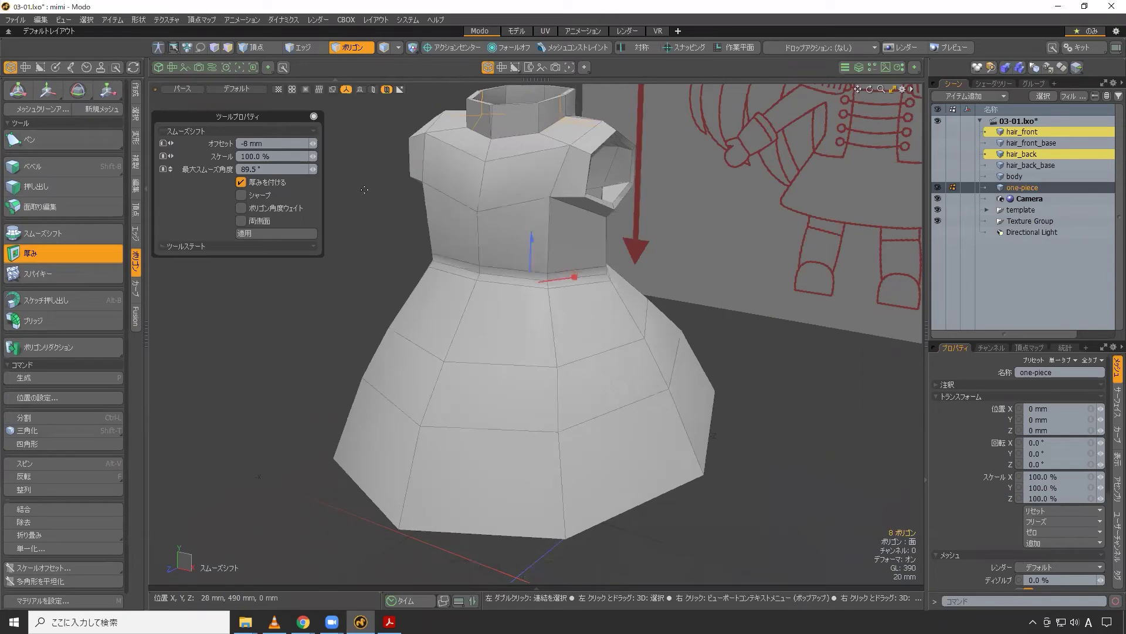
{"action": "left_click", "coordinate": [276, 146]}
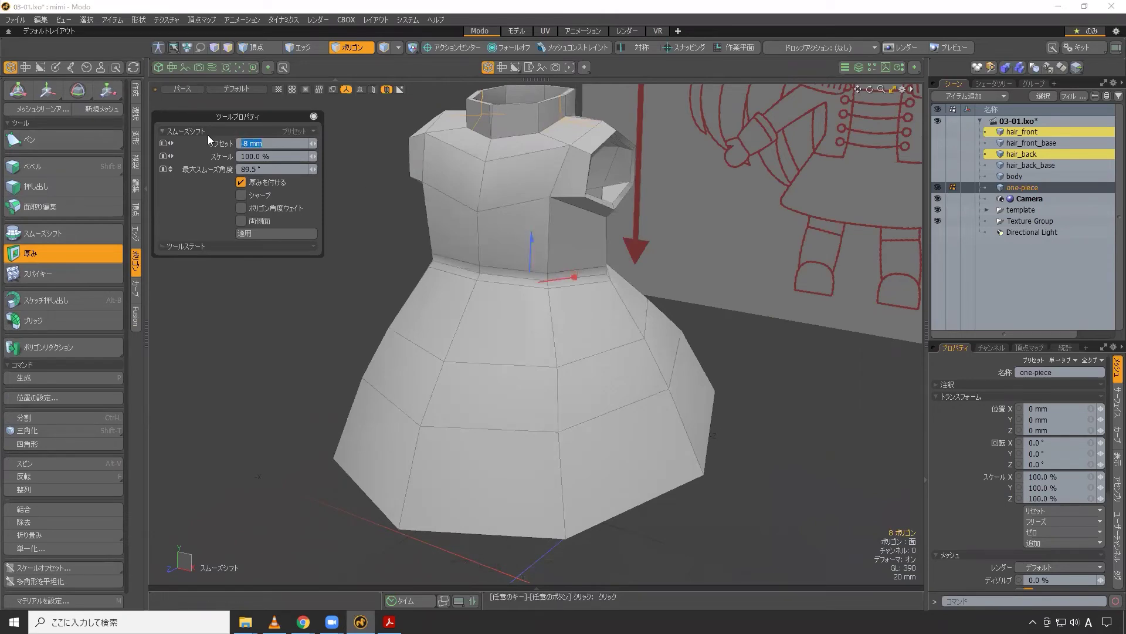
{"action": "type", "text": "-5"}
{"action": "key", "text": "Tab"}
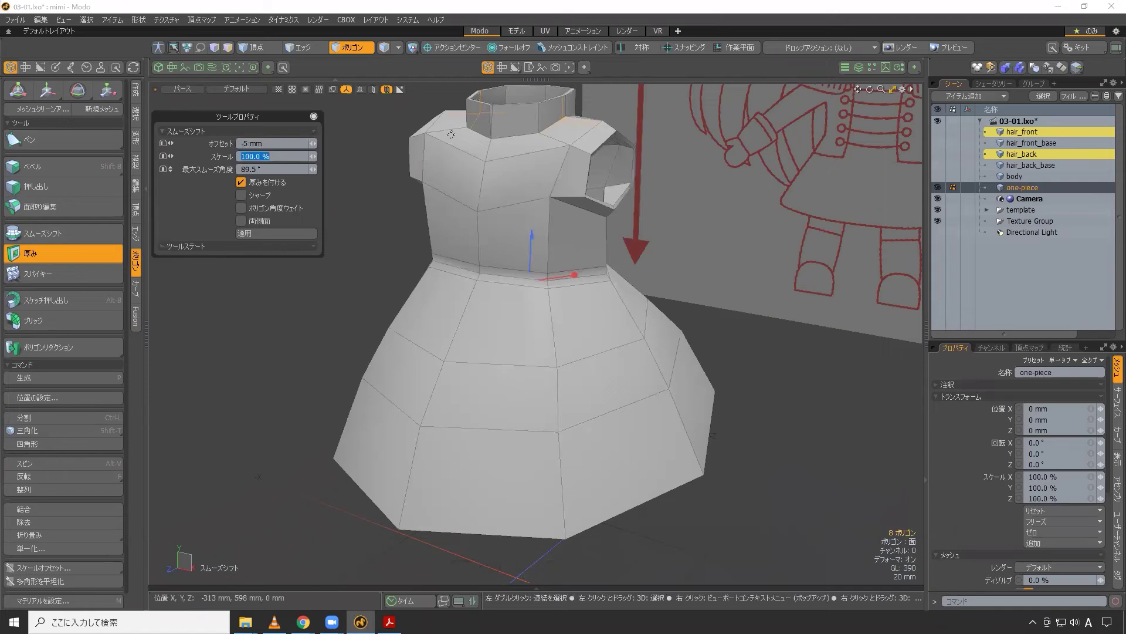
- Set the maximum smoothing angle (最大スムーズ角度) to 180° while viewing the neck opening
{"action": "left_click_drag", "start_coordinate": [551, 118], "coordinate": [582, 163], "text": "ctrl+alt"}
{"action": "left_click_drag", "start_coordinate": [582, 163], "coordinate": [591, 224], "text": "alt+shift"}
{"action": "scroll", "coordinate": [591, 223], "scroll_direction": "up", "scroll_amount": 5}
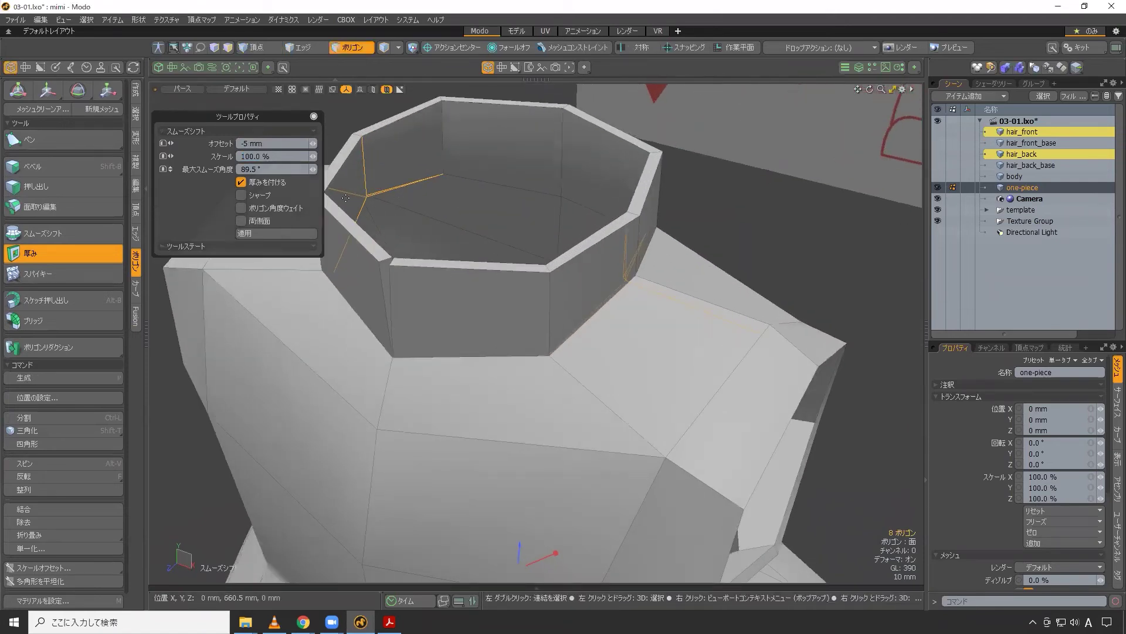
{"action": "left_click_drag", "start_coordinate": [427, 209], "coordinate": [649, 212], "text": "alt"}
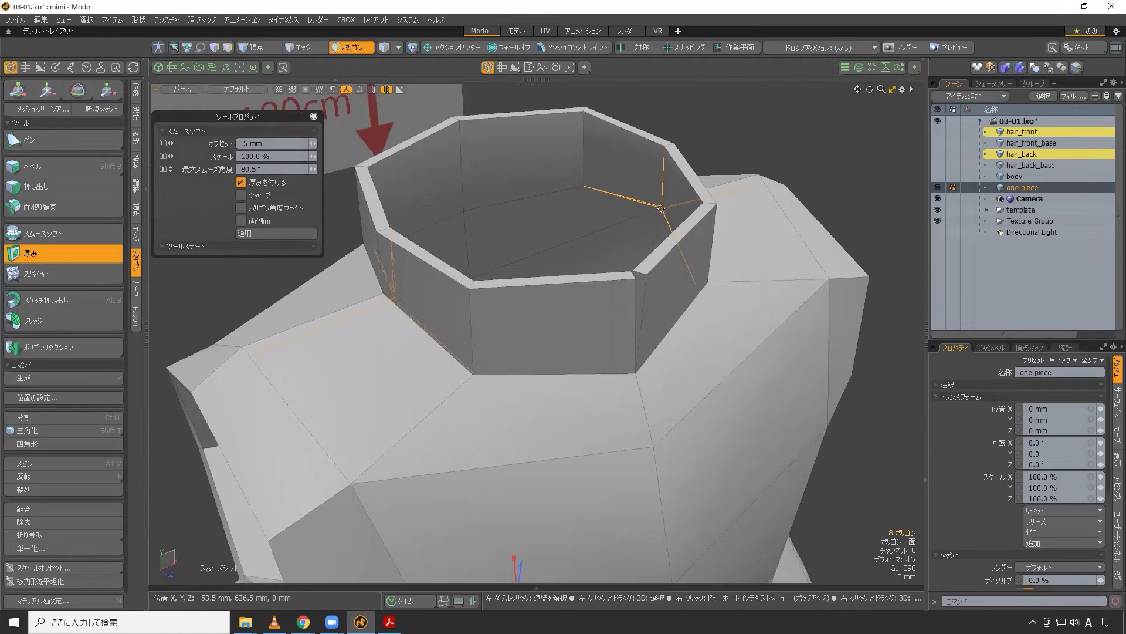
{"action": "left_click_drag", "start_coordinate": [661, 207], "coordinate": [608, 246], "text": "alt"}
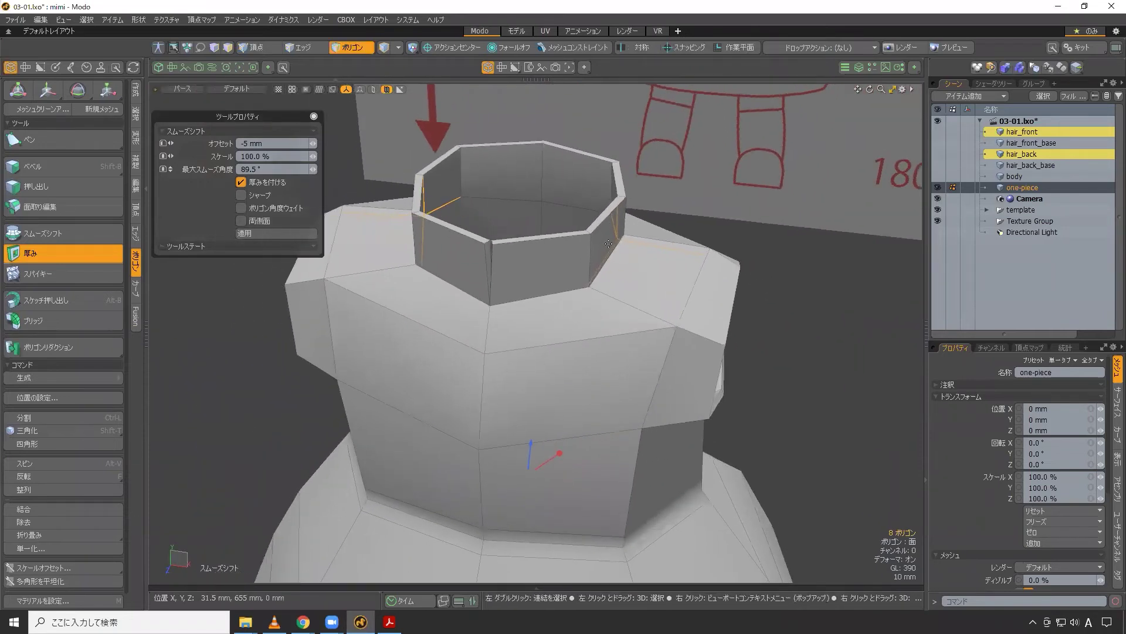
{"action": "left_click_drag", "start_coordinate": [578, 232], "coordinate": [537, 259], "text": "alt"}
{"action": "left_click", "coordinate": [270, 168]}
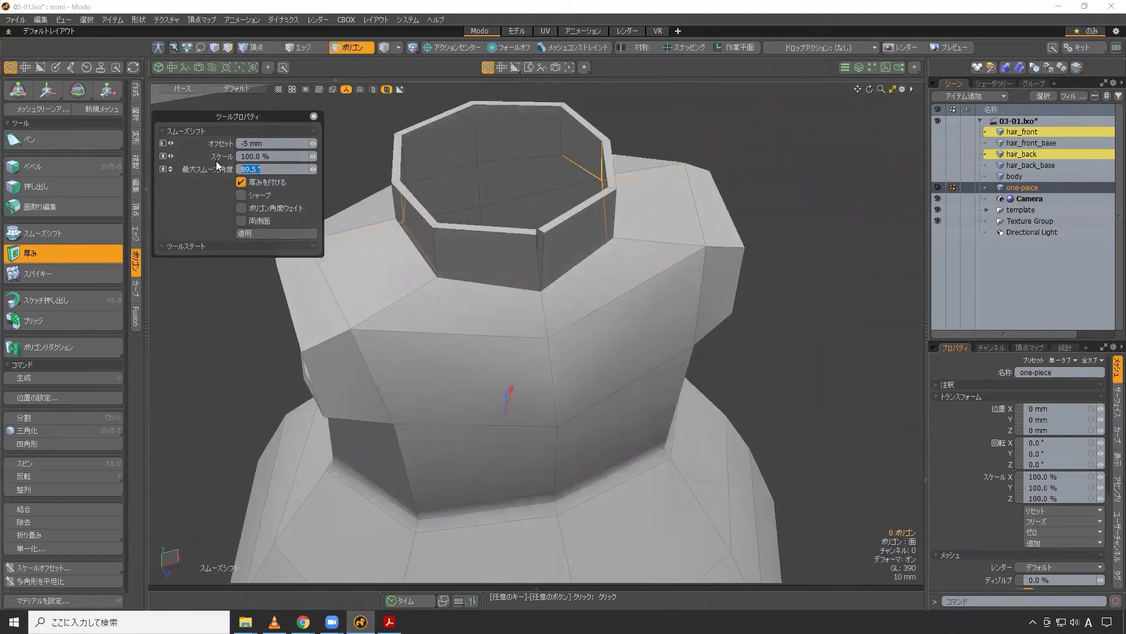
{"action": "type", "text": "180"}
{"action": "key", "text": "Return"}
- Turn on シャープ for crisp rim edges and drop the Thicken tool
{"action": "left_click_drag", "start_coordinate": [581, 183], "coordinate": [675, 160], "text": "alt"}
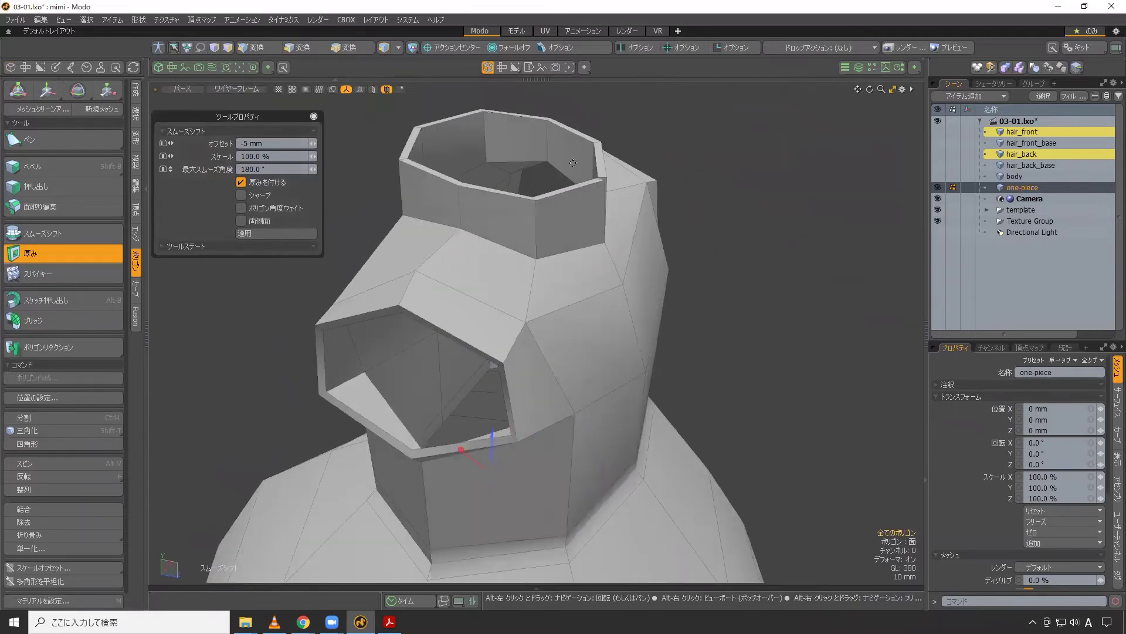
{"action": "left_click", "coordinate": [242, 194]}
{"action": "mouse_move", "coordinate": [497, 296]}
{"action": "left_mouse_down", "text": "alt"}
{"action": "mouse_move", "coordinate": [478, 278]}
{"action": "mouse_move", "coordinate": [463, 289]}
{"action": "mouse_move", "coordinate": [503, 234]}
{"action": "left_mouse_up", "text": "alt"}
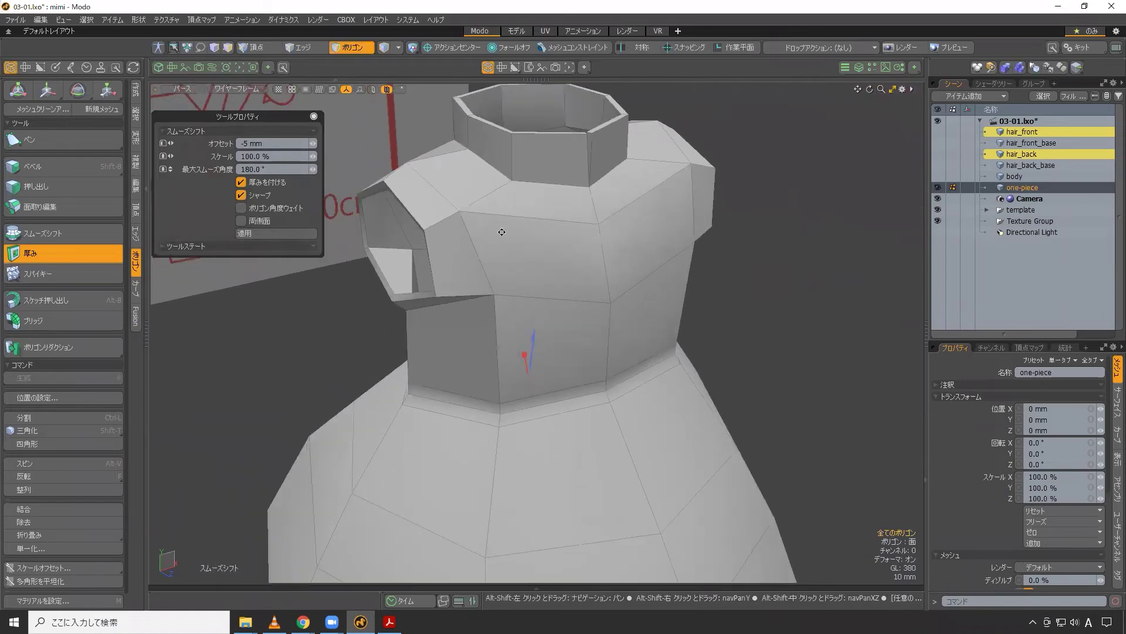
{"action": "left_click_drag", "start_coordinate": [638, 242], "coordinate": [616, 274], "text": "alt"}
{"action": "left_click_drag", "start_coordinate": [683, 315], "coordinate": [599, 267], "text": "alt+shift"}
{"action": "key", "text": "space"}
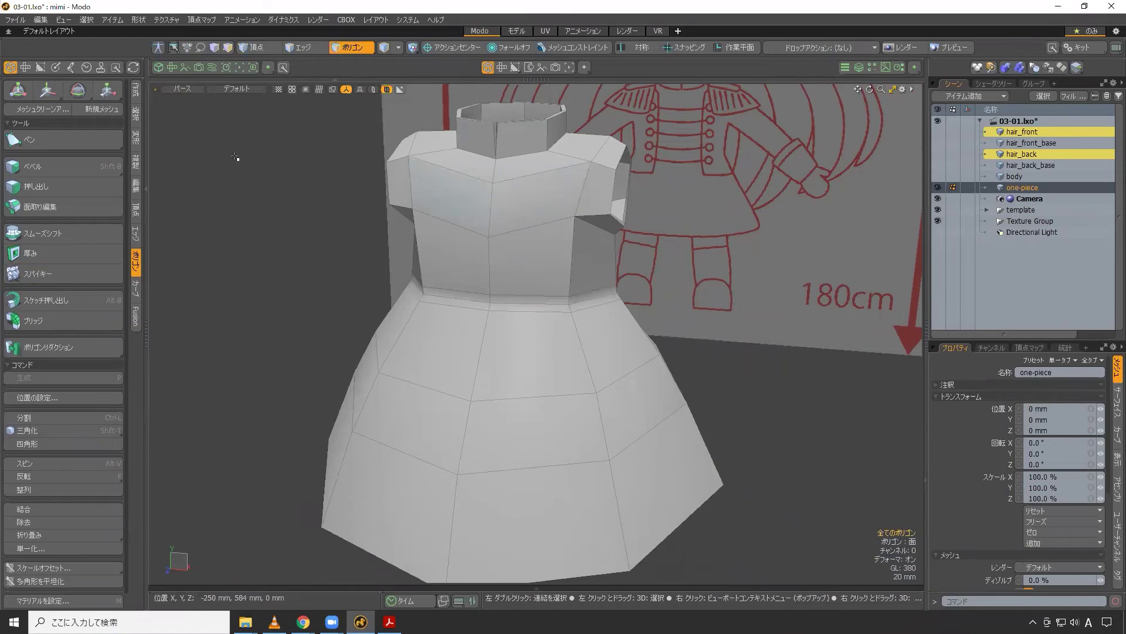
- Open the ThickenTool.lxo example scene
{"action": "left_click", "coordinate": [16, 20]}
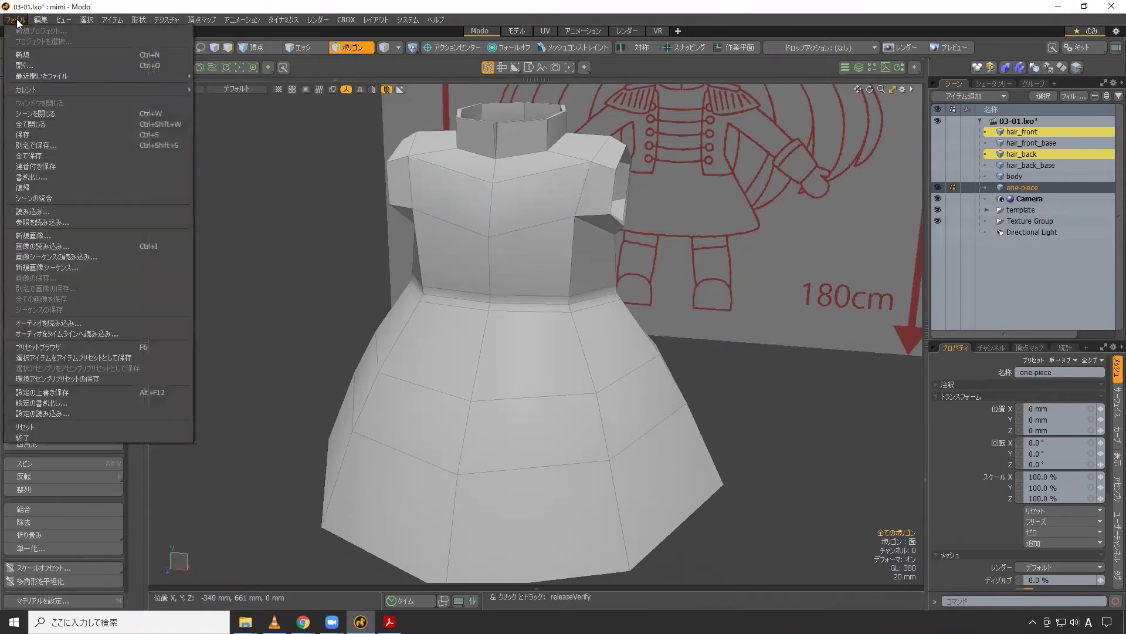
{"action": "left_click", "coordinate": [25, 66]}
{"action": "scroll", "coordinate": [397, 288], "scroll_direction": "down", "scroll_amount": 1}
{"action": "left_click", "coordinate": [411, 352]}
{"action": "left_click", "coordinate": [669, 389]}
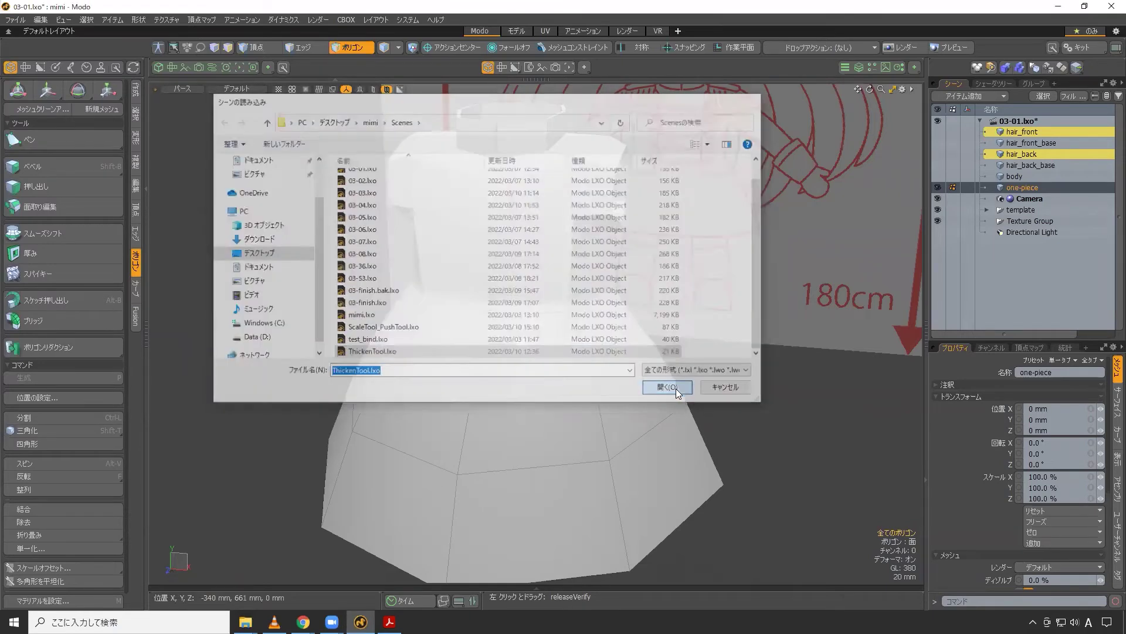
- In polygon mode, select and then deselect the folded plane's top and side faces
{"action": "mouse_move", "coordinate": [532, 314]}
{"action": "left_mouse_down", "text": "alt"}
{"action": "mouse_move", "coordinate": [612, 312]}
{"action": "mouse_move", "coordinate": [517, 324]}
{"action": "left_mouse_up", "text": "alt"}
{"action": "key", "text": "3"}
{"action": "left_click", "coordinate": [420, 188]}
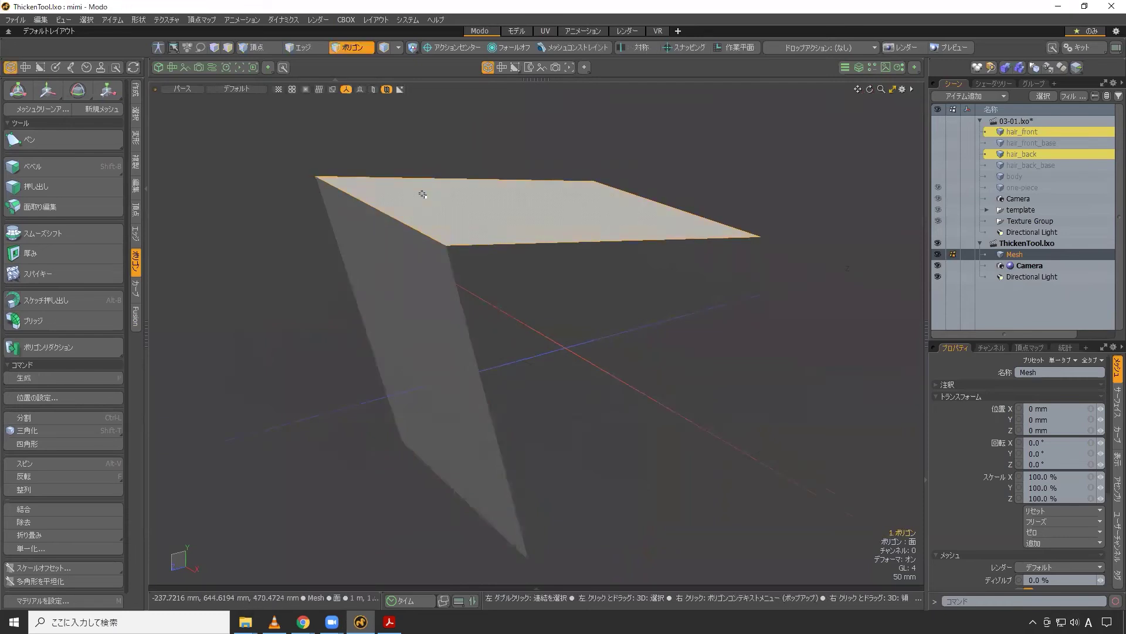
{"action": "left_click", "coordinate": [403, 272], "text": "shift"}
{"action": "left_click_drag", "start_coordinate": [535, 302], "coordinate": [558, 291], "text": "alt"}
{"action": "left_click", "coordinate": [576, 307]}
{"action": "left_click", "coordinate": [449, 206]}
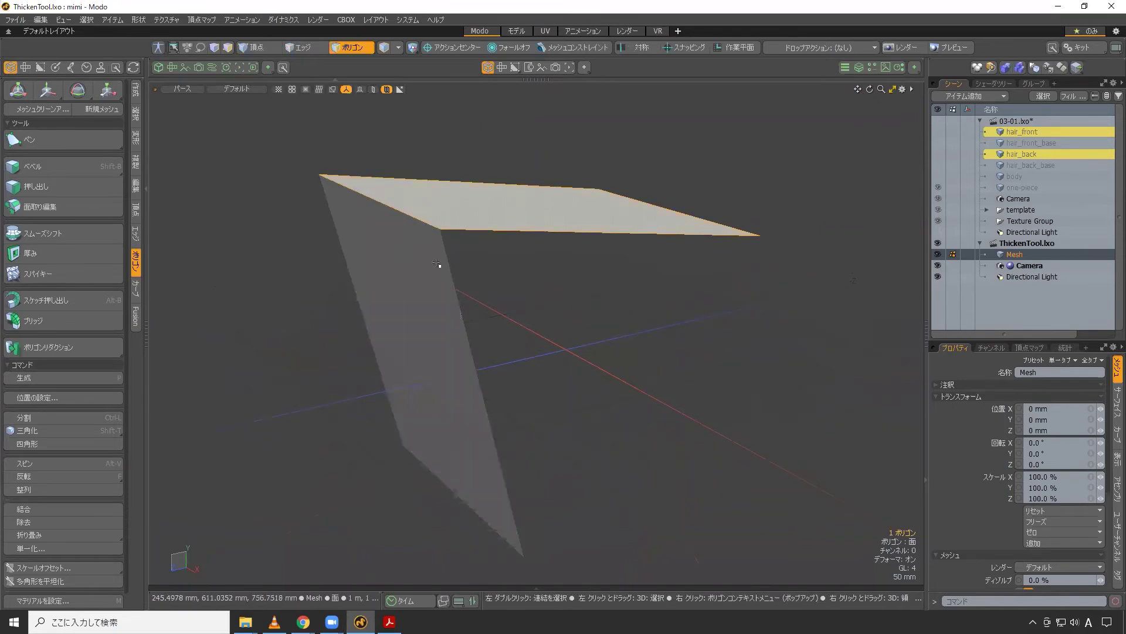
{"action": "left_click", "coordinate": [553, 304]}
{"action": "left_click_drag", "start_coordinate": [553, 304], "coordinate": [502, 306], "text": "alt"}
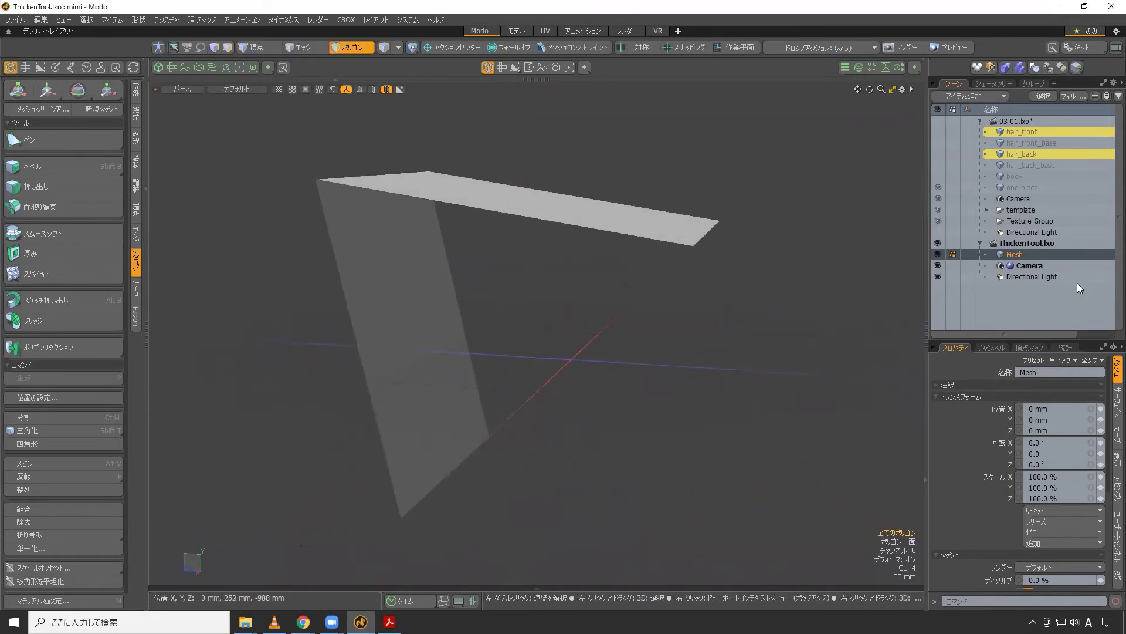
- Inspect the Base Material in the Shader Tree, then select the plane's Mesh item
{"action": "left_click", "coordinate": [992, 83]}
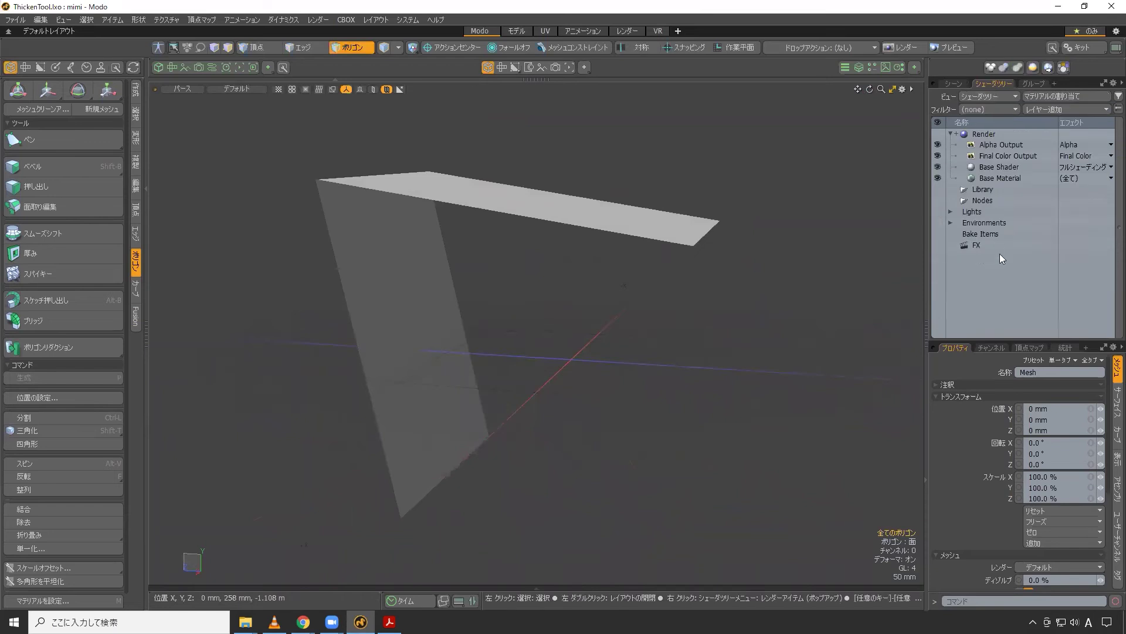
{"action": "left_click", "coordinate": [983, 178]}
{"action": "scroll", "coordinate": [956, 450], "scroll_direction": "down", "scroll_amount": 5}
{"action": "scroll", "coordinate": [956, 453], "scroll_direction": "down", "scroll_amount": 2}
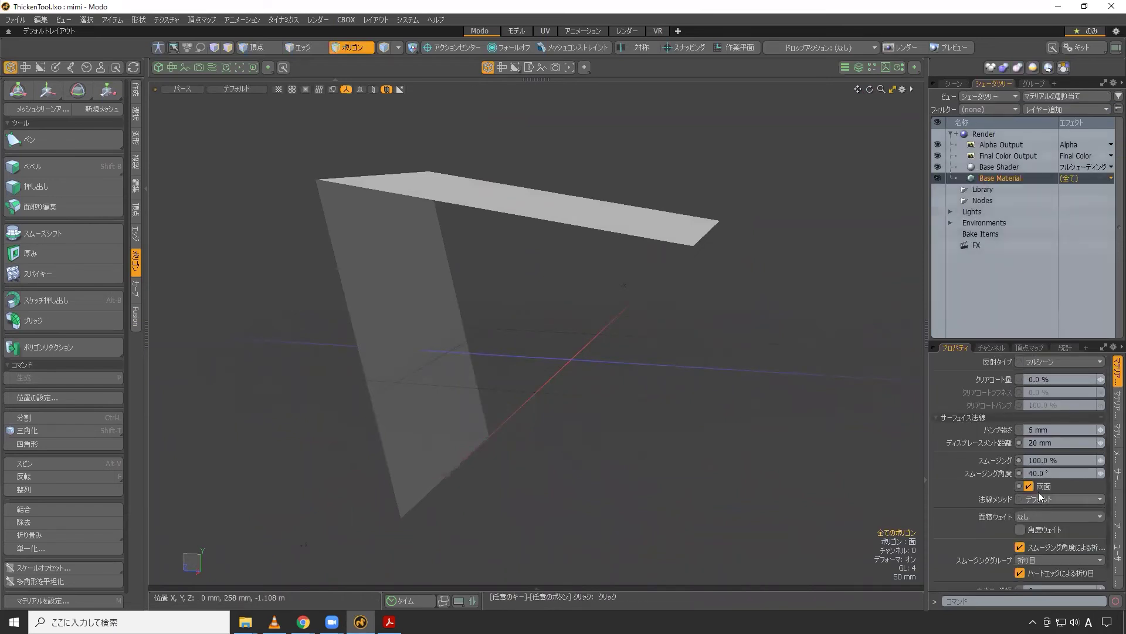
{"action": "left_click_drag", "start_coordinate": [465, 228], "coordinate": [516, 244], "text": "alt"}
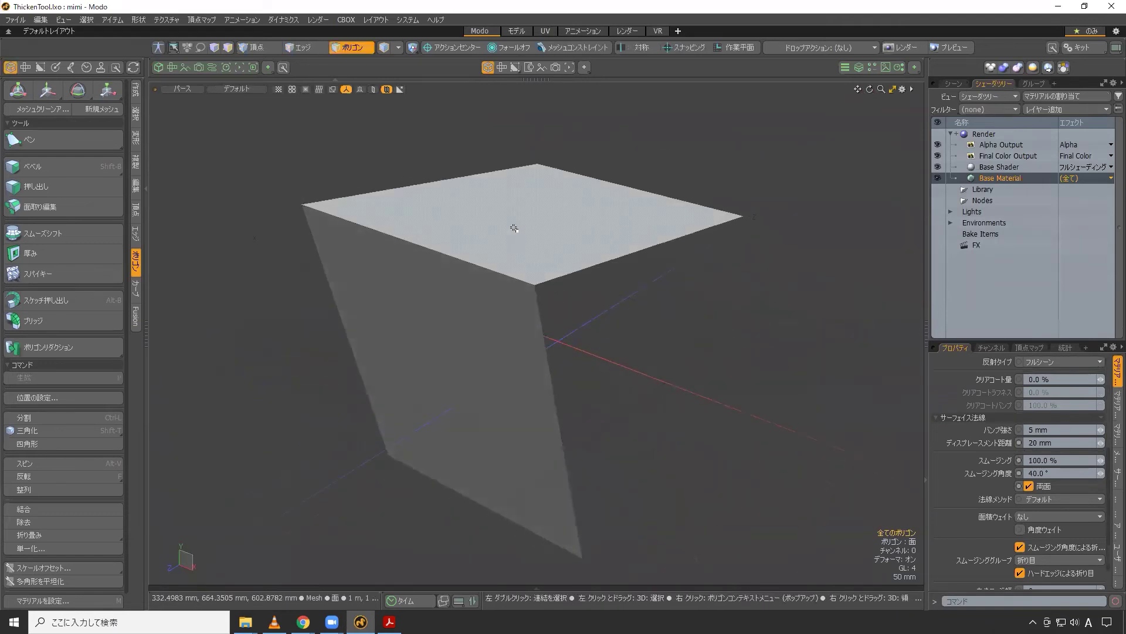
{"action": "left_click_drag", "start_coordinate": [636, 337], "coordinate": [591, 340], "text": "alt"}
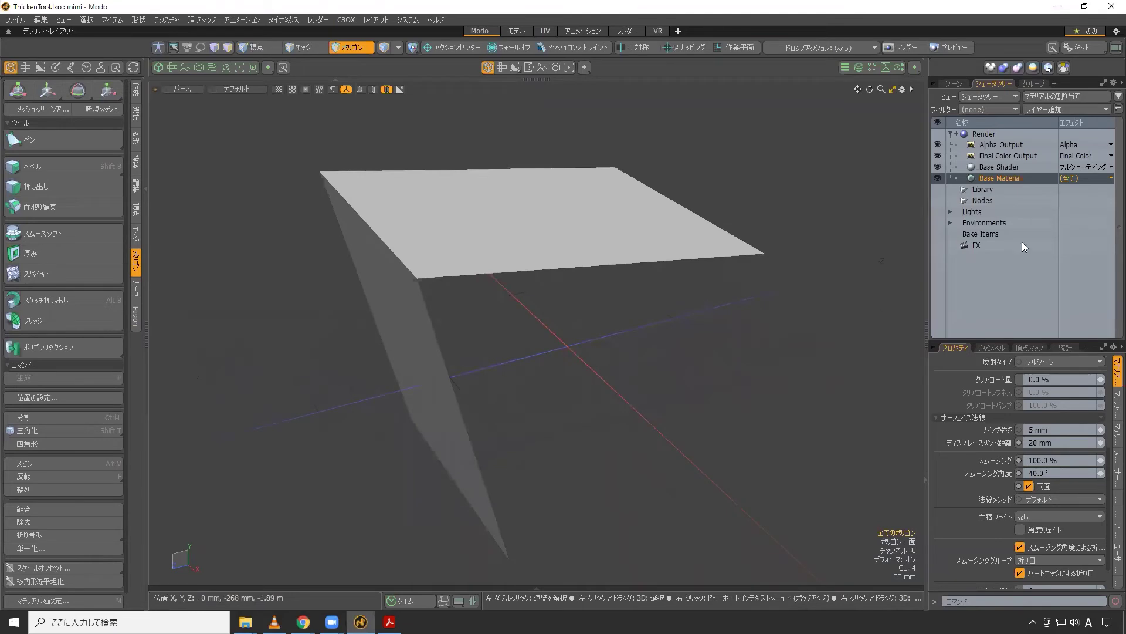
{"action": "left_click", "coordinate": [1022, 273]}
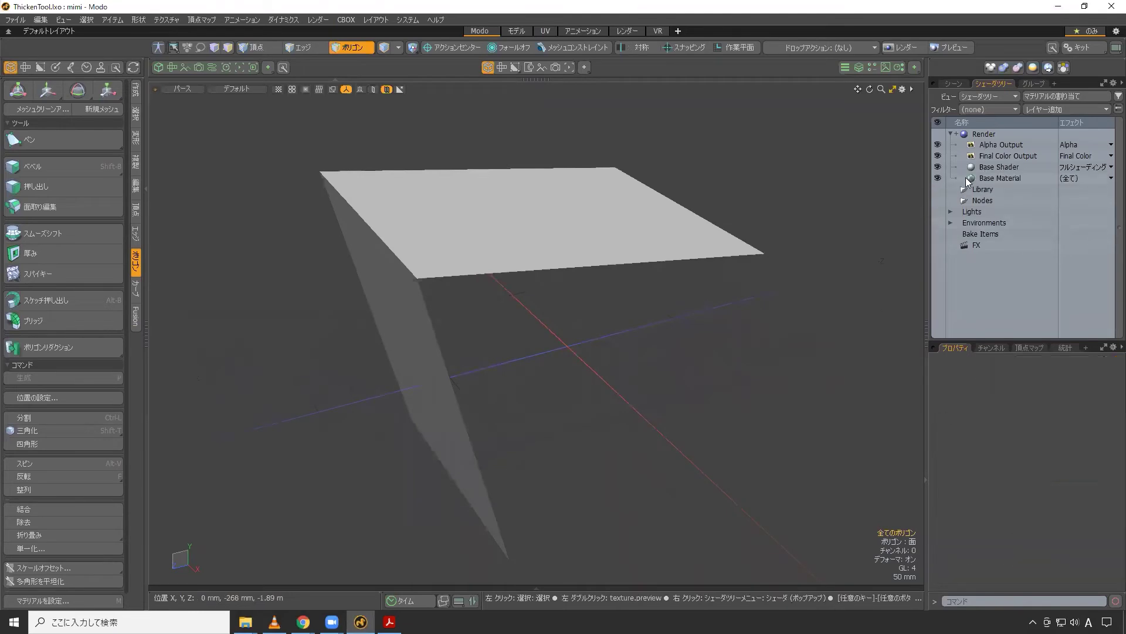
{"action": "left_click", "coordinate": [954, 83]}
{"action": "left_click_drag", "start_coordinate": [596, 359], "coordinate": [567, 332], "text": "alt"}
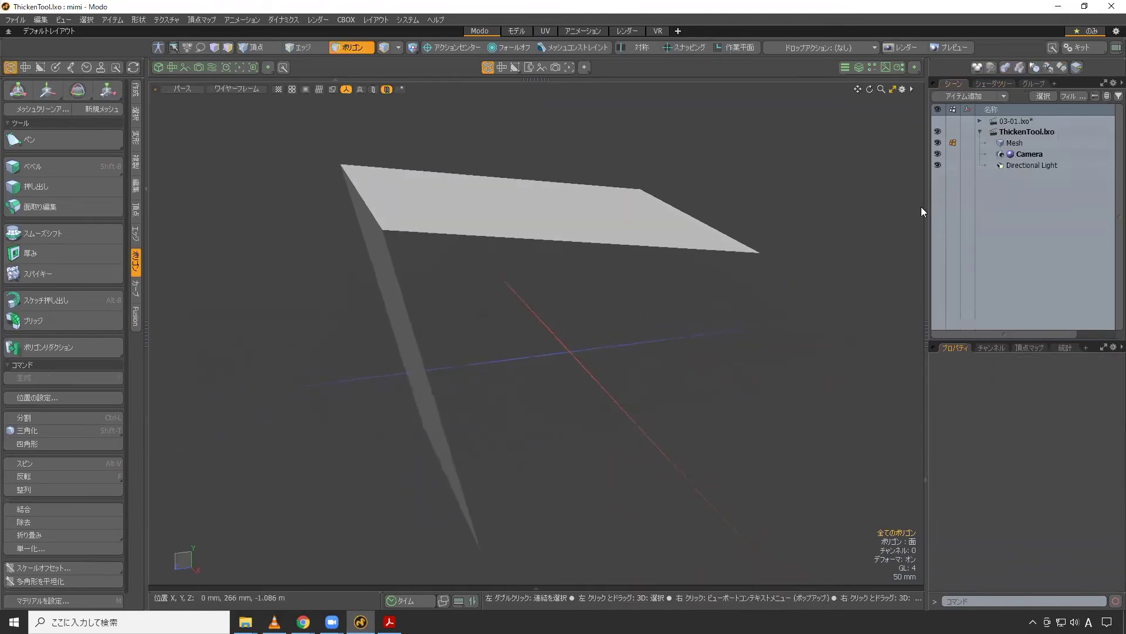
{"action": "left_click", "coordinate": [1033, 142]}
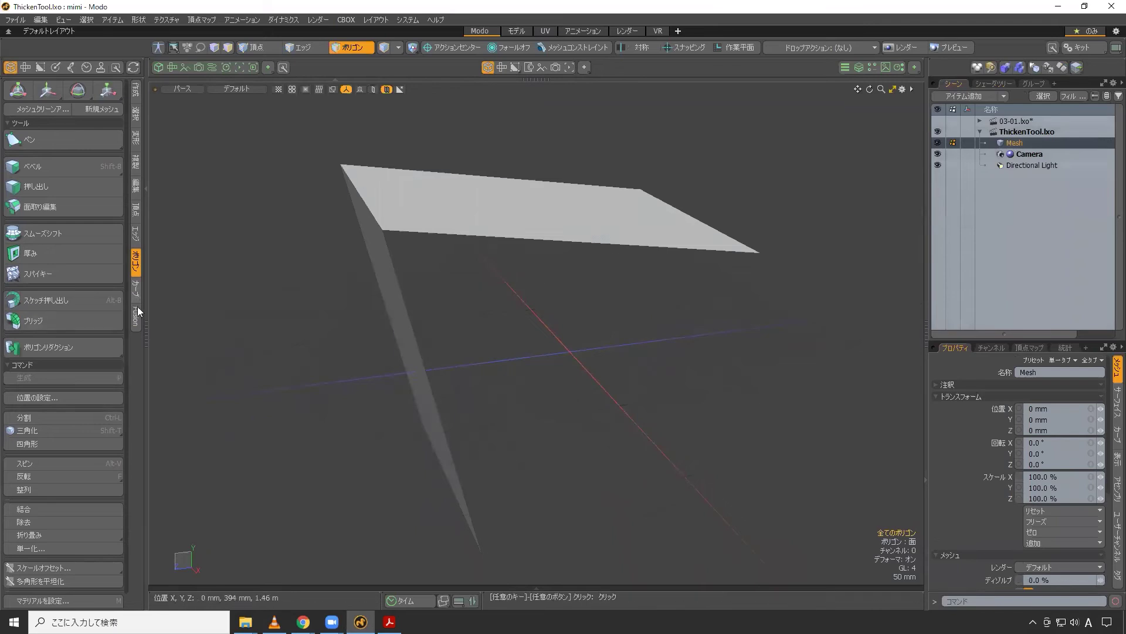
- Start Thicken, reset its tool state to defaults, and enable 厚みを付ける
{"action": "left_click", "coordinate": [59, 252]}
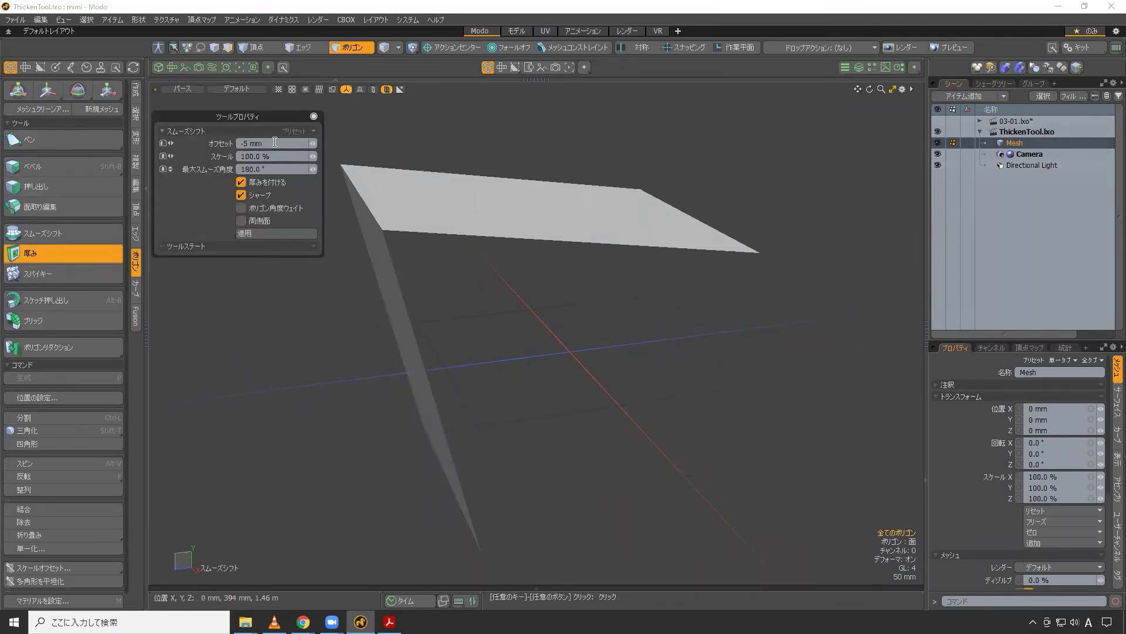
{"action": "left_click_drag", "start_coordinate": [345, 226], "coordinate": [440, 238], "text": "alt+shift"}
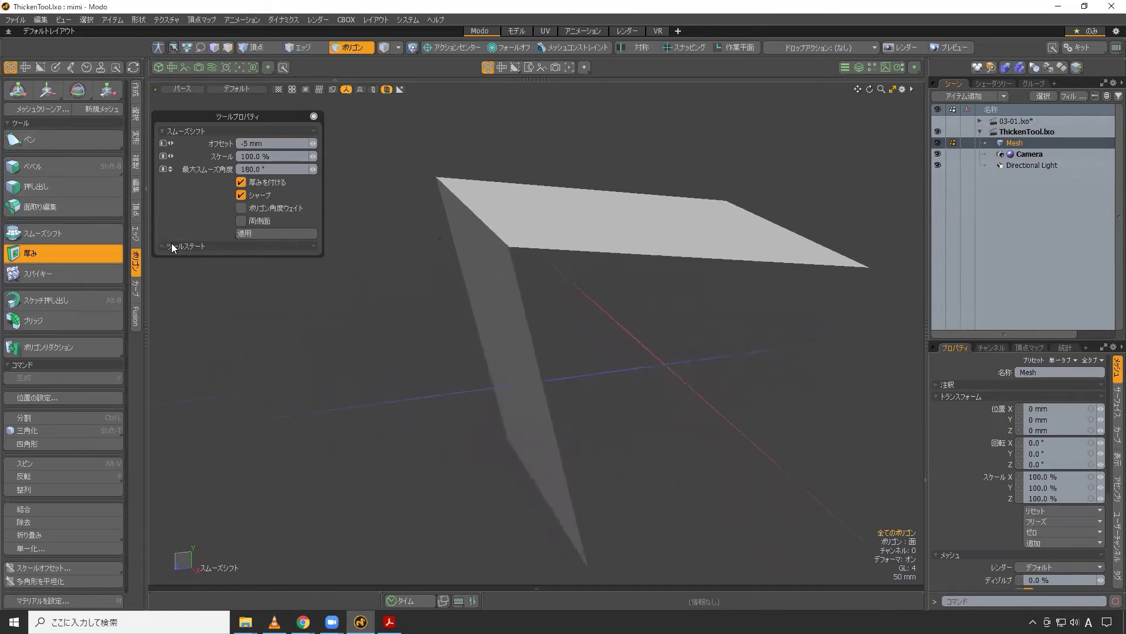
{"action": "left_click", "coordinate": [164, 246]}
{"action": "left_click", "coordinate": [251, 309]}
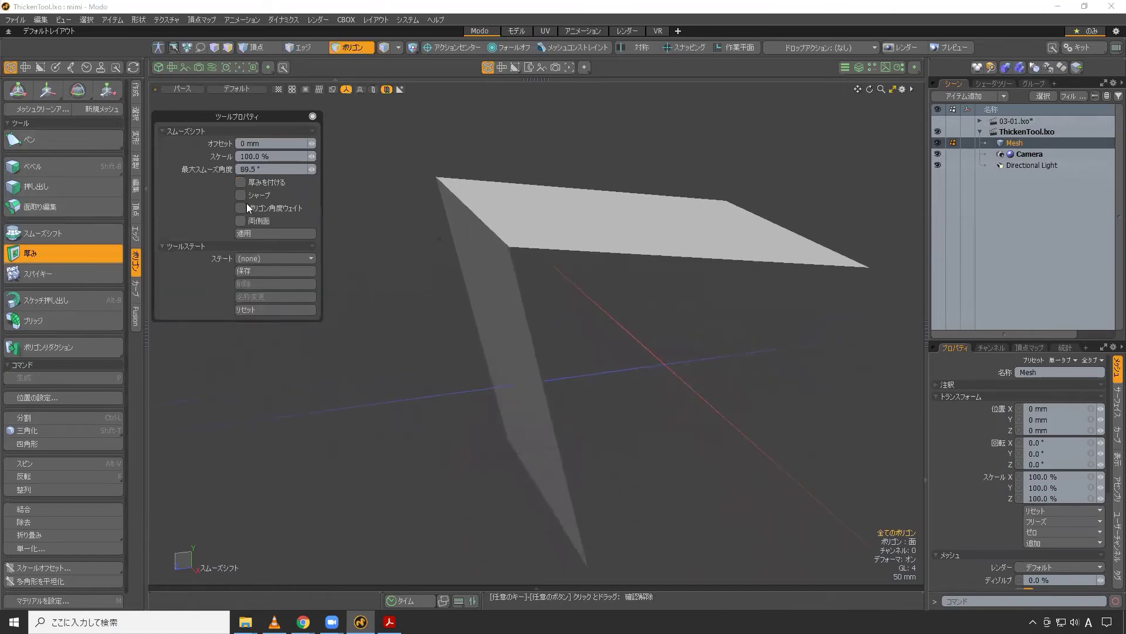
{"action": "left_click", "coordinate": [240, 182]}
{"action": "left_click_drag", "start_coordinate": [355, 228], "coordinate": [342, 222], "text": "alt"}
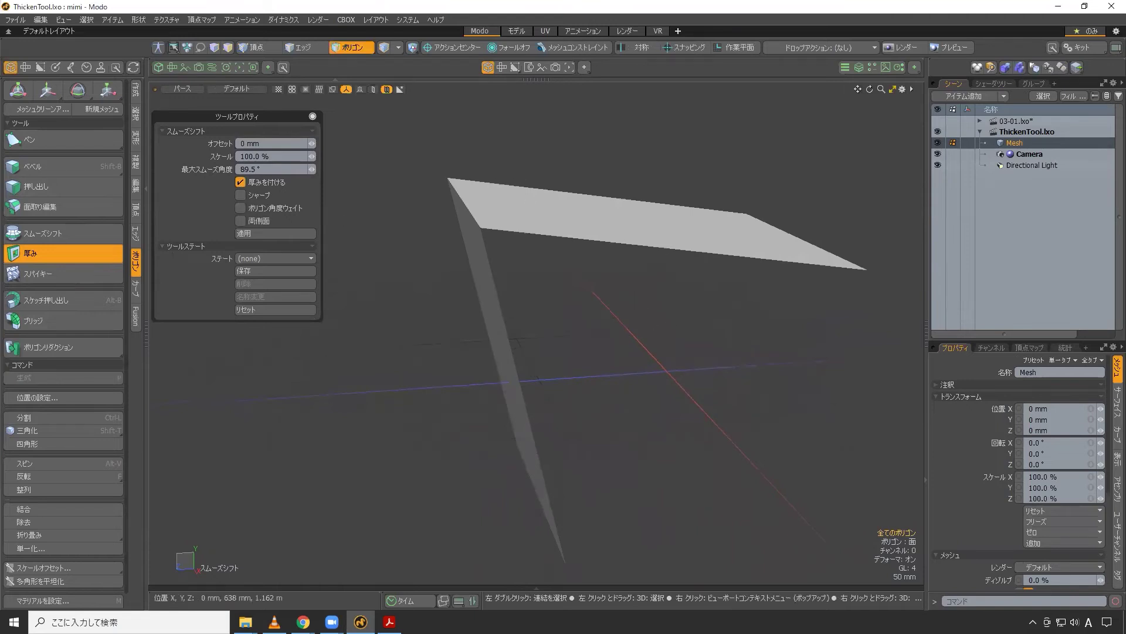
- Thicken the L-shaped mesh to a 200 mm offset and inspect the corner
{"action": "left_click", "coordinate": [620, 300]}
{"action": "left_click_drag", "start_coordinate": [650, 368], "coordinate": [526, 350]}
{"action": "scroll", "coordinate": [522, 323], "scroll_direction": "down", "scroll_amount": 3}
{"action": "left_click_drag", "start_coordinate": [522, 300], "coordinate": [520, 298]}
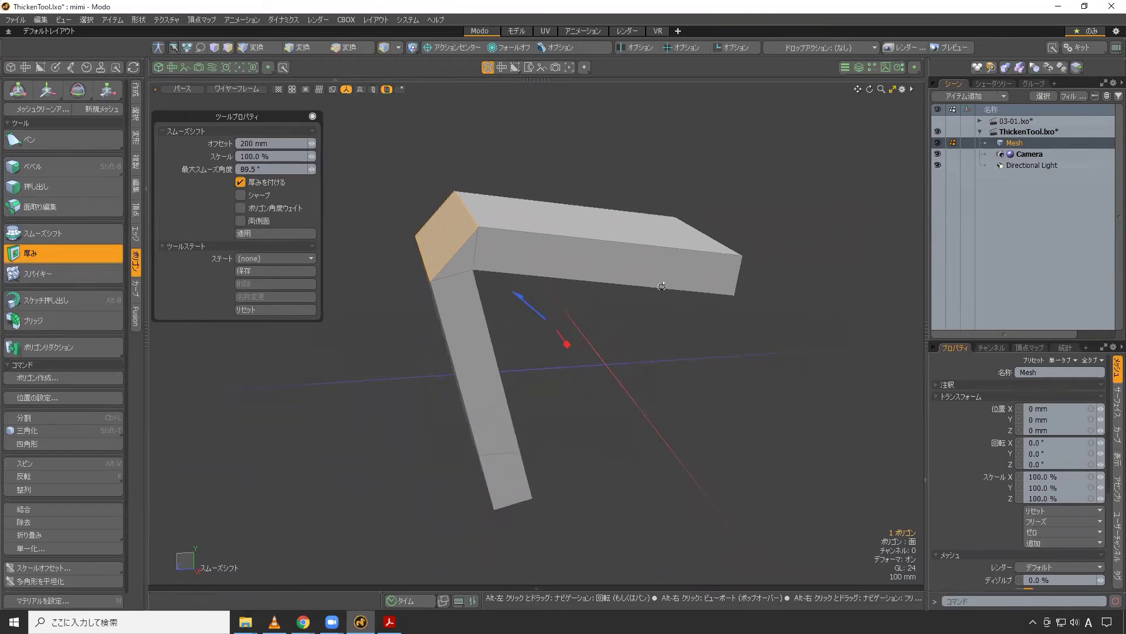
{"action": "left_click_drag", "start_coordinate": [663, 283], "coordinate": [658, 267], "text": "alt"}
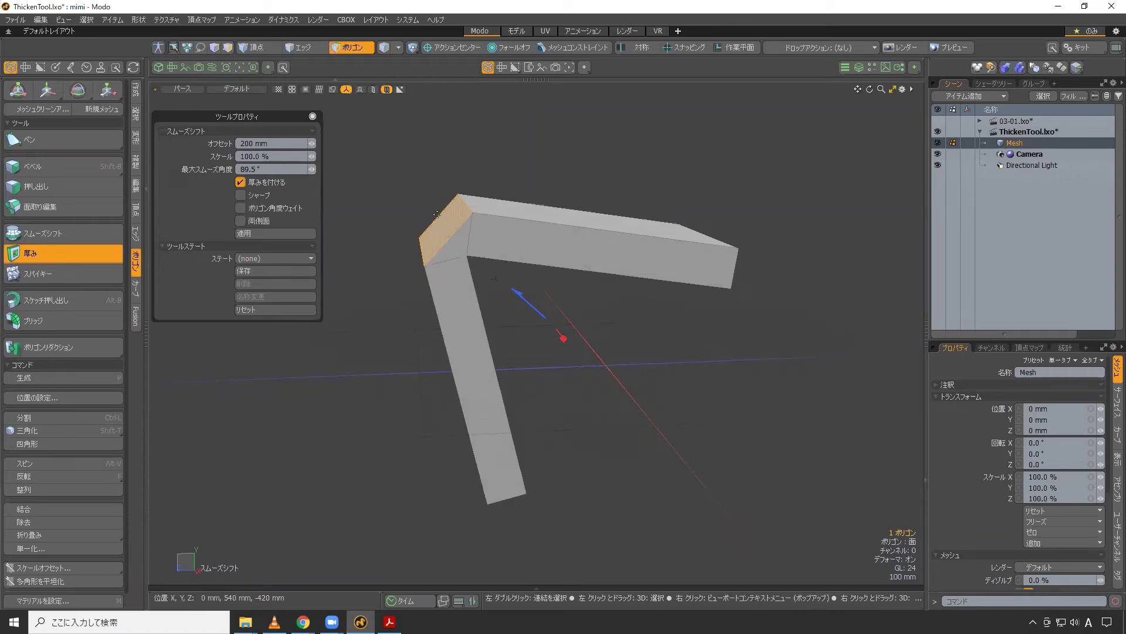
{"action": "left_click_drag", "start_coordinate": [439, 244], "coordinate": [448, 241], "text": "alt"}
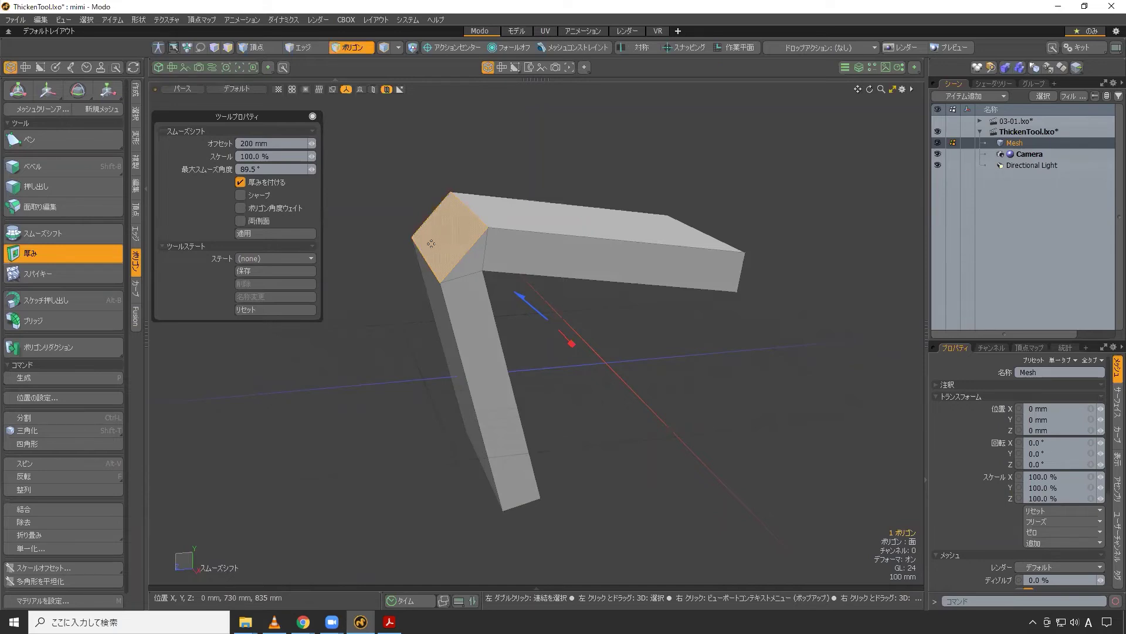
{"action": "left_click_drag", "start_coordinate": [514, 254], "coordinate": [515, 241], "text": "alt"}
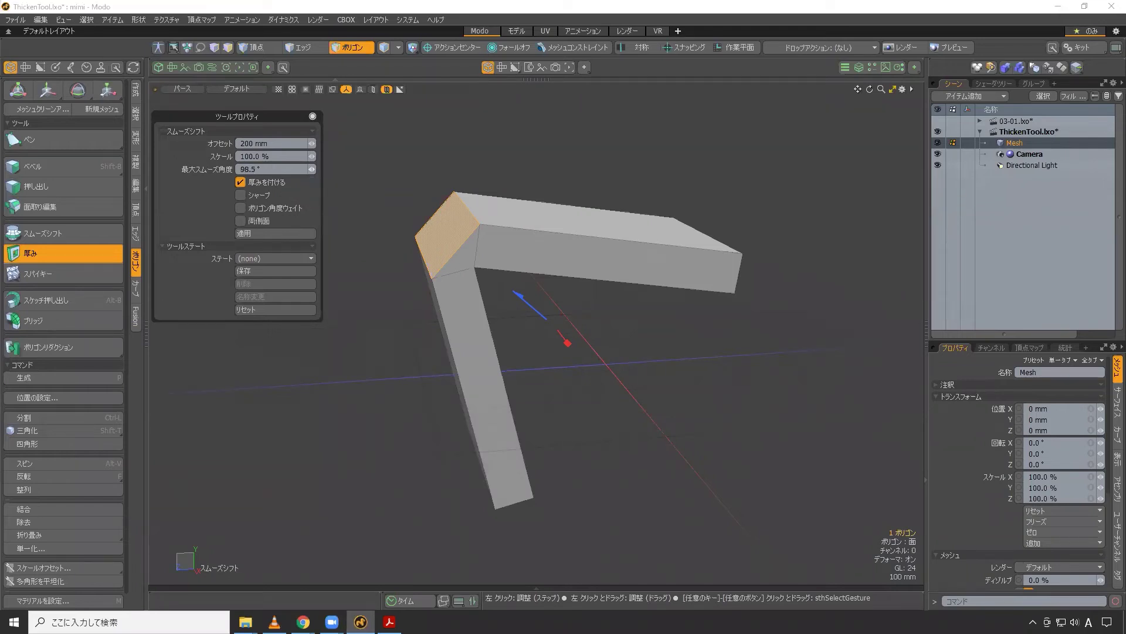
- Try several maximum smoothing angles, then set it to 180° for an even corner
{"action": "left_click_drag", "start_coordinate": [311, 168], "coordinate": [320, 169]}
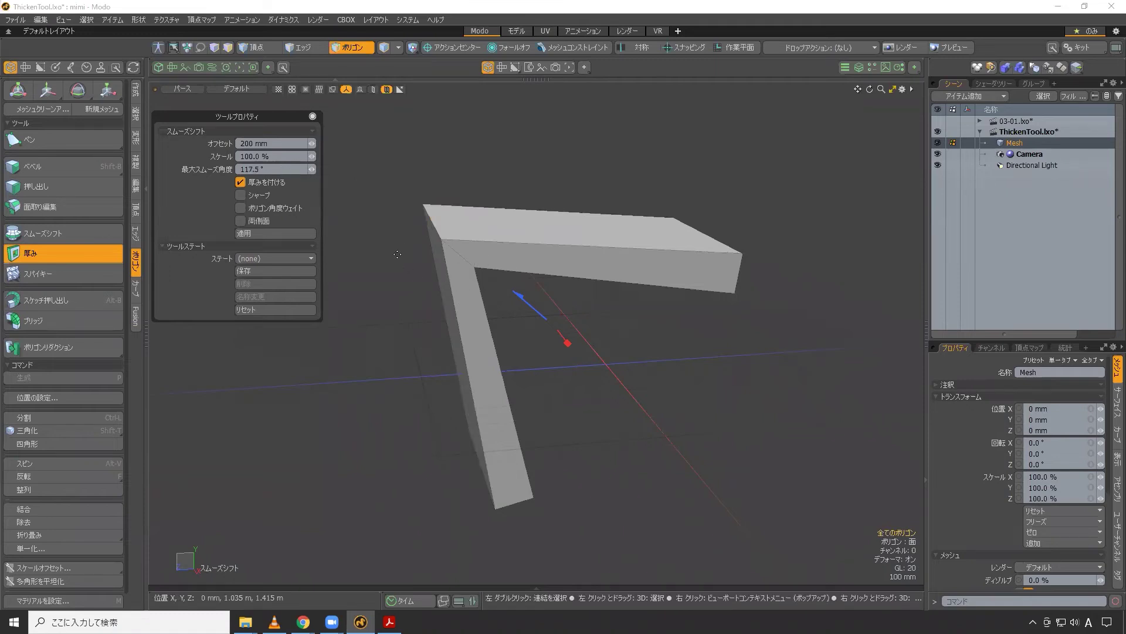
{"action": "left_click_drag", "start_coordinate": [314, 169], "coordinate": [313, 169]}
{"action": "left_click_drag", "start_coordinate": [311, 169], "coordinate": [310, 169]}
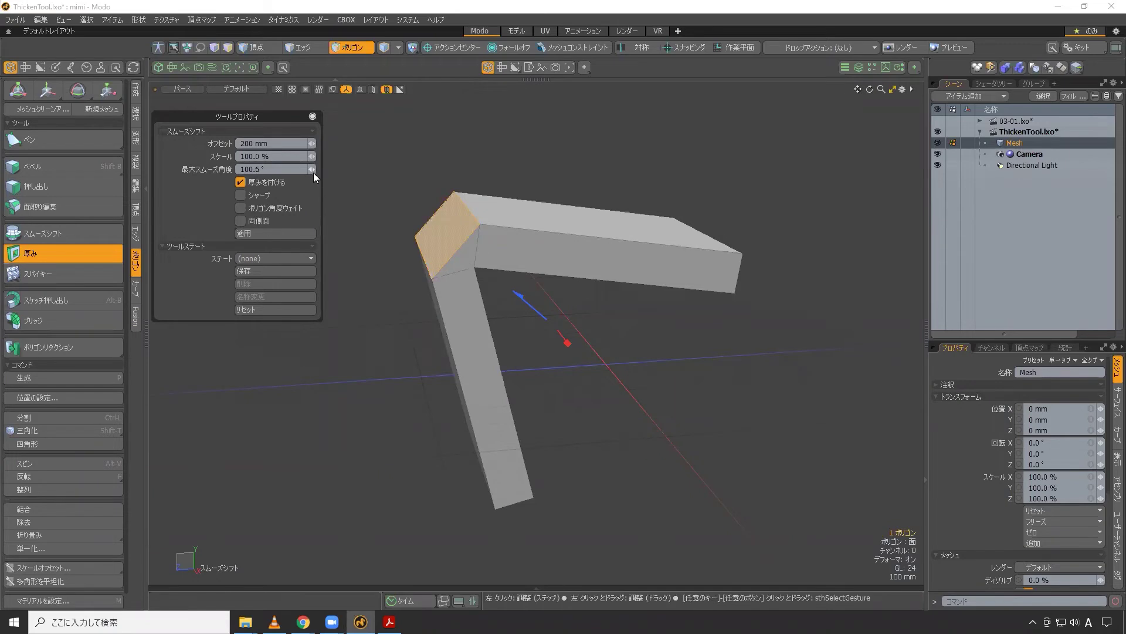
{"action": "left_click_drag", "start_coordinate": [311, 169], "coordinate": [311, 169]}
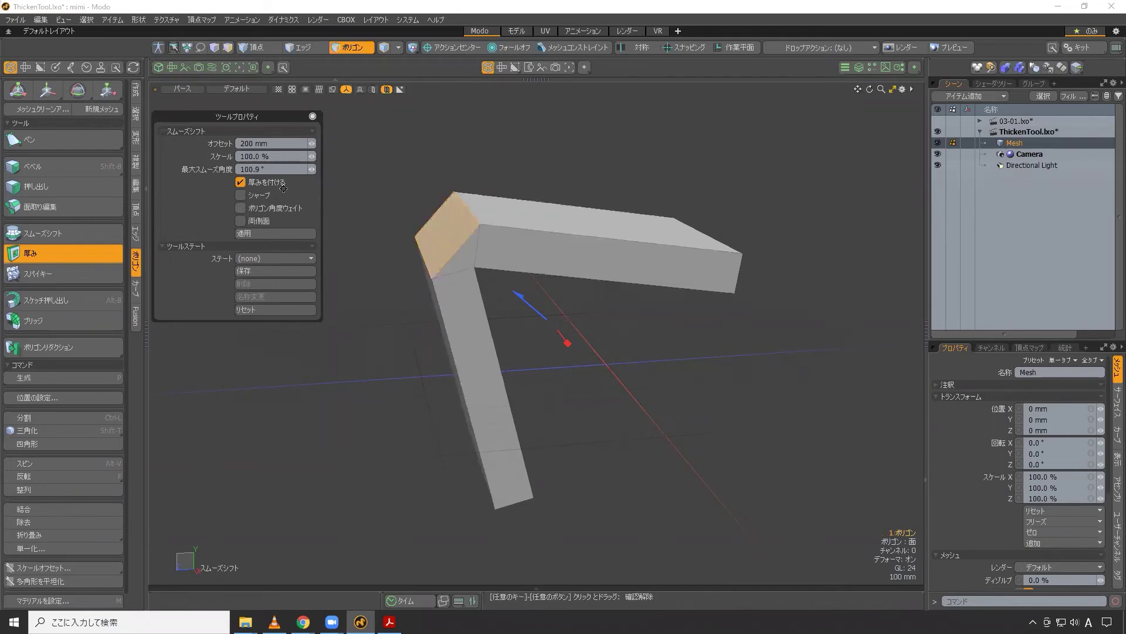
{"action": "left_click", "coordinate": [263, 169]}
{"action": "type", "text": "180"}
{"action": "key", "text": "Return"}
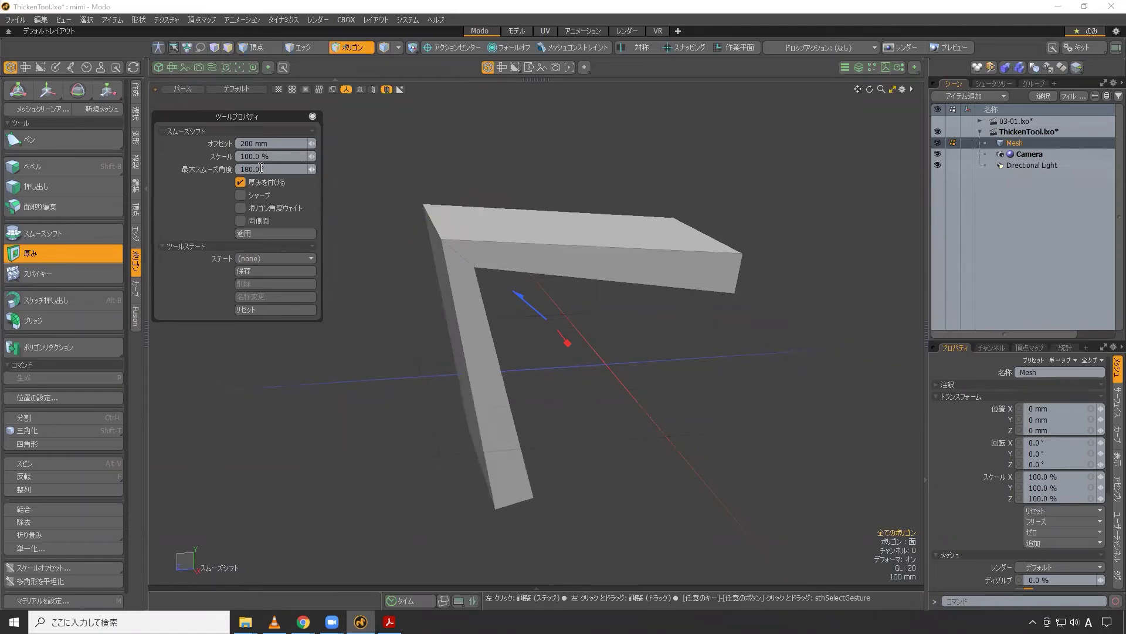
{"action": "mouse_move", "coordinate": [590, 330]}
{"action": "left_mouse_down", "text": "alt"}
{"action": "mouse_move", "coordinate": [576, 309]}
{"action": "mouse_move", "coordinate": [602, 314]}
{"action": "left_mouse_up", "text": "alt"}
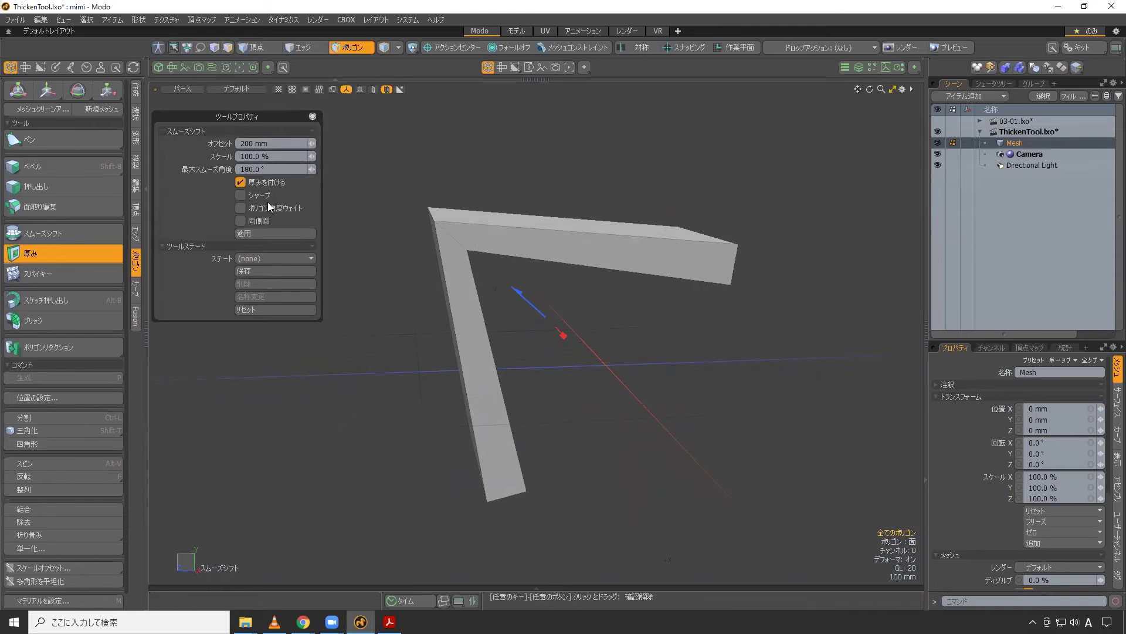
- Enable シャープ and 両側面, then drop the Thicken tool to apply it
{"action": "left_click", "coordinate": [241, 196]}
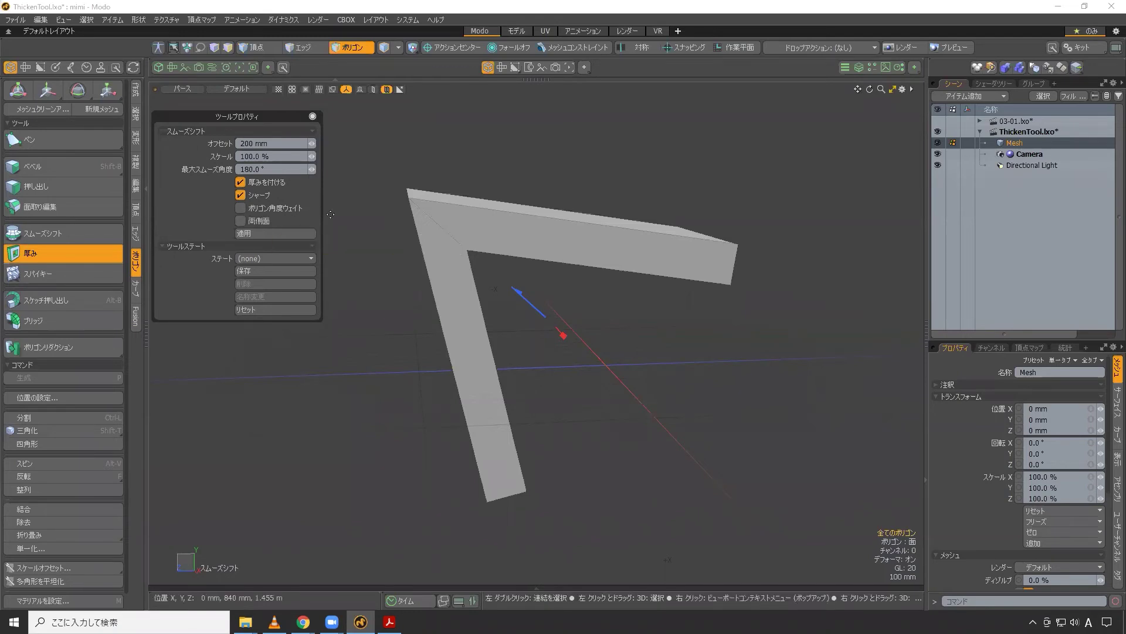
{"action": "left_click_drag", "start_coordinate": [530, 243], "coordinate": [511, 269], "text": "alt"}
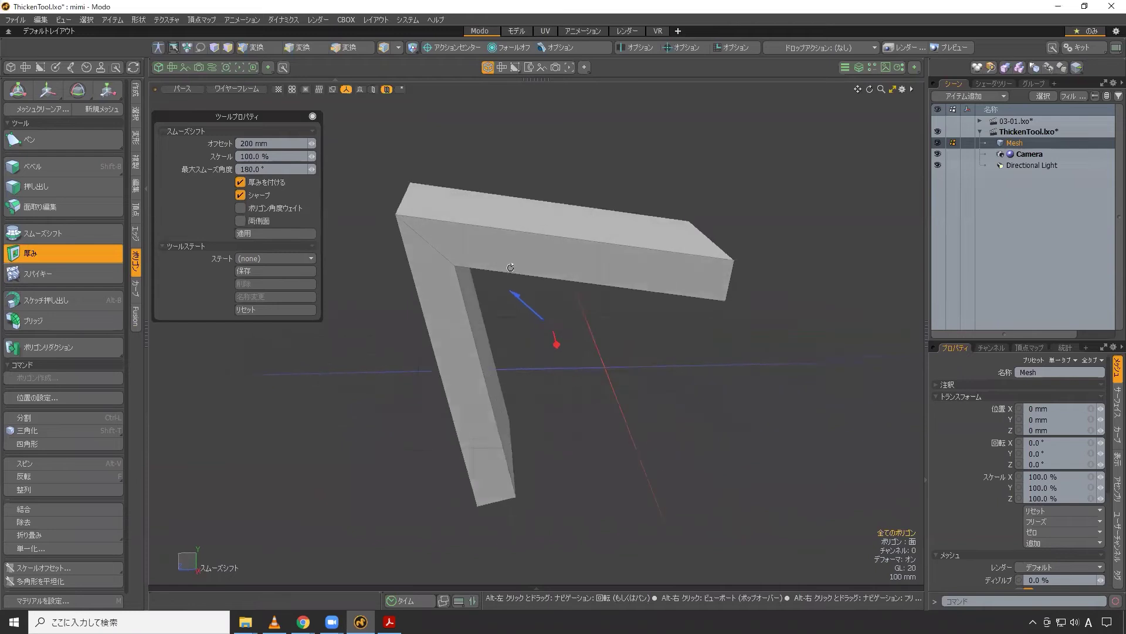
{"action": "left_click", "coordinate": [240, 221]}
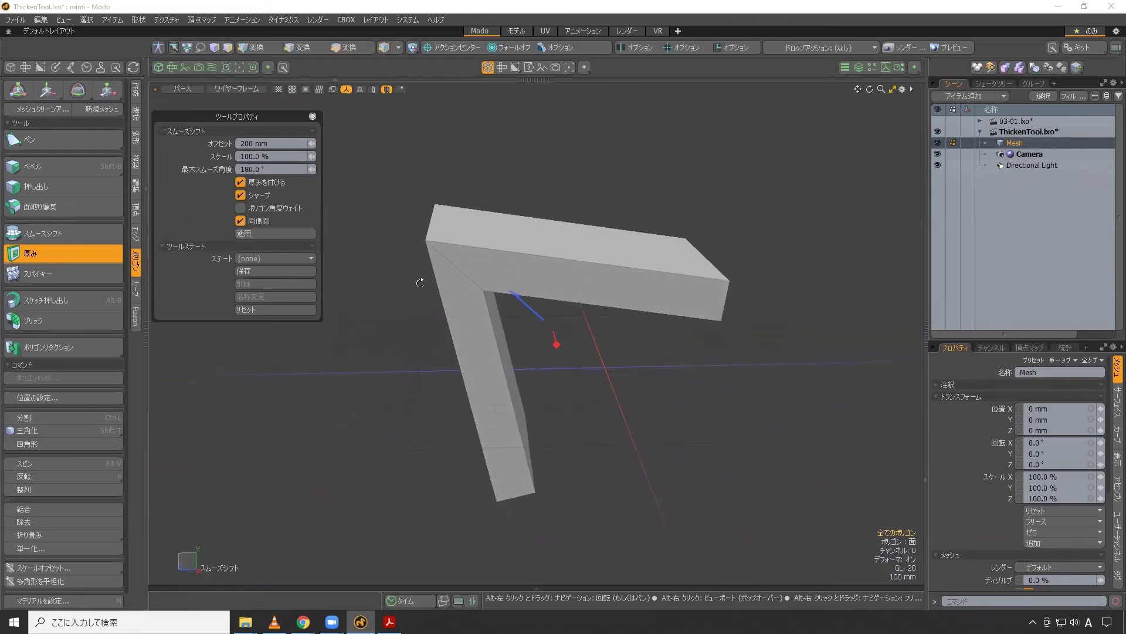
{"action": "left_click_drag", "start_coordinate": [379, 284], "coordinate": [384, 260], "text": "alt"}
{"action": "left_click_drag", "start_coordinate": [519, 292], "coordinate": [469, 329]}
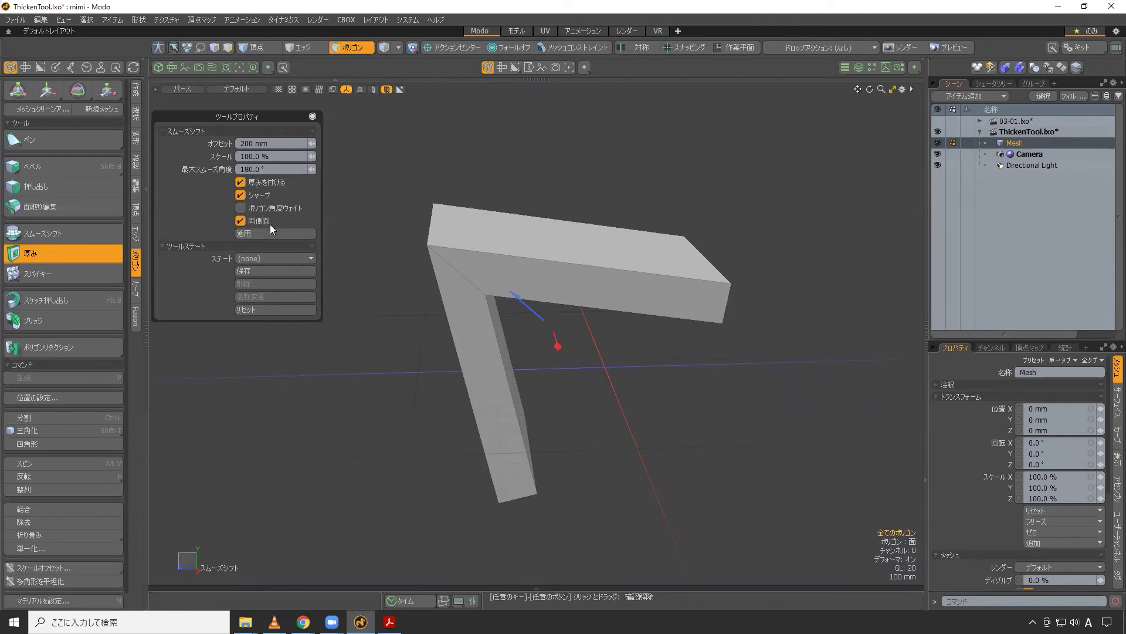
{"action": "left_click_drag", "start_coordinate": [421, 295], "coordinate": [417, 275], "text": "alt"}
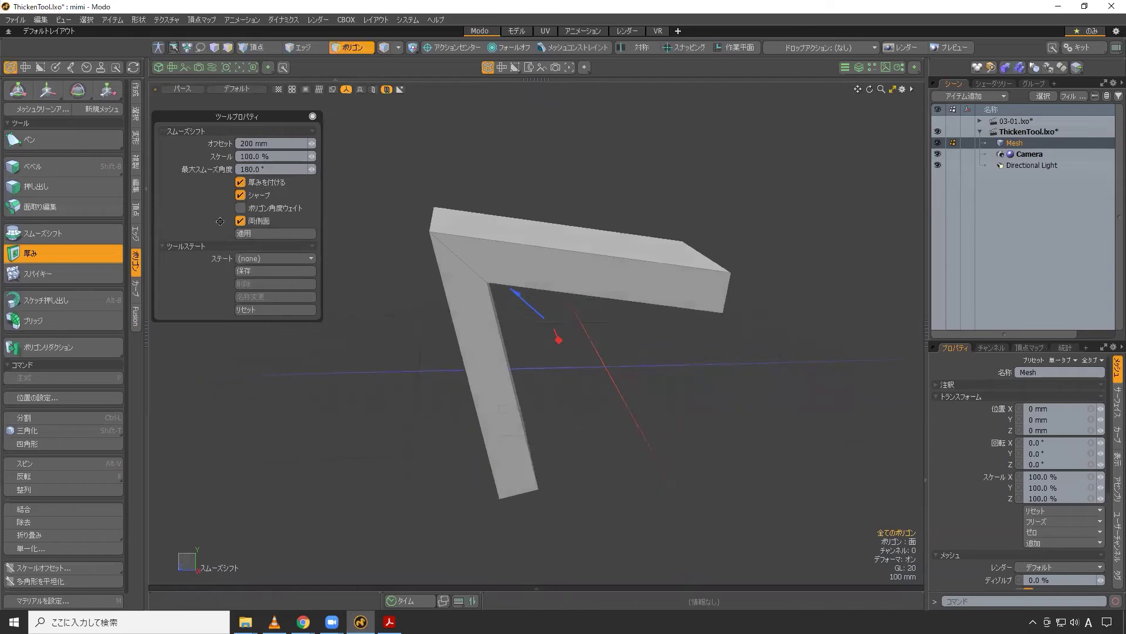
{"action": "left_click", "coordinate": [244, 233]}
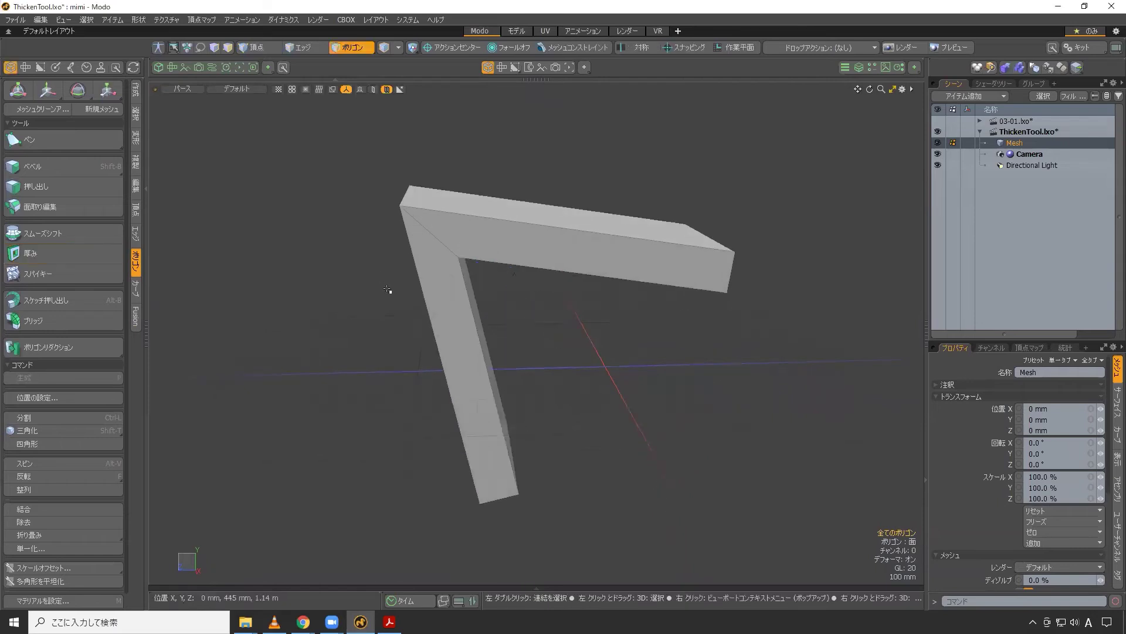
- Switch to the 03-01 scene and select the one-piece dress mesh
{"action": "left_click", "coordinate": [1011, 119]}
{"action": "left_click", "coordinate": [978, 120]}
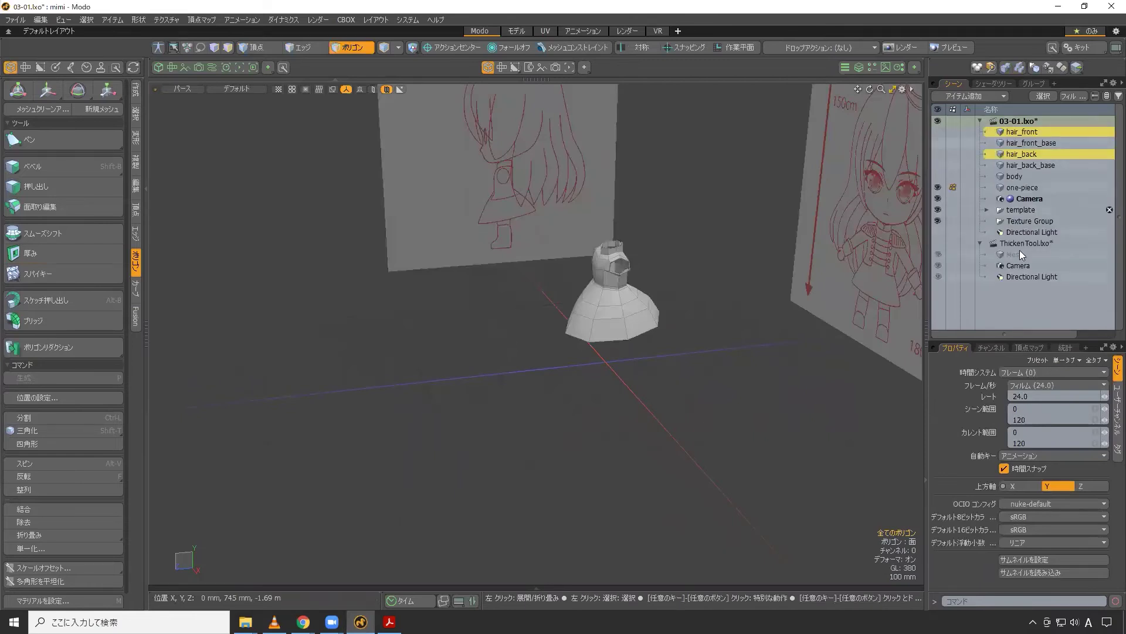
{"action": "left_click", "coordinate": [1013, 188]}
{"action": "left_click_drag", "start_coordinate": [810, 250], "coordinate": [712, 273], "text": "alt"}
{"action": "scroll", "coordinate": [672, 263], "scroll_direction": "up", "scroll_amount": 5}
- Preview the dress subdivided and orbit around it, ending on the collar
{"action": "key", "text": "Tab"}
{"action": "scroll", "coordinate": [623, 290], "scroll_direction": "up", "scroll_amount": 1}
{"action": "left_click_drag", "start_coordinate": [623, 290], "coordinate": [597, 291], "text": "alt"}
{"action": "left_click_drag", "start_coordinate": [697, 294], "coordinate": [528, 300], "text": "alt"}
{"action": "left_click_drag", "start_coordinate": [608, 312], "coordinate": [651, 269], "text": "alt"}
{"action": "mouse_move", "coordinate": [420, 188]}
{"action": "left_mouse_down", "text": "ctrl+alt"}
{"action": "mouse_move", "coordinate": [437, 191]}
{"action": "mouse_move", "coordinate": [428, 201]}
{"action": "left_mouse_up", "text": "ctrl+alt"}
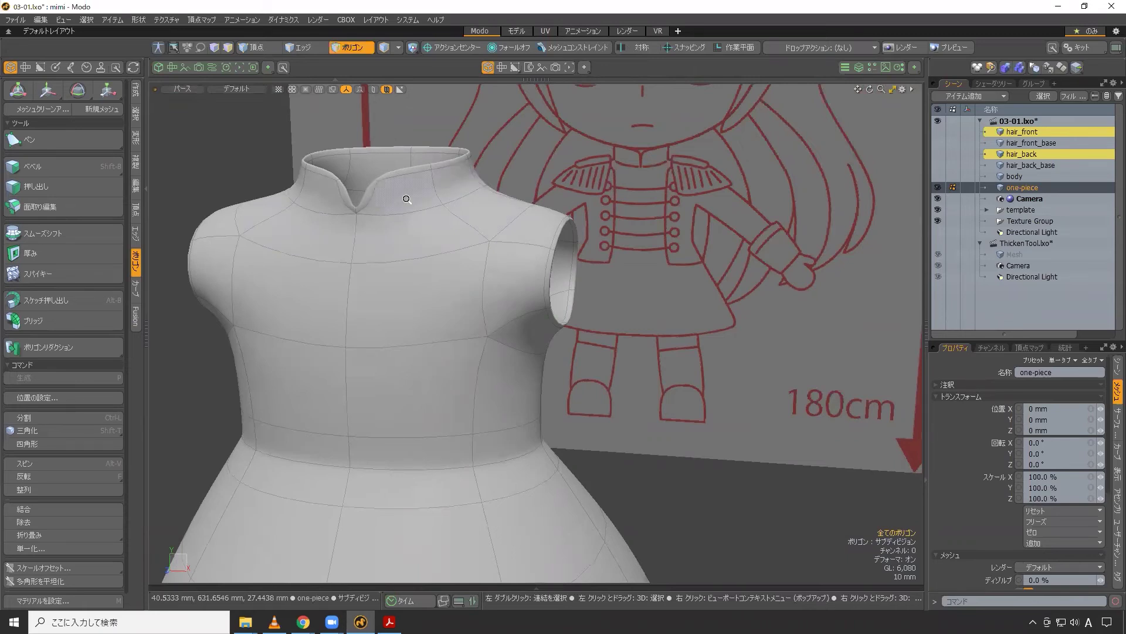
- Return to the polygon cage and select the two shoulder polygons beside the collar
{"action": "key", "text": "Tab"}
{"action": "left_click_drag", "start_coordinate": [450, 216], "coordinate": [520, 244], "text": "alt"}
{"action": "left_click", "coordinate": [520, 244]}
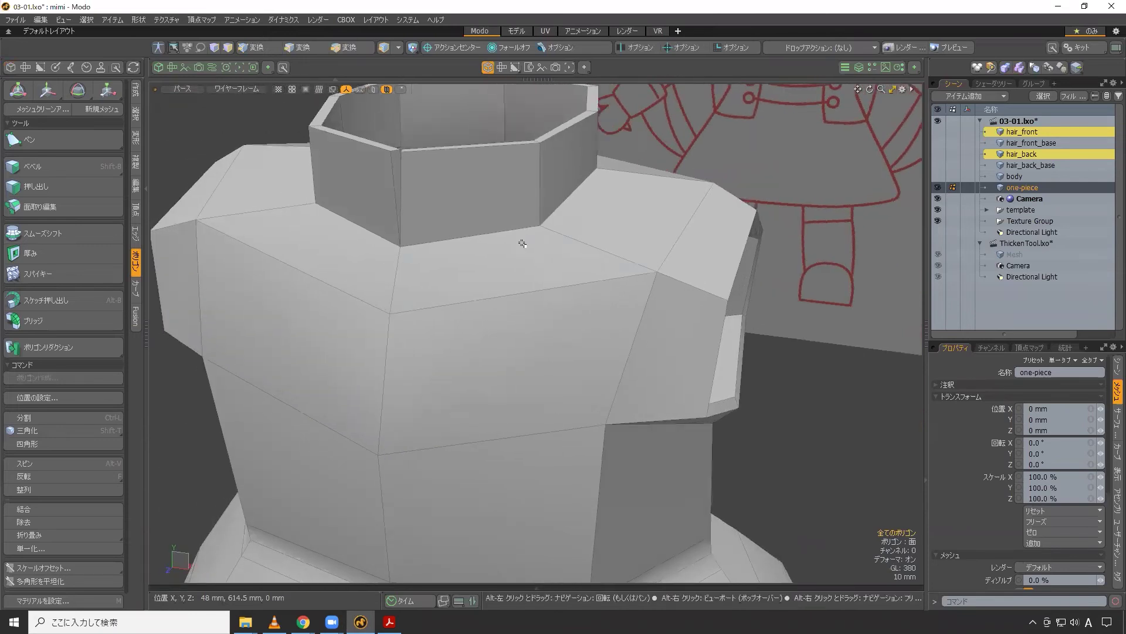
{"action": "left_click", "coordinate": [590, 238], "text": "shift"}
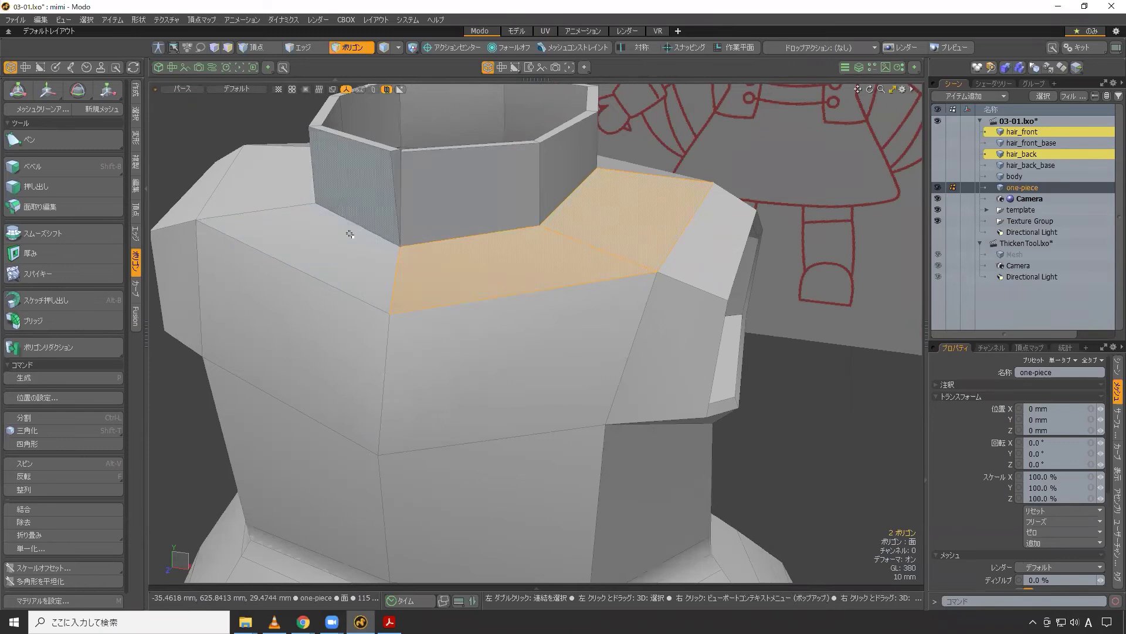
{"action": "left_click", "coordinate": [136, 185]}
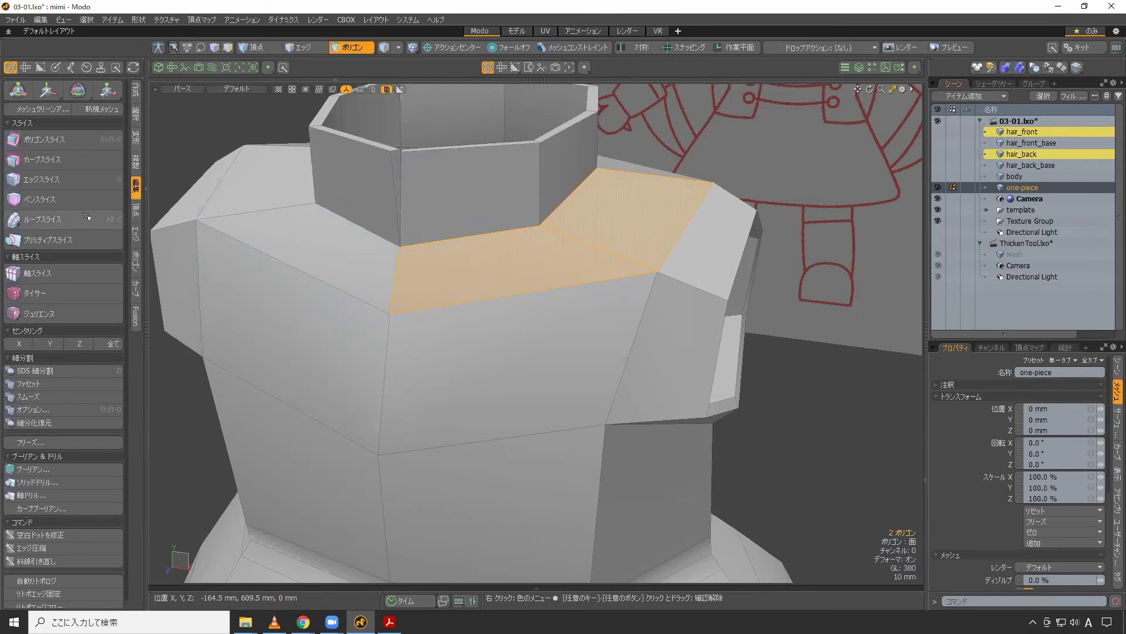
- Loop Slice the shoulder polygons at 10.5% near the collar, then preview it subdivided
{"action": "left_click", "coordinate": [116, 225]}
{"action": "left_click_drag", "start_coordinate": [596, 274], "coordinate": [693, 270], "text": "alt+shift"}
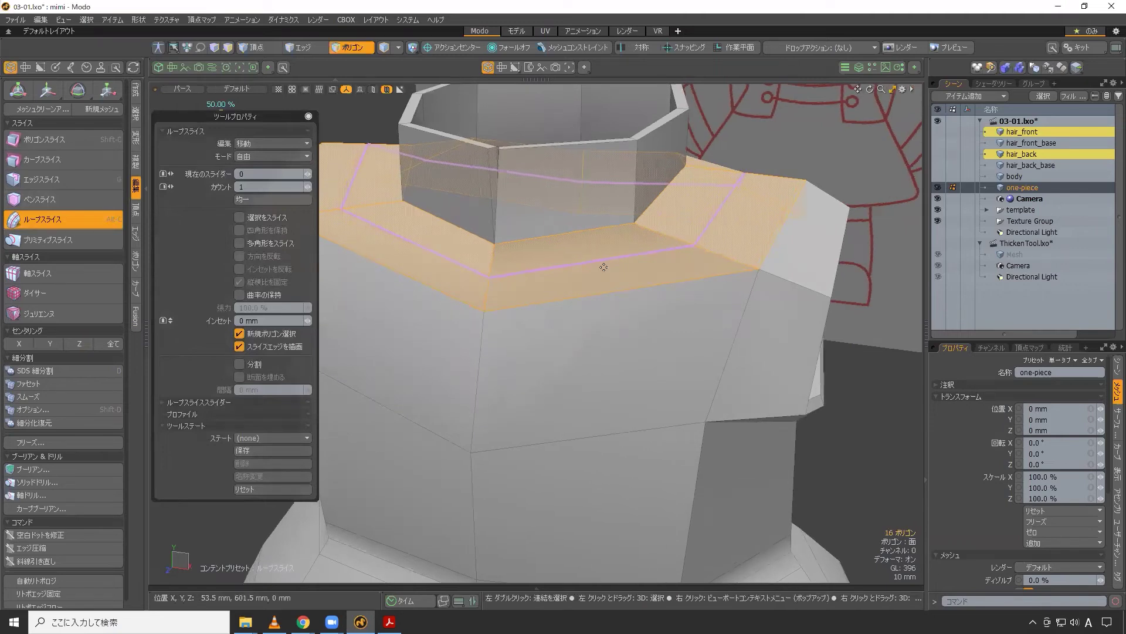
{"action": "left_click_drag", "start_coordinate": [617, 294], "coordinate": [595, 238]}
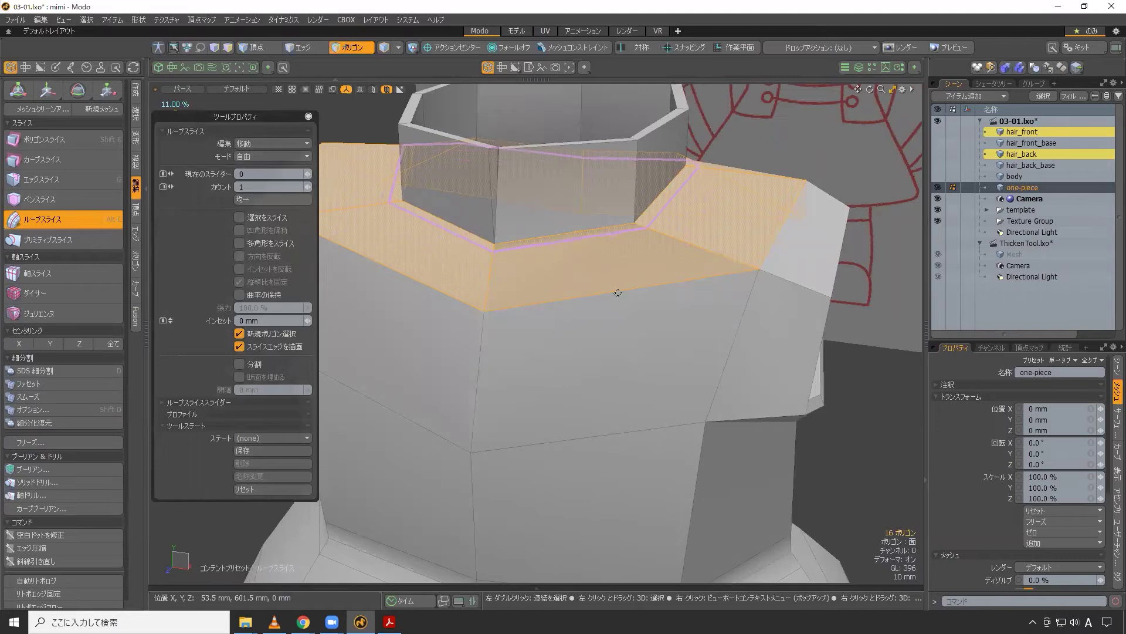
{"action": "mouse_move", "coordinate": [638, 270]}
{"action": "left_mouse_down", "text": "alt+shift"}
{"action": "mouse_move", "coordinate": [653, 291]}
{"action": "mouse_move", "coordinate": [643, 277]}
{"action": "left_mouse_up", "text": "alt+shift"}
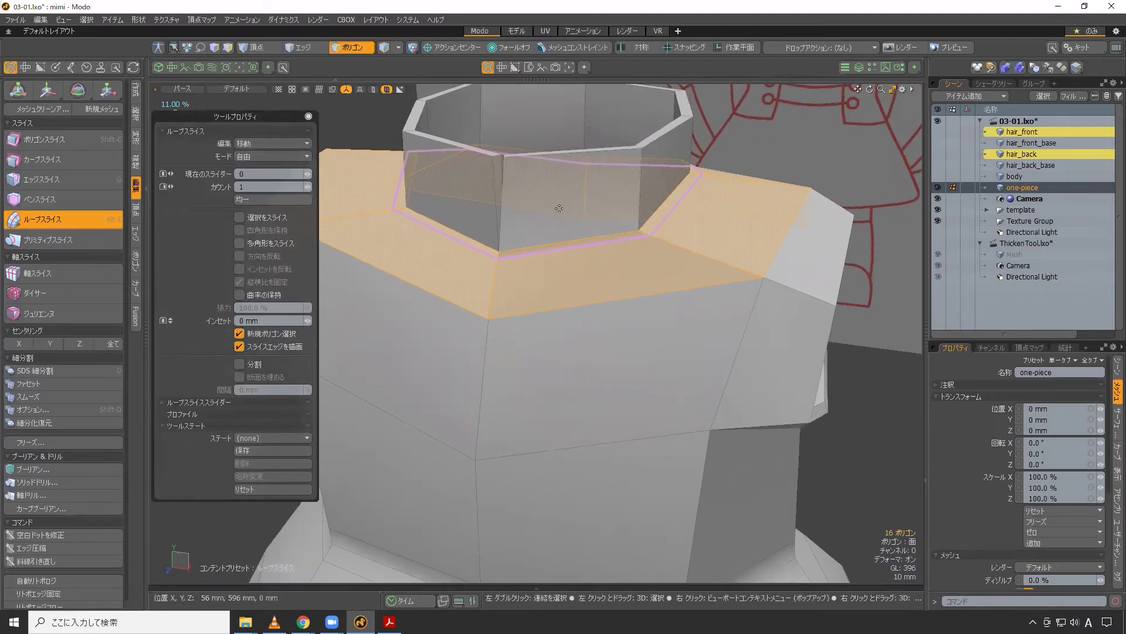
{"action": "left_click_drag", "start_coordinate": [256, 116], "coordinate": [260, 138]}
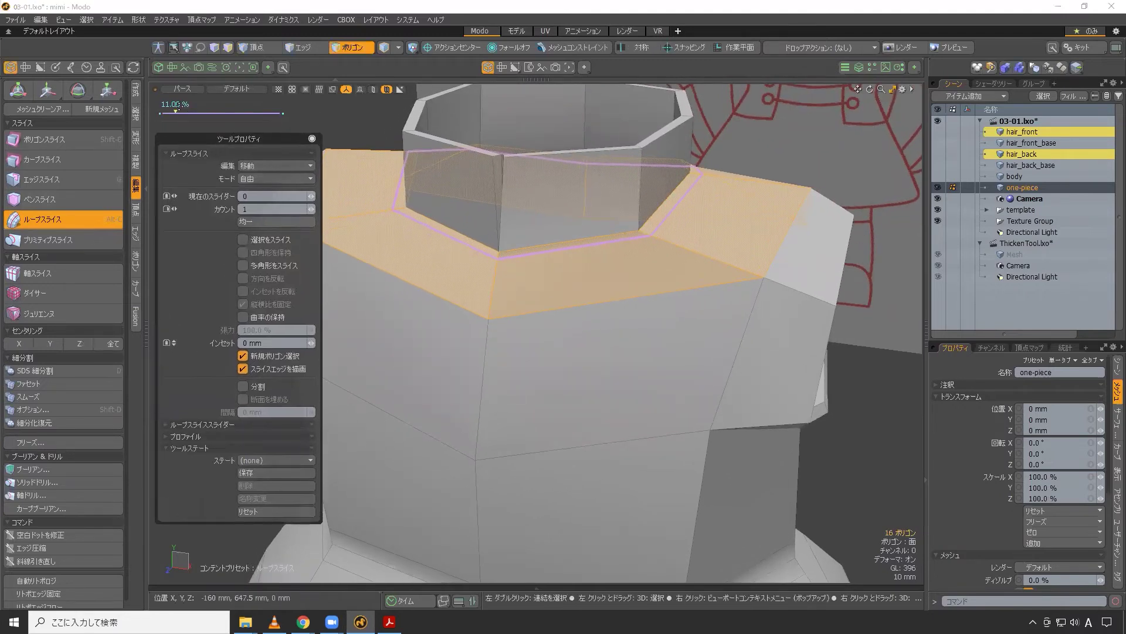
{"action": "left_click_drag", "start_coordinate": [178, 106], "coordinate": [175, 106]}
{"action": "left_click_drag", "start_coordinate": [623, 321], "coordinate": [639, 319], "text": "alt"}
{"action": "key", "text": "space"}
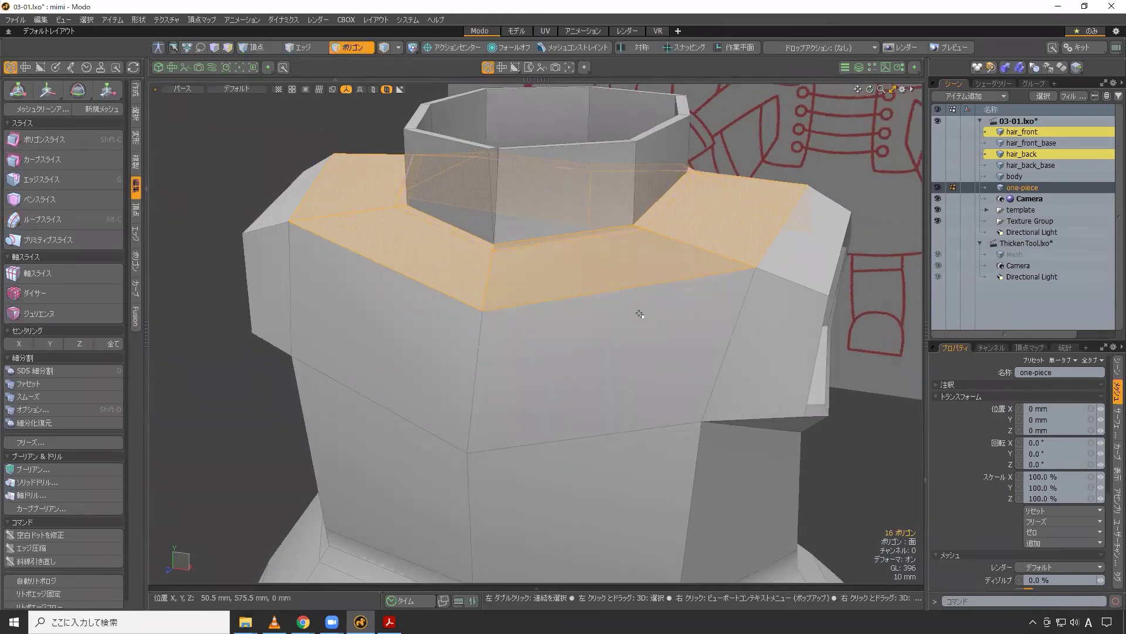
{"action": "left_click", "coordinate": [780, 119]}
{"action": "key", "text": "Tab"}
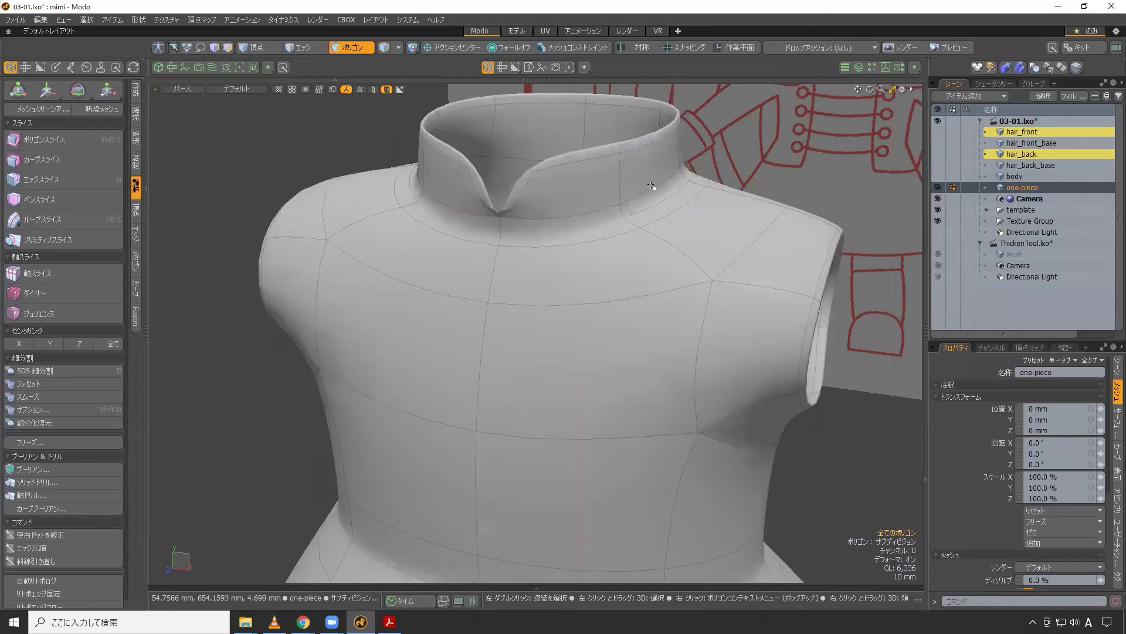
- Back on the cage, clear the selection and select a vertical collar edge
{"action": "key", "text": "Tab"}
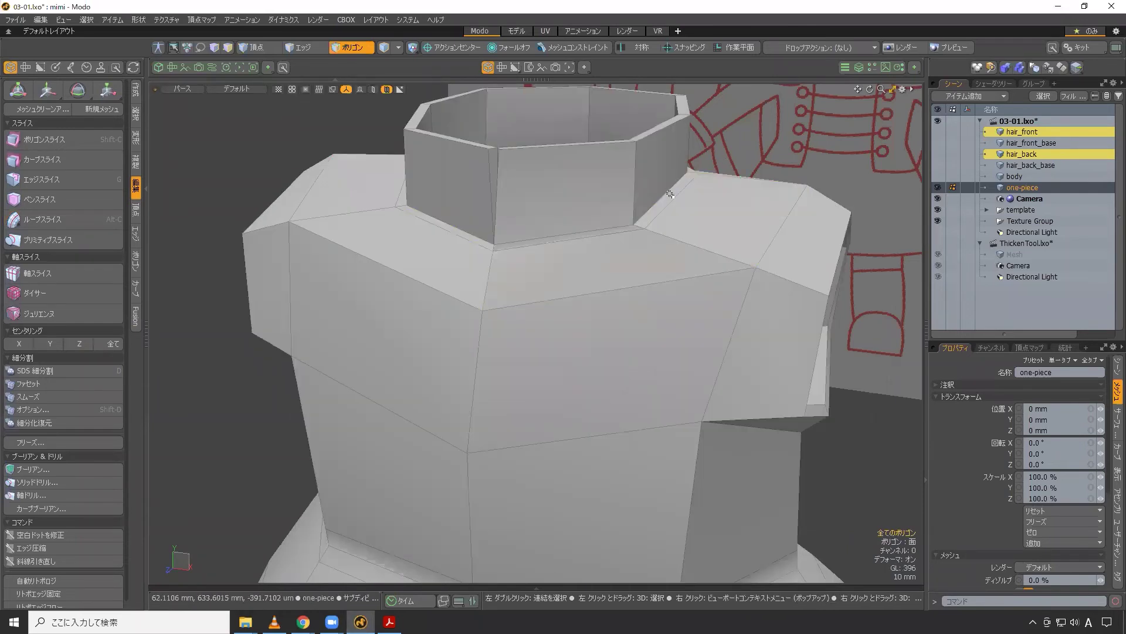
{"action": "left_click_drag", "start_coordinate": [624, 182], "coordinate": [647, 177], "text": "alt"}
{"action": "left_click", "coordinate": [745, 128]}
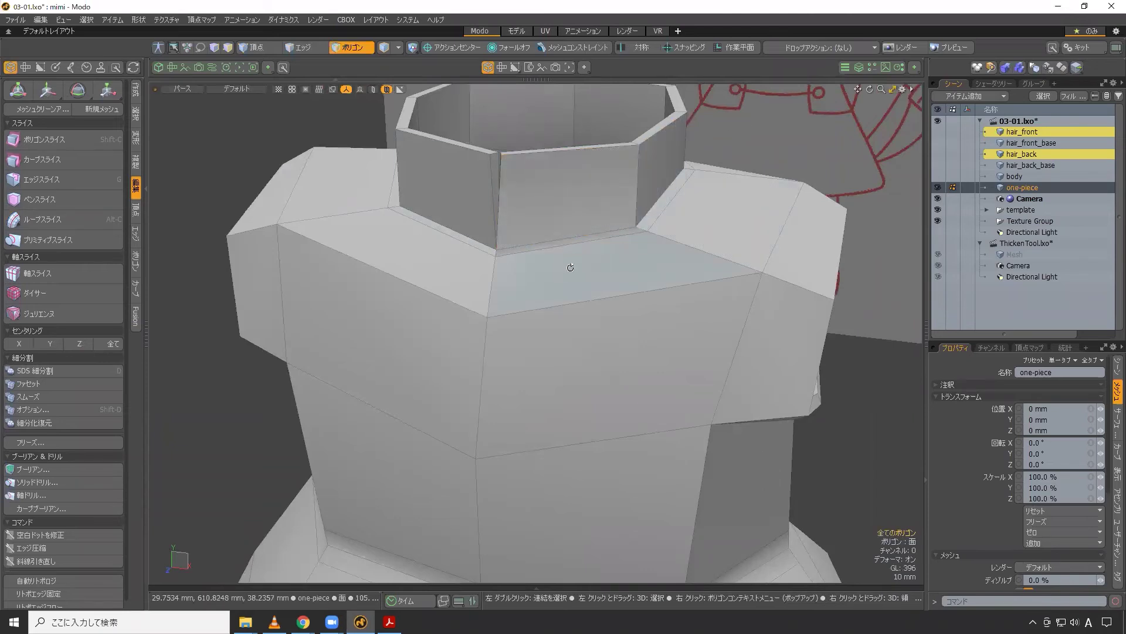
{"action": "key", "text": "2"}
{"action": "left_click", "coordinate": [637, 185]}
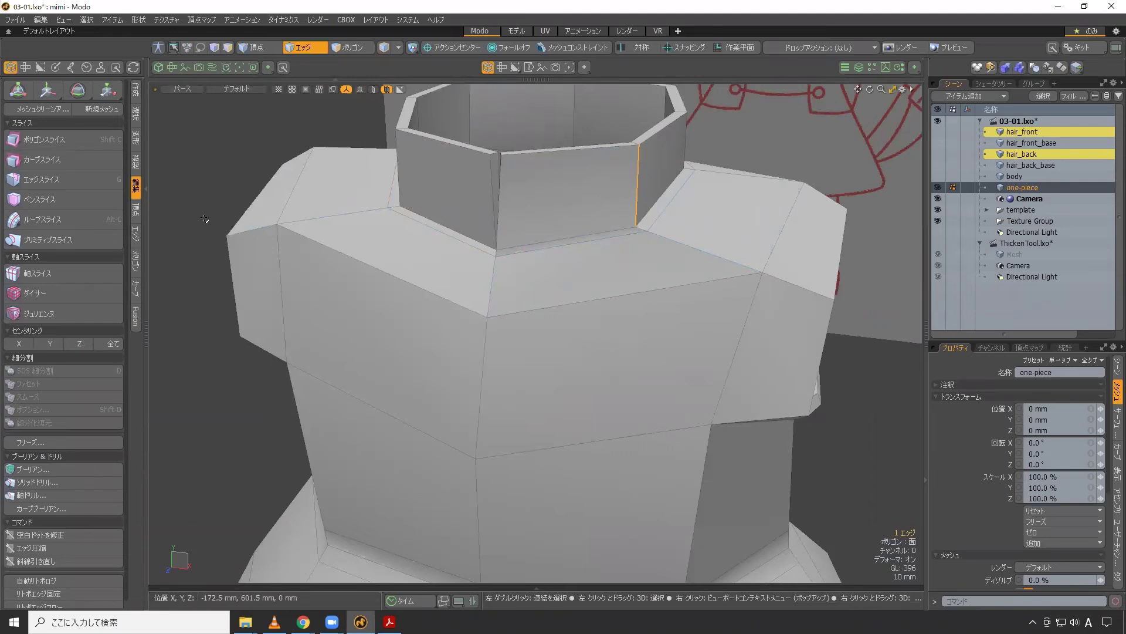
- Loop Slice the collar at 13% and view the result subdivided
{"action": "left_click", "coordinate": [86, 219]}
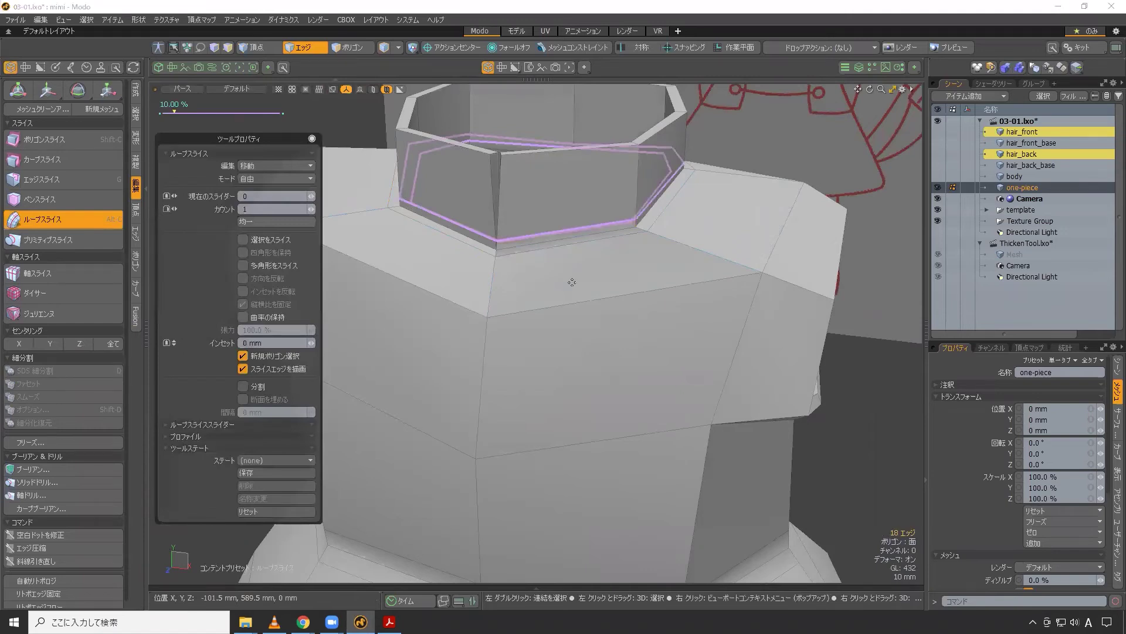
{"action": "left_click_drag", "start_coordinate": [174, 112], "coordinate": [178, 112]}
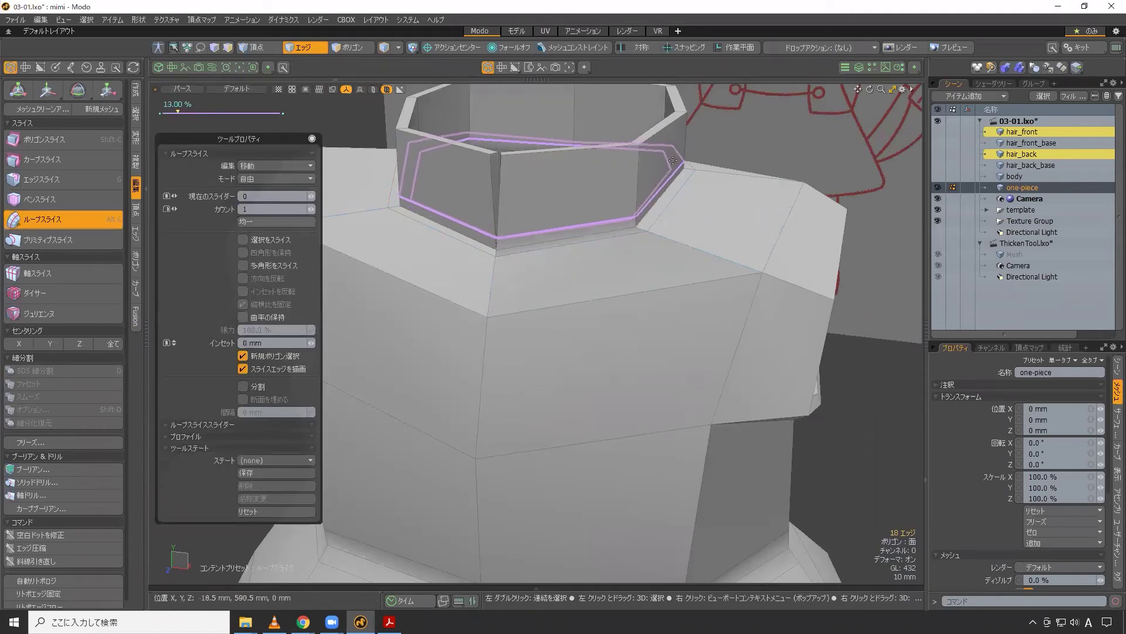
{"action": "left_click_drag", "start_coordinate": [584, 269], "coordinate": [647, 168], "text": "alt"}
{"action": "key", "text": "space"}
{"action": "key", "text": "Tab"}
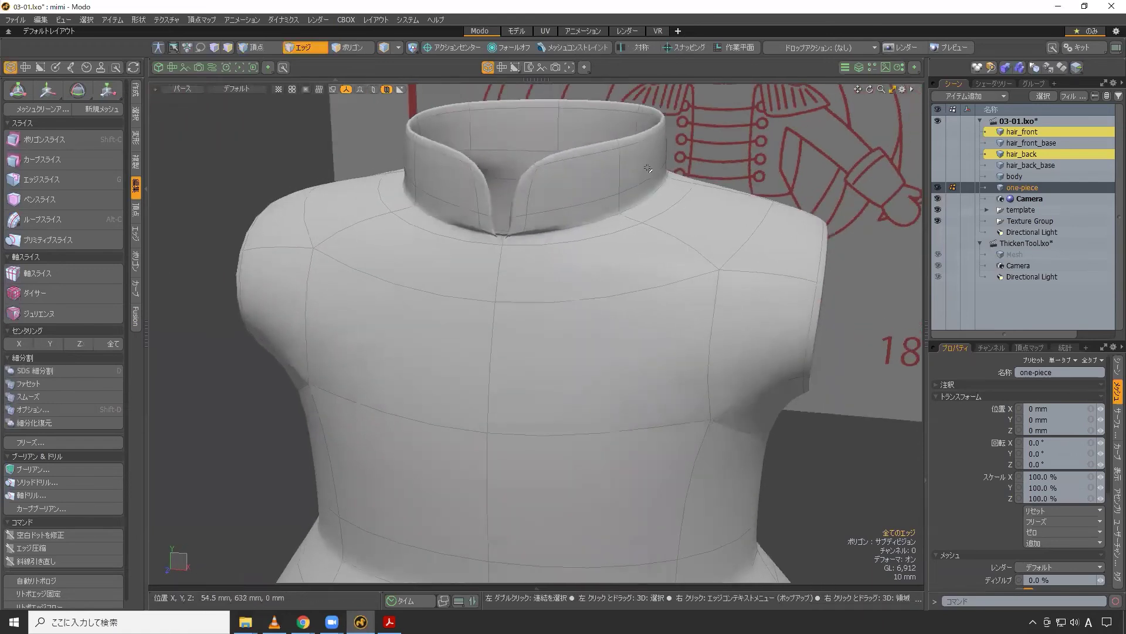
- On the faceted cage, select two front collar-base edges with Symmetry X enabled
{"action": "left_click_drag", "start_coordinate": [616, 252], "coordinate": [514, 240], "text": "alt"}
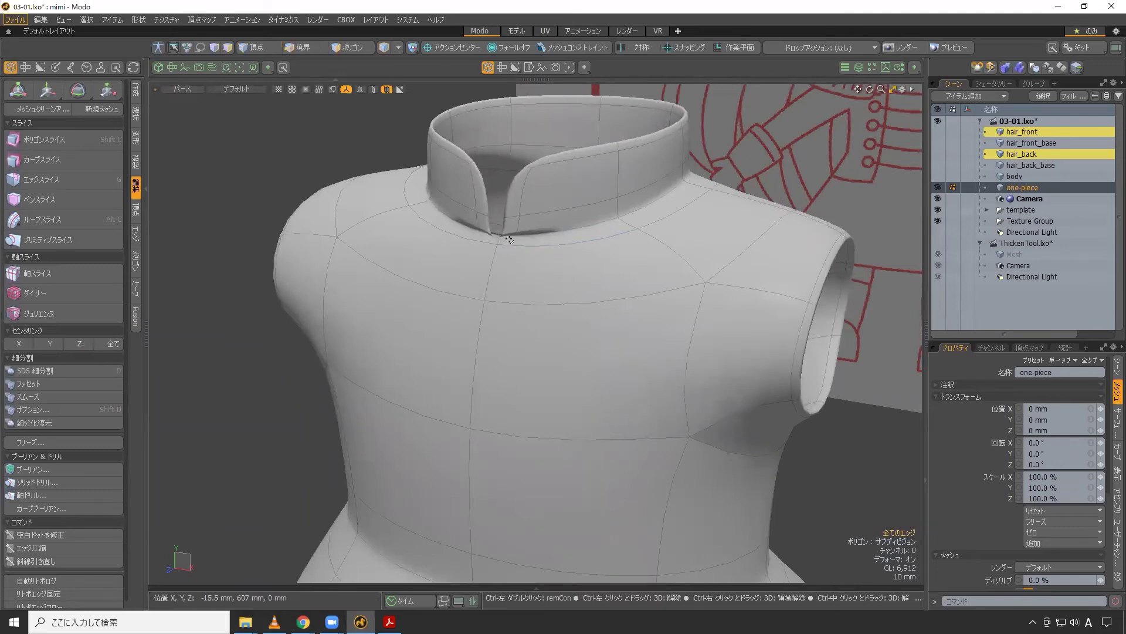
{"action": "scroll", "coordinate": [507, 238], "scroll_direction": "down", "scroll_amount": 5}
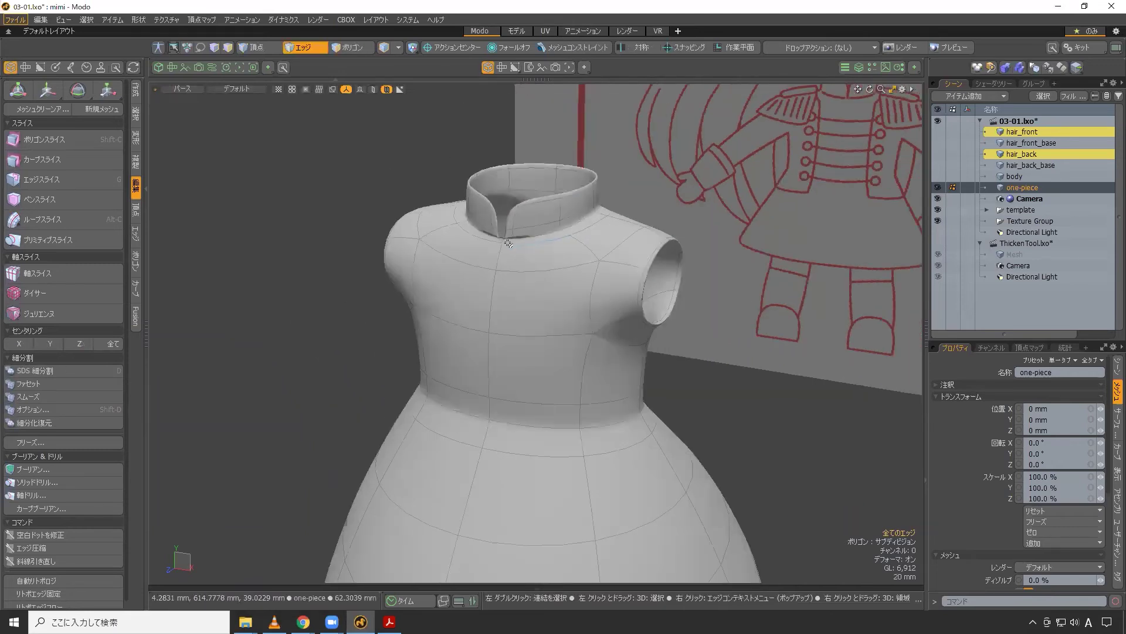
{"action": "key", "text": "Tab"}
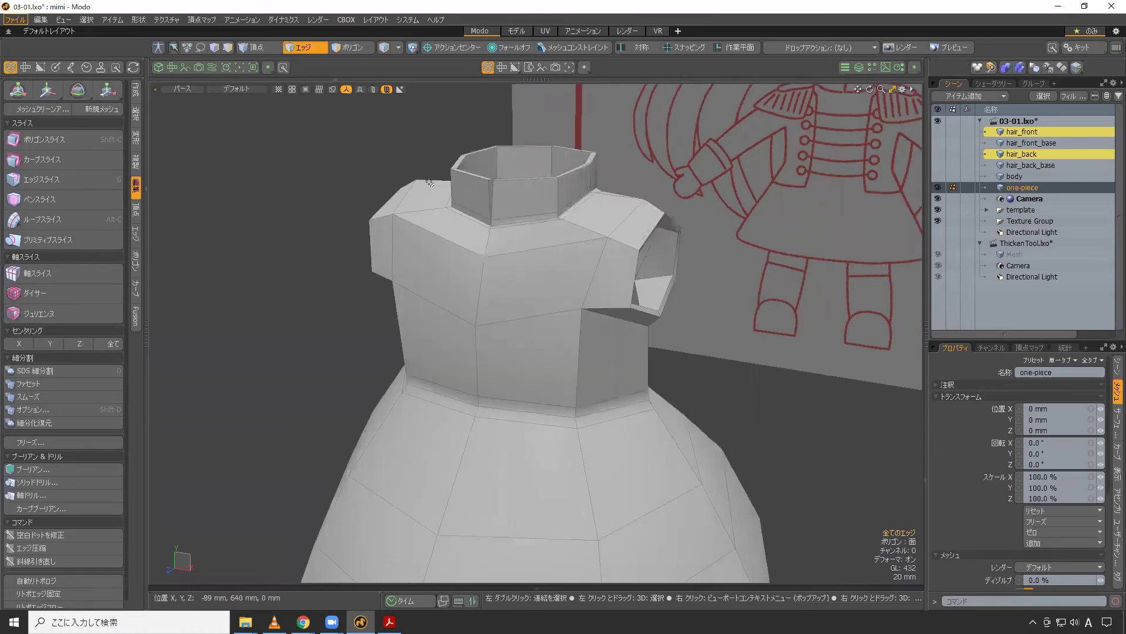
{"action": "scroll", "coordinate": [494, 195], "scroll_direction": "up", "scroll_amount": 2}
{"action": "left_click", "coordinate": [521, 228]}
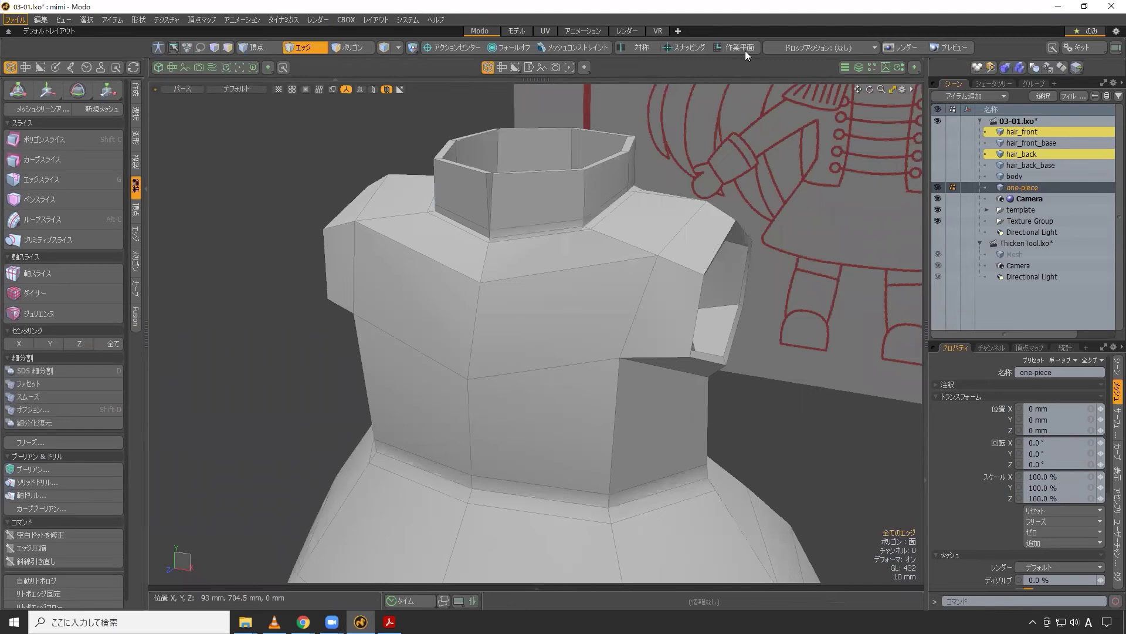
{"action": "left_click", "coordinate": [646, 49]}
{"action": "left_click_drag", "start_coordinate": [555, 187], "coordinate": [531, 199], "text": "alt"}
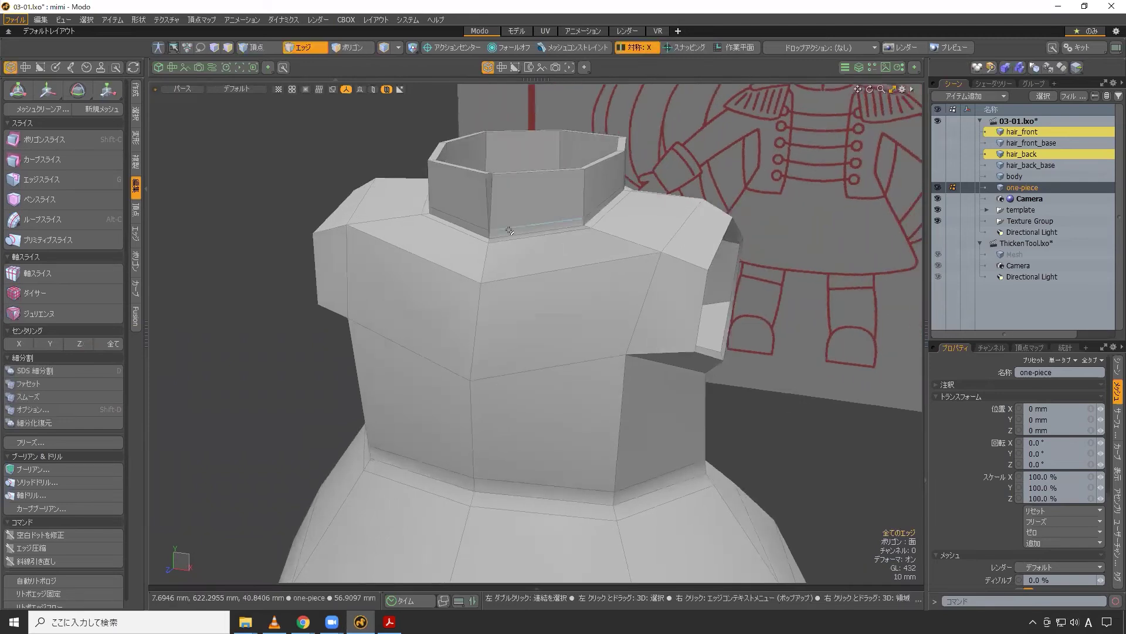
{"action": "left_click", "coordinate": [460, 219], "text": "shift"}
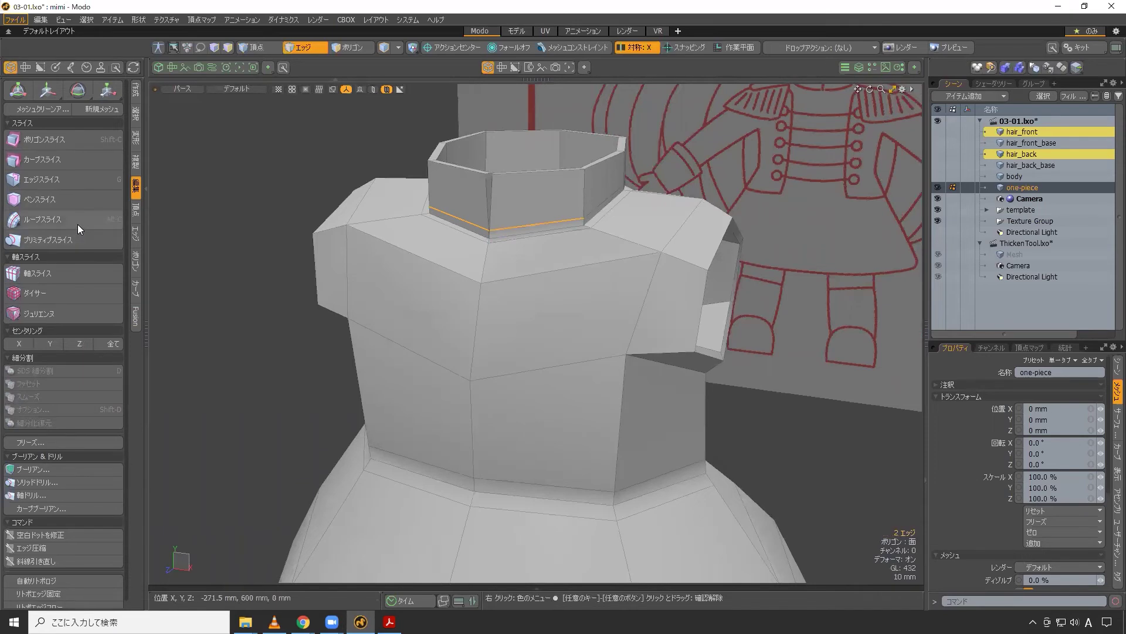
- Slice new edge loops through the selected edges at 11% and clear the selection
{"action": "left_click", "coordinate": [93, 219]}
{"action": "scroll", "coordinate": [508, 248], "scroll_direction": "up", "scroll_amount": 4}
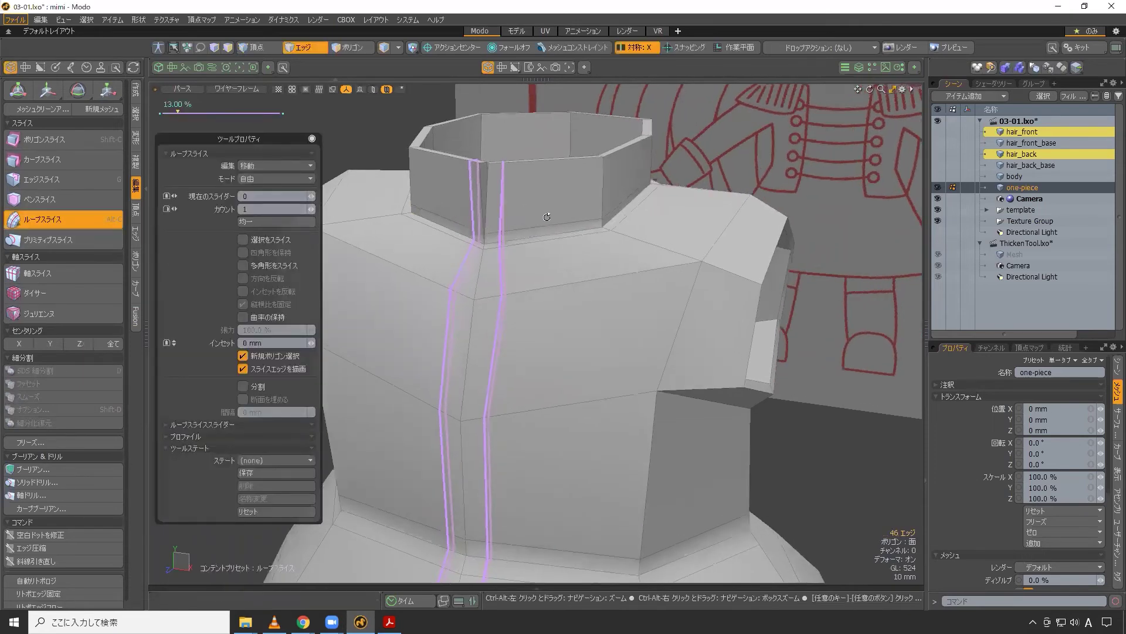
{"action": "left_click_drag", "start_coordinate": [524, 257], "coordinate": [523, 256]}
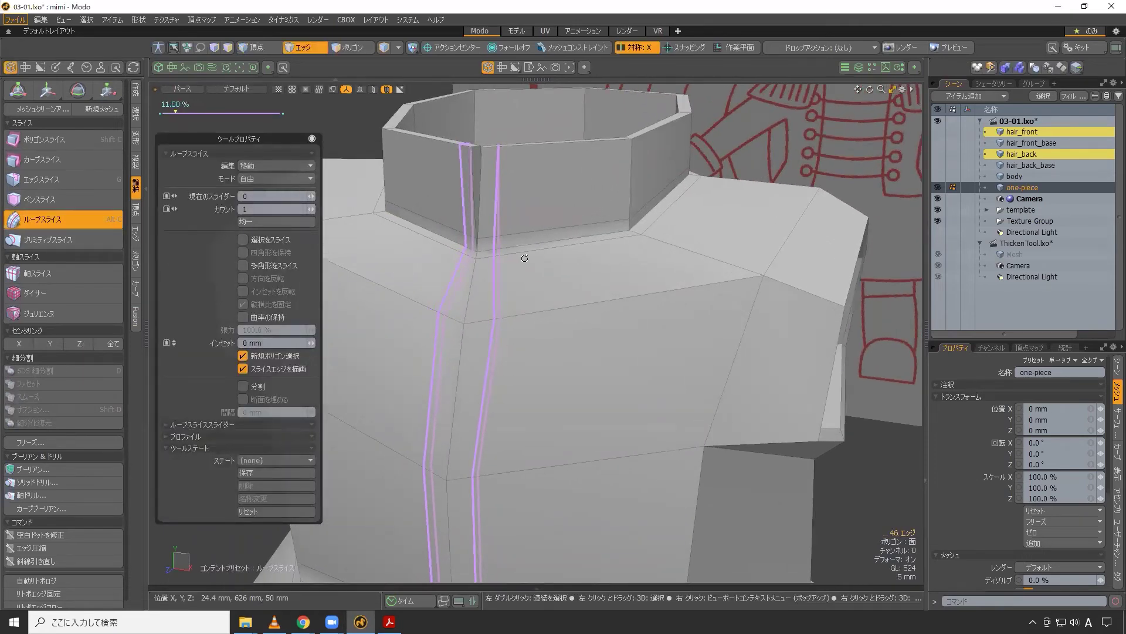
{"action": "scroll", "coordinate": [534, 254], "scroll_direction": "down", "scroll_amount": 4}
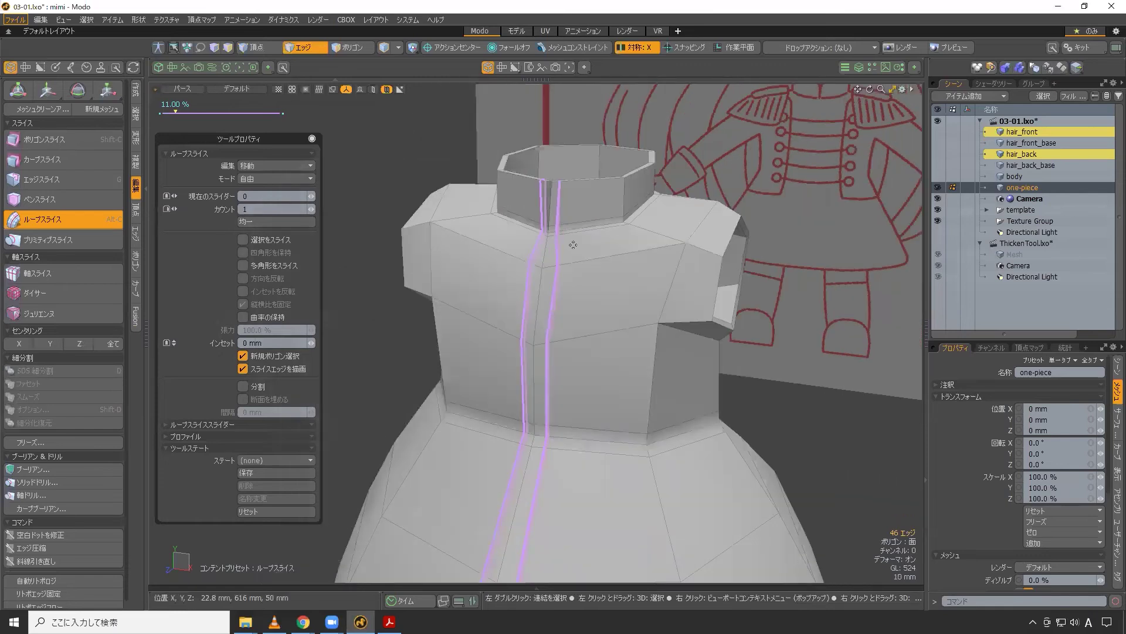
{"action": "key", "text": "space"}
{"action": "left_click", "coordinate": [434, 178]}
- Preview the dress smoothly subdivided and inspect the new loops from torso to hem
{"action": "key", "text": "Tab"}
{"action": "left_click_drag", "start_coordinate": [584, 220], "coordinate": [636, 205], "text": "alt"}
{"action": "scroll", "coordinate": [636, 206], "scroll_direction": "up", "scroll_amount": 3}
{"action": "scroll", "coordinate": [586, 202], "scroll_direction": "up", "scroll_amount": 3}
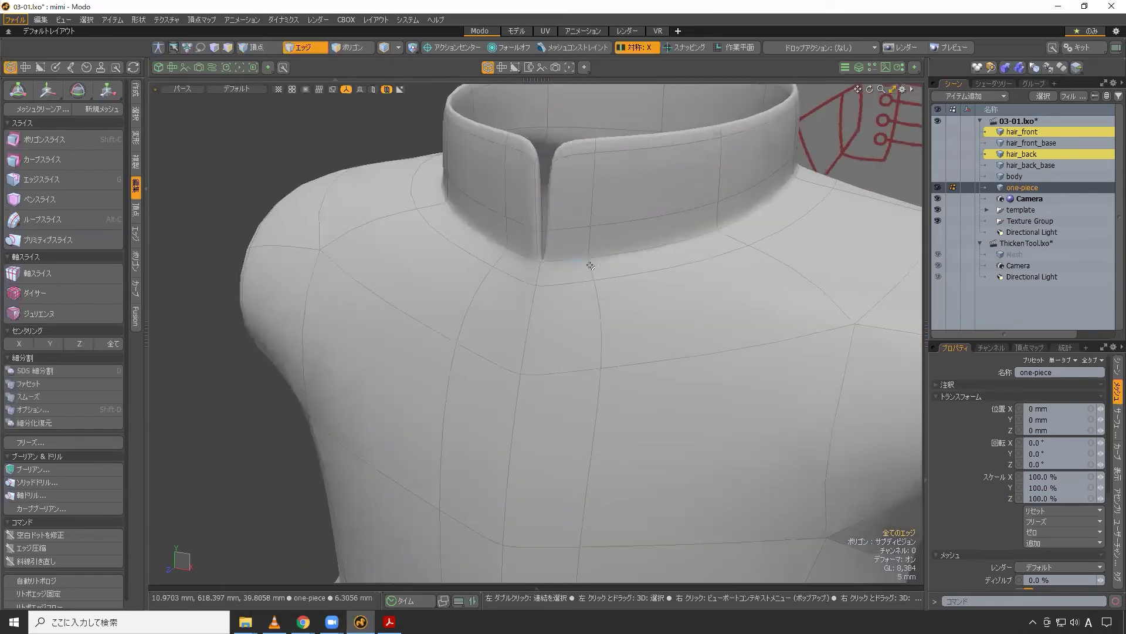
{"action": "scroll", "coordinate": [611, 268], "scroll_direction": "down", "scroll_amount": 4}
{"action": "scroll", "coordinate": [610, 268], "scroll_direction": "down", "scroll_amount": 2}
{"action": "left_click_drag", "start_coordinate": [636, 307], "coordinate": [587, 274], "text": "alt"}
{"action": "left_click_drag", "start_coordinate": [587, 274], "coordinate": [550, 193], "text": "alt+shift"}
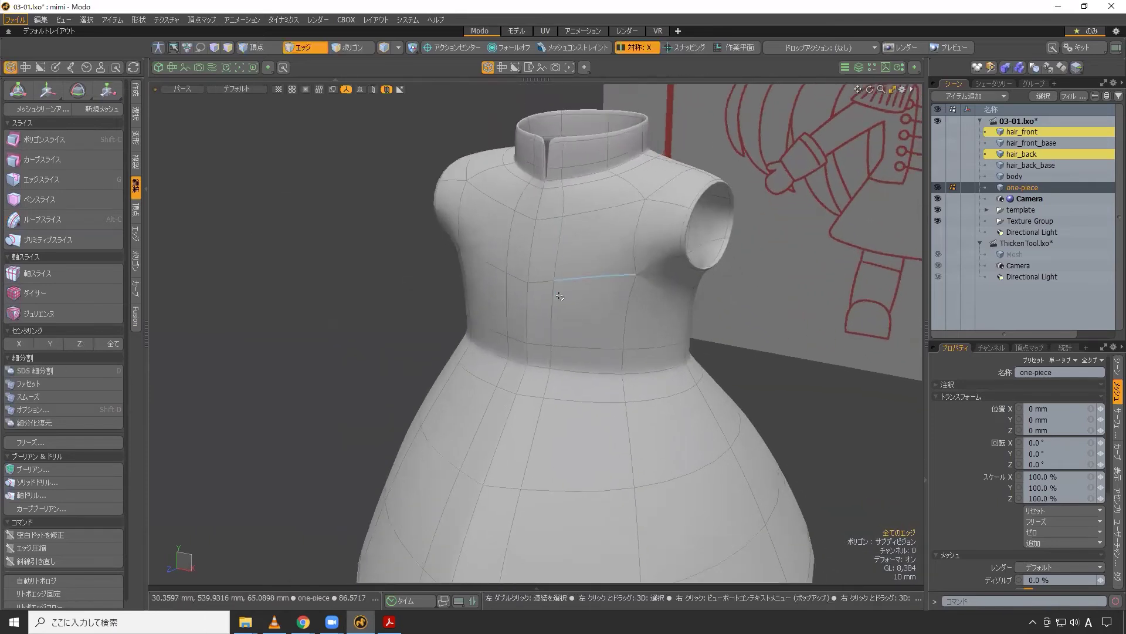
{"action": "left_click_drag", "start_coordinate": [573, 352], "coordinate": [547, 288], "text": "alt+shift"}
{"action": "scroll", "coordinate": [545, 289], "scroll_direction": "down", "scroll_amount": 3}
{"action": "left_click_drag", "start_coordinate": [512, 375], "coordinate": [489, 326], "text": "alt+shift"}
{"action": "left_click_drag", "start_coordinate": [438, 453], "coordinate": [417, 434], "text": "alt"}
{"action": "key", "text": "Tab"}
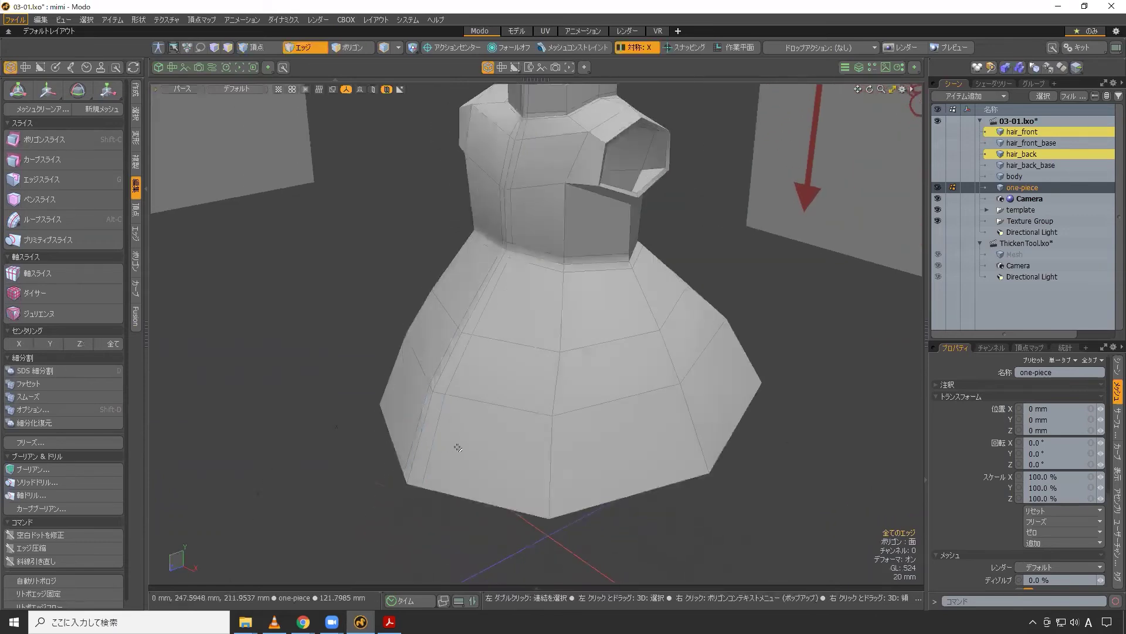
{"action": "key", "text": "Tab"}
- Turn the wireframe overlay off and back on again, returning to edge mode
{"action": "key", "text": "ctrl+grave"}
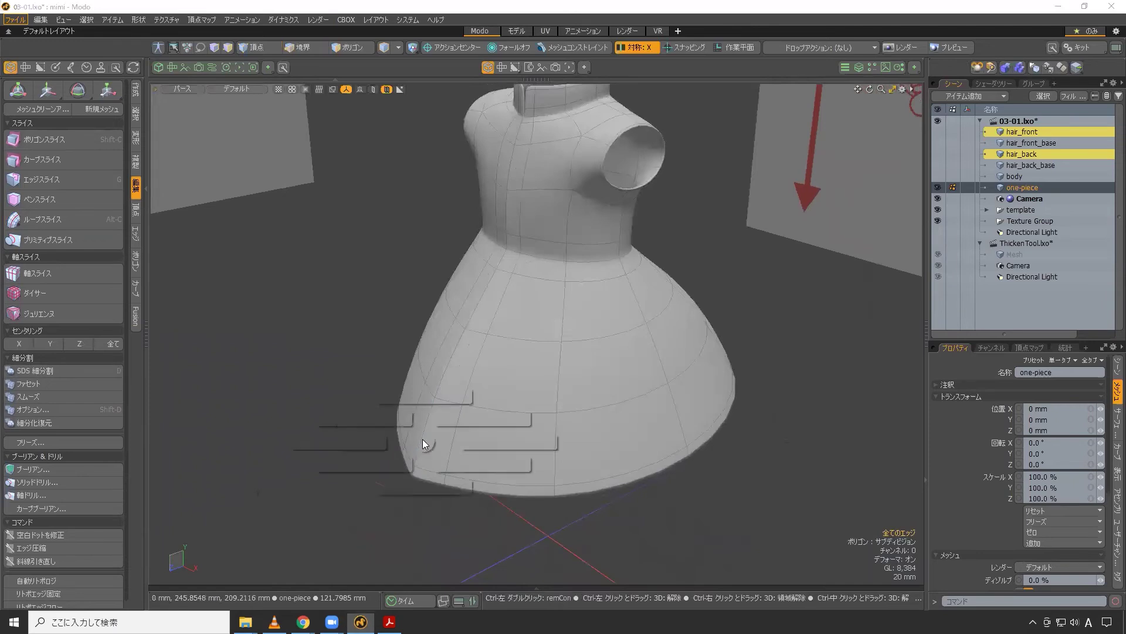
{"action": "left_click", "coordinate": [487, 441]}
{"action": "key", "text": "2"}
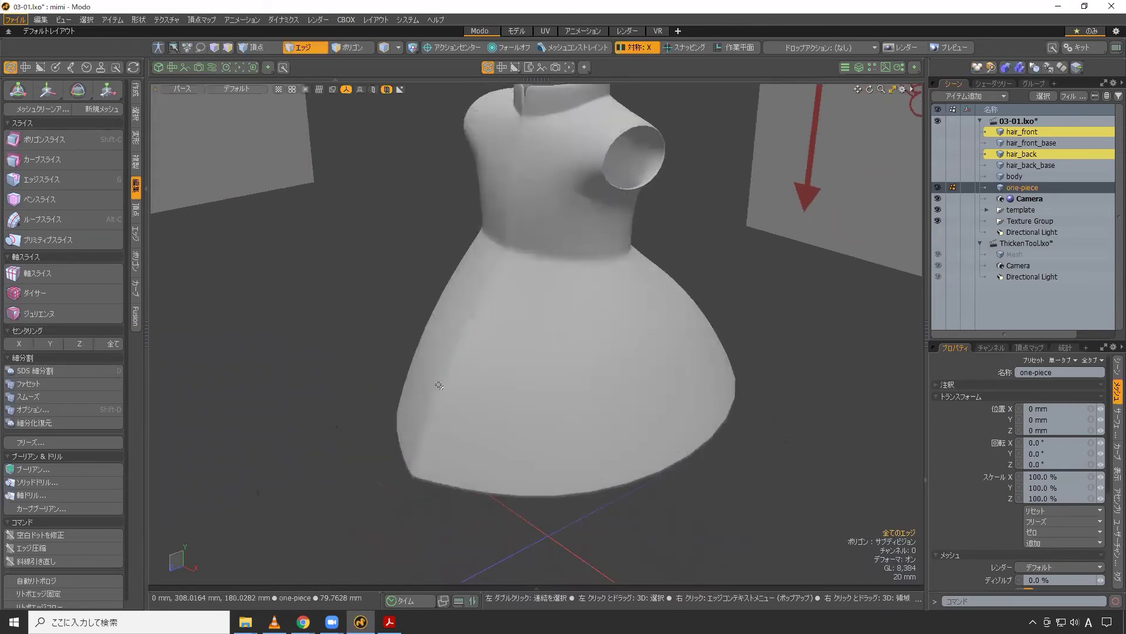
{"action": "left_click_drag", "start_coordinate": [515, 372], "coordinate": [508, 372], "text": "alt"}
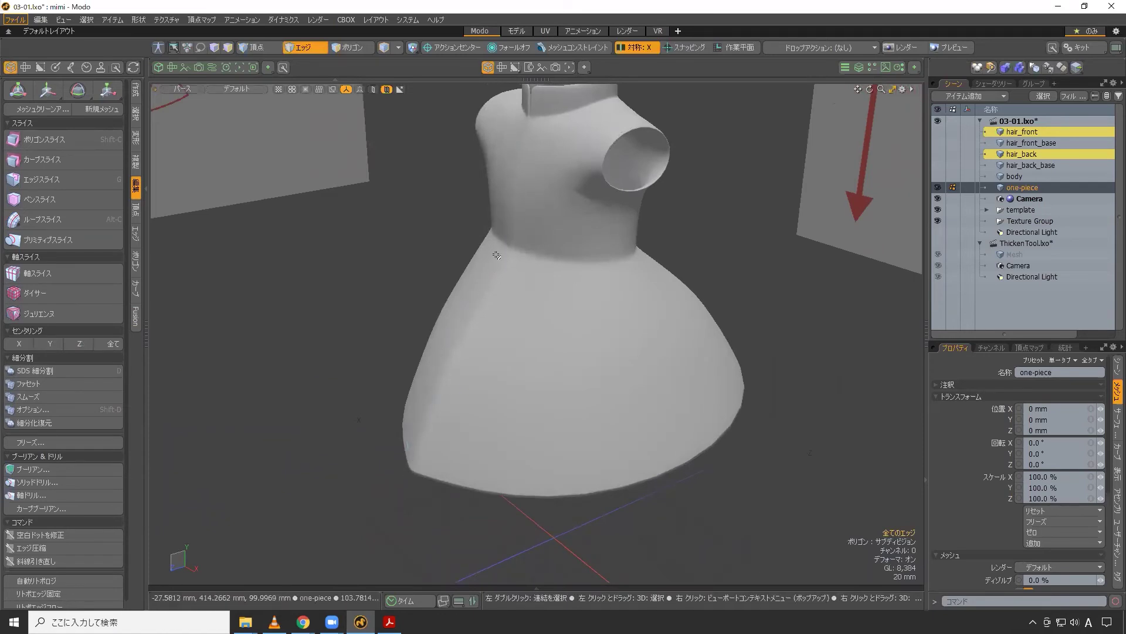
{"action": "key", "text": "ctrl"}
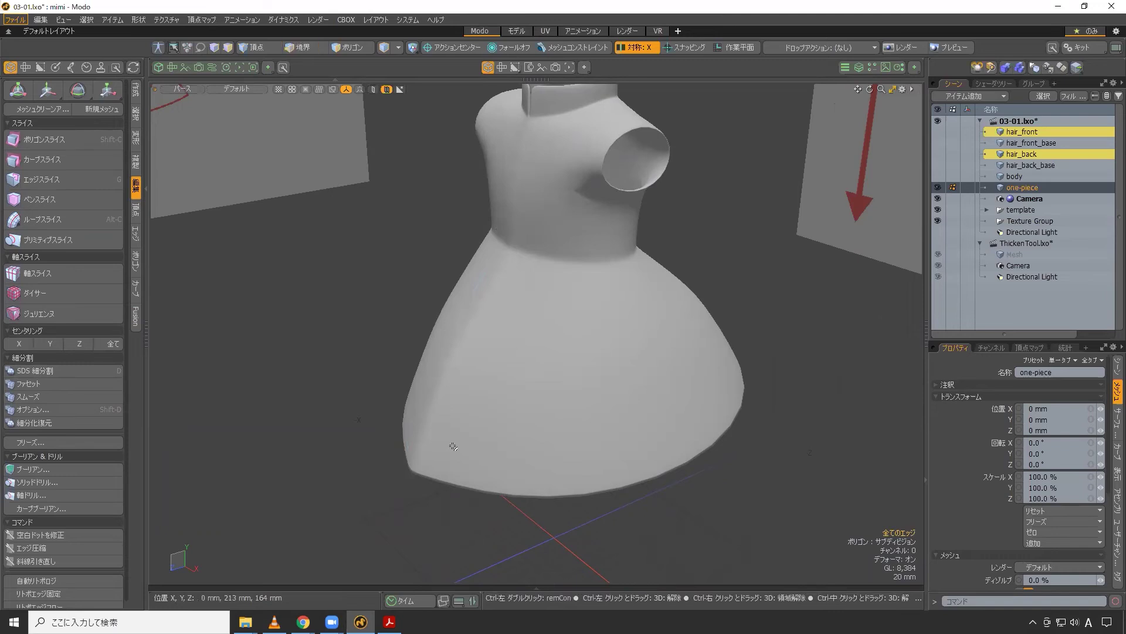
{"action": "key", "text": "ctrl+3"}
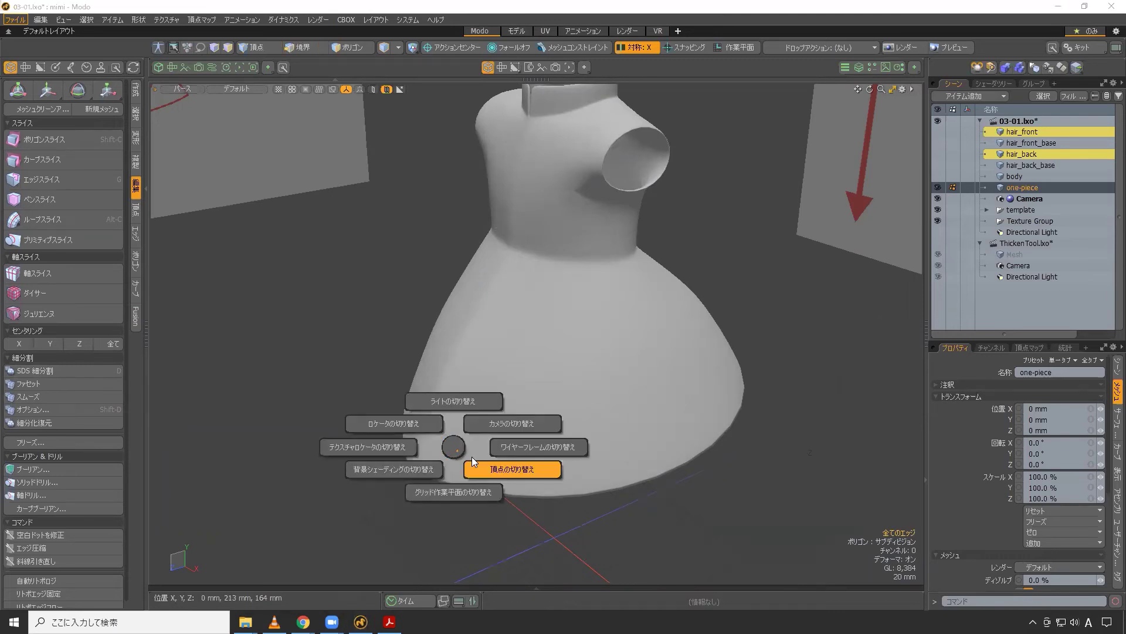
{"action": "left_click", "coordinate": [497, 446]}
{"action": "left_click_drag", "start_coordinate": [469, 352], "coordinate": [548, 345], "text": "alt"}
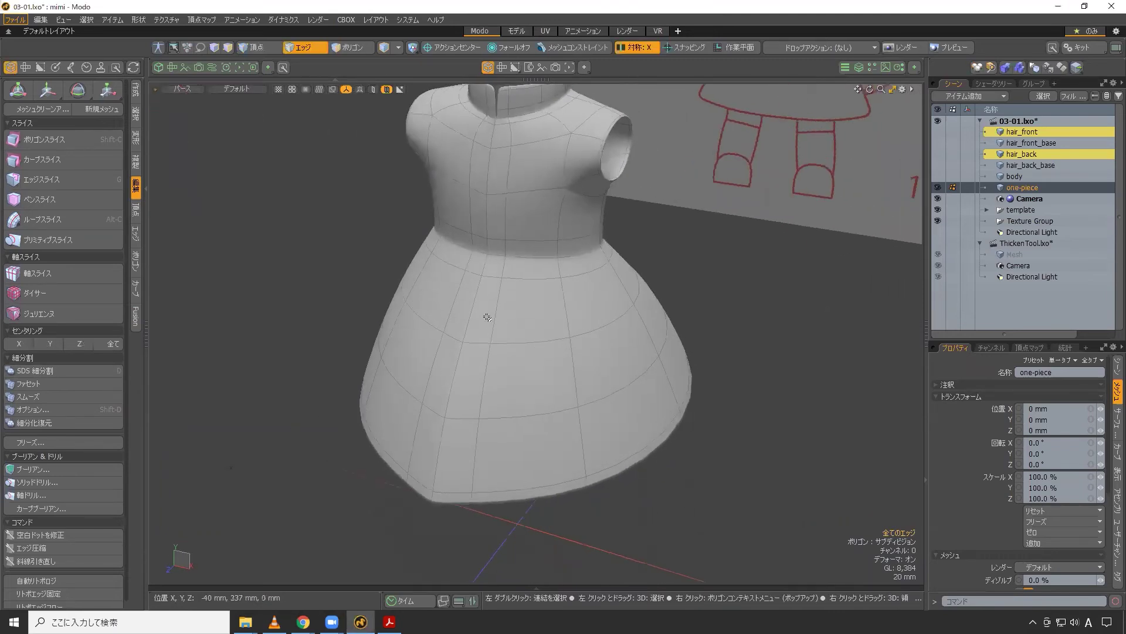
- Undo the two centre-front edge loops in the faceted view
{"action": "key", "text": "Tab"}
{"action": "key", "text": "Tab"}
{"action": "key", "text": "Tab"}
{"action": "double_click", "coordinate": [487, 321]}
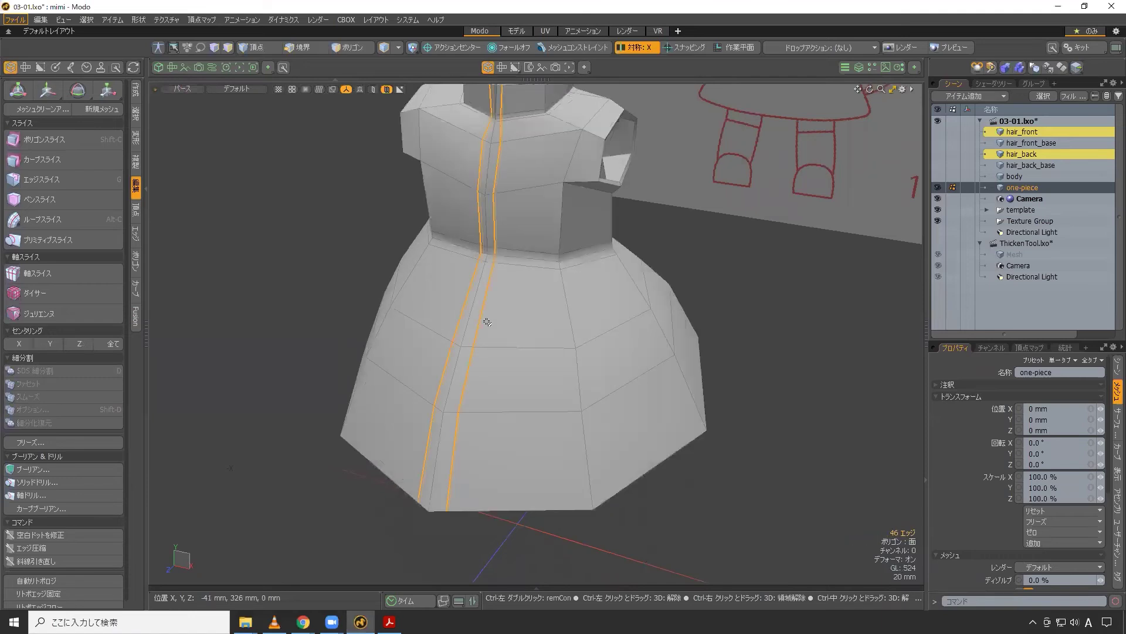
{"action": "key", "text": "ctrl+z"}
{"action": "left_click_drag", "start_coordinate": [540, 208], "coordinate": [531, 304], "text": "alt+shift"}
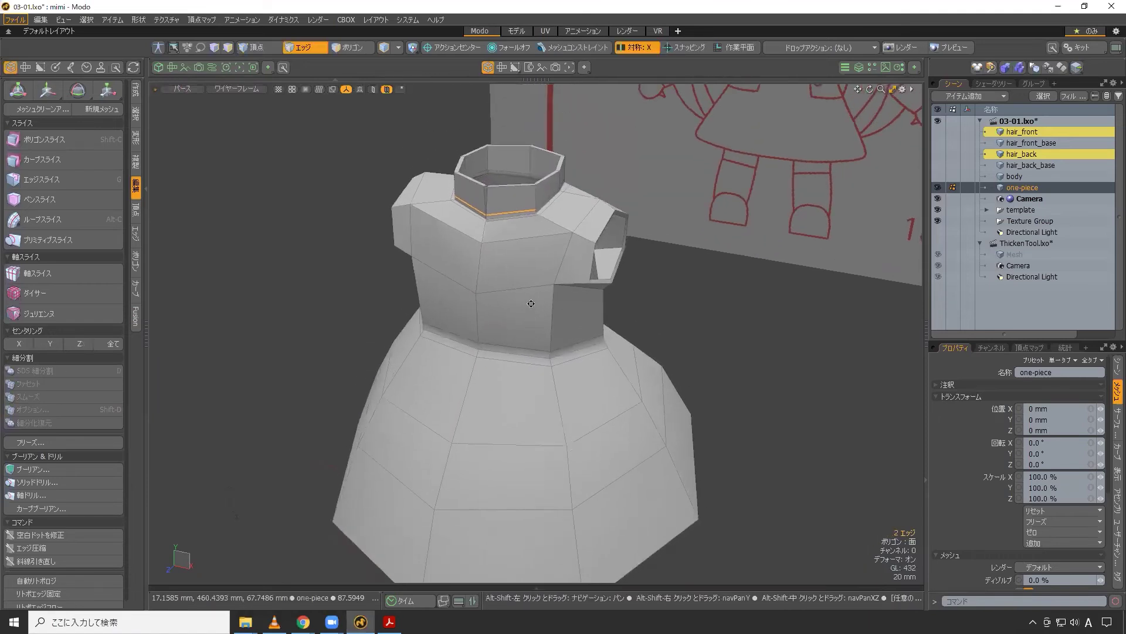
{"action": "left_click_drag", "start_coordinate": [509, 247], "coordinate": [510, 247], "text": "alt"}
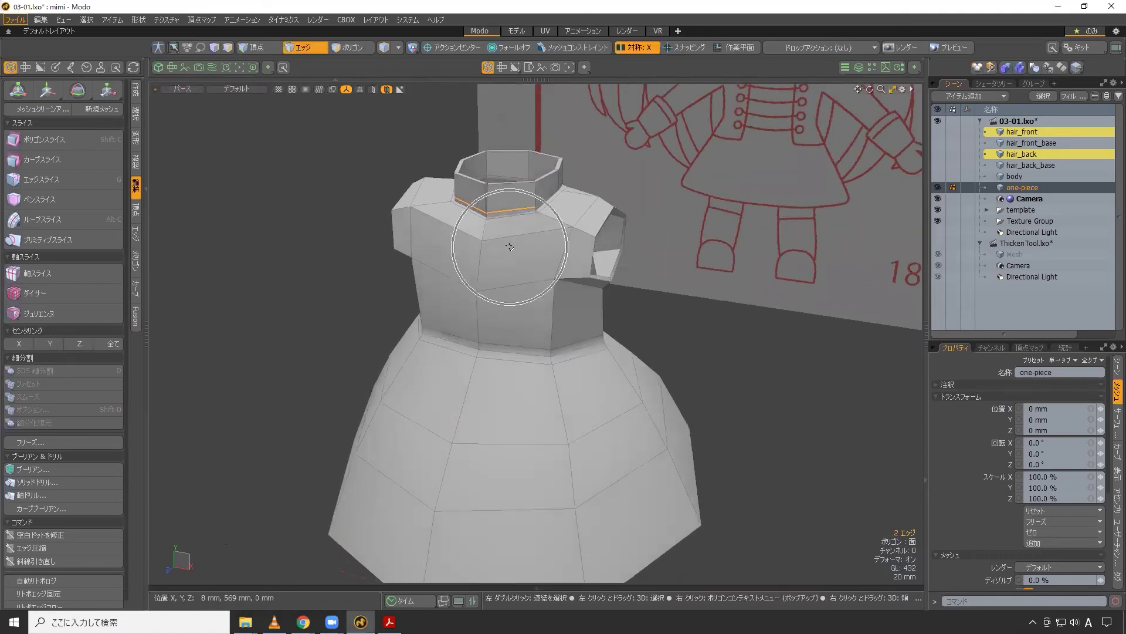
- Loop Slice mirrored vertical loops at 50% down the dress front with Preserve Curvature on
{"action": "key", "text": "alt+c"}
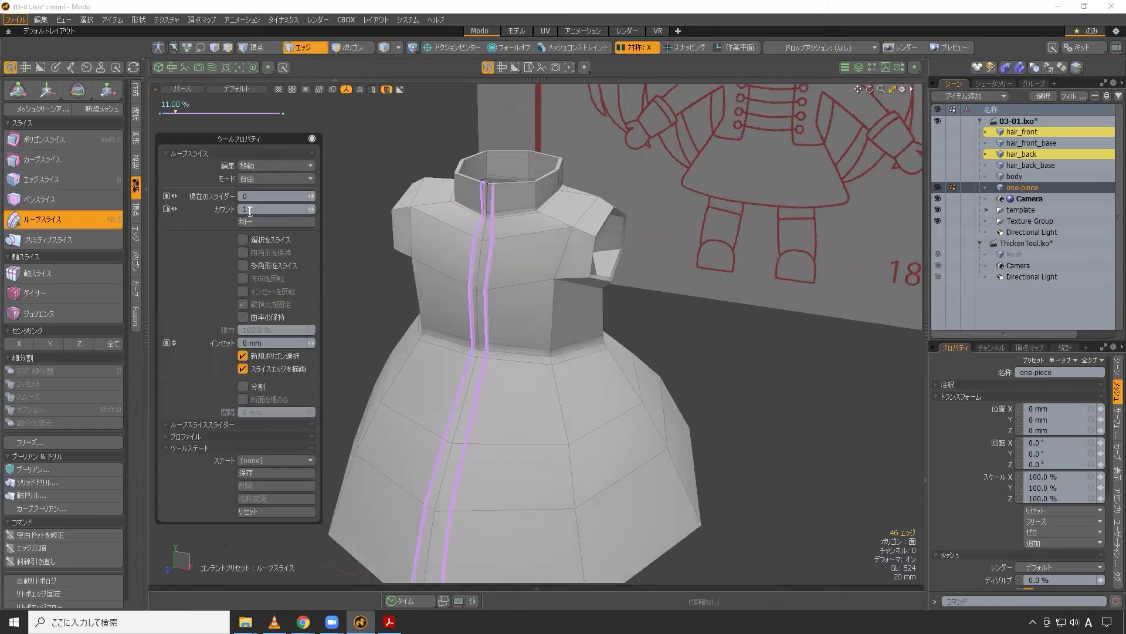
{"action": "left_click_drag", "start_coordinate": [175, 113], "coordinate": [221, 112]}
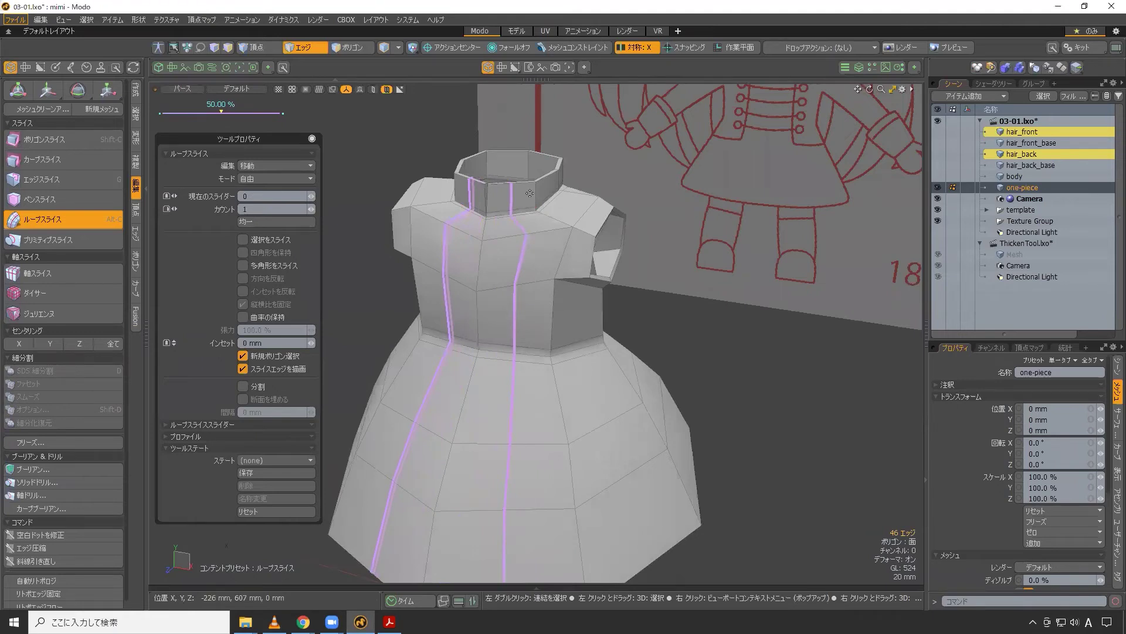
{"action": "left_click_drag", "start_coordinate": [511, 402], "coordinate": [505, 297], "text": "alt+shift"}
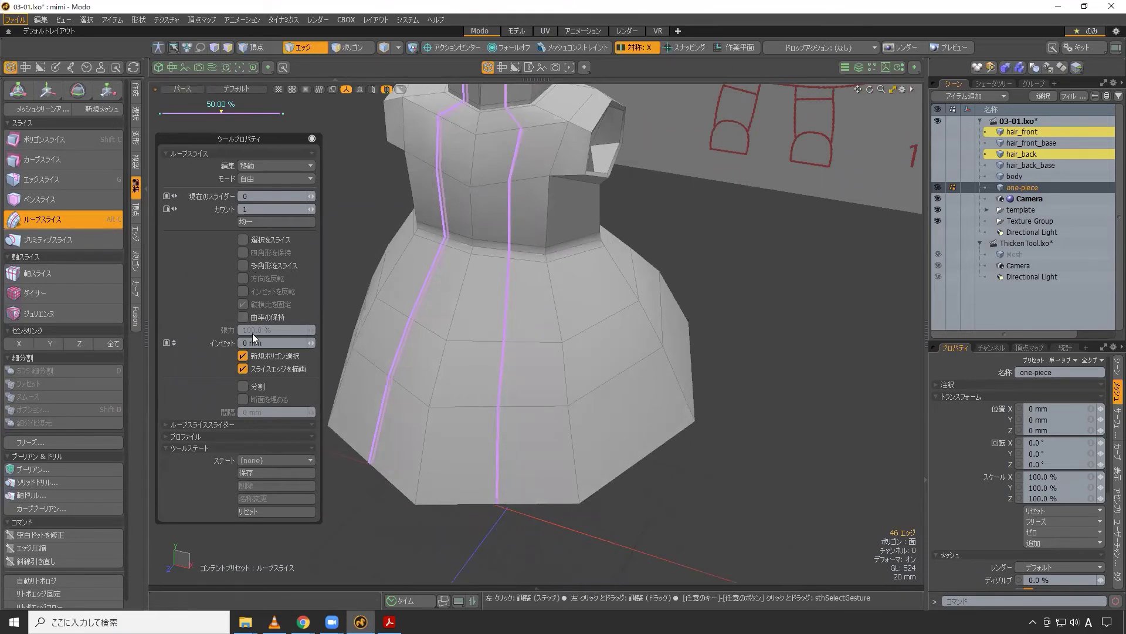
{"action": "key", "text": "ctrl"}
{"action": "key", "text": "ctrl"}
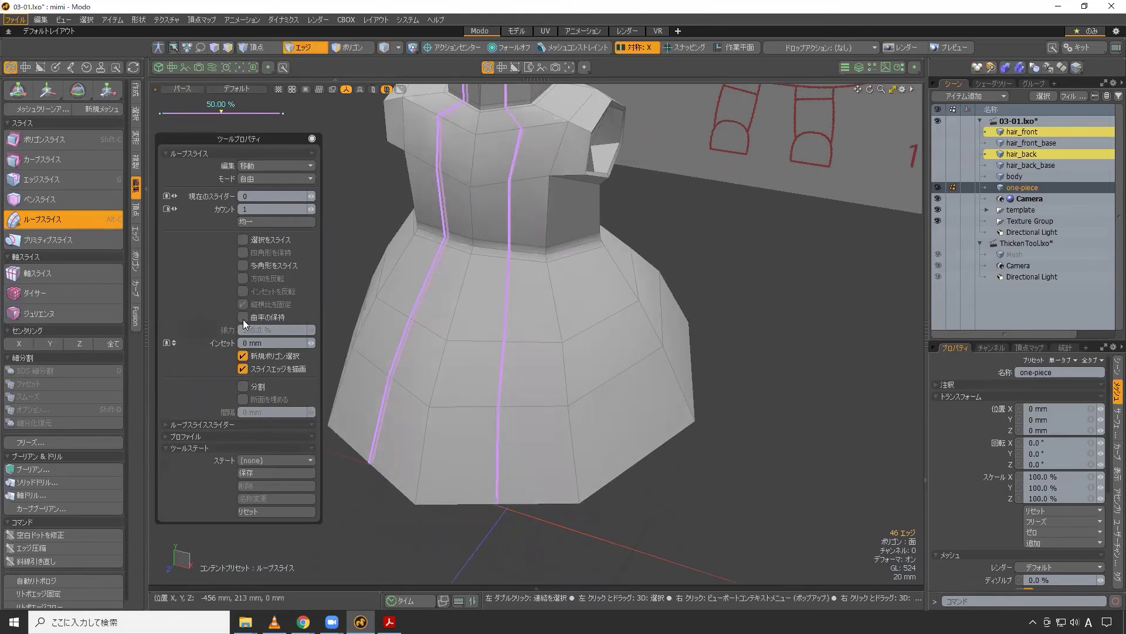
{"action": "left_click", "coordinate": [243, 320]}
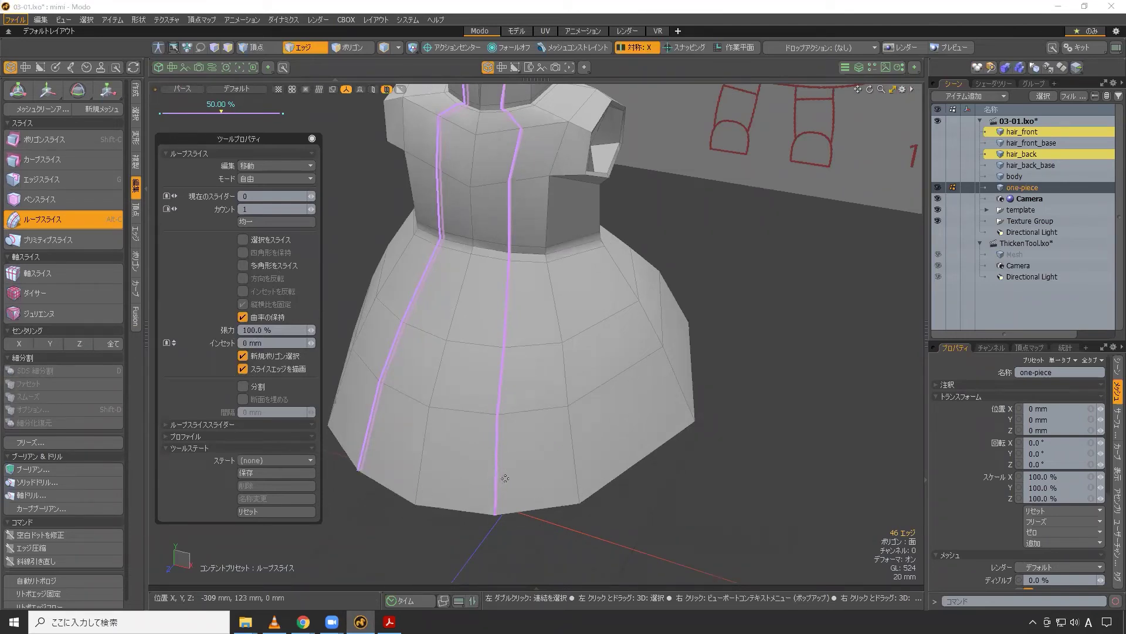
{"action": "left_click", "coordinate": [243, 318]}
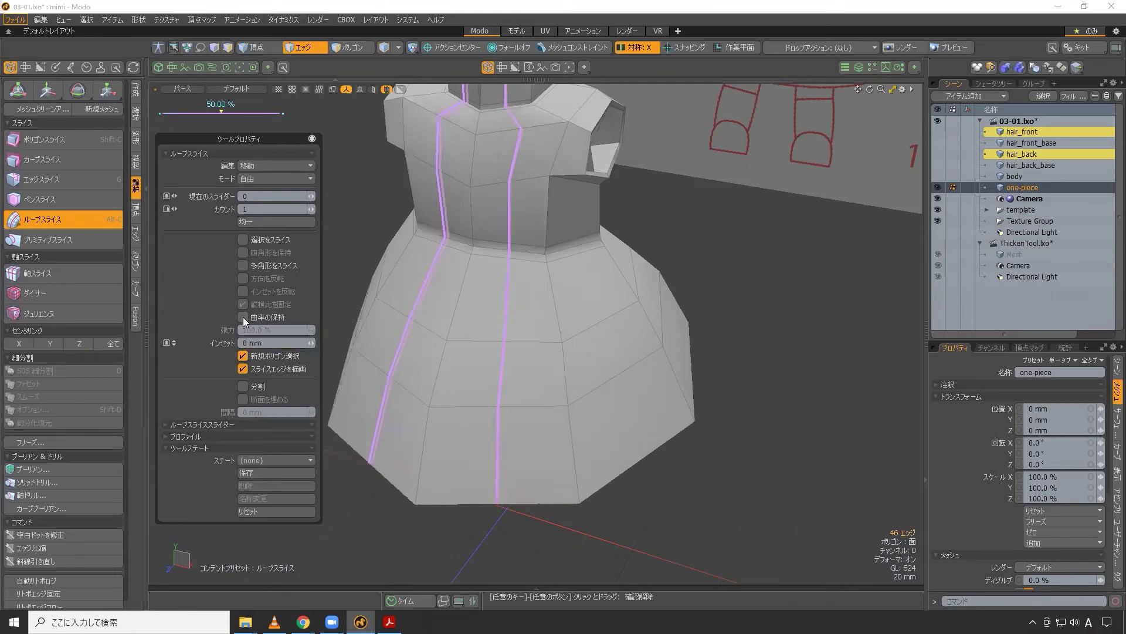
{"action": "left_click", "coordinate": [243, 317]}
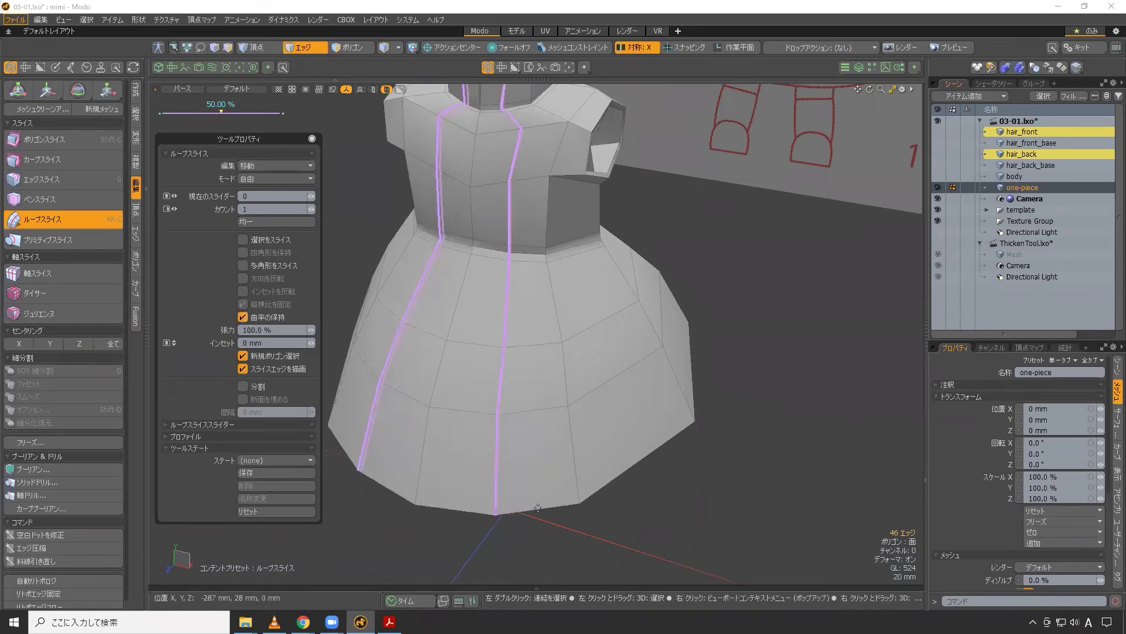
{"action": "mouse_move", "coordinate": [503, 347]}
{"action": "left_mouse_down", "text": "alt+shift"}
{"action": "mouse_move", "coordinate": [510, 438]}
{"action": "mouse_move", "coordinate": [512, 364]}
{"action": "left_mouse_up", "text": "alt+shift"}
{"action": "left_click_drag", "start_coordinate": [545, 279], "coordinate": [533, 293], "text": "ctrl+alt"}
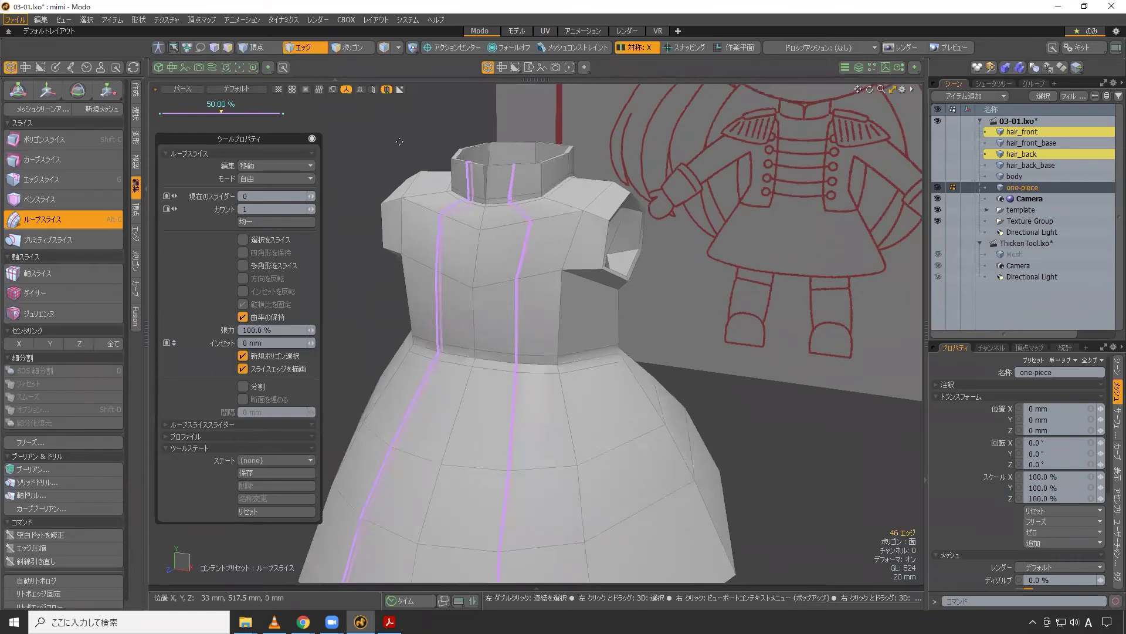
{"action": "key", "text": "space"}
- Select the collar base front edges and the vertical collar edges
{"action": "scroll", "coordinate": [517, 176], "scroll_direction": "up", "scroll_amount": 5}
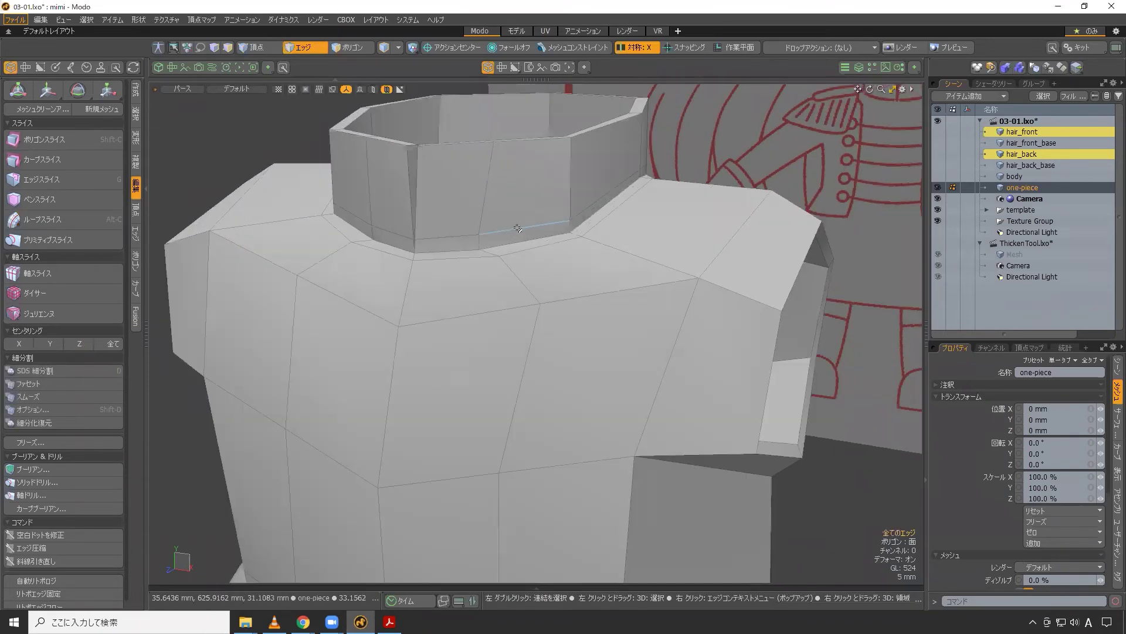
{"action": "scroll", "coordinate": [518, 228], "scroll_direction": "down", "scroll_amount": 3}
{"action": "left_click_drag", "start_coordinate": [491, 234], "coordinate": [517, 262], "text": "alt"}
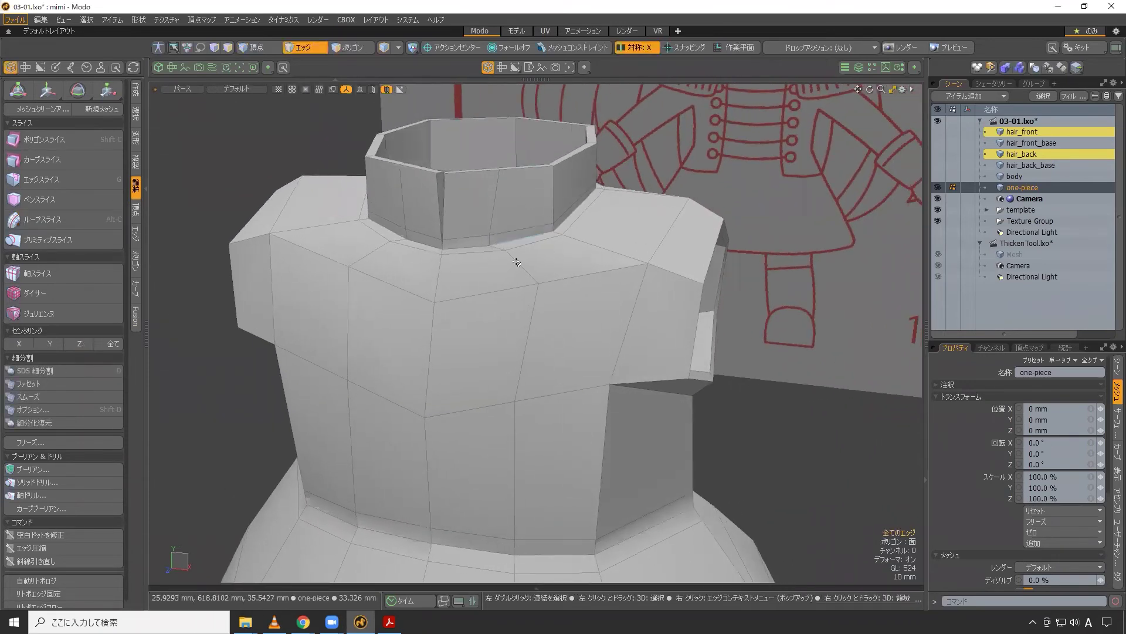
{"action": "left_click", "coordinate": [490, 238]}
{"action": "scroll", "coordinate": [513, 226], "scroll_direction": "up", "scroll_amount": 2}
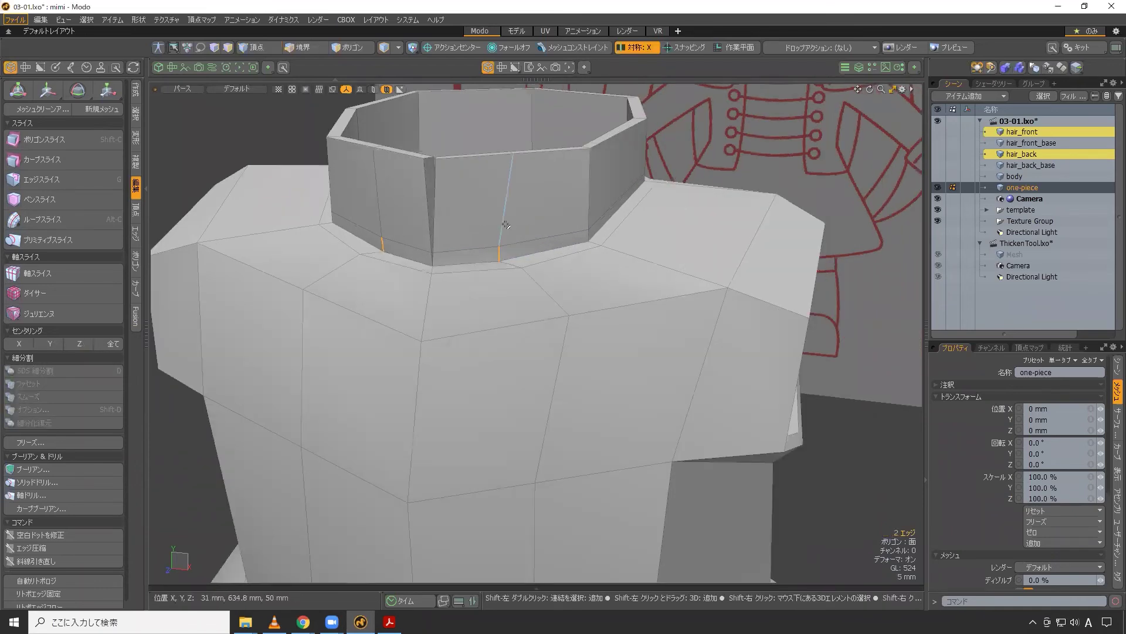
{"action": "left_click", "coordinate": [506, 224], "text": "shift"}
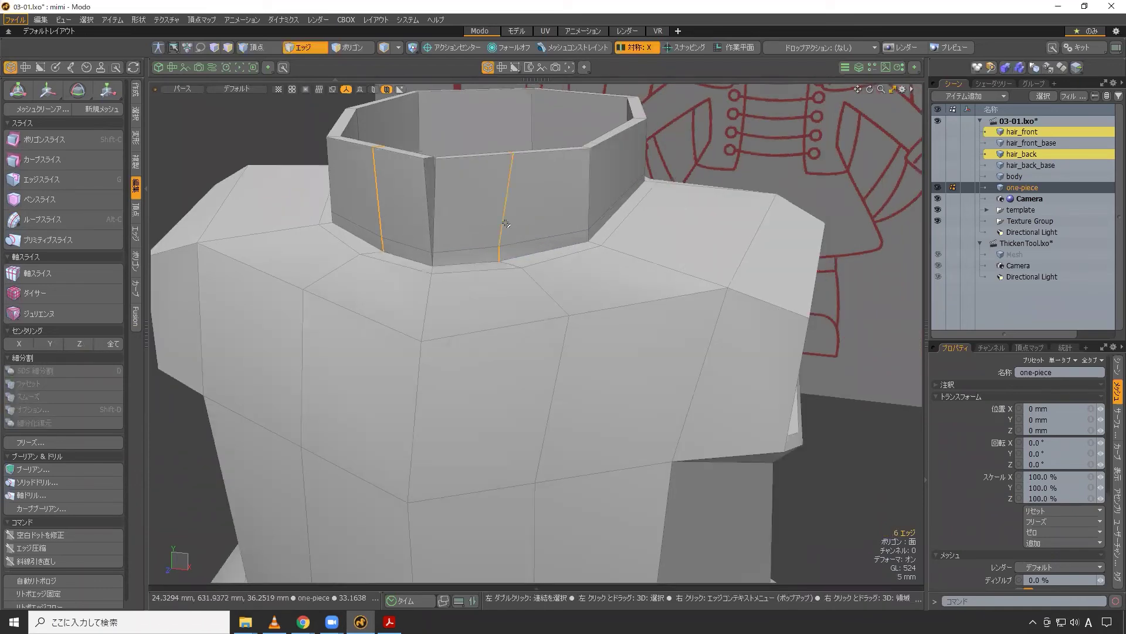
{"action": "mouse_move", "coordinate": [506, 224]}
{"action": "left_mouse_down", "text": "alt"}
{"action": "mouse_move", "coordinate": [519, 234]}
{"action": "mouse_move", "coordinate": [504, 230]}
{"action": "left_mouse_up", "text": "alt"}
- Slide the selected collar edges toward each other at 70% and clear the selection
{"action": "left_click", "coordinate": [137, 230]}
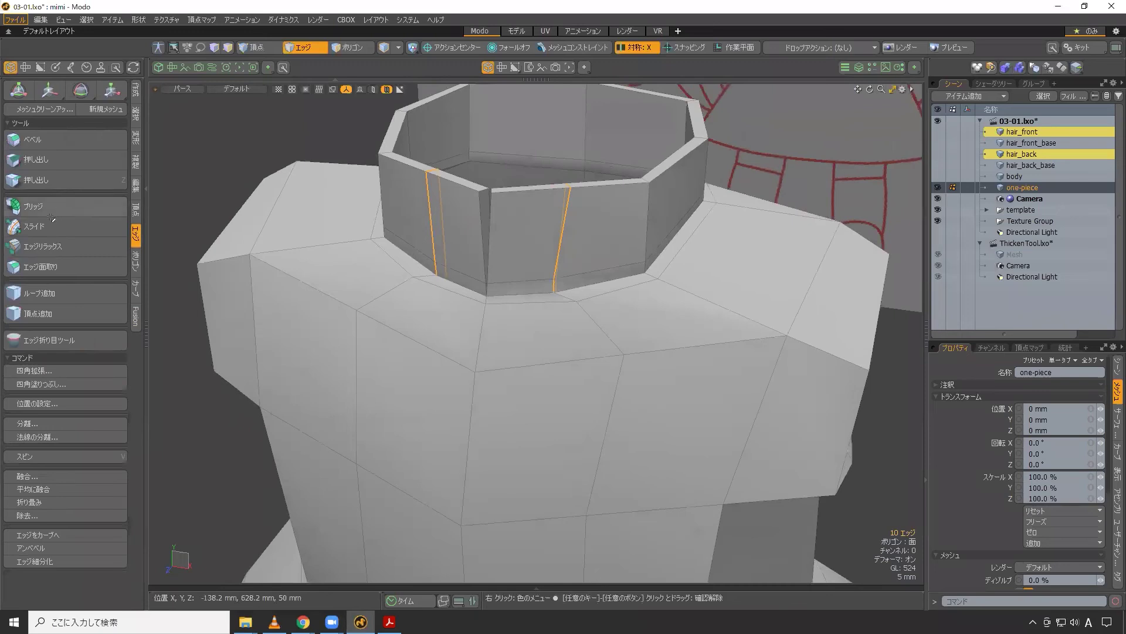
{"action": "left_click", "coordinate": [34, 226]}
{"action": "left_click_drag", "start_coordinate": [506, 315], "coordinate": [580, 317]}
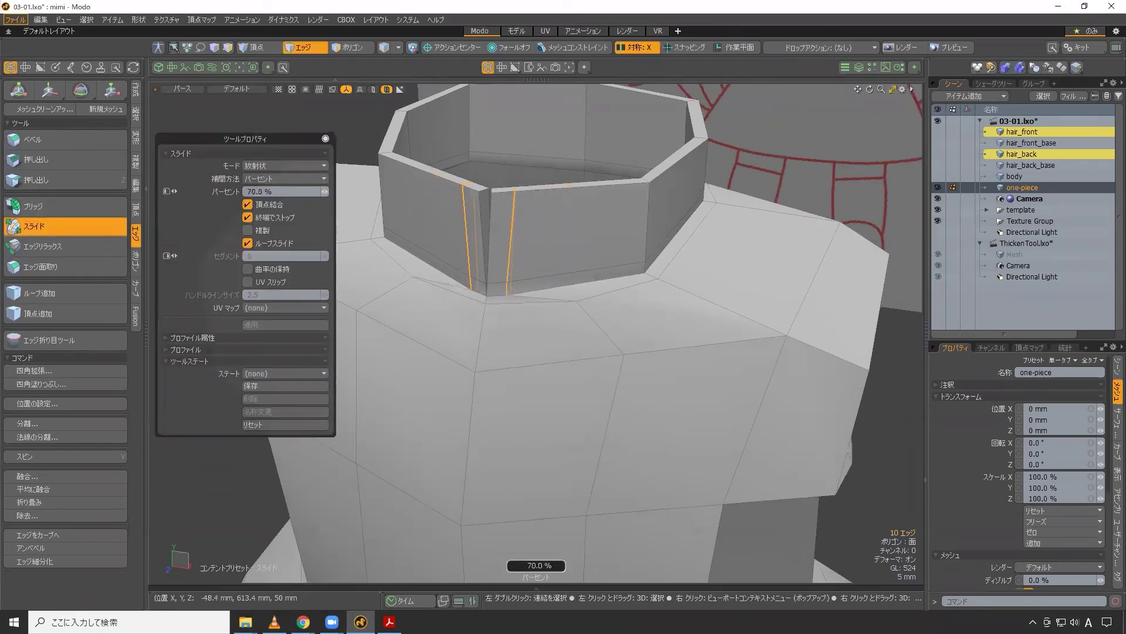
{"action": "mouse_move", "coordinate": [495, 315]}
{"action": "left_mouse_down", "text": "alt"}
{"action": "mouse_move", "coordinate": [549, 317]}
{"action": "mouse_move", "coordinate": [497, 306]}
{"action": "left_mouse_up", "text": "alt"}
{"action": "key", "text": "space"}
{"action": "left_click", "coordinate": [305, 112]}
- Preview the smoothed dress, then return to the cage and select the thin collar-base polygons
{"action": "key", "text": "Tab"}
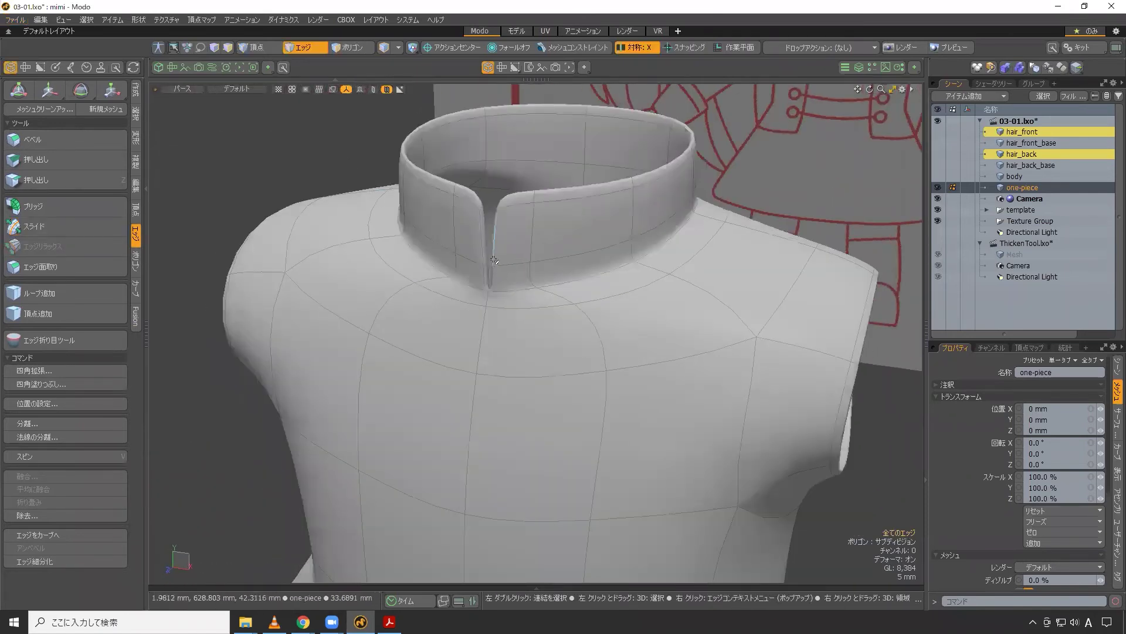
{"action": "scroll", "coordinate": [495, 244], "scroll_direction": "down", "scroll_amount": 3}
{"action": "scroll", "coordinate": [495, 244], "scroll_direction": "down", "scroll_amount": 3}
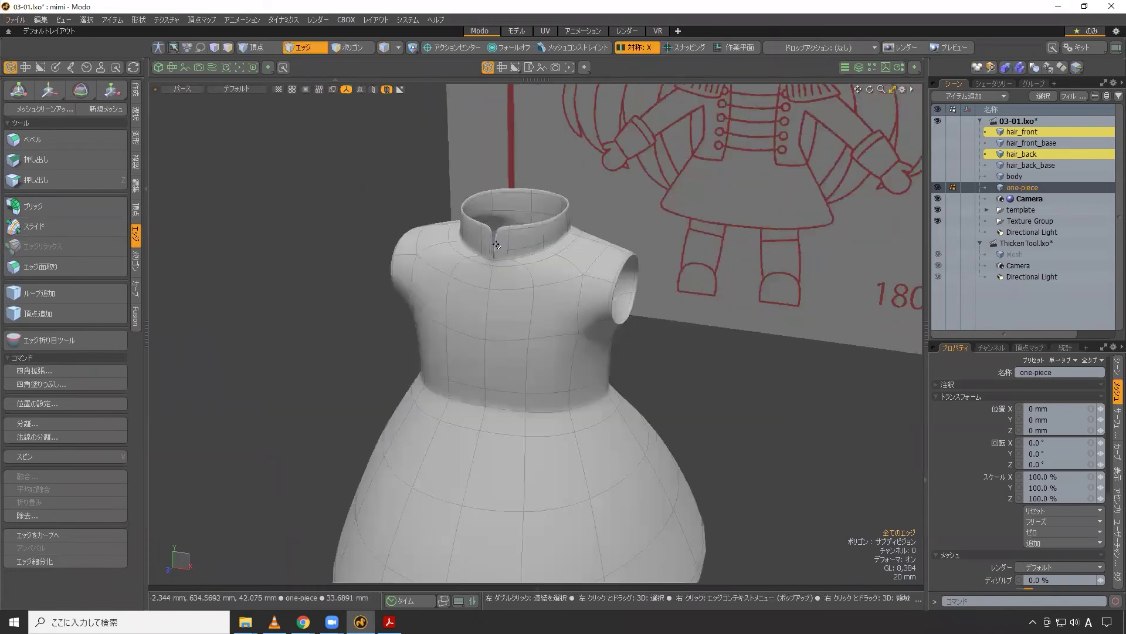
{"action": "mouse_move", "coordinate": [516, 274]}
{"action": "left_mouse_down", "text": "alt+shift"}
{"action": "mouse_move", "coordinate": [507, 177]}
{"action": "mouse_move", "coordinate": [505, 274]}
{"action": "left_mouse_up", "text": "alt+shift"}
{"action": "scroll", "coordinate": [506, 274], "scroll_direction": "up", "scroll_amount": 5}
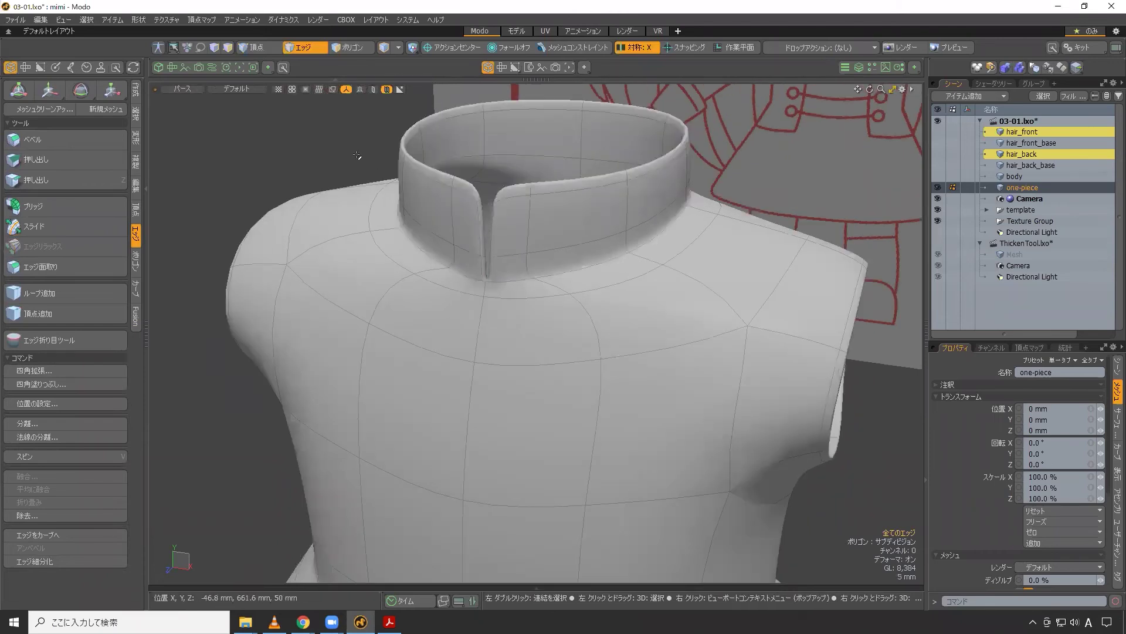
{"action": "key", "text": "Tab"}
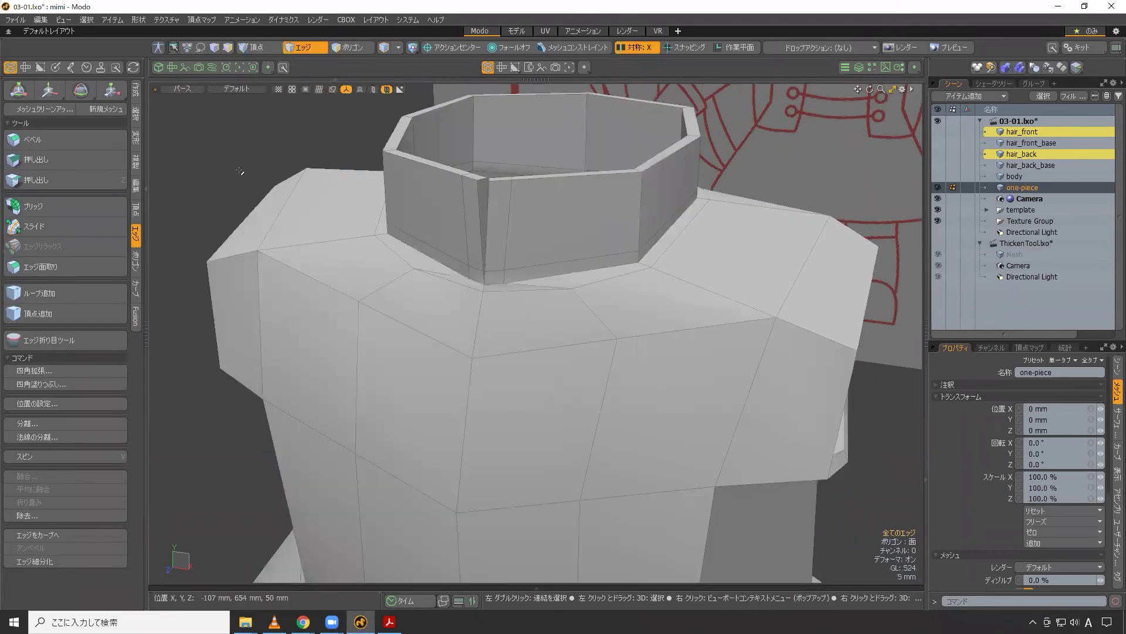
{"action": "key", "text": "3"}
{"action": "left_click", "coordinate": [516, 287]}
{"action": "left_click_drag", "start_coordinate": [534, 315], "coordinate": [586, 292], "text": "alt"}
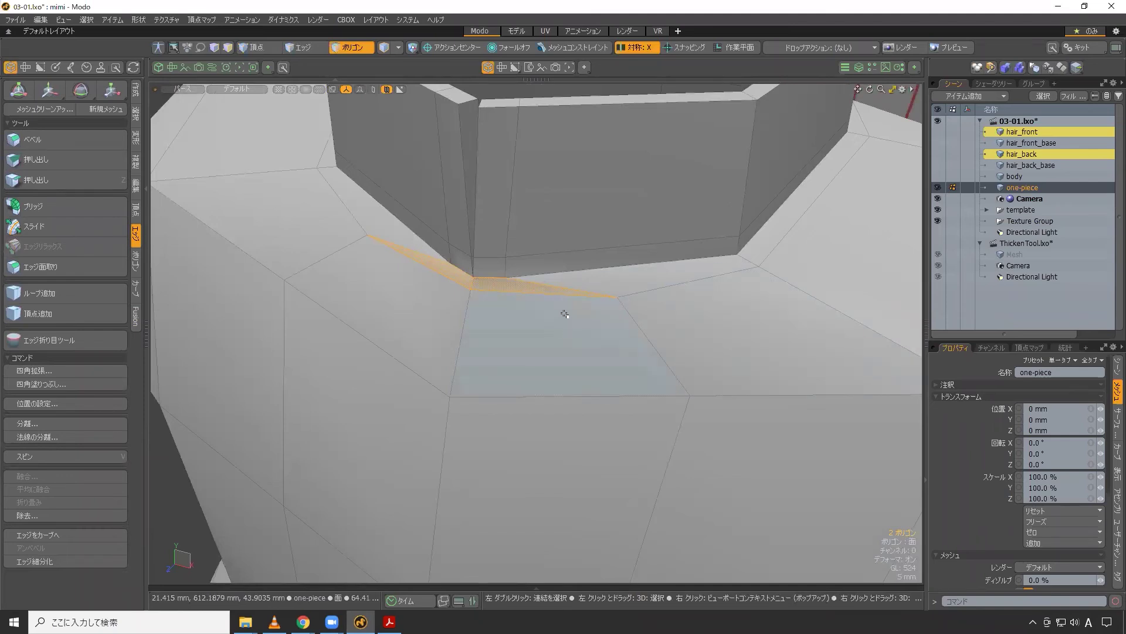
- Switch to vertices, pick the Vertex Slide tool, and select the collar-base vertex pair
{"action": "scroll", "coordinate": [565, 314], "scroll_direction": "down", "scroll_amount": 3}
{"action": "left_click", "coordinate": [212, 152]}
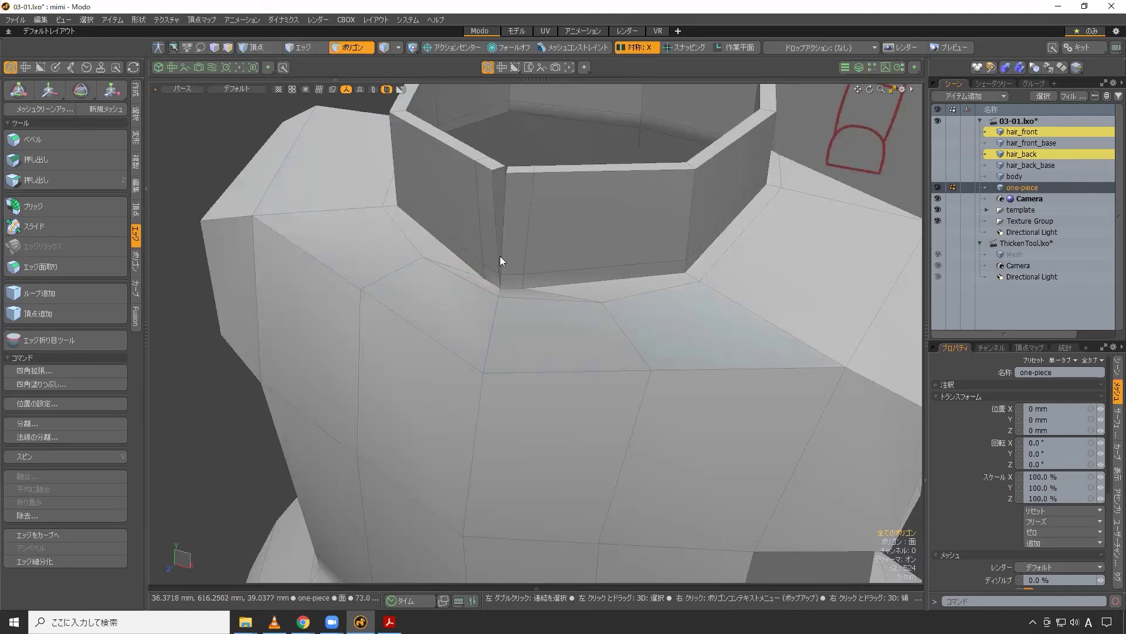
{"action": "left_click", "coordinate": [256, 47]}
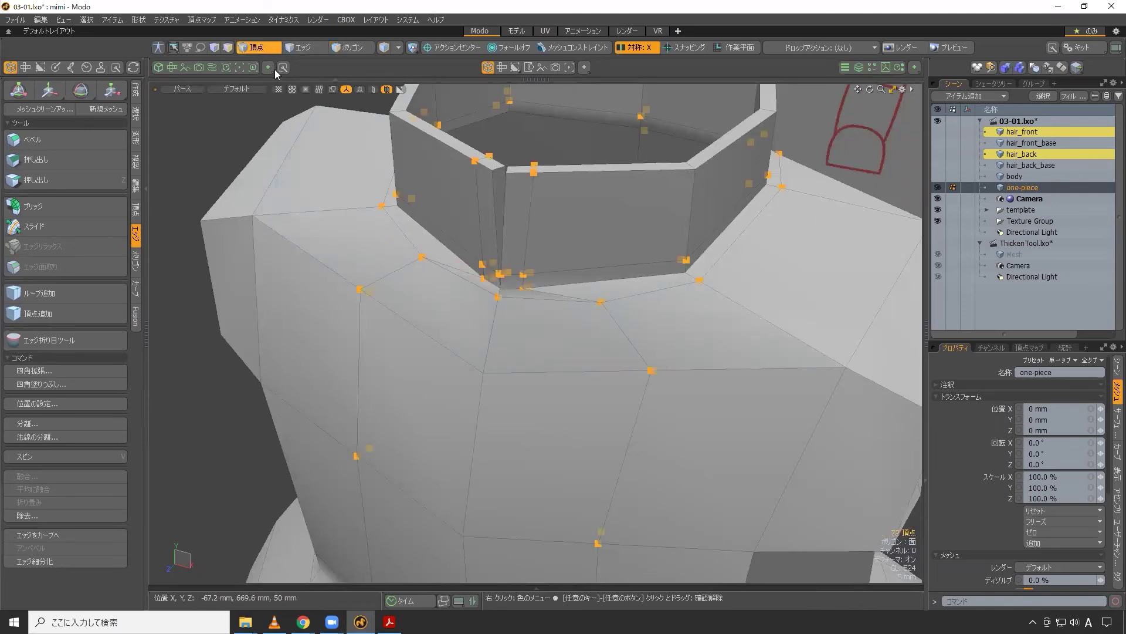
{"action": "left_click", "coordinate": [604, 303]}
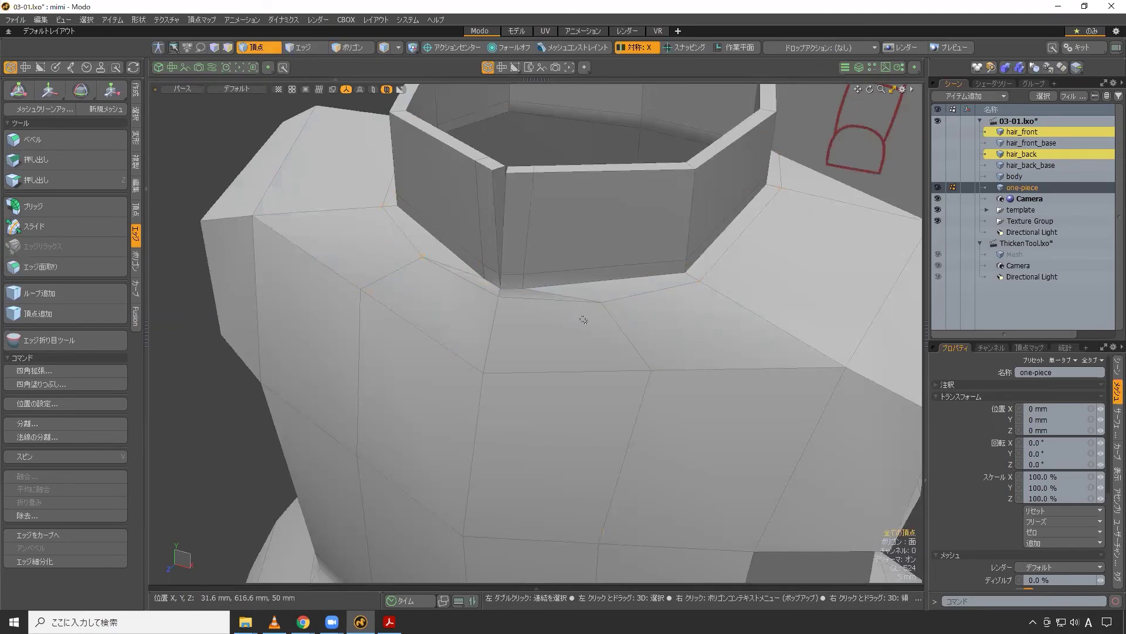
{"action": "left_click", "coordinate": [135, 211]}
{"action": "left_click", "coordinate": [62, 283]}
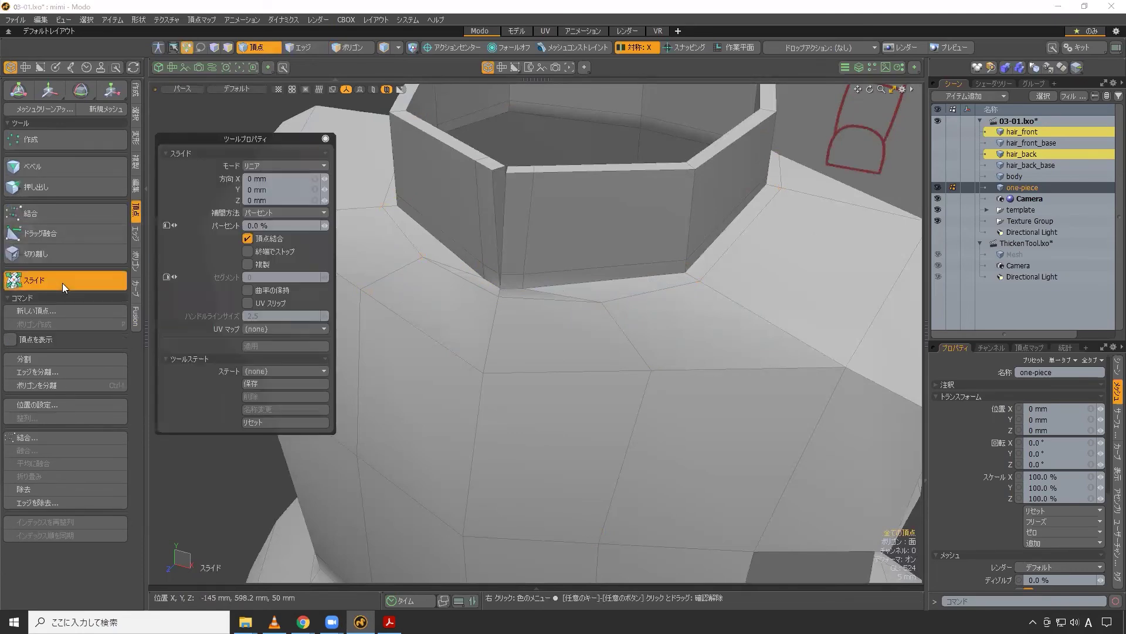
{"action": "left_click", "coordinate": [601, 303]}
- Slide the collar-base vertices left along the neckline edge
{"action": "scroll", "coordinate": [604, 299], "scroll_direction": "up", "scroll_amount": 2}
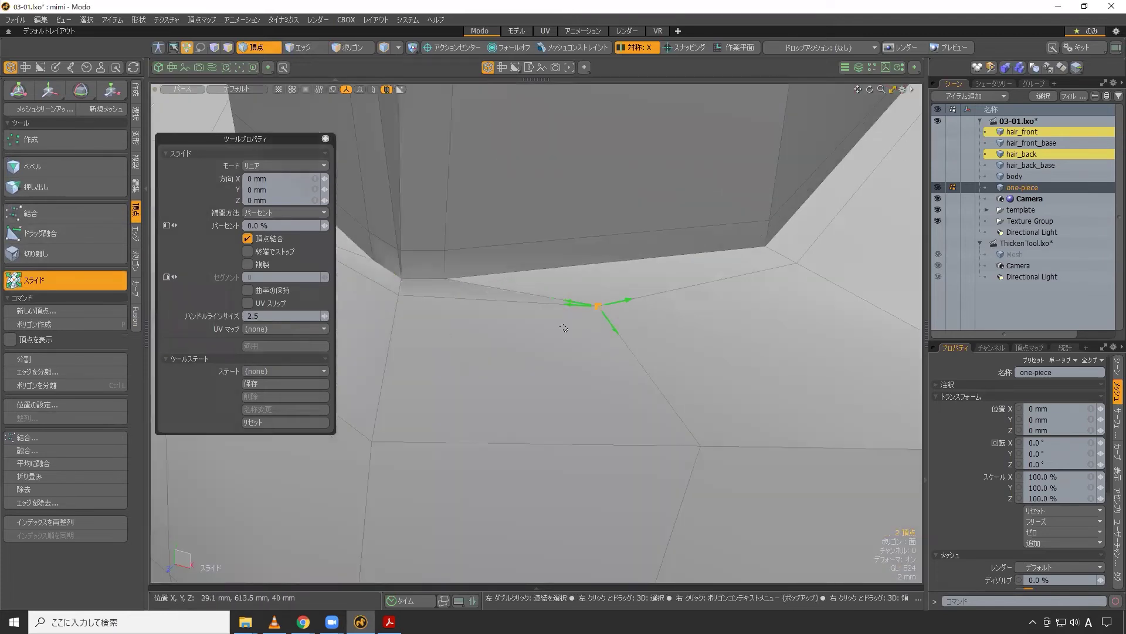
{"action": "scroll", "coordinate": [568, 328], "scroll_direction": "down", "scroll_amount": 1}
{"action": "left_click_drag", "start_coordinate": [570, 327], "coordinate": [642, 293], "text": "alt+shift"}
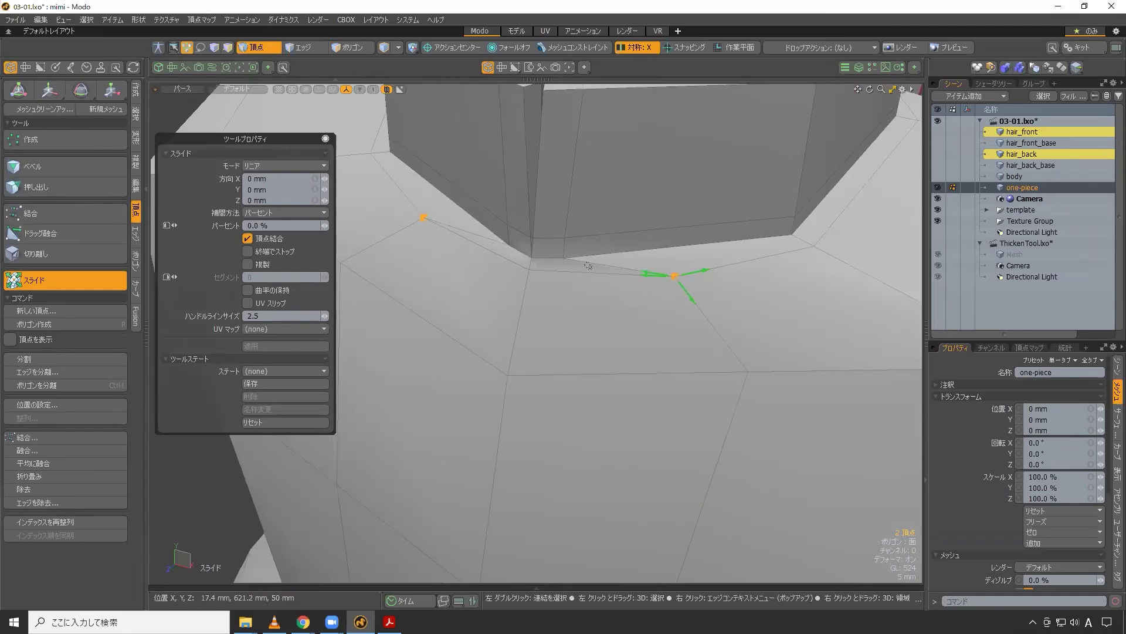
{"action": "left_click_drag", "start_coordinate": [646, 274], "coordinate": [546, 271]}
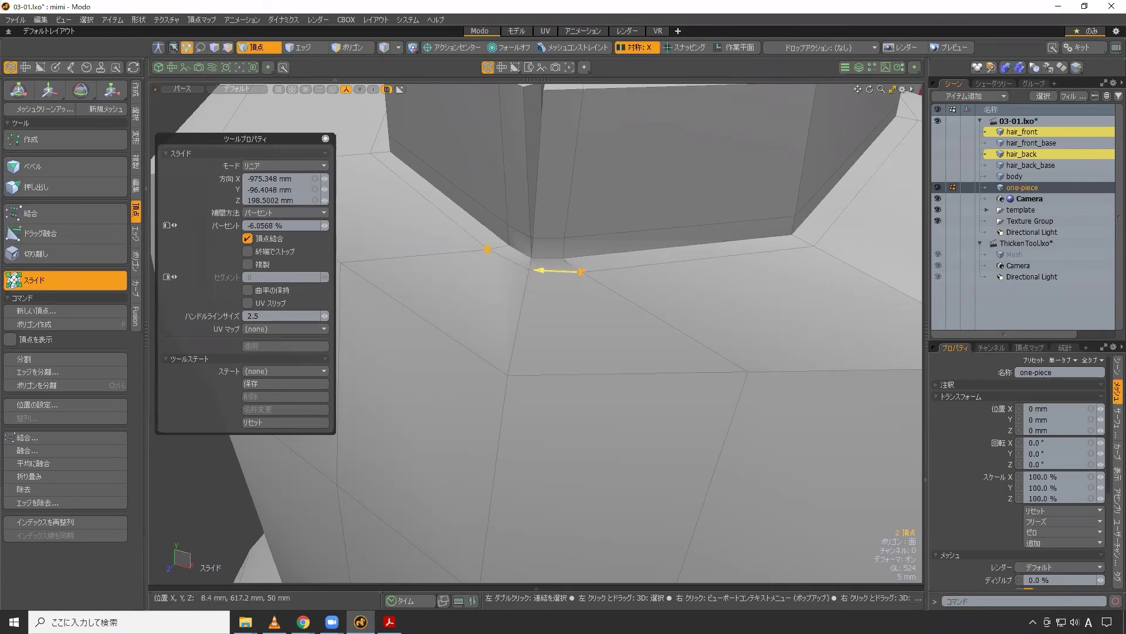
{"action": "scroll", "coordinate": [594, 289], "scroll_direction": "down", "scroll_amount": 3}
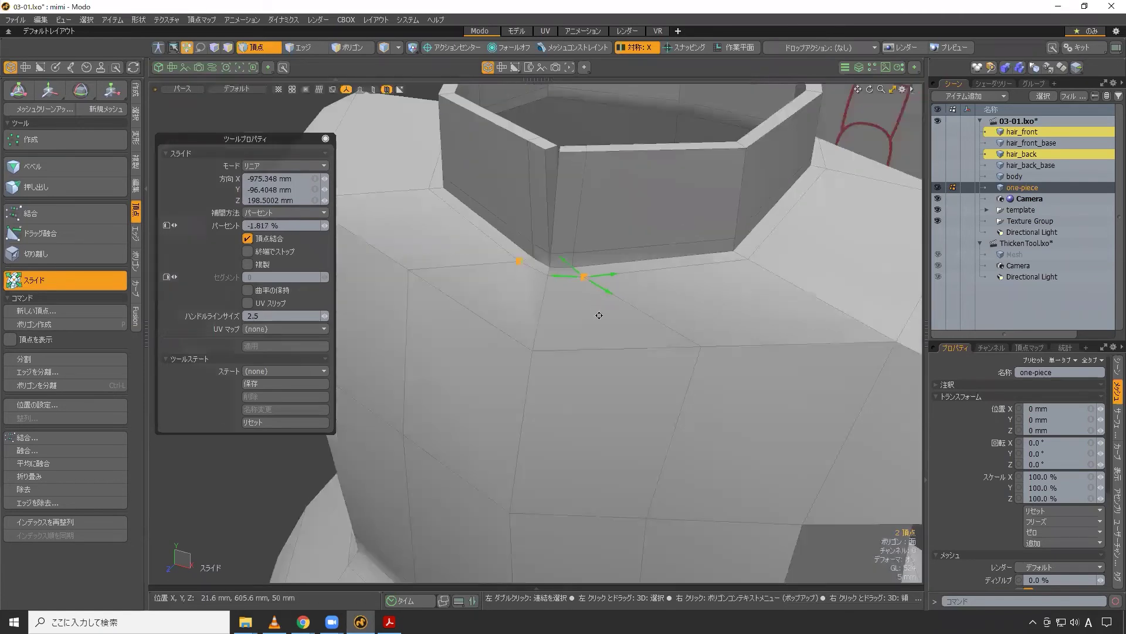
{"action": "key", "text": "space"}
- Compare the smooth subdivided collar with the faceted cage, ending on the cage
{"action": "left_click_drag", "start_coordinate": [579, 304], "coordinate": [732, 215], "text": "alt+shift"}
{"action": "key", "text": "Tab"}
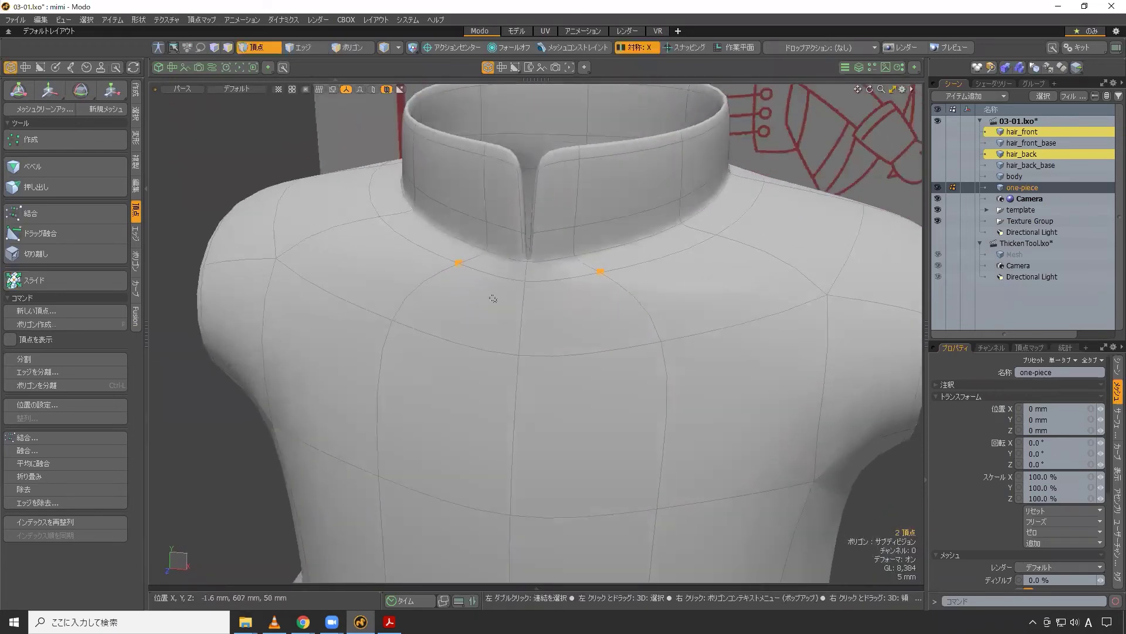
{"action": "left_click_drag", "start_coordinate": [591, 302], "coordinate": [407, 180], "text": "alt"}
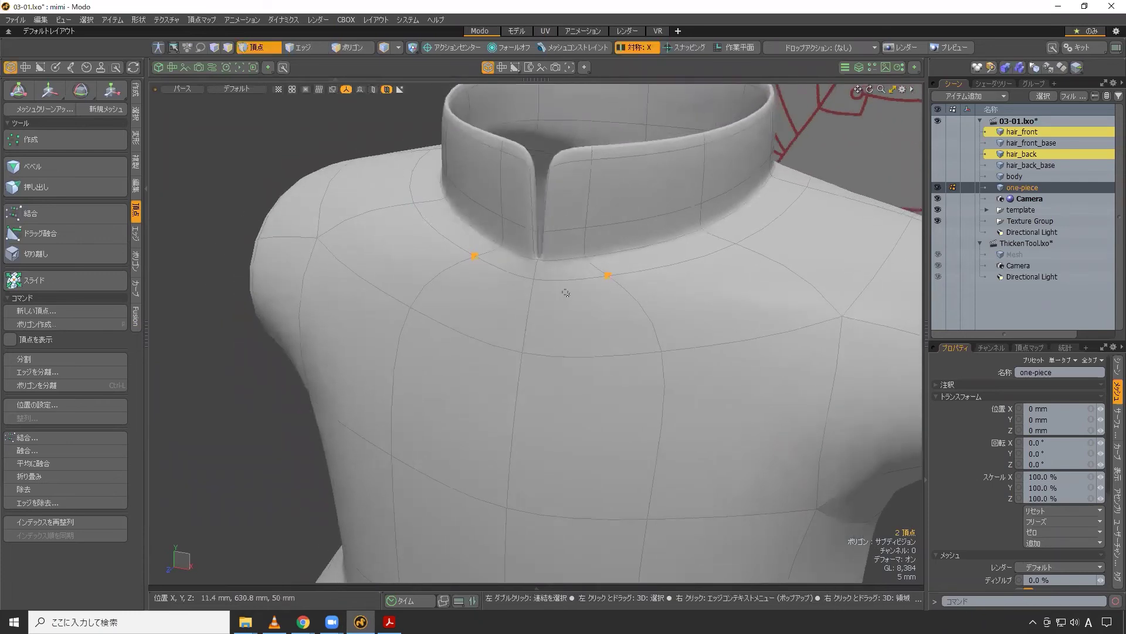
{"action": "scroll", "coordinate": [576, 315], "scroll_direction": "down", "scroll_amount": 2}
{"action": "key", "text": "Escape"}
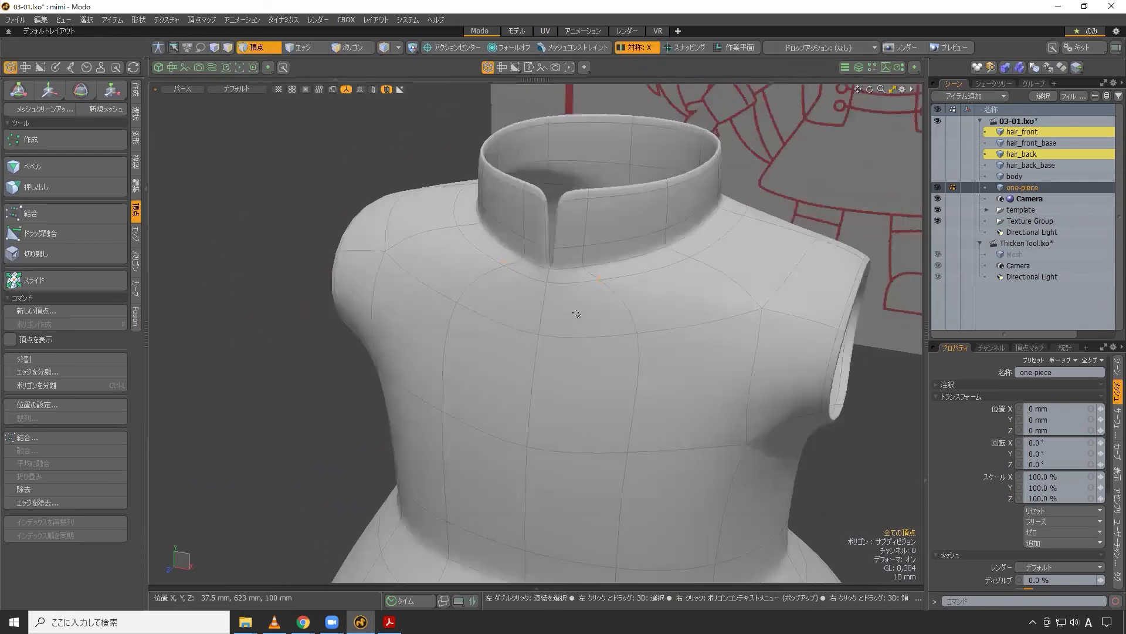
{"action": "key", "text": "Tab"}
{"action": "key", "text": "Tab"}
{"action": "scroll", "coordinate": [599, 308], "scroll_direction": "down", "scroll_amount": 3}
{"action": "left_click_drag", "start_coordinate": [612, 375], "coordinate": [688, 379], "text": "alt+shift"}
{"action": "left_click_drag", "start_coordinate": [497, 208], "coordinate": [628, 199], "text": "ctrl+alt"}
{"action": "key", "text": "Tab"}
- Select the short edge at the collar's front corner in edge mode
{"action": "left_click_drag", "start_coordinate": [499, 216], "coordinate": [519, 217], "text": "ctrl+alt"}
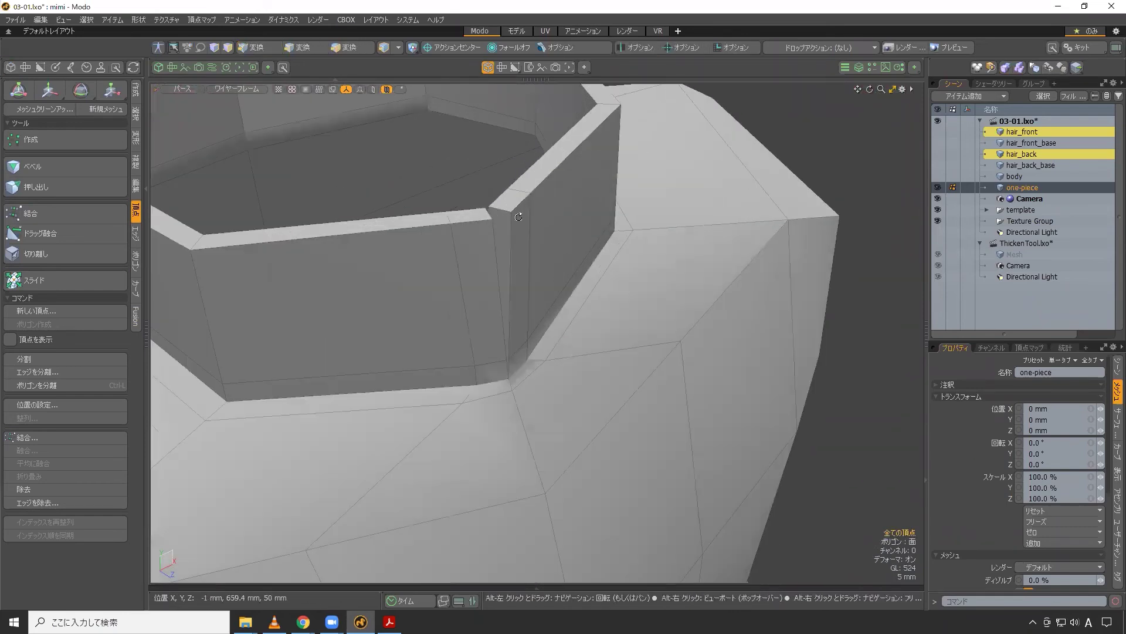
{"action": "scroll", "coordinate": [518, 217], "scroll_direction": "up", "scroll_amount": 2}
{"action": "key", "text": "2"}
{"action": "left_click", "coordinate": [493, 217]}
- Loop Slice two Uniform loops, Preserve Curvature off, Symmetric at 21%
{"action": "key", "text": "alt+c"}
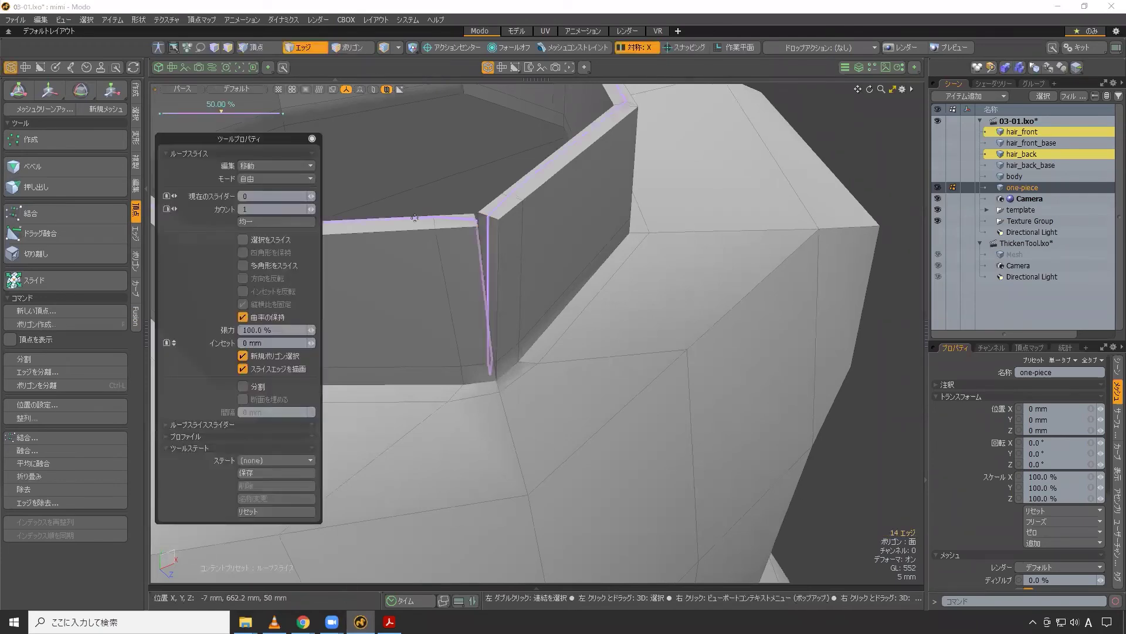
{"action": "left_click", "coordinate": [284, 177]}
{"action": "left_click", "coordinate": [285, 187]}
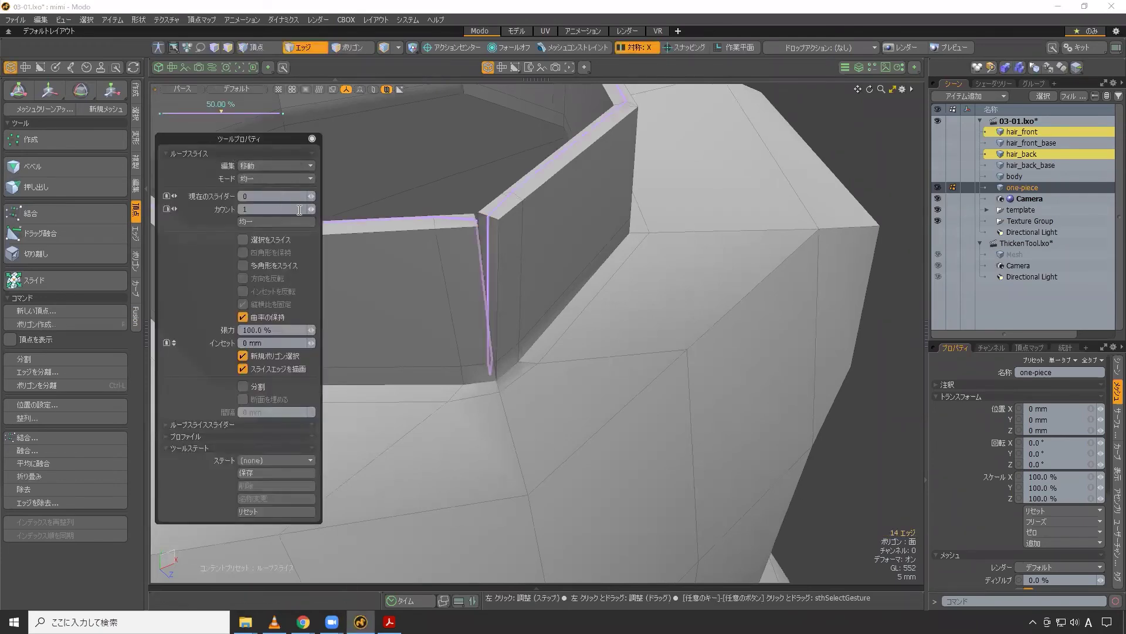
{"action": "left_click", "coordinate": [313, 209]}
{"action": "scroll", "coordinate": [525, 235], "scroll_direction": "up", "scroll_amount": 3}
{"action": "left_click_drag", "start_coordinate": [530, 240], "coordinate": [594, 302], "text": "alt+shift"}
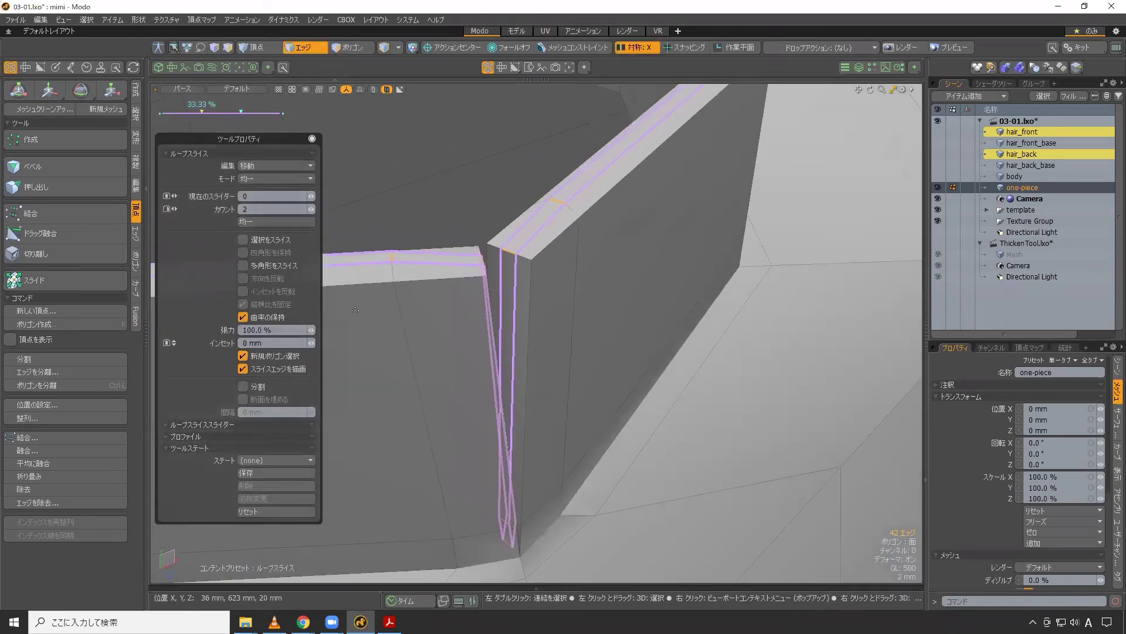
{"action": "left_click", "coordinate": [242, 317]}
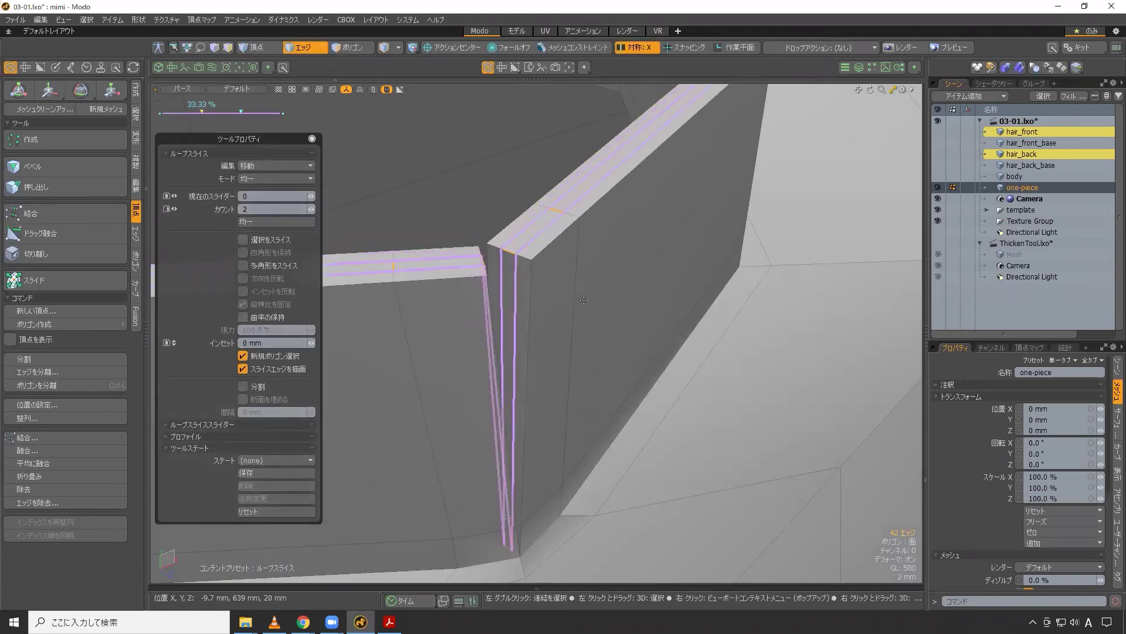
{"action": "left_click", "coordinate": [259, 179]}
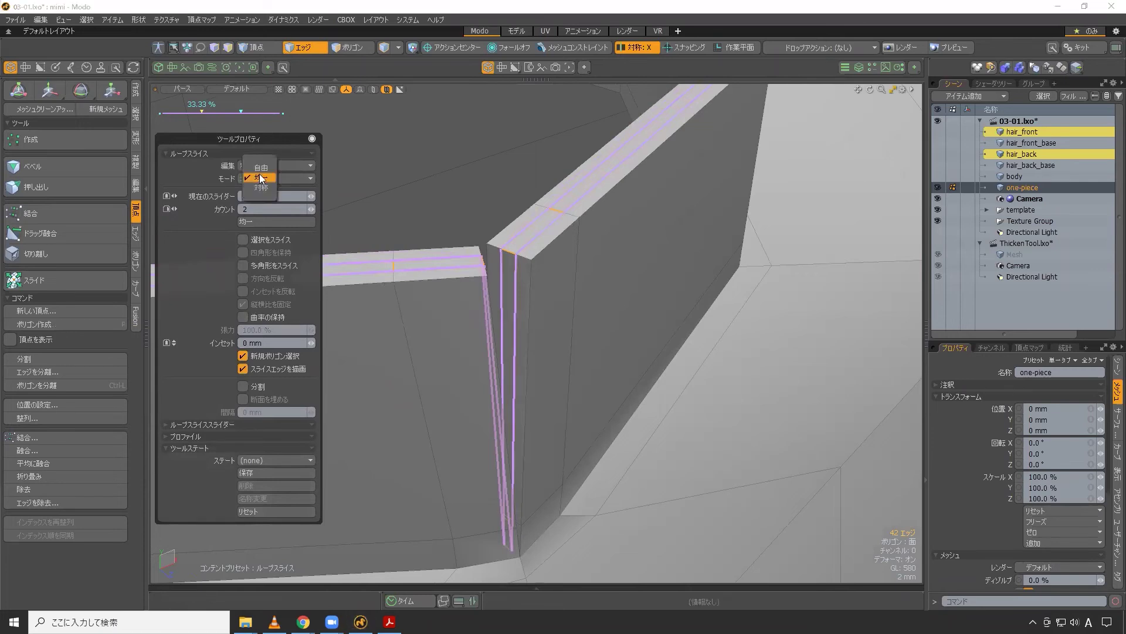
{"action": "left_click", "coordinate": [262, 187]}
{"action": "left_click_drag", "start_coordinate": [559, 297], "coordinate": [487, 201]}
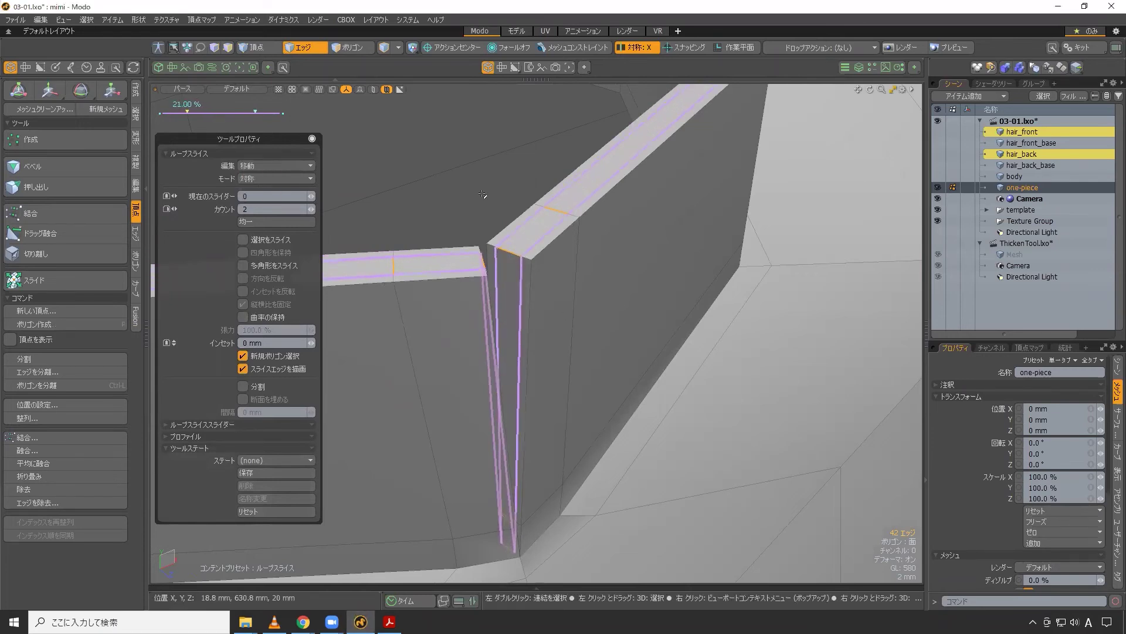
{"action": "key", "text": "Escape"}
{"action": "key", "text": "Escape"}
- Preview the smoothed collar corner from a three-quarter side view
{"action": "key", "text": "Tab"}
{"action": "left_click_drag", "start_coordinate": [618, 294], "coordinate": [523, 230], "text": "alt"}
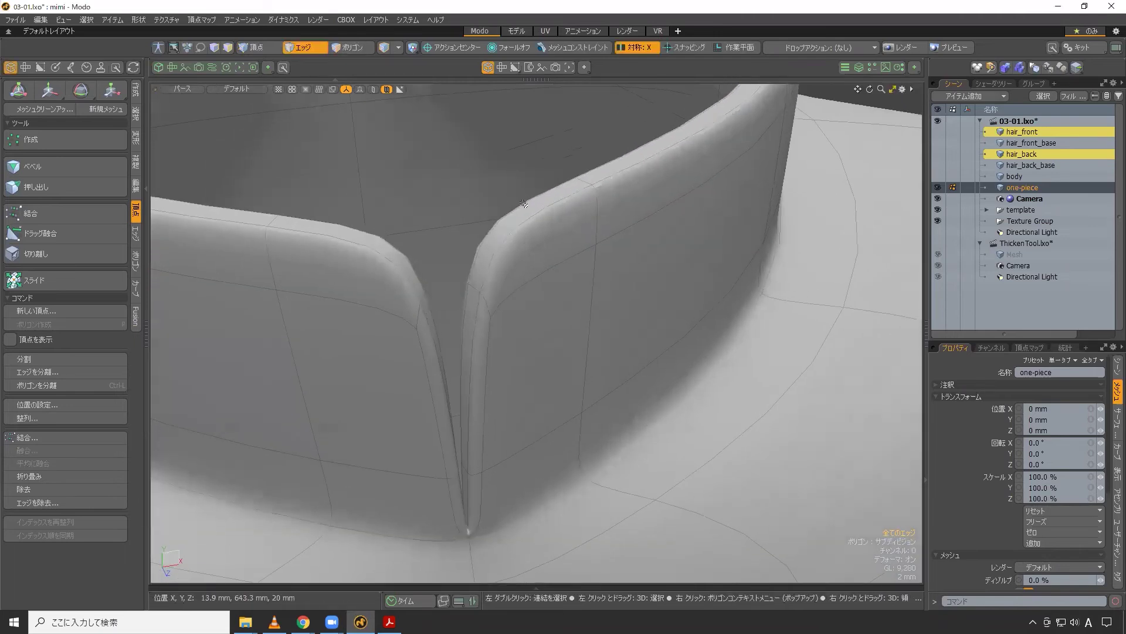
{"action": "scroll", "coordinate": [532, 216], "scroll_direction": "down", "scroll_amount": 8}
{"action": "left_click_drag", "start_coordinate": [541, 248], "coordinate": [576, 258], "text": "alt"}
{"action": "left_click_drag", "start_coordinate": [576, 322], "coordinate": [538, 264], "text": "alt+shift"}
{"action": "scroll", "coordinate": [538, 264], "scroll_direction": "down", "scroll_amount": 3}
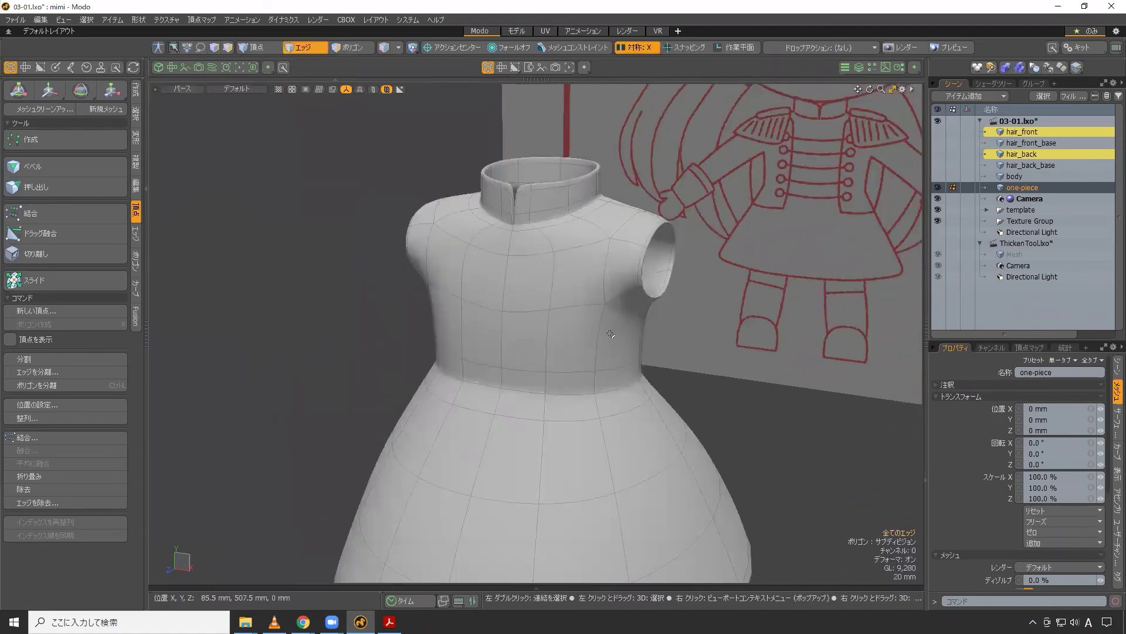
- Switch to Polygon mode, paint-select bodice strips, then deselect them
{"action": "left_click_drag", "start_coordinate": [586, 329], "coordinate": [681, 237], "text": "alt"}
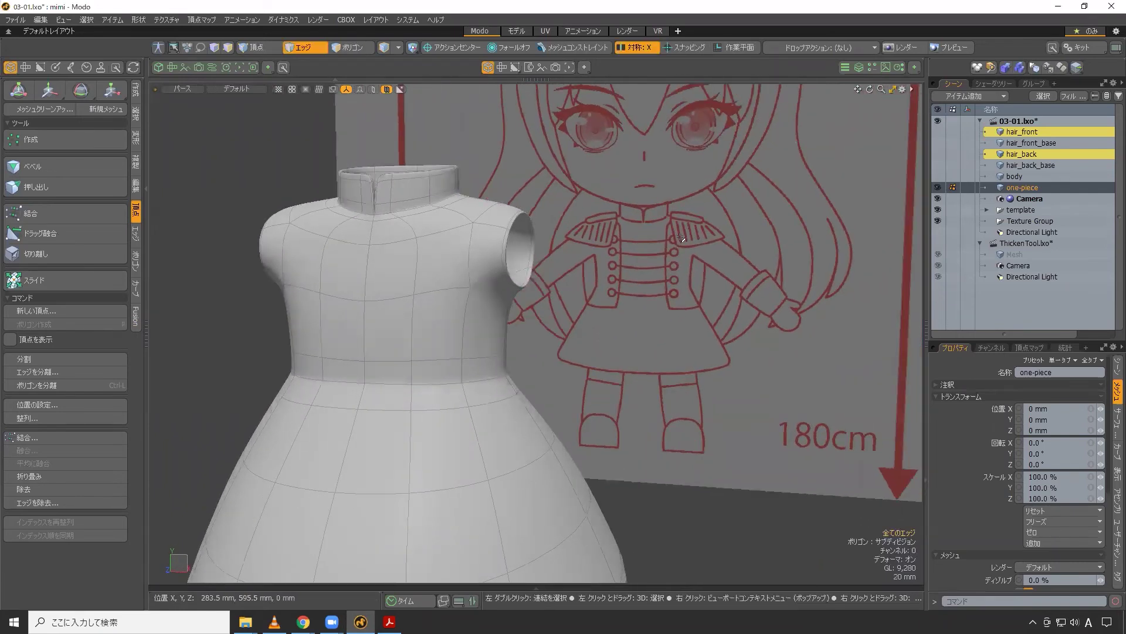
{"action": "scroll", "coordinate": [662, 280], "scroll_direction": "down", "scroll_amount": 3}
{"action": "left_click_drag", "start_coordinate": [488, 300], "coordinate": [459, 245], "text": "alt+shift"}
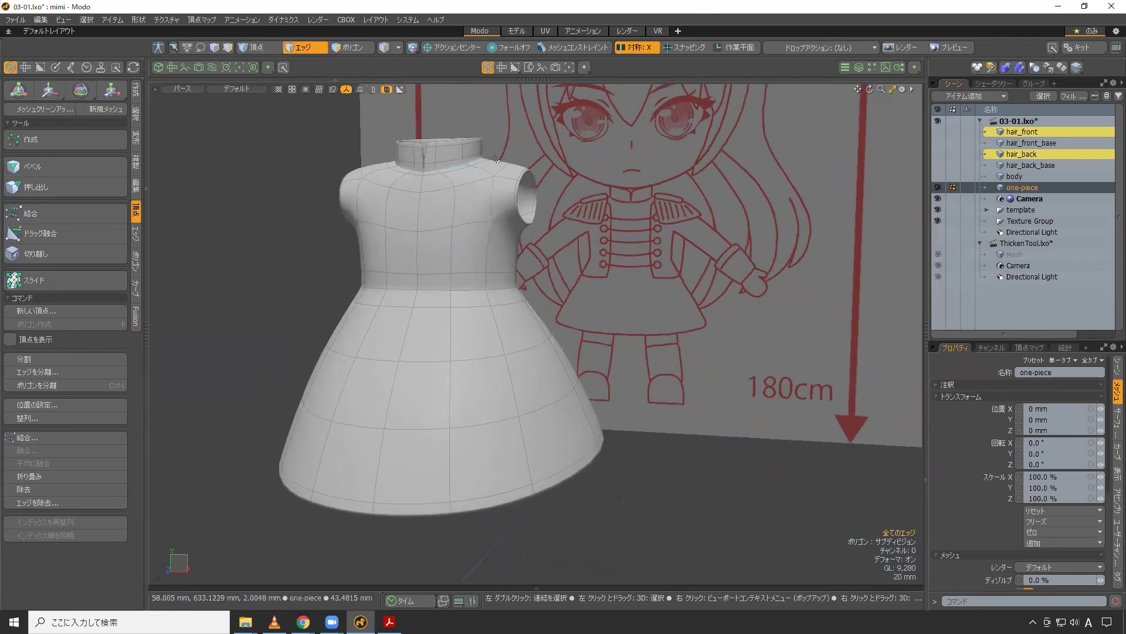
{"action": "left_click", "coordinate": [351, 48]}
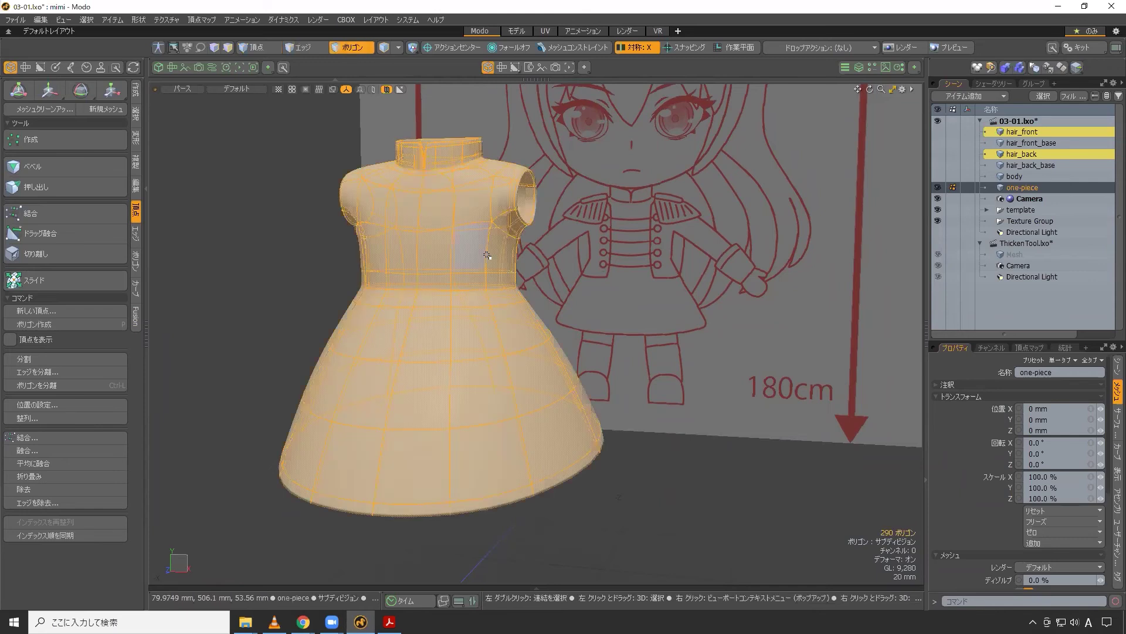
{"action": "left_click_drag", "start_coordinate": [482, 292], "coordinate": [476, 179]}
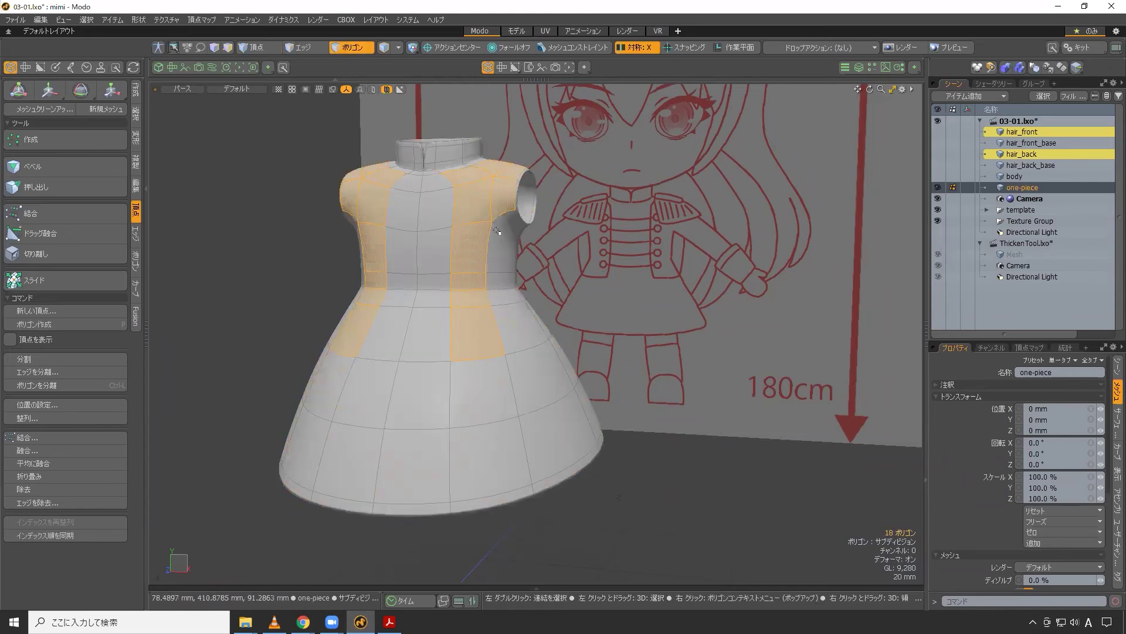
{"action": "mouse_move", "coordinate": [497, 231]}
{"action": "left_mouse_down"}
{"action": "mouse_move", "coordinate": [519, 307]}
{"action": "mouse_move", "coordinate": [505, 326]}
{"action": "left_mouse_up"}
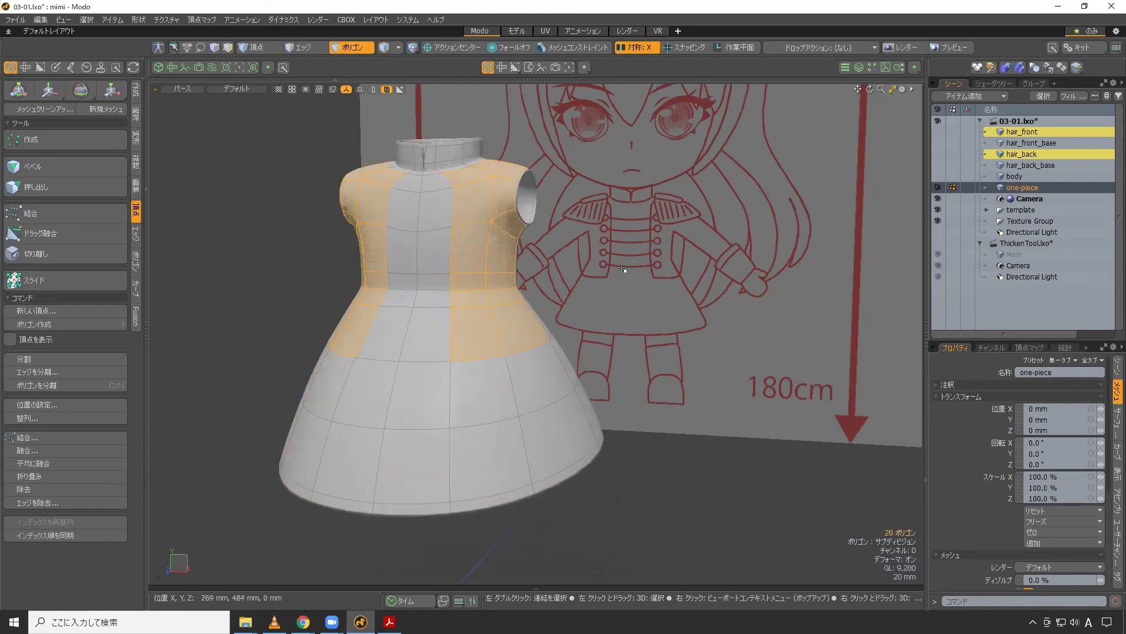
{"action": "left_click", "coordinate": [668, 285]}
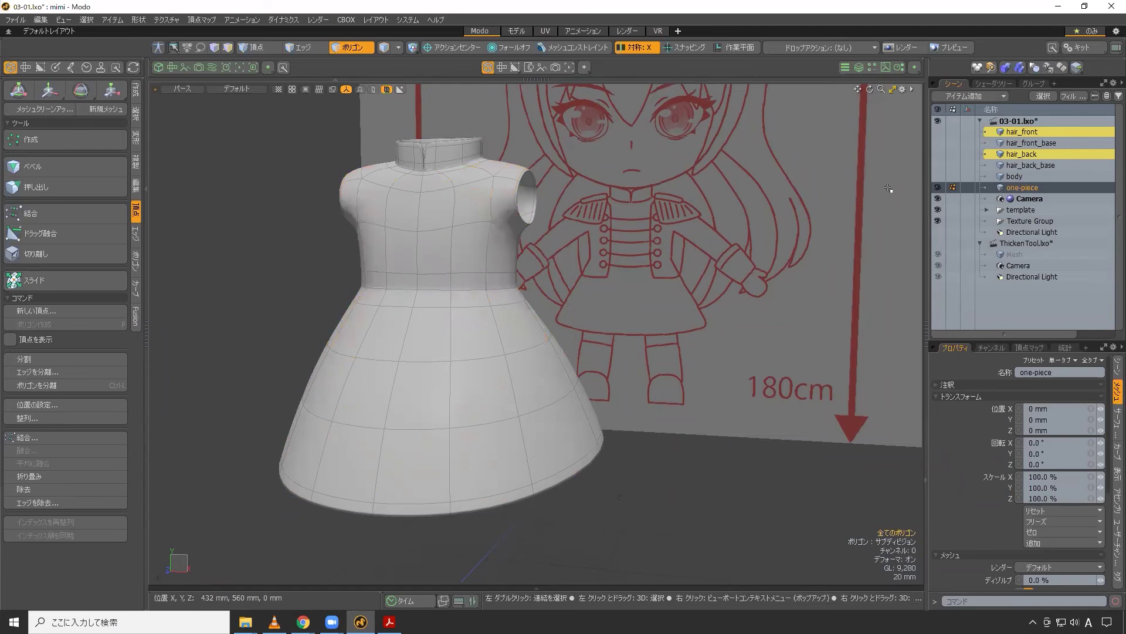
- Show the body mesh, make it active, and trial-select then clear the arm polygons
{"action": "left_click", "coordinate": [939, 176]}
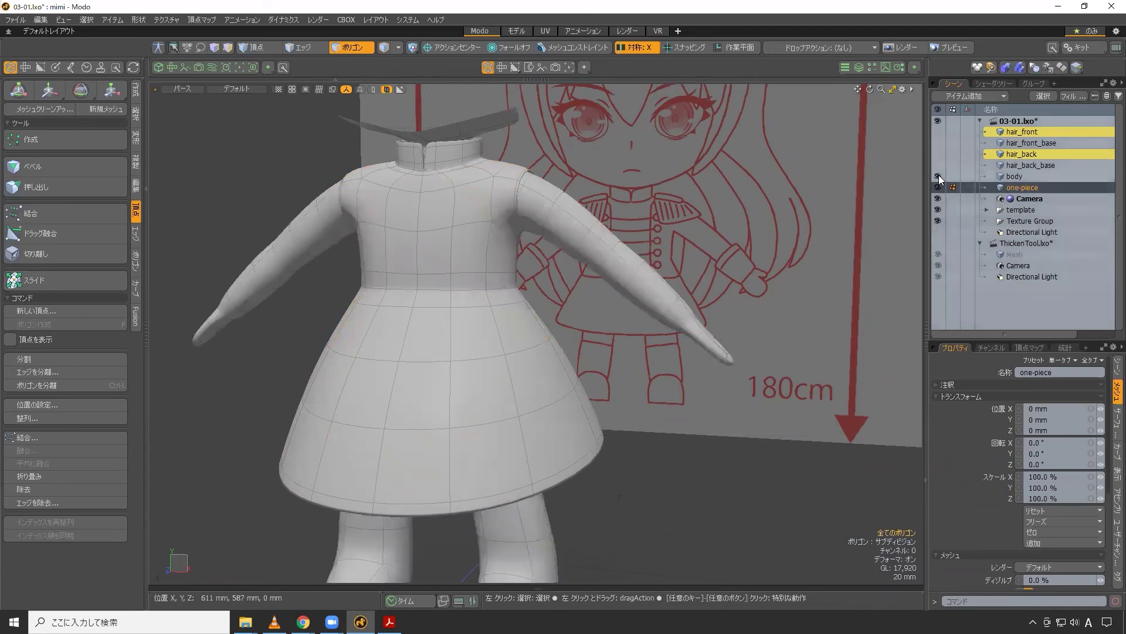
{"action": "left_click", "coordinate": [1014, 176]}
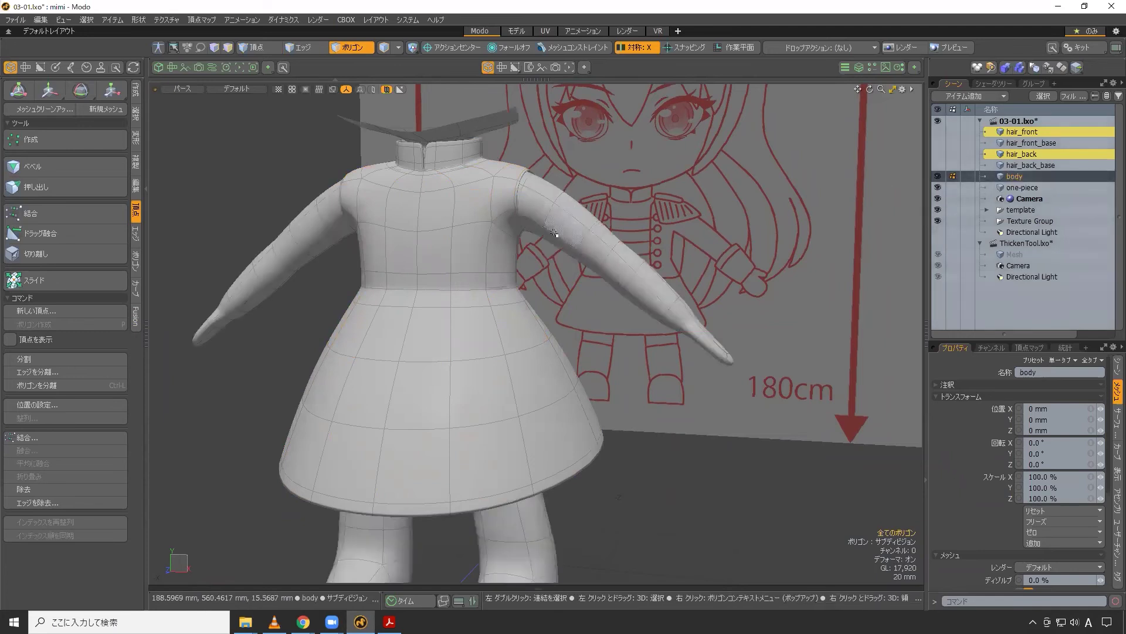
{"action": "mouse_move", "coordinate": [563, 234]}
{"action": "left_mouse_down"}
{"action": "mouse_move", "coordinate": [648, 288]}
{"action": "mouse_move", "coordinate": [590, 231]}
{"action": "left_mouse_up"}
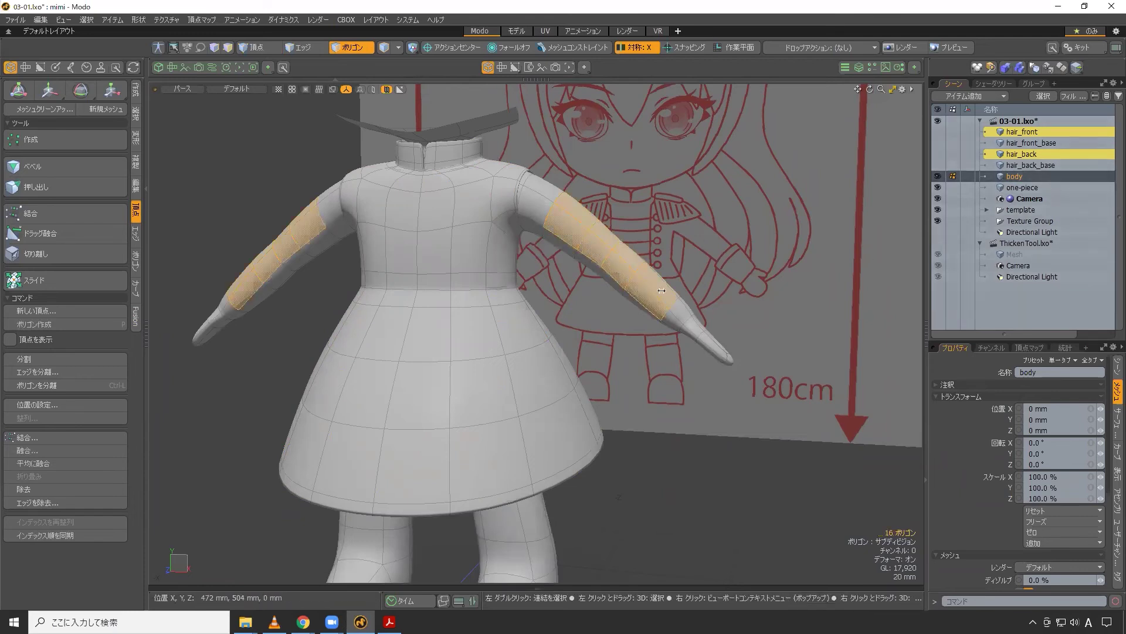
{"action": "left_click", "coordinate": [591, 304]}
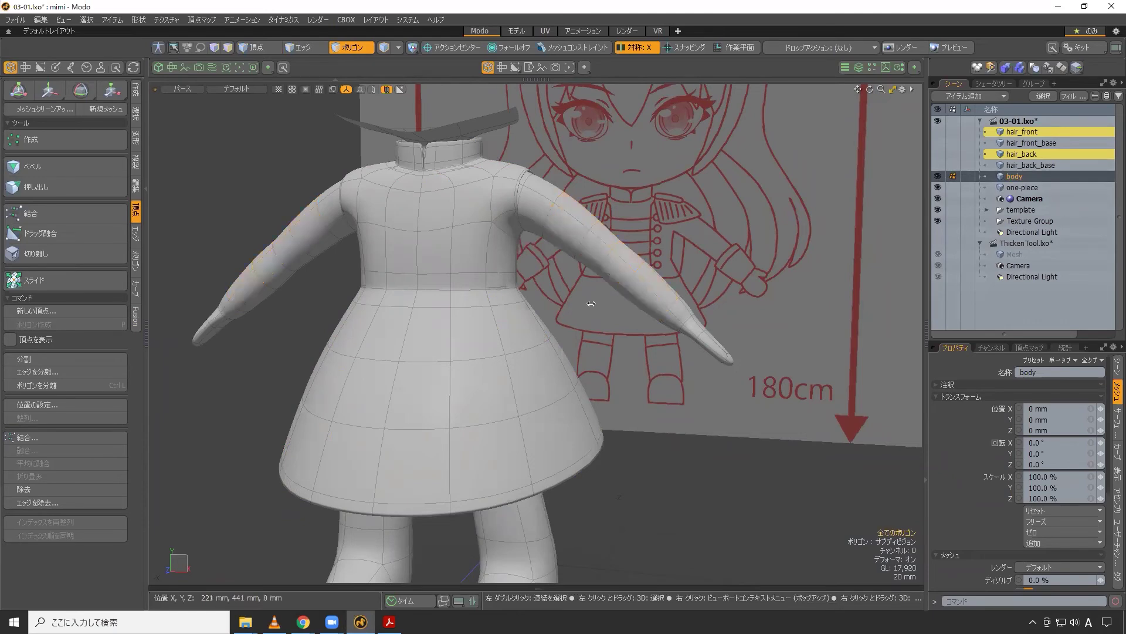
- Make one-piece active, hide the body, and view the dress from 正面 (front)
{"action": "left_click", "coordinate": [1022, 187]}
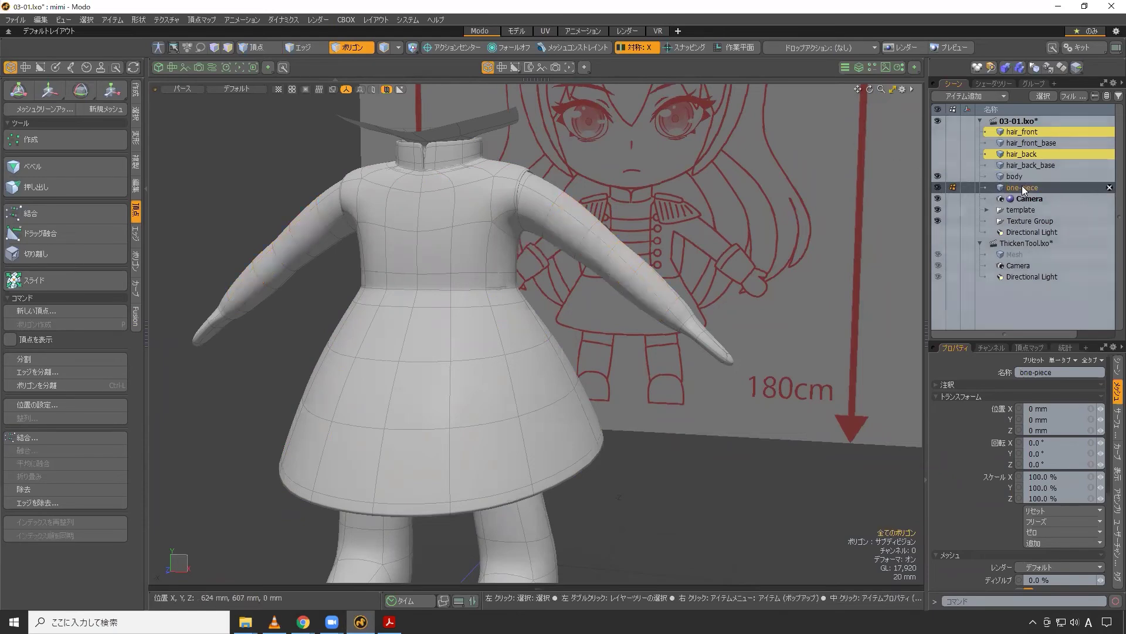
{"action": "left_click", "coordinate": [939, 176]}
{"action": "key", "text": "ctrl+space"}
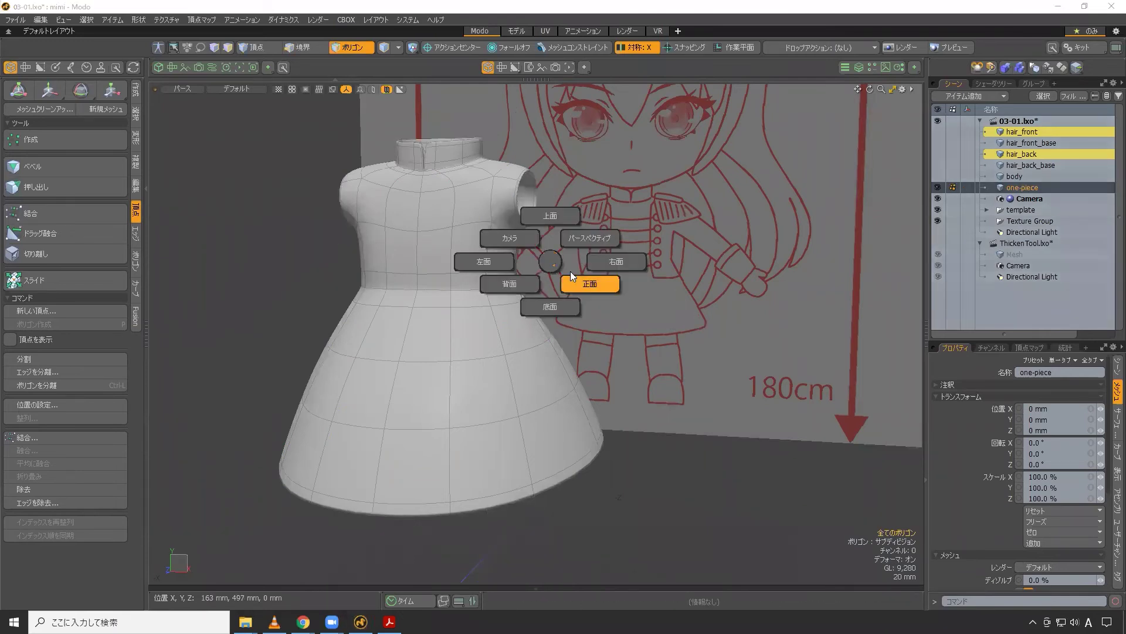
{"action": "left_click", "coordinate": [576, 276]}
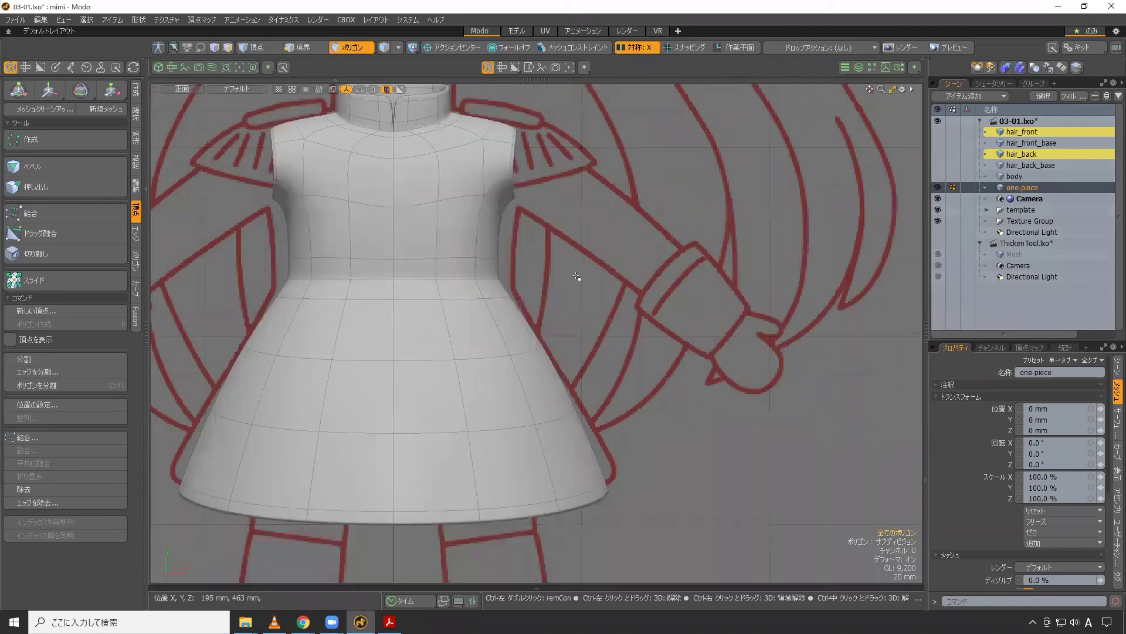
{"action": "key", "text": "shift+space"}
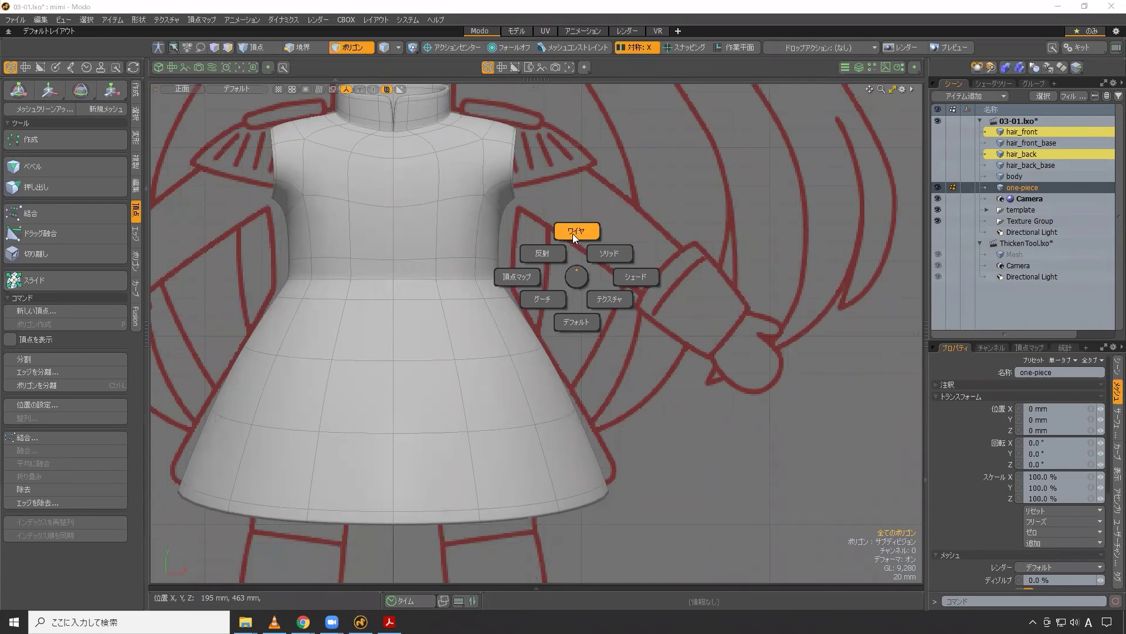
- Check the dress in wireframe with a trial chest-to-skirt selection, then clear it and restore default shading
{"action": "left_click", "coordinate": [574, 233]}
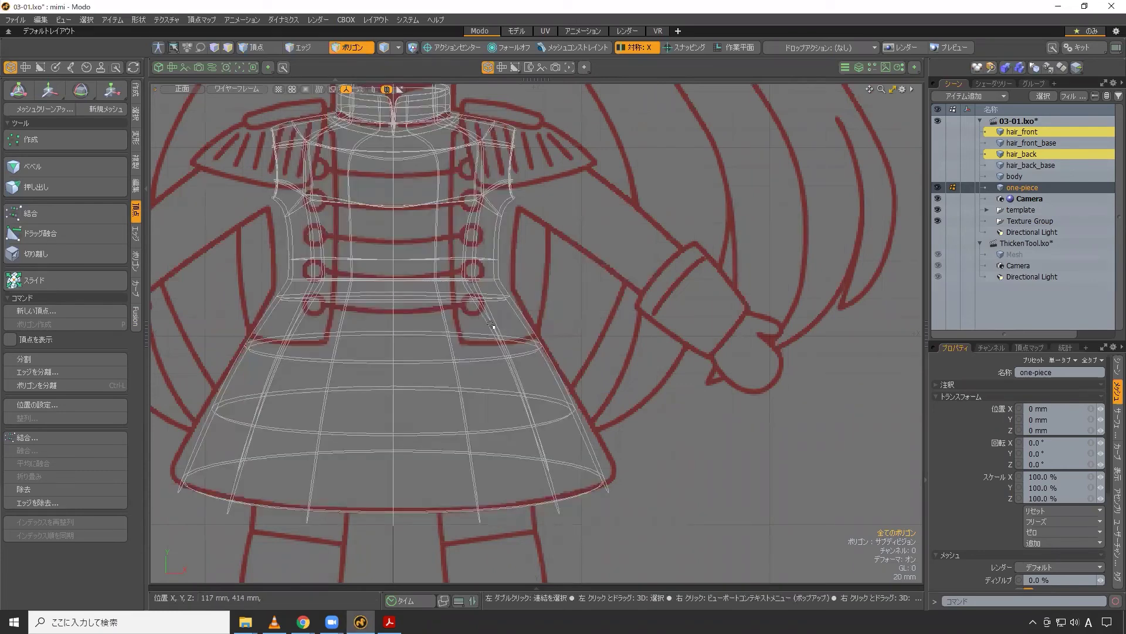
{"action": "mouse_move", "coordinate": [481, 323]}
{"action": "left_mouse_down"}
{"action": "mouse_move", "coordinate": [423, 311]}
{"action": "mouse_move", "coordinate": [411, 235]}
{"action": "mouse_move", "coordinate": [500, 303]}
{"action": "mouse_move", "coordinate": [449, 170]}
{"action": "mouse_move", "coordinate": [498, 159]}
{"action": "mouse_move", "coordinate": [503, 202]}
{"action": "left_mouse_up"}
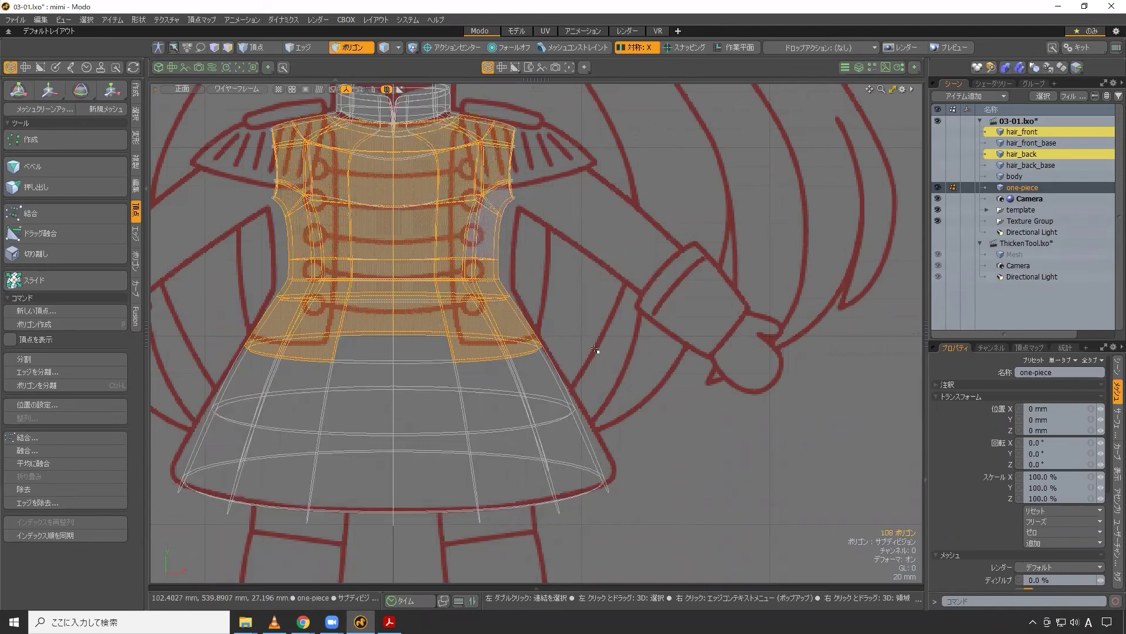
{"action": "left_click", "coordinate": [579, 333]}
{"action": "key", "text": "ctrl+grave"}
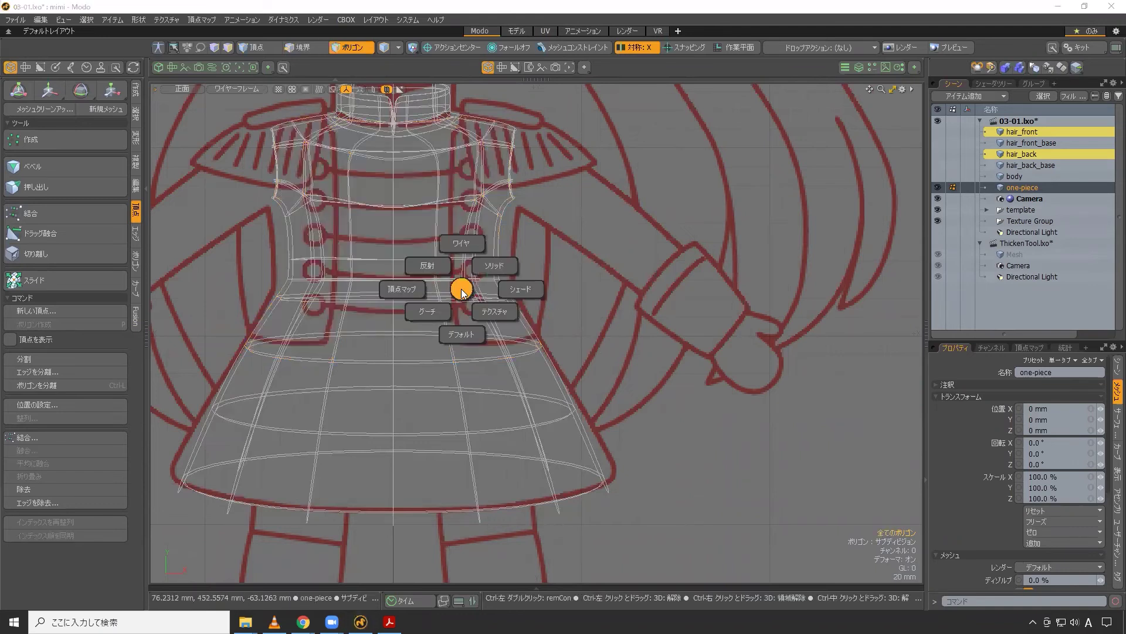
{"action": "left_click", "coordinate": [456, 327]}
- Paint-select the dress's upper-skirt, chest and side polygons from the front
{"action": "left_click_drag", "start_coordinate": [464, 324], "coordinate": [514, 305]}
{"action": "left_click_drag", "start_coordinate": [463, 240], "coordinate": [470, 141]}
{"action": "mouse_move", "coordinate": [494, 195]}
{"action": "left_mouse_down"}
{"action": "mouse_move", "coordinate": [492, 276]}
{"action": "mouse_move", "coordinate": [458, 305]}
{"action": "mouse_move", "coordinate": [376, 320]}
{"action": "left_mouse_up"}
{"action": "key", "text": "grave"}
{"action": "left_click", "coordinate": [573, 287]}
{"action": "mouse_move", "coordinate": [551, 314]}
{"action": "left_mouse_down", "text": "shift"}
{"action": "mouse_move", "coordinate": [540, 248]}
{"action": "mouse_move", "coordinate": [485, 322]}
{"action": "mouse_move", "coordinate": [411, 320]}
{"action": "left_mouse_up", "text": "shift"}
- Orbit around the dress and add the back polygons to the selection
{"action": "mouse_move", "coordinate": [636, 347]}
{"action": "left_mouse_down", "text": "shift"}
{"action": "mouse_move", "coordinate": [638, 188]}
{"action": "mouse_move", "coordinate": [583, 242]}
{"action": "left_mouse_up", "text": "shift"}
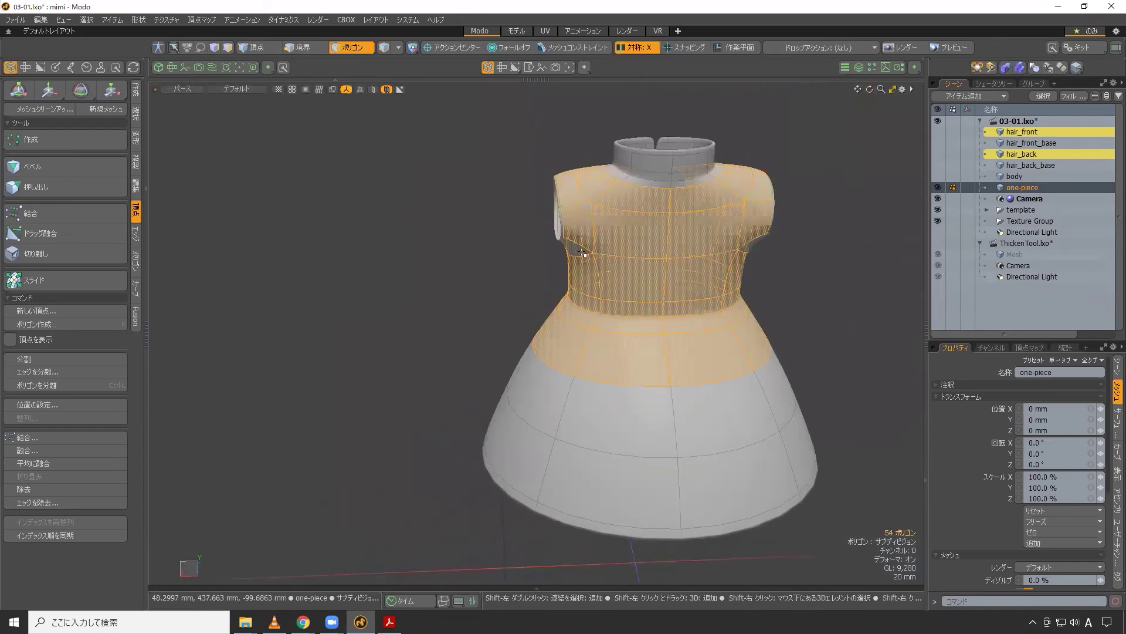
{"action": "left_click_drag", "start_coordinate": [648, 193], "coordinate": [790, 244], "text": "alt"}
{"action": "scroll", "coordinate": [578, 177], "scroll_direction": "up", "scroll_amount": 4}
{"action": "left_click_drag", "start_coordinate": [519, 274], "coordinate": [634, 345], "text": "alt+shift"}
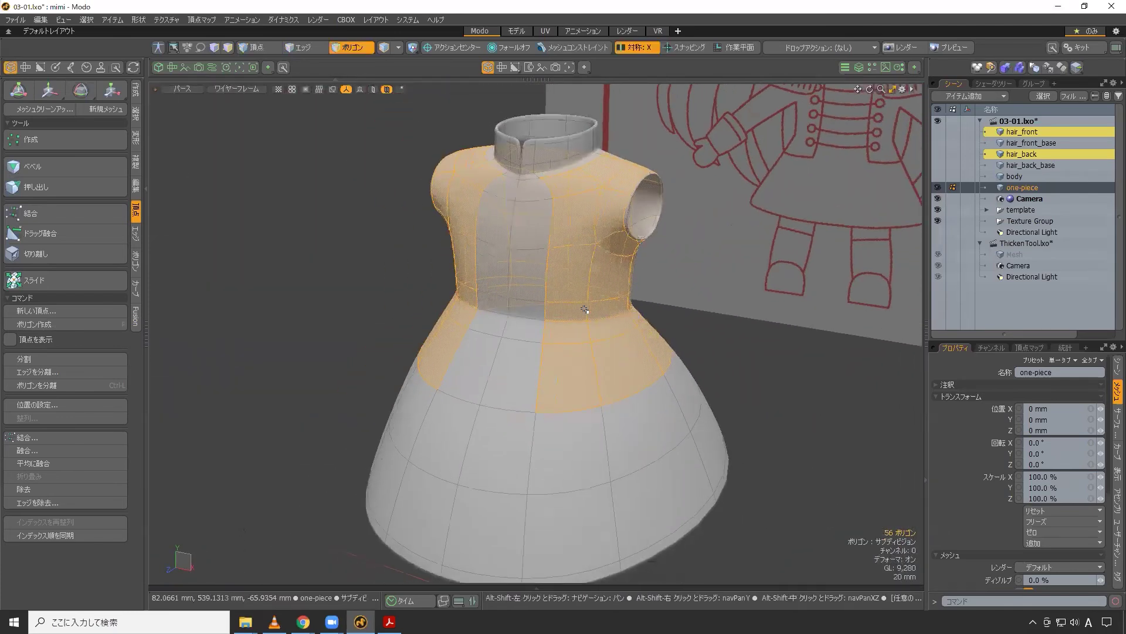
{"action": "left_click", "coordinate": [1004, 96]}
- Paste the torso polygons into a new Mesh item, hide the one-piece dress and show the body
{"action": "left_click", "coordinate": [1004, 111]}
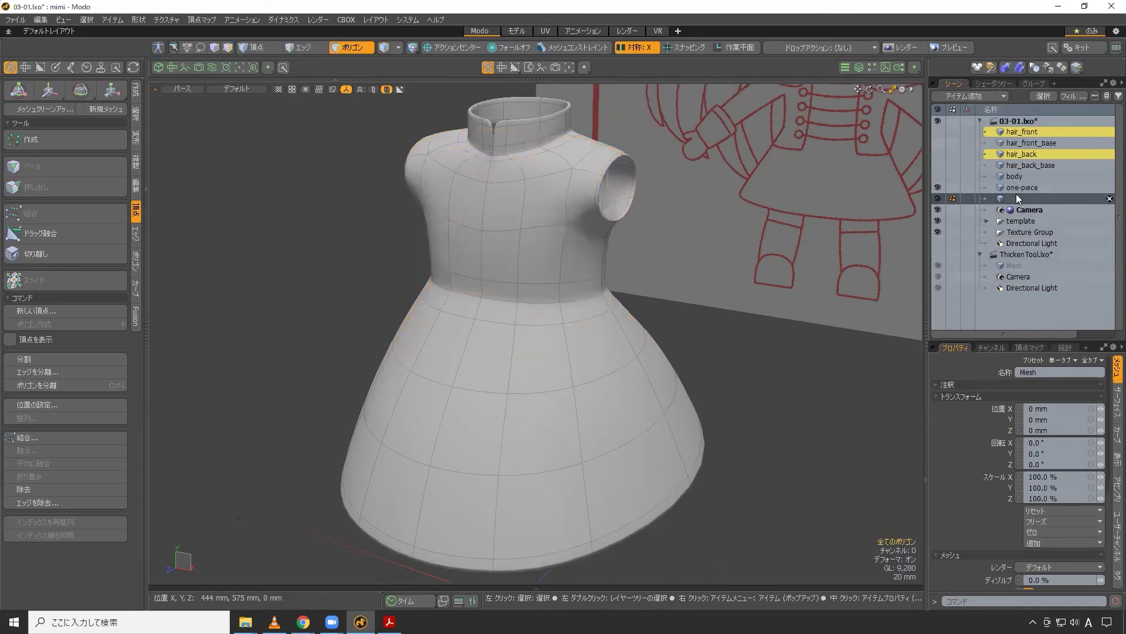
{"action": "key", "text": "ctrl+v"}
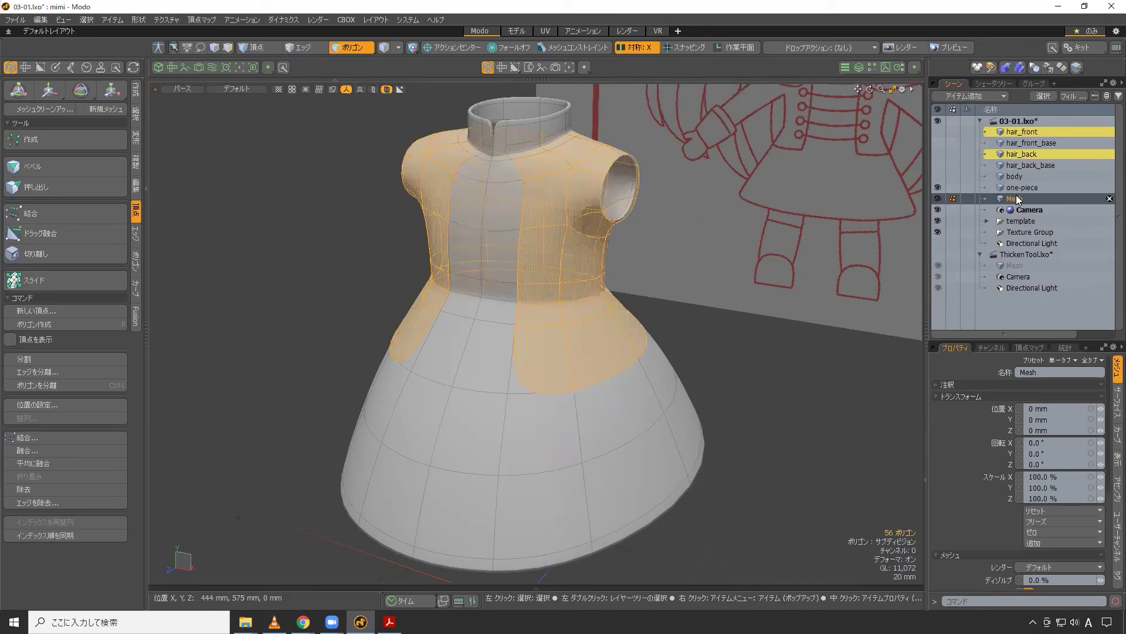
{"action": "left_click", "coordinate": [734, 323]}
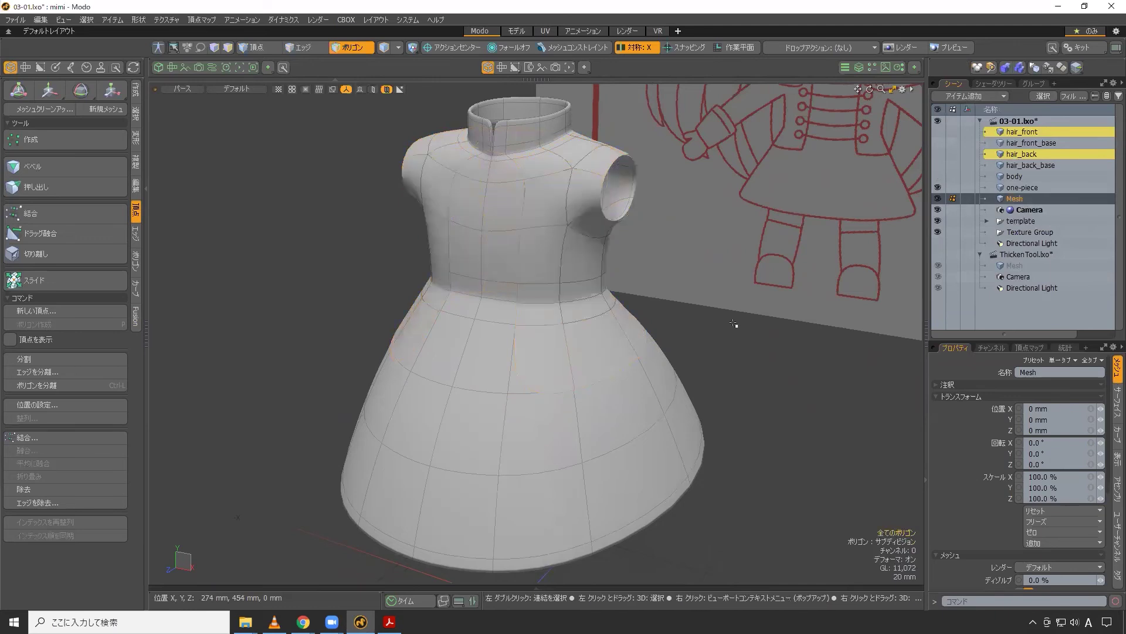
{"action": "left_click", "coordinate": [939, 187]}
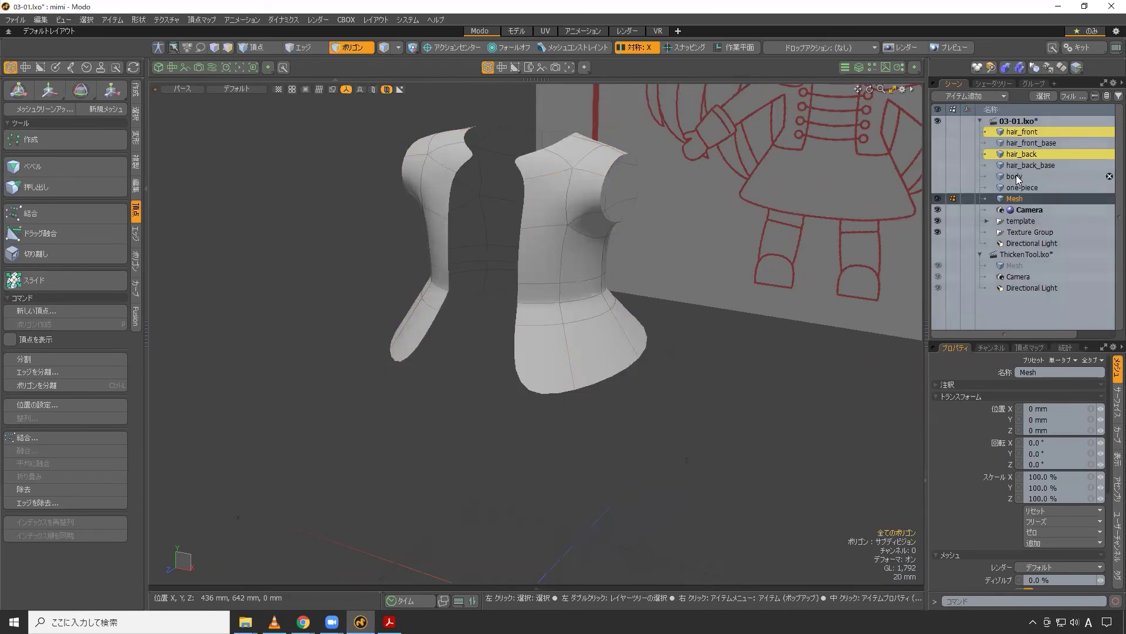
{"action": "left_click", "coordinate": [1015, 176]}
{"action": "left_click_drag", "start_coordinate": [641, 219], "coordinate": [606, 240], "text": "alt+shift"}
- Loop-select and grow a 48-polygon band around both upper arms, then make the Mesh item active
{"action": "left_click", "coordinate": [605, 240]}
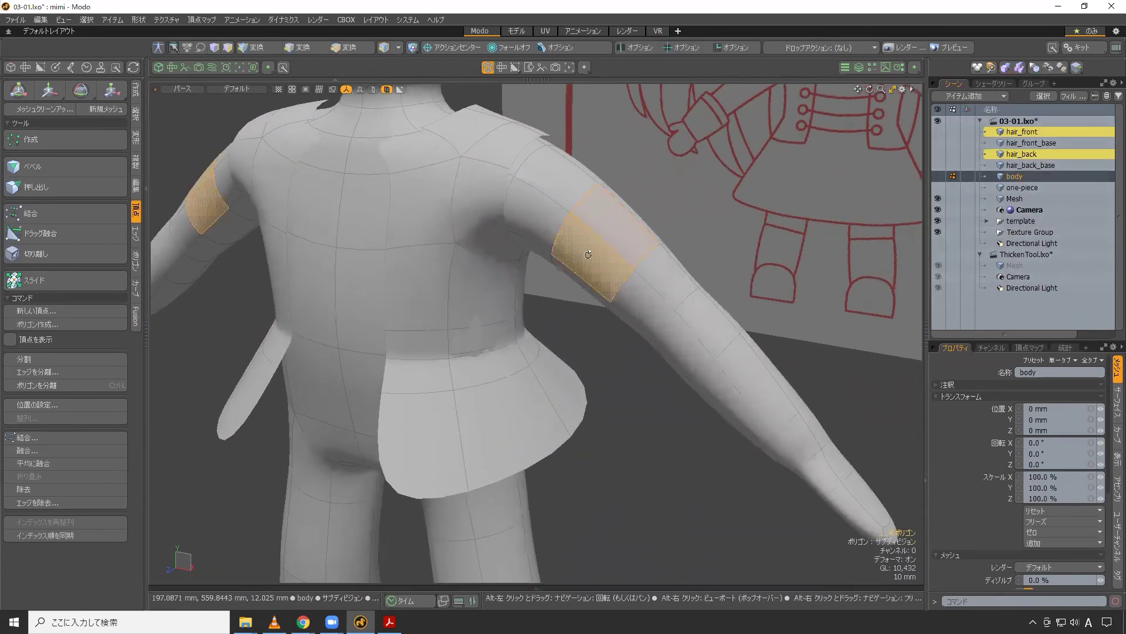
{"action": "key", "text": "l"}
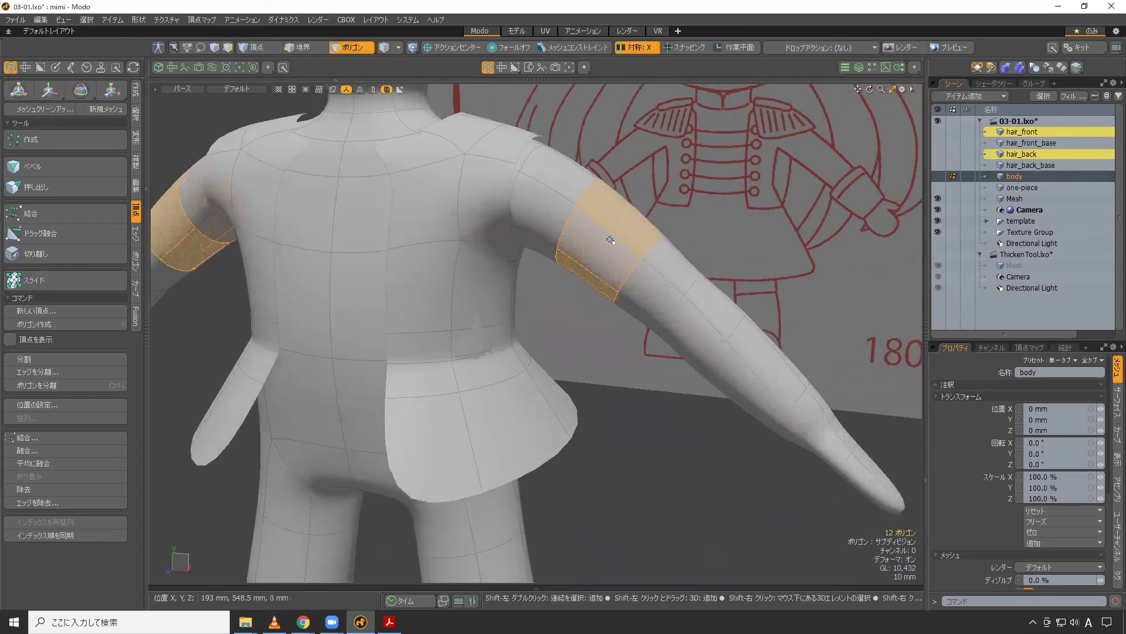
{"action": "key", "text": "shift+Right"}
{"action": "key", "text": "shift+Right"}
{"action": "key", "text": "shift+Right"}
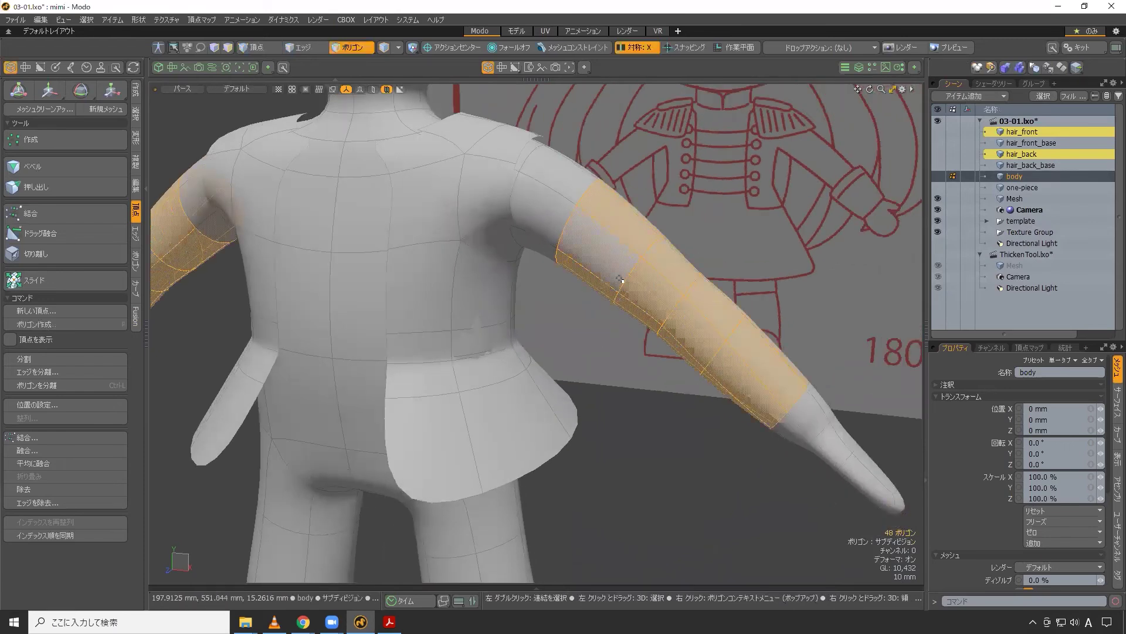
{"action": "key", "text": "ctrl+space"}
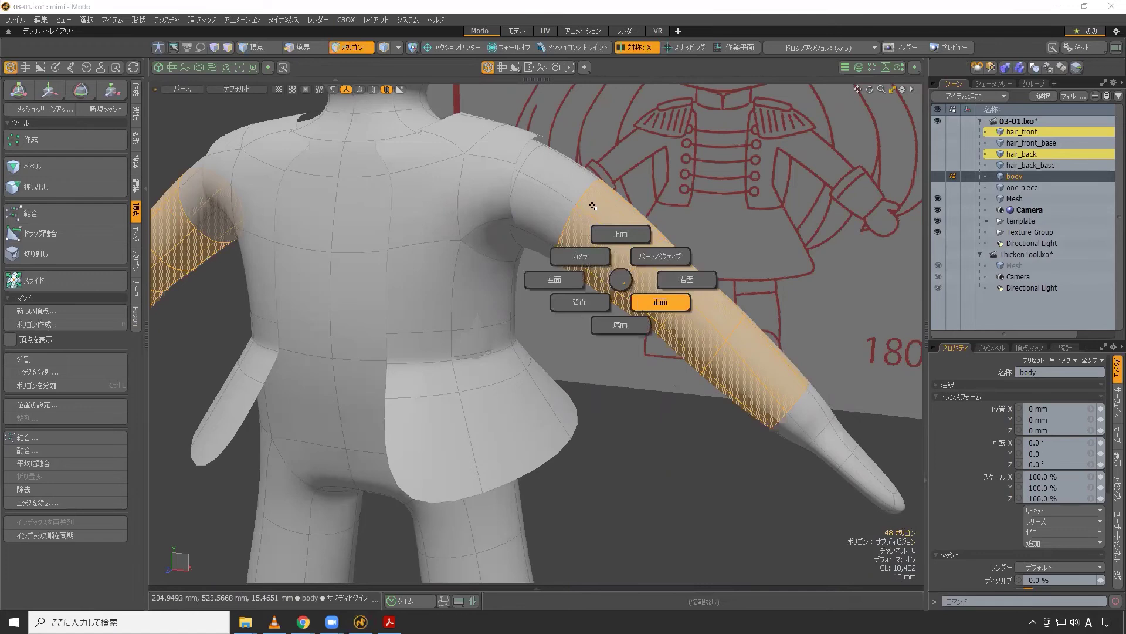
{"action": "left_click", "coordinate": [639, 300]}
{"action": "key", "text": "ctrl+space"}
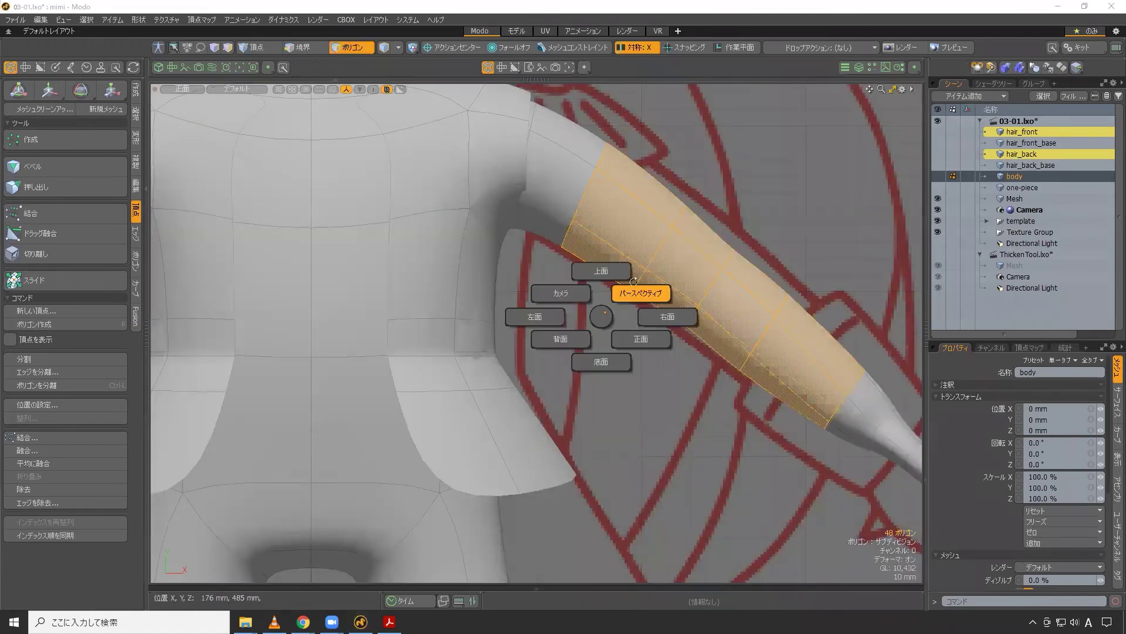
{"action": "left_click", "coordinate": [634, 281]}
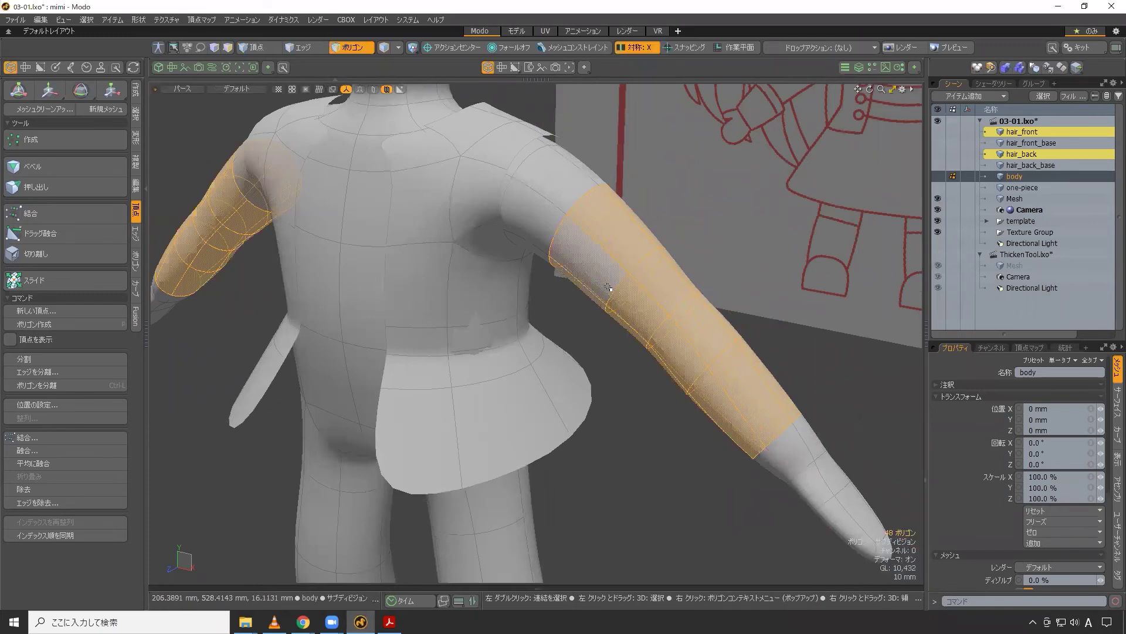
{"action": "left_click", "coordinate": [1020, 200]}
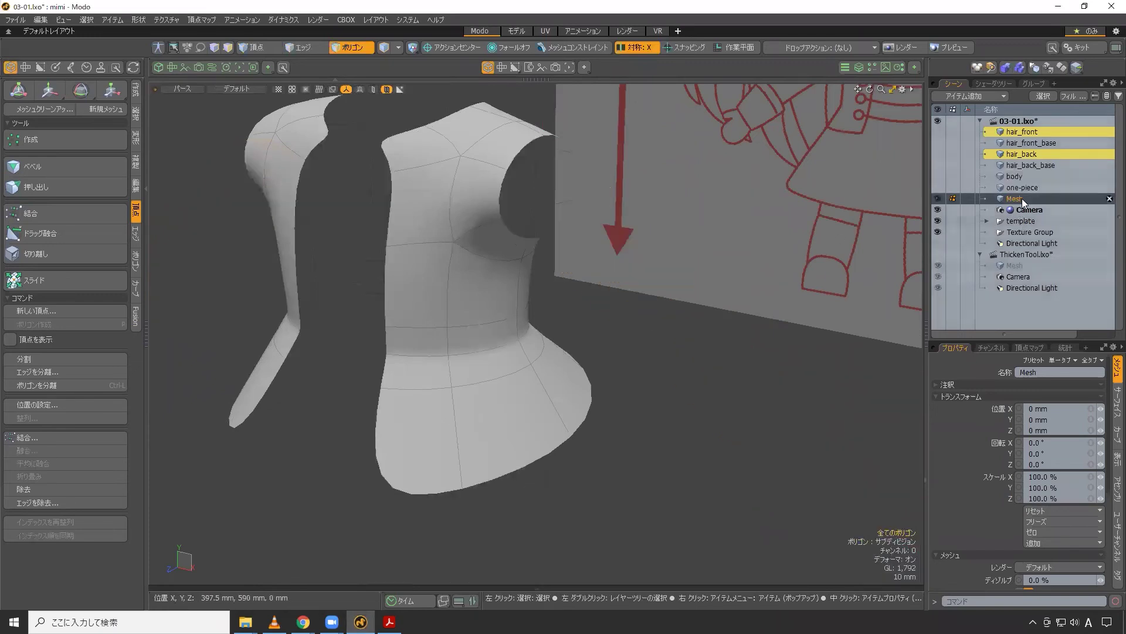
- Rename the new mesh item to 'jacket' and turn off subdivision to view its low-poly cage
{"action": "left_click", "coordinate": [799, 258]}
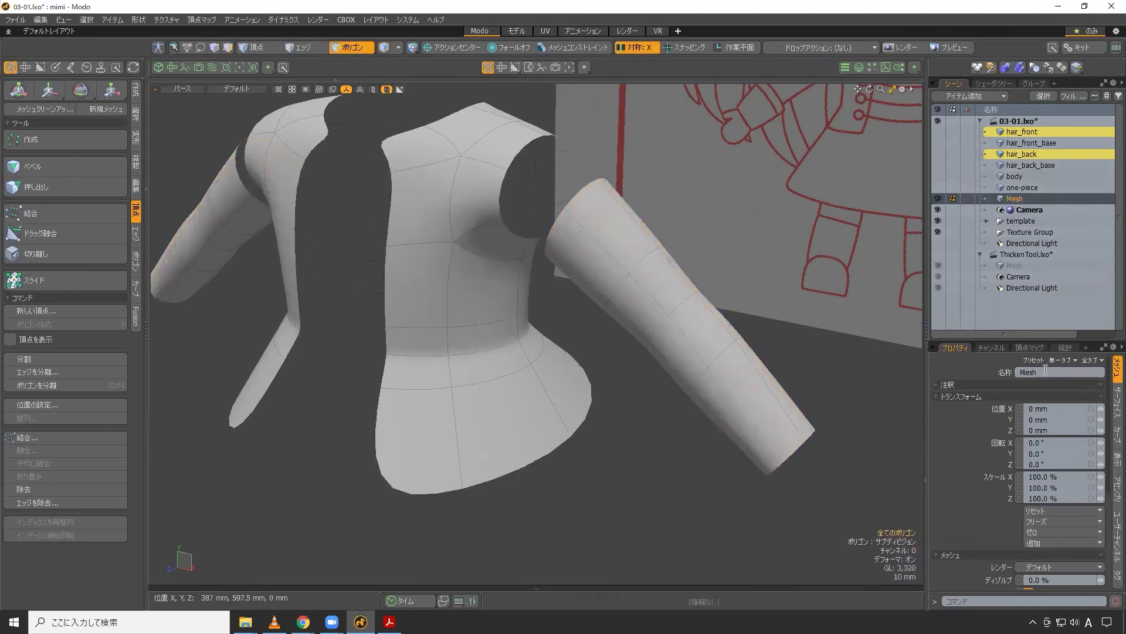
{"action": "type", "text": "jacketket"}
{"action": "key", "text": "Return"}
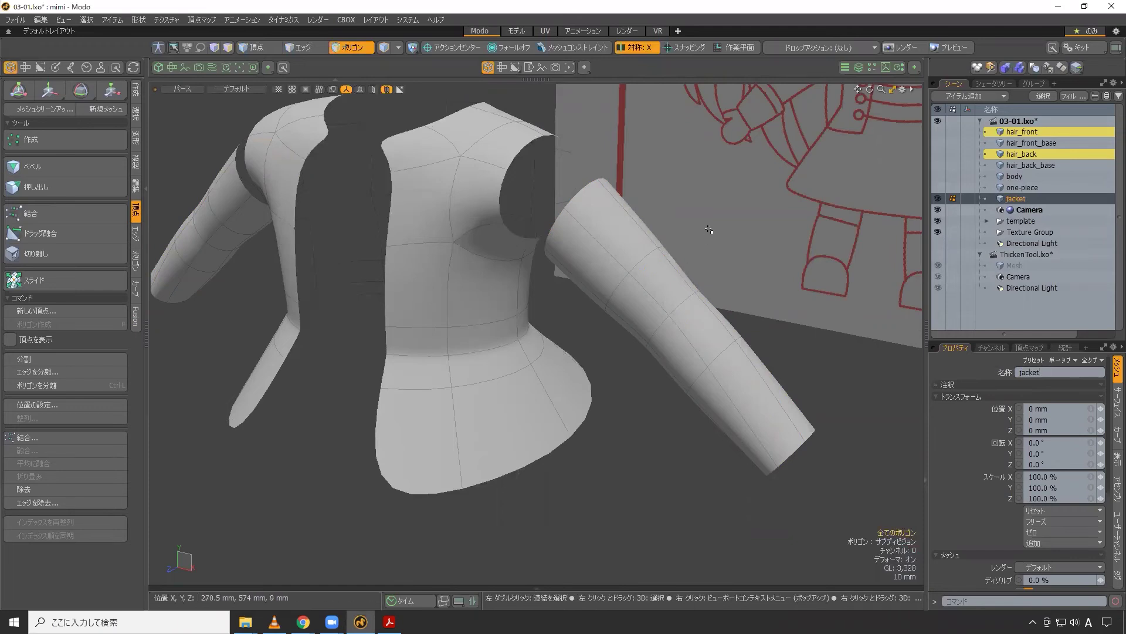
{"action": "key", "text": "Tab"}
{"action": "left_click_drag", "start_coordinate": [597, 239], "coordinate": [644, 237], "text": "alt"}
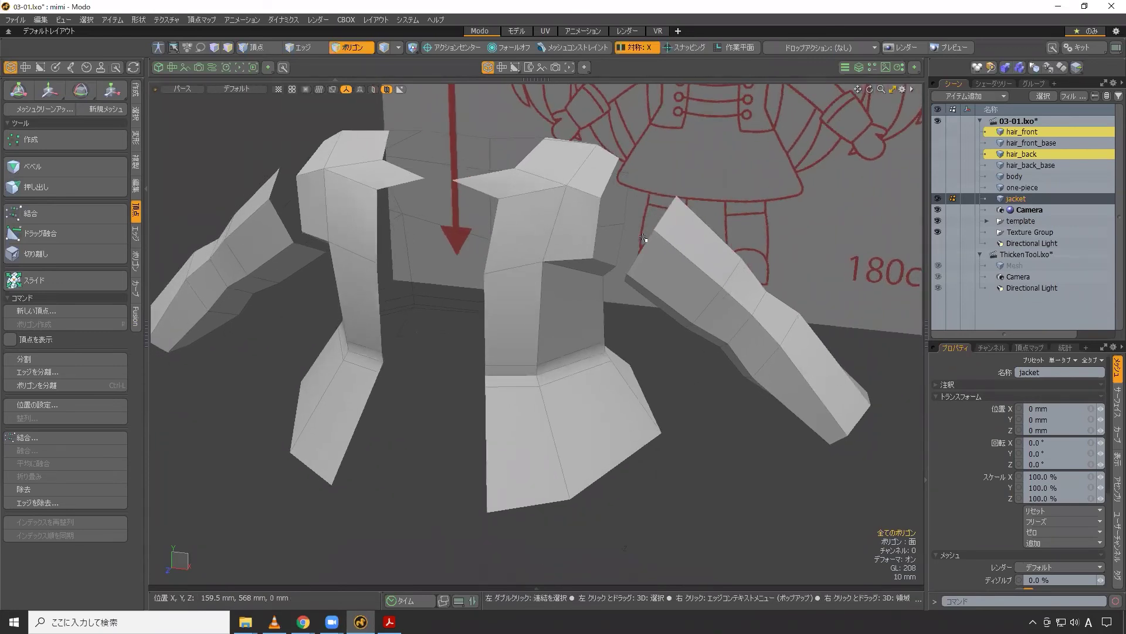
- Push the whole jacket mesh outward with a Distance of 5 mm
{"action": "left_click", "coordinate": [137, 142]}
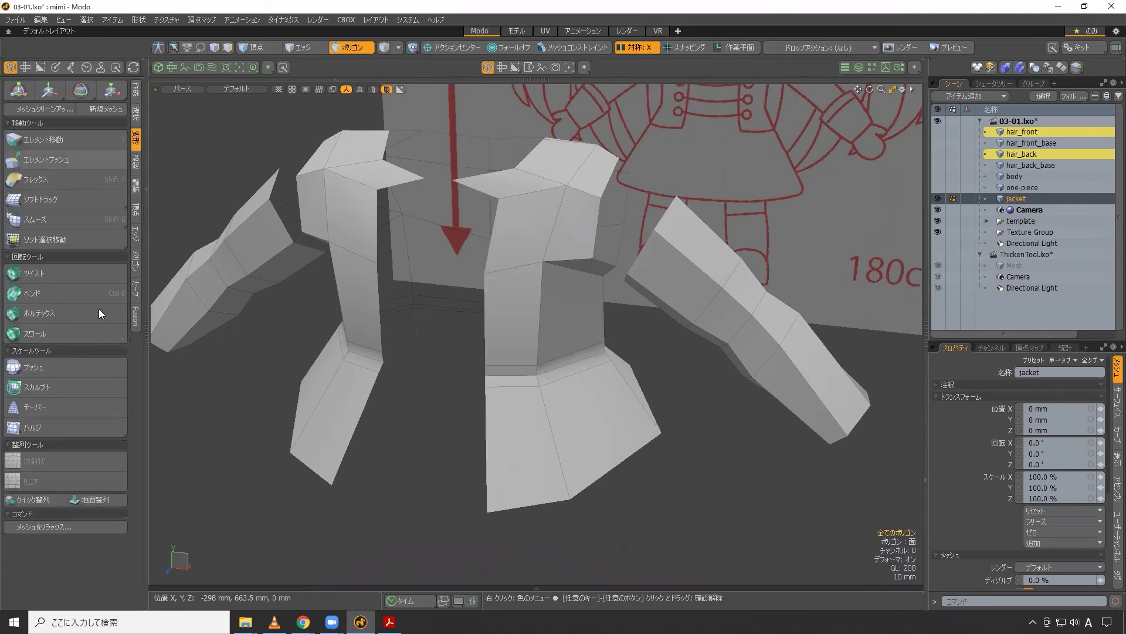
{"action": "left_click", "coordinate": [63, 369]}
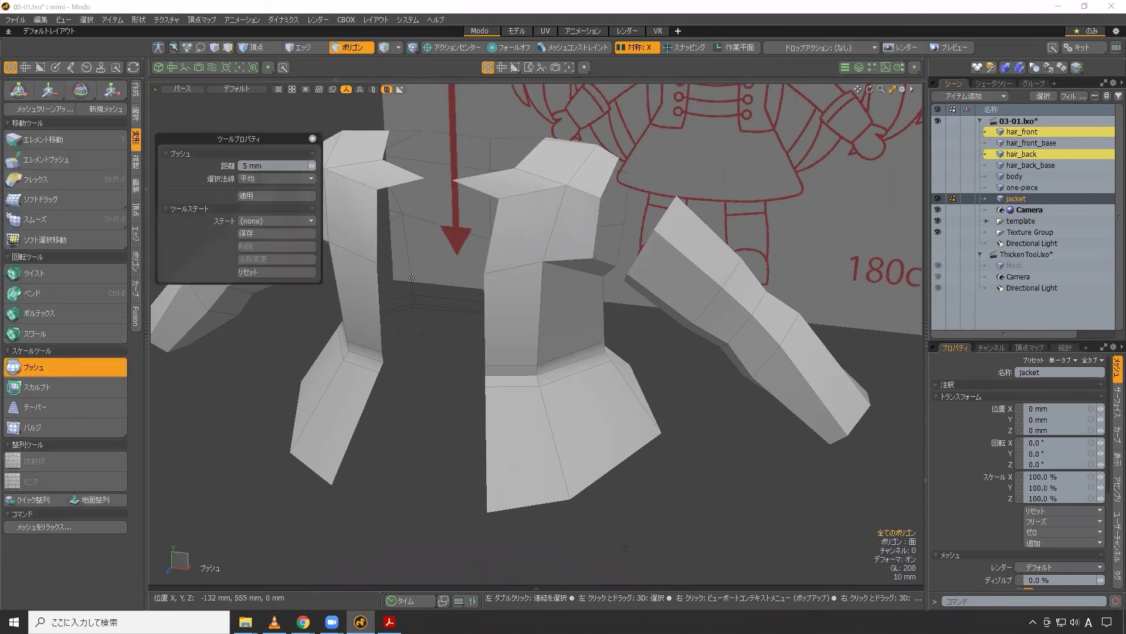
{"action": "left_click", "coordinate": [450, 269]}
{"action": "left_click_drag", "start_coordinate": [450, 269], "coordinate": [599, 269], "text": "alt+shift"}
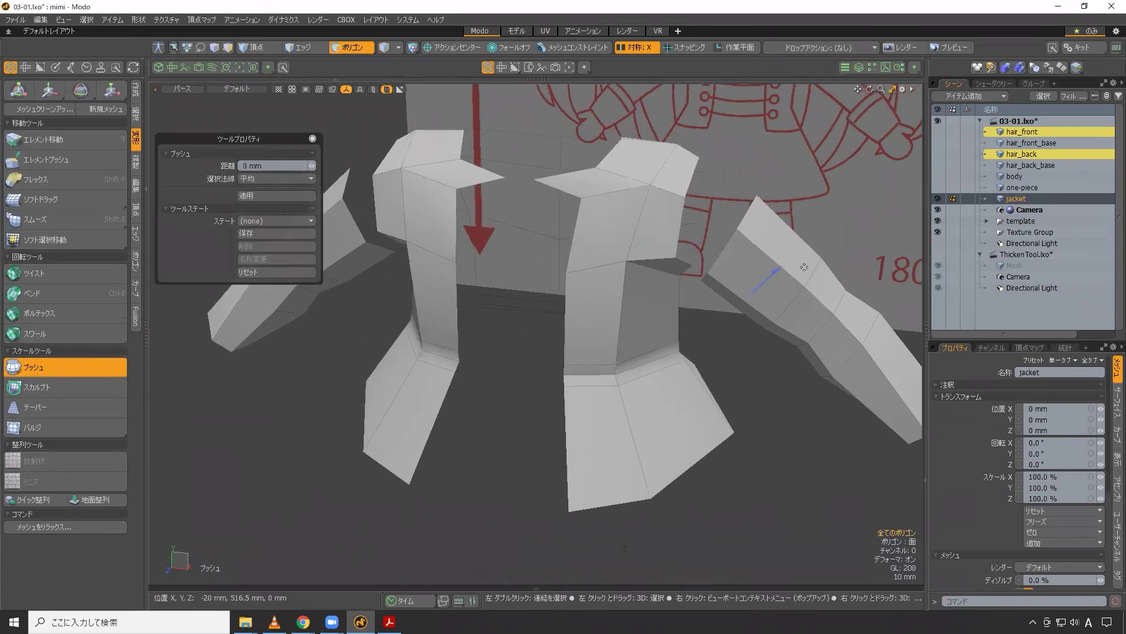
{"action": "left_click_drag", "start_coordinate": [778, 271], "coordinate": [784, 265]}
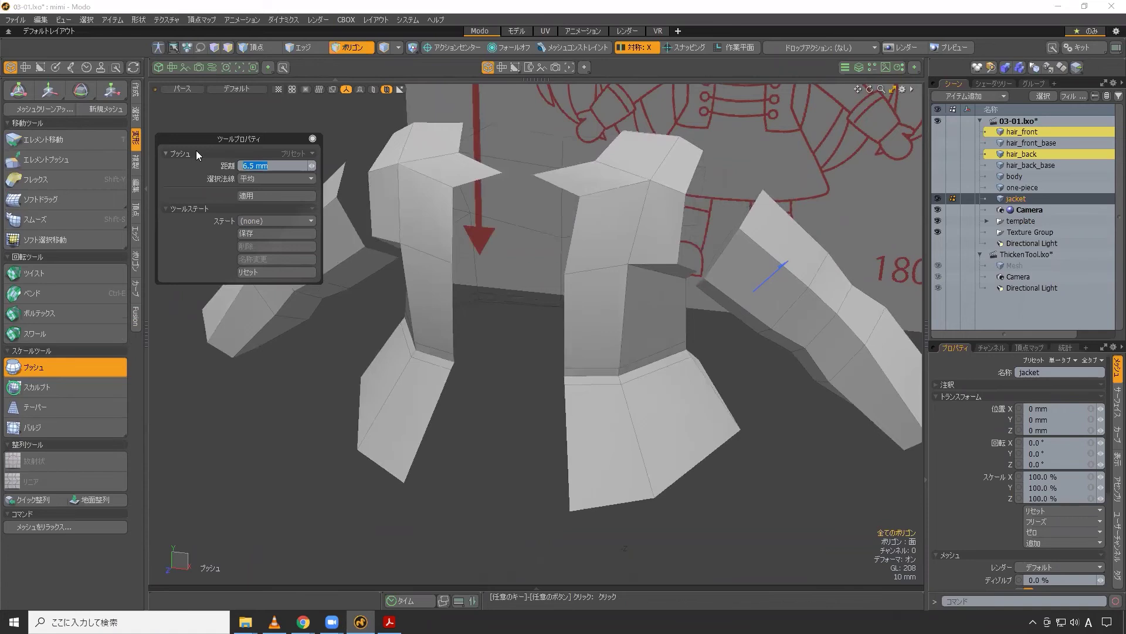
{"action": "type", "text": "5m"}
{"action": "key", "text": "Return"}
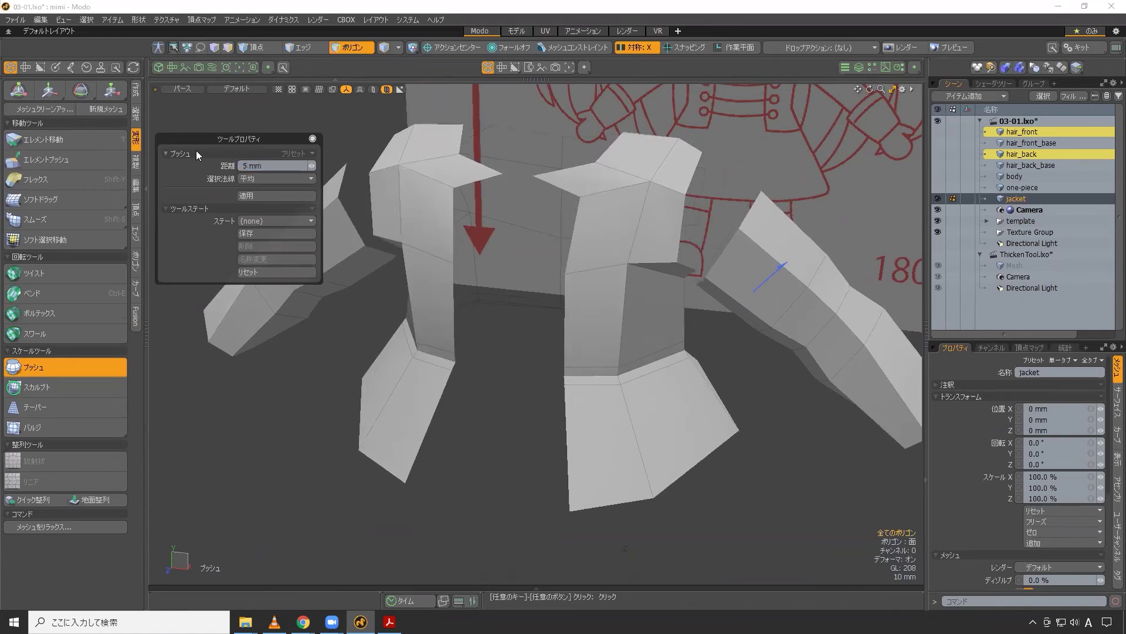
{"action": "key", "text": "space"}
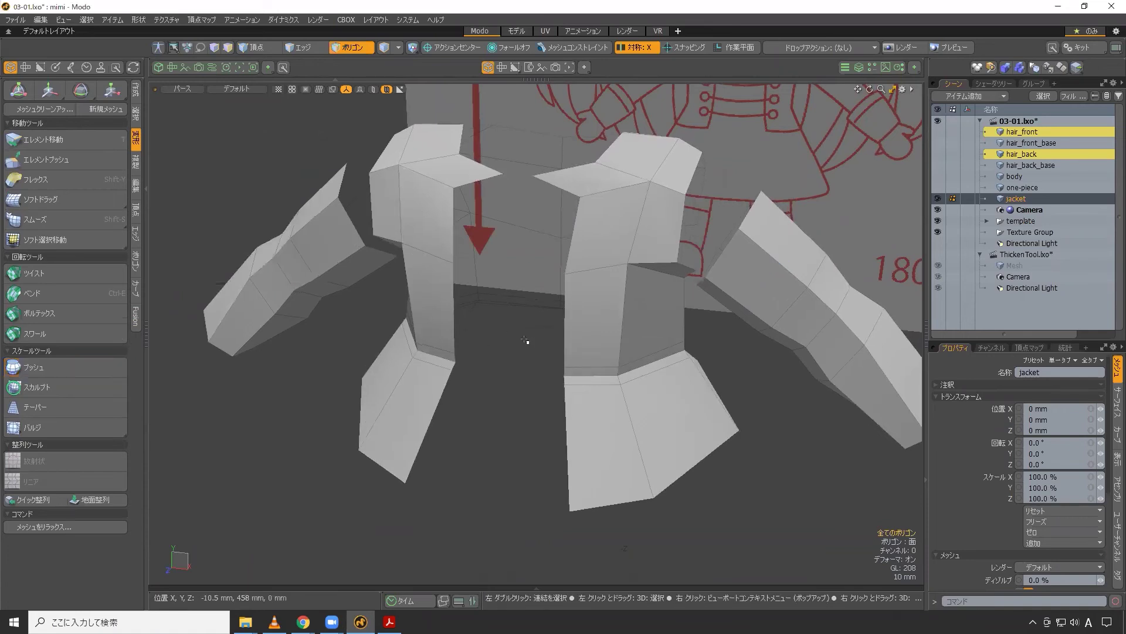
{"action": "left_click_drag", "start_coordinate": [524, 340], "coordinate": [520, 216], "text": "alt"}
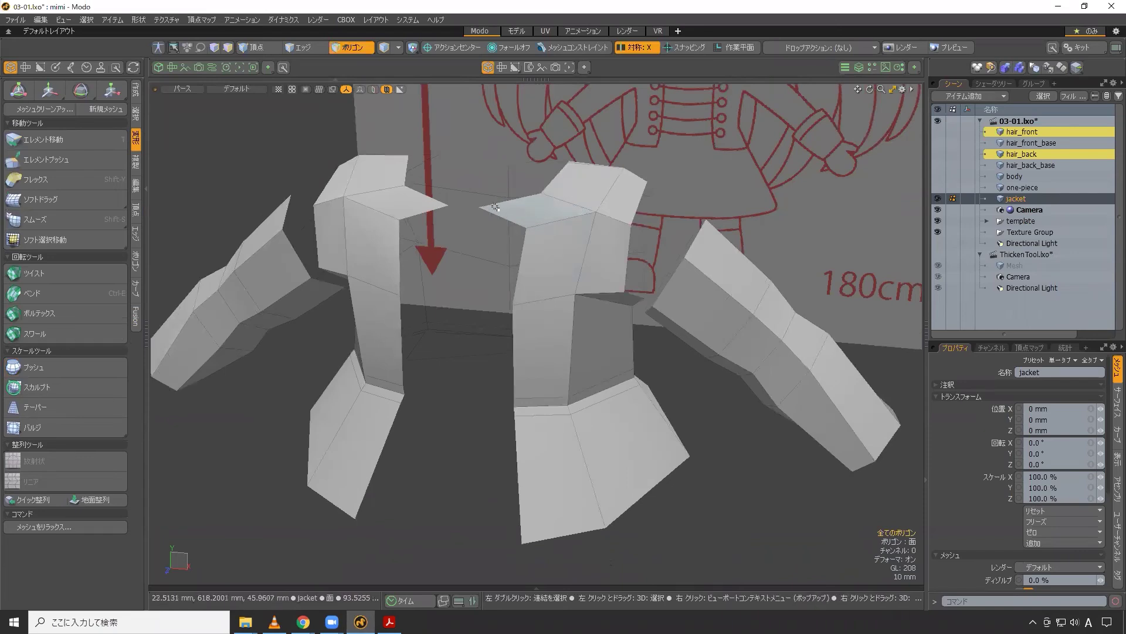
- Delete the two pointed shoulder-tip vertices from the jacket
{"action": "key", "text": "1"}
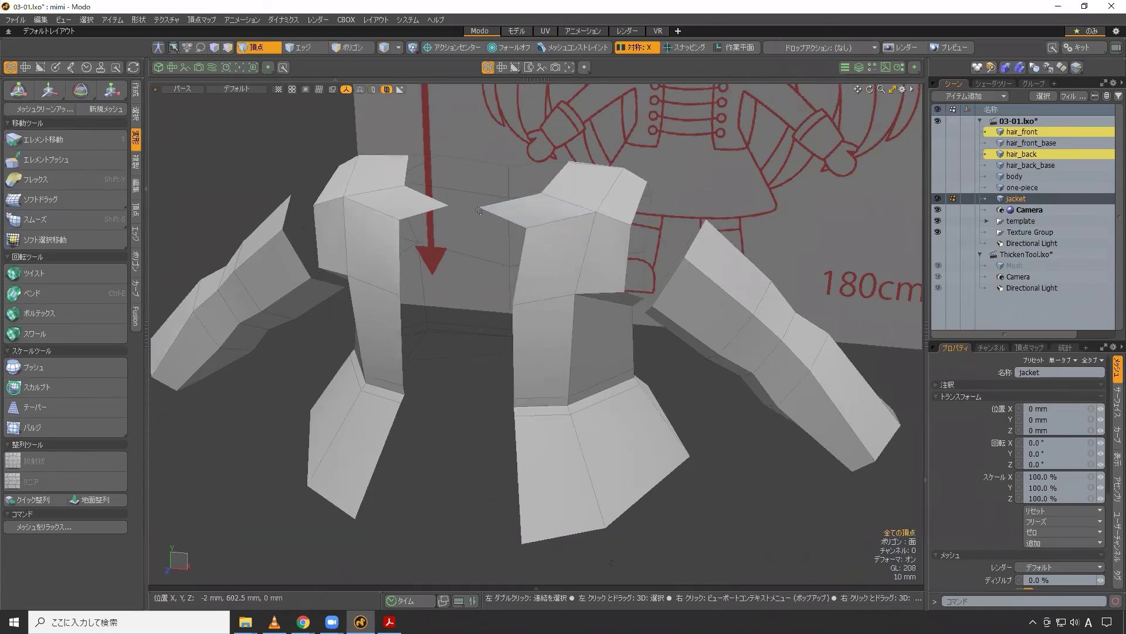
{"action": "left_click_drag", "start_coordinate": [450, 206], "coordinate": [478, 209]}
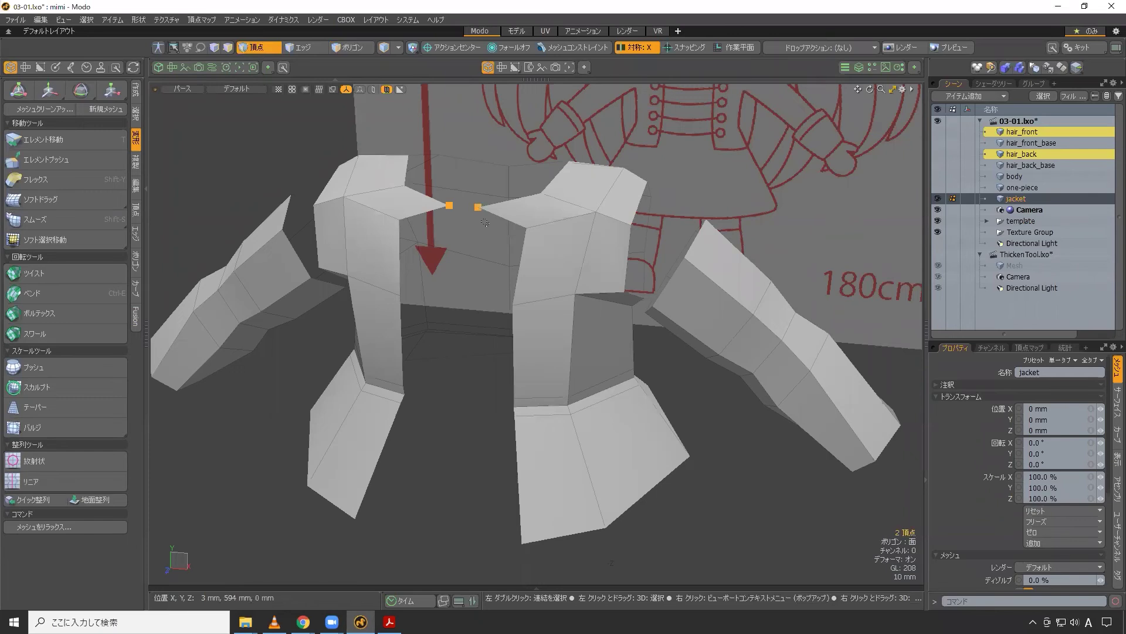
{"action": "key", "text": "Delete"}
{"action": "mouse_move", "coordinate": [518, 265]}
{"action": "left_mouse_down", "text": "alt"}
{"action": "mouse_move", "coordinate": [511, 273]}
{"action": "mouse_move", "coordinate": [616, 270]}
{"action": "mouse_move", "coordinate": [657, 287]}
{"action": "mouse_move", "coordinate": [673, 274]}
{"action": "mouse_move", "coordinate": [627, 259]}
{"action": "left_mouse_up", "text": "alt"}
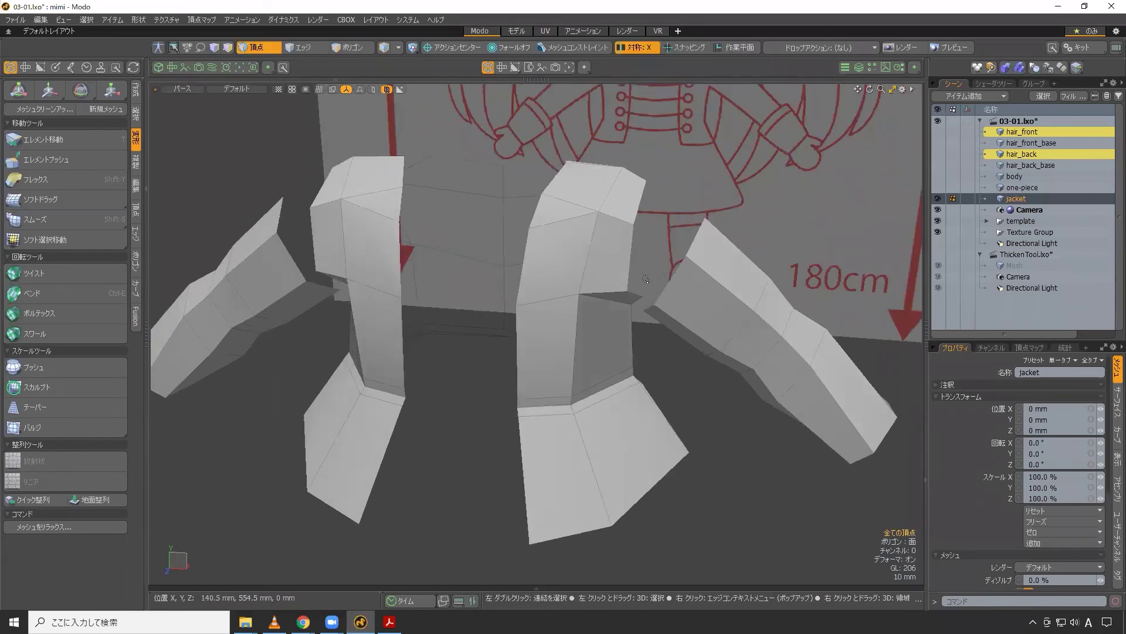
- Bridge each armhole edge loop to its sleeve-opening loop to form curved sleeves
{"action": "key", "text": "2"}
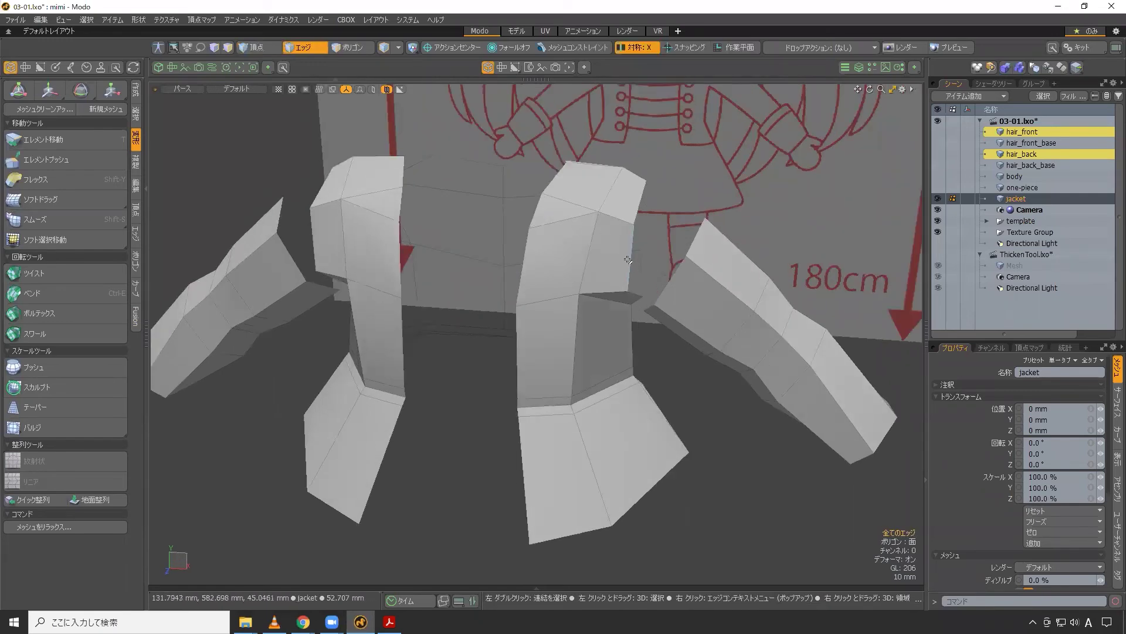
{"action": "double_click", "coordinate": [630, 259]}
{"action": "double_click", "coordinate": [673, 274], "text": "shift"}
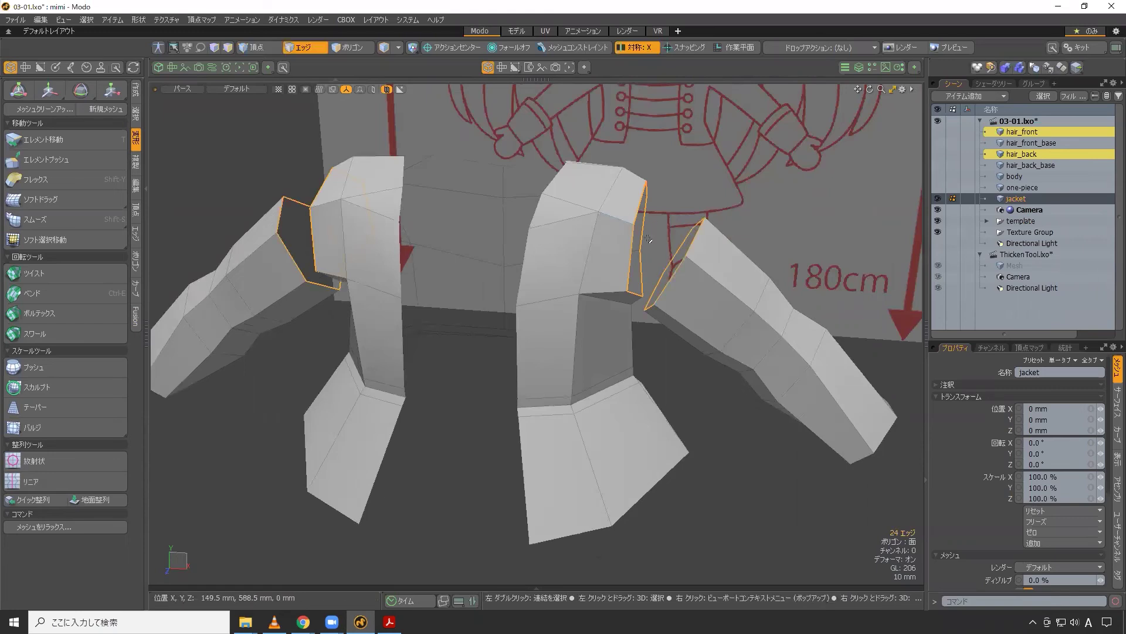
{"action": "left_click", "coordinate": [137, 163]}
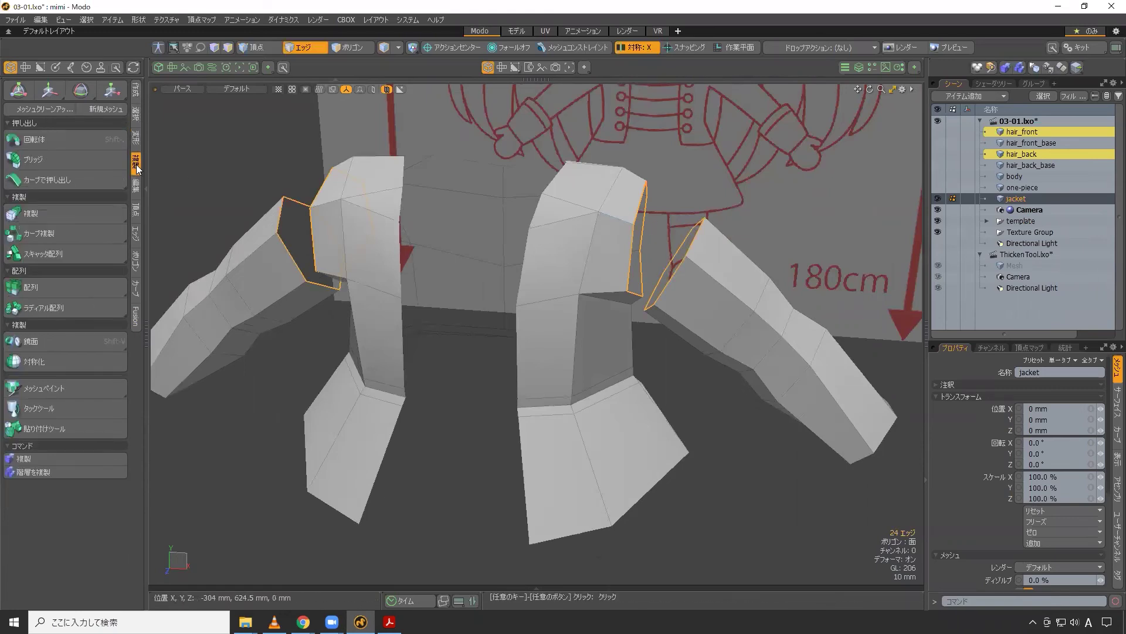
{"action": "left_click", "coordinate": [53, 160]}
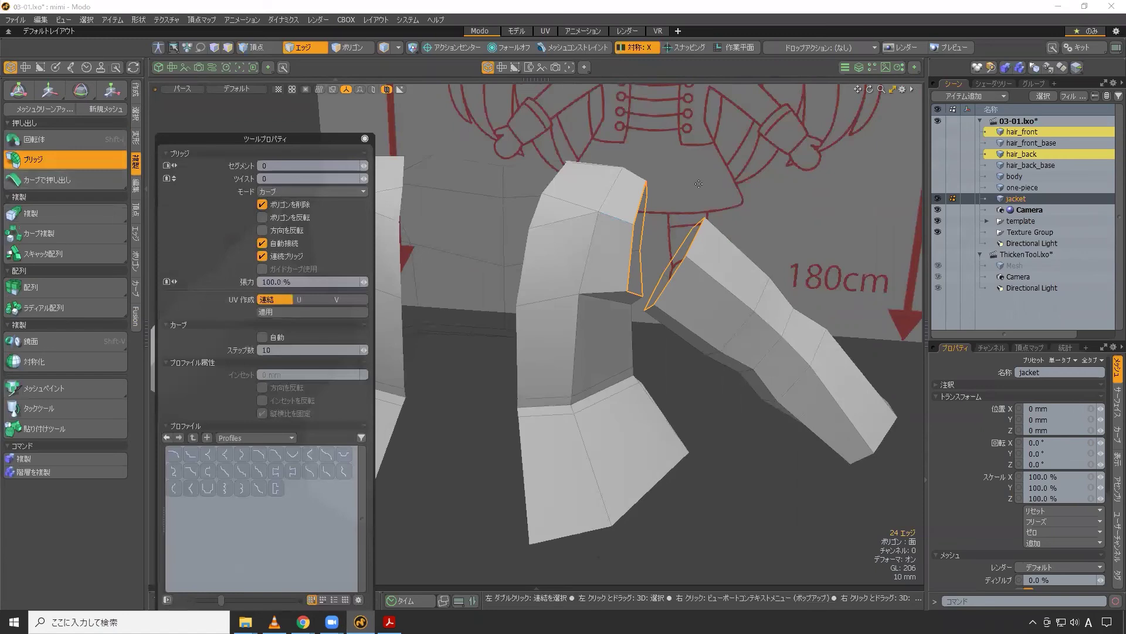
{"action": "left_click", "coordinate": [670, 204]}
{"action": "left_click_drag", "start_coordinate": [671, 204], "coordinate": [613, 317], "text": "alt"}
{"action": "key", "text": "space"}
{"action": "left_click", "coordinate": [661, 348]}
- In front view, nudge the underarm edge slightly left and down, then return to perspective
{"action": "key", "text": "ctrl+space"}
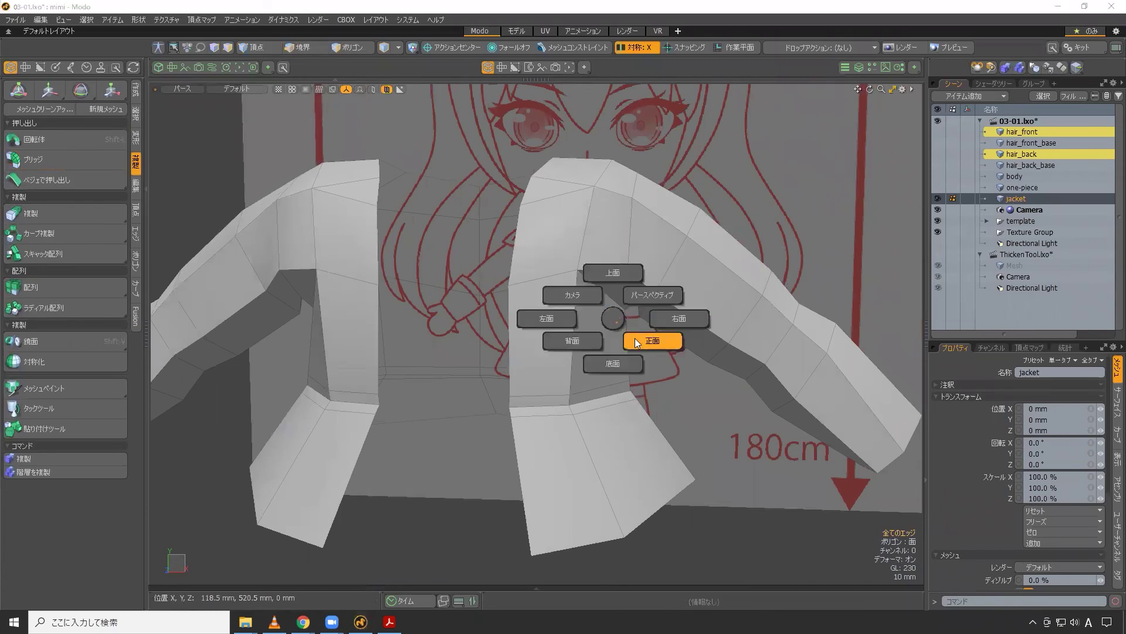
{"action": "left_click", "coordinate": [635, 338]}
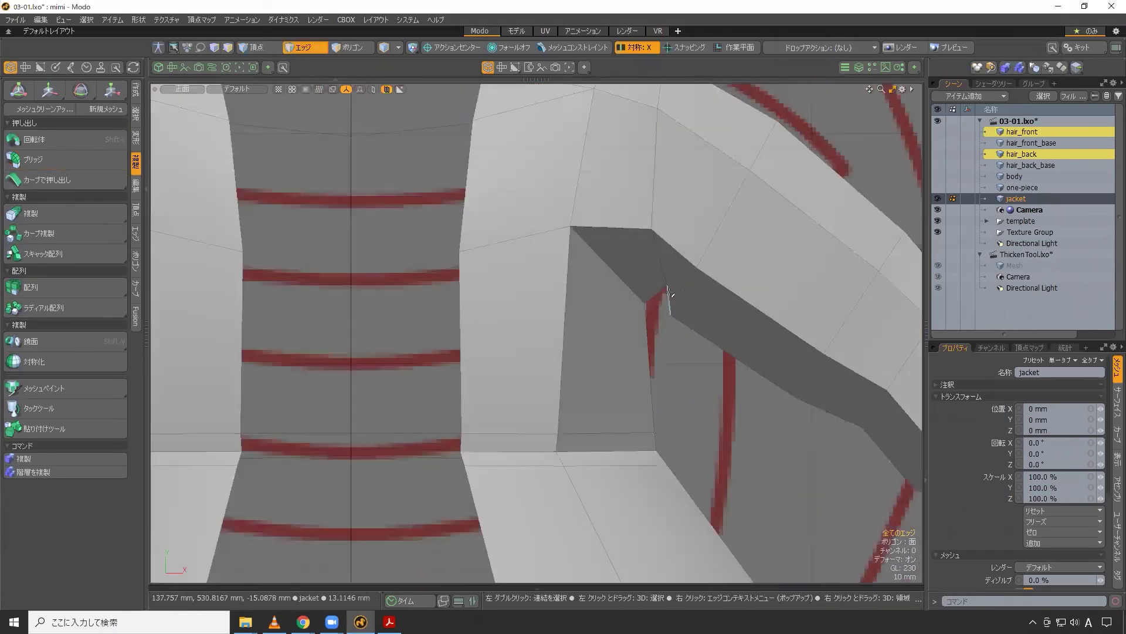
{"action": "key", "text": "t"}
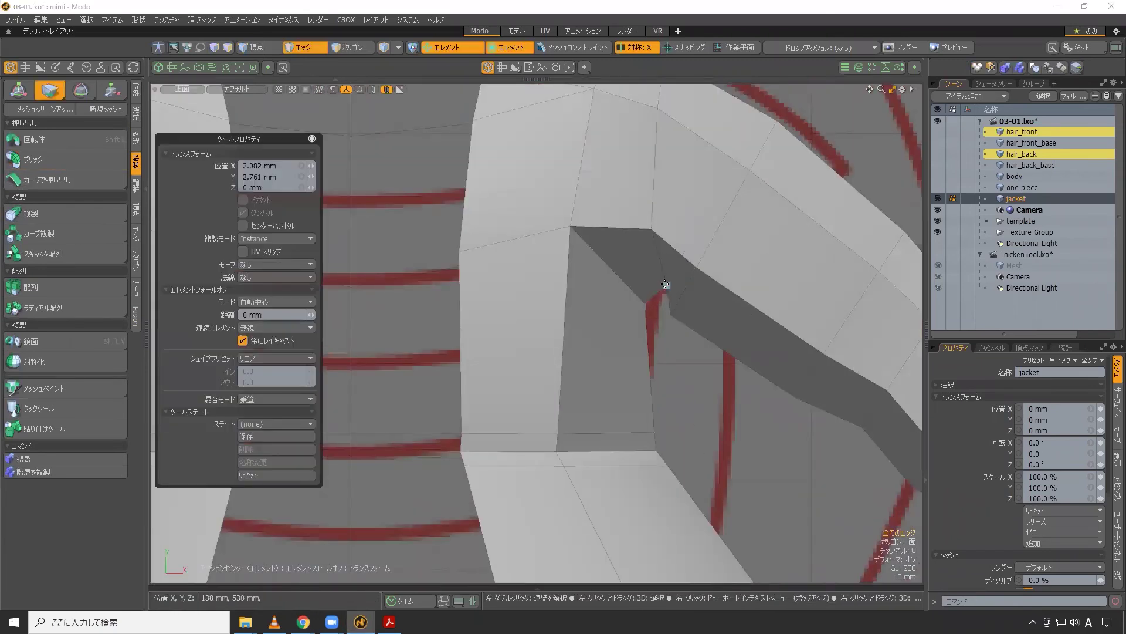
{"action": "left_click_drag", "start_coordinate": [725, 234], "coordinate": [715, 241]}
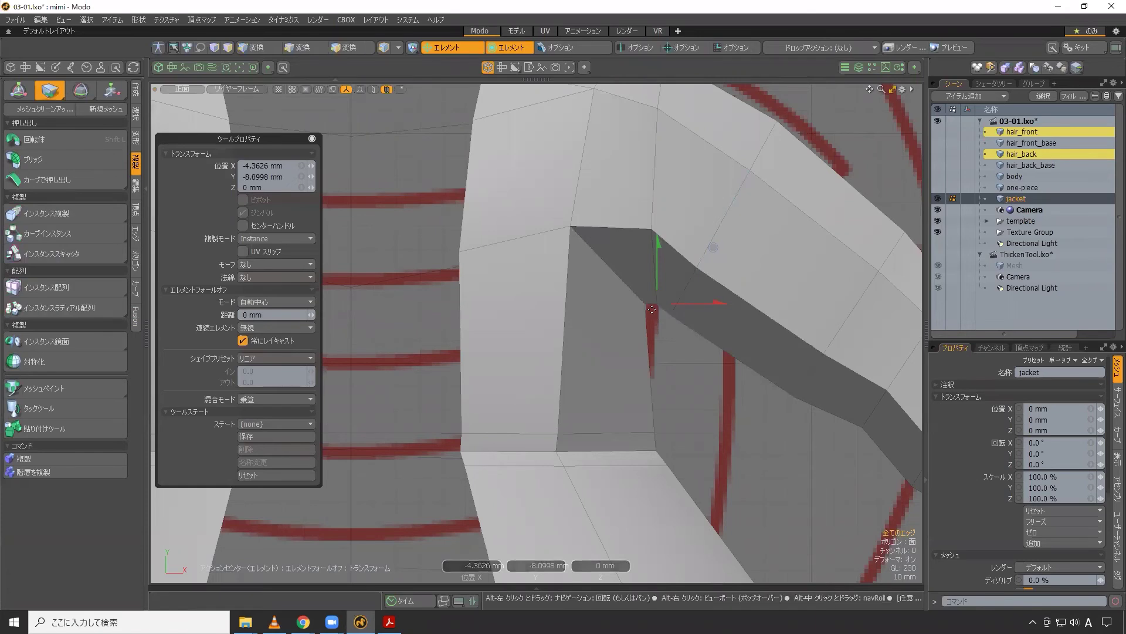
{"action": "scroll", "coordinate": [710, 252], "scroll_direction": "down", "scroll_amount": 2}
{"action": "scroll", "coordinate": [652, 309], "scroll_direction": "down", "scroll_amount": 2}
{"action": "key", "text": "space"}
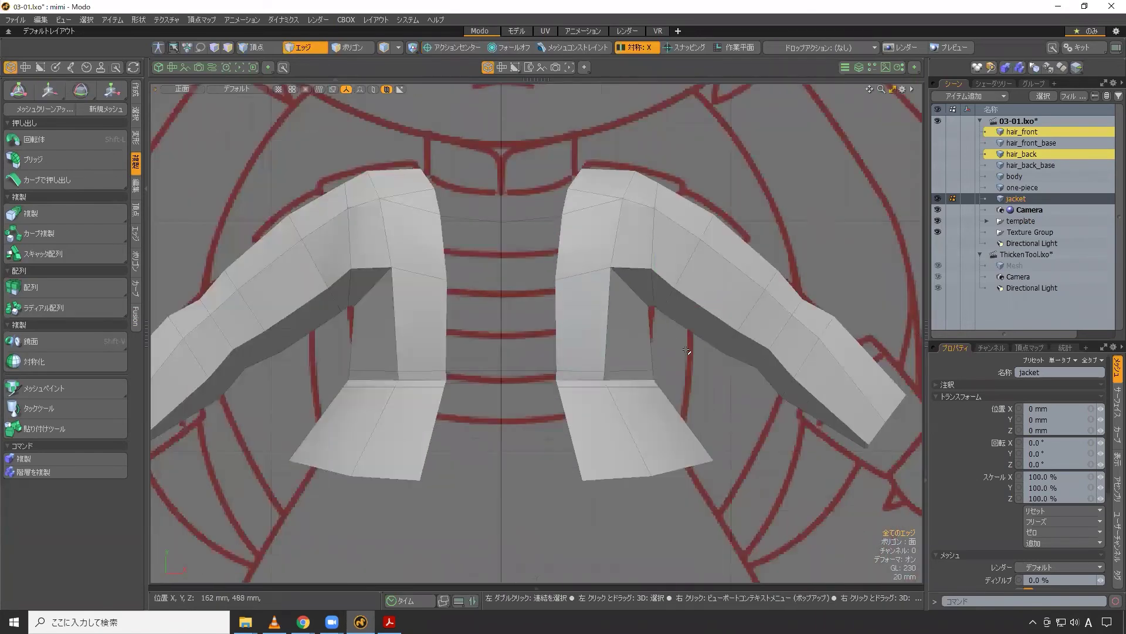
{"action": "left_click_drag", "start_coordinate": [670, 344], "coordinate": [514, 294], "text": "alt+shift"}
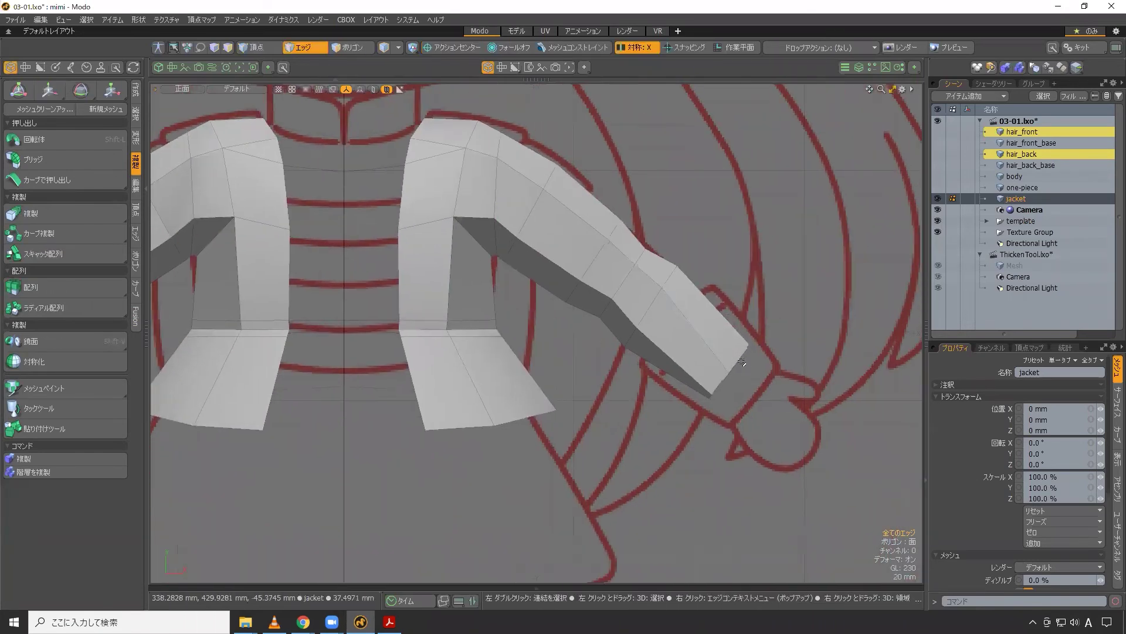
{"action": "key", "text": "ctrl+space"}
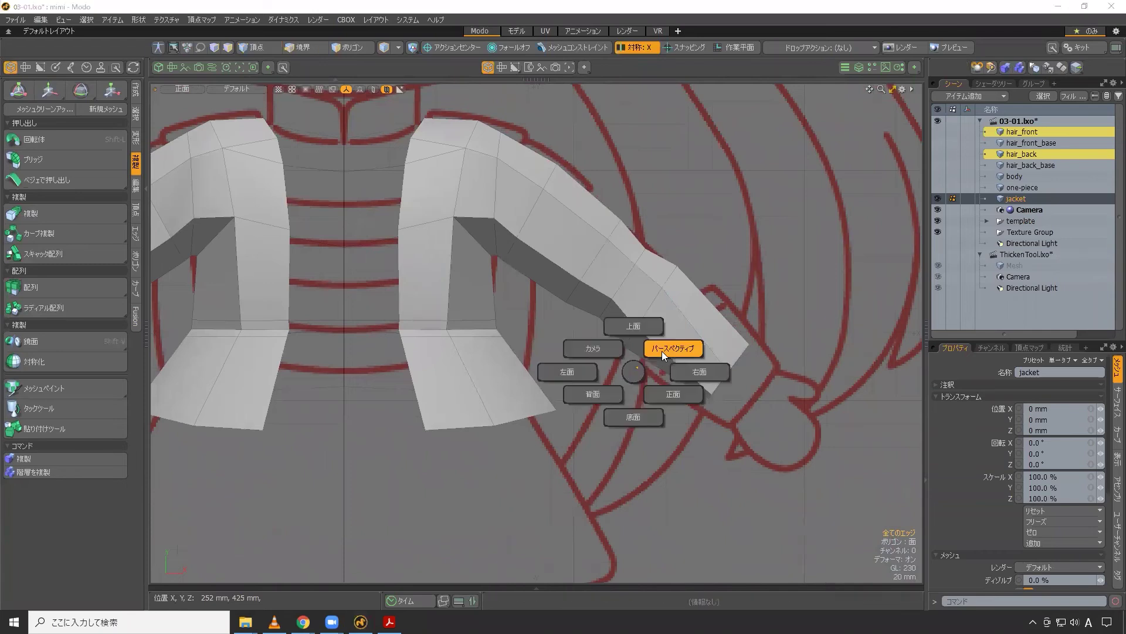
{"action": "left_click", "coordinate": [666, 349]}
{"action": "left_click_drag", "start_coordinate": [606, 343], "coordinate": [409, 149], "text": "ctrl+alt"}
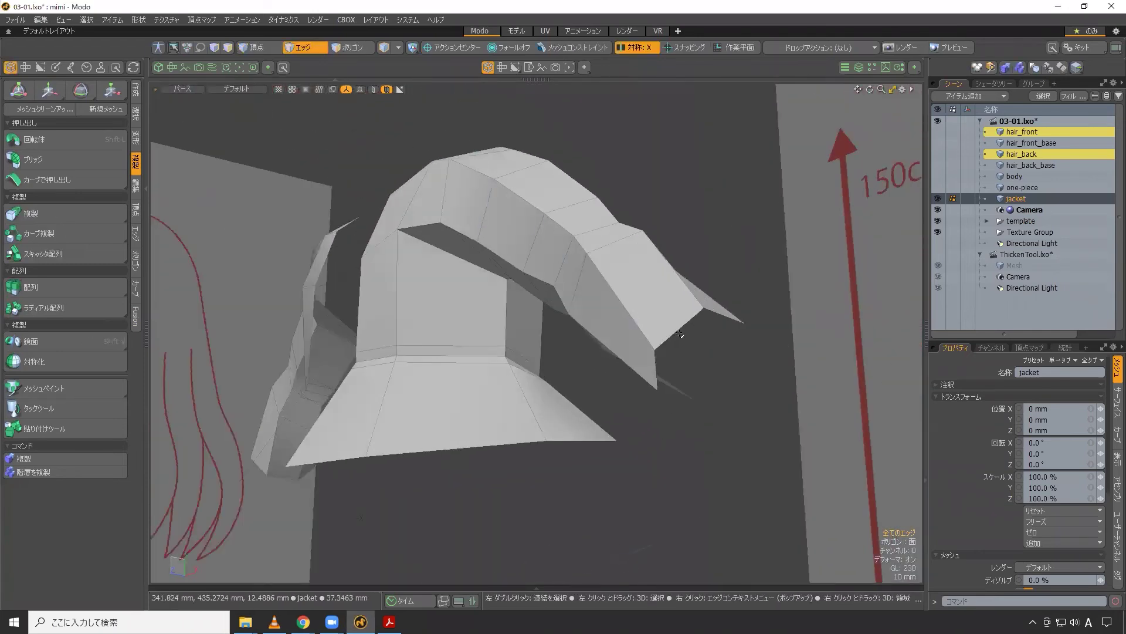
- Select the sleeve-end edge loop and set transforms to use its local centre
{"action": "double_click", "coordinate": [681, 329]}
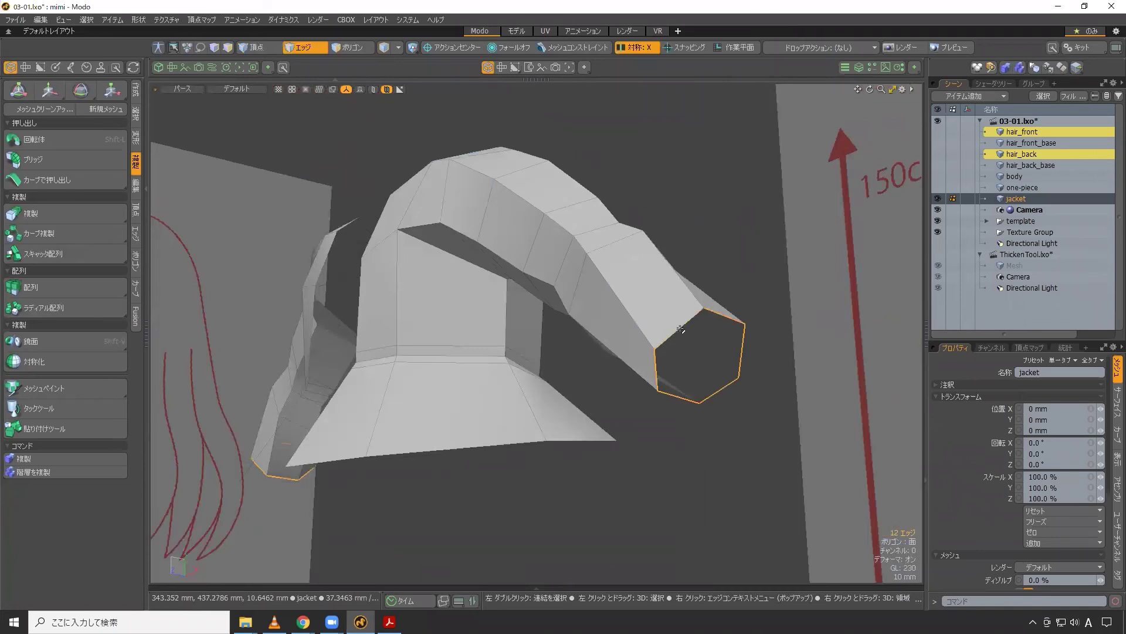
{"action": "left_click_drag", "start_coordinate": [566, 294], "coordinate": [616, 361], "text": "alt"}
{"action": "left_click_drag", "start_coordinate": [616, 360], "coordinate": [611, 406], "text": "alt+shift"}
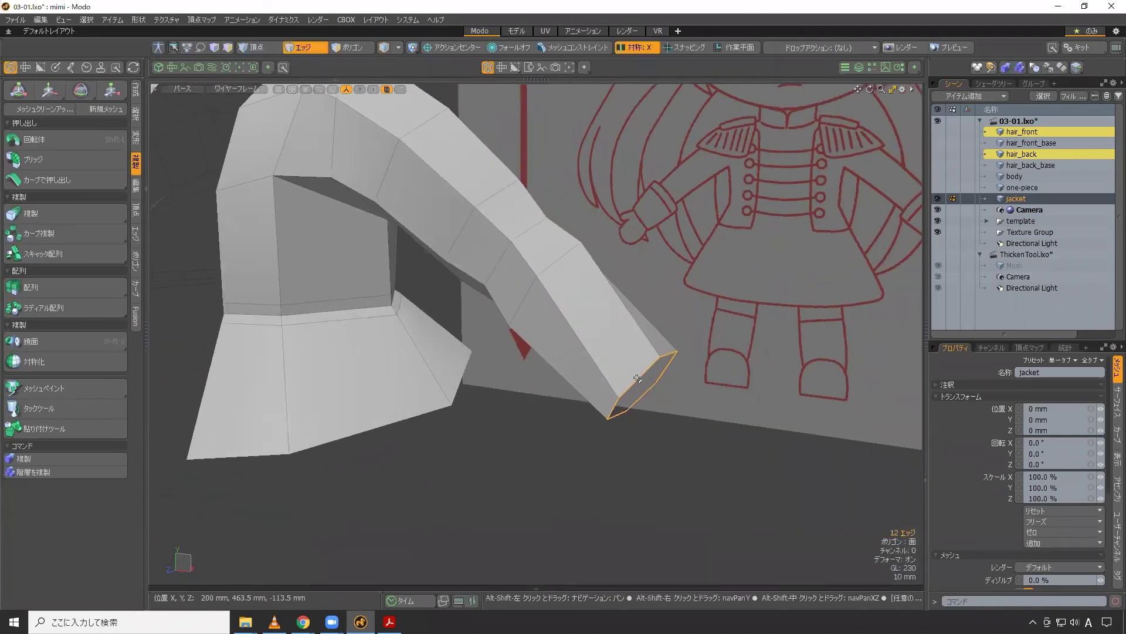
{"action": "key", "text": "e"}
{"action": "left_click_drag", "start_coordinate": [611, 406], "coordinate": [628, 393], "text": "alt"}
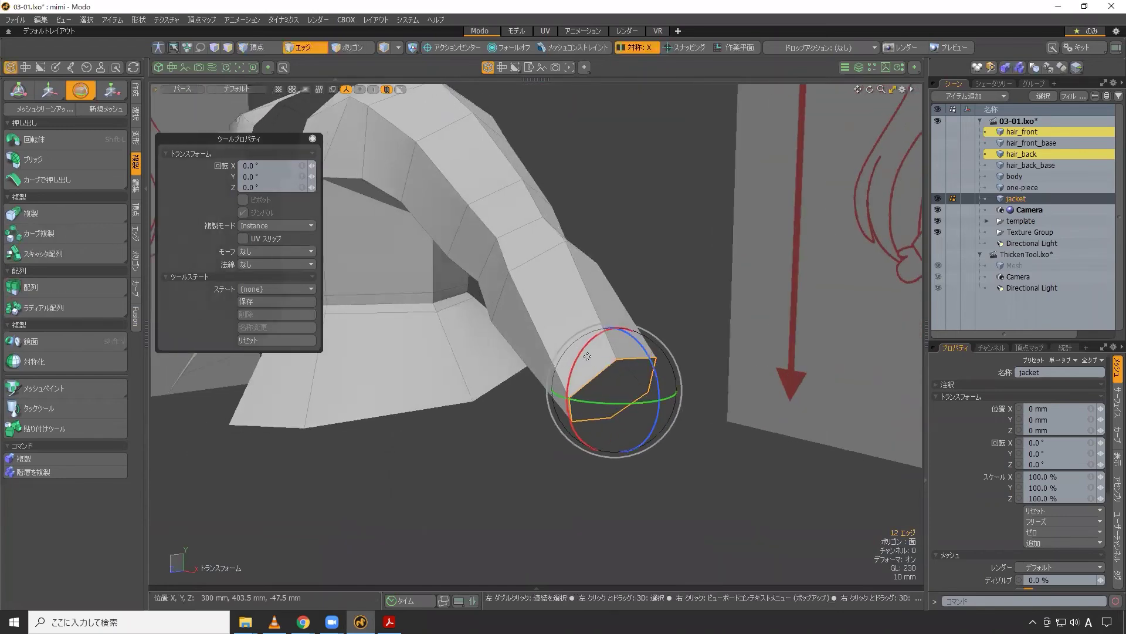
{"action": "left_click", "coordinate": [458, 47]}
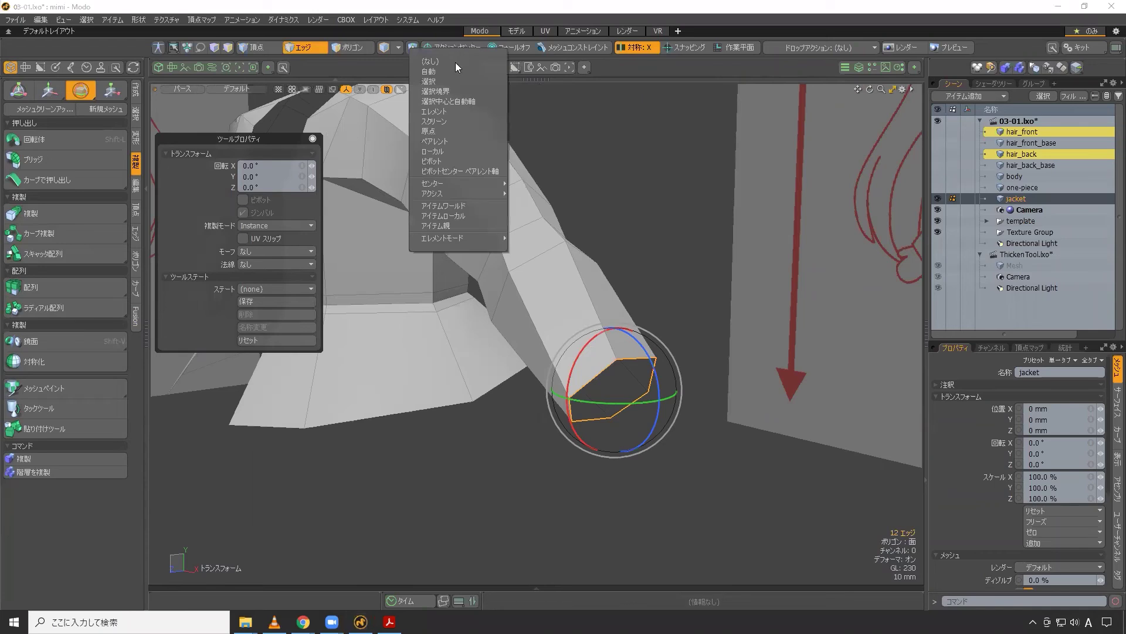
{"action": "left_click", "coordinate": [454, 149]}
{"action": "mouse_move", "coordinate": [618, 318]}
{"action": "left_mouse_down", "text": "alt"}
{"action": "mouse_move", "coordinate": [610, 357]}
{"action": "mouse_move", "coordinate": [645, 376]}
{"action": "mouse_move", "coordinate": [642, 359]}
{"action": "mouse_move", "coordinate": [593, 363]}
{"action": "mouse_move", "coordinate": [643, 362]}
{"action": "left_mouse_up", "text": "alt"}
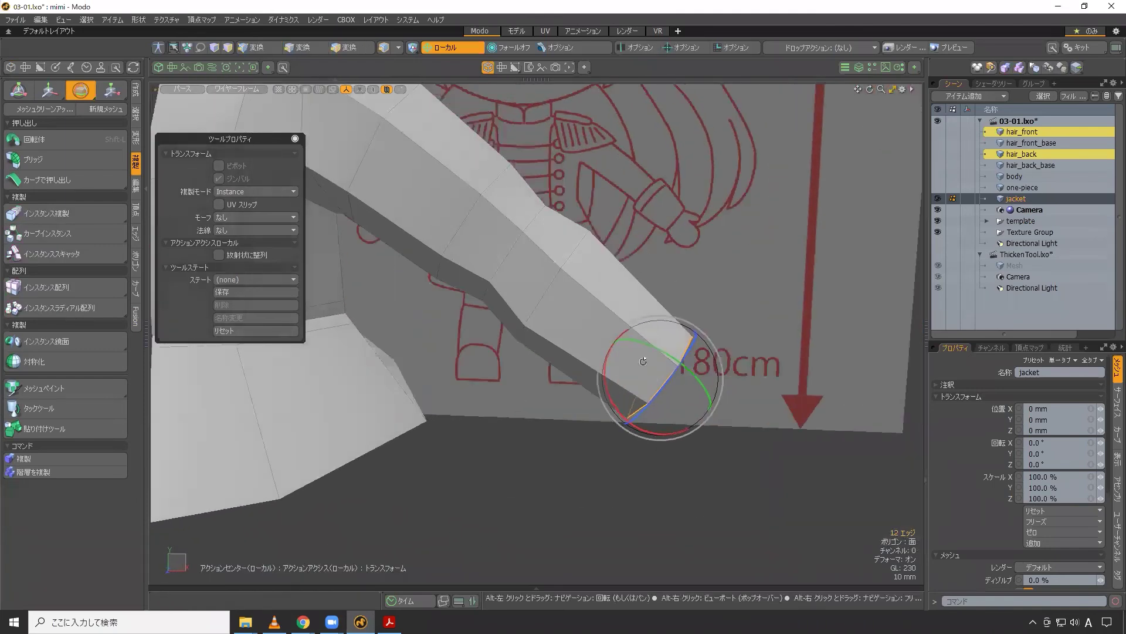
- In front view, move the sleeve-end loop out 31.5 mm and scale it to 118 %
{"action": "key", "text": "ctrl+space"}
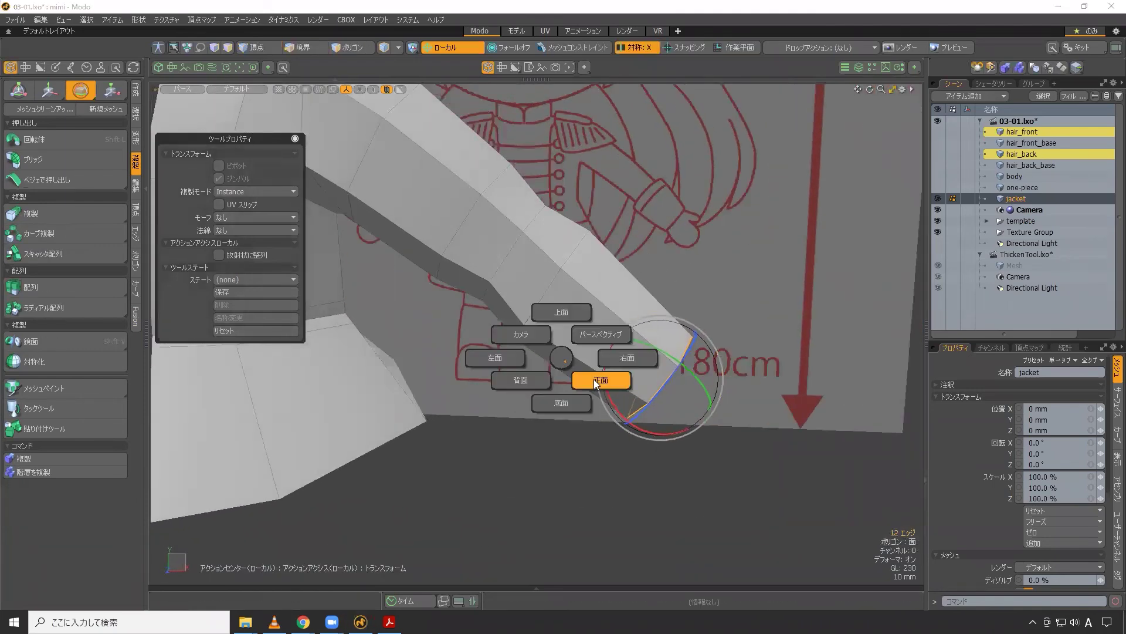
{"action": "left_click", "coordinate": [596, 381]}
{"action": "scroll", "coordinate": [600, 343], "scroll_direction": "up", "scroll_amount": 2}
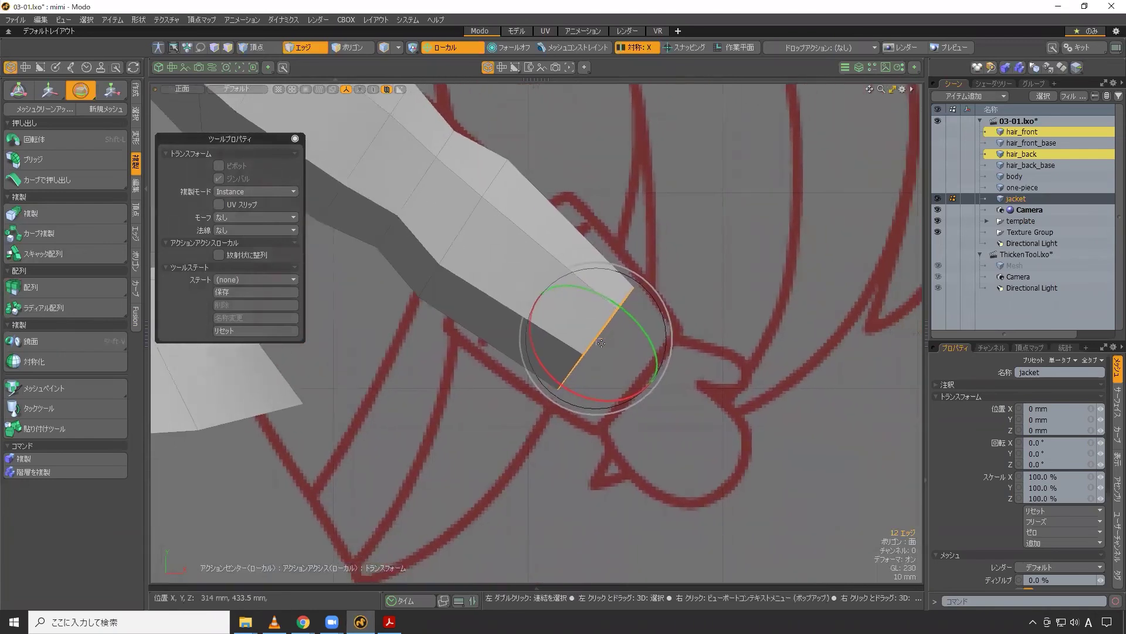
{"action": "key", "text": "w"}
{"action": "left_click_drag", "start_coordinate": [644, 376], "coordinate": [699, 415]}
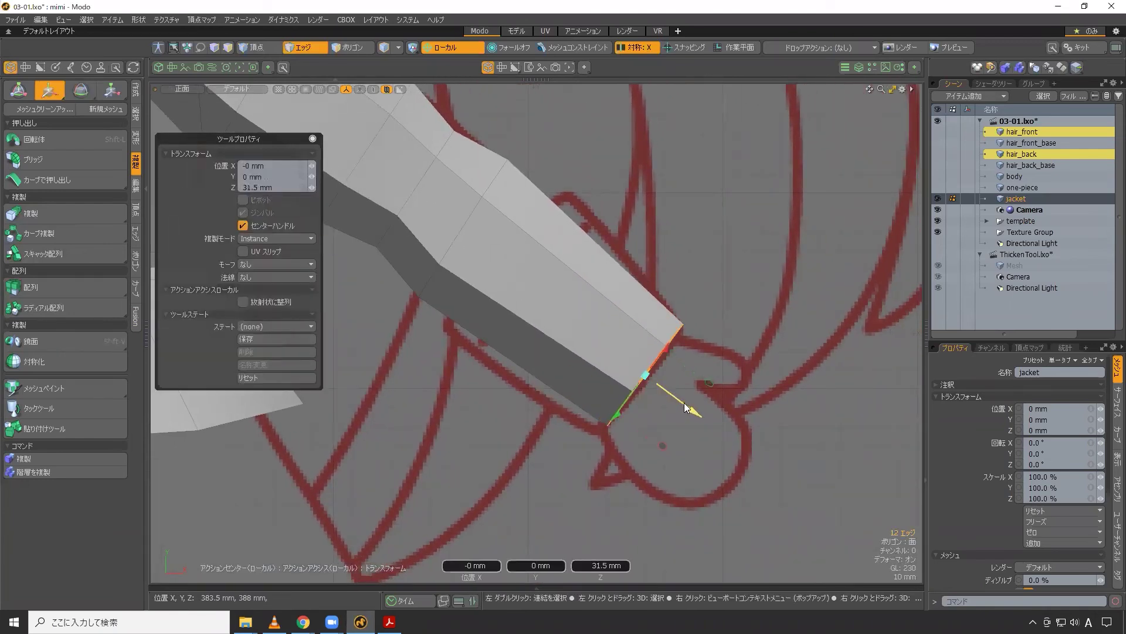
{"action": "key", "text": "r"}
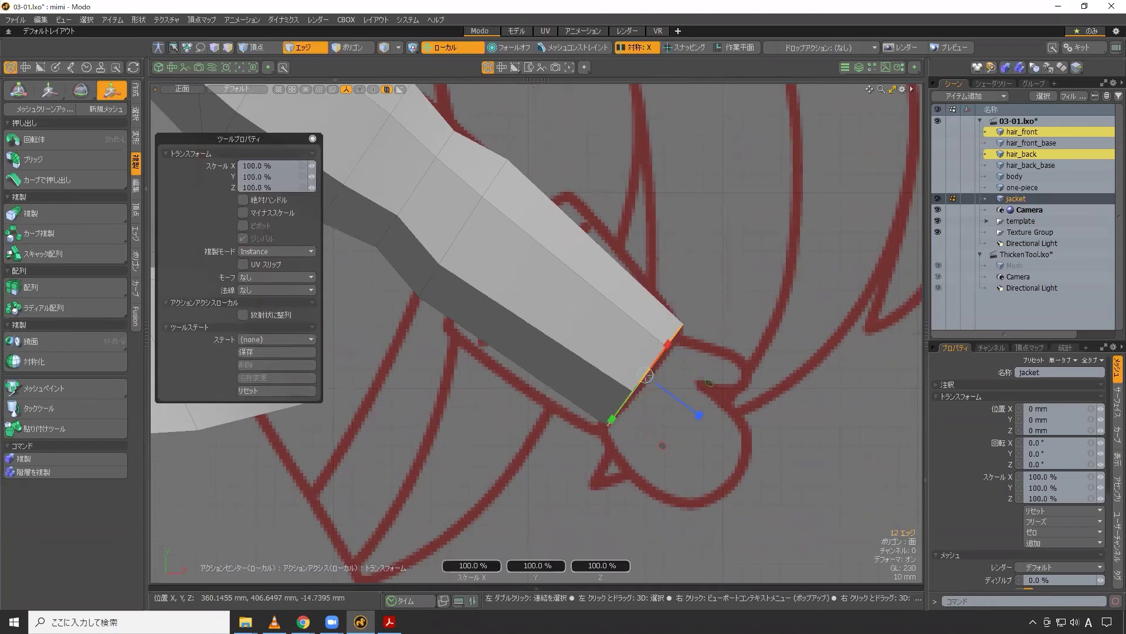
{"action": "left_click_drag", "start_coordinate": [646, 376], "coordinate": [650, 378]}
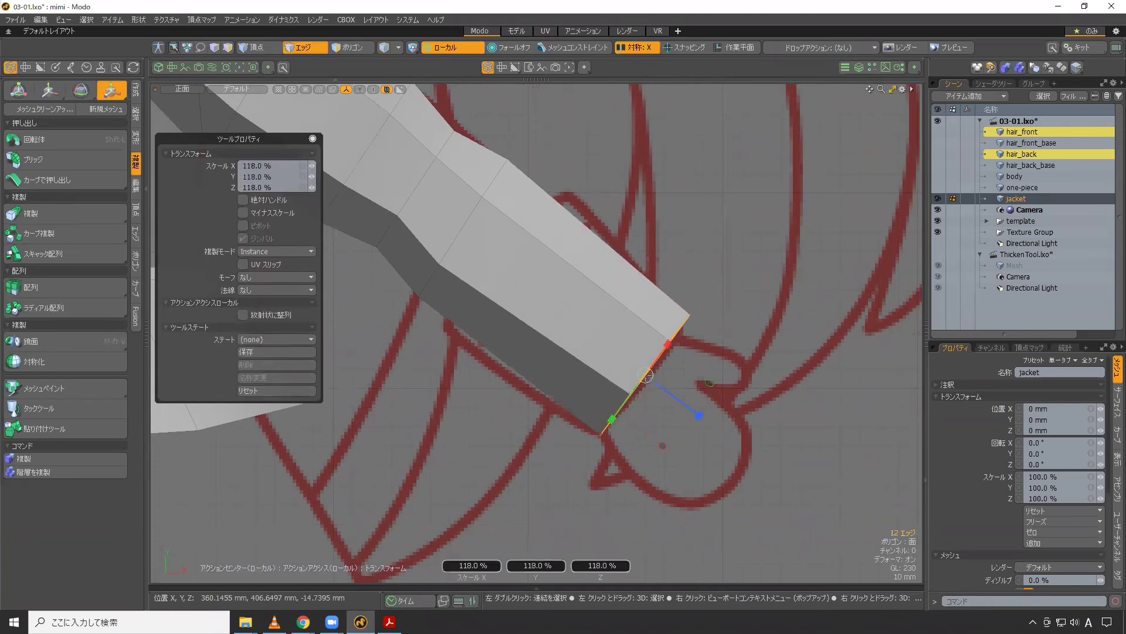
{"action": "key", "text": "space"}
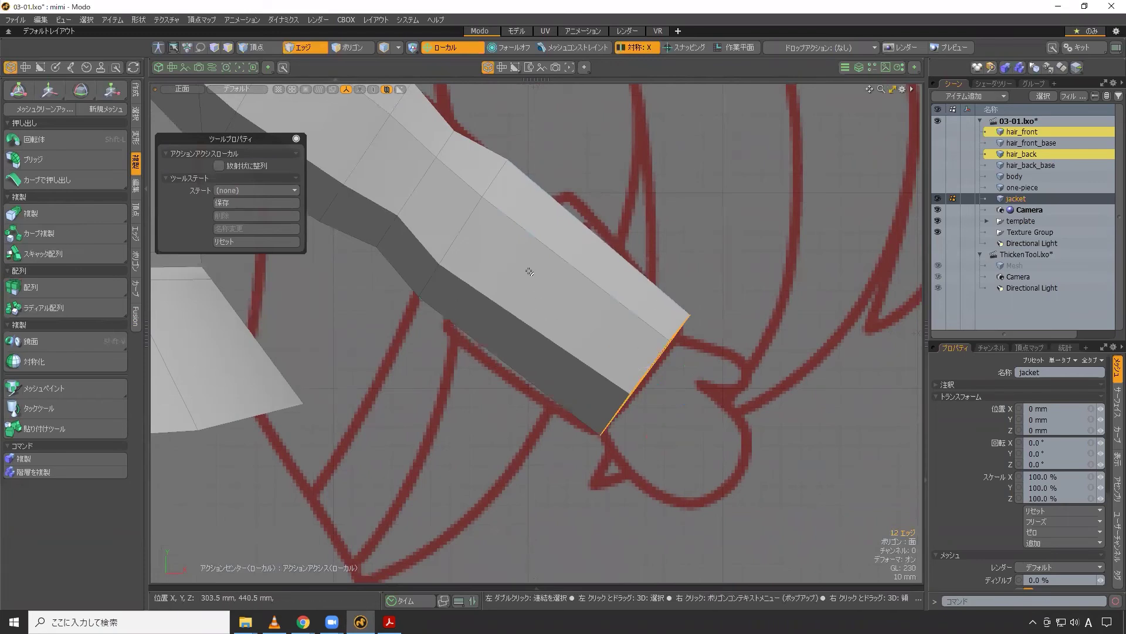
- Return to perspective view and frame the whole jacket
{"action": "key", "text": "Escape"}
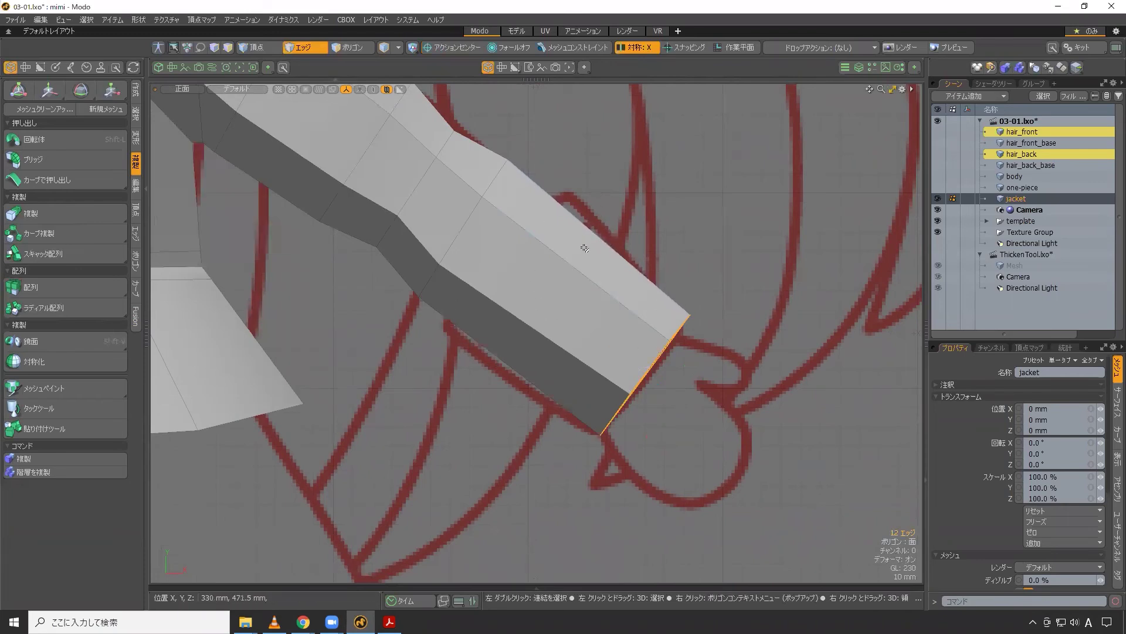
{"action": "key", "text": "ctrl+space"}
{"action": "left_click", "coordinate": [602, 230]}
{"action": "left_click_drag", "start_coordinate": [579, 246], "coordinate": [515, 285], "text": "ctrl+alt"}
{"action": "left_click_drag", "start_coordinate": [515, 284], "coordinate": [727, 331], "text": "alt+shift"}
{"action": "mouse_move", "coordinate": [554, 285]}
{"action": "left_mouse_down", "text": "alt"}
{"action": "mouse_move", "coordinate": [631, 289]}
{"action": "mouse_move", "coordinate": [609, 281]}
{"action": "mouse_move", "coordinate": [554, 297]}
{"action": "left_mouse_up", "text": "alt"}
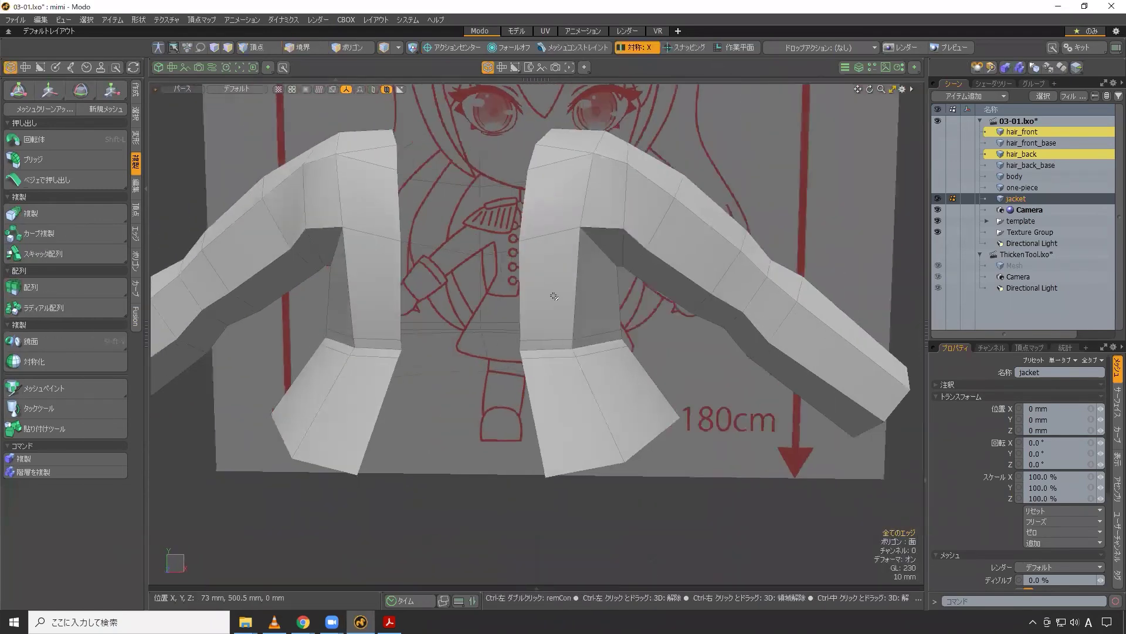
- Inspect the jacket front as a wireframe in front view
{"action": "key", "text": "ctrl+space"}
{"action": "left_click", "coordinate": [587, 320]}
{"action": "scroll", "coordinate": [468, 294], "scroll_direction": "down", "scroll_amount": 2}
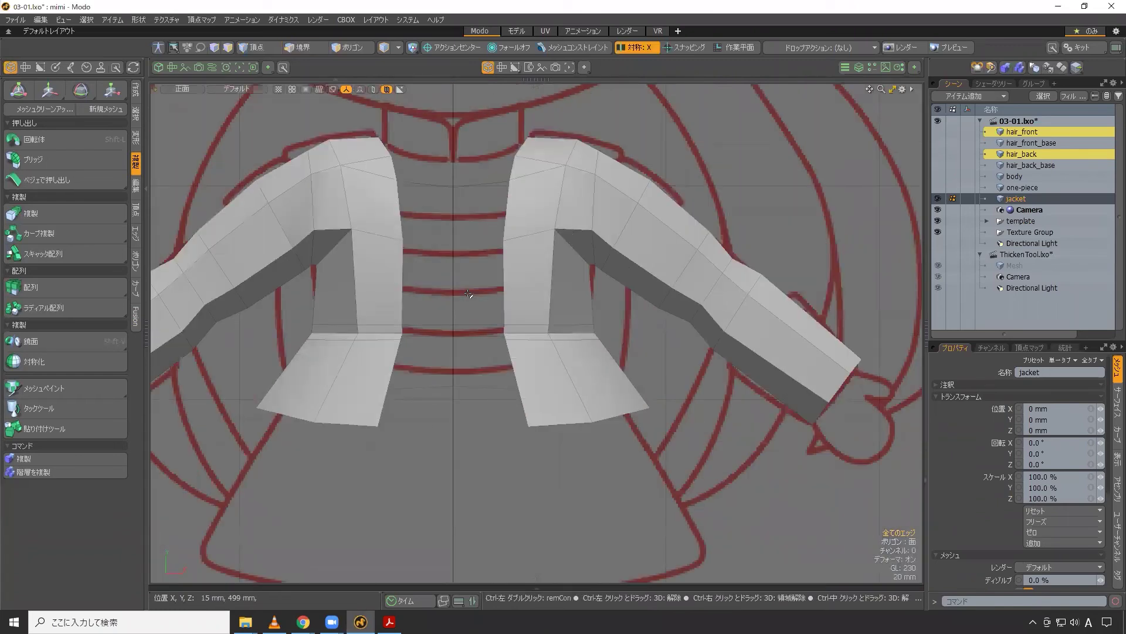
{"action": "key", "text": "ctrl+2"}
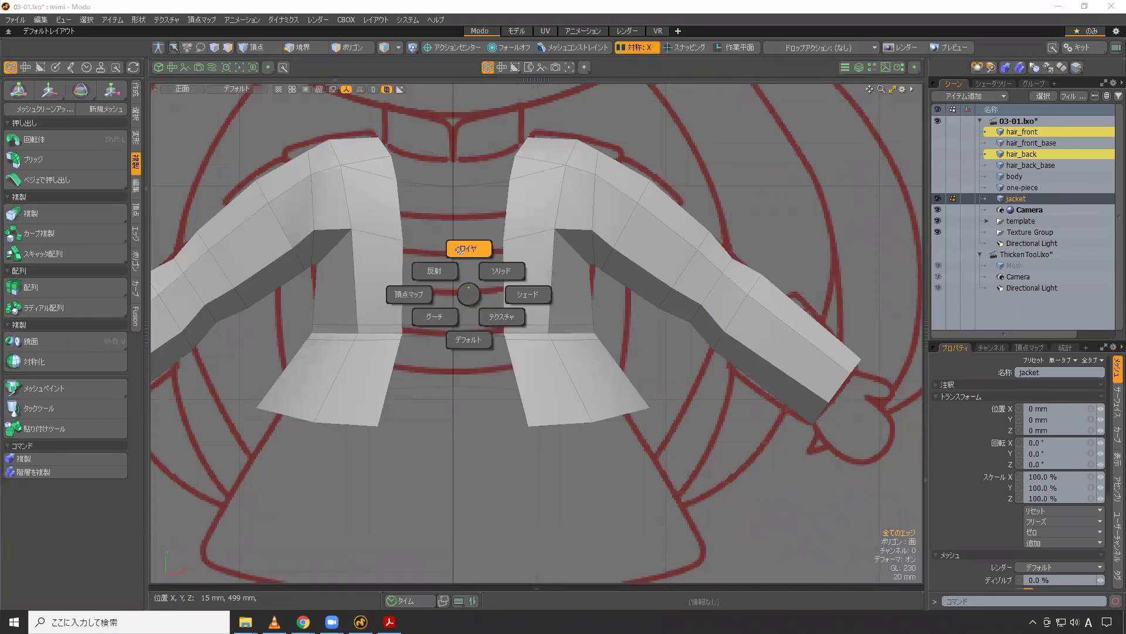
{"action": "left_click", "coordinate": [469, 251]}
{"action": "scroll", "coordinate": [458, 252], "scroll_direction": "up", "scroll_amount": 2}
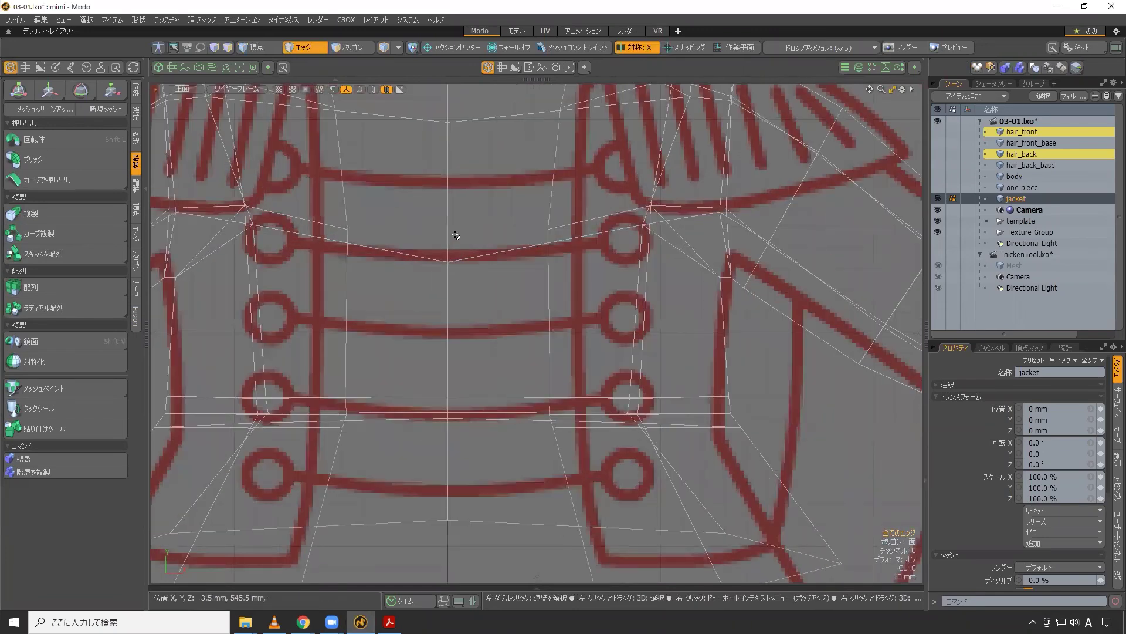
{"action": "left_click_drag", "start_coordinate": [471, 135], "coordinate": [476, 292], "text": "alt+shift"}
{"action": "left_click_drag", "start_coordinate": [457, 340], "coordinate": [150, 146], "text": "alt+shift"}
{"action": "left_click_drag", "start_coordinate": [406, 261], "coordinate": [488, 292], "text": "alt+shift"}
{"action": "scroll", "coordinate": [550, 265], "scroll_direction": "down", "scroll_amount": 1}
{"action": "scroll", "coordinate": [550, 265], "scroll_direction": "down", "scroll_amount": 2}
- Return to perspective with default shading and open the polygon tools in Polygon mode
{"action": "key", "text": "ctrl+space"}
{"action": "left_click", "coordinate": [520, 276]}
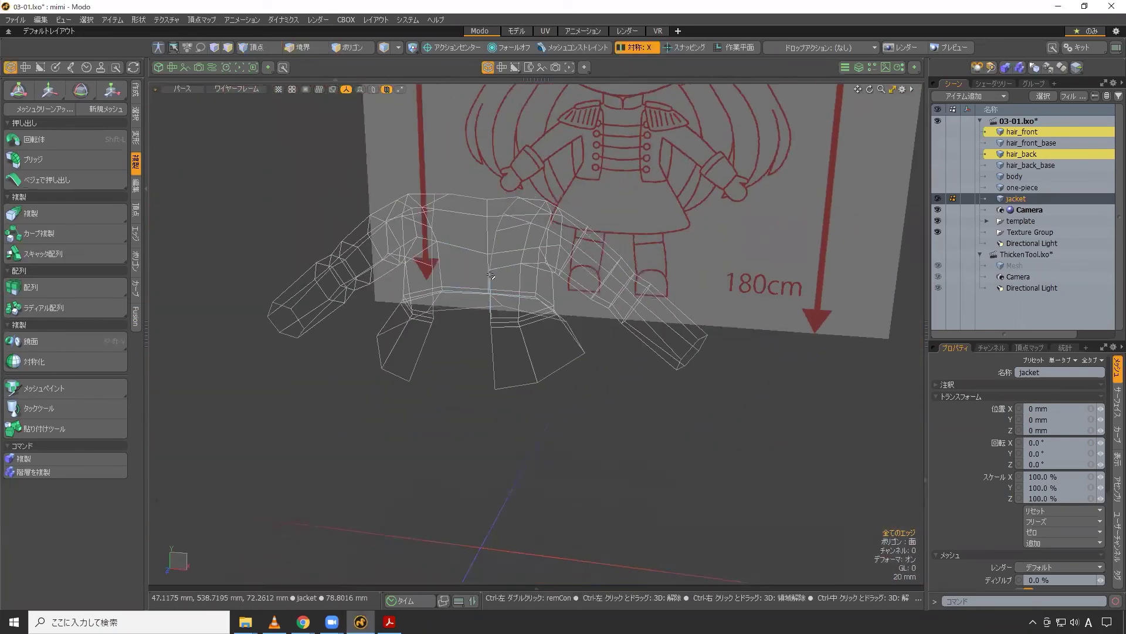
{"action": "key", "text": "ctrl+grave"}
{"action": "left_click", "coordinate": [489, 317]}
{"action": "scroll", "coordinate": [492, 311], "scroll_direction": "up", "scroll_amount": 2}
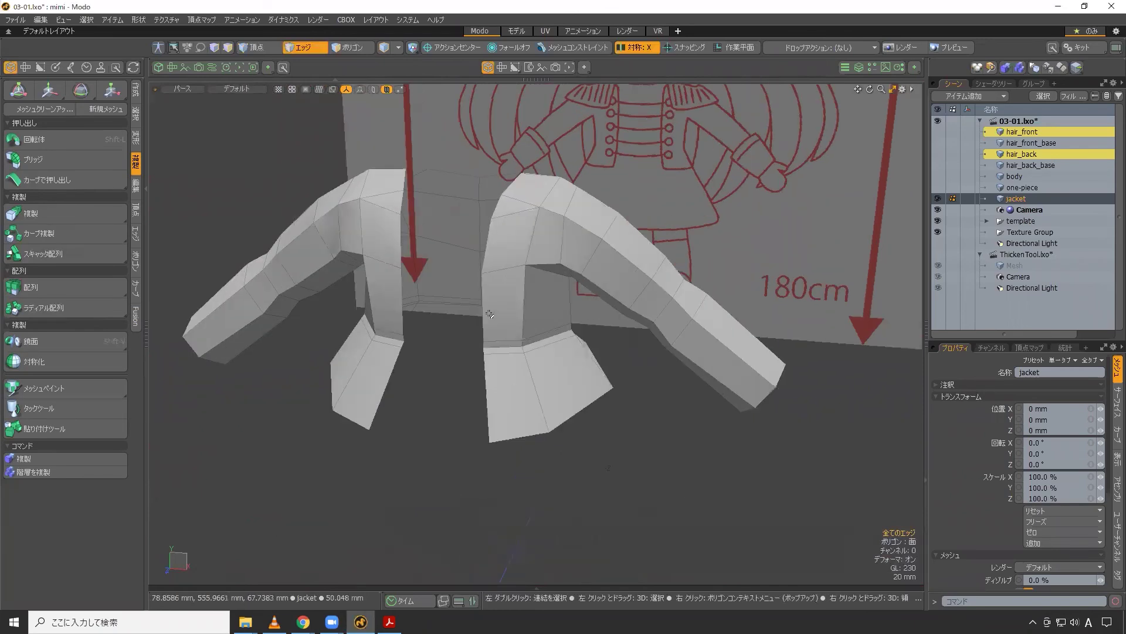
{"action": "left_click_drag", "start_coordinate": [502, 264], "coordinate": [457, 170], "text": "alt"}
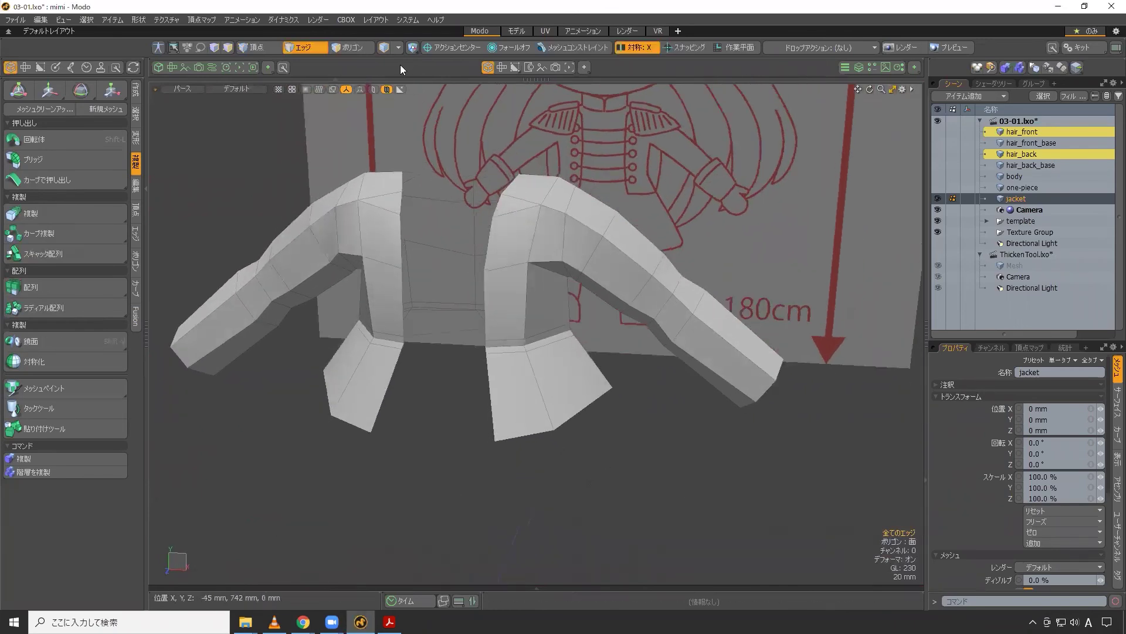
{"action": "left_click", "coordinate": [353, 46]}
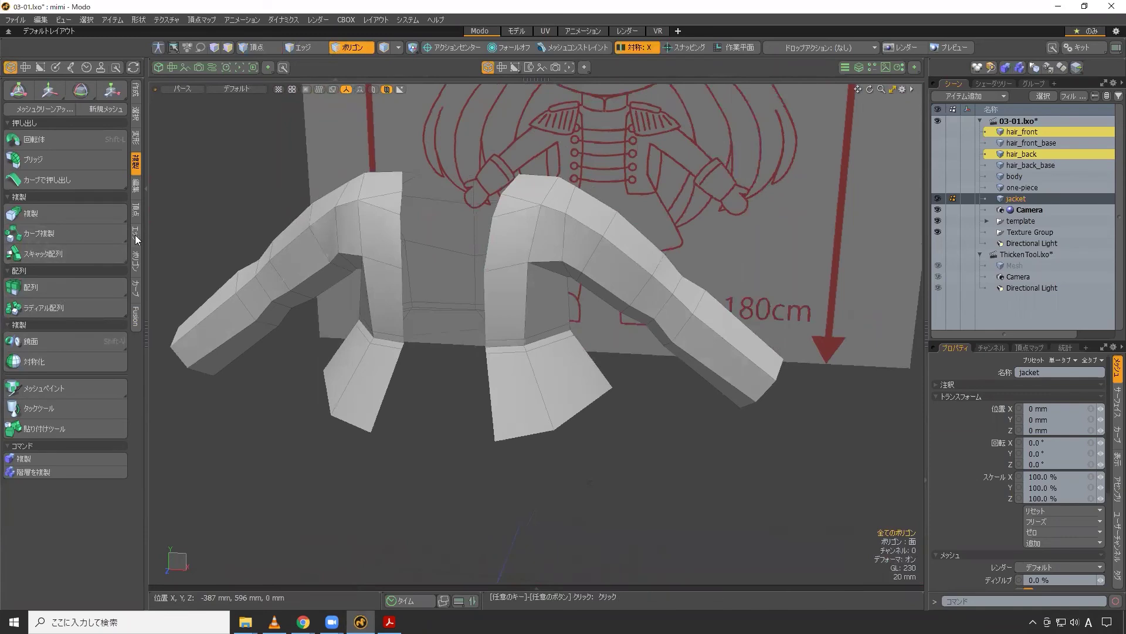
{"action": "left_click", "coordinate": [135, 261]}
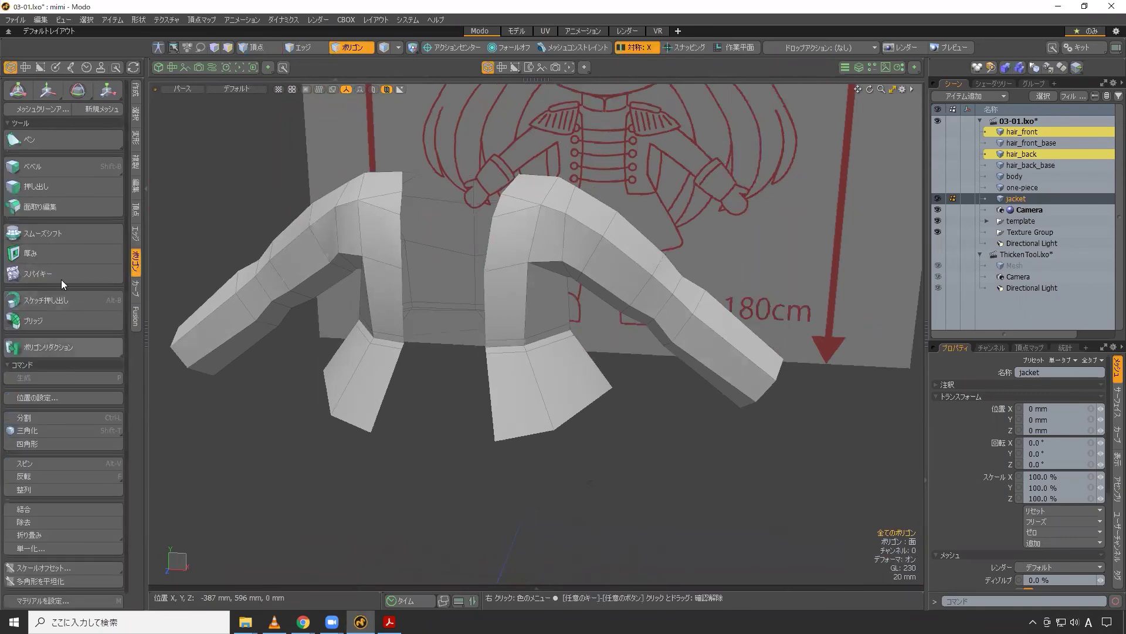
- Thicken the jacket shell with a -5 mm offset and turn subdivision back on
{"action": "left_click", "coordinate": [59, 251]}
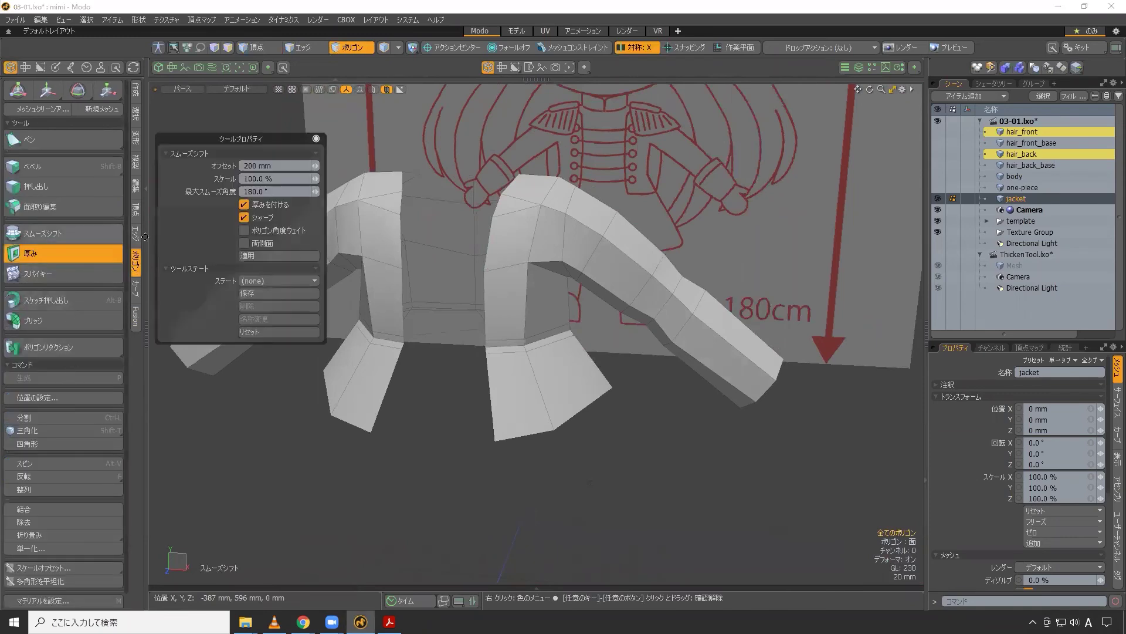
{"action": "left_click", "coordinate": [458, 289]}
{"action": "left_click_drag", "start_coordinate": [655, 264], "coordinate": [651, 268]}
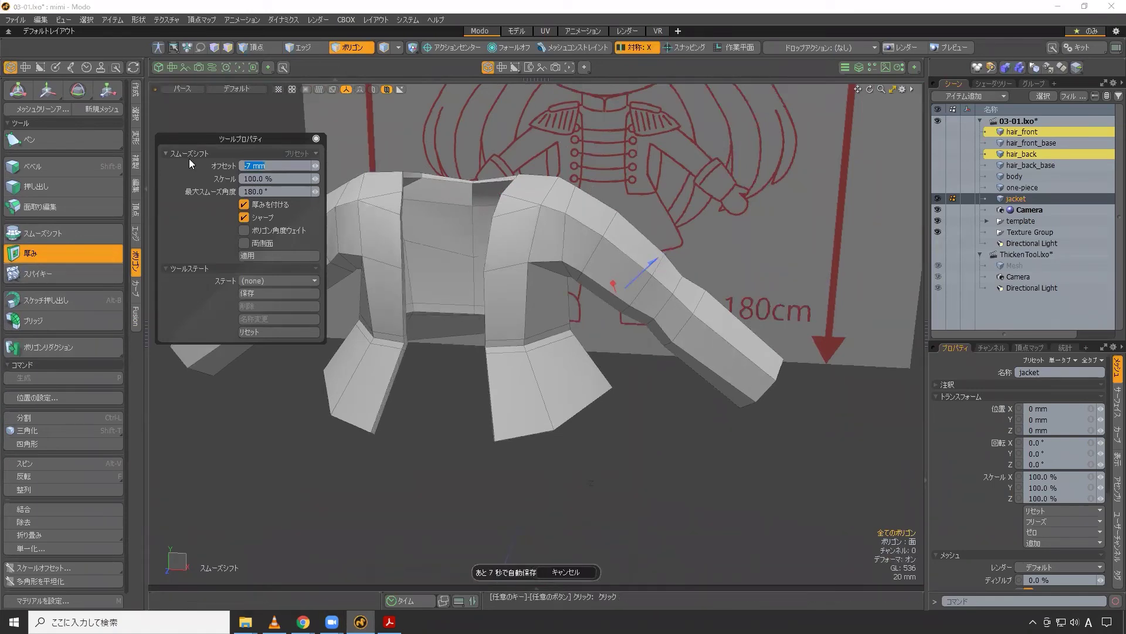
{"action": "type", "text": "-"}
{"action": "key", "text": "Return"}
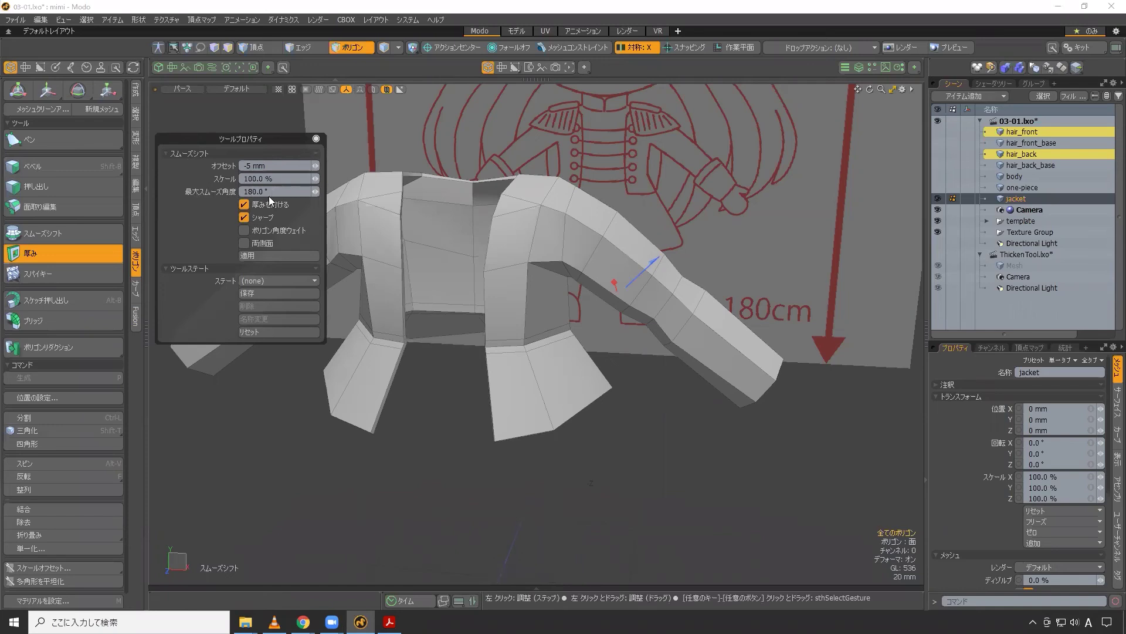
{"action": "scroll", "coordinate": [552, 294], "scroll_direction": "up", "scroll_amount": 2}
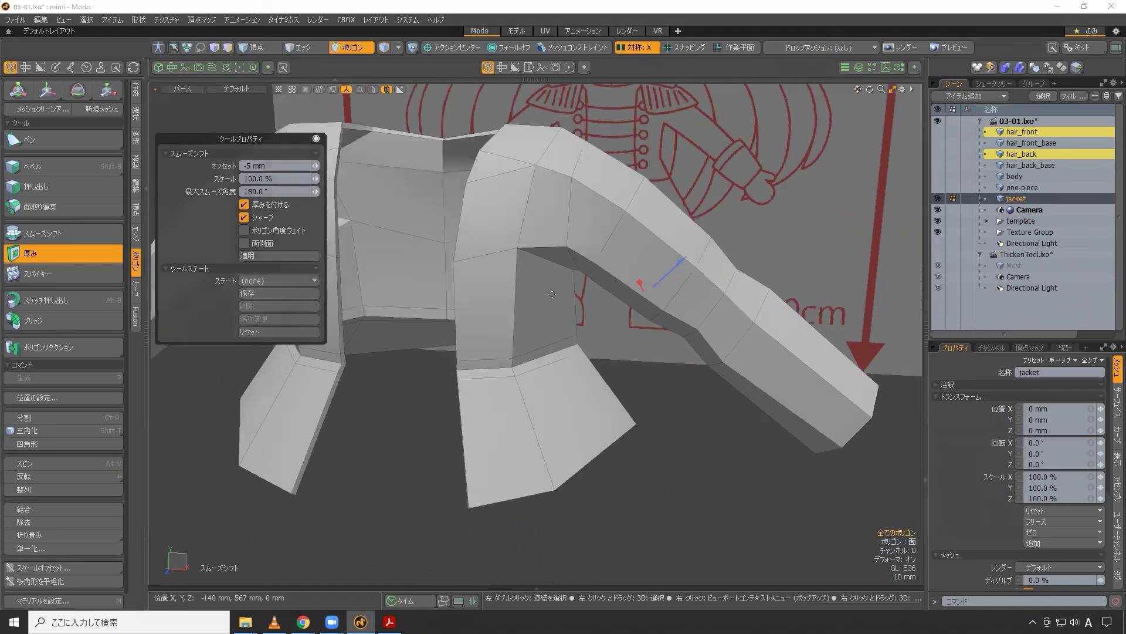
{"action": "key", "text": "space"}
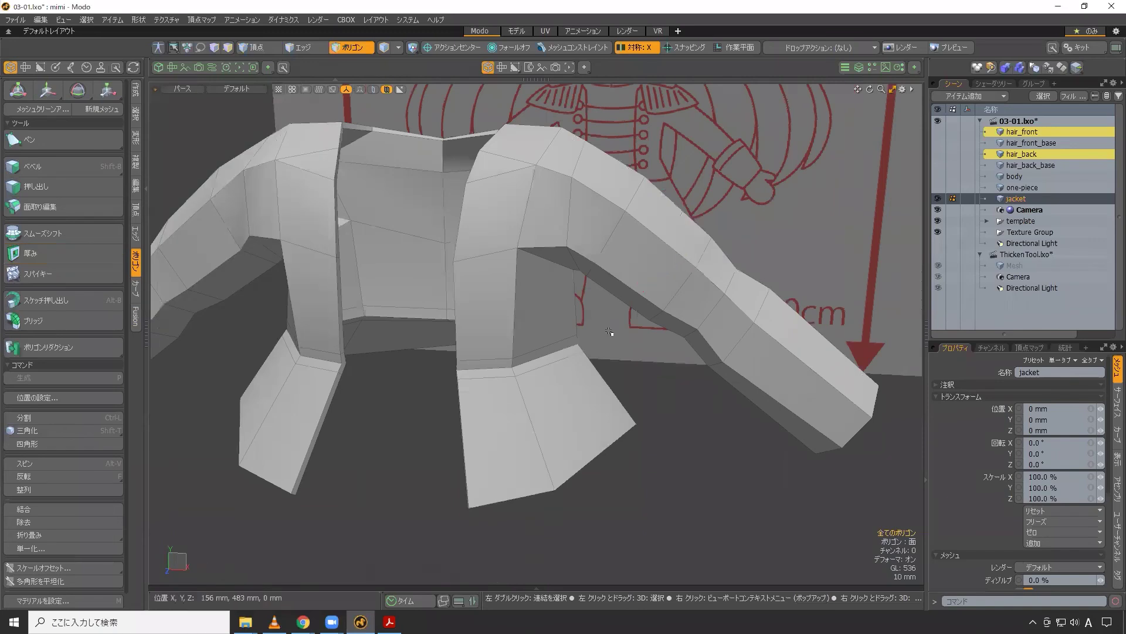
{"action": "key", "text": "Tab"}
{"action": "left_click_drag", "start_coordinate": [587, 311], "coordinate": [809, 213], "text": "alt"}
- Orbit and zoom in to inspect the smoothed jacket hem up close
{"action": "key", "text": "ctrl"}
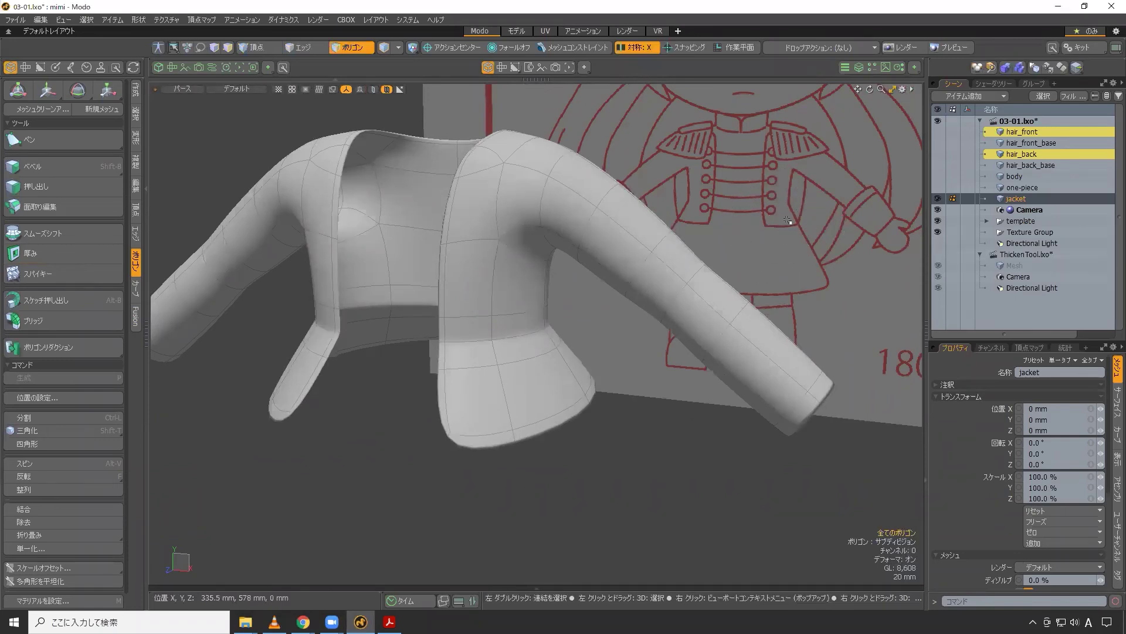
{"action": "left_click_drag", "start_coordinate": [797, 225], "coordinate": [755, 220], "text": "alt"}
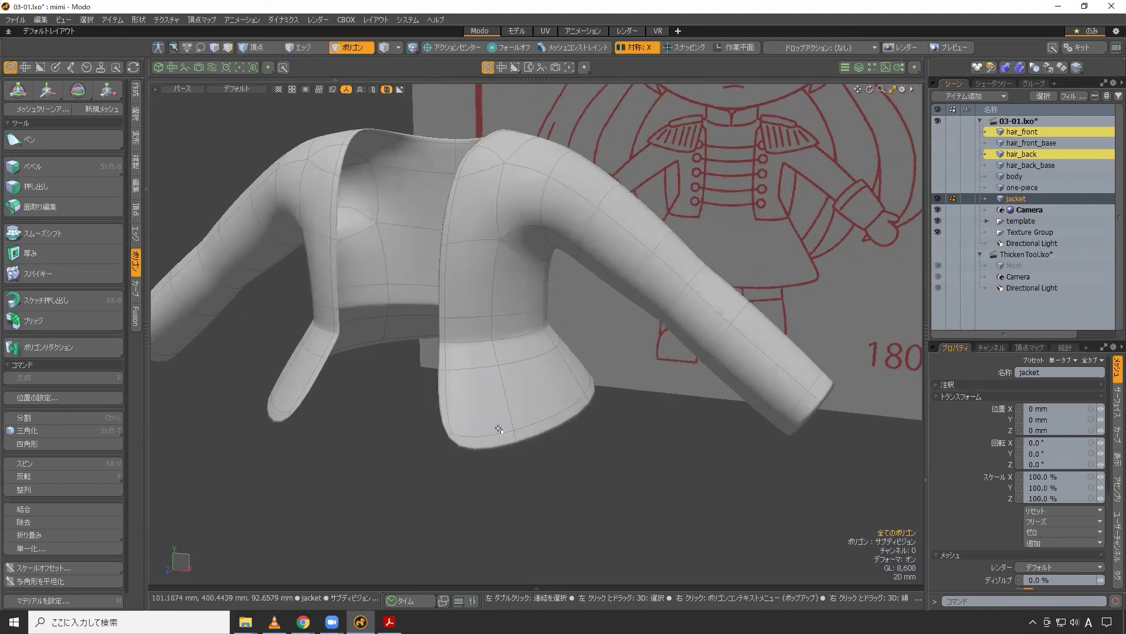
{"action": "scroll", "coordinate": [496, 406], "scroll_direction": "up", "scroll_amount": 4}
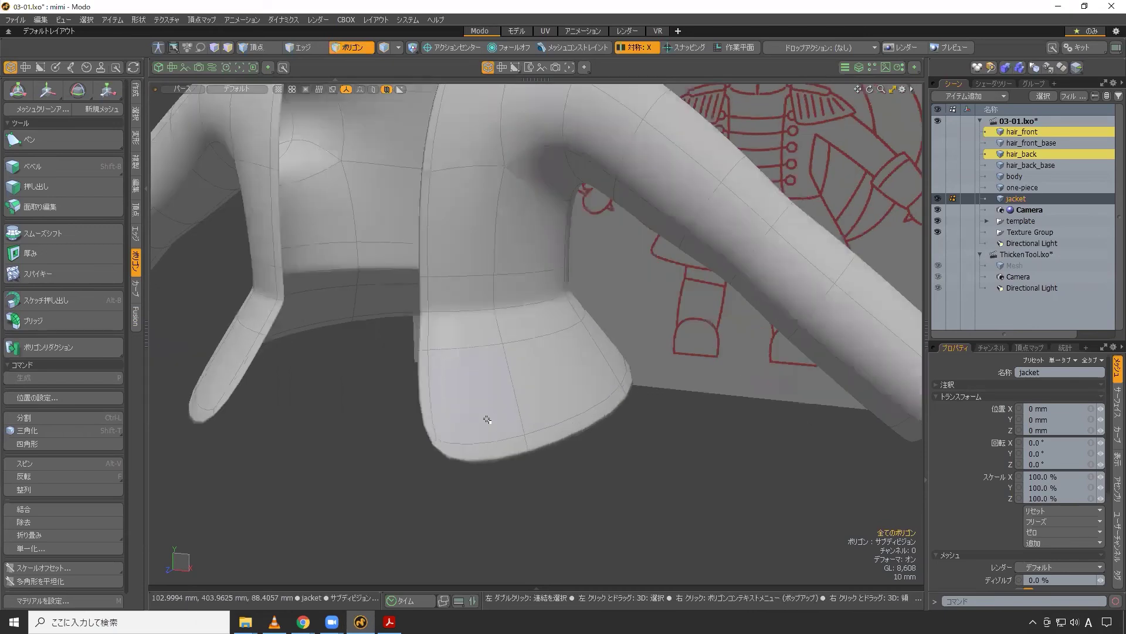
{"action": "scroll", "coordinate": [502, 401], "scroll_direction": "down", "scroll_amount": 2}
{"action": "left_click_drag", "start_coordinate": [504, 400], "coordinate": [516, 380], "text": "alt+shift"}
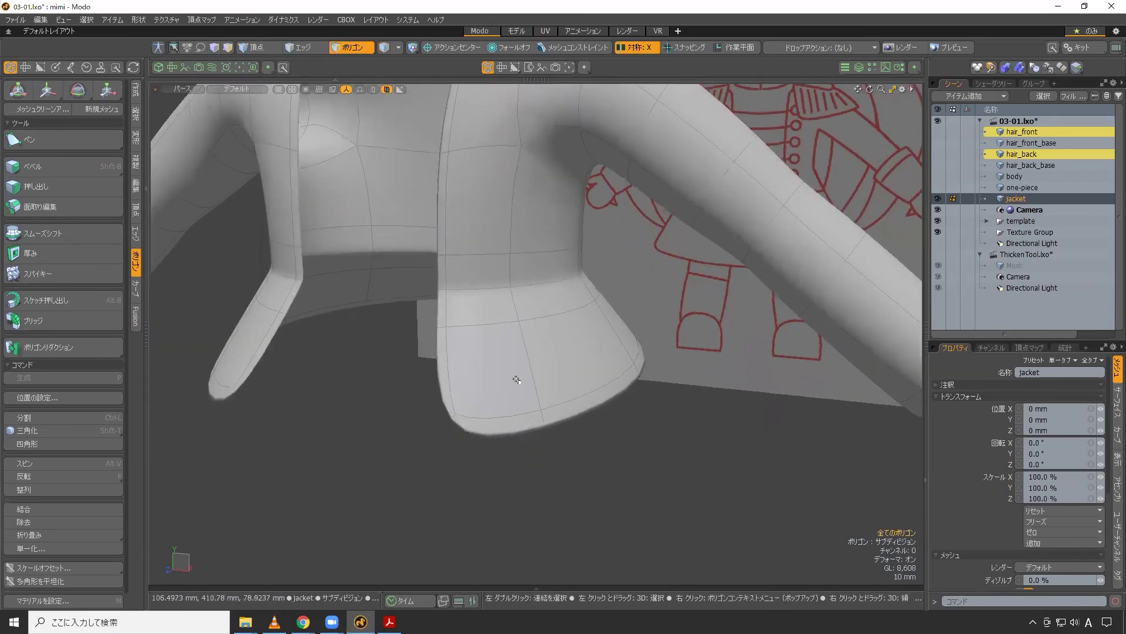
- Return the jacket to its faceted cage and select a lower panel hem edge in Edge mode
{"action": "key", "text": "Tab"}
{"action": "scroll", "coordinate": [510, 379], "scroll_direction": "up", "scroll_amount": 2}
{"action": "key", "text": "2"}
{"action": "left_click", "coordinate": [535, 388]}
{"action": "scroll", "coordinate": [529, 377], "scroll_direction": "down", "scroll_amount": 4}
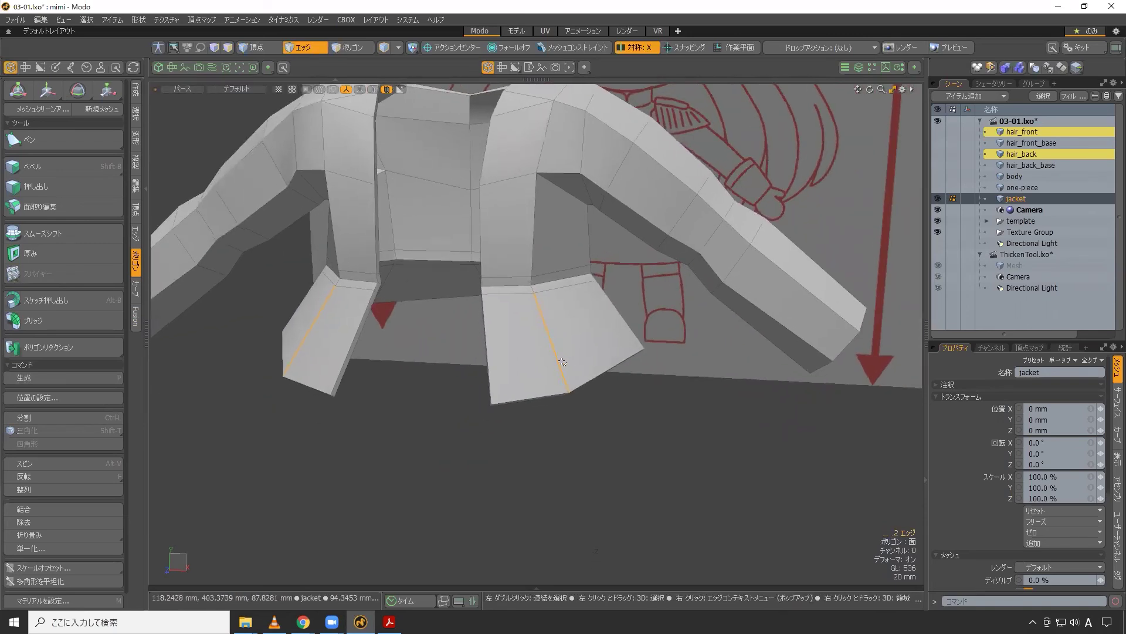
- Loop Slice a reset, free edge loop near the top of the jacket's lower panels
{"action": "key", "text": "alt+c"}
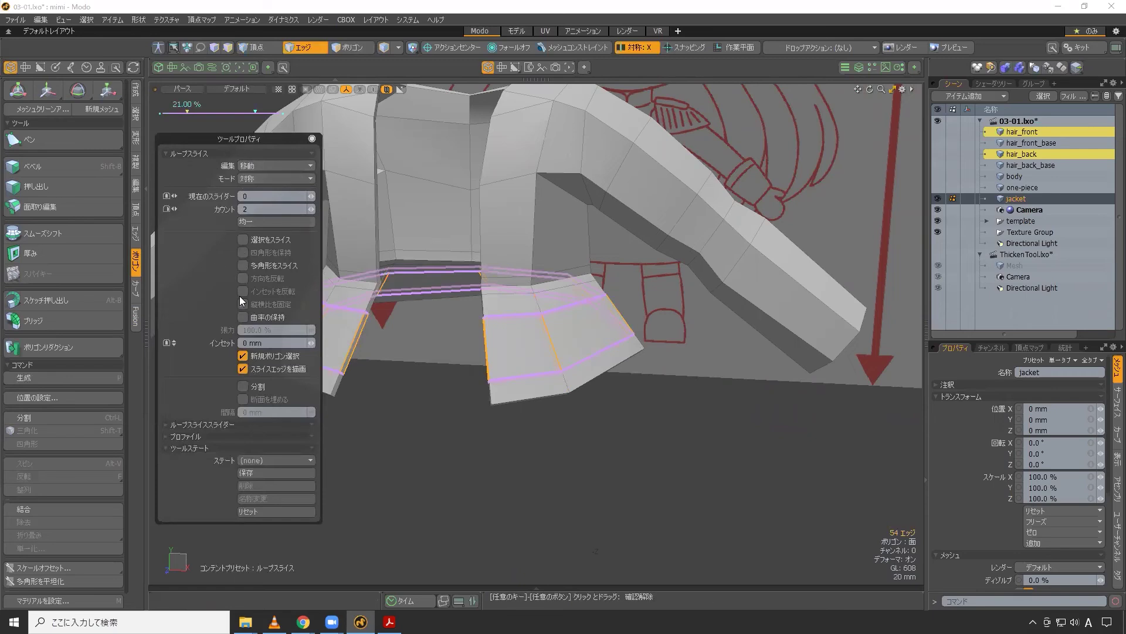
{"action": "left_click", "coordinate": [270, 177]}
{"action": "left_click", "coordinate": [253, 511]}
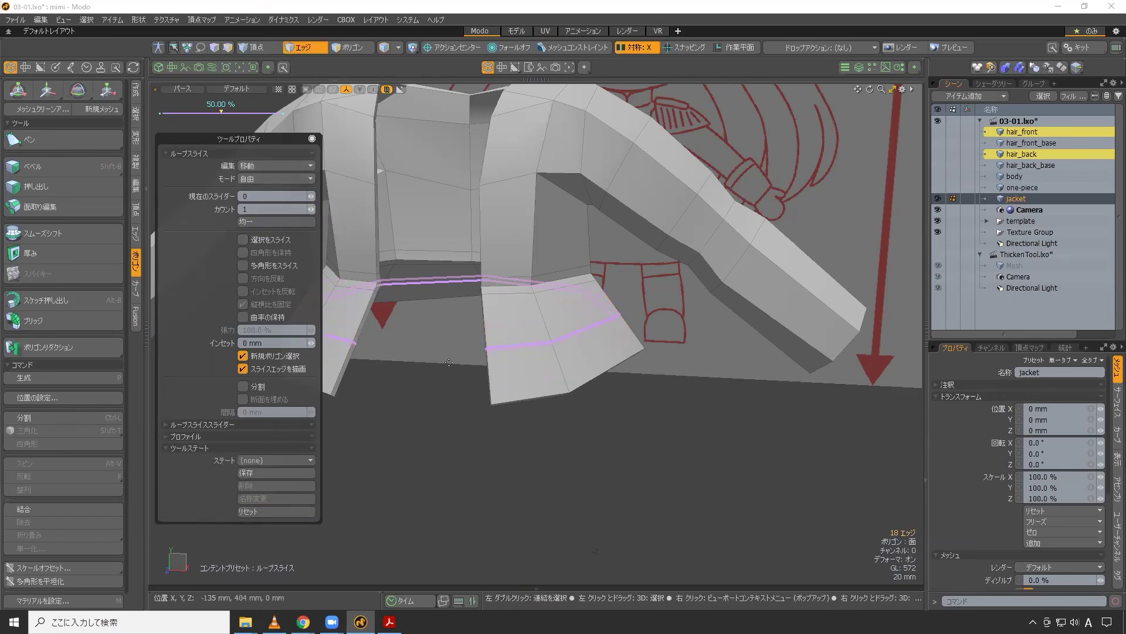
{"action": "left_click_drag", "start_coordinate": [423, 353], "coordinate": [376, 352]}
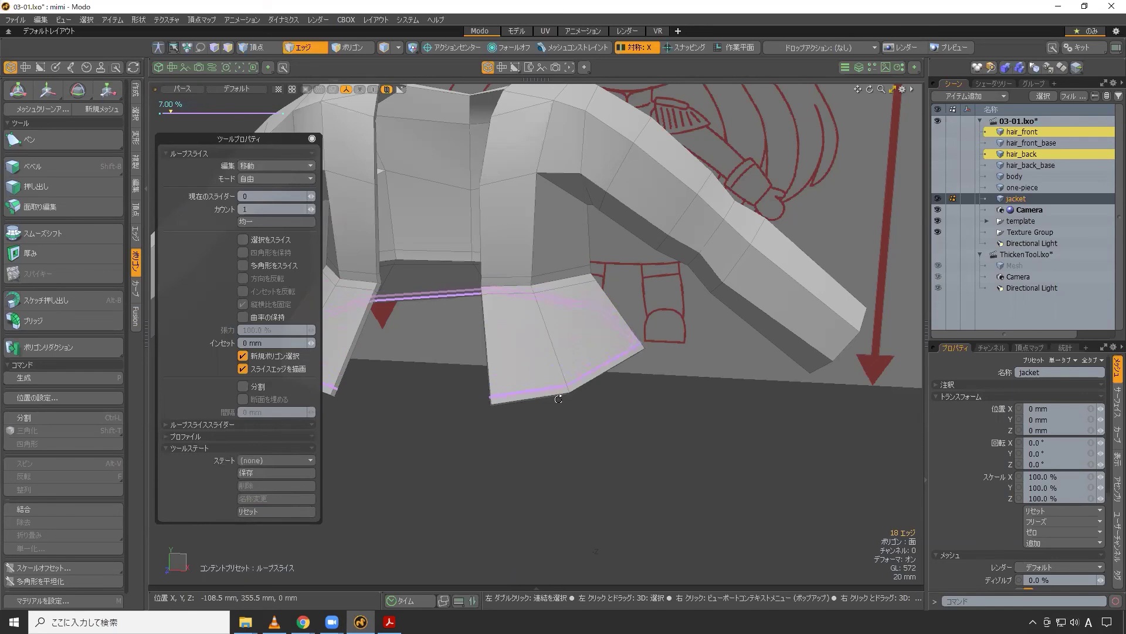
{"action": "left_click_drag", "start_coordinate": [558, 399], "coordinate": [591, 365], "text": "alt+shift"}
{"action": "key", "text": "space"}
- Select the hem edge loop and slice a support loop close to it, at about 7%
{"action": "scroll", "coordinate": [559, 378], "scroll_direction": "up", "scroll_amount": 2}
{"action": "left_click", "coordinate": [537, 358]}
{"action": "double_click", "coordinate": [537, 358]}
{"action": "key", "text": "alt+c"}
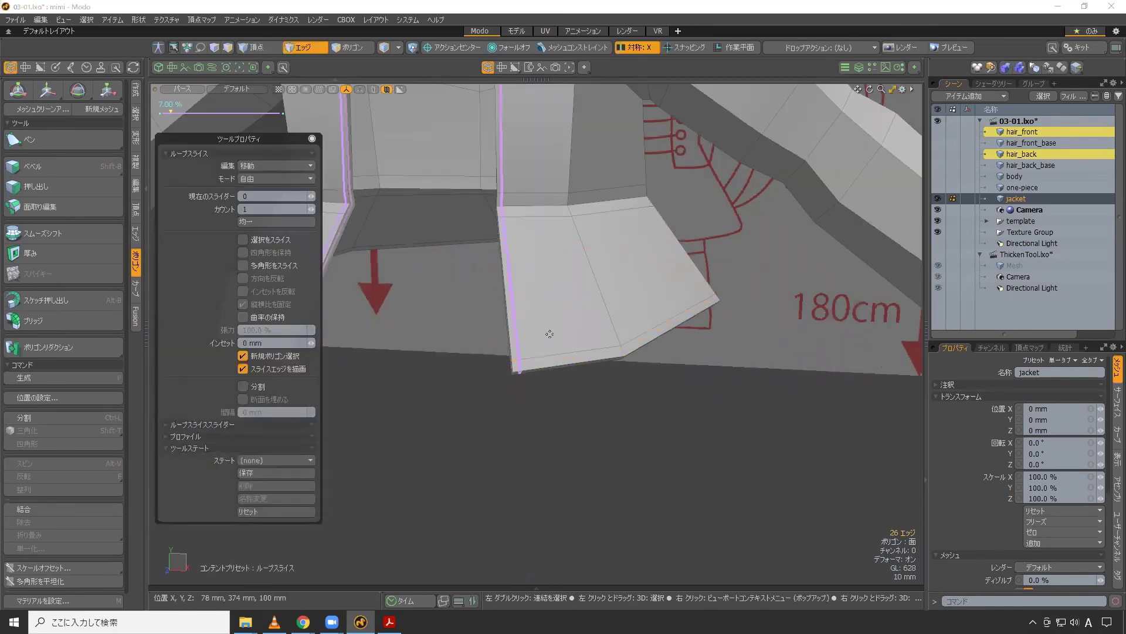
{"action": "left_click_drag", "start_coordinate": [520, 359], "coordinate": [523, 359]}
{"action": "key", "text": "space"}
{"action": "left_click", "coordinate": [485, 375]}
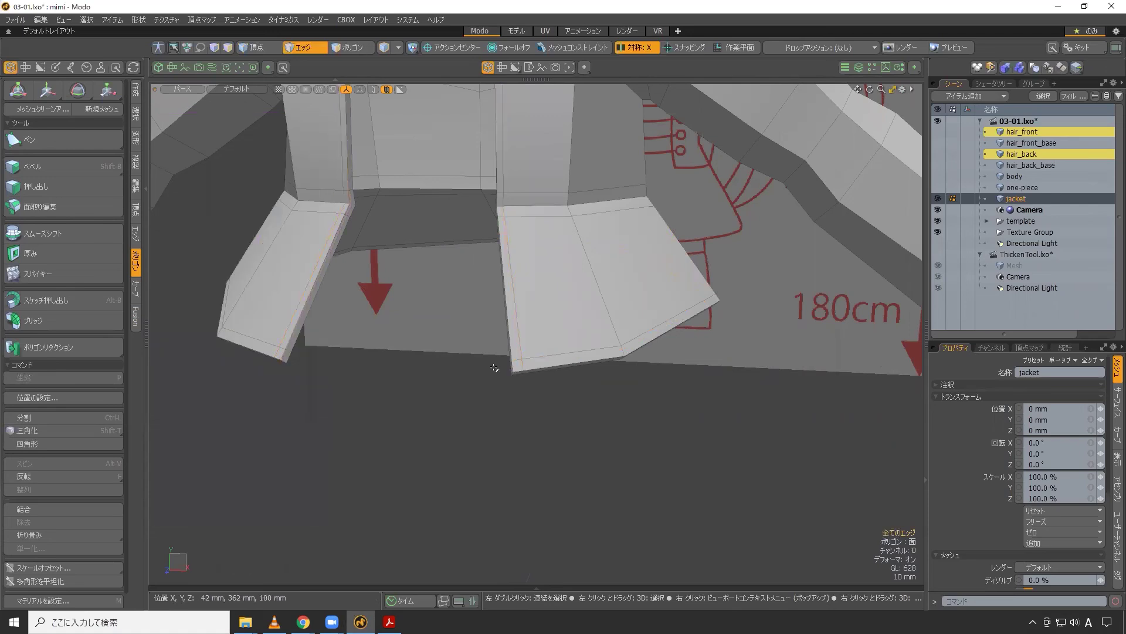
- Preview the smoothed hem with subdivision, then return to the faceted cage
{"action": "key", "text": "Tab"}
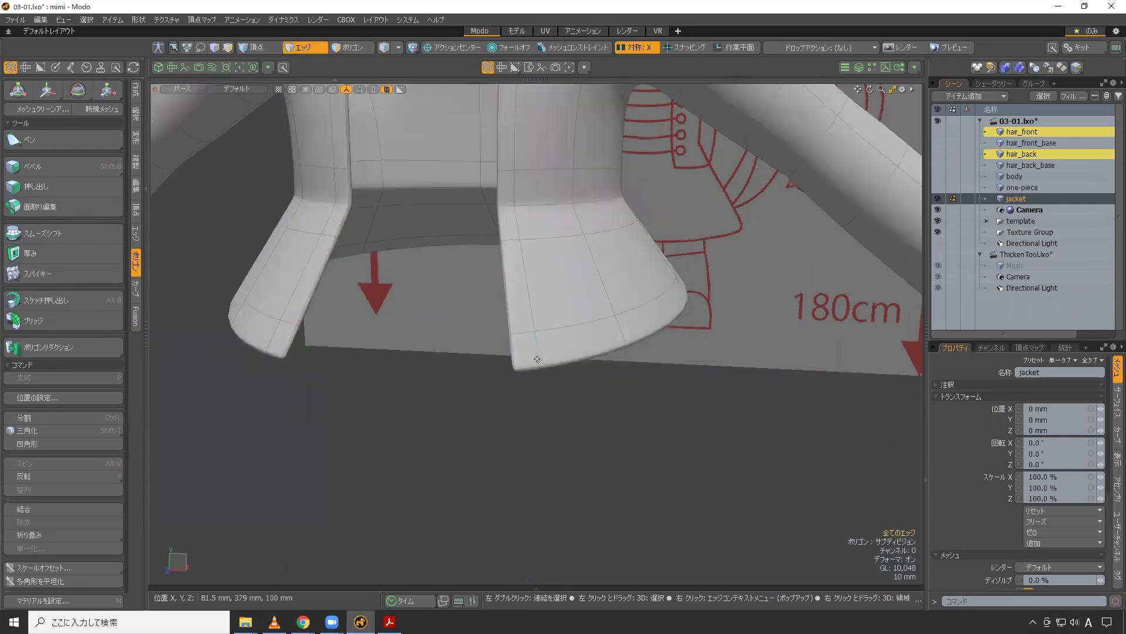
{"action": "left_click_drag", "start_coordinate": [530, 345], "coordinate": [502, 317], "text": "alt"}
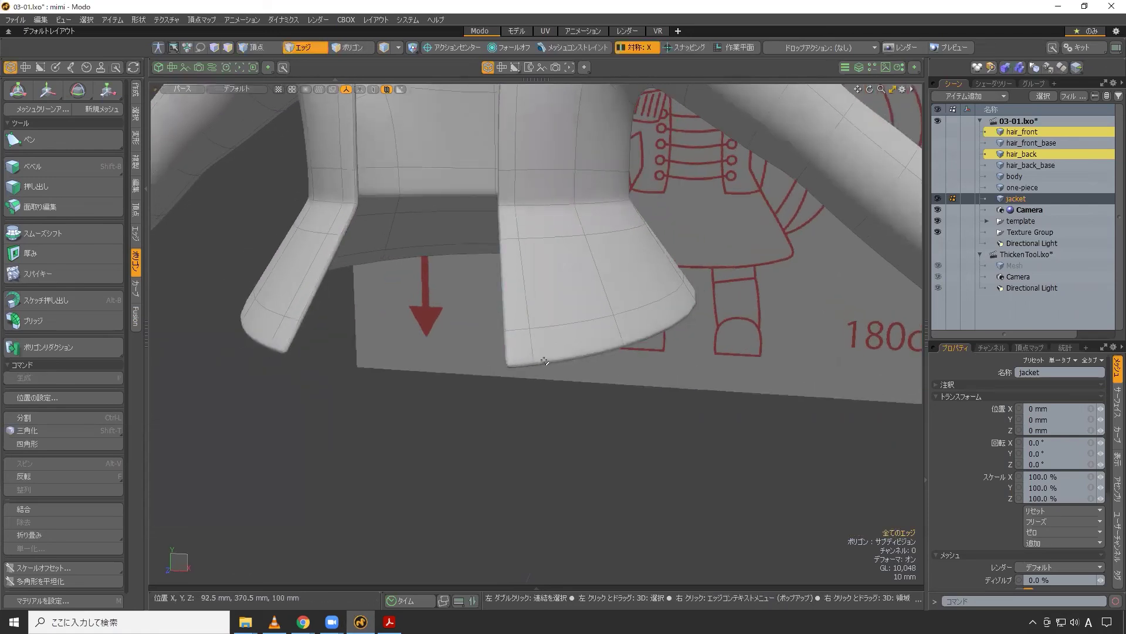
{"action": "key", "text": "Tab"}
- In perspective view, slice two symmetric edge loops at about 27% near the lower panel rim
{"action": "key", "text": "ctrl+space"}
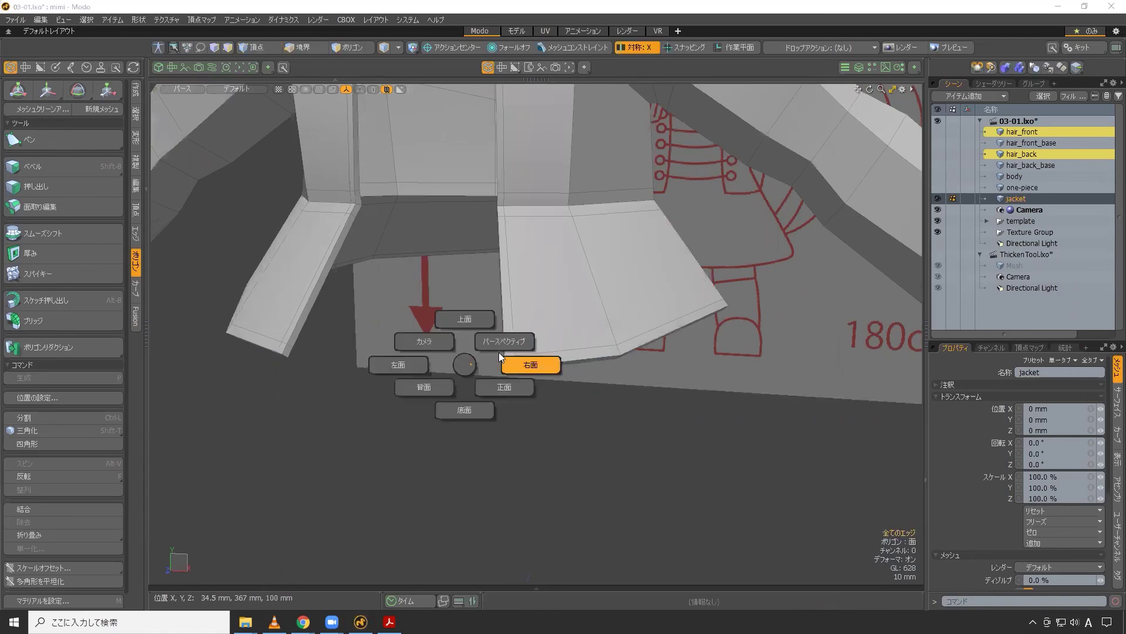
{"action": "left_click", "coordinate": [493, 341]}
{"action": "left_click_drag", "start_coordinate": [516, 347], "coordinate": [599, 345], "text": "alt"}
{"action": "scroll", "coordinate": [599, 345], "scroll_direction": "up", "scroll_amount": 4}
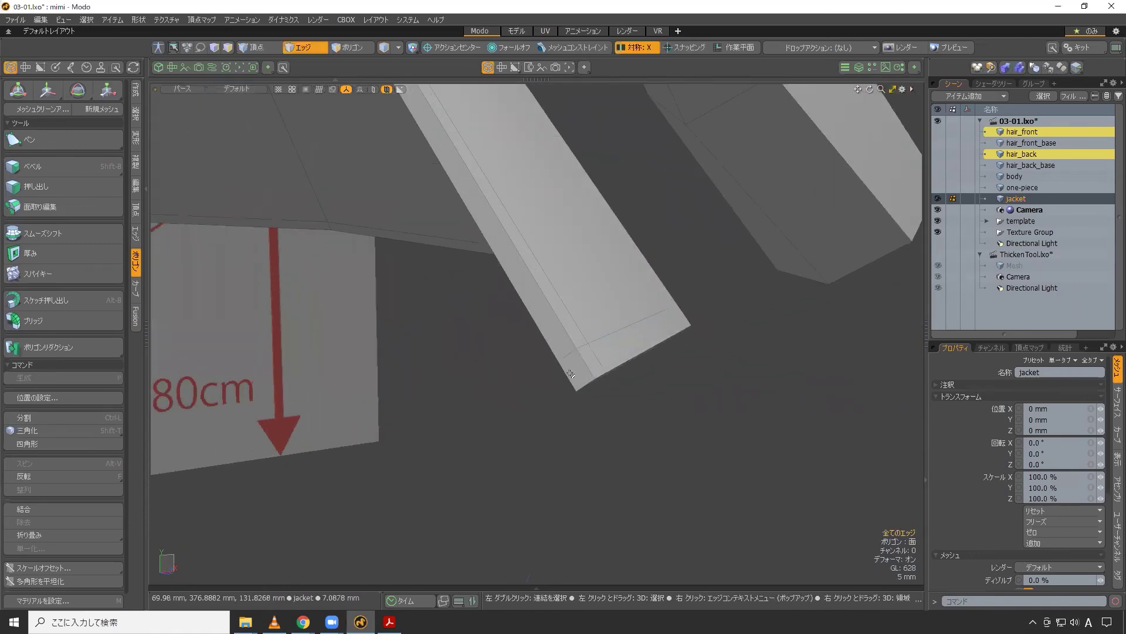
{"action": "key", "text": "alt+c"}
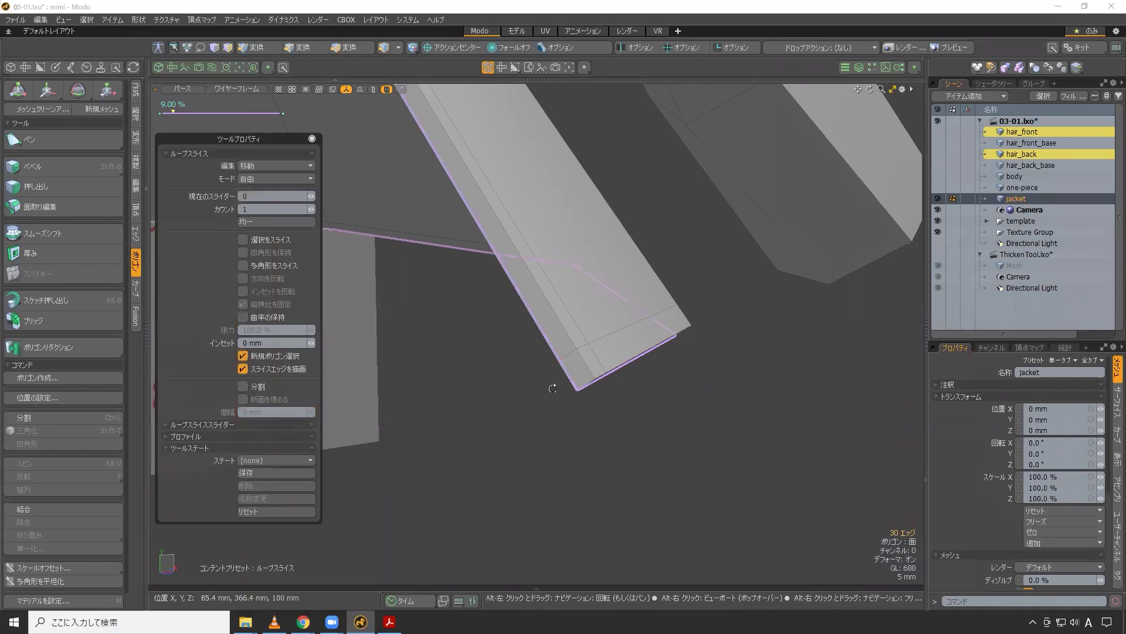
{"action": "left_click", "coordinate": [284, 182]}
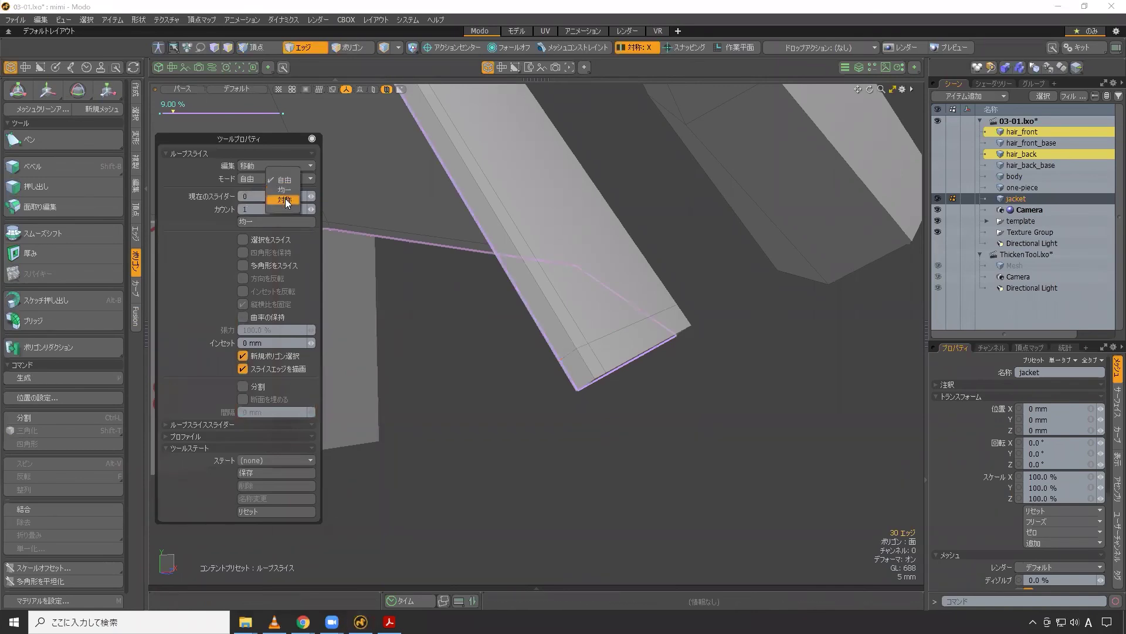
{"action": "left_click", "coordinate": [287, 202]}
{"action": "left_click", "coordinate": [312, 209]}
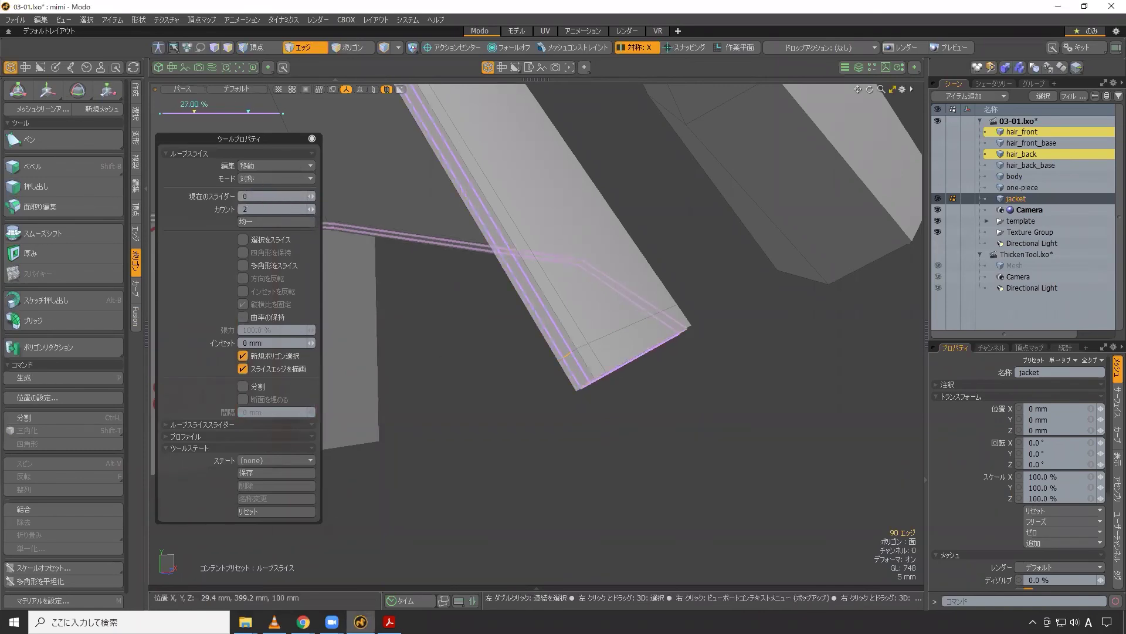
{"action": "key", "text": "space"}
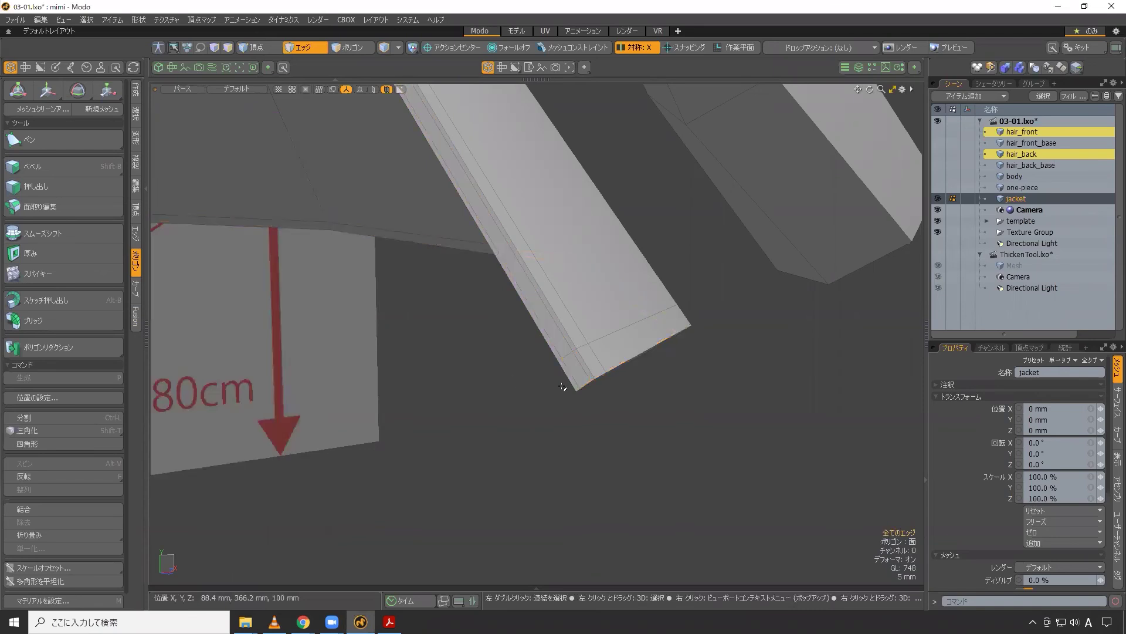
- Preview the subdivided jacket from several angles, then return to the polygon cage
{"action": "key", "text": "Tab"}
{"action": "left_click_drag", "start_coordinate": [606, 377], "coordinate": [461, 281], "text": "alt"}
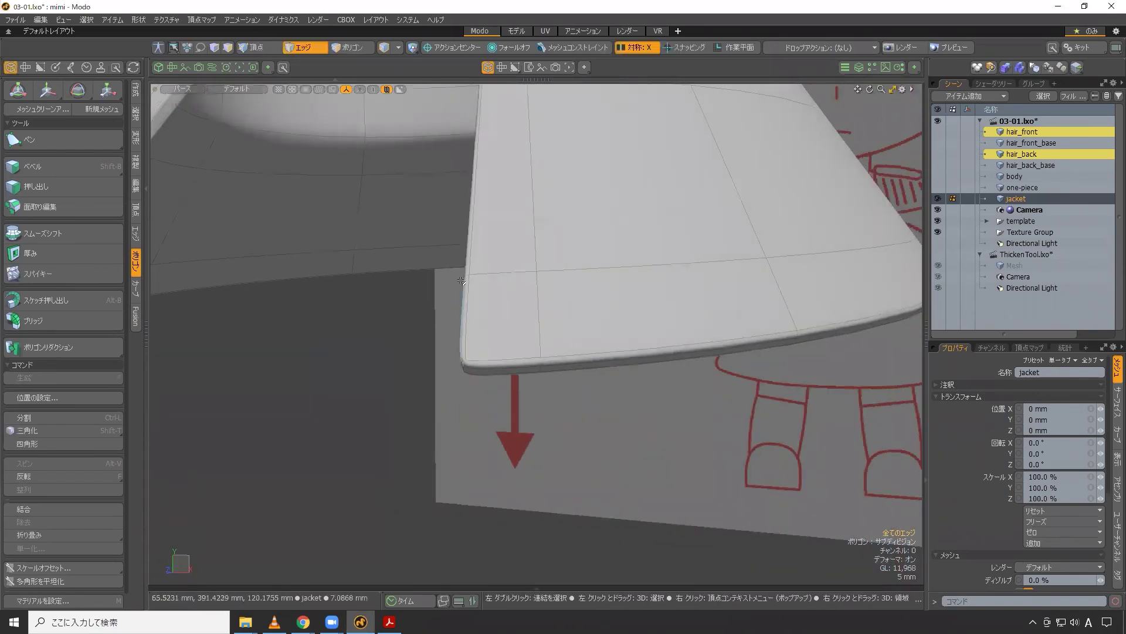
{"action": "scroll", "coordinate": [625, 360], "scroll_direction": "down", "scroll_amount": 6}
{"action": "left_click_drag", "start_coordinate": [625, 360], "coordinate": [596, 378], "text": "alt"}
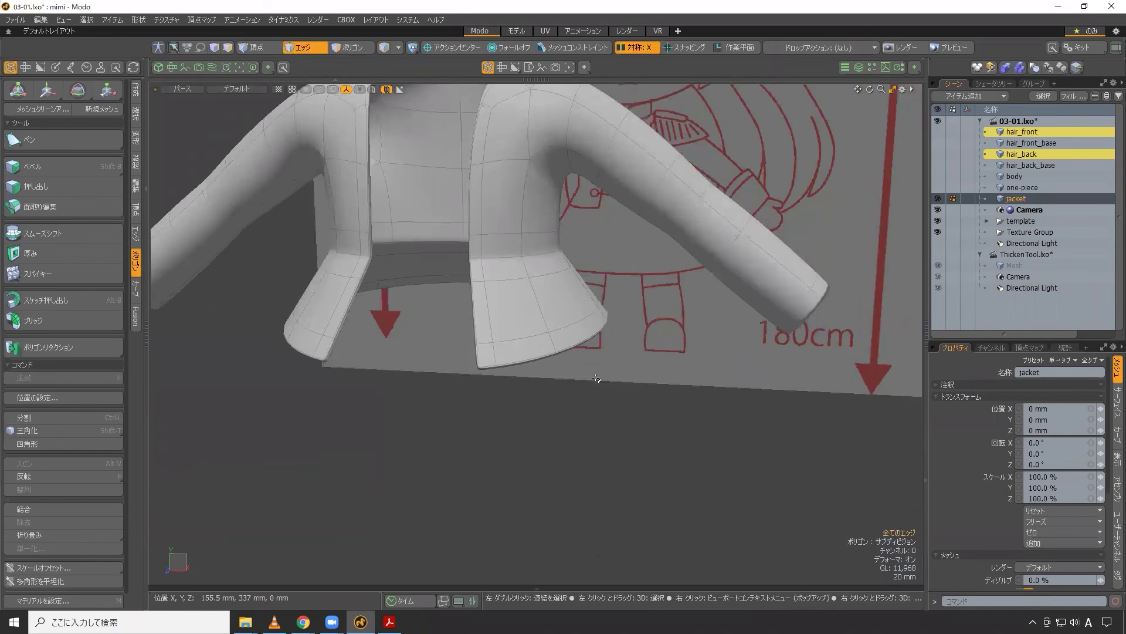
{"action": "scroll", "coordinate": [596, 378], "scroll_direction": "down", "scroll_amount": 5}
{"action": "key", "text": "Tab"}
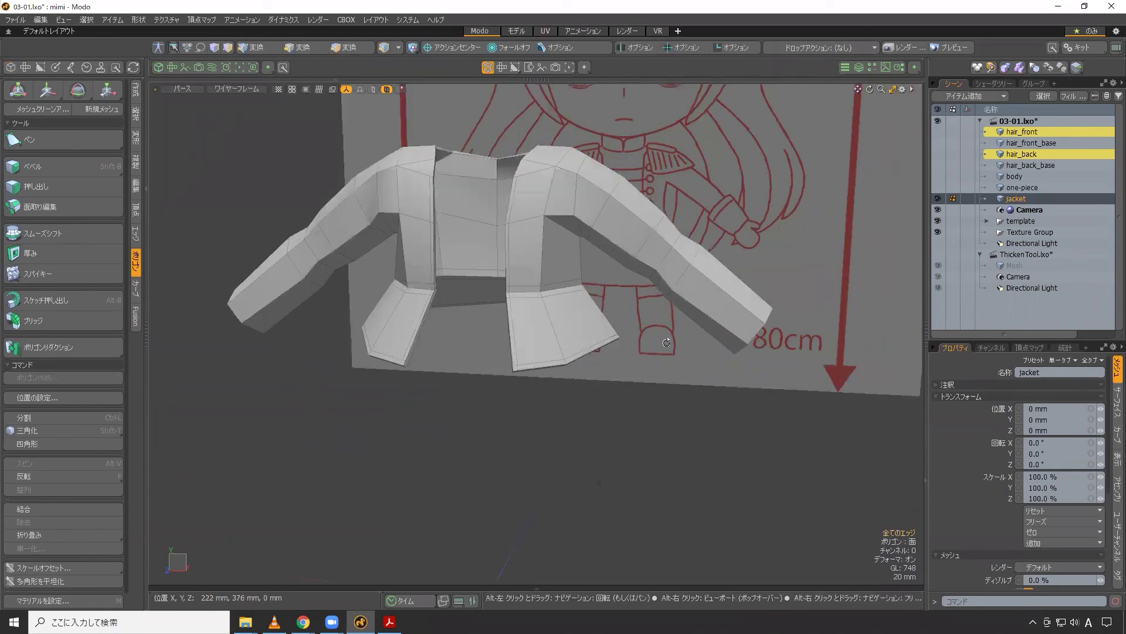
- Switch to the Front view and select an edge along the top of the sleeve
{"action": "scroll", "coordinate": [782, 236], "scroll_direction": "up", "scroll_amount": 3}
{"action": "mouse_move", "coordinate": [782, 236]}
{"action": "left_mouse_down", "text": "alt"}
{"action": "mouse_move", "coordinate": [699, 270]}
{"action": "mouse_move", "coordinate": [770, 246]}
{"action": "left_mouse_up", "text": "alt"}
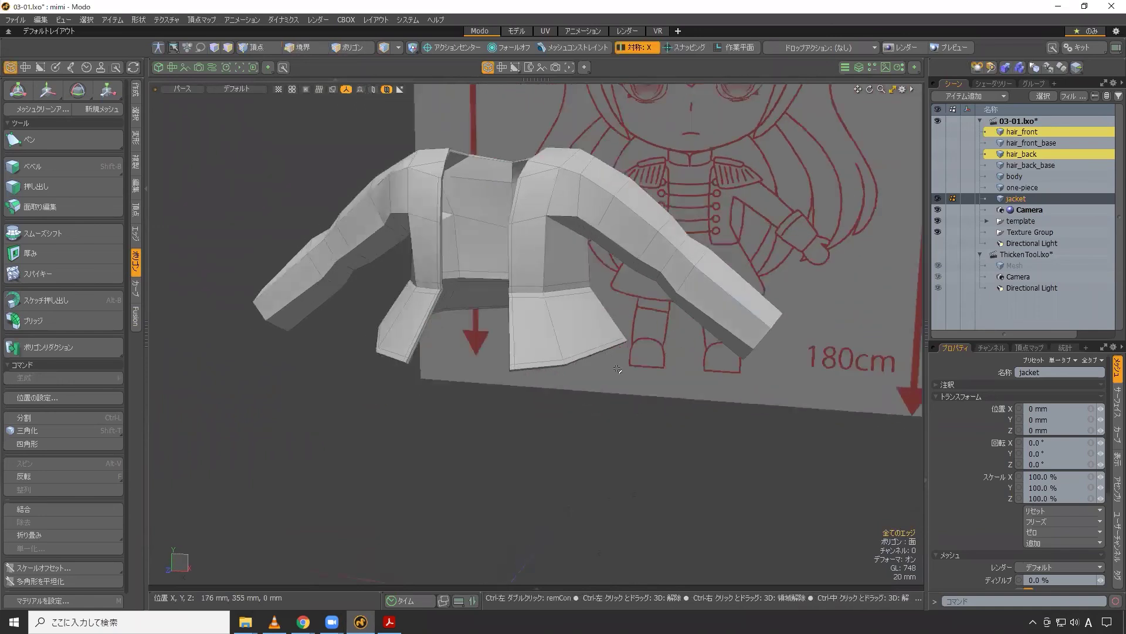
{"action": "key", "text": "ctrl+space"}
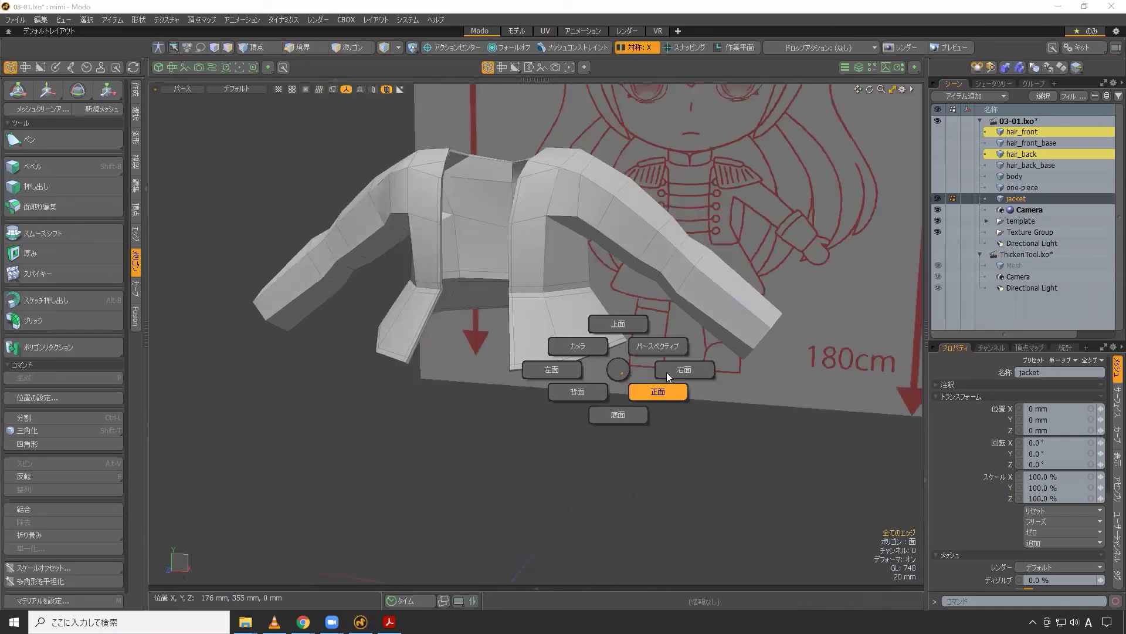
{"action": "left_click", "coordinate": [656, 391]}
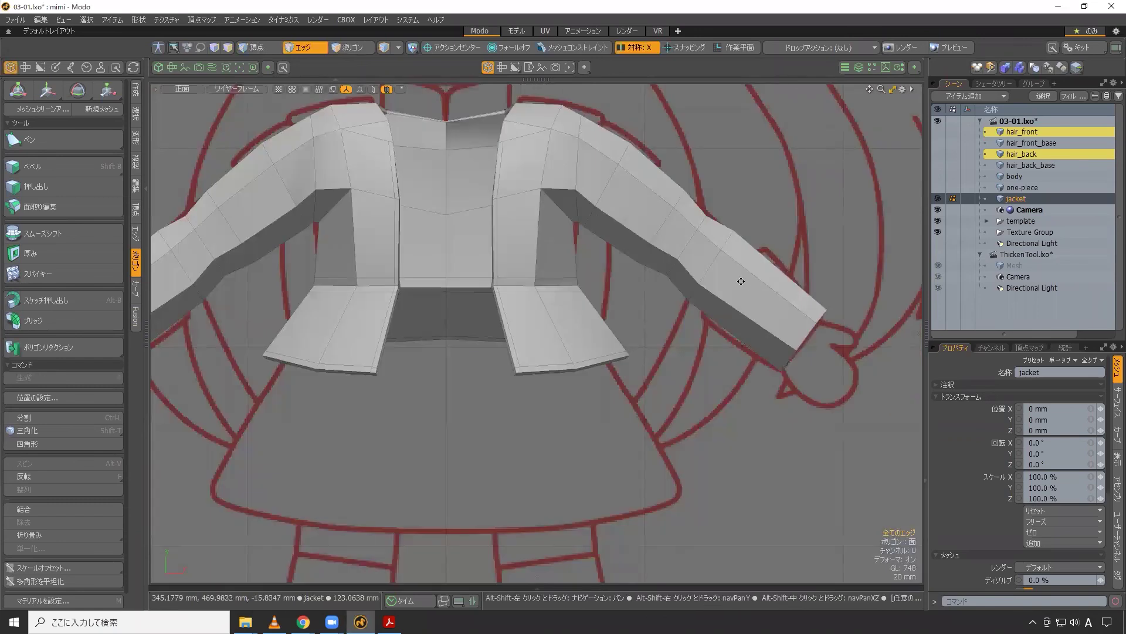
{"action": "left_click_drag", "start_coordinate": [741, 281], "coordinate": [622, 311], "text": "alt+shift"}
{"action": "scroll", "coordinate": [639, 310], "scroll_direction": "up", "scroll_amount": 2}
{"action": "left_click", "coordinate": [641, 309]}
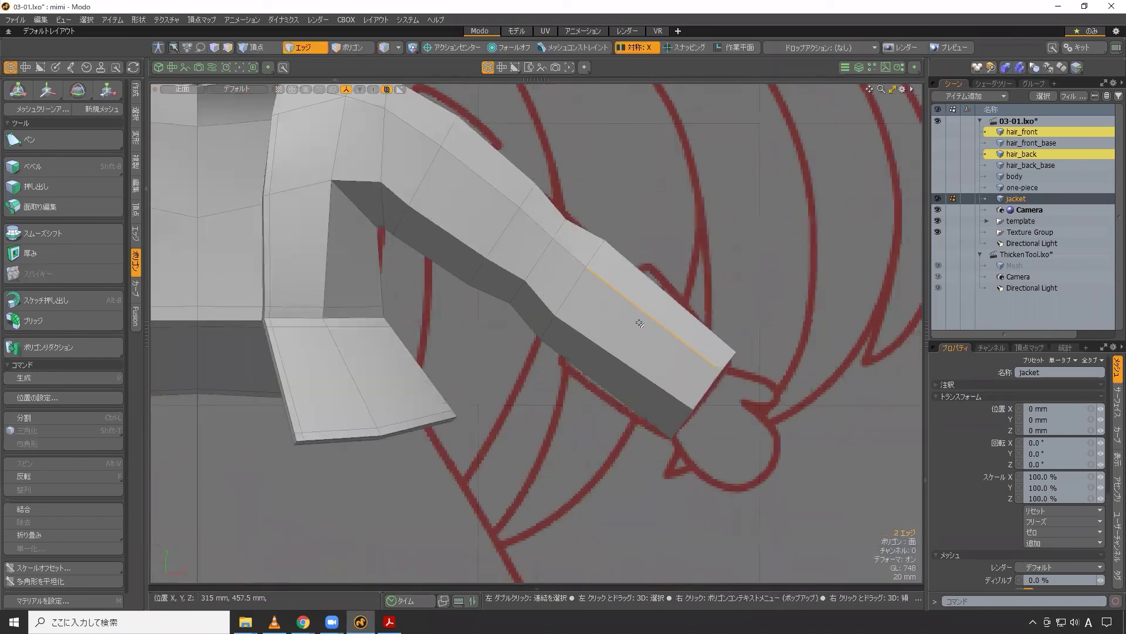
- Loop Slice a single reset loop around the sleeve near the cuff, at about 80%
{"action": "key", "text": "alt+c"}
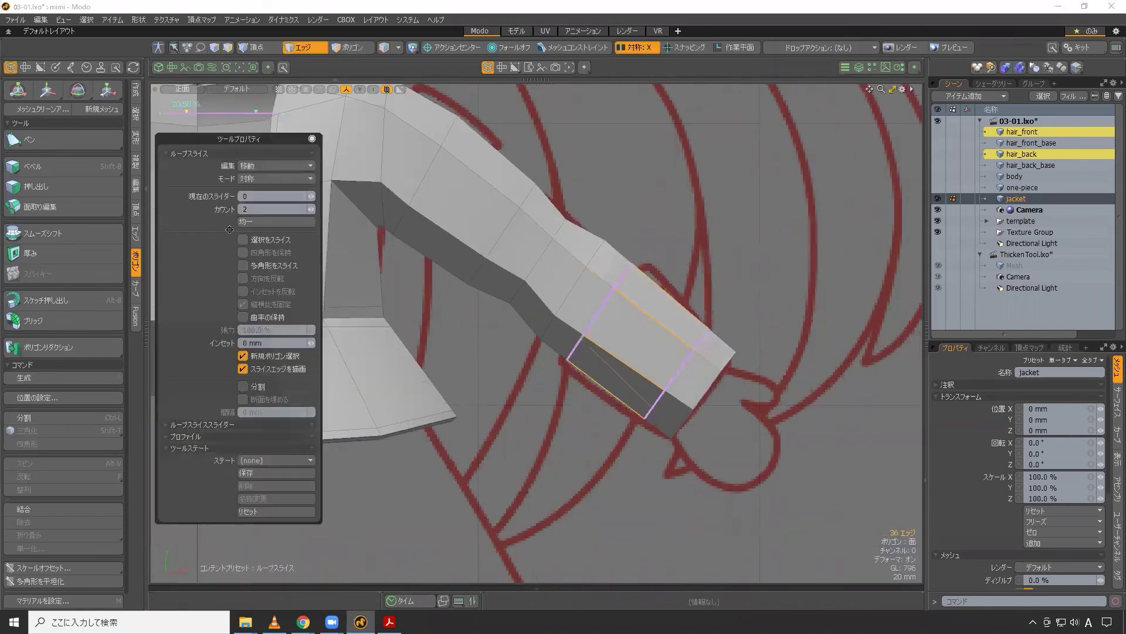
{"action": "left_click", "coordinate": [280, 511]}
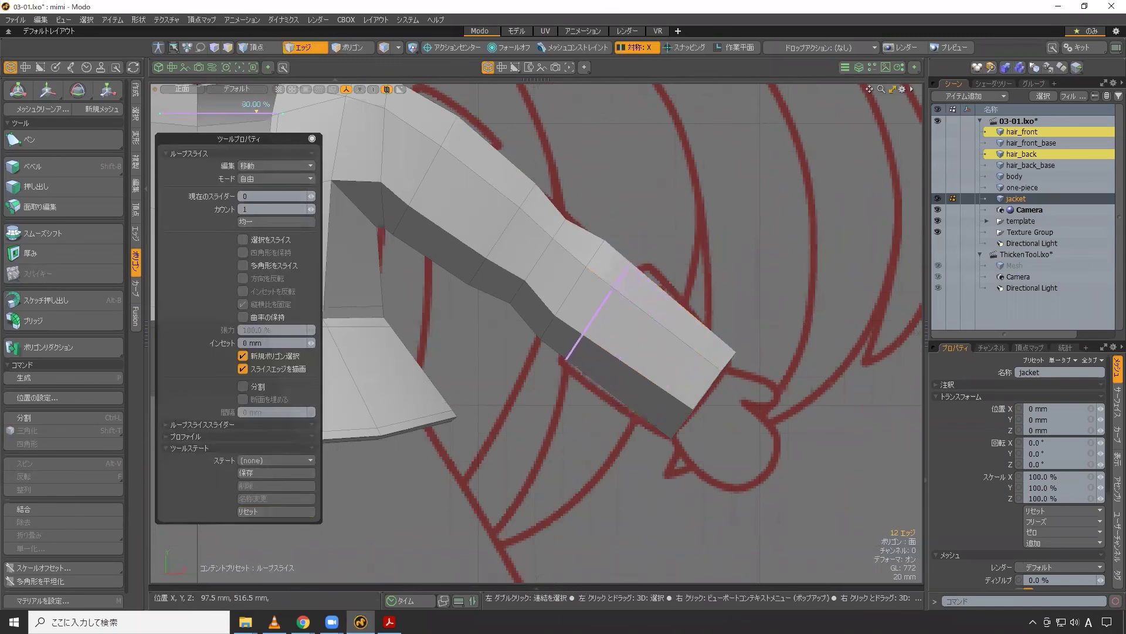
{"action": "key", "text": "space"}
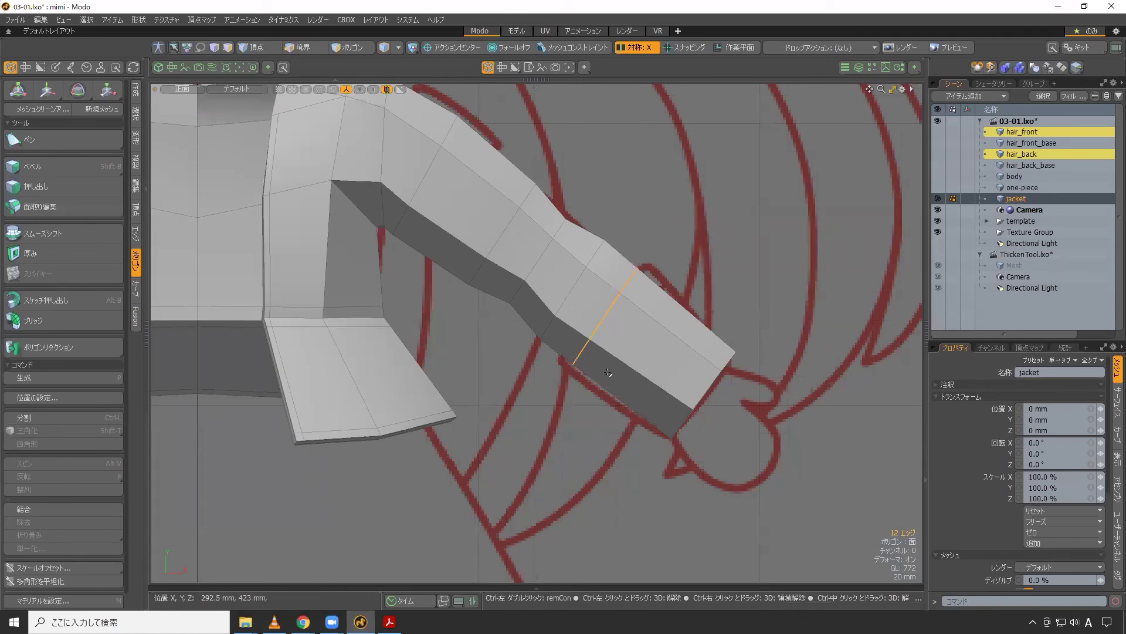
- Return to perspective view and select the cuff faces at the sleeve end
{"action": "key", "text": "ctrl+space"}
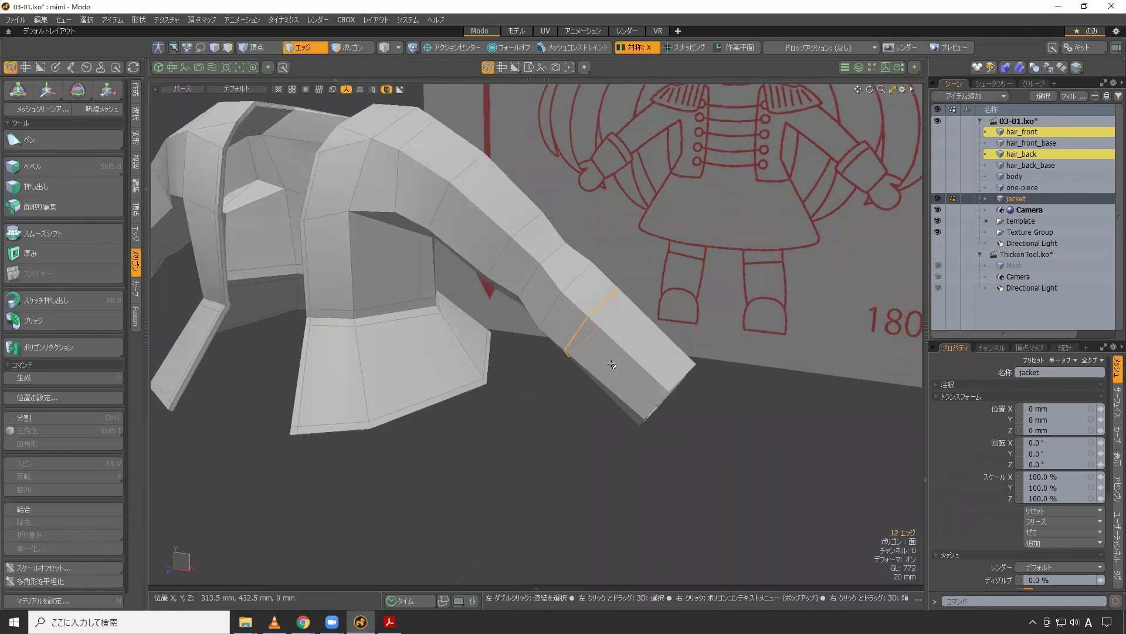
{"action": "key", "text": "3"}
{"action": "left_click_drag", "start_coordinate": [633, 342], "coordinate": [619, 356]}
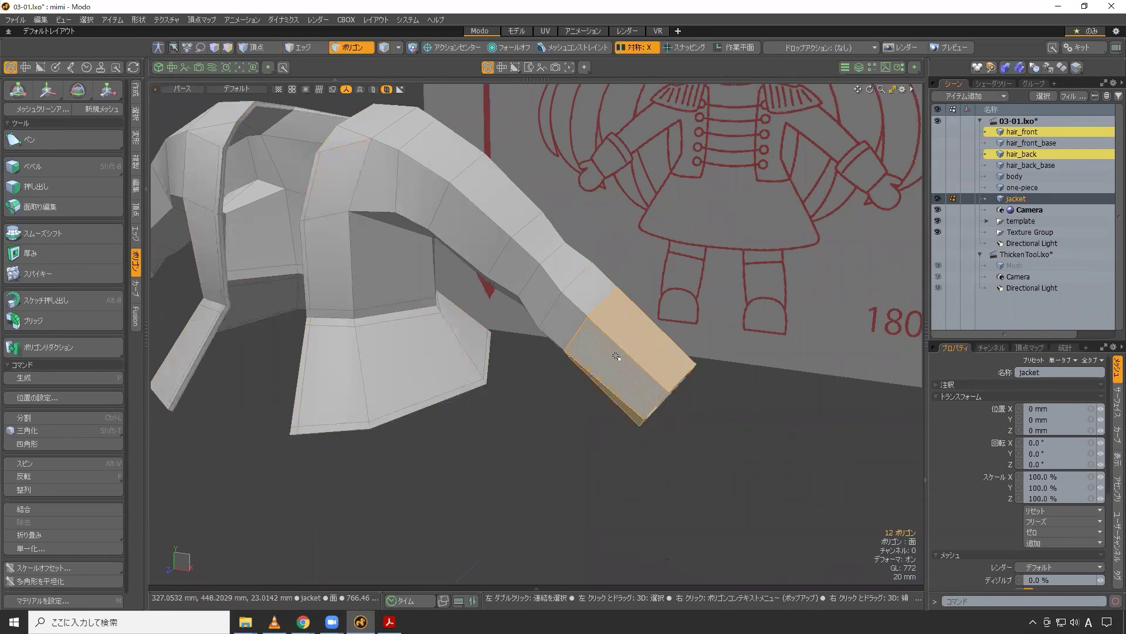
- Bevel the cuff faces outward with a 5 mm shift
{"action": "key", "text": "shift+b"}
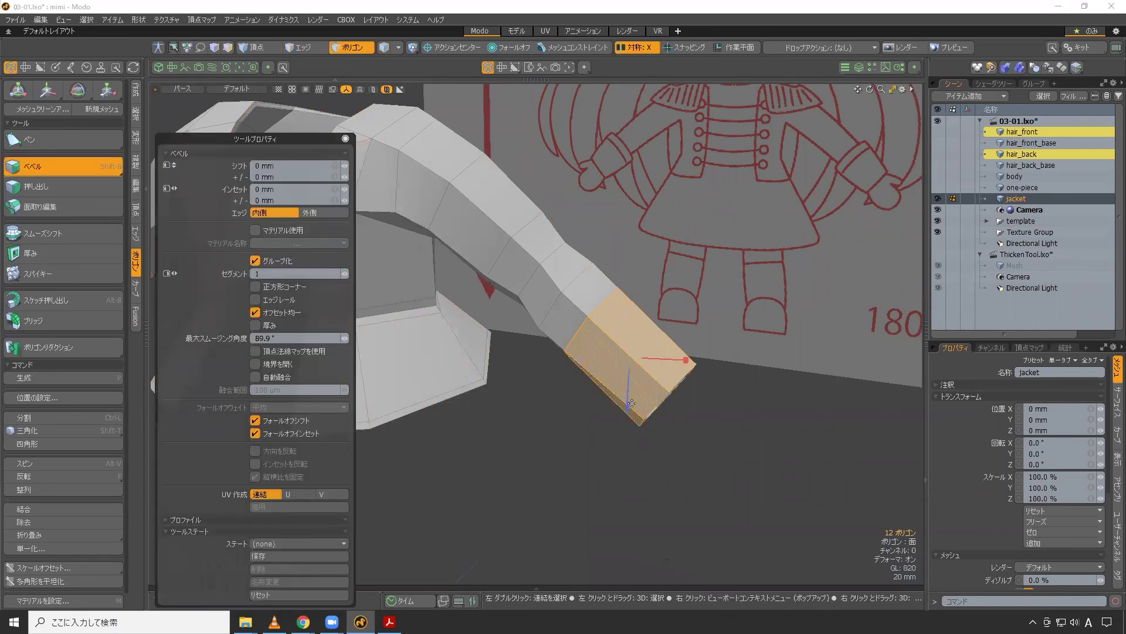
{"action": "left_click_drag", "start_coordinate": [628, 407], "coordinate": [633, 346]}
{"action": "key", "text": "space"}
{"action": "scroll", "coordinate": [634, 332], "scroll_direction": "up", "scroll_amount": 5}
{"action": "left_click_drag", "start_coordinate": [627, 307], "coordinate": [659, 383], "text": "alt"}
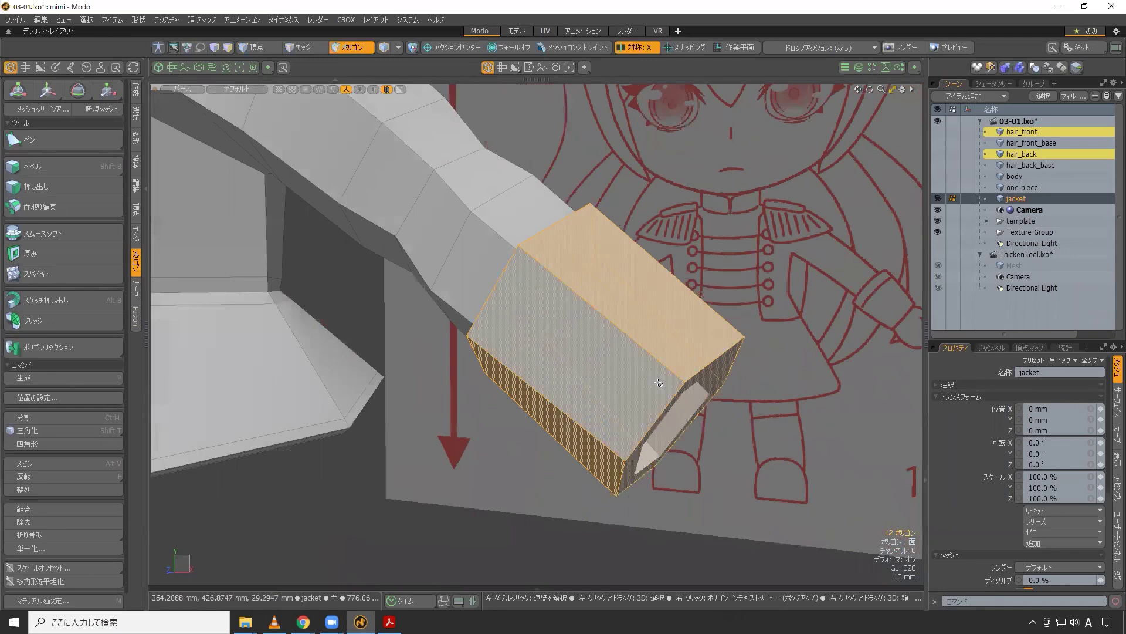
- Select the cuff's outer rim edge loop and delete it
{"action": "key", "text": "2"}
{"action": "mouse_move", "coordinate": [705, 412]}
{"action": "left_mouse_down", "text": "alt"}
{"action": "mouse_move", "coordinate": [588, 360]}
{"action": "mouse_move", "coordinate": [607, 269]}
{"action": "mouse_move", "coordinate": [593, 252]}
{"action": "left_mouse_up", "text": "alt"}
{"action": "double_click", "coordinate": [600, 365]}
{"action": "key", "text": "Delete"}
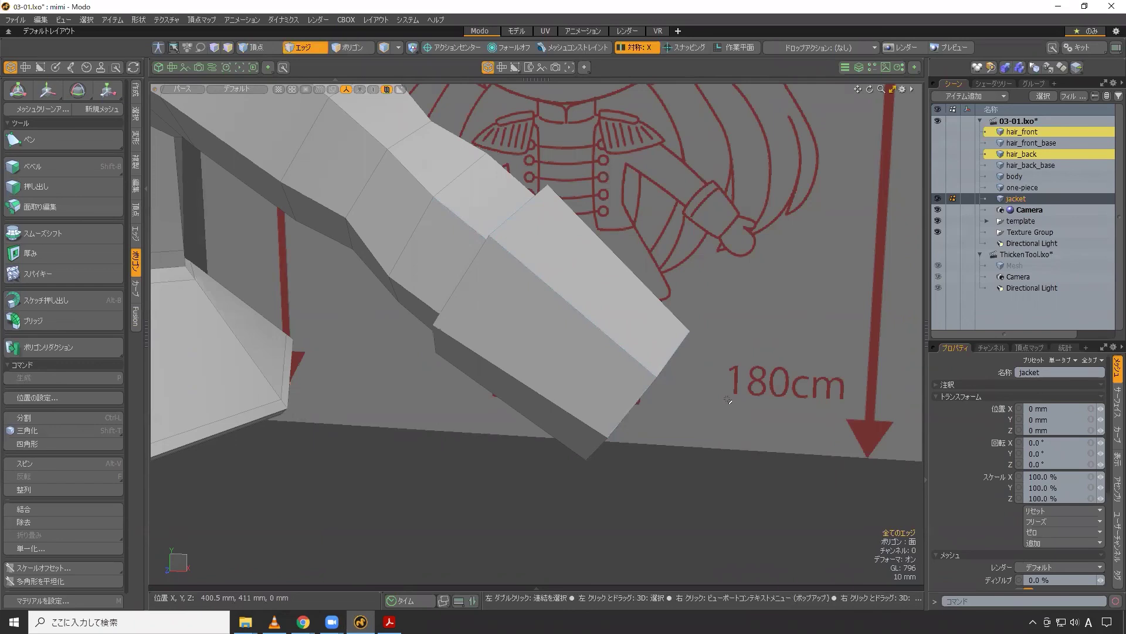
- Edge-bevel the two cuff seam loops with a 1.4 mm offset
{"action": "key", "text": "Tab"}
{"action": "key", "text": "Tab"}
{"action": "left_click_drag", "start_coordinate": [719, 396], "coordinate": [524, 273], "text": "alt"}
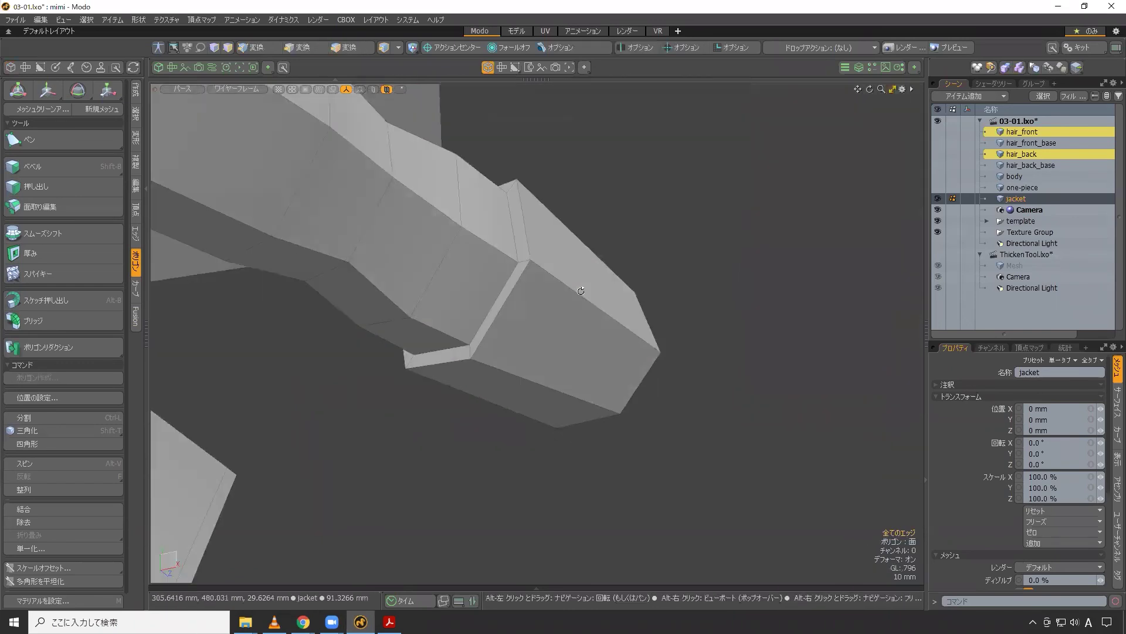
{"action": "key", "text": "Tab"}
{"action": "key", "text": "Tab"}
{"action": "scroll", "coordinate": [502, 286], "scroll_direction": "up", "scroll_amount": 3}
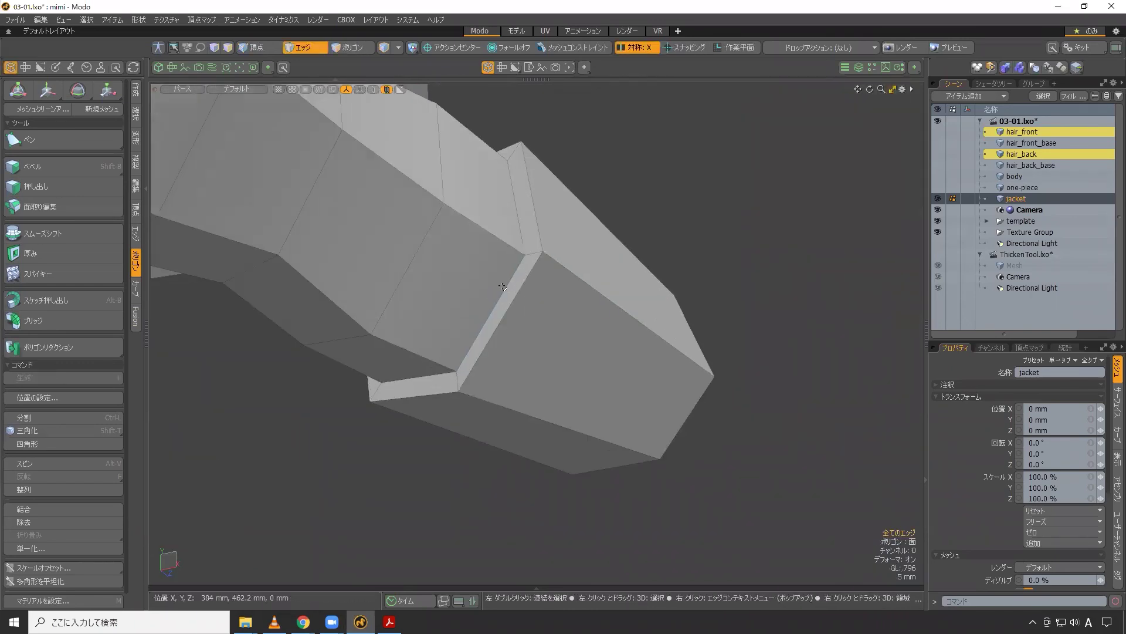
{"action": "double_click", "coordinate": [505, 285], "text": "shift"}
{"action": "double_click", "coordinate": [515, 295], "text": "shift"}
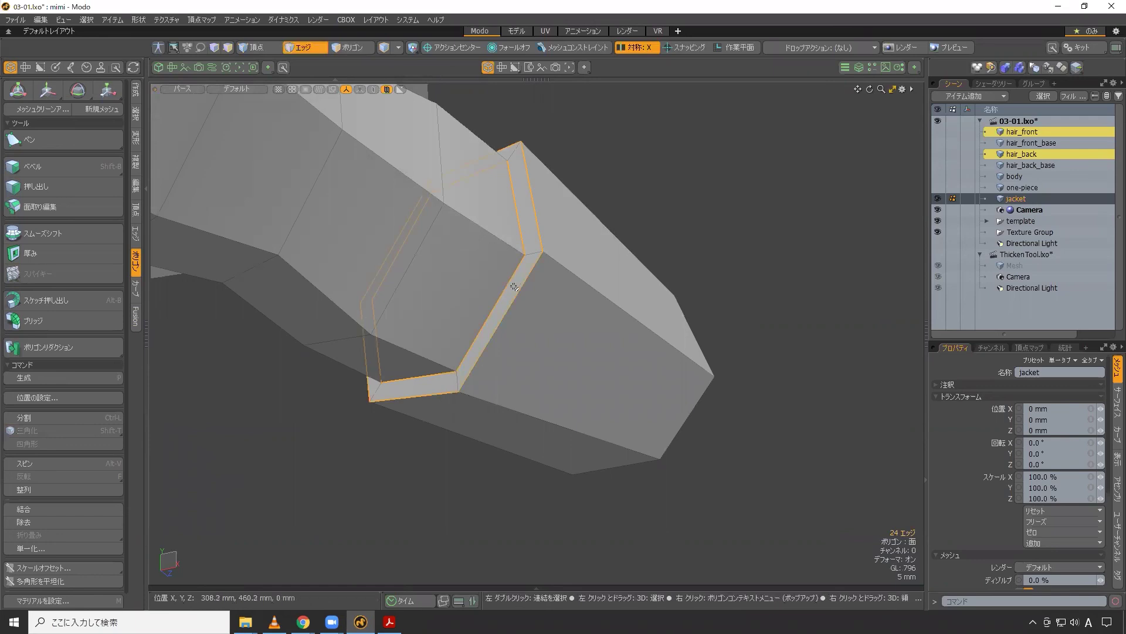
{"action": "scroll", "coordinate": [515, 291], "scroll_direction": "up", "scroll_amount": 2}
{"action": "key", "text": "b"}
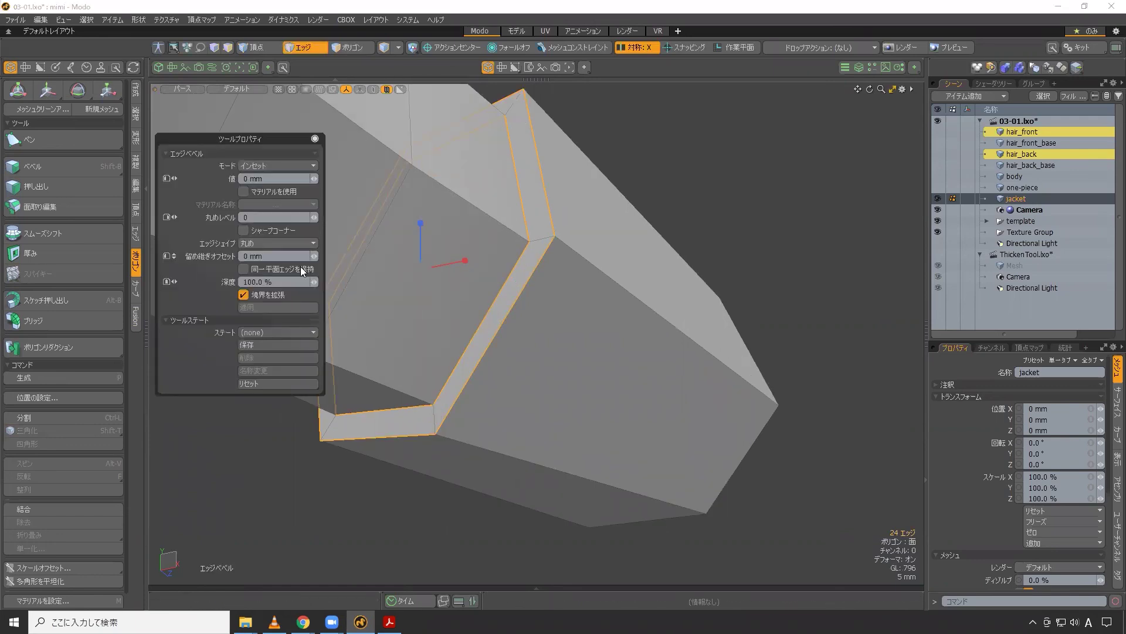
{"action": "left_click_drag", "start_coordinate": [465, 260], "coordinate": [471, 262]}
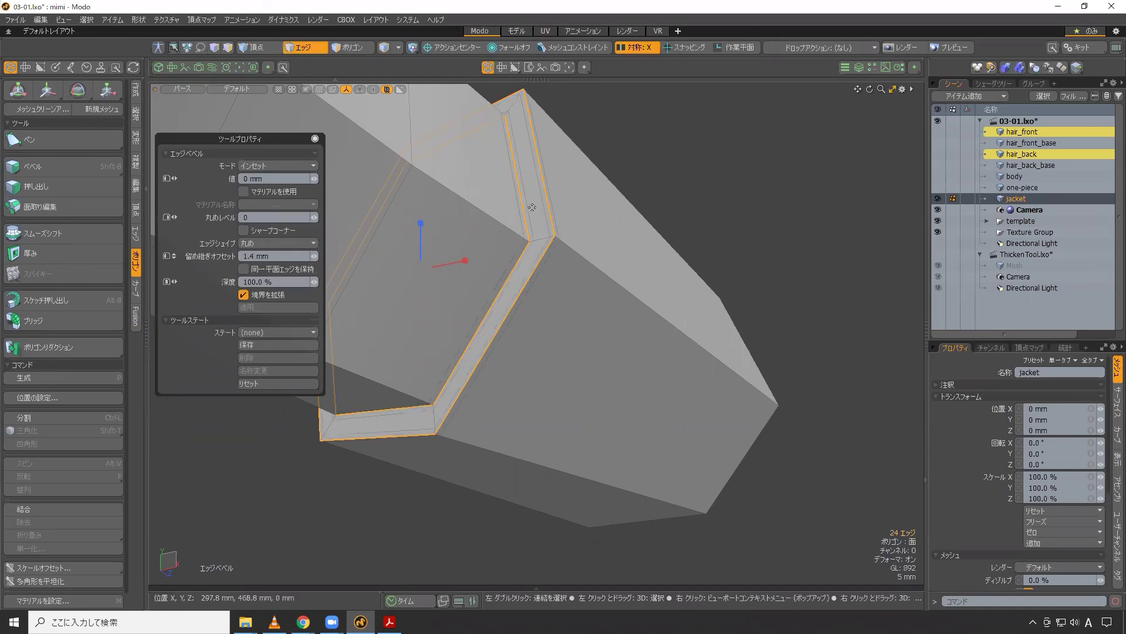
{"action": "key", "text": "space"}
- Preview the smoothed cuff from around the sleeve, then return to the cage
{"action": "key", "text": "Tab"}
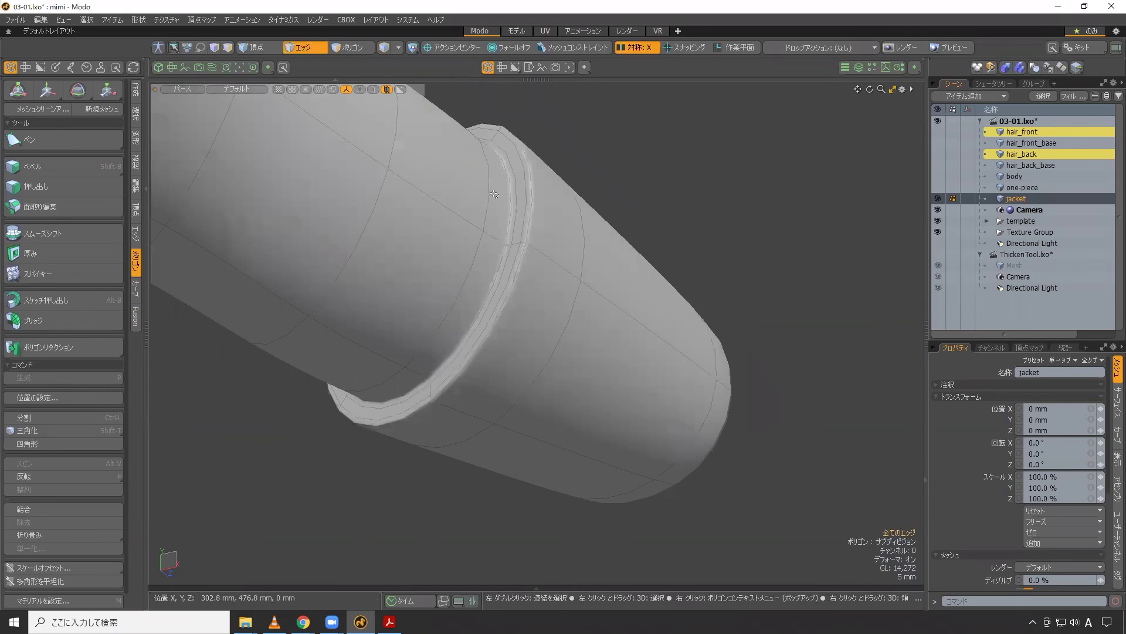
{"action": "left_click_drag", "start_coordinate": [580, 204], "coordinate": [486, 244], "text": "alt"}
{"action": "mouse_move", "coordinate": [613, 329]}
{"action": "left_mouse_down", "text": "alt"}
{"action": "mouse_move", "coordinate": [509, 301]}
{"action": "mouse_move", "coordinate": [461, 271]}
{"action": "left_mouse_up", "text": "alt"}
{"action": "scroll", "coordinate": [764, 415], "scroll_direction": "down", "scroll_amount": 2}
{"action": "key", "text": "Tab"}
- Edge-bevel the sleeve opening's outer and inner rim loops by 1.4 mm and preview the smoothed result
{"action": "left_click_drag", "start_coordinate": [755, 428], "coordinate": [602, 415], "text": "alt+shift"}
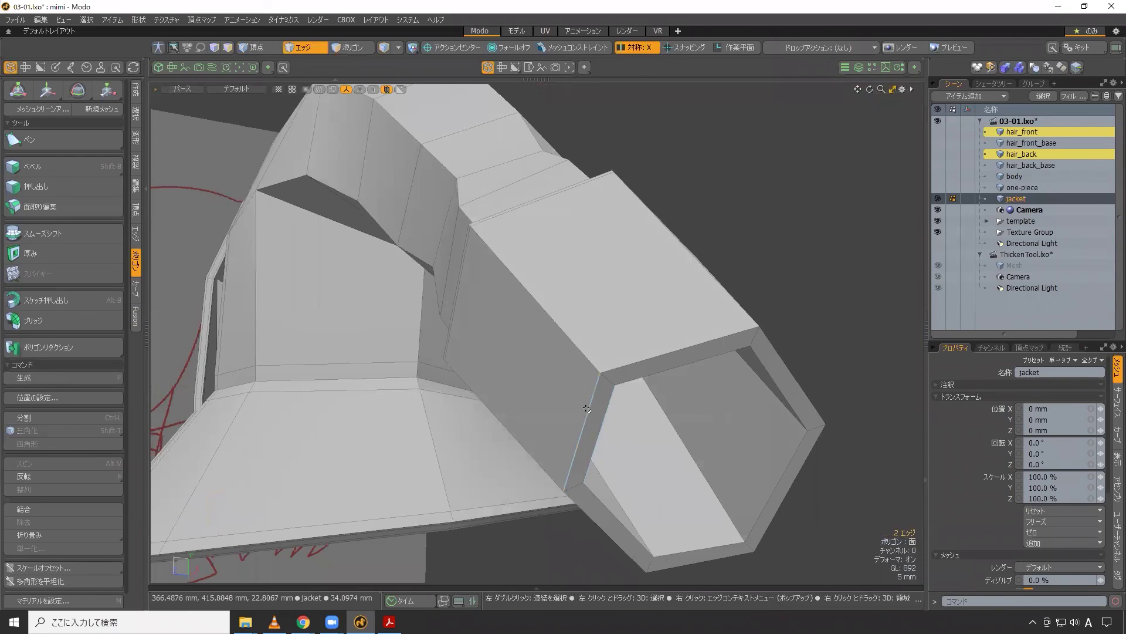
{"action": "double_click", "coordinate": [587, 407]}
{"action": "double_click", "coordinate": [605, 417], "text": "shift"}
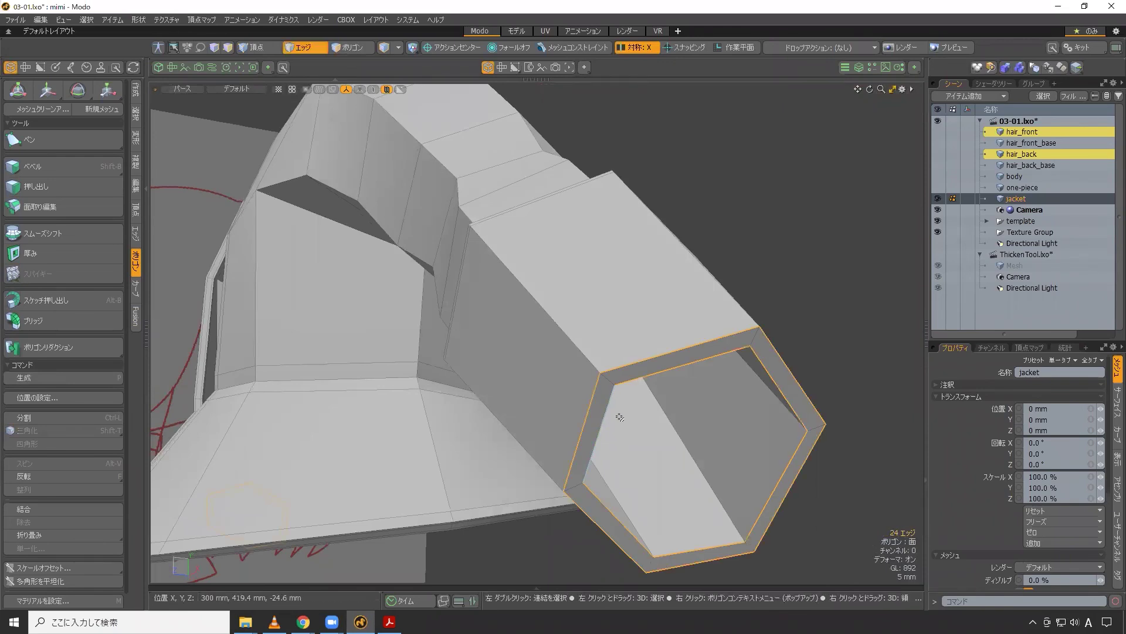
{"action": "key", "text": "b"}
{"action": "left_click_drag", "start_coordinate": [713, 447], "coordinate": [751, 461], "text": "alt"}
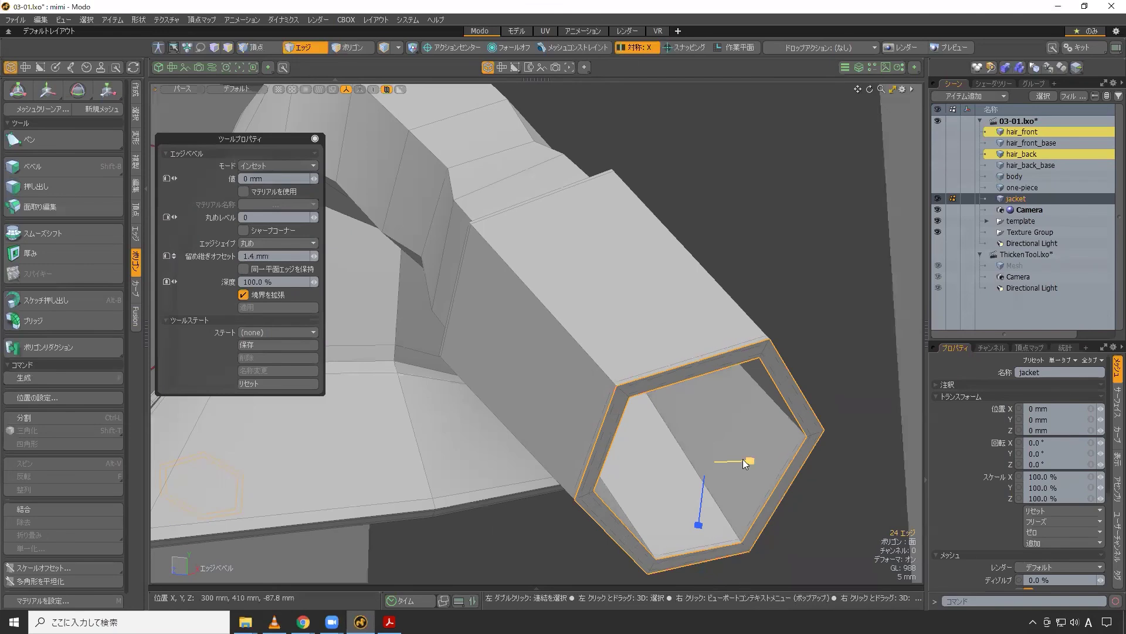
{"action": "scroll", "coordinate": [639, 384], "scroll_direction": "up", "scroll_amount": 5}
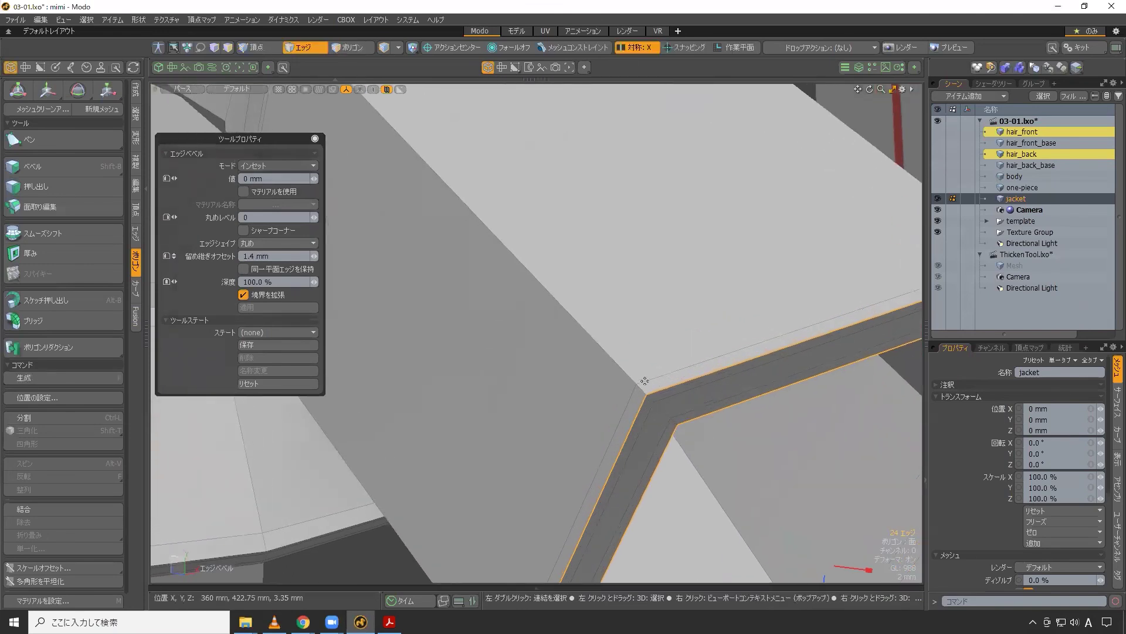
{"action": "scroll", "coordinate": [631, 403], "scroll_direction": "down", "scroll_amount": 7}
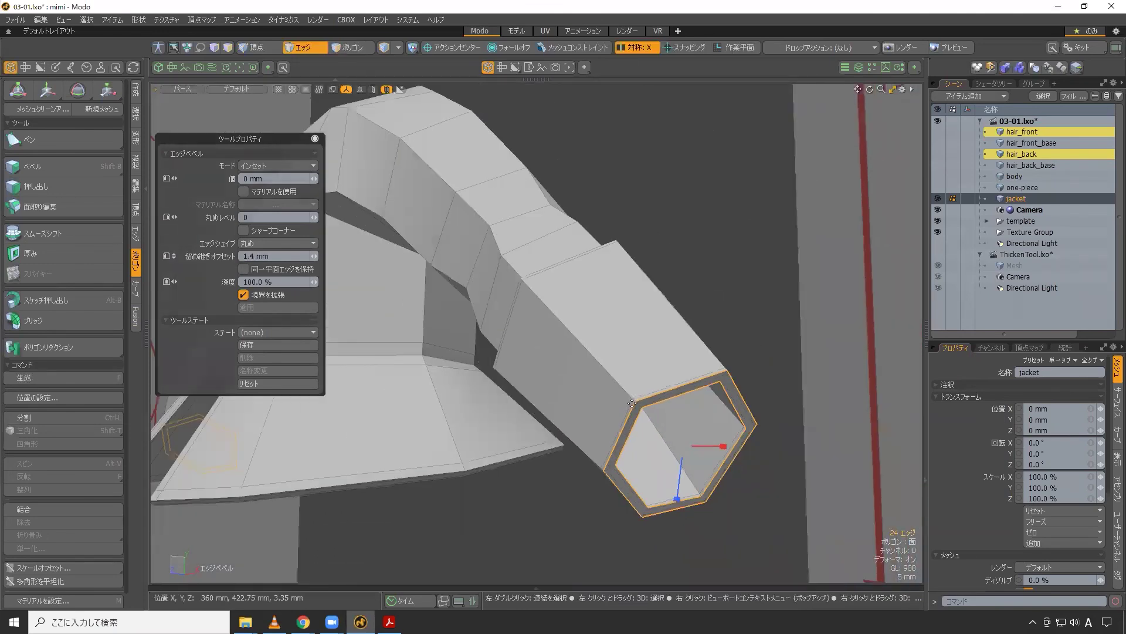
{"action": "key", "text": "space"}
{"action": "left_click", "coordinate": [723, 298]}
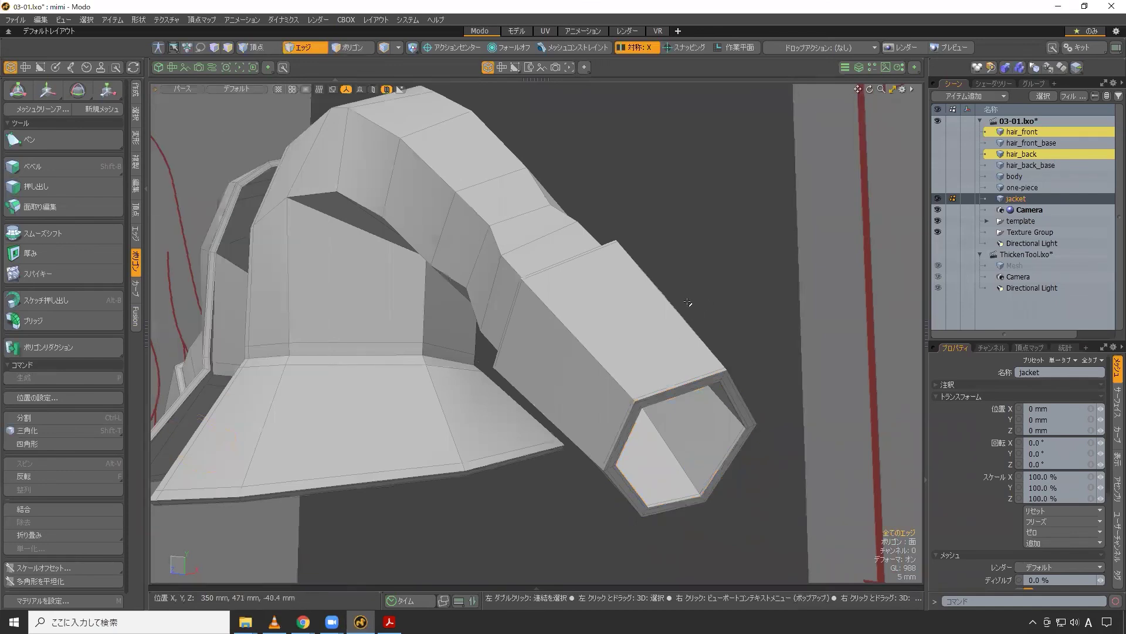
{"action": "key", "text": "Tab"}
{"action": "left_click_drag", "start_coordinate": [643, 322], "coordinate": [737, 382], "text": "alt"}
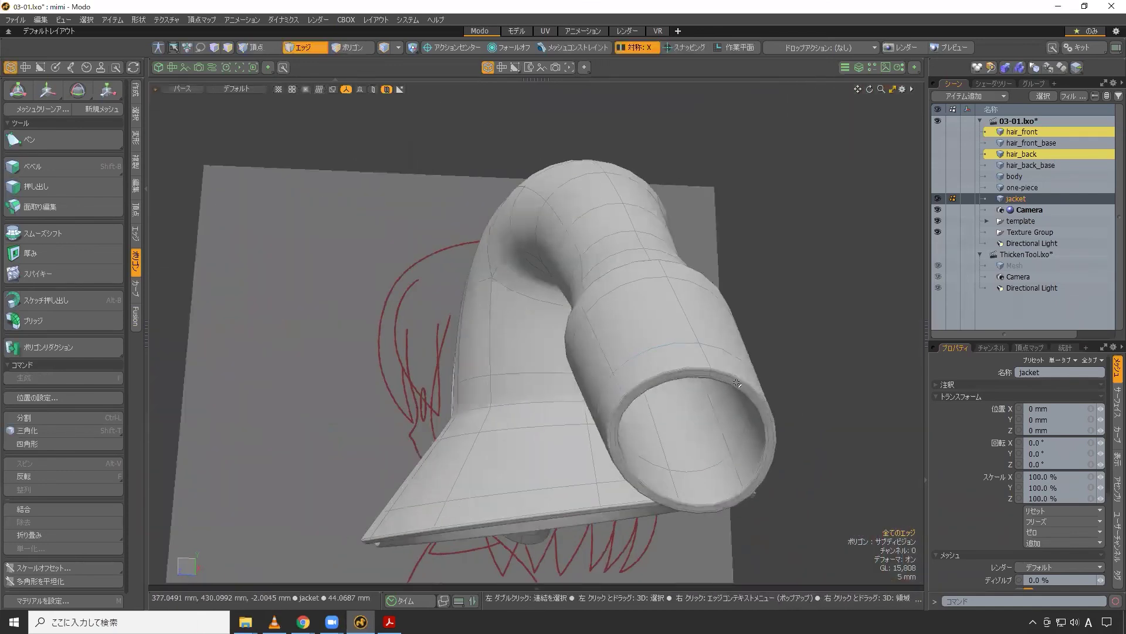
- Show the one-piece dress and body beside the jacket, then hide them again
{"action": "left_click_drag", "start_coordinate": [623, 377], "coordinate": [677, 393], "text": "alt"}
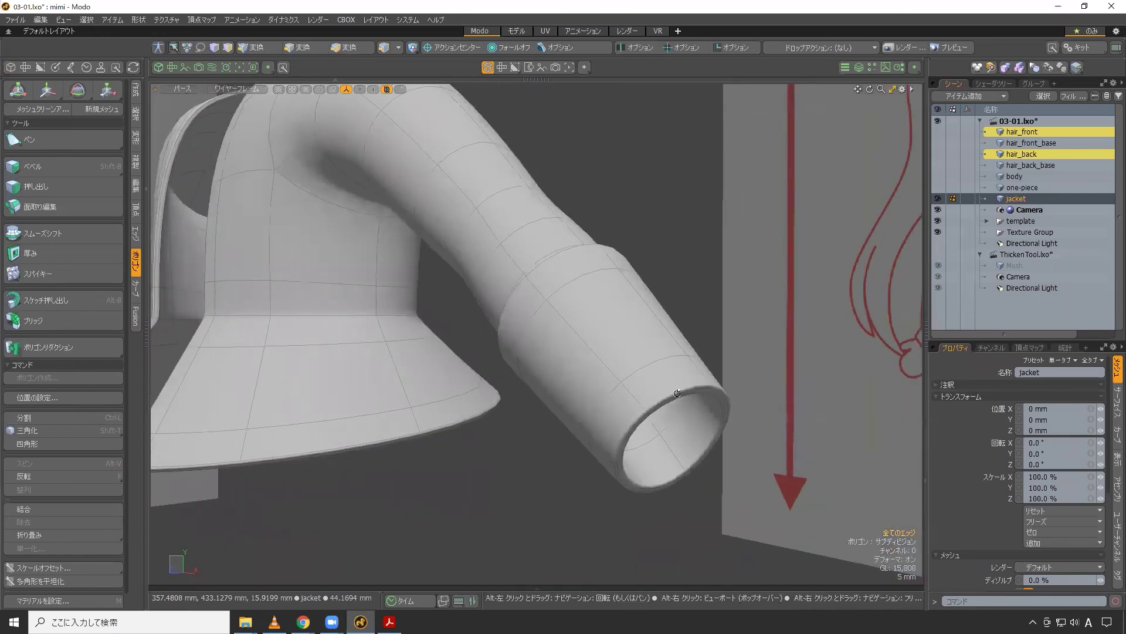
{"action": "scroll", "coordinate": [677, 393], "scroll_direction": "down", "scroll_amount": 6}
{"action": "left_click_drag", "start_coordinate": [641, 380], "coordinate": [584, 414], "text": "alt"}
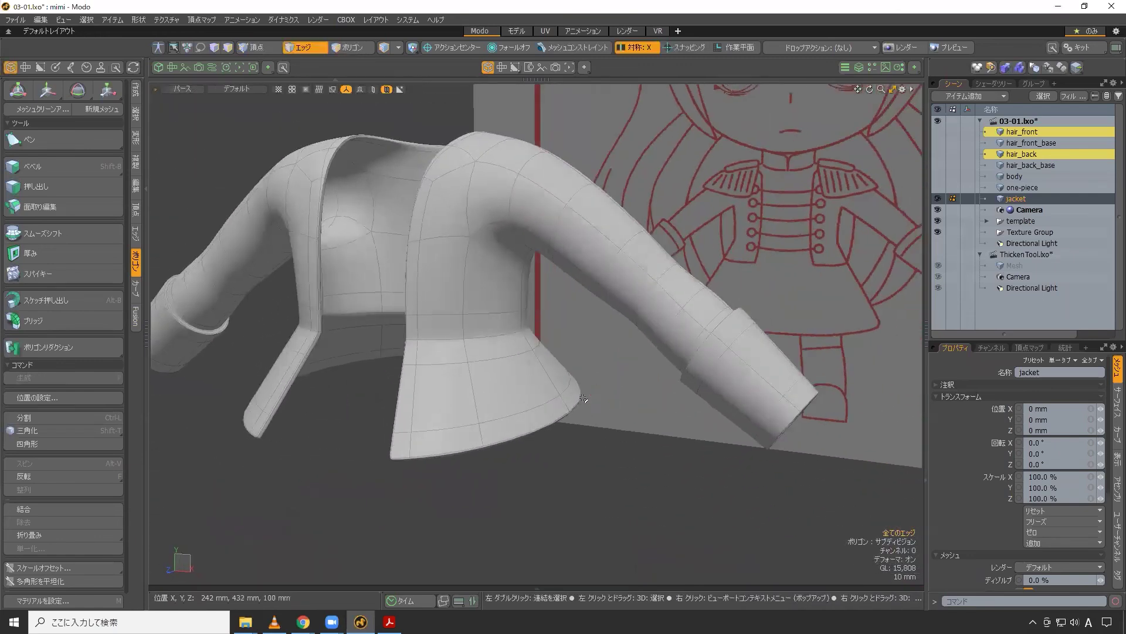
{"action": "left_click", "coordinate": [937, 187]}
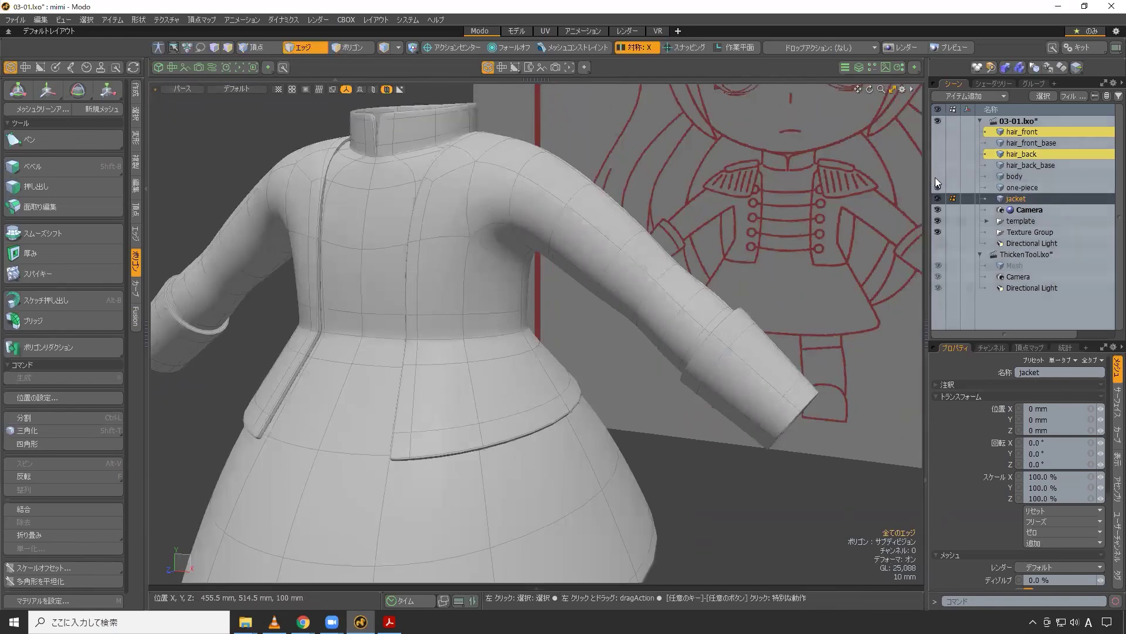
{"action": "left_click", "coordinate": [937, 176]}
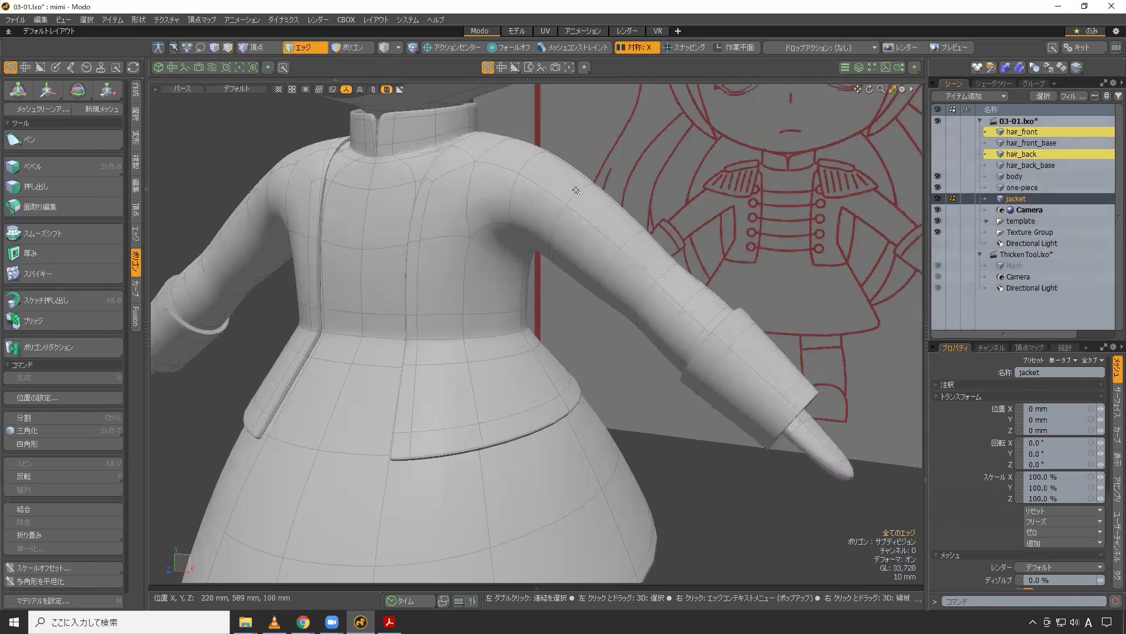
{"action": "left_click", "coordinate": [937, 176]}
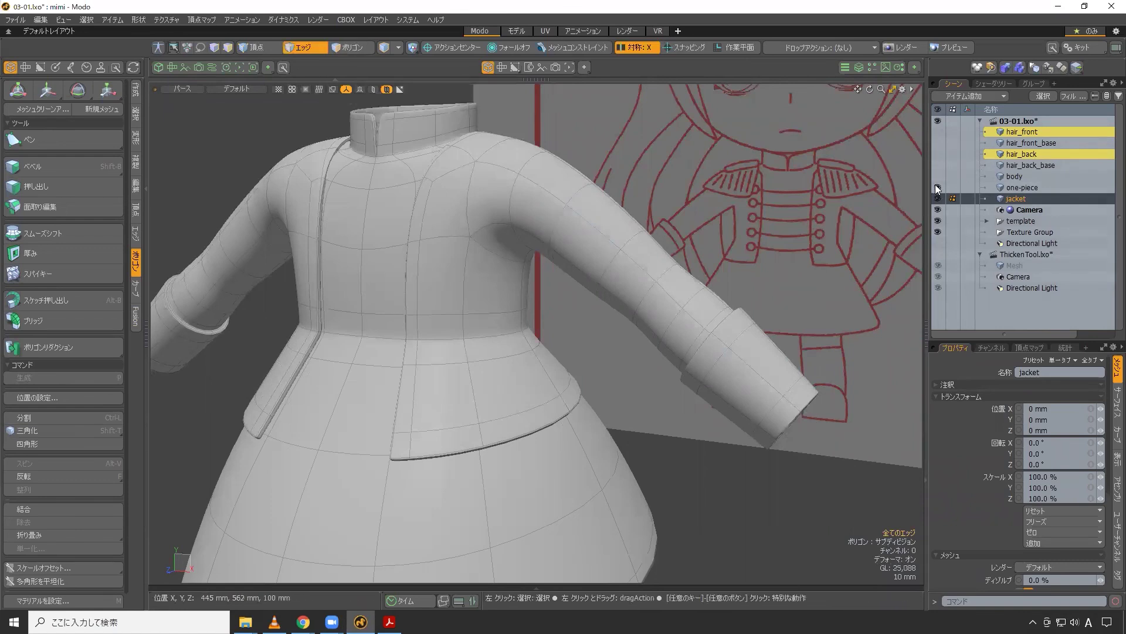
{"action": "left_click", "coordinate": [937, 187]}
- Select the whole jacket and give it a new dark red material named 'red'
{"action": "key", "text": "3"}
{"action": "double_click", "coordinate": [496, 268]}
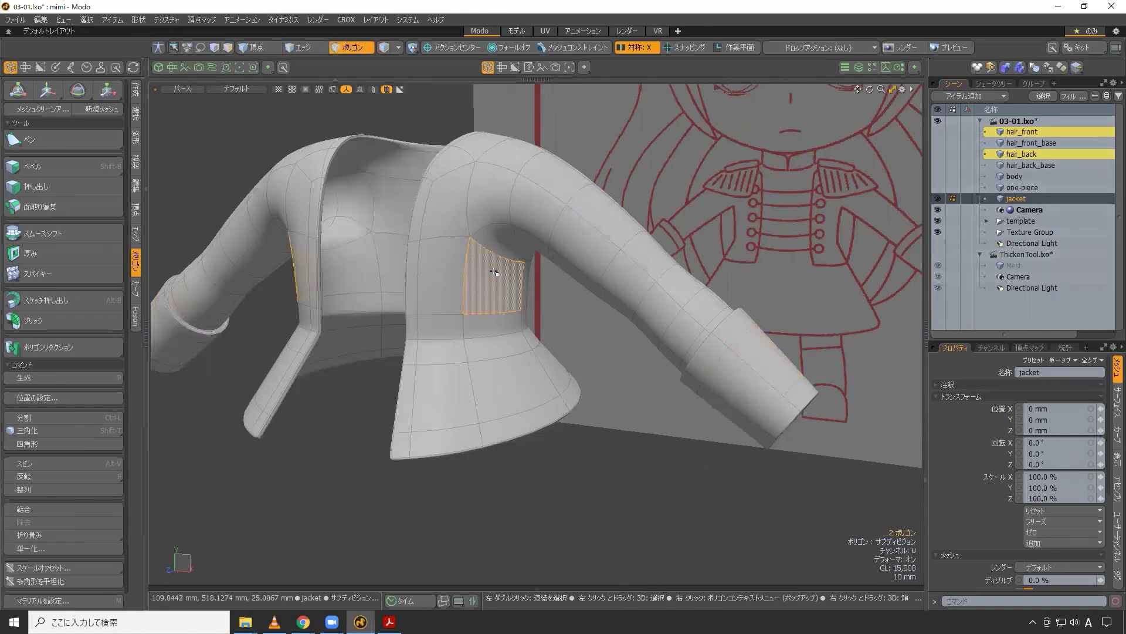
{"action": "left_click", "coordinate": [540, 455]}
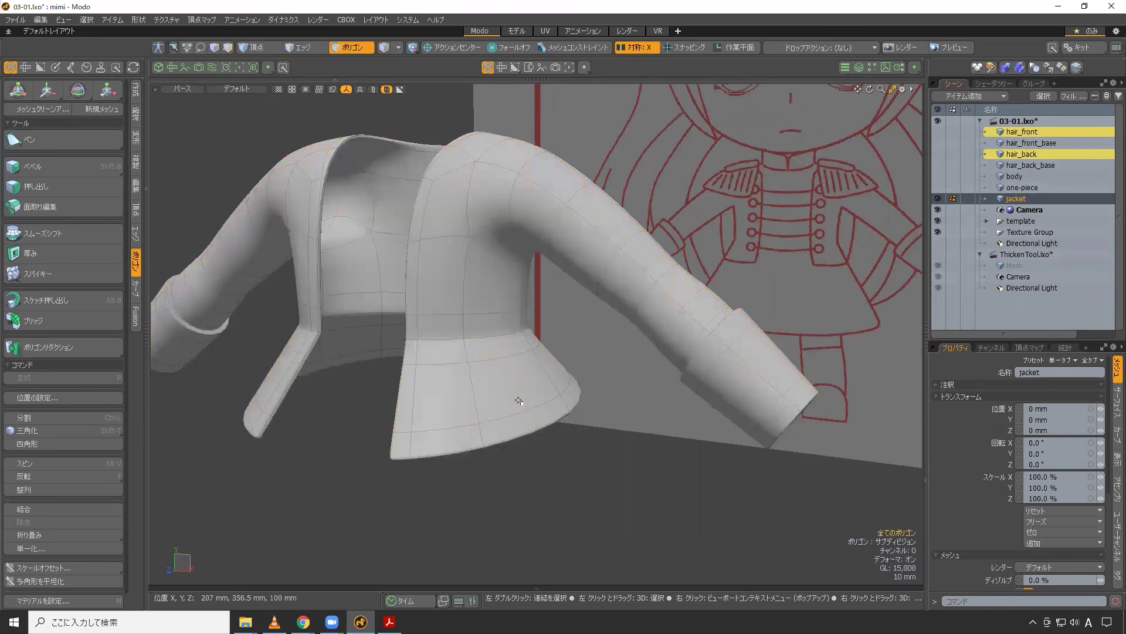
{"action": "left_click", "coordinate": [479, 287]}
{"action": "double_click", "coordinate": [479, 287]}
{"action": "key", "text": "m"}
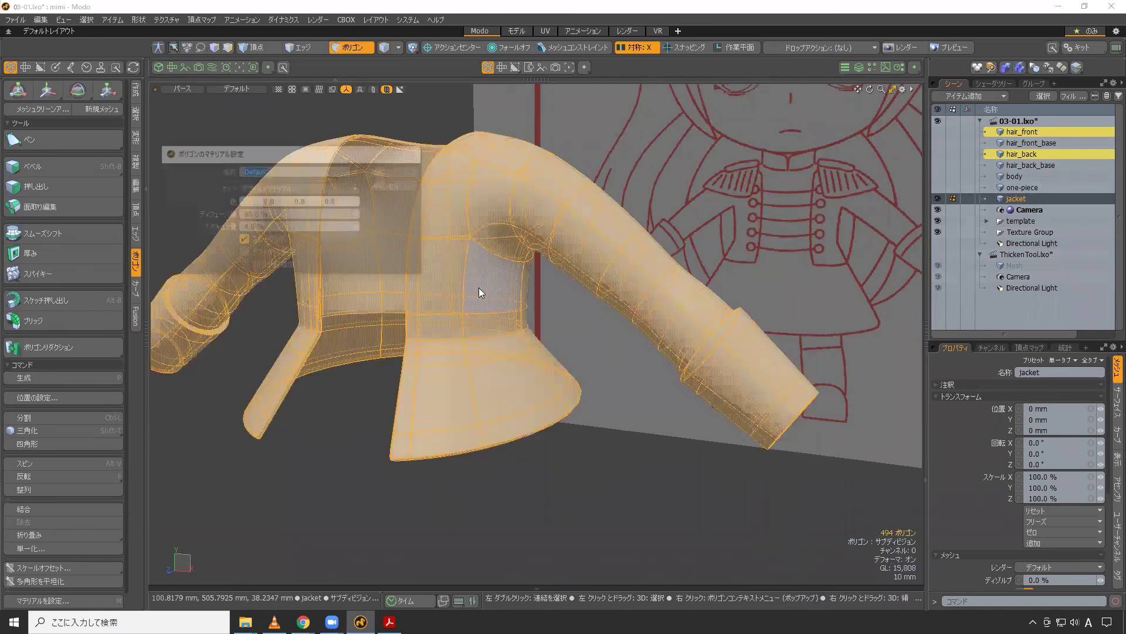
{"action": "type", "text": "red"}
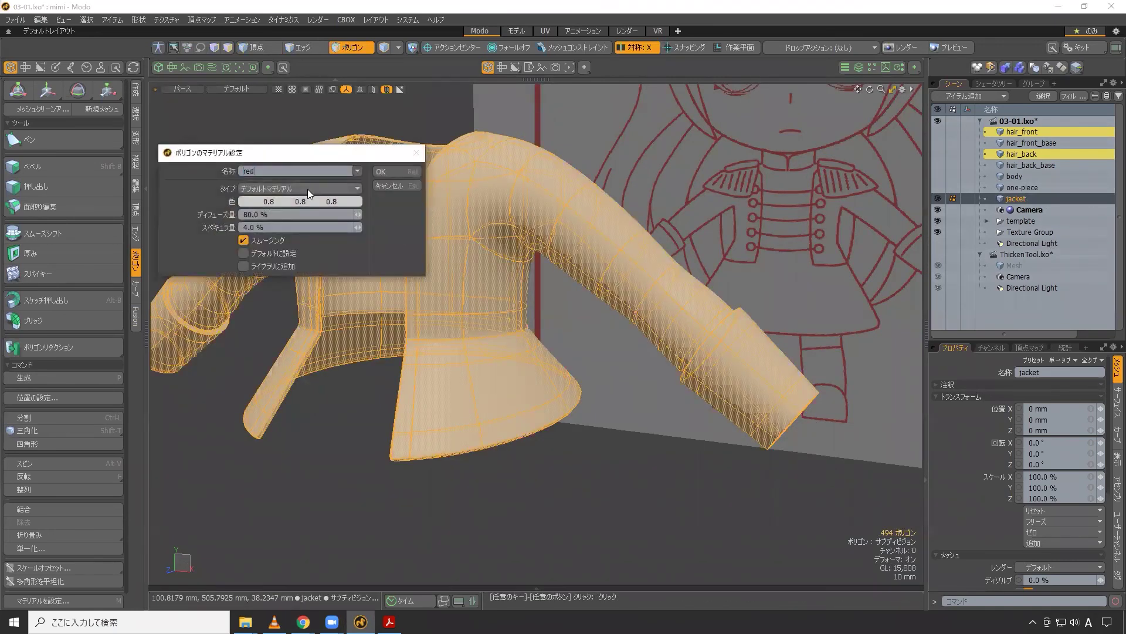
{"action": "left_click", "coordinate": [258, 201]}
{"action": "left_click", "coordinate": [179, 248]}
{"action": "left_click", "coordinate": [192, 370]}
{"action": "left_click", "coordinate": [753, 454]}
- Select the cuff polygon rings on the sleeves, growing the selection by one ring
{"action": "left_click_drag", "start_coordinate": [754, 367], "coordinate": [743, 309], "text": "alt"}
{"action": "left_click_drag", "start_coordinate": [742, 309], "coordinate": [632, 297], "text": "alt"}
{"action": "double_click", "coordinate": [564, 253]}
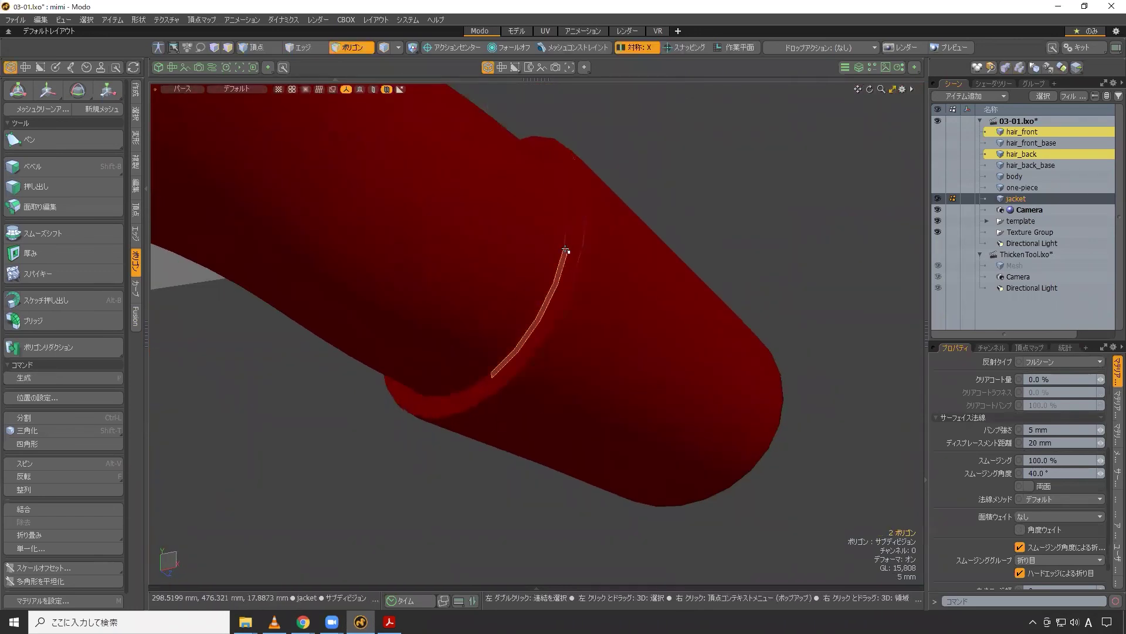
{"action": "double_click", "coordinate": [584, 290], "text": "shift"}
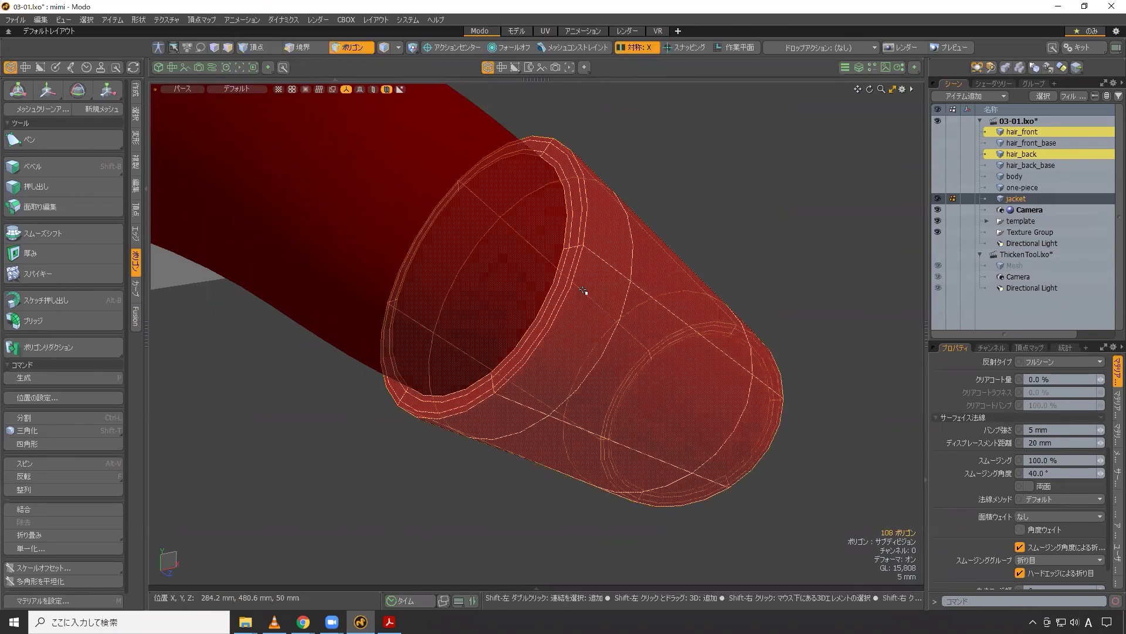
{"action": "key", "text": "shift+Up"}
{"action": "scroll", "coordinate": [608, 301], "scroll_direction": "down", "scroll_amount": 5}
{"action": "left_click_drag", "start_coordinate": [609, 300], "coordinate": [567, 299], "text": "alt"}
- Assign the cuffs a new light grey material named 'sleeve'
{"action": "key", "text": "m"}
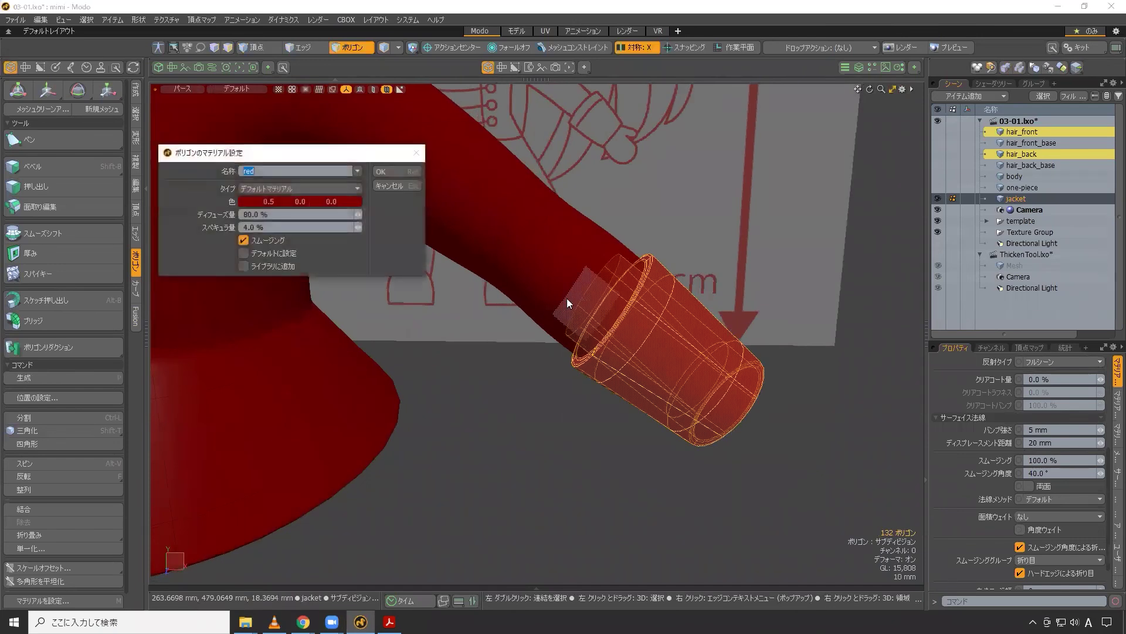
{"action": "type", "text": "sleeve"}
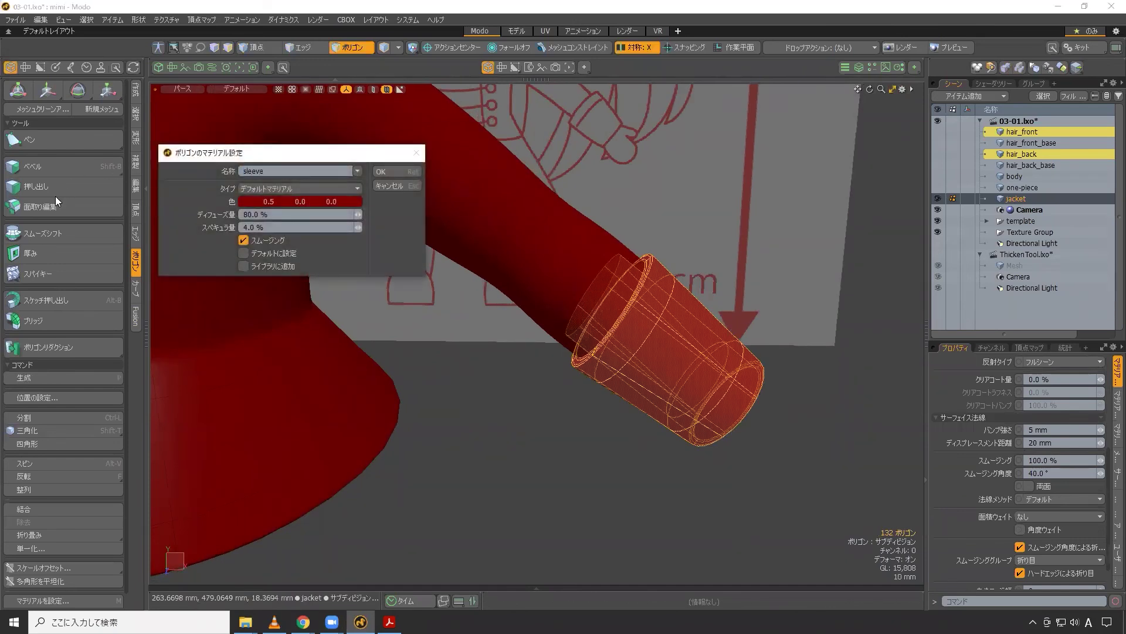
{"action": "left_click", "coordinate": [241, 202]}
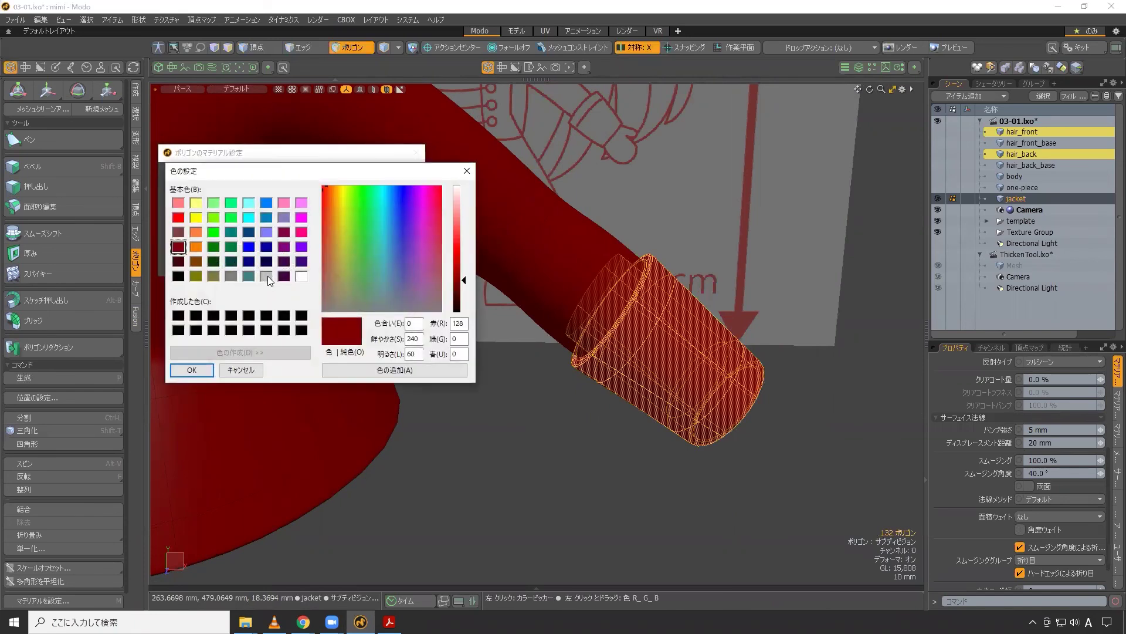
{"action": "left_click", "coordinate": [268, 276]}
{"action": "left_click", "coordinate": [192, 370]}
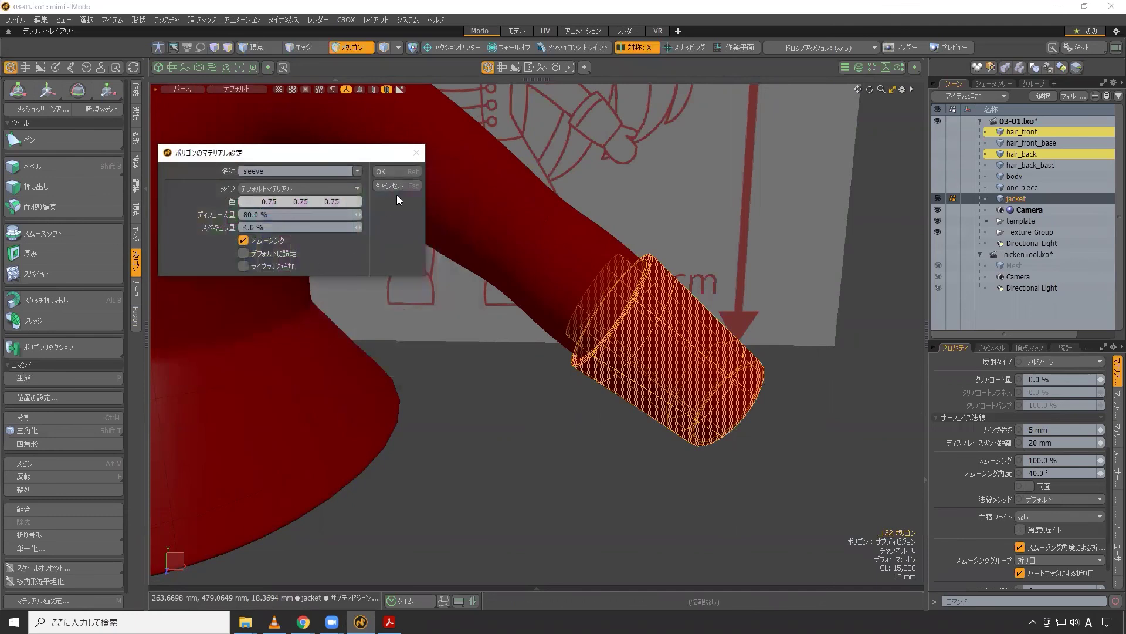
{"action": "left_click", "coordinate": [407, 172]}
{"action": "left_click", "coordinate": [586, 440]}
{"action": "left_click_drag", "start_coordinate": [586, 441], "coordinate": [634, 378], "text": "alt"}
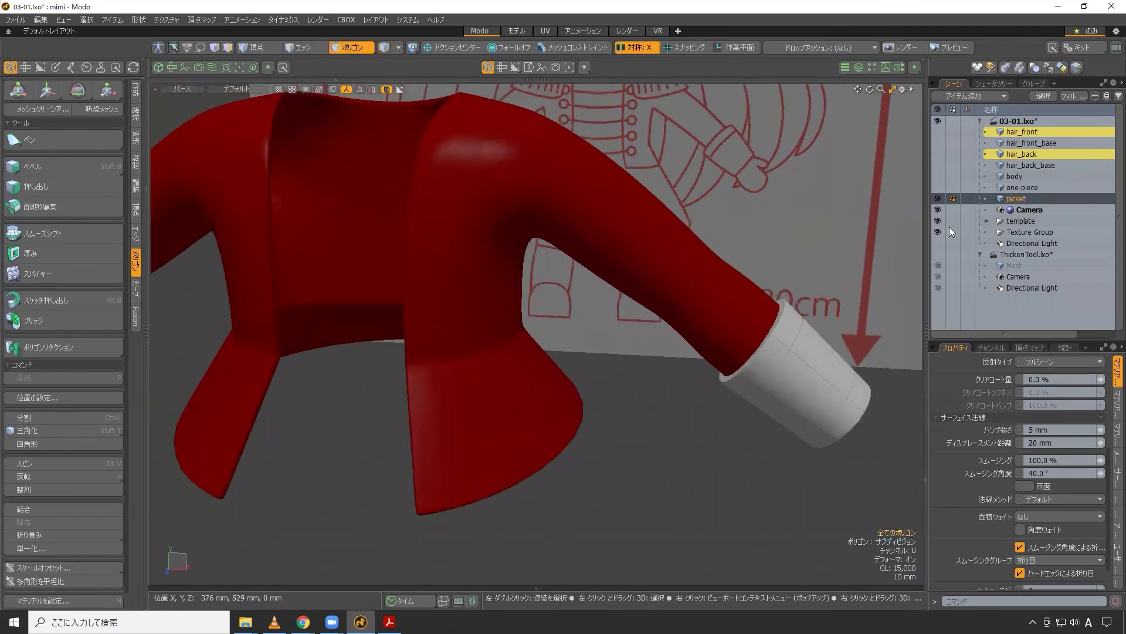
- Show the one-piece dress and body again and make the body the active item
{"action": "left_click", "coordinate": [938, 188]}
{"action": "left_click", "coordinate": [936, 176]}
{"action": "left_click_drag", "start_coordinate": [610, 305], "coordinate": [595, 265], "text": "ctrl+alt"}
{"action": "left_click", "coordinate": [1014, 176]}
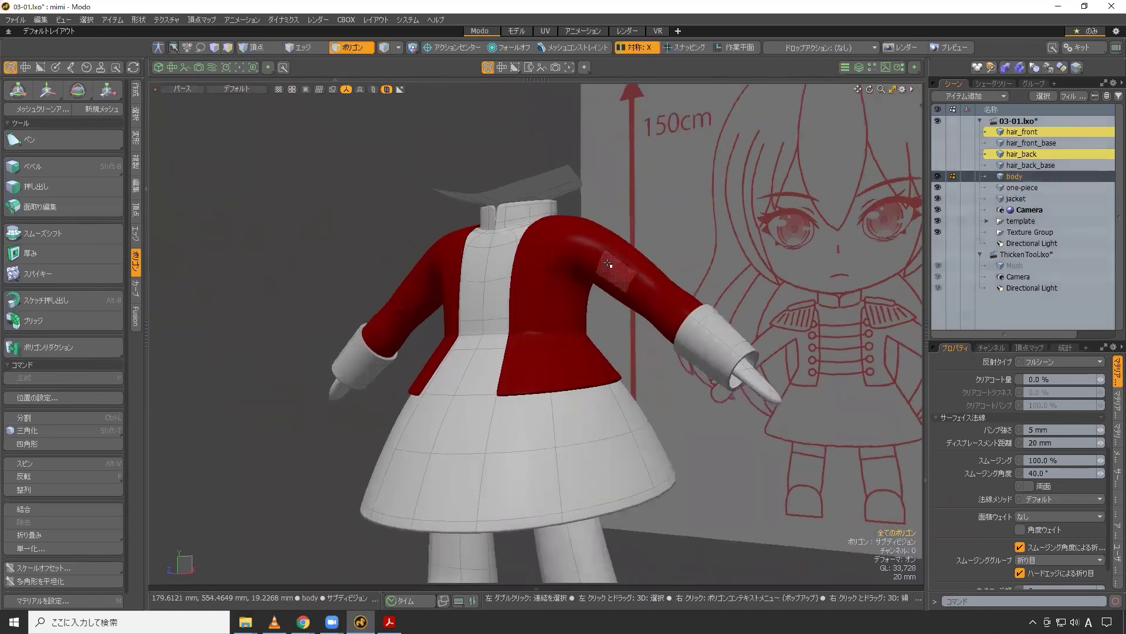
{"action": "left_click_drag", "start_coordinate": [565, 204], "coordinate": [586, 161], "text": "alt"}
{"action": "mouse_move", "coordinate": [585, 207]}
{"action": "left_mouse_down", "text": "alt+shift"}
{"action": "mouse_move", "coordinate": [577, 246]}
{"action": "mouse_move", "coordinate": [588, 267]}
{"action": "mouse_move", "coordinate": [616, 259]}
{"action": "left_mouse_up", "text": "alt+shift"}
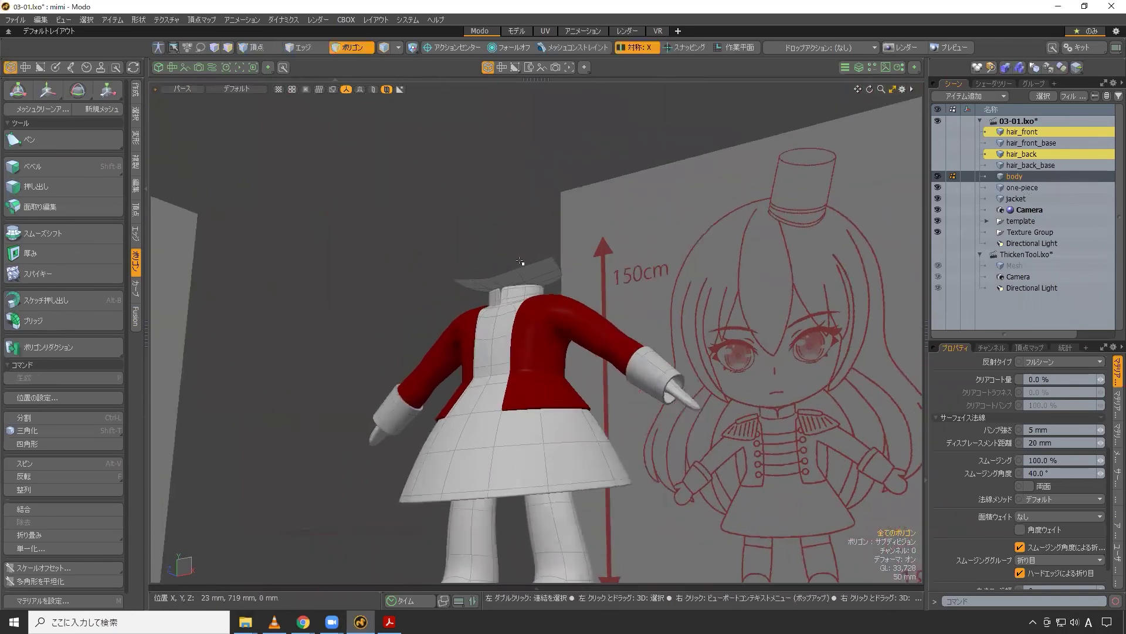
- Unhide the head mesh and show the front and back hair
{"action": "key", "text": "u"}
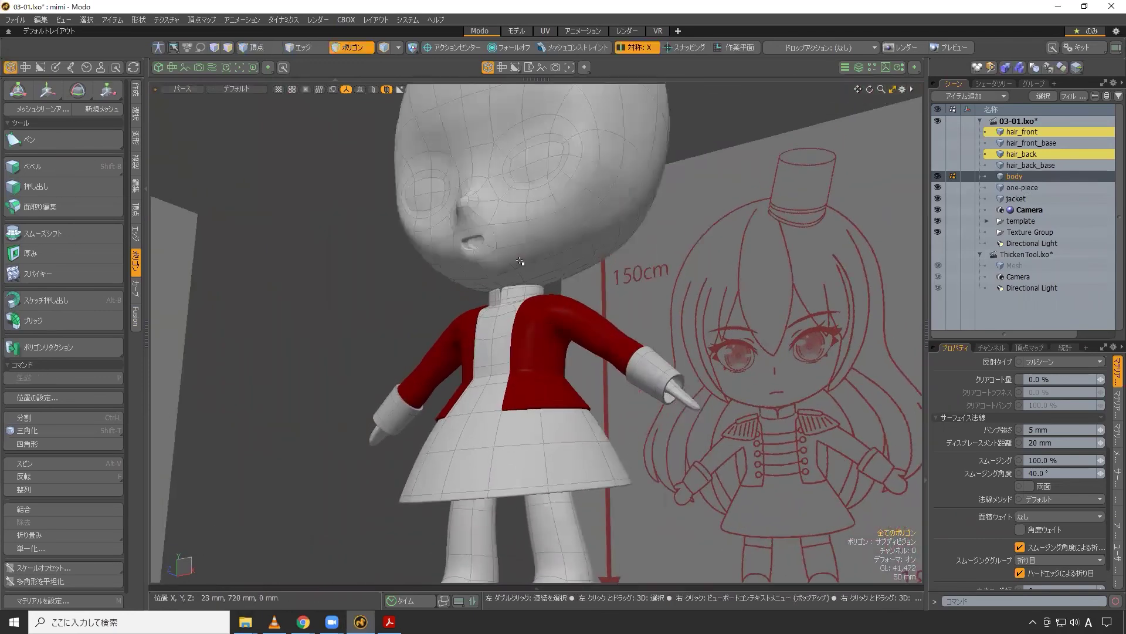
{"action": "left_click", "coordinate": [938, 132]}
{"action": "left_click", "coordinate": [937, 154]}
- Switch the viewport to textured shading to display the face texture, turning toward the character's front
{"action": "left_click", "coordinate": [982, 84]}
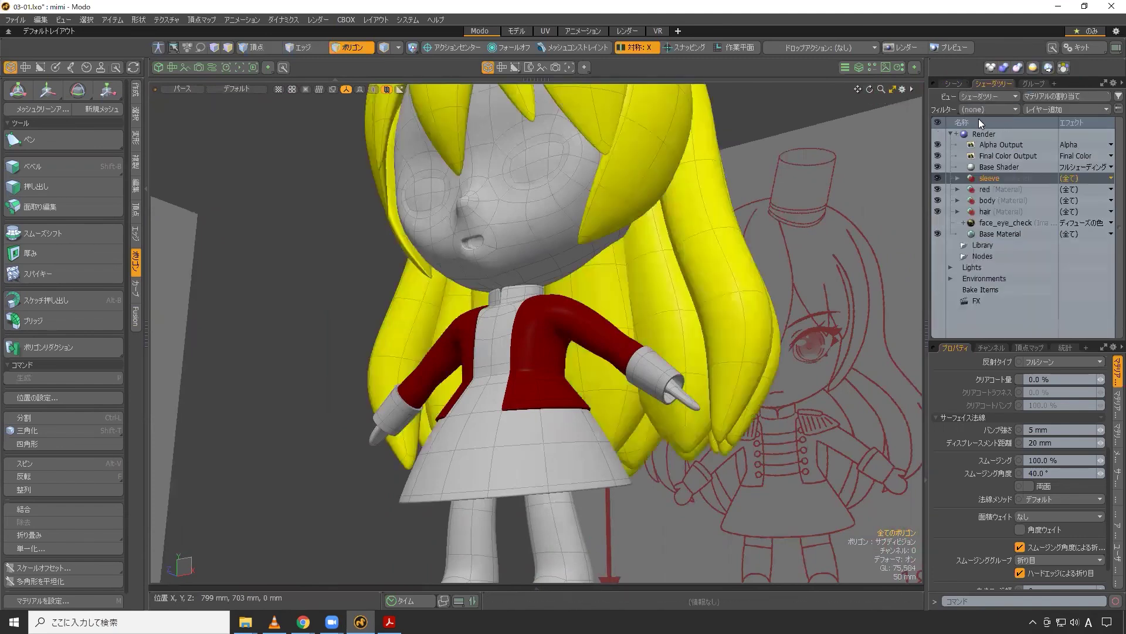
{"action": "key", "text": "KP_6"}
{"action": "mouse_move", "coordinate": [585, 252]}
{"action": "left_mouse_down", "text": "alt"}
{"action": "mouse_move", "coordinate": [663, 283]}
{"action": "mouse_move", "coordinate": [577, 289]}
{"action": "mouse_move", "coordinate": [555, 330]}
{"action": "left_mouse_up", "text": "alt"}
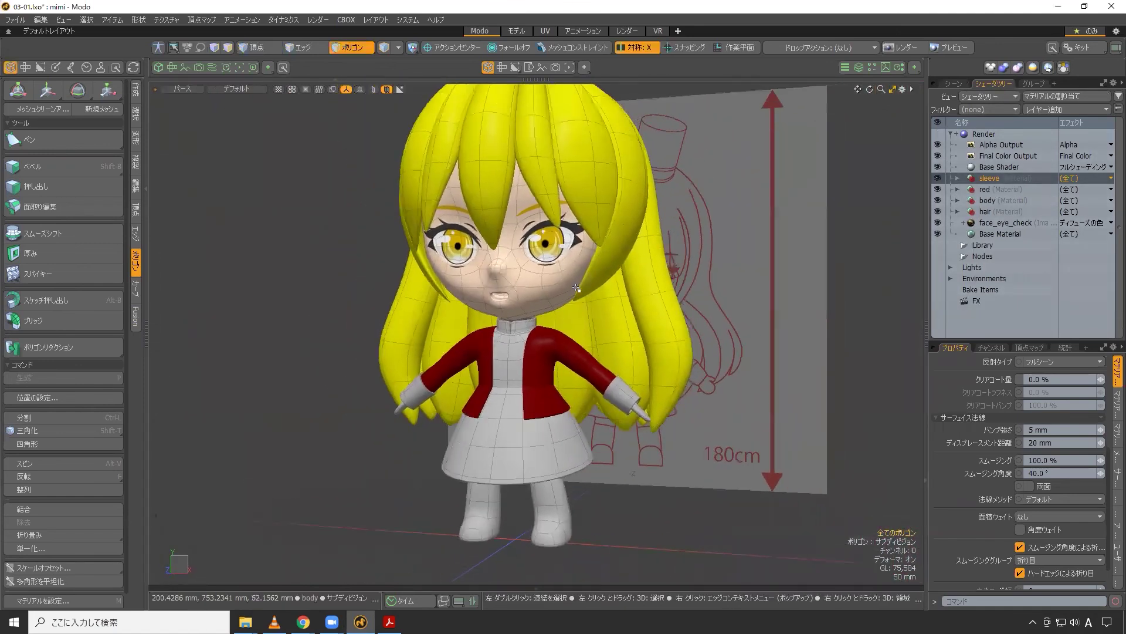
{"action": "left_click_drag", "start_coordinate": [577, 288], "coordinate": [603, 315], "text": "ctrl+alt"}
- Frame the whole chibi figure from a low, near-ground front angle
{"action": "left_click_drag", "start_coordinate": [604, 315], "coordinate": [581, 314], "text": "alt+shift"}
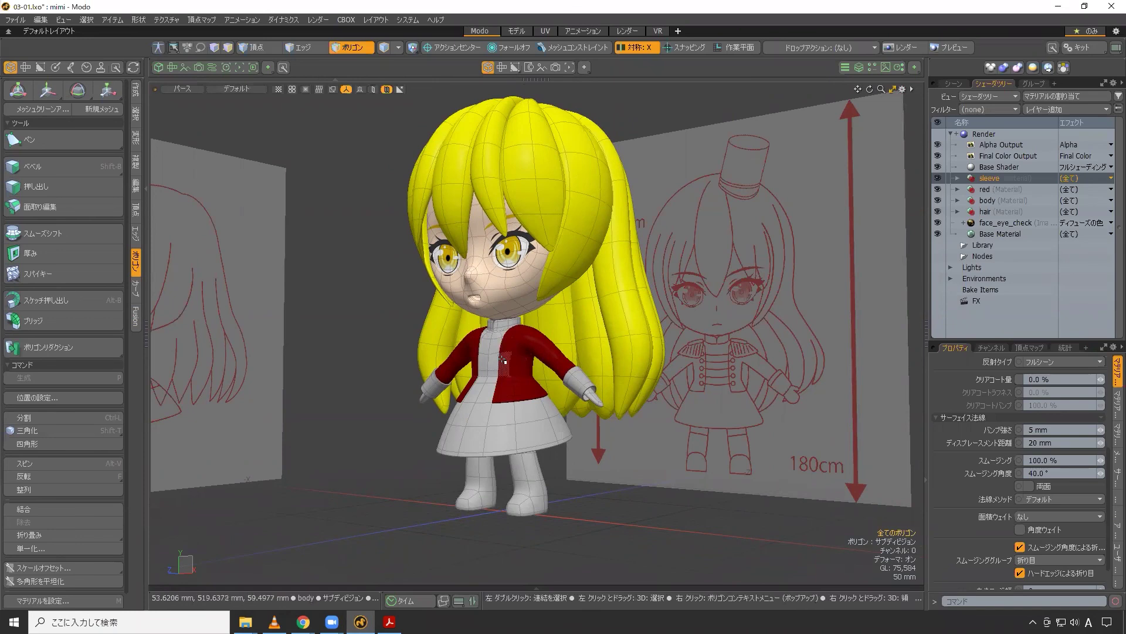
{"action": "scroll", "coordinate": [651, 328], "scroll_direction": "up", "scroll_amount": 2}
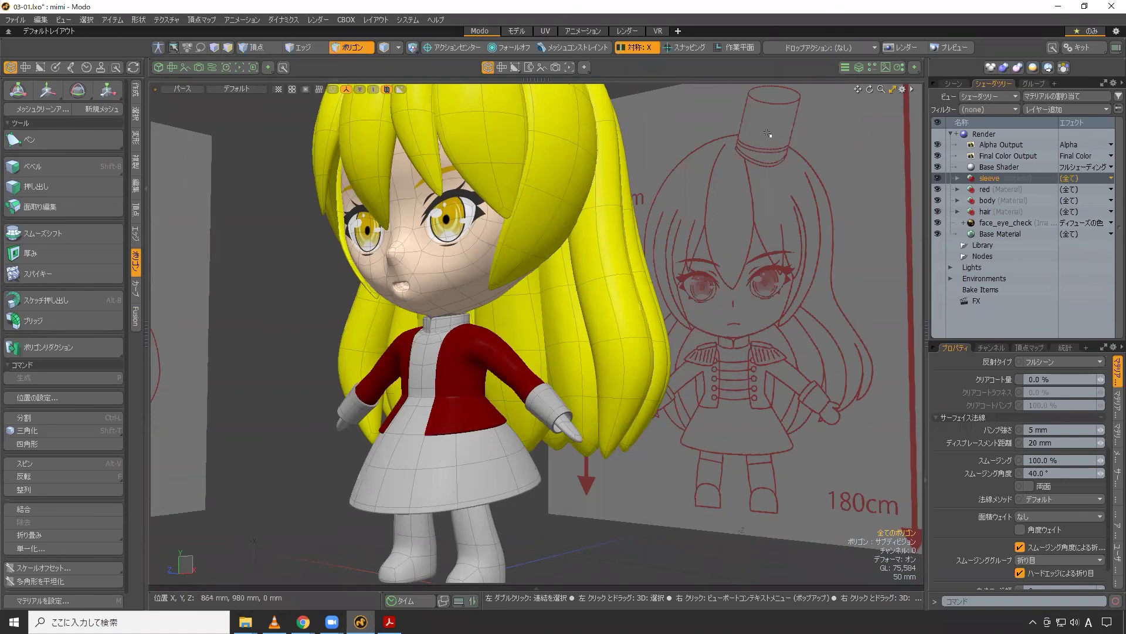
{"action": "mouse_move", "coordinate": [471, 541]}
{"action": "left_mouse_down", "text": "alt"}
{"action": "mouse_move", "coordinate": [476, 522]}
{"action": "mouse_move", "coordinate": [482, 538]}
{"action": "left_mouse_up", "text": "alt"}
{"action": "scroll", "coordinate": [581, 469], "scroll_direction": "down", "scroll_amount": 3}
{"action": "left_click_drag", "start_coordinate": [584, 452], "coordinate": [597, 427], "text": "alt"}
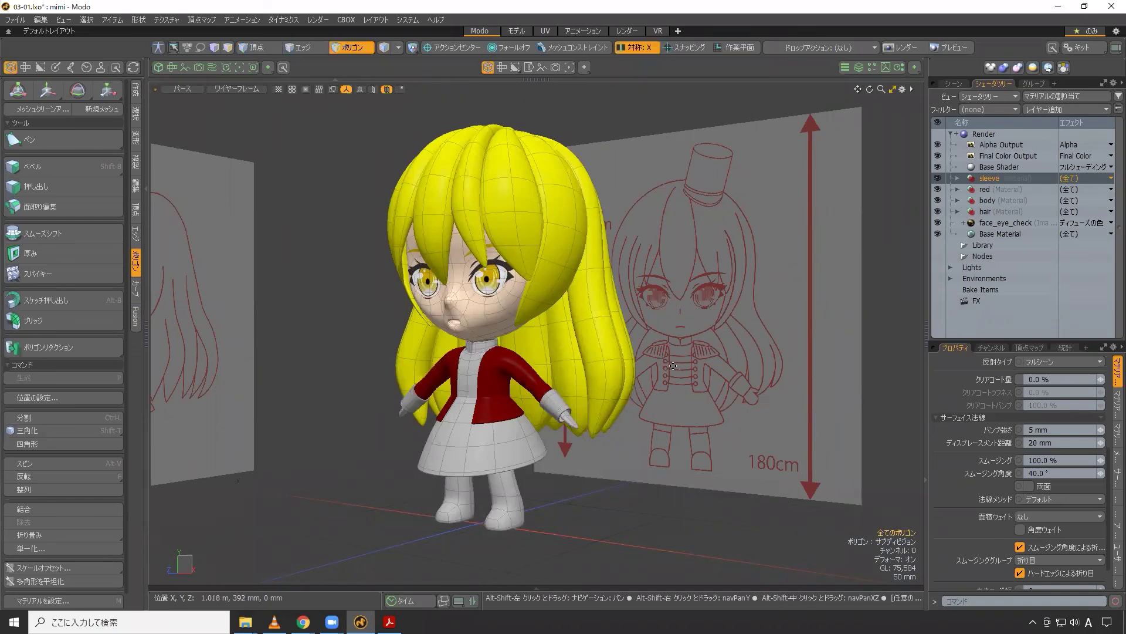
{"action": "left_click_drag", "start_coordinate": [672, 365], "coordinate": [680, 366], "text": "alt+shift"}
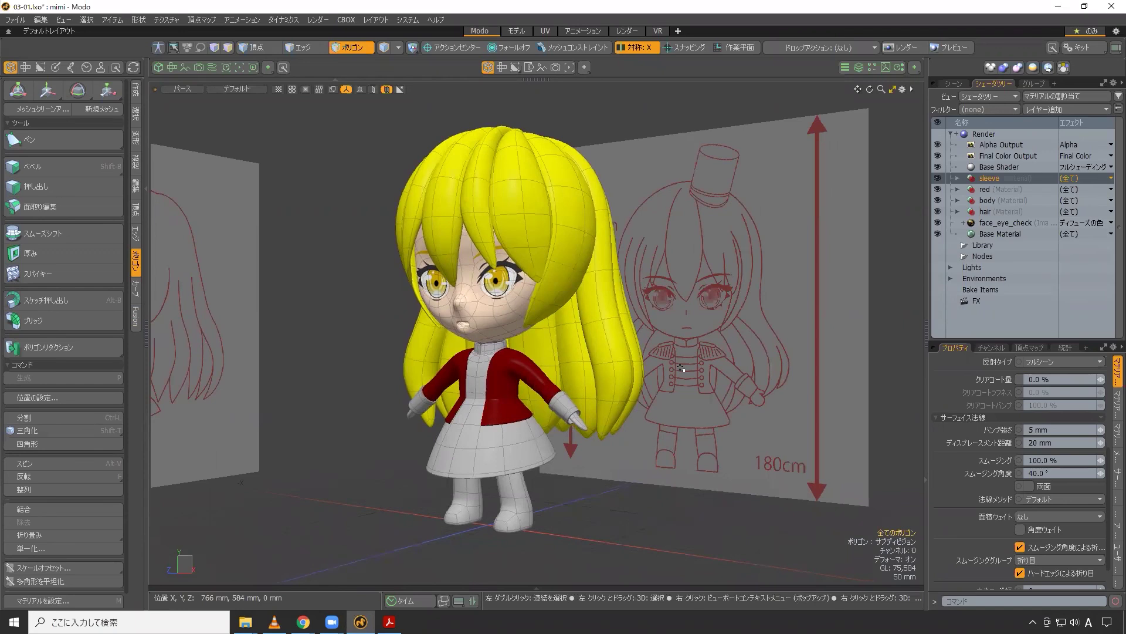